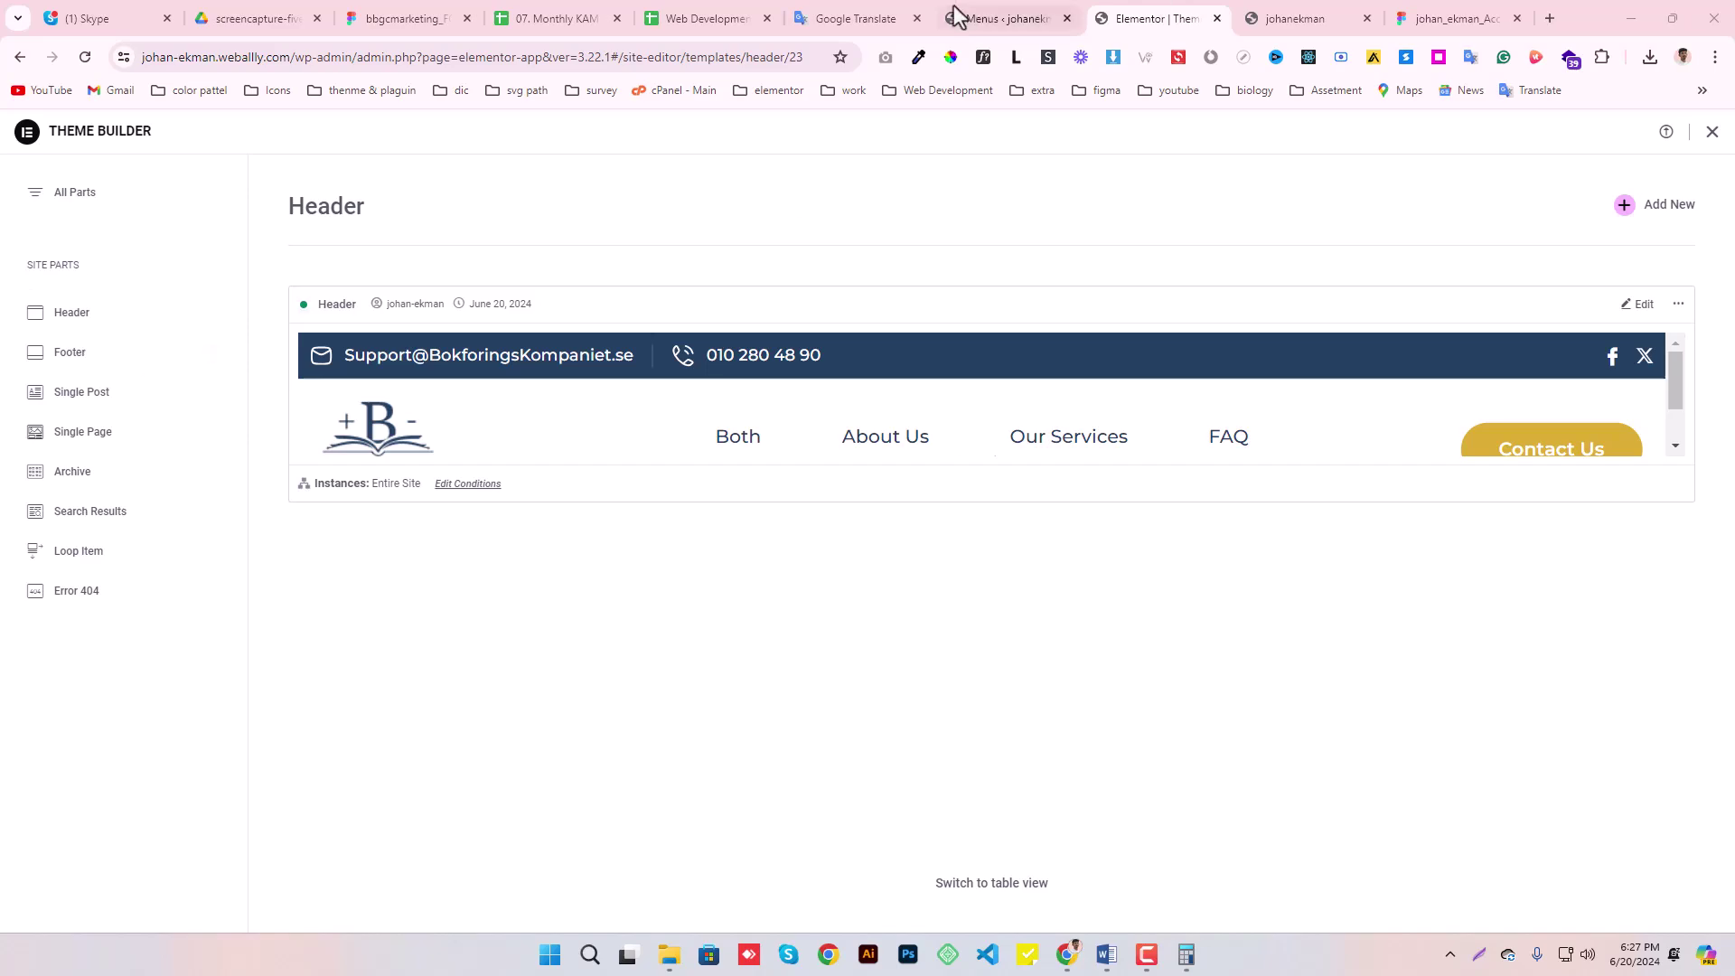
- Go to the WordPress pages list and open the Home page for editing in a new tab
click(1004, 18)
click(50, 265)
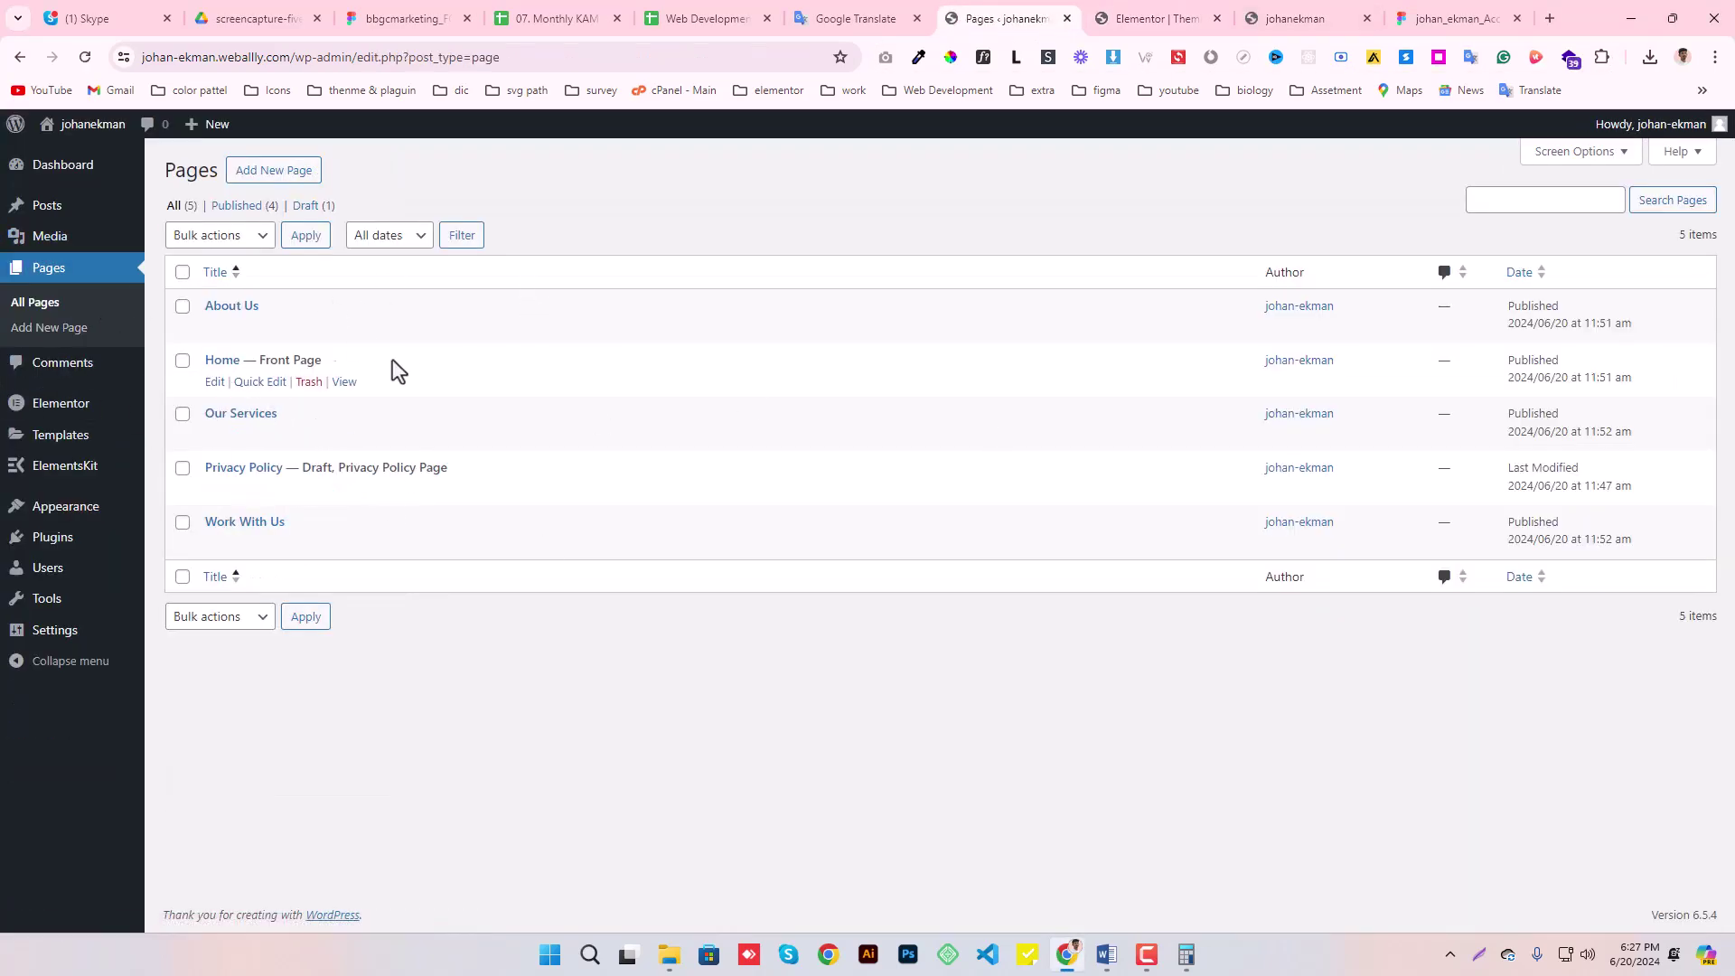
middle_click(215, 381)
click(1180, 11)
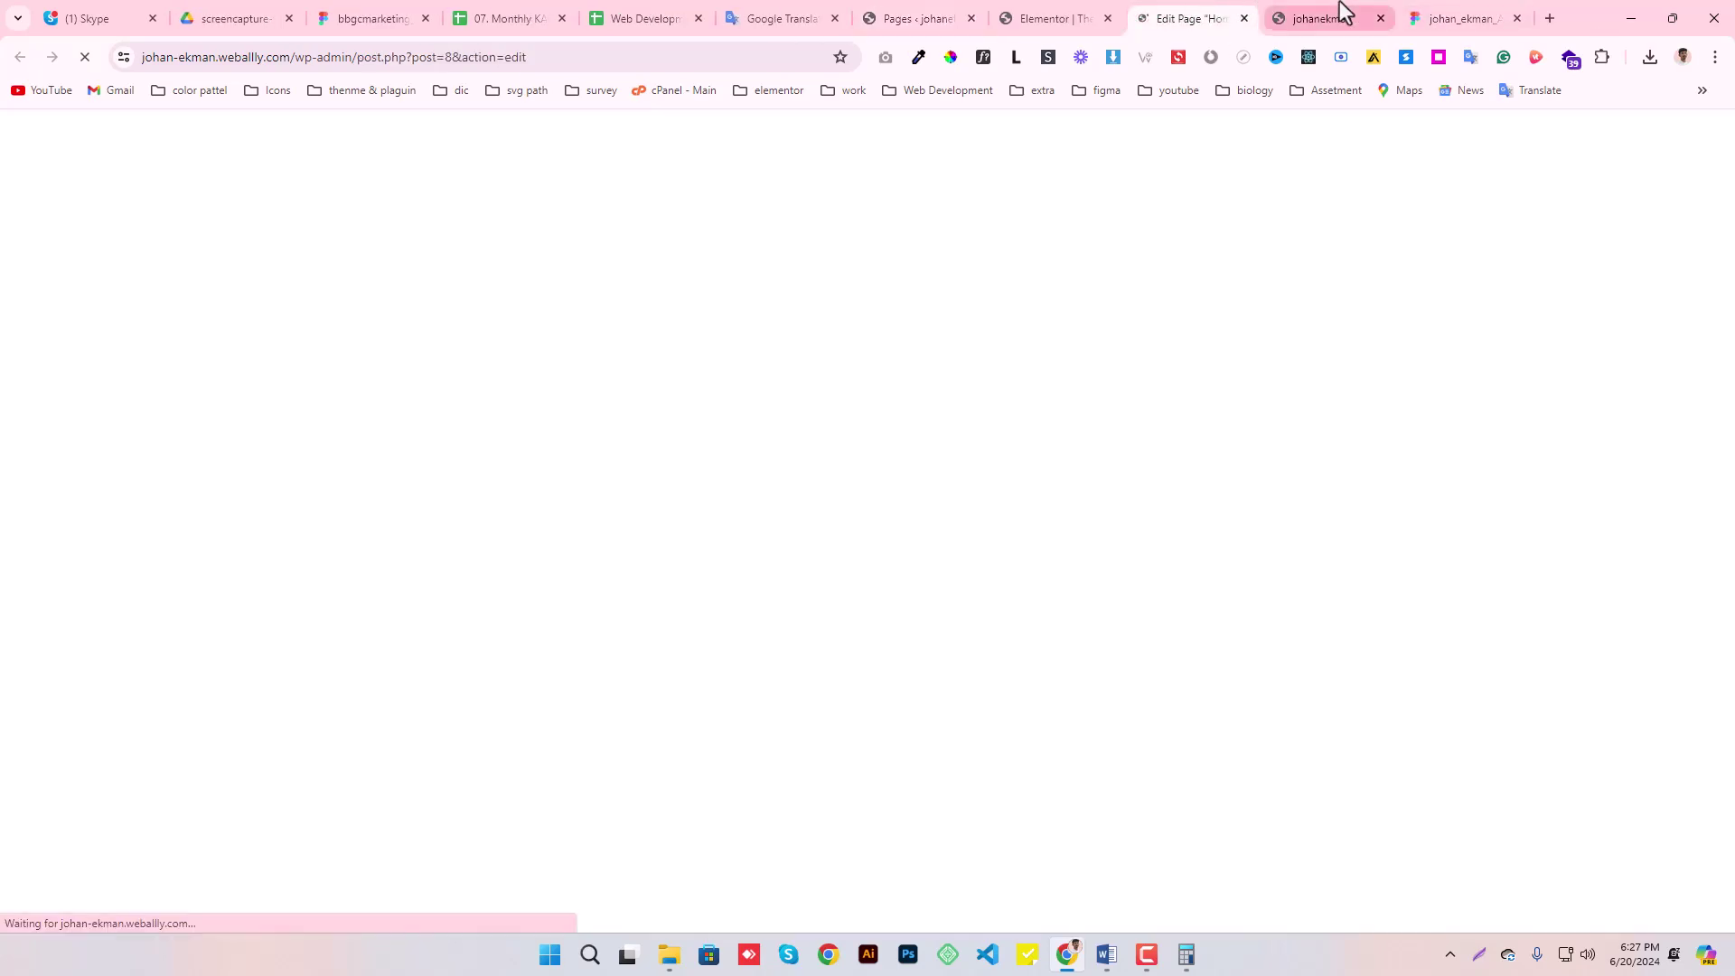
- Close the Theme Builder tab and start editing the Home page with Elementor
click(1338, 12)
click(1090, 7)
click(1108, 18)
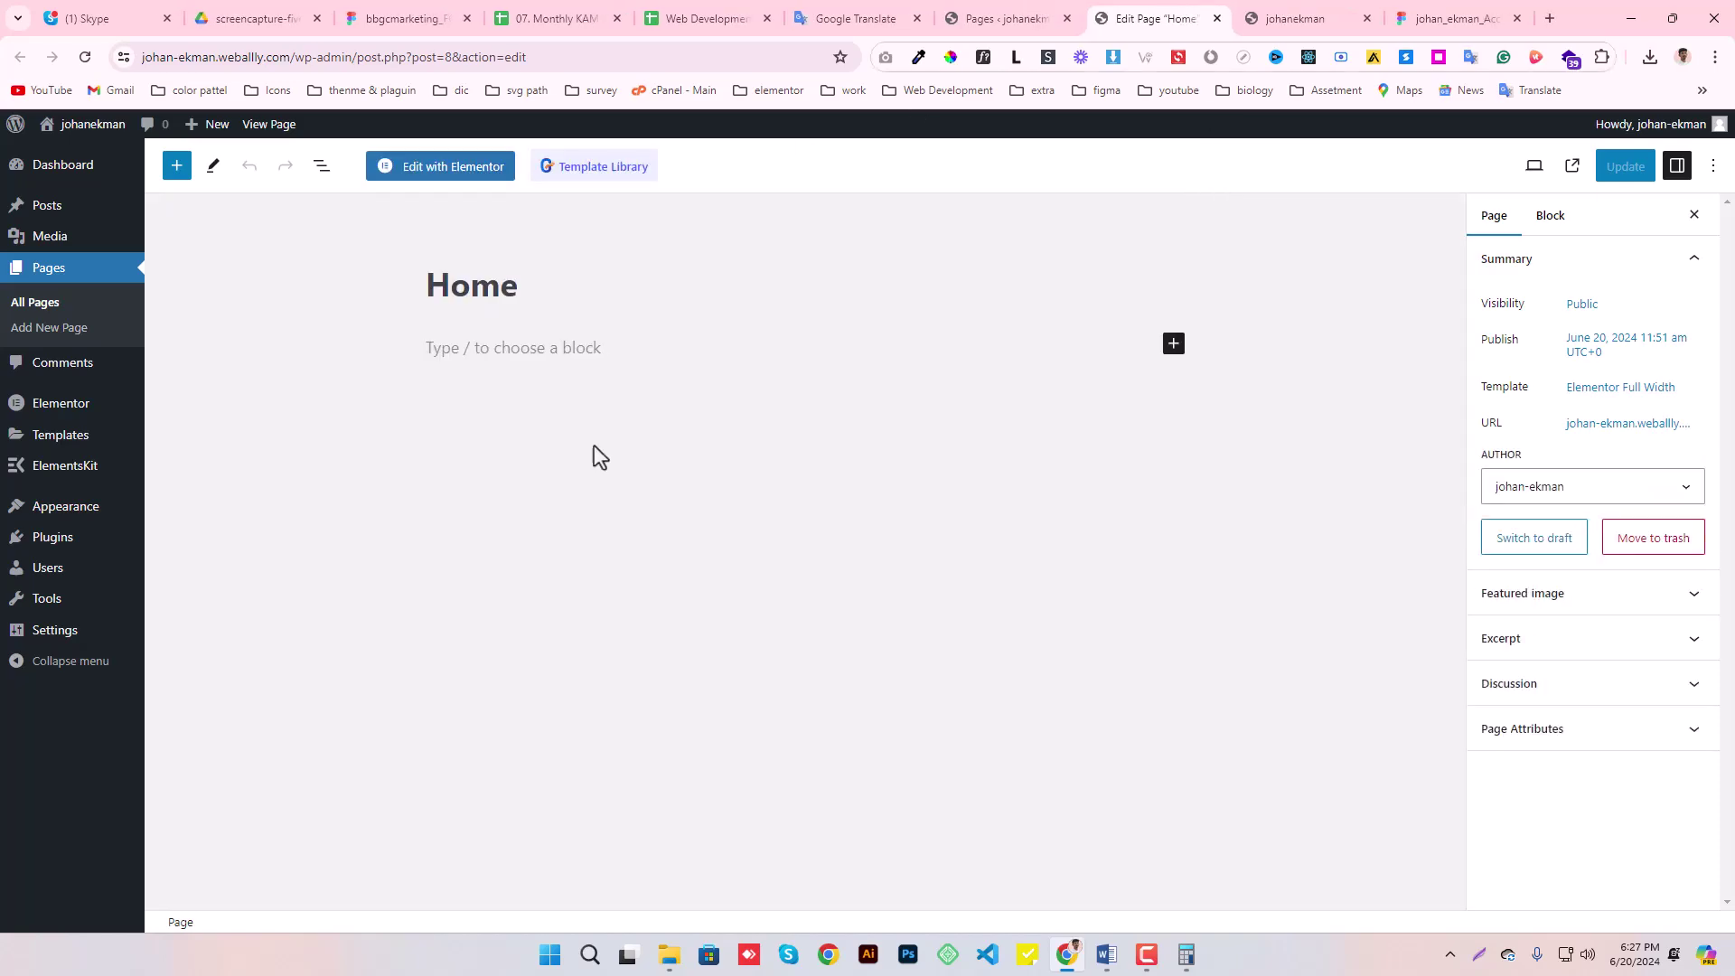
click(436, 177)
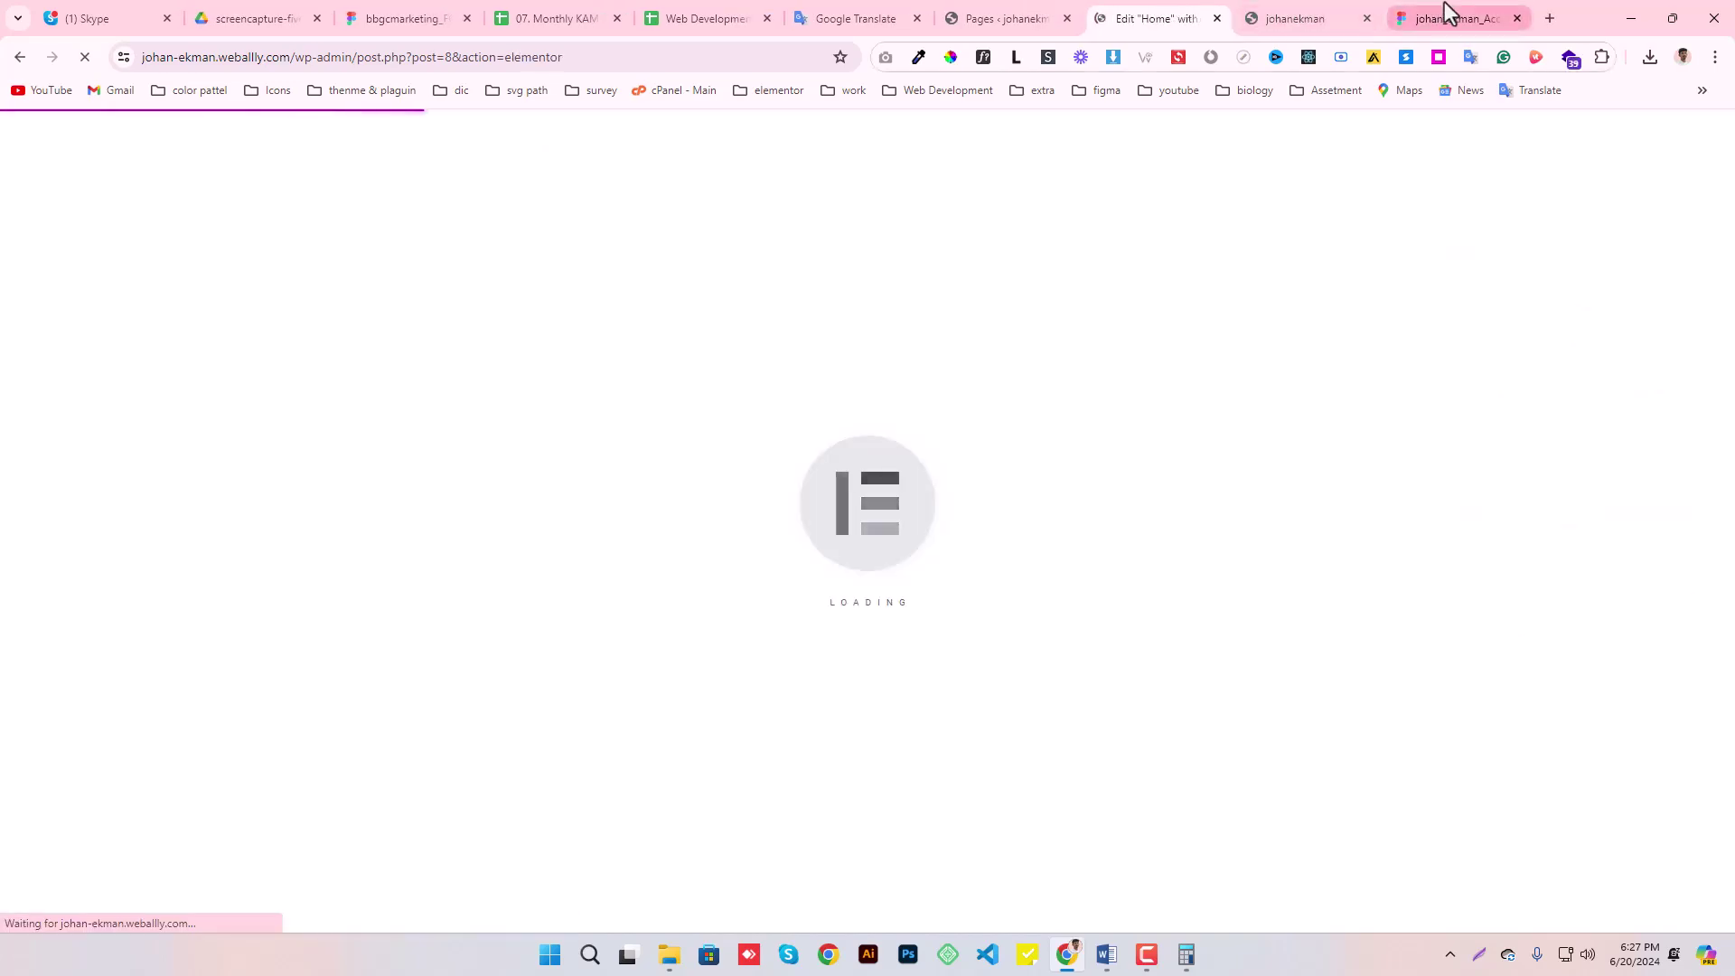
- Switch to the Figma design and inspect the Home hero's welcome badge, tagline, heading, price guarantee texts and gradient overlay
click(1444, 7)
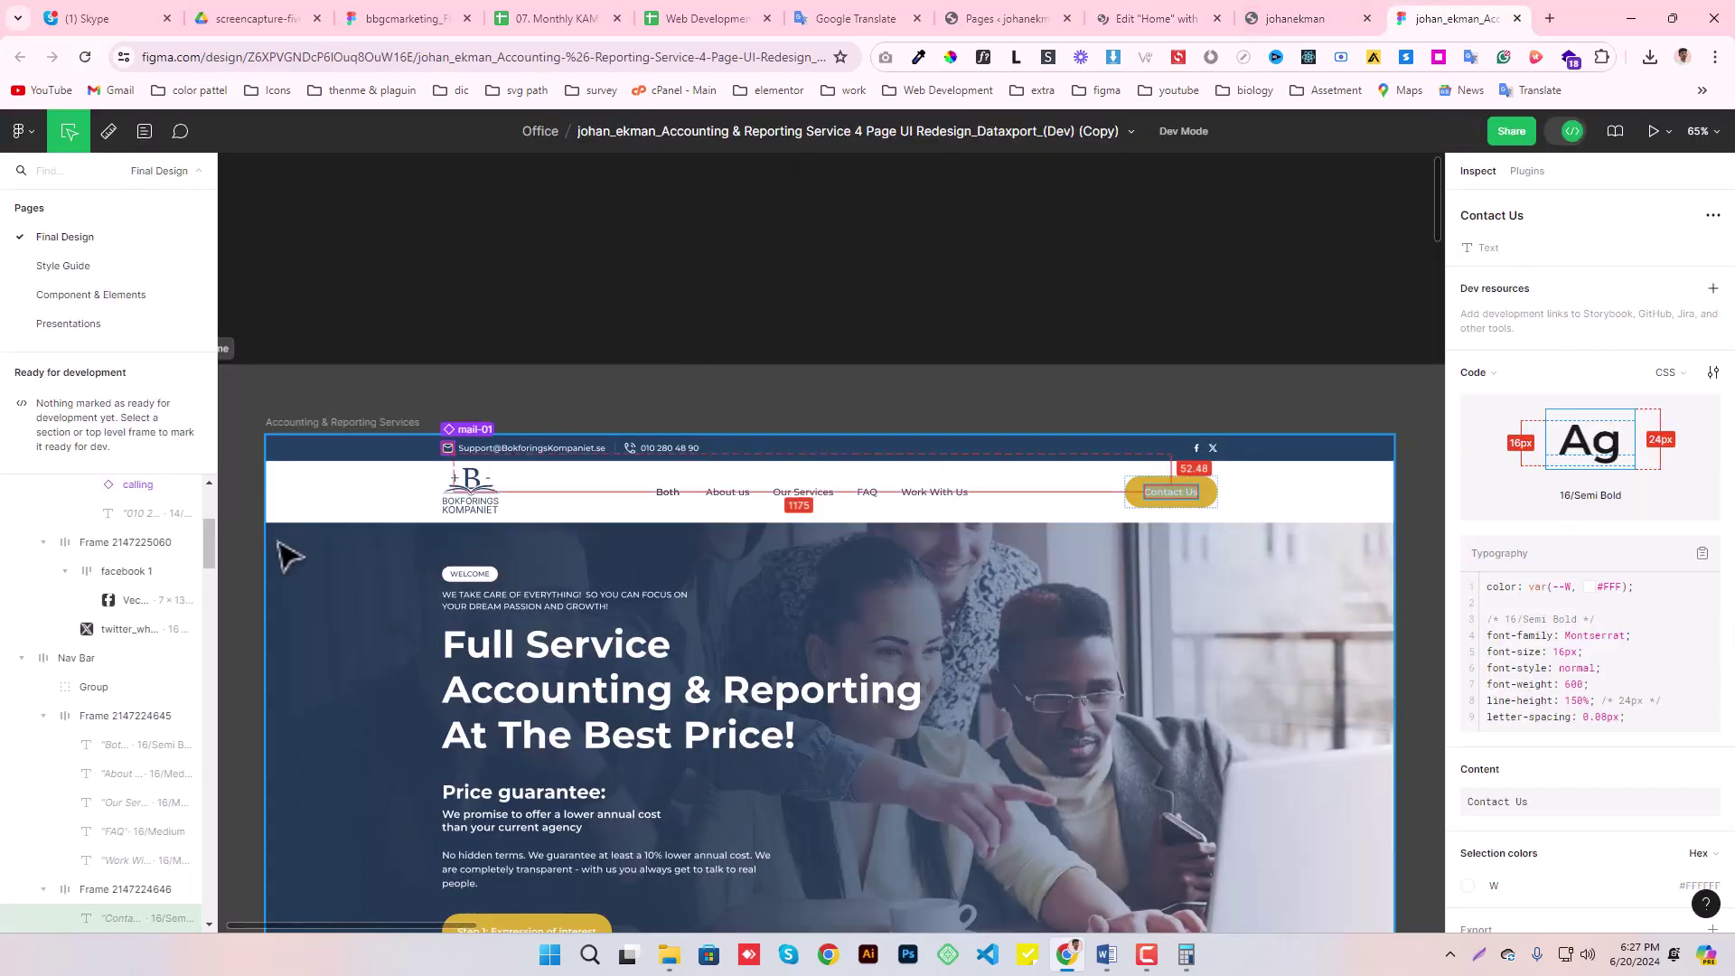
scroll(709, 465, down, 4)
scroll(706, 446, up, 1)
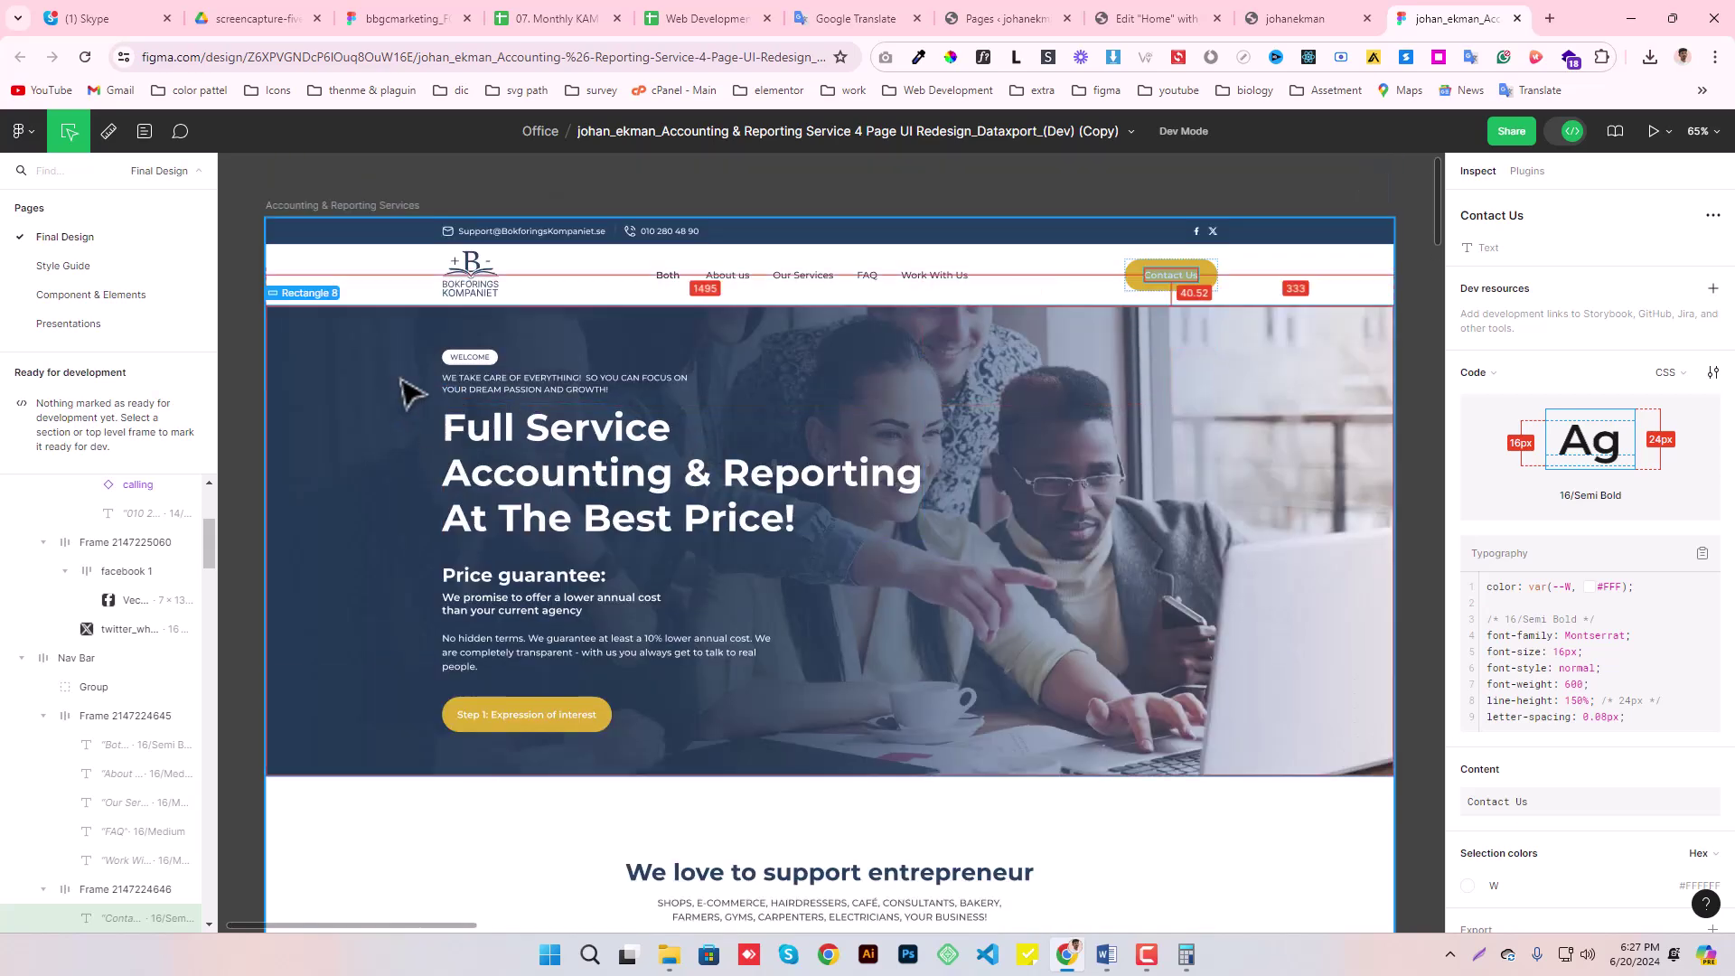
click(459, 360)
click(452, 362)
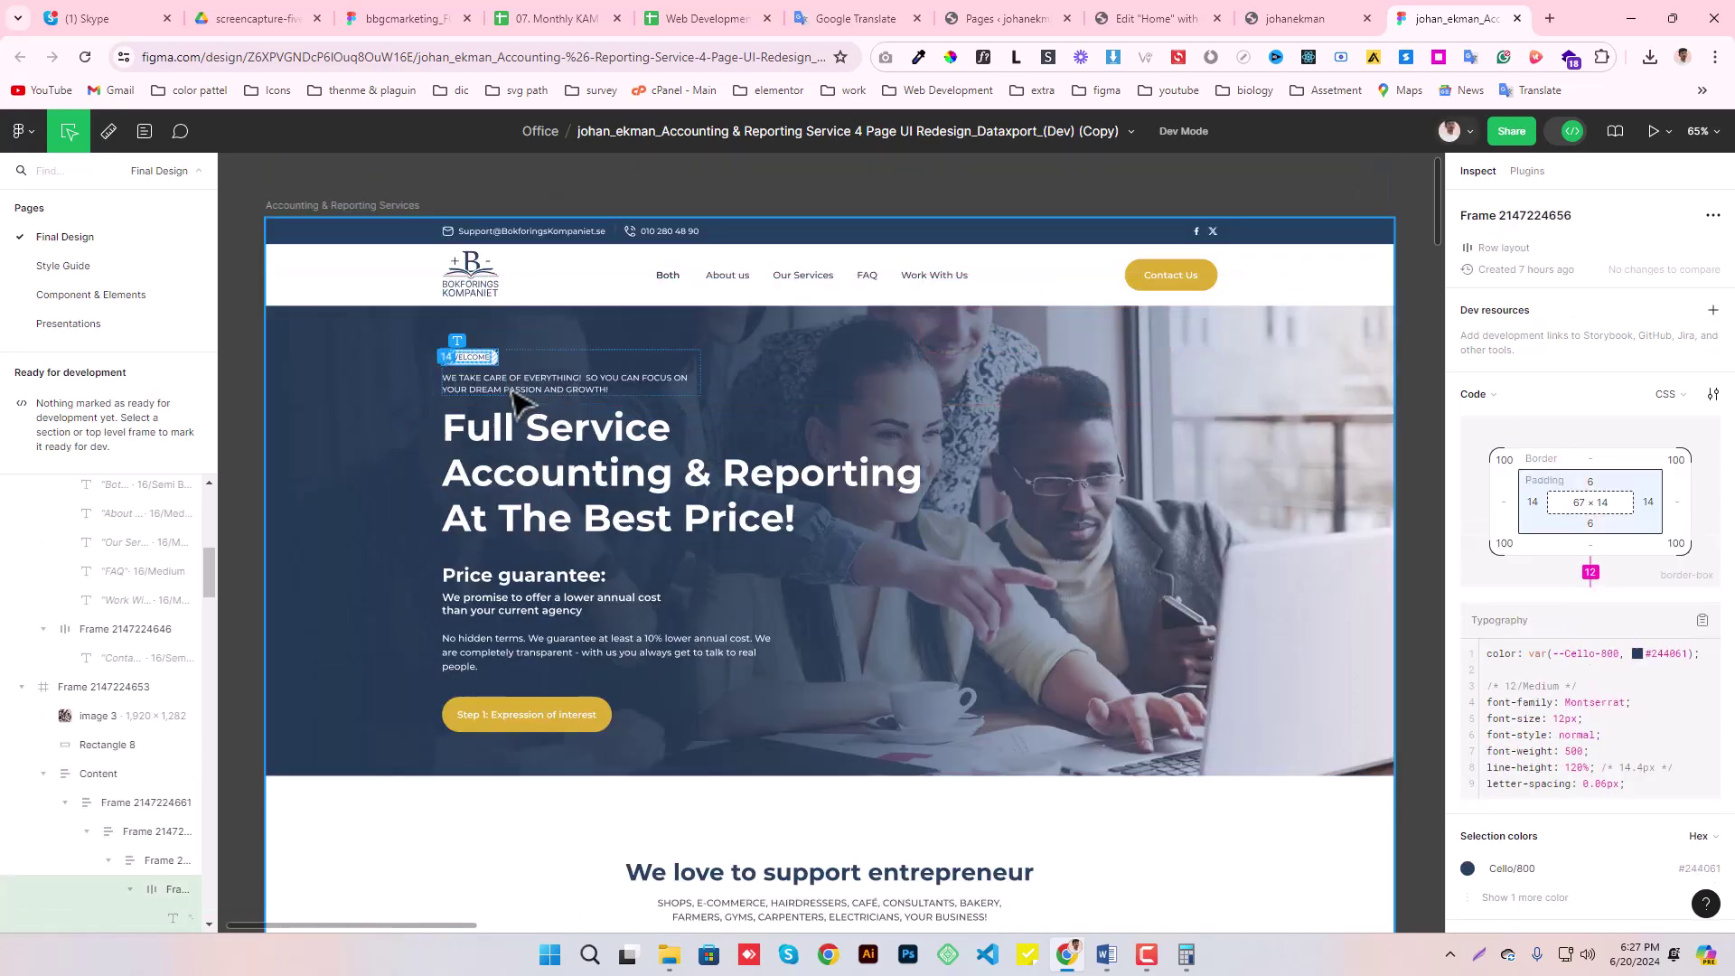
click(545, 389)
click(521, 474)
click(412, 710)
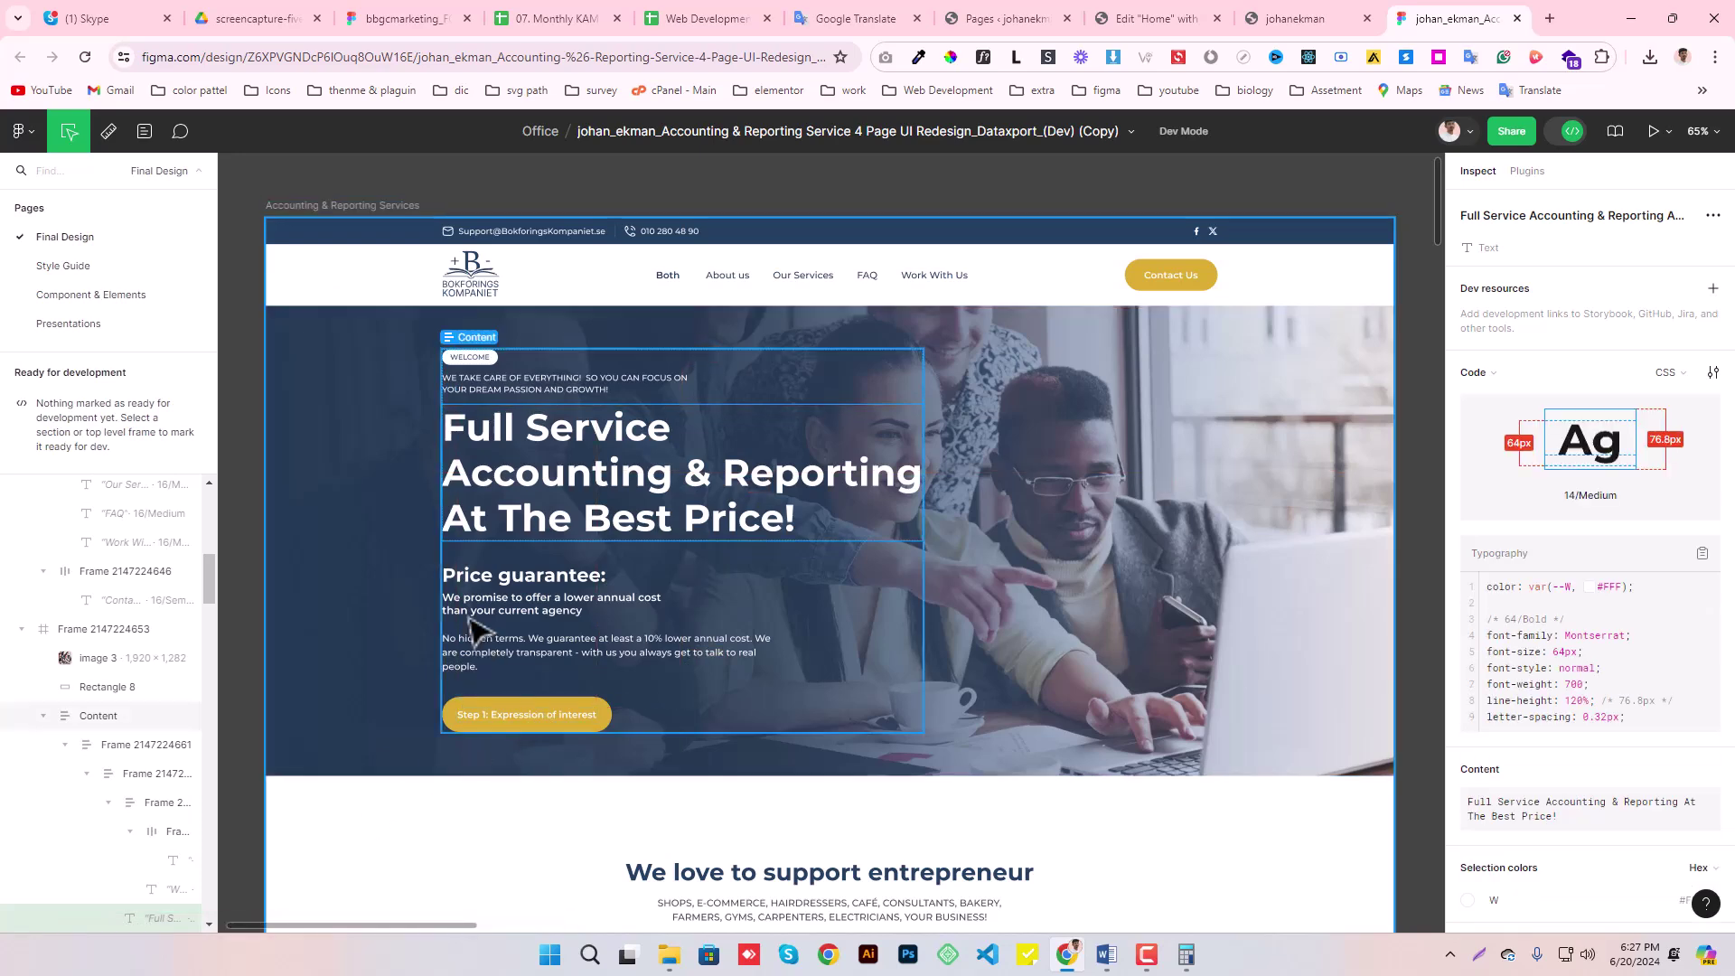
click(493, 577)
click(494, 604)
click(481, 663)
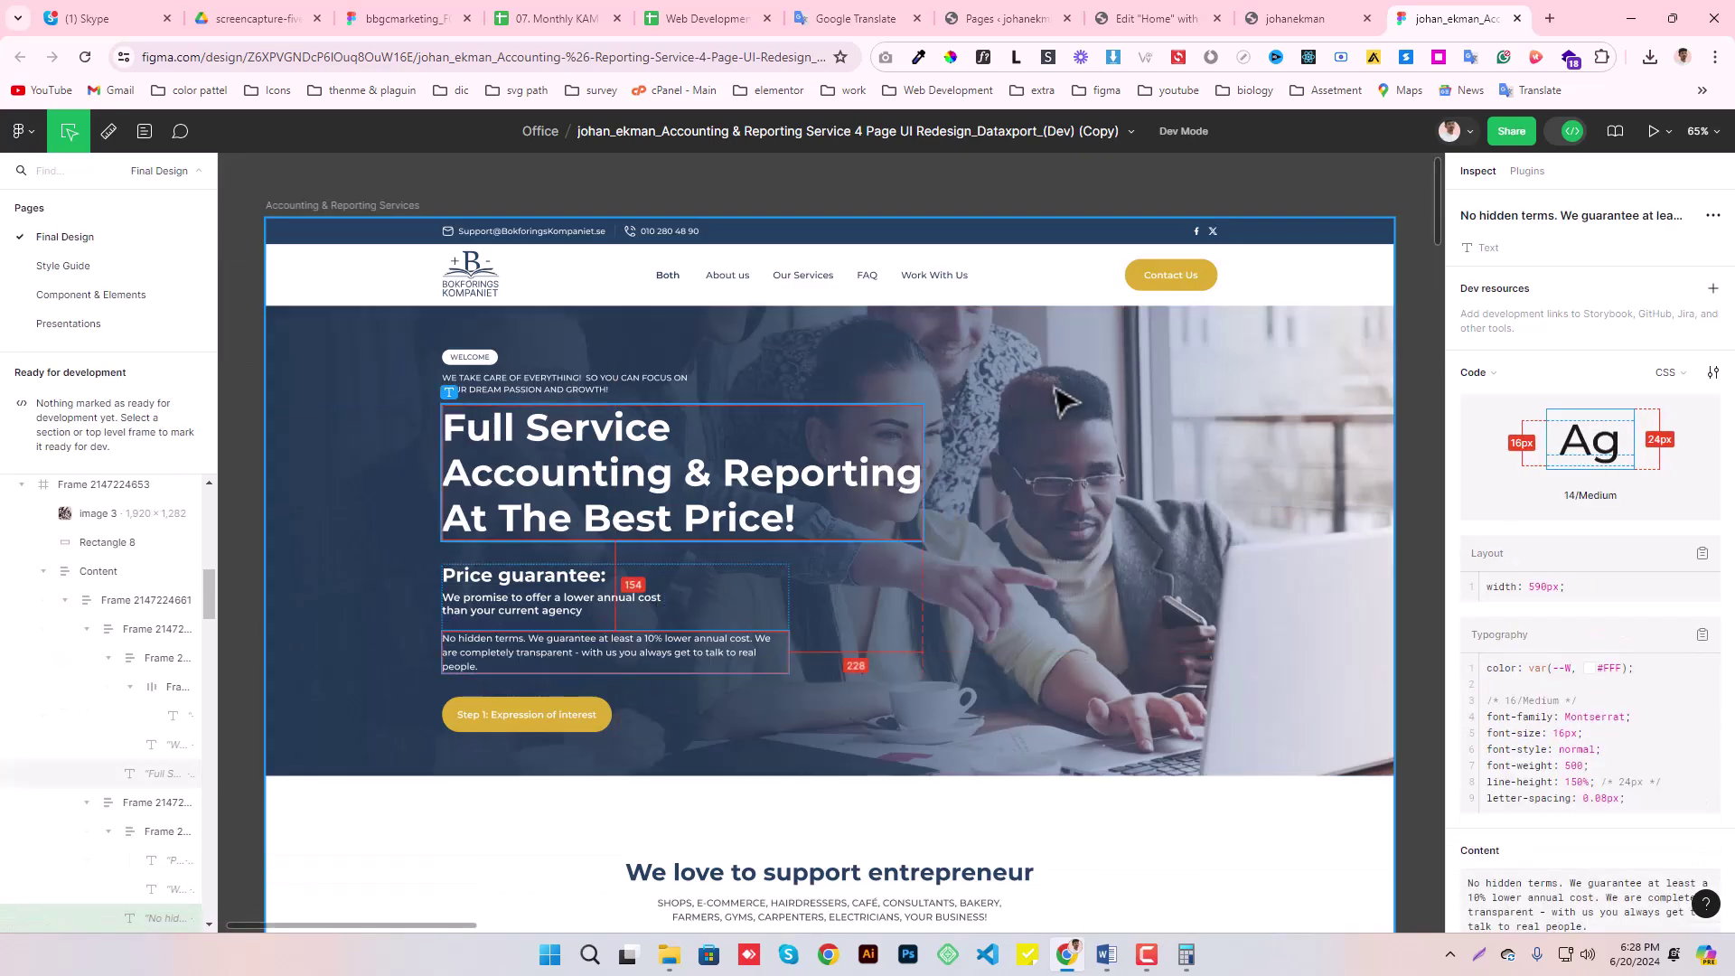
click(1021, 624)
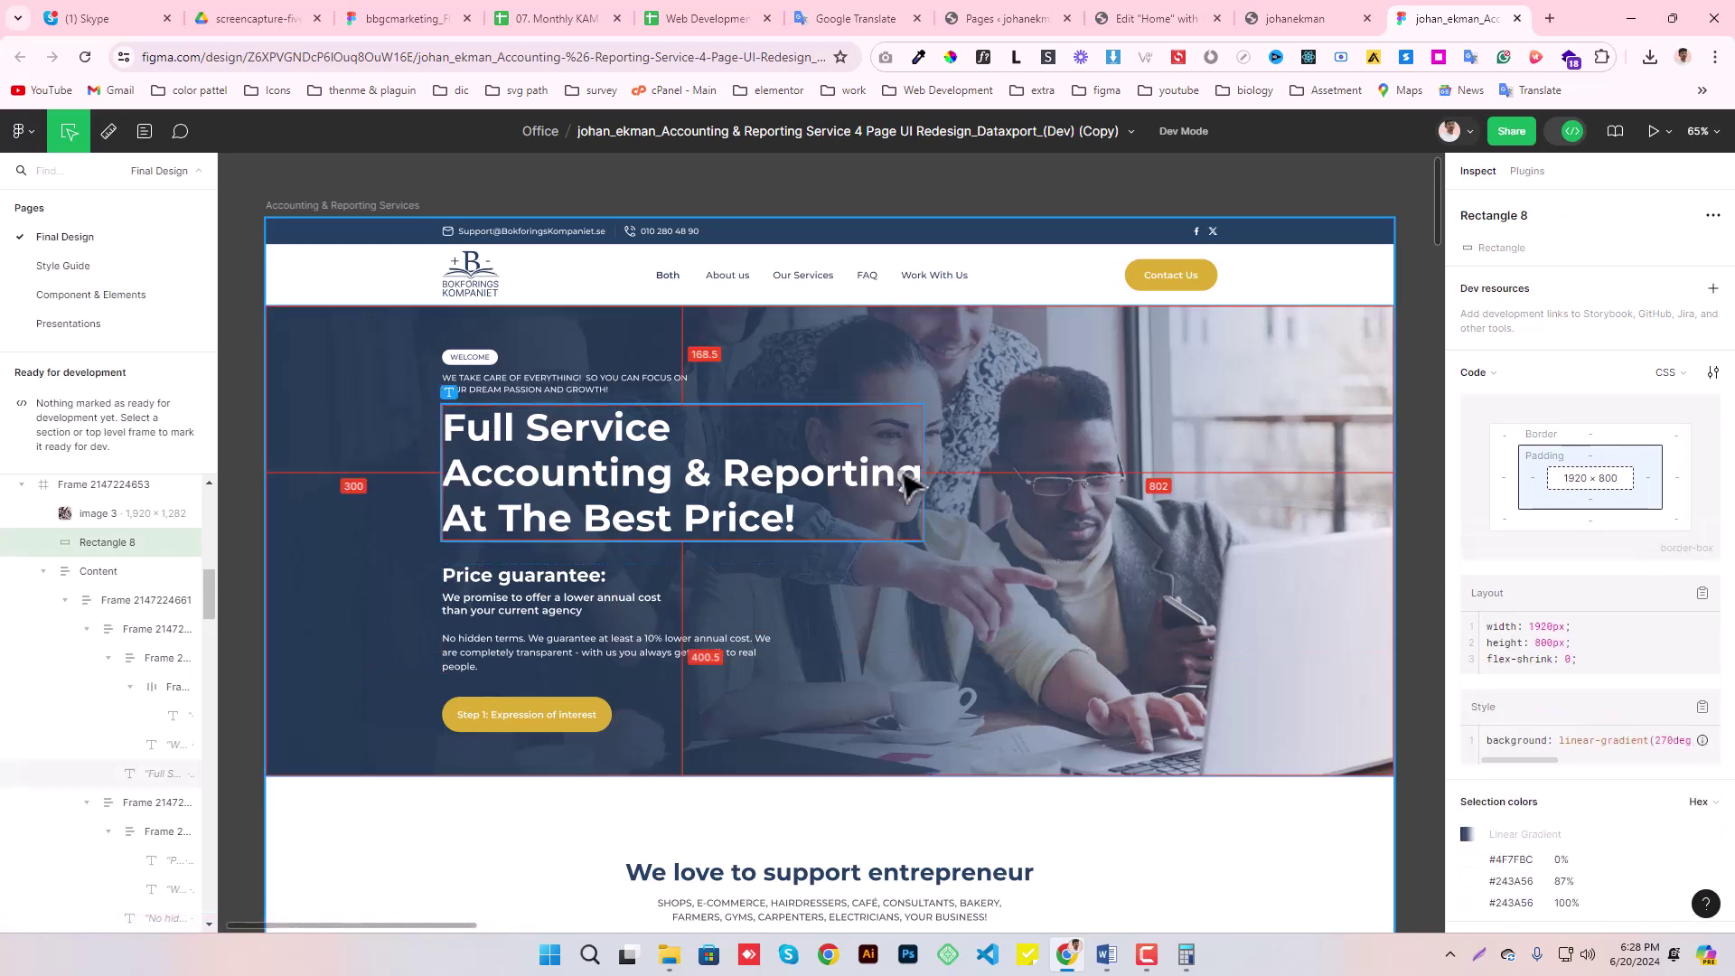
- Switch the Figma file from Dev Mode to design editing
scroll(907, 458, down, 5)
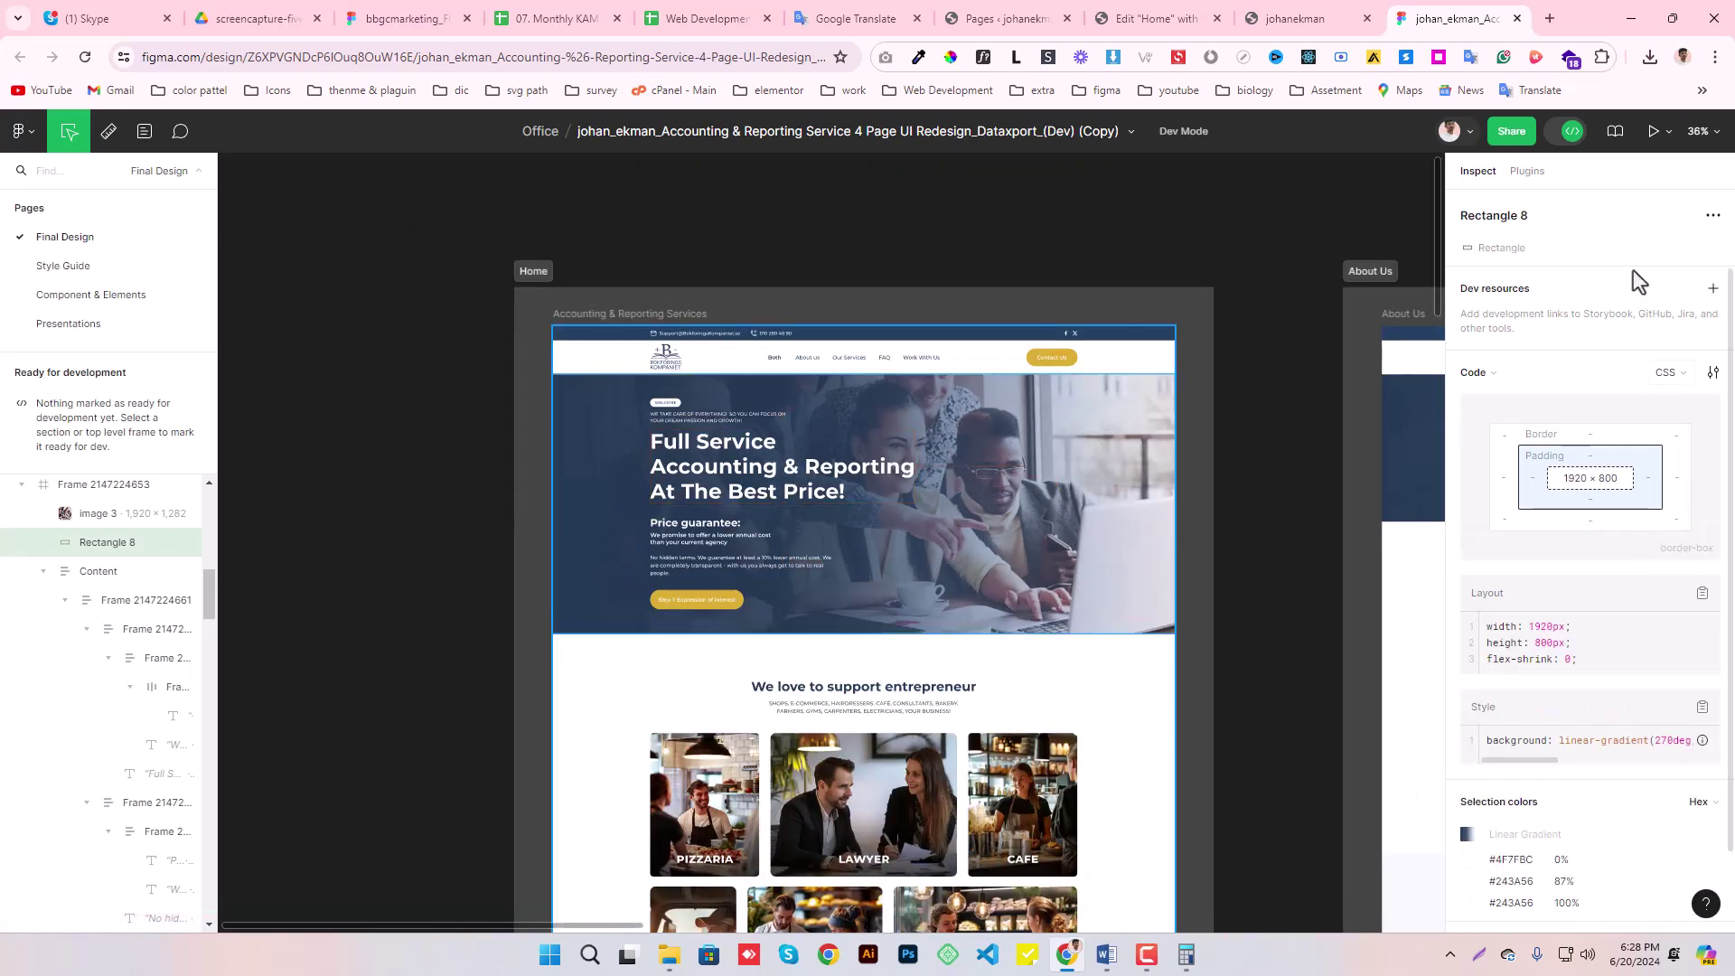
click(1562, 137)
click(1247, 477)
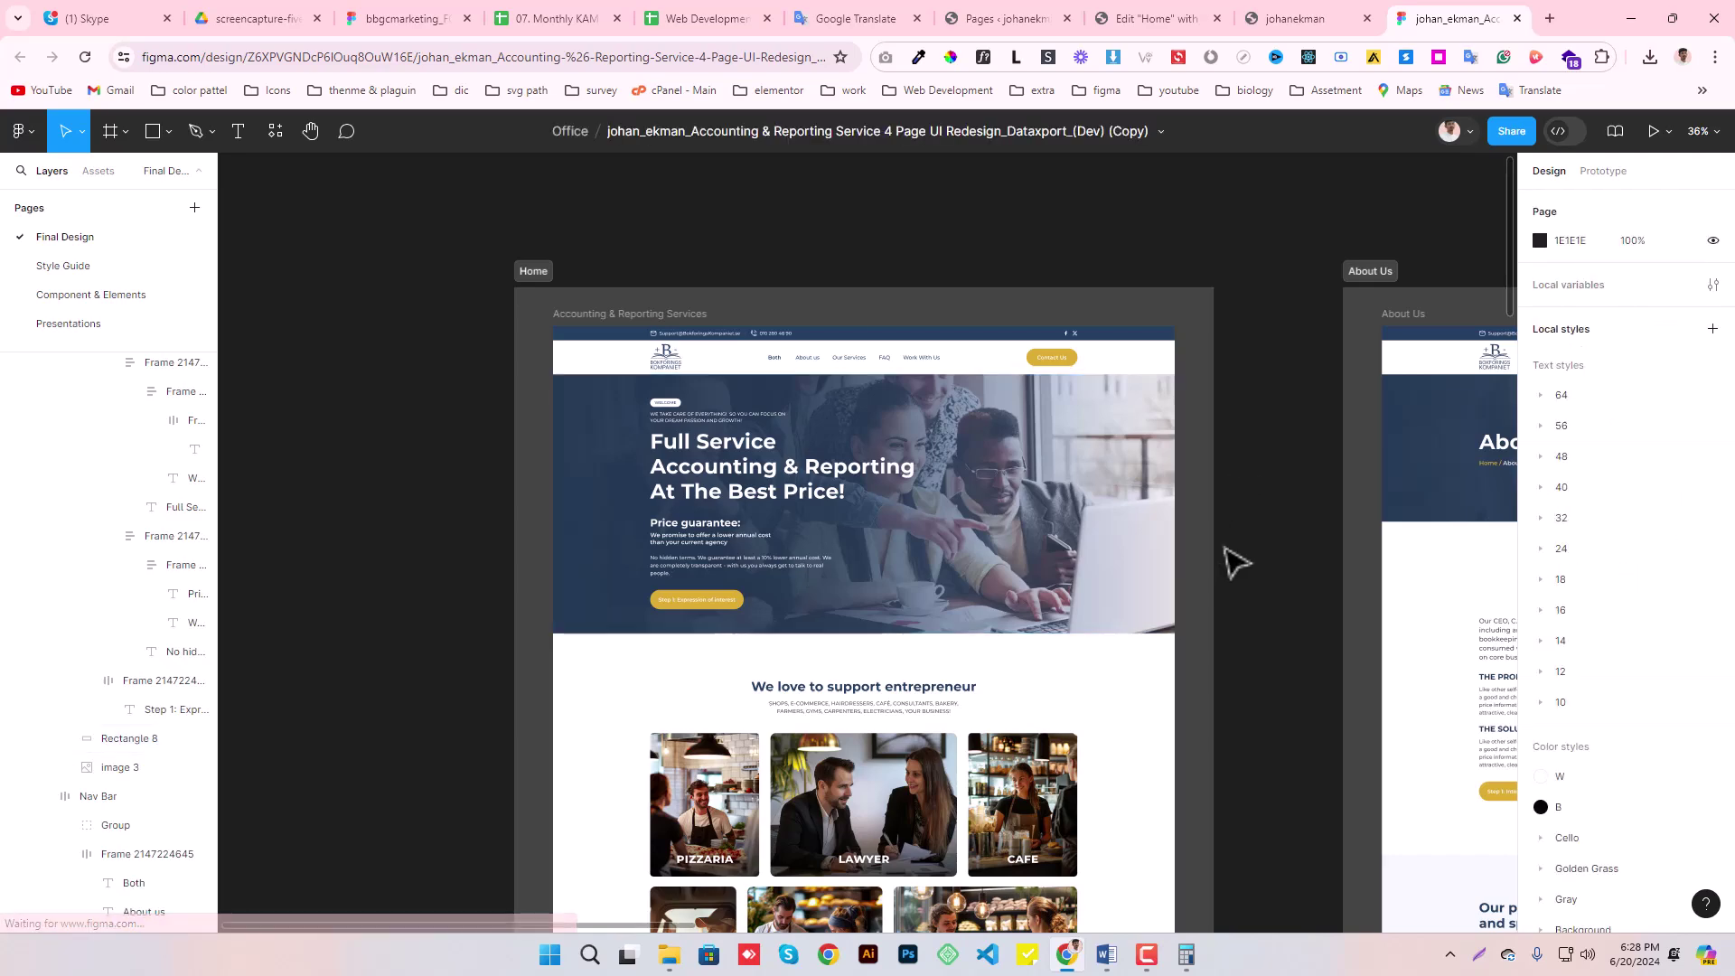
- Duplicate the Home hero frame onto the empty canvas beside the page and move the text content out of the copy
scroll(1220, 534, down, 3)
scroll(1094, 614, down, 2)
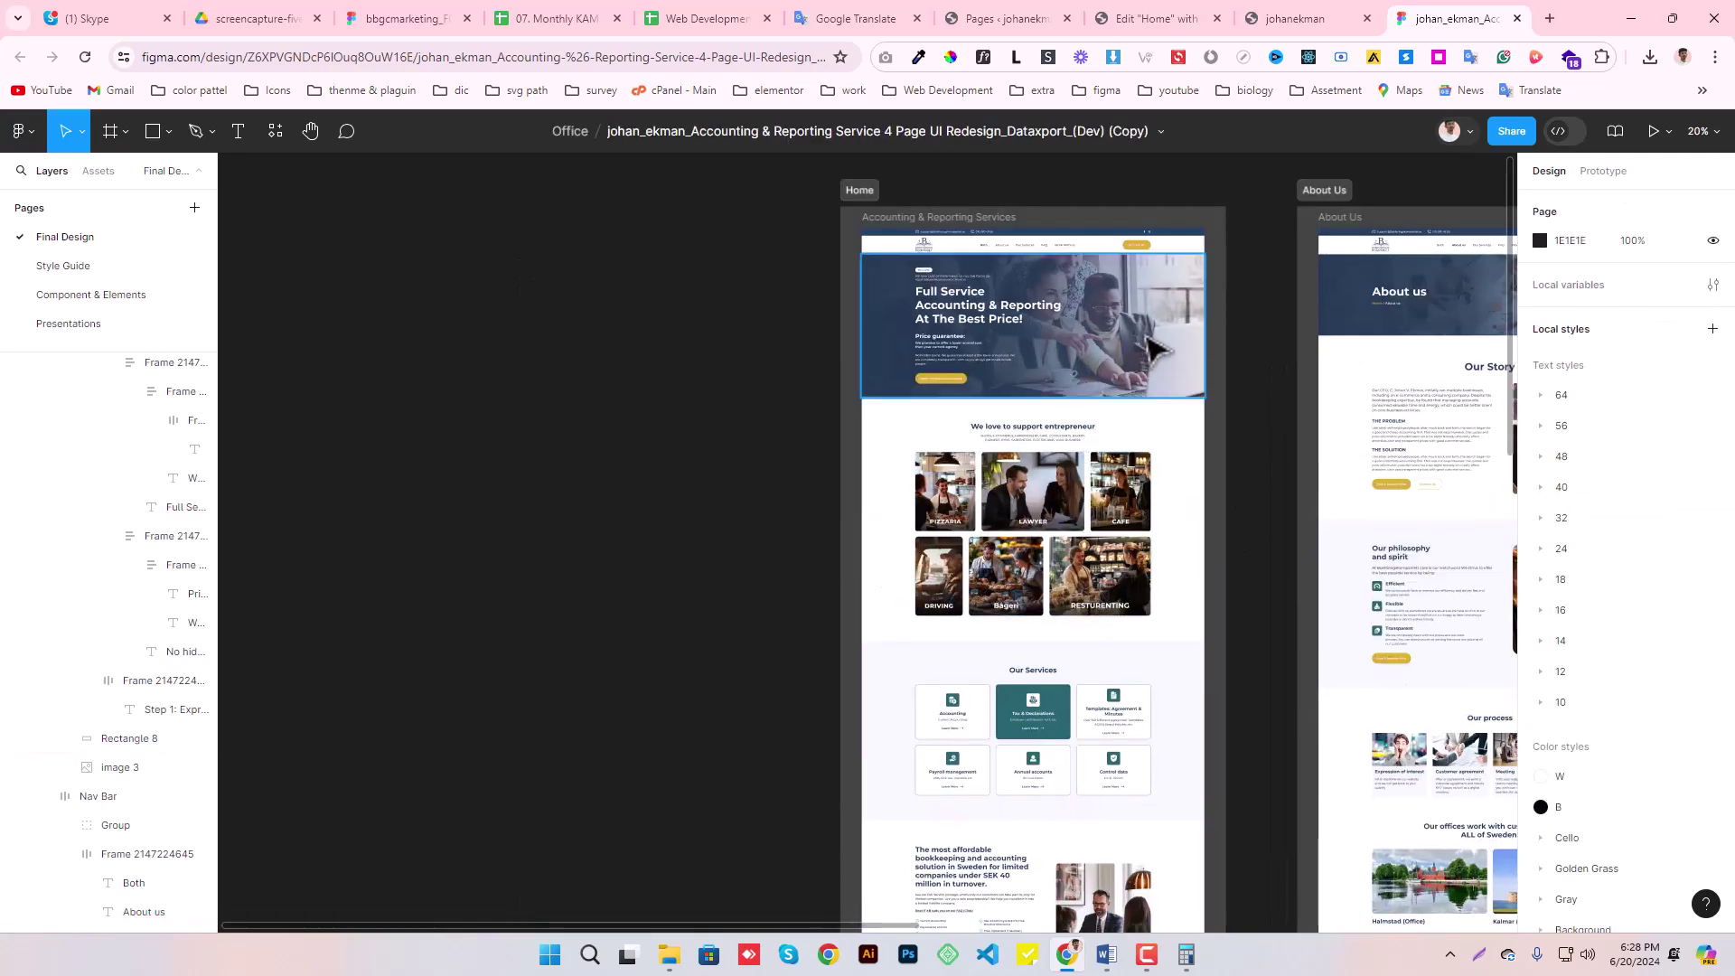
alt+click(1157, 370)
drag(1108, 376, 566, 458)
drag(450, 662, 744, 680)
click(754, 702)
click(644, 423)
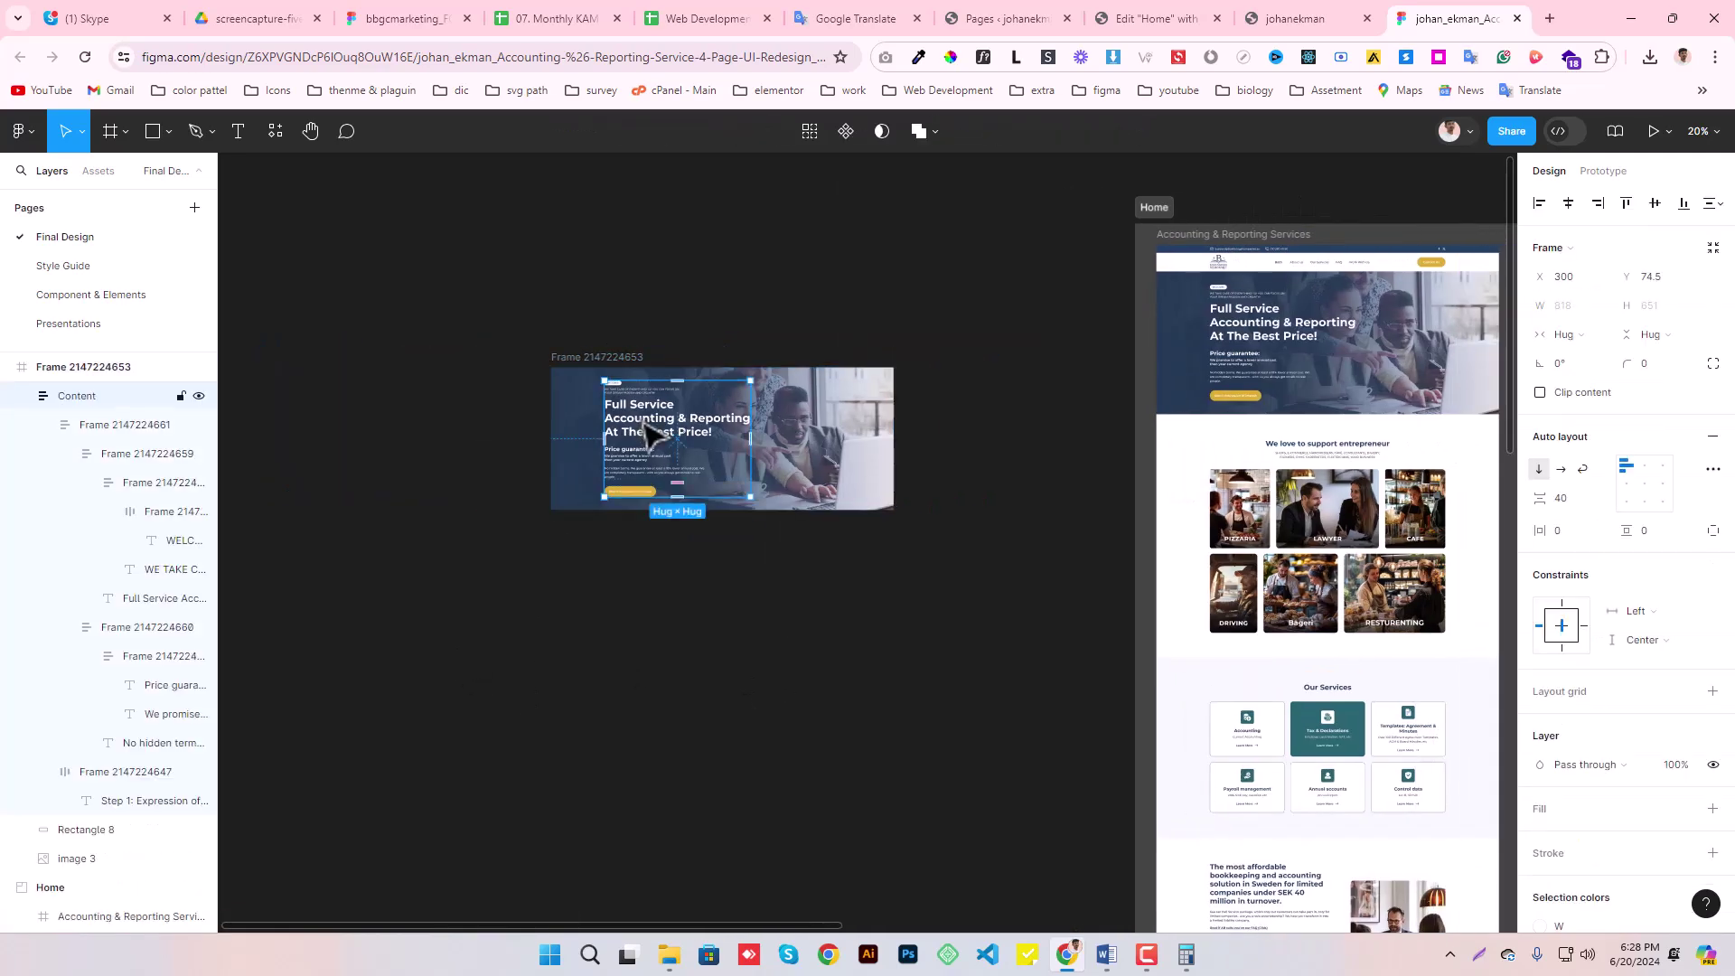
drag(644, 425, 307, 620)
- Export the duplicated hero background frame as a 1x PNG
click(586, 358)
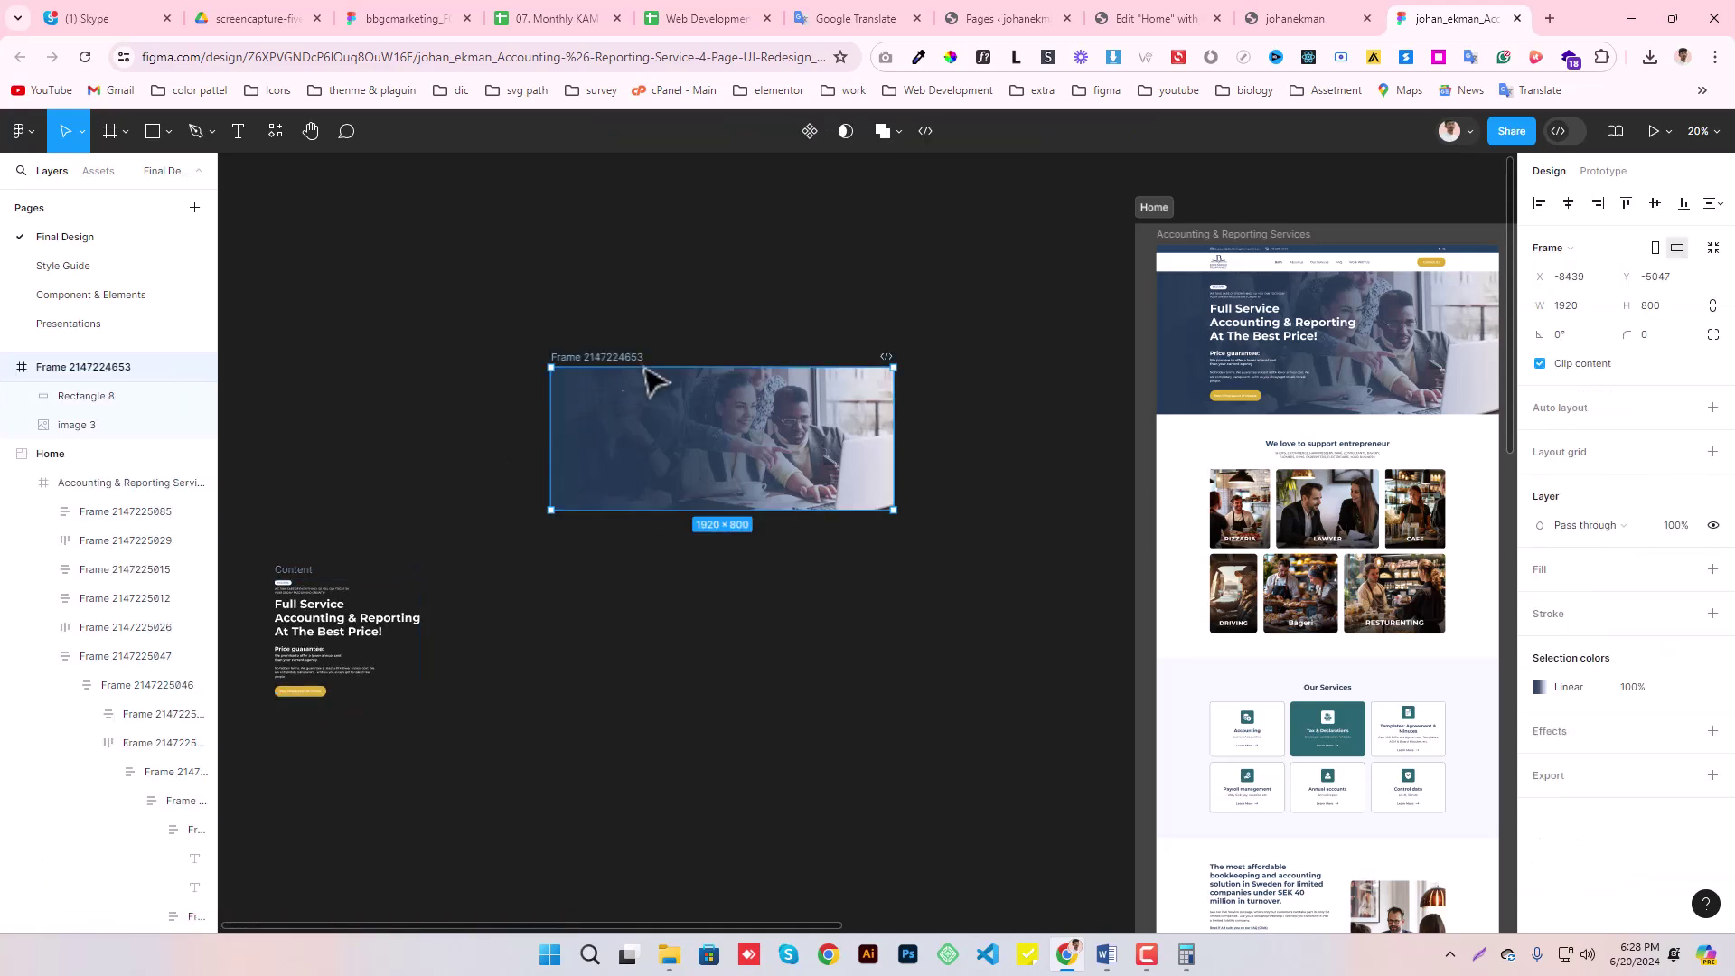
click(1713, 775)
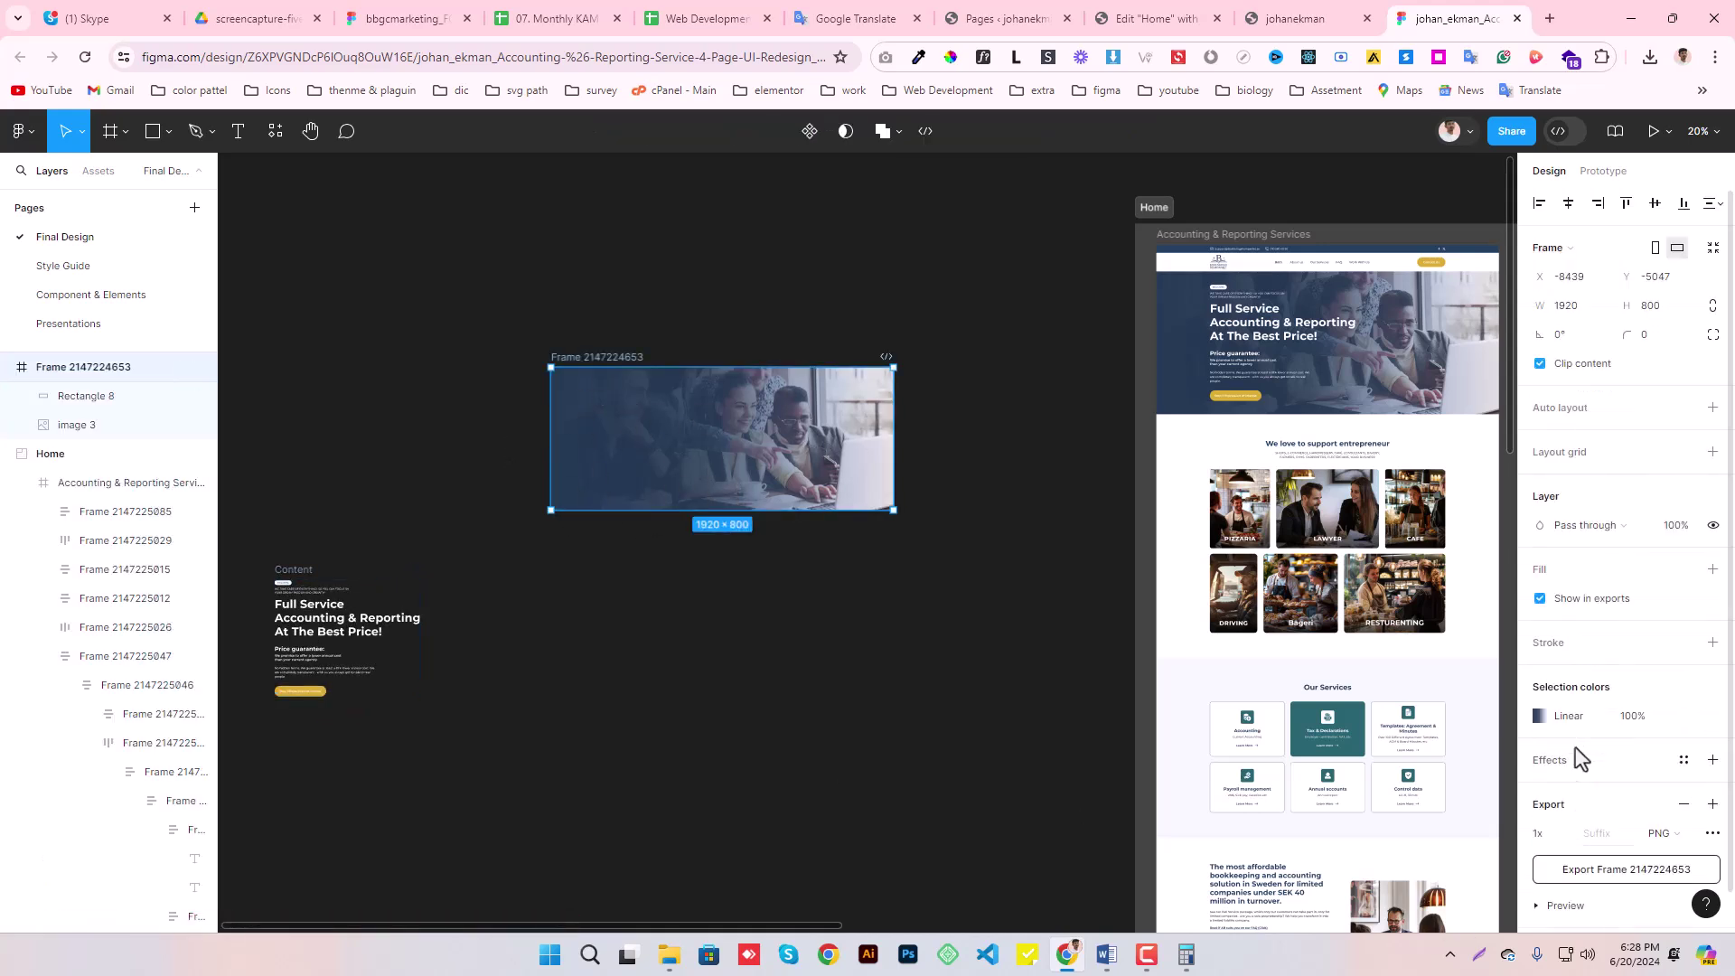
scroll(1607, 810, down, 1)
click(1565, 870)
scroll(1627, 768, down, 2)
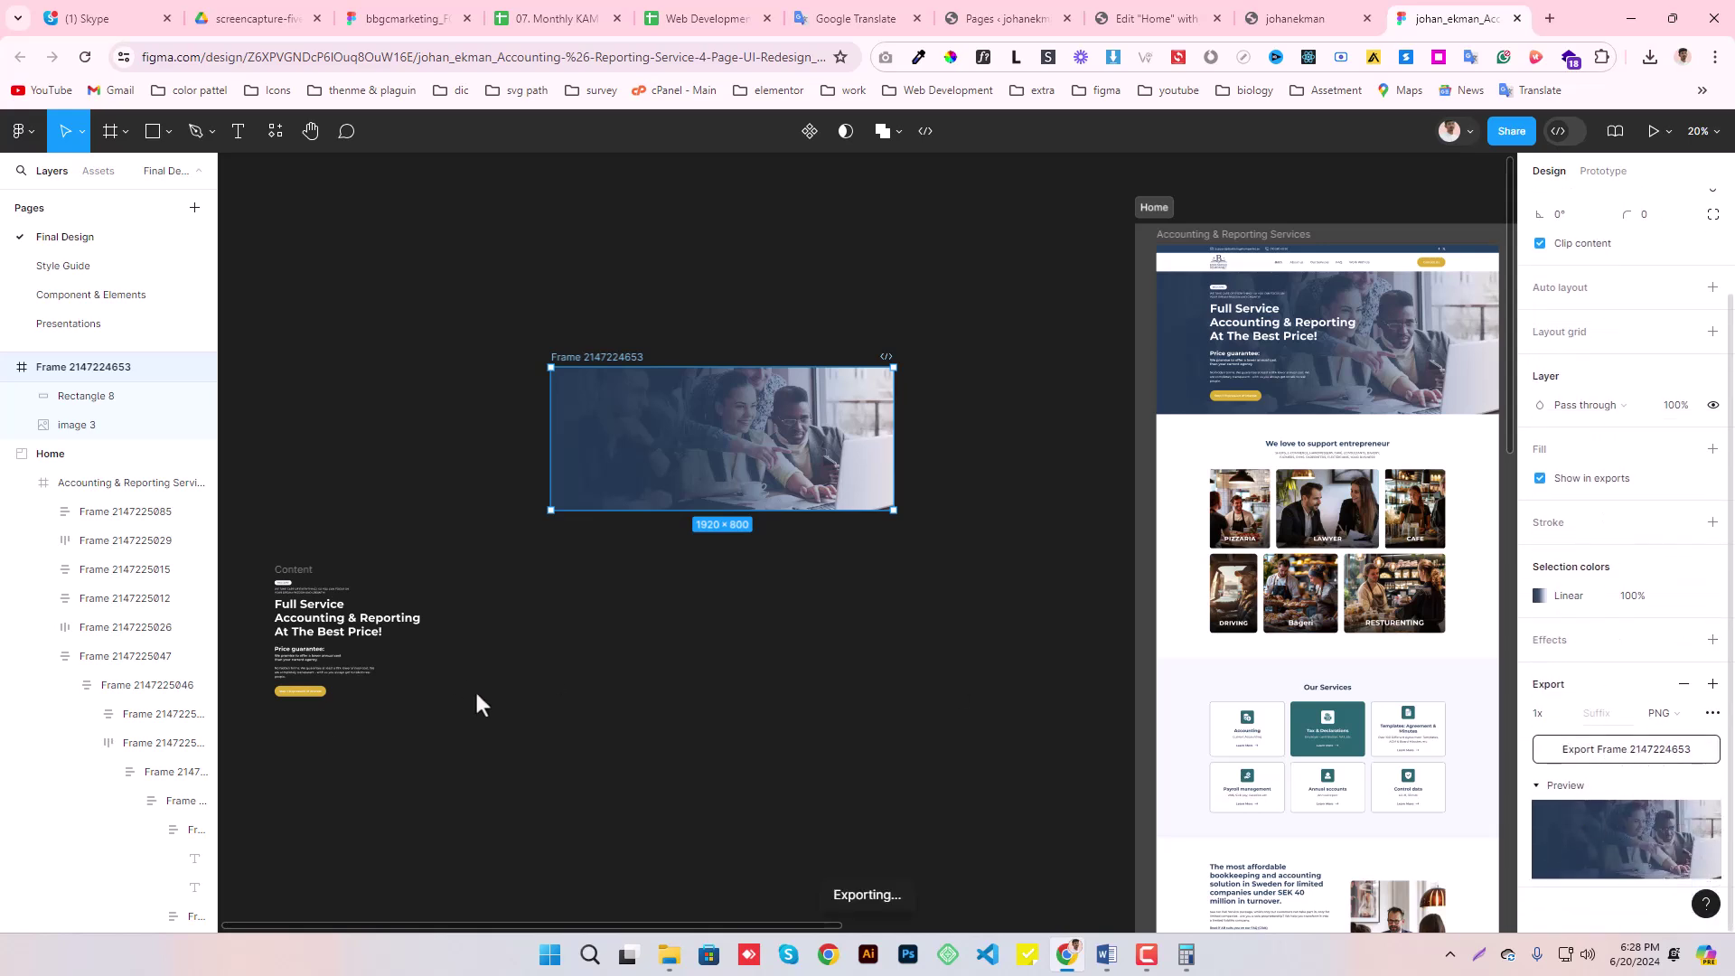
click(454, 630)
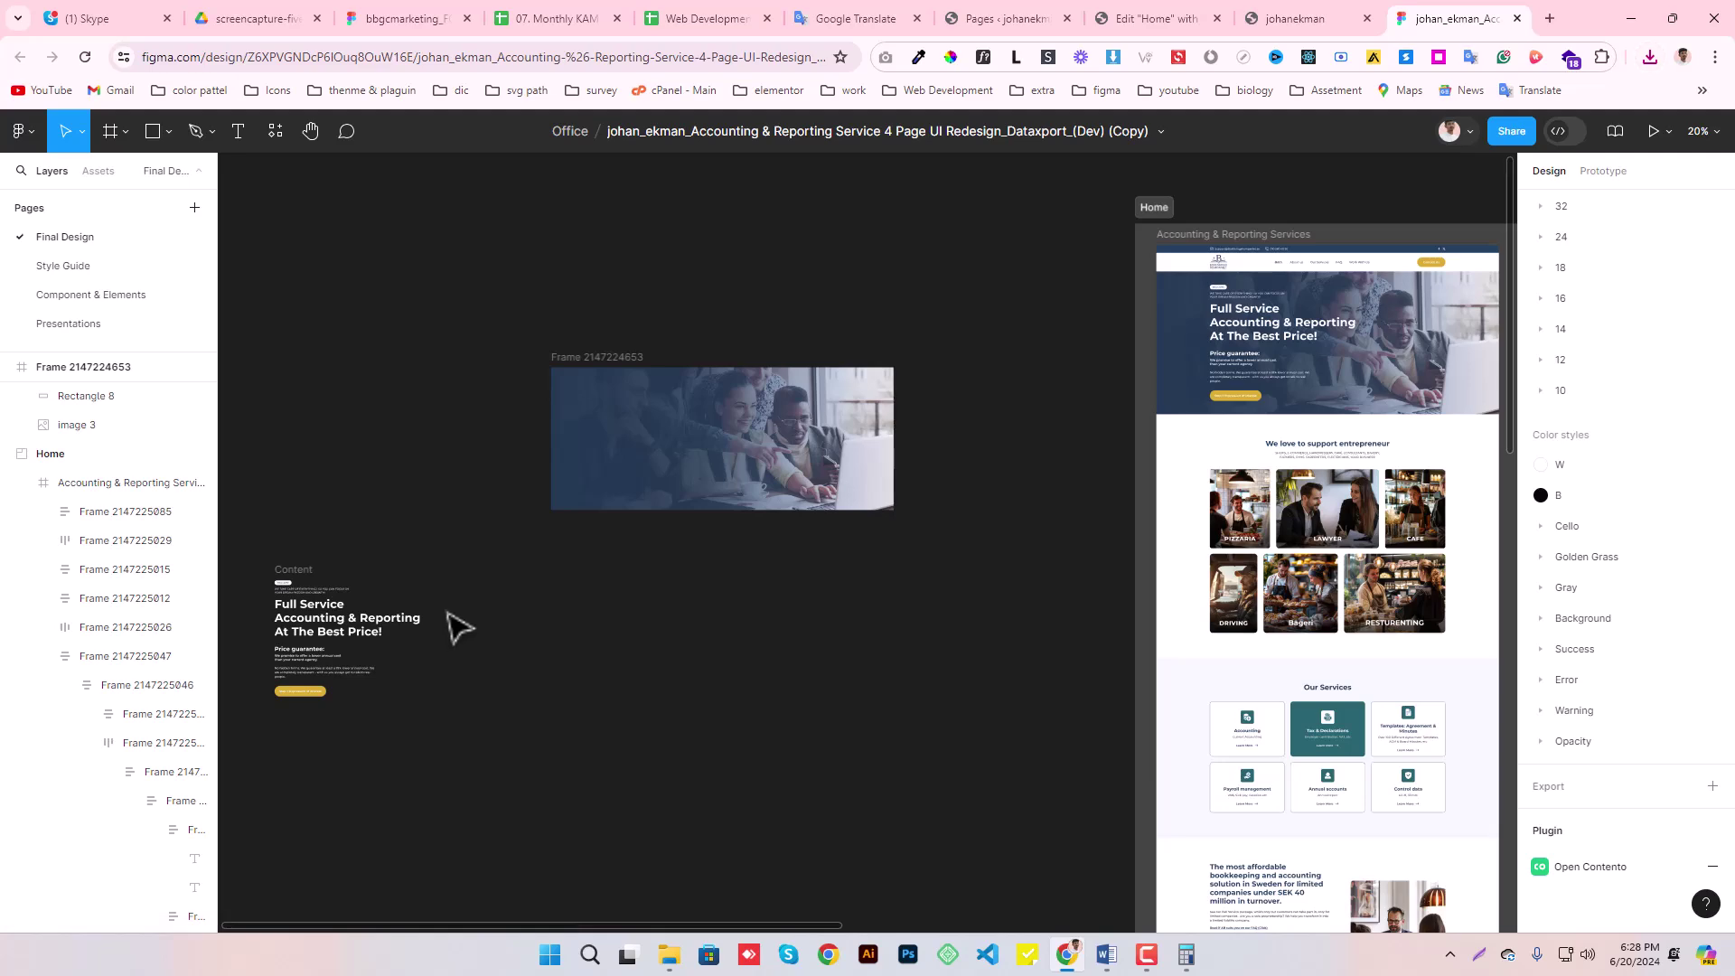
- Undo the export setting, the content move and the hero duplication on the canvas
key(ctrl+z)
key(ctrl+z)
key(ctrl+z)
key(ctrl+z)
key(ctrl+z)
key(ctrl+z)
key(ctrl+z)
key(ctrl+z)
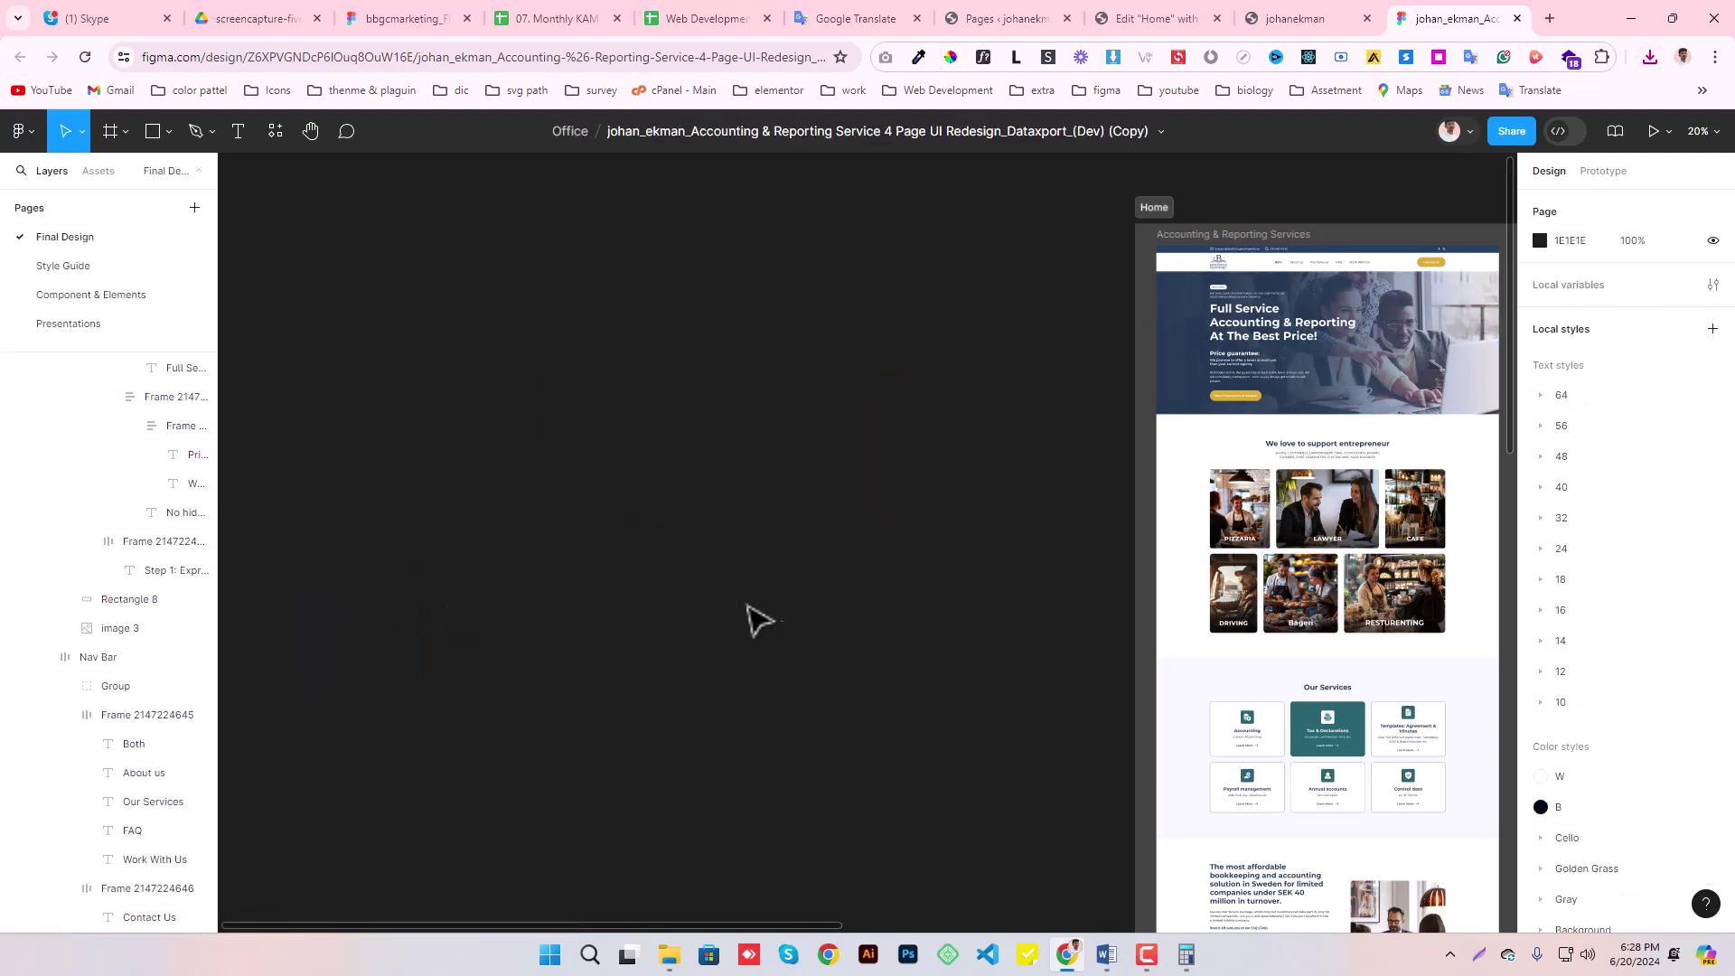
scroll(756, 608, down, 1)
drag(1168, 497, 736, 505)
scroll(727, 358, up, 3)
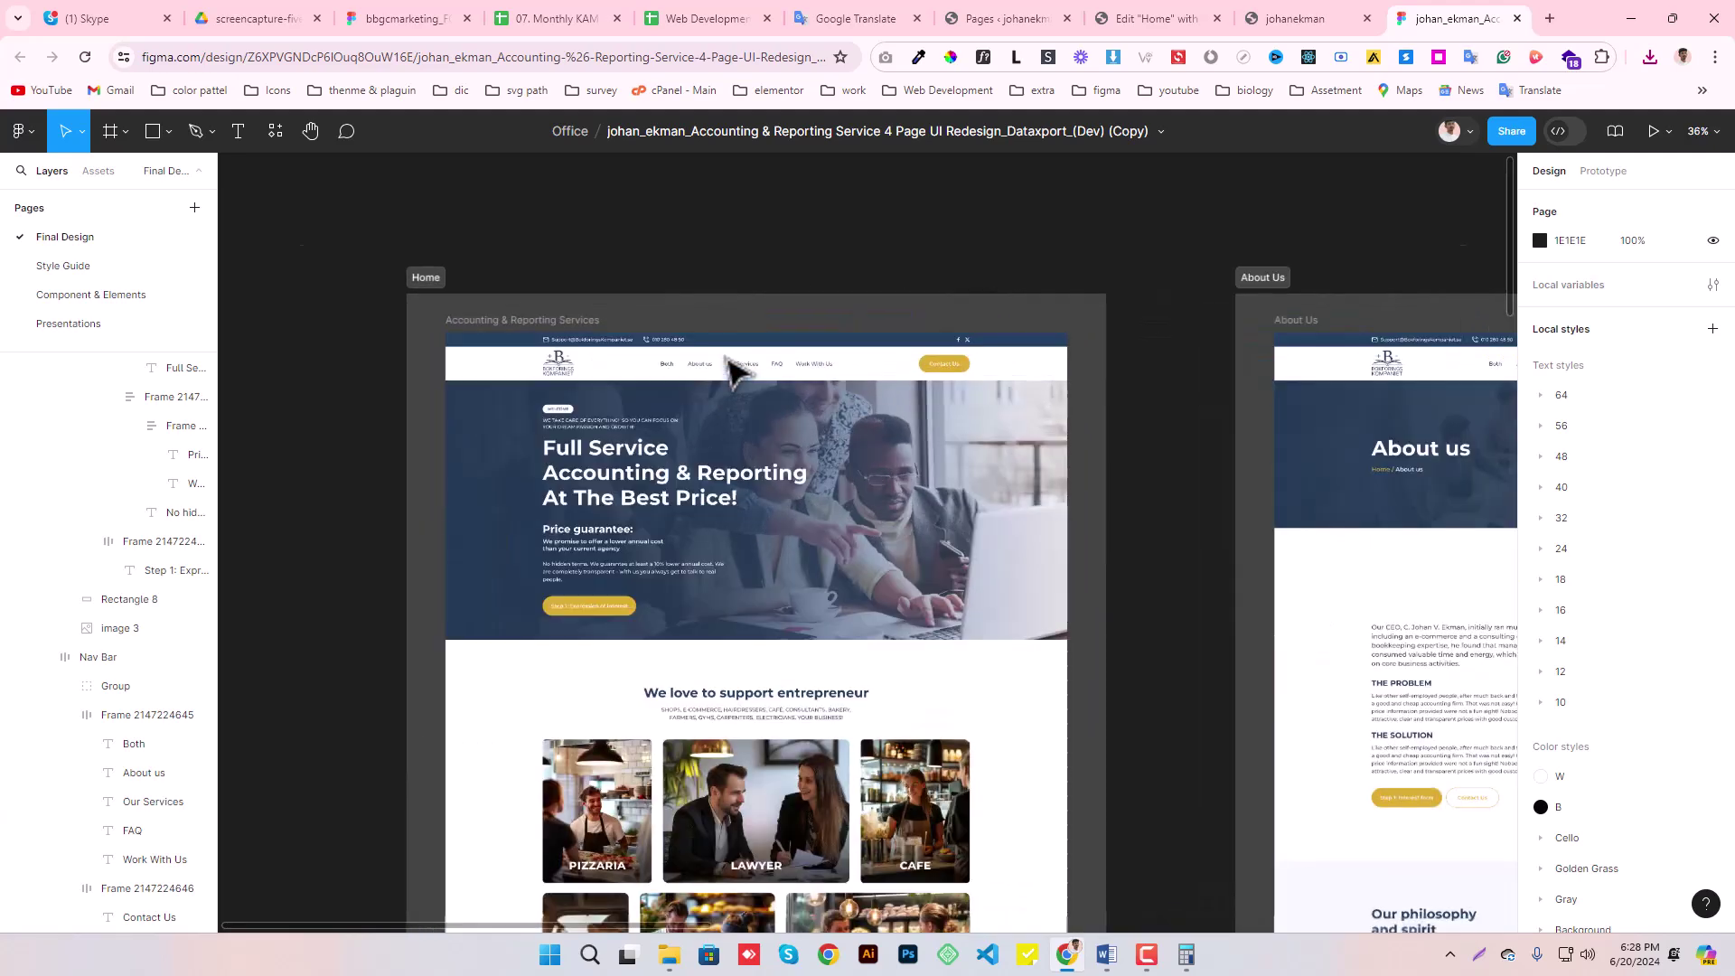
scroll(728, 359, up, 2)
scroll(728, 359, down, 1)
drag(837, 683, 866, 535)
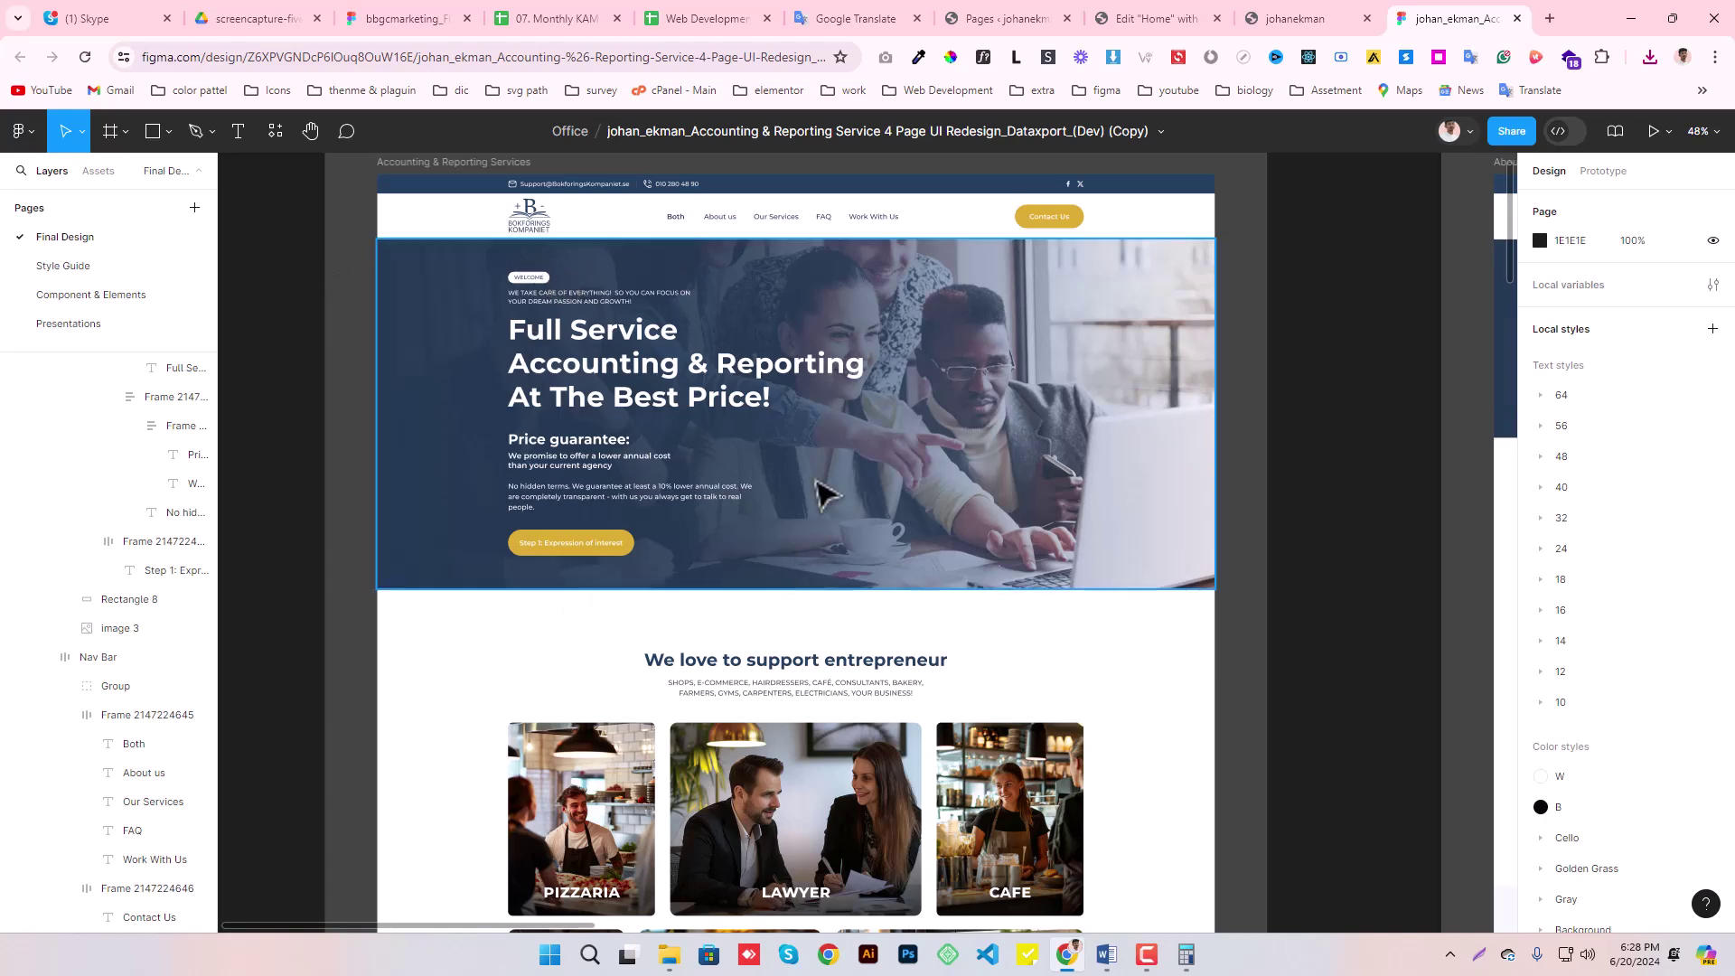
- Return to the Elementor editor and add a flexbox container with two equal columns to the Home page
click(1140, 14)
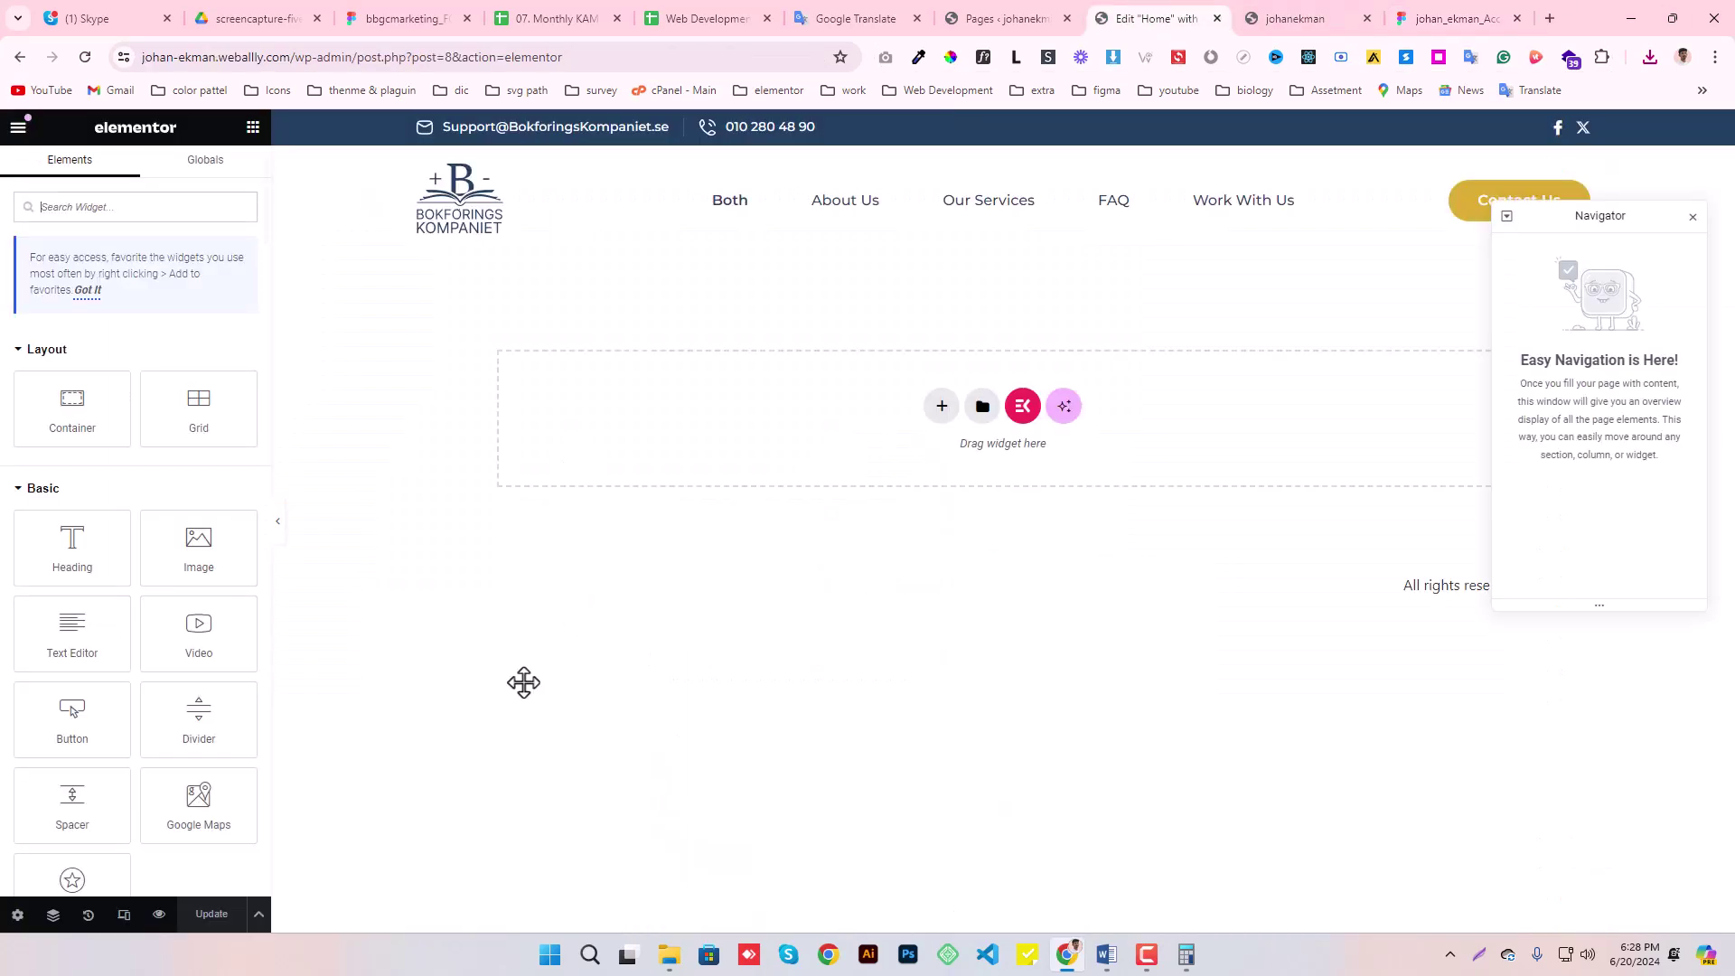
click(942, 408)
click(946, 474)
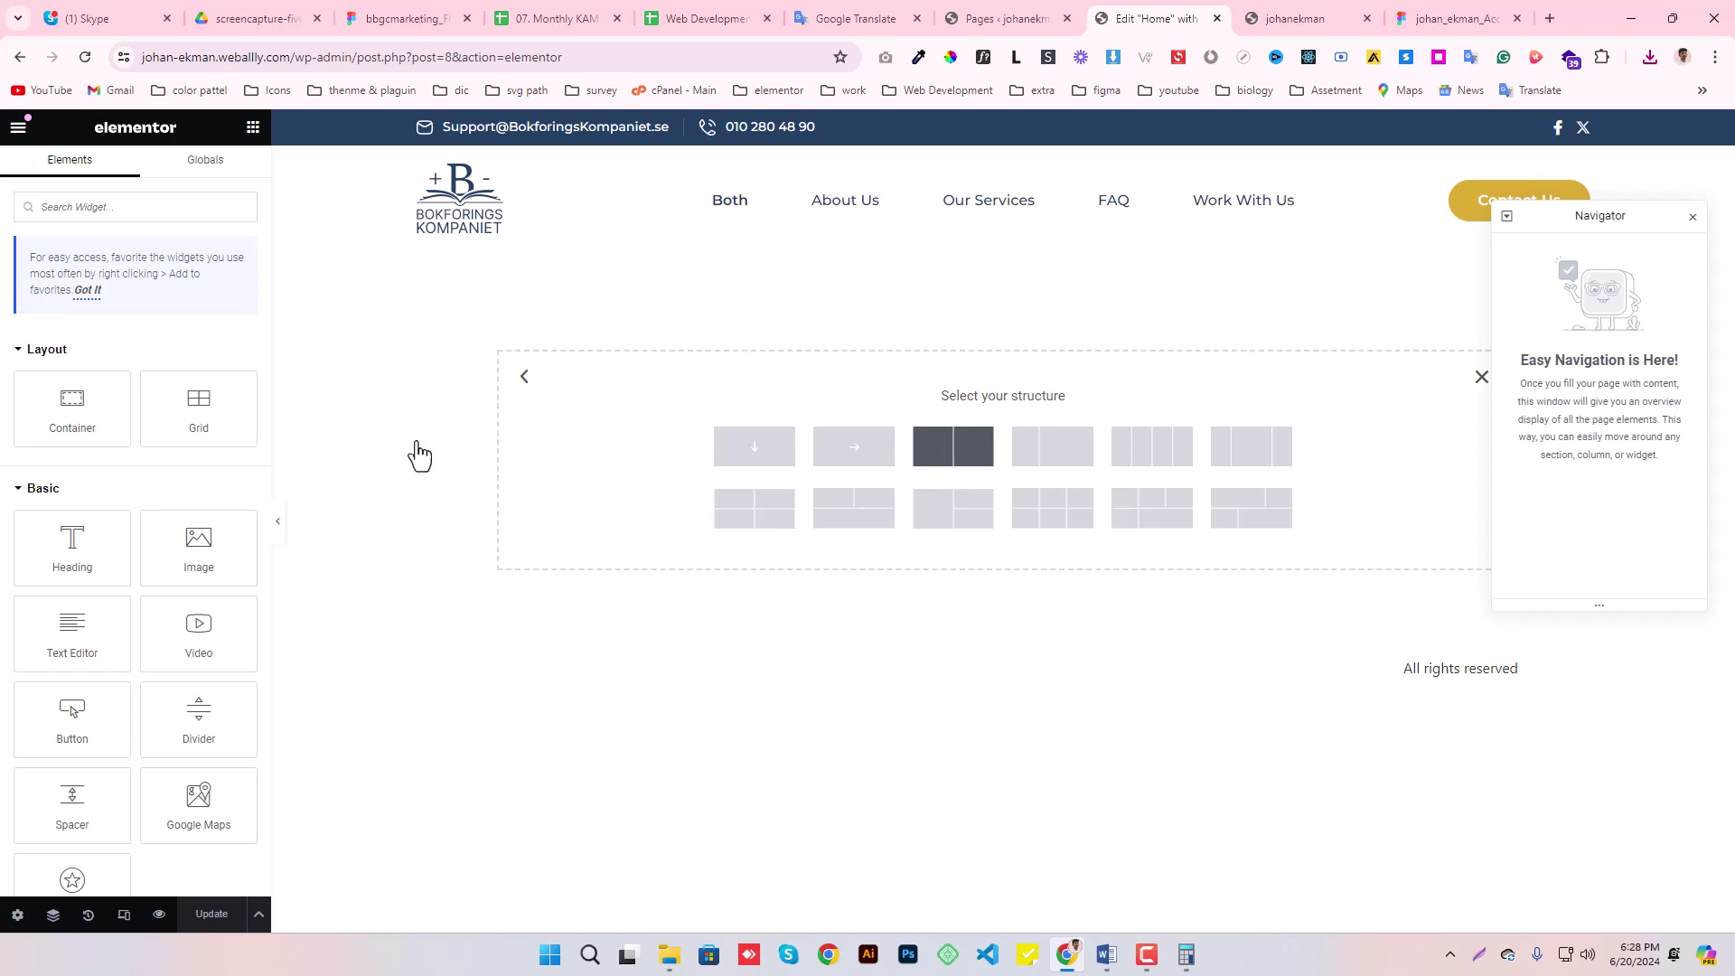
click(953, 446)
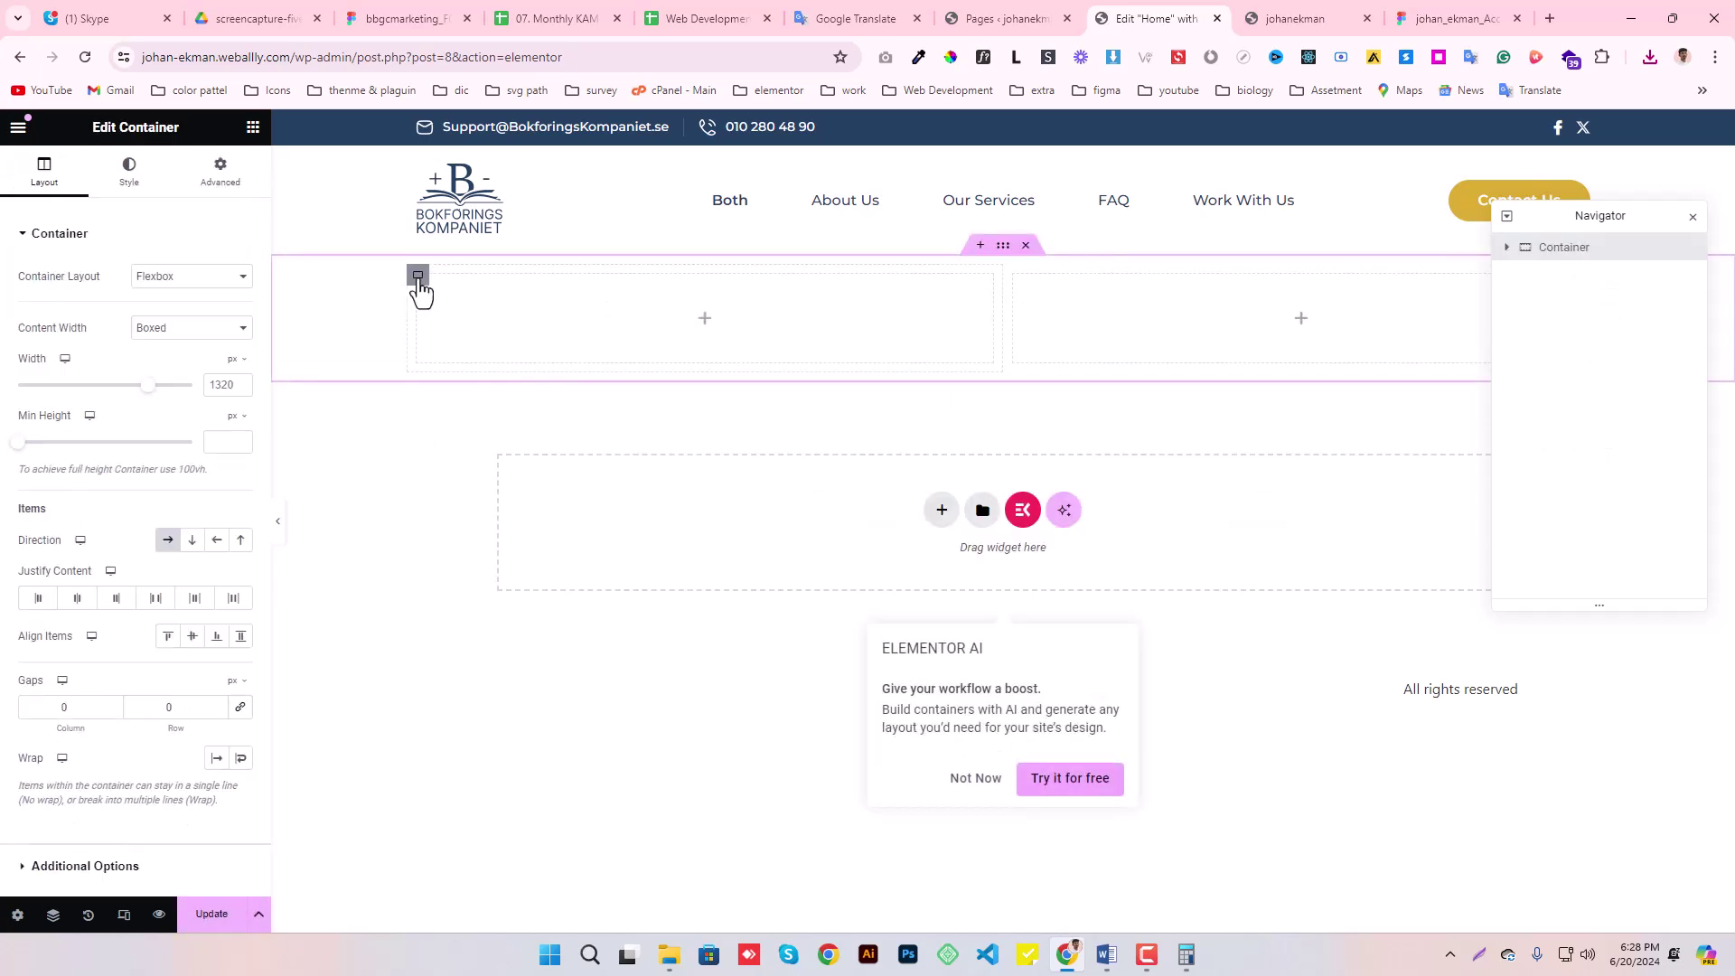
- Set the first inner container's width to 60% and the second one's to 40%
click(418, 275)
text(60)
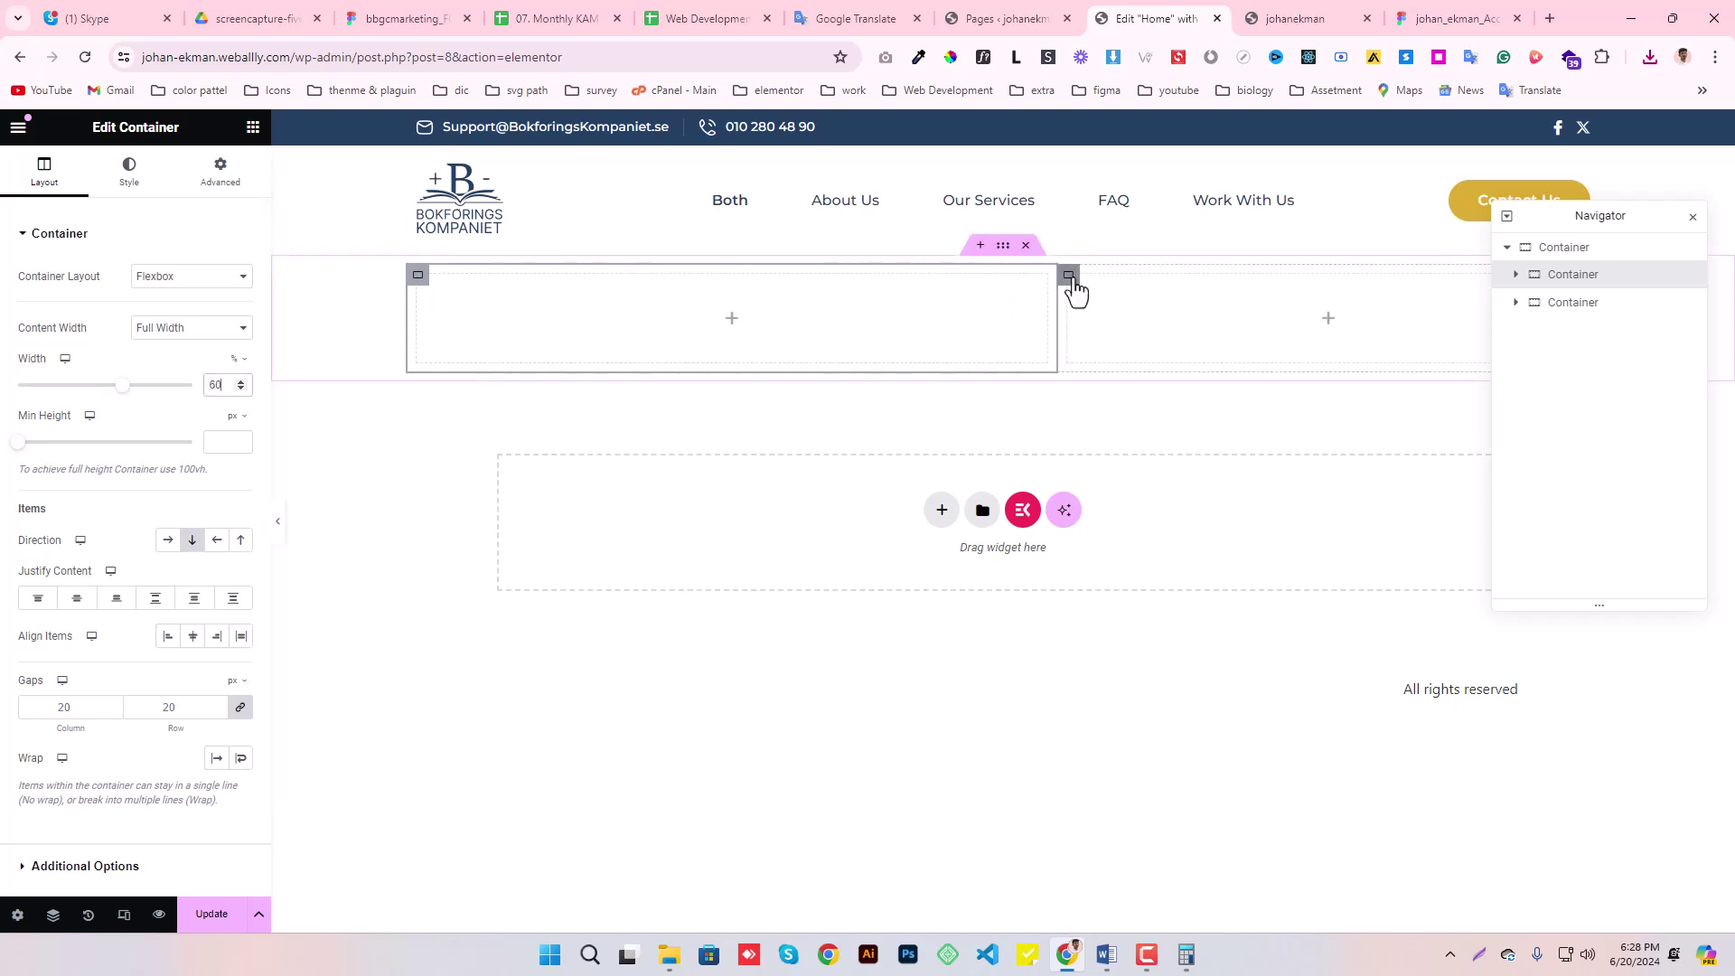
click(1072, 278)
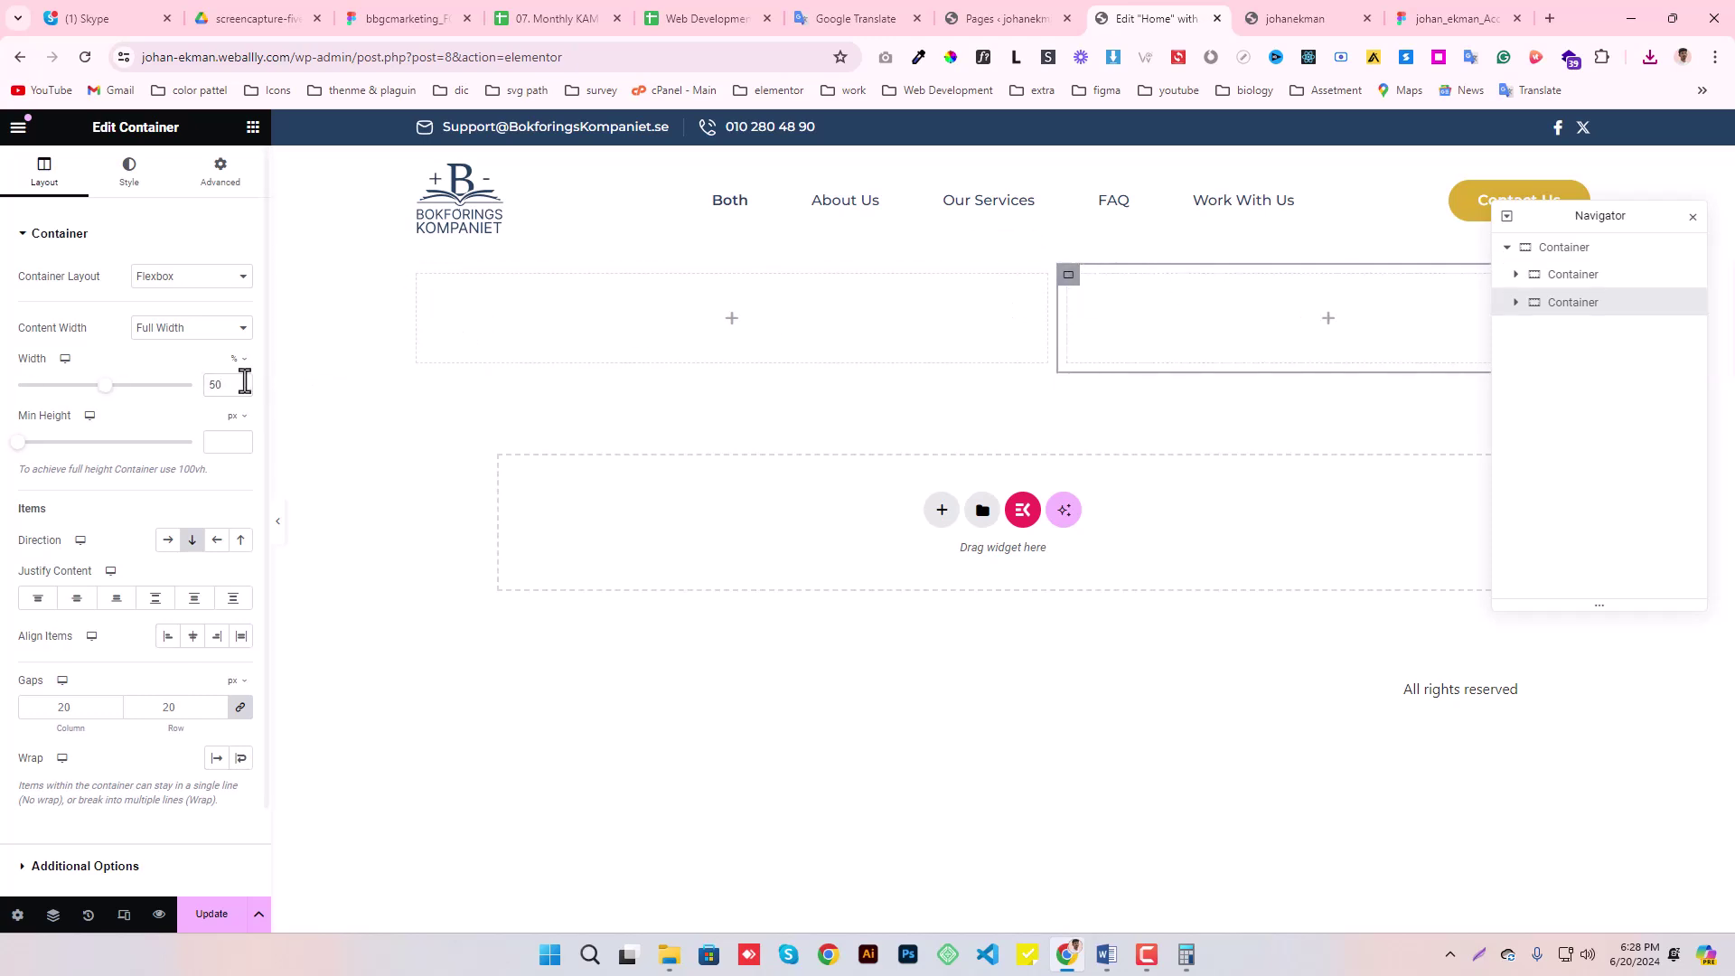
text(40)
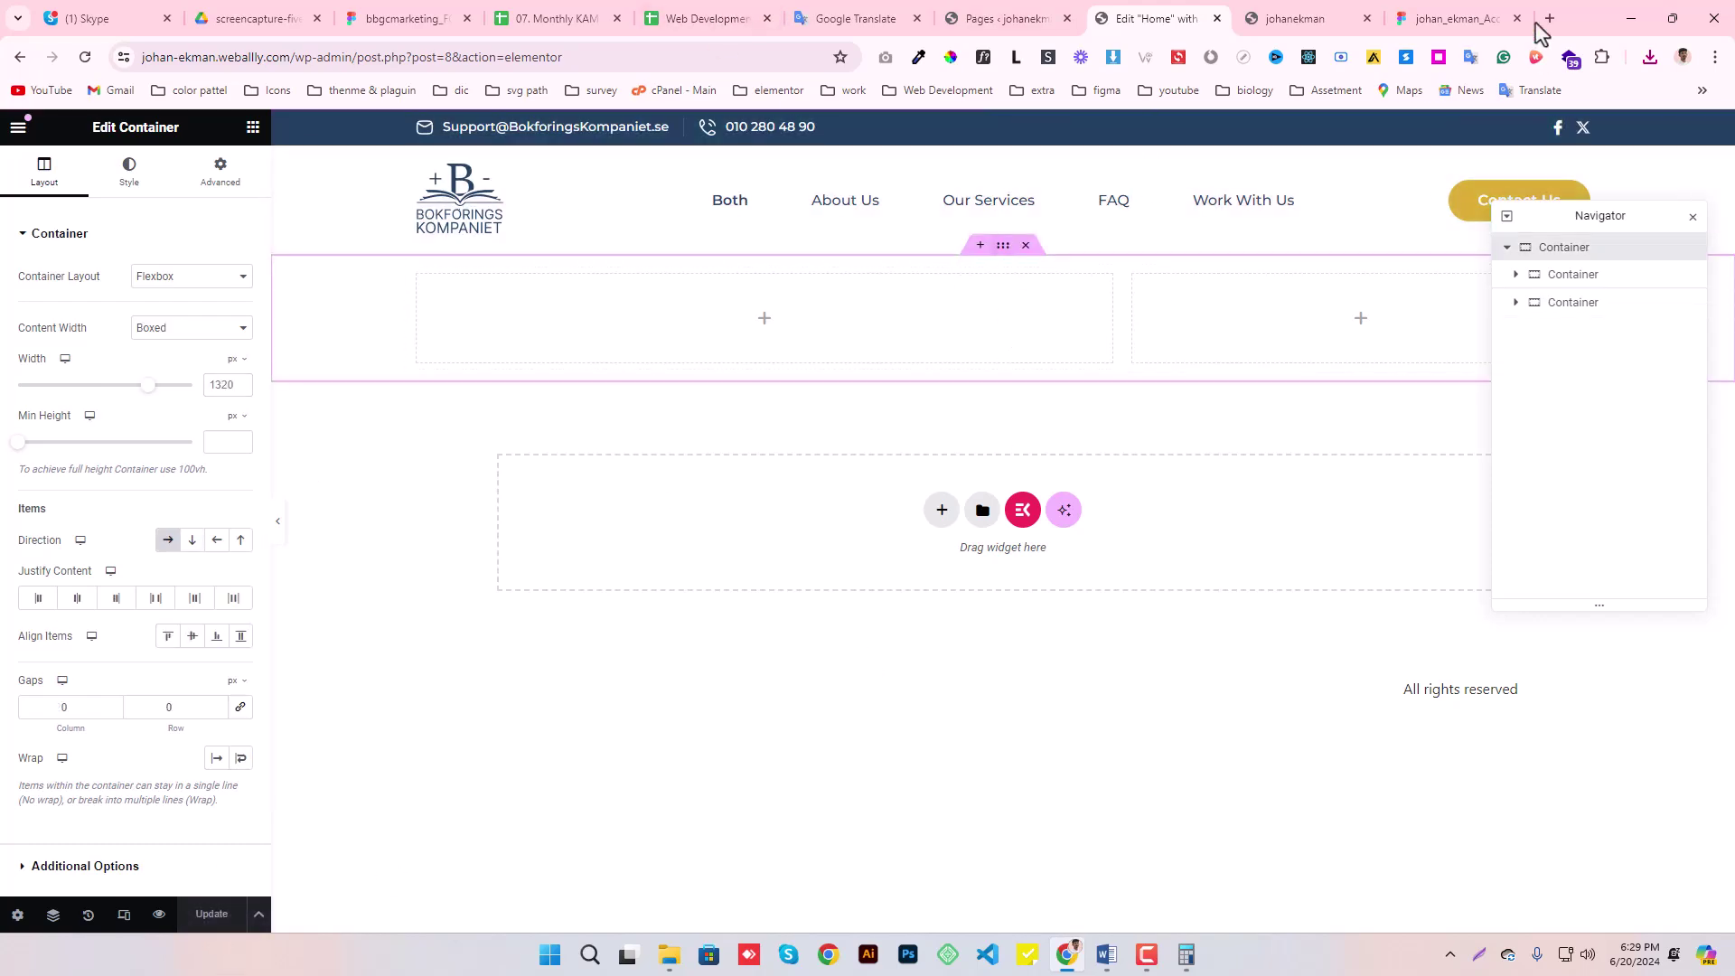
- Return to Figma, turn on Dev Mode and inspect the WELCOME badge's typography, padding and distance from the hero's top edge
click(1451, 18)
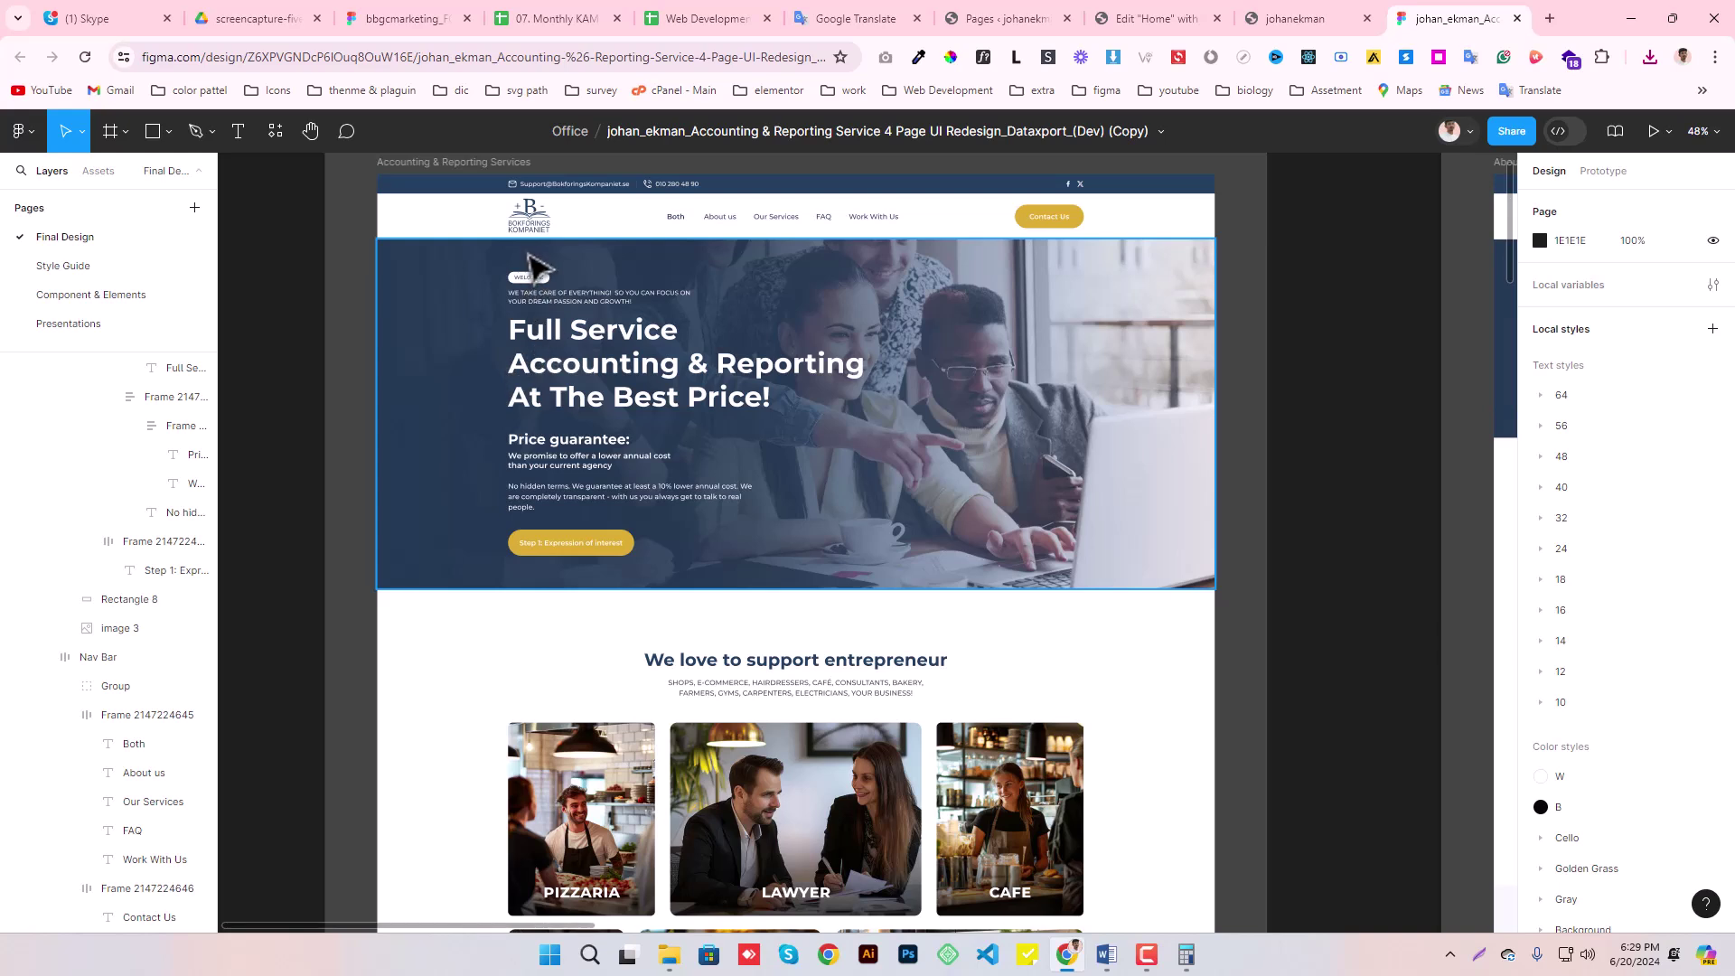
click(1571, 129)
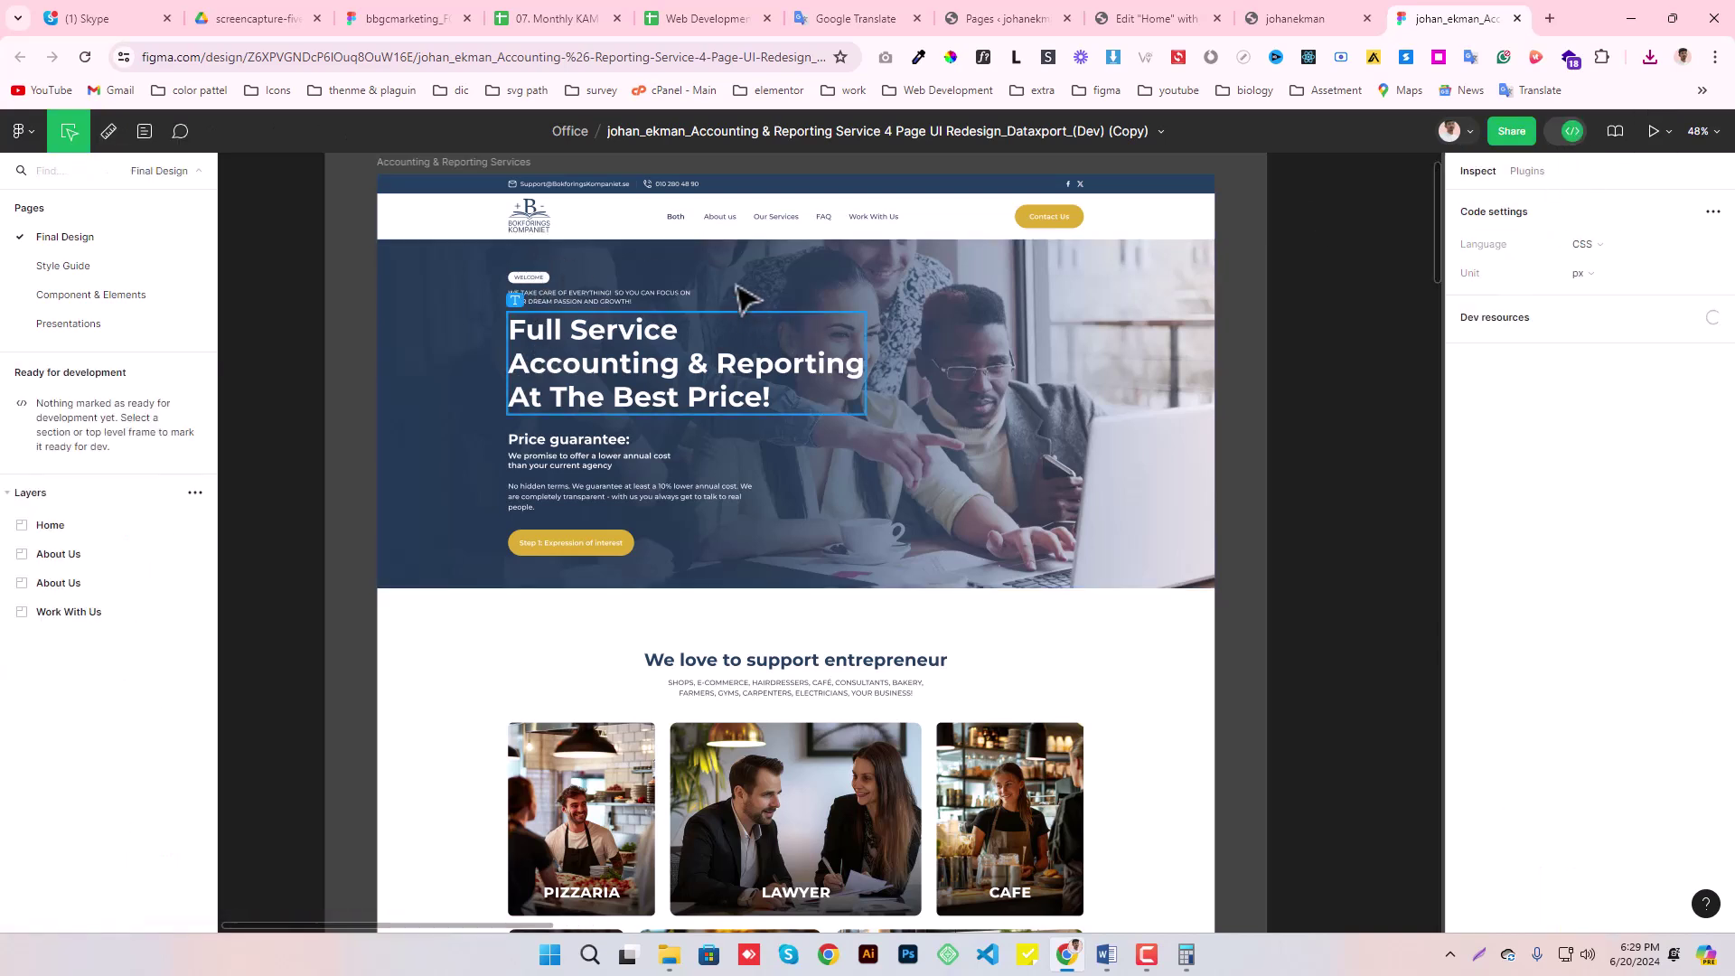
click(549, 330)
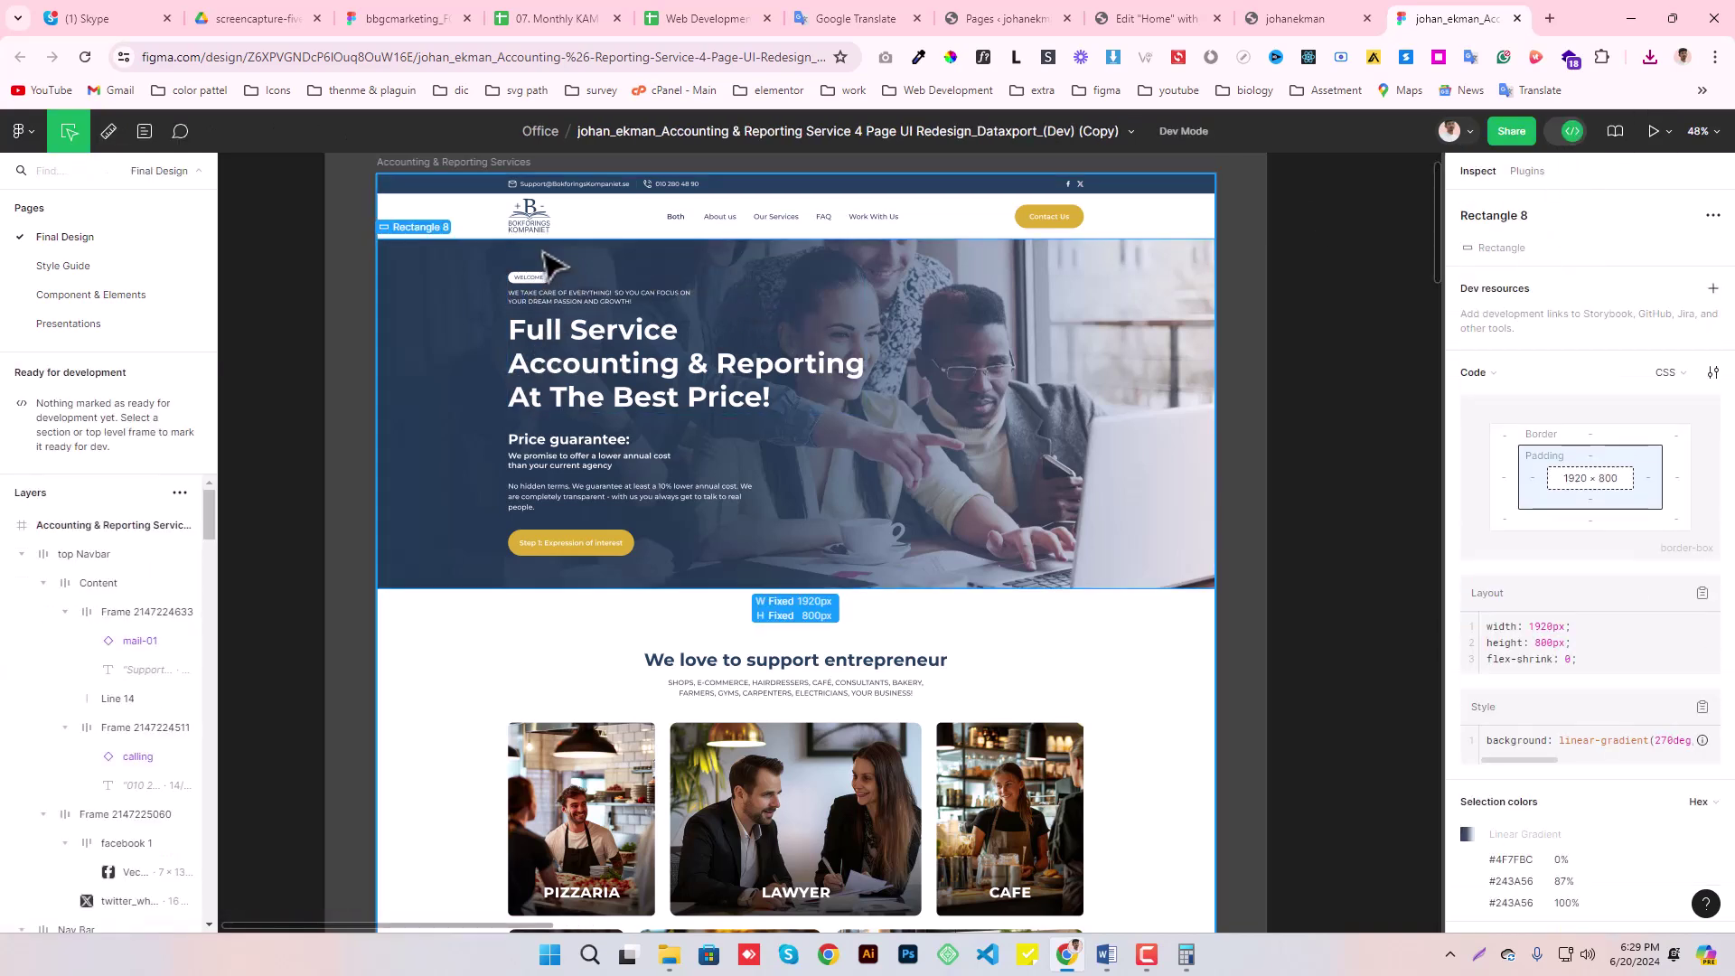
click(541, 277)
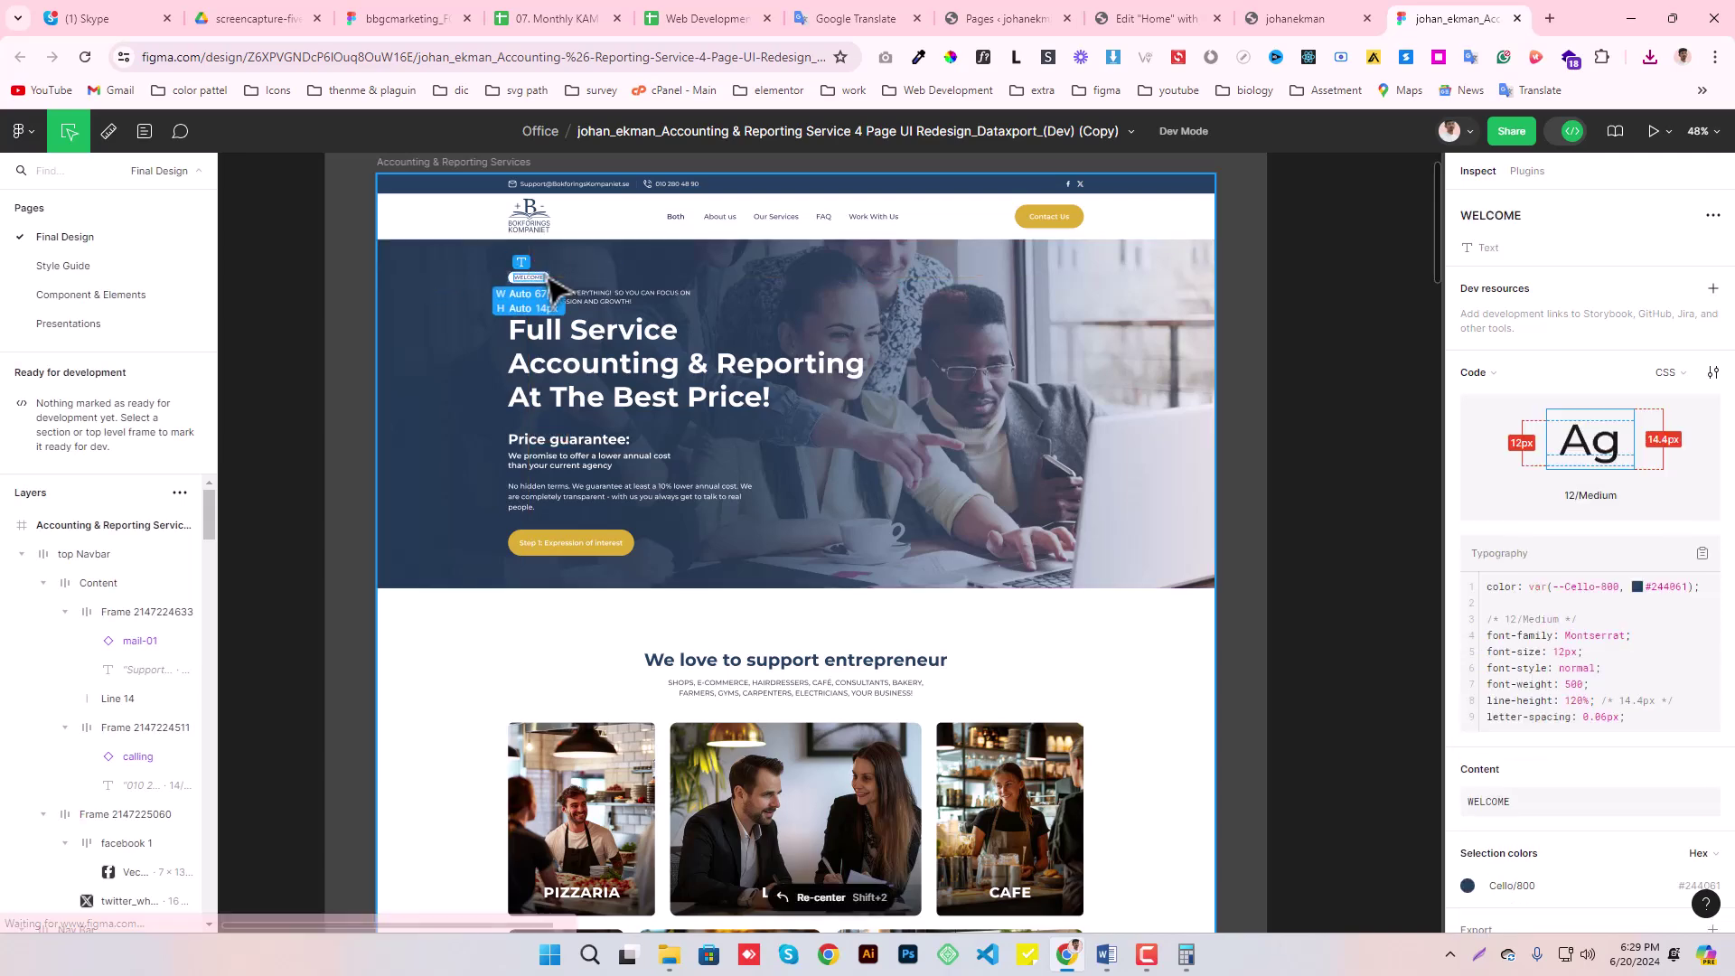
scroll(525, 295, up, 15)
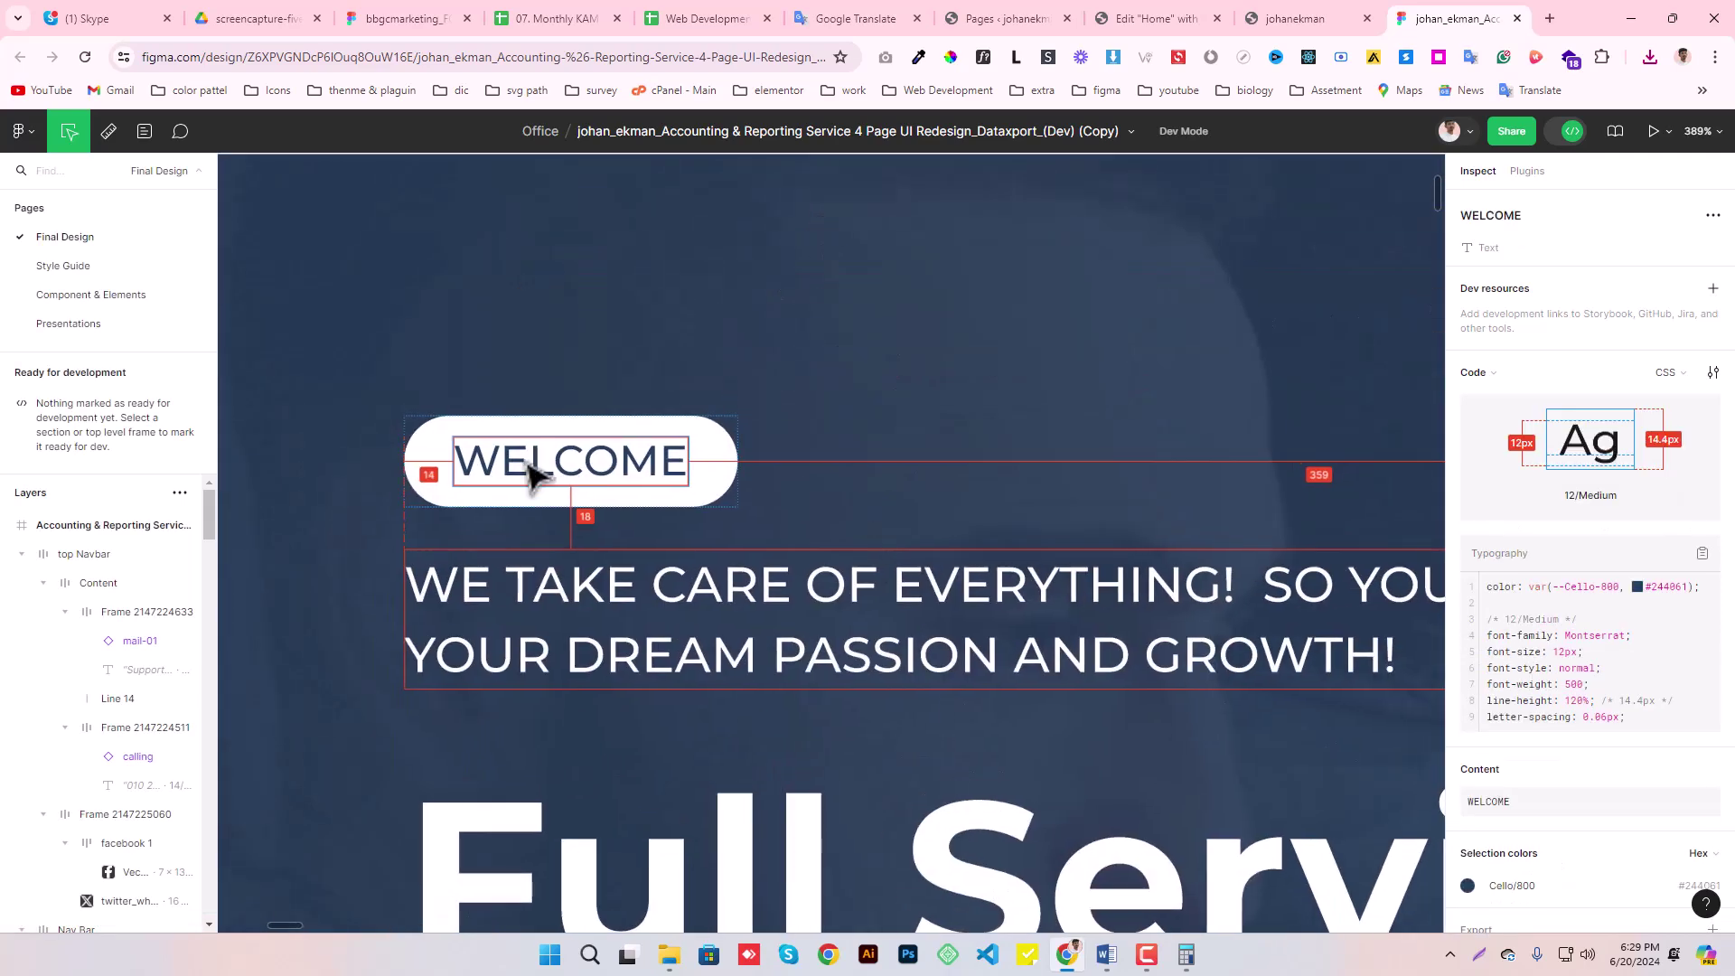
click(479, 429)
scroll(688, 373, down, 2)
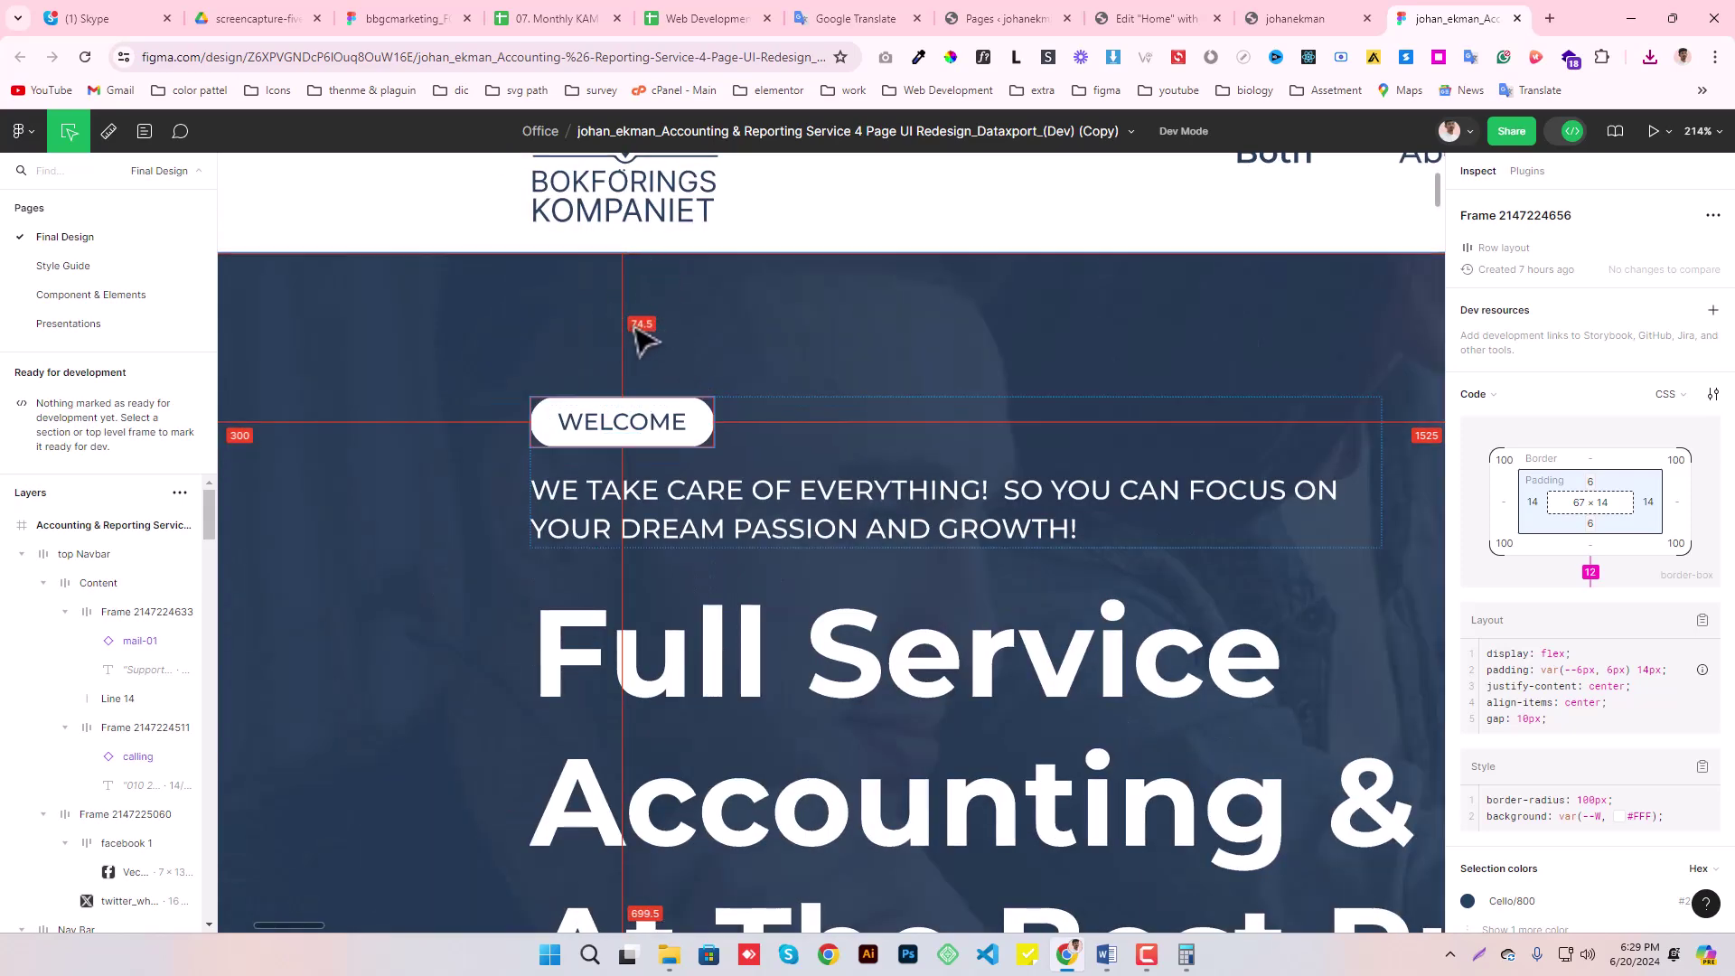
- Inspect the "Step 1: Expression of interest" button and measure its distance from the hero's bottom edge
scroll(755, 368, down, 5)
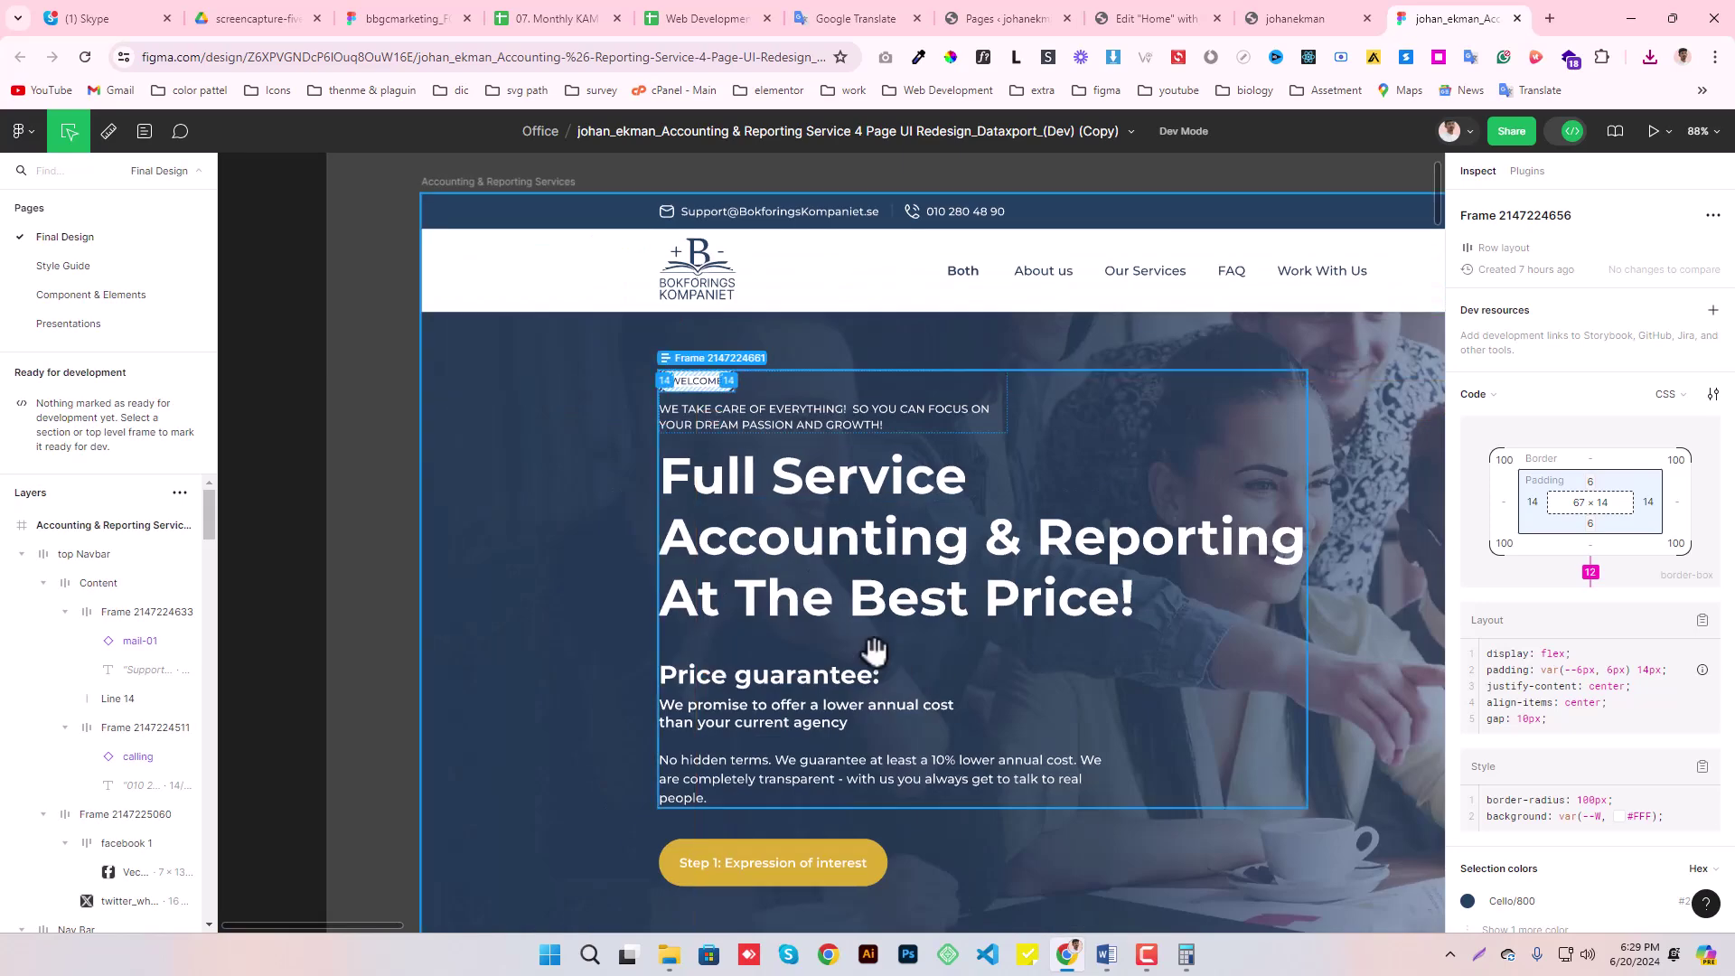
scroll(710, 534, down, 3)
key(shift+2)
click(593, 465)
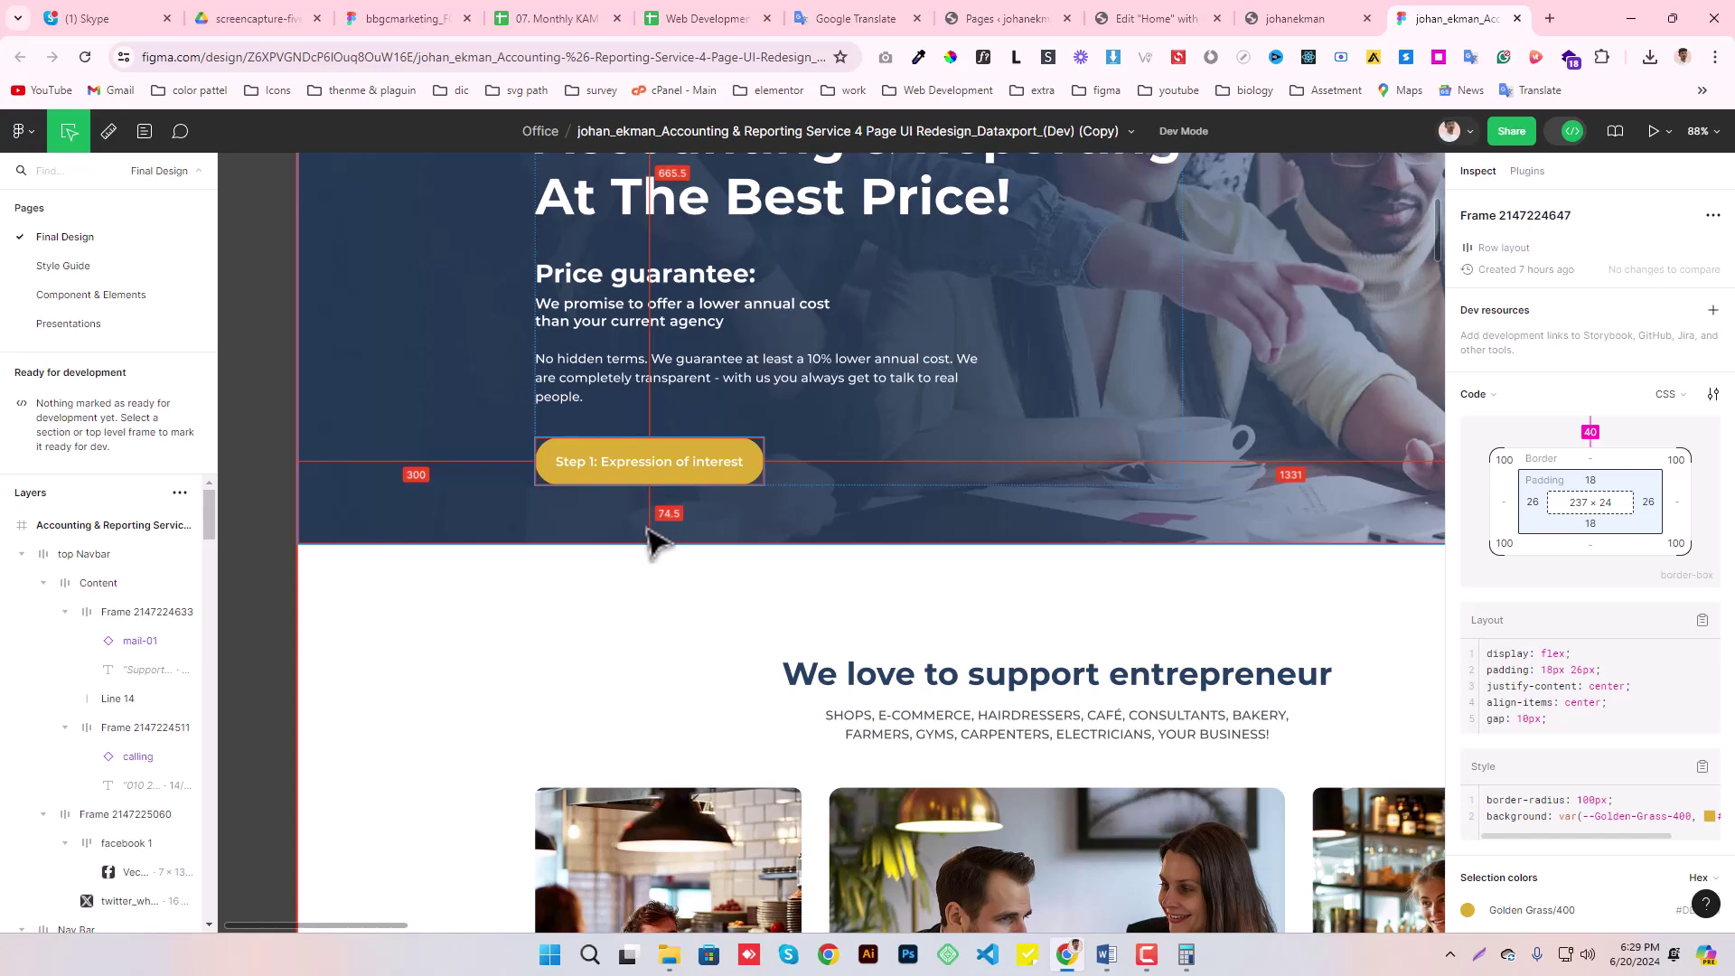
- Return to the Elementor editor, set the hero container's top and bottom padding to 74 px and update the page
click(1167, 19)
click(1026, 245)
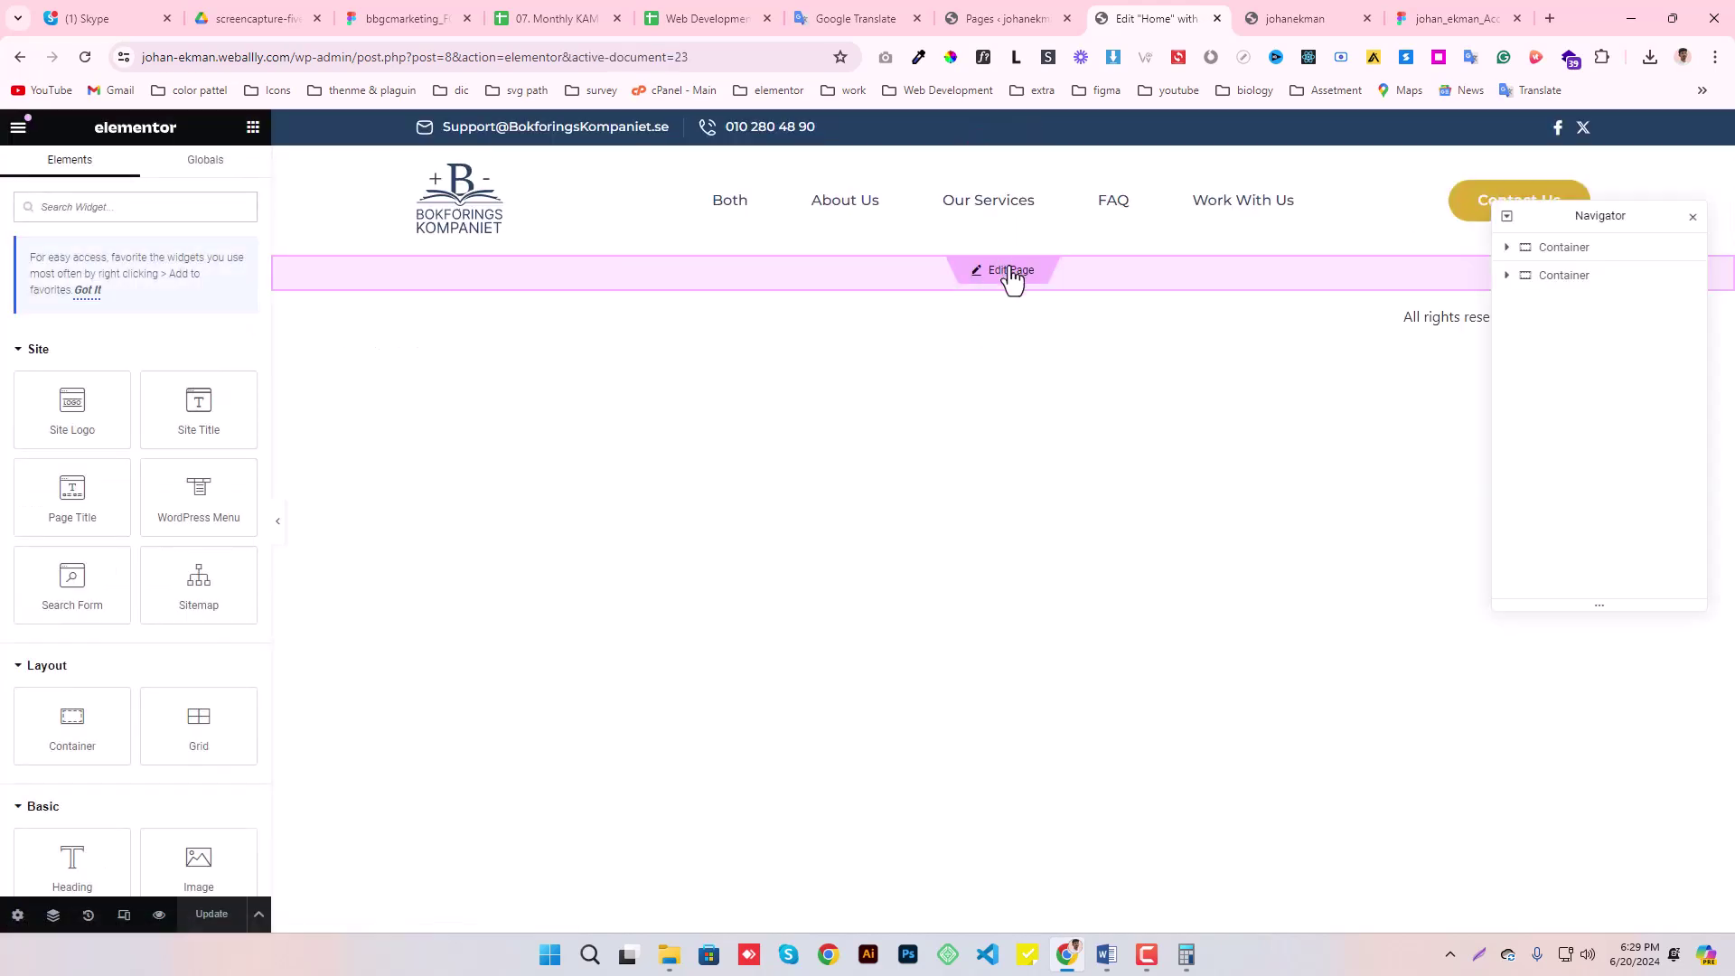
click(1010, 271)
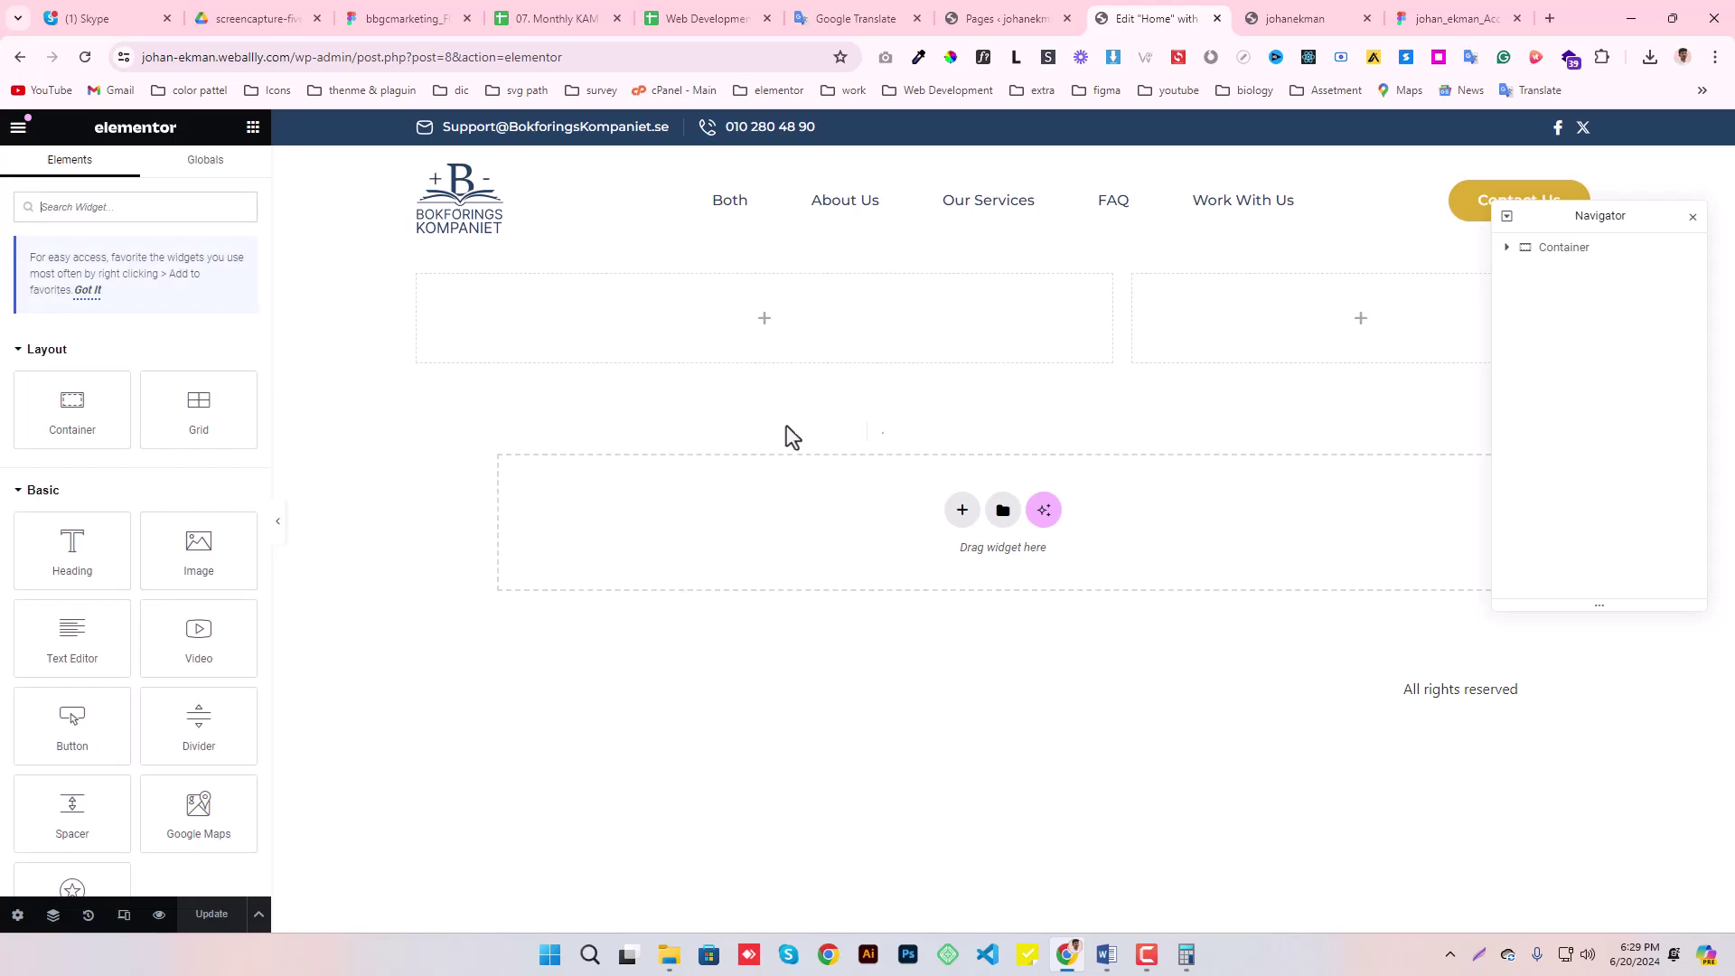
click(1005, 248)
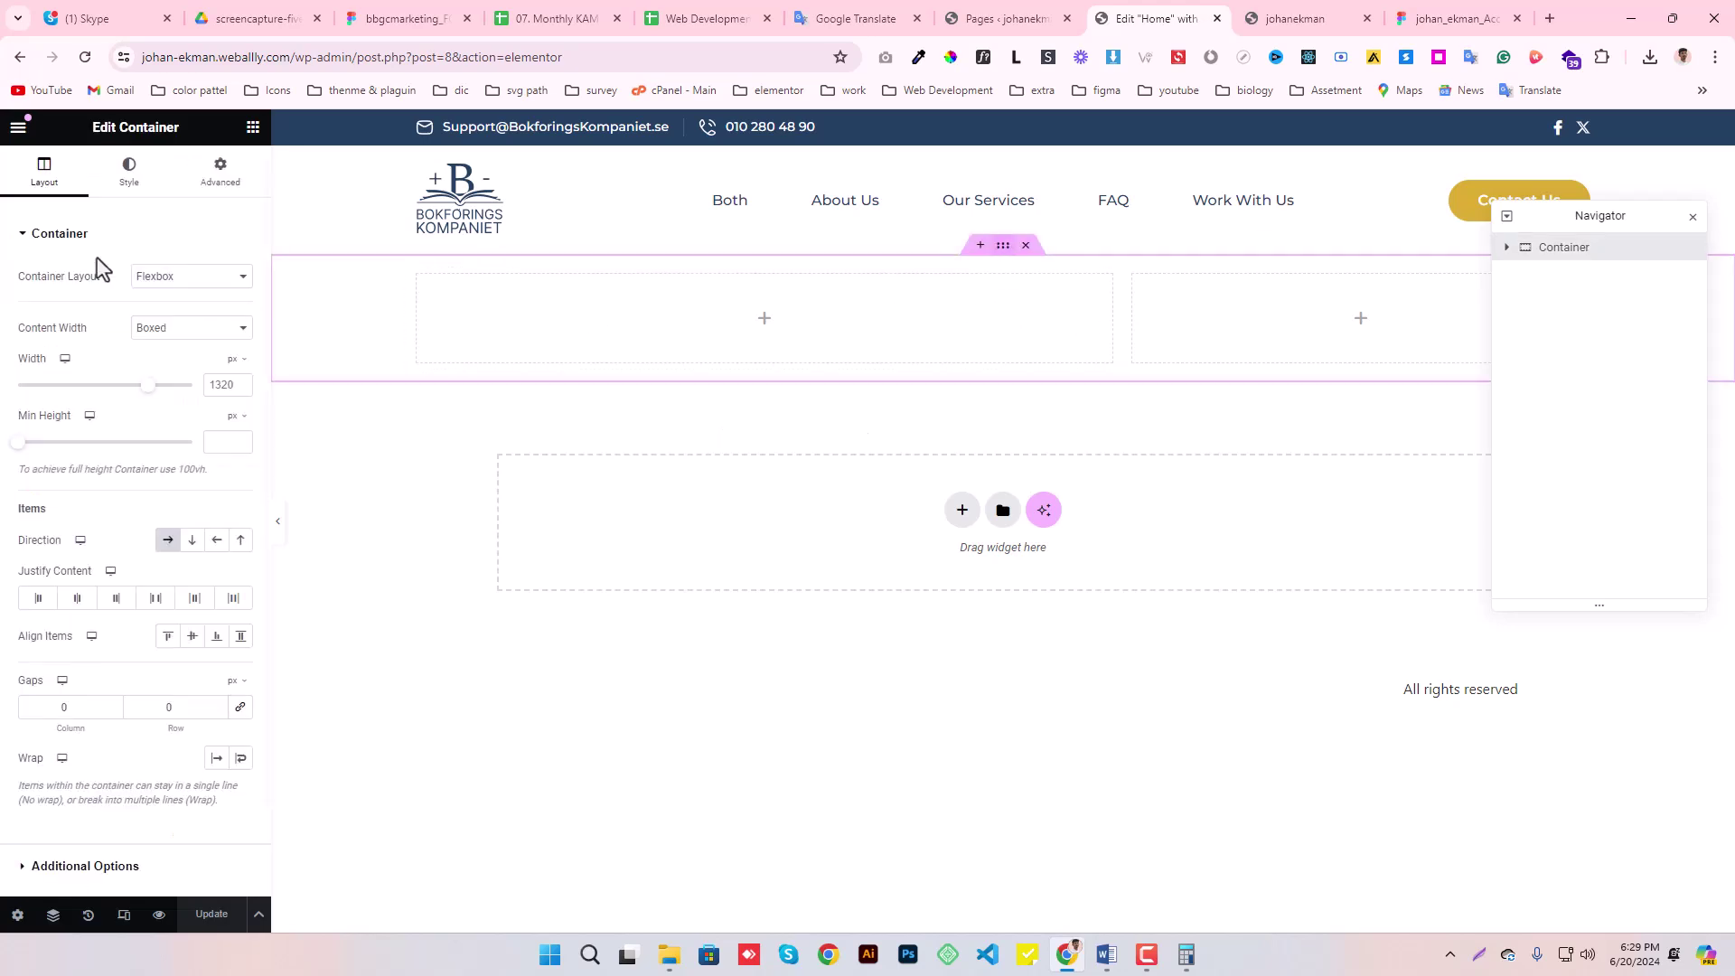
click(220, 172)
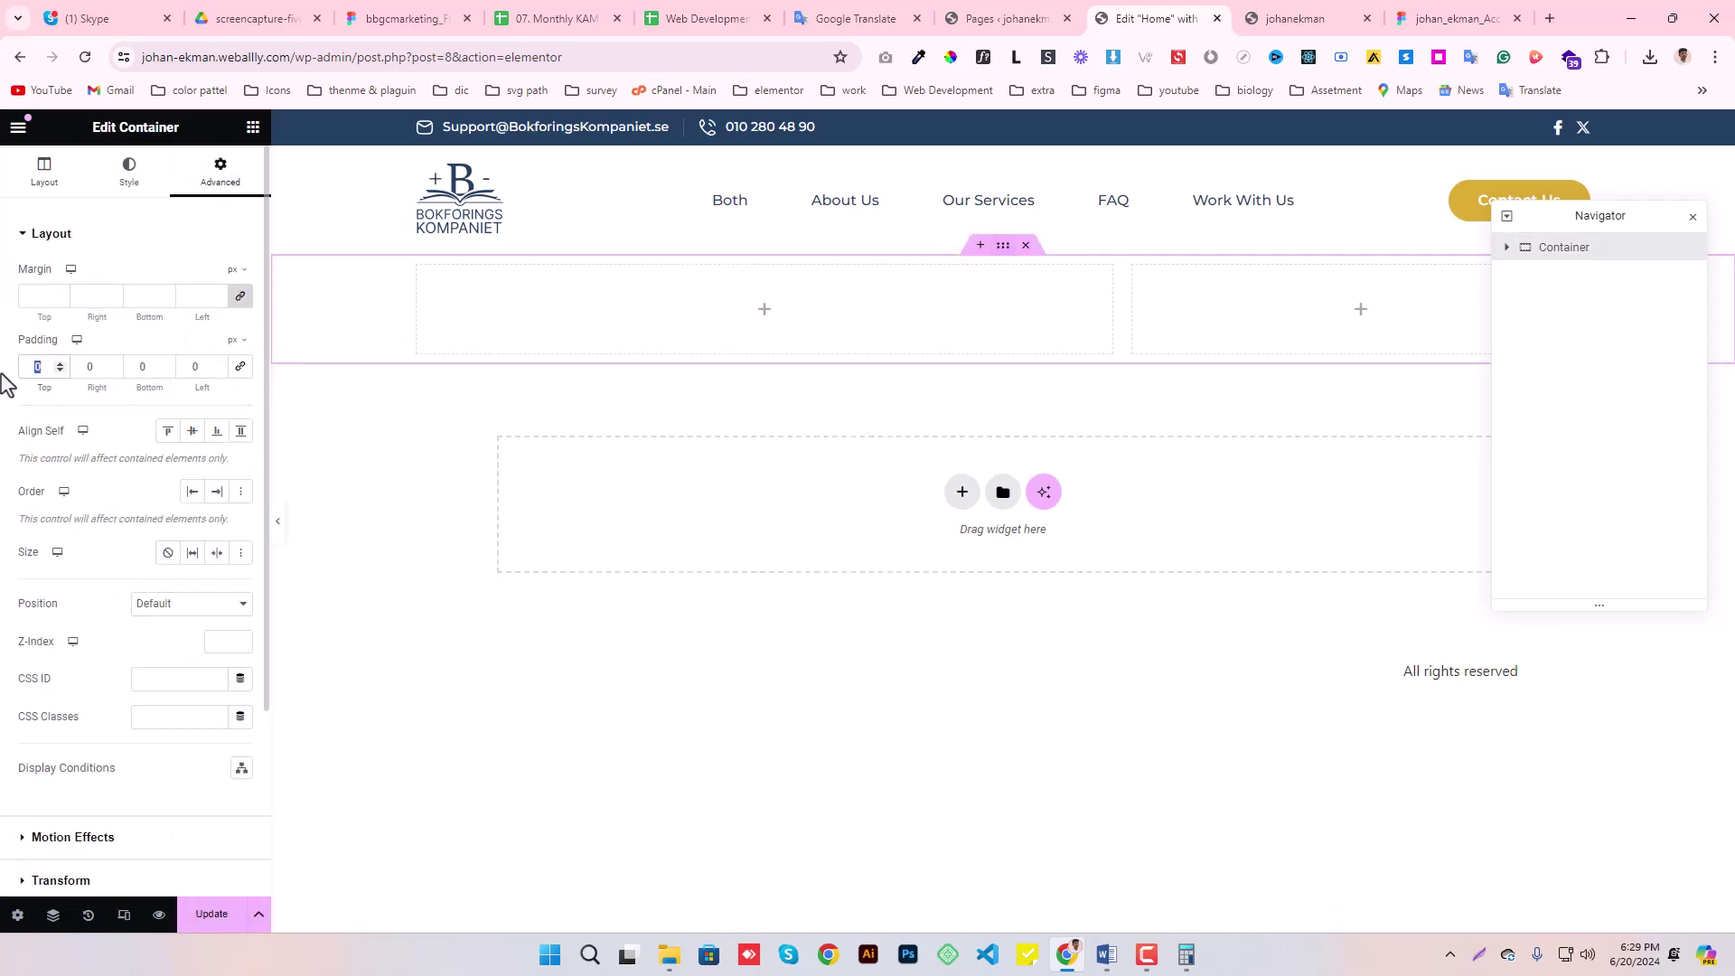
text(74)
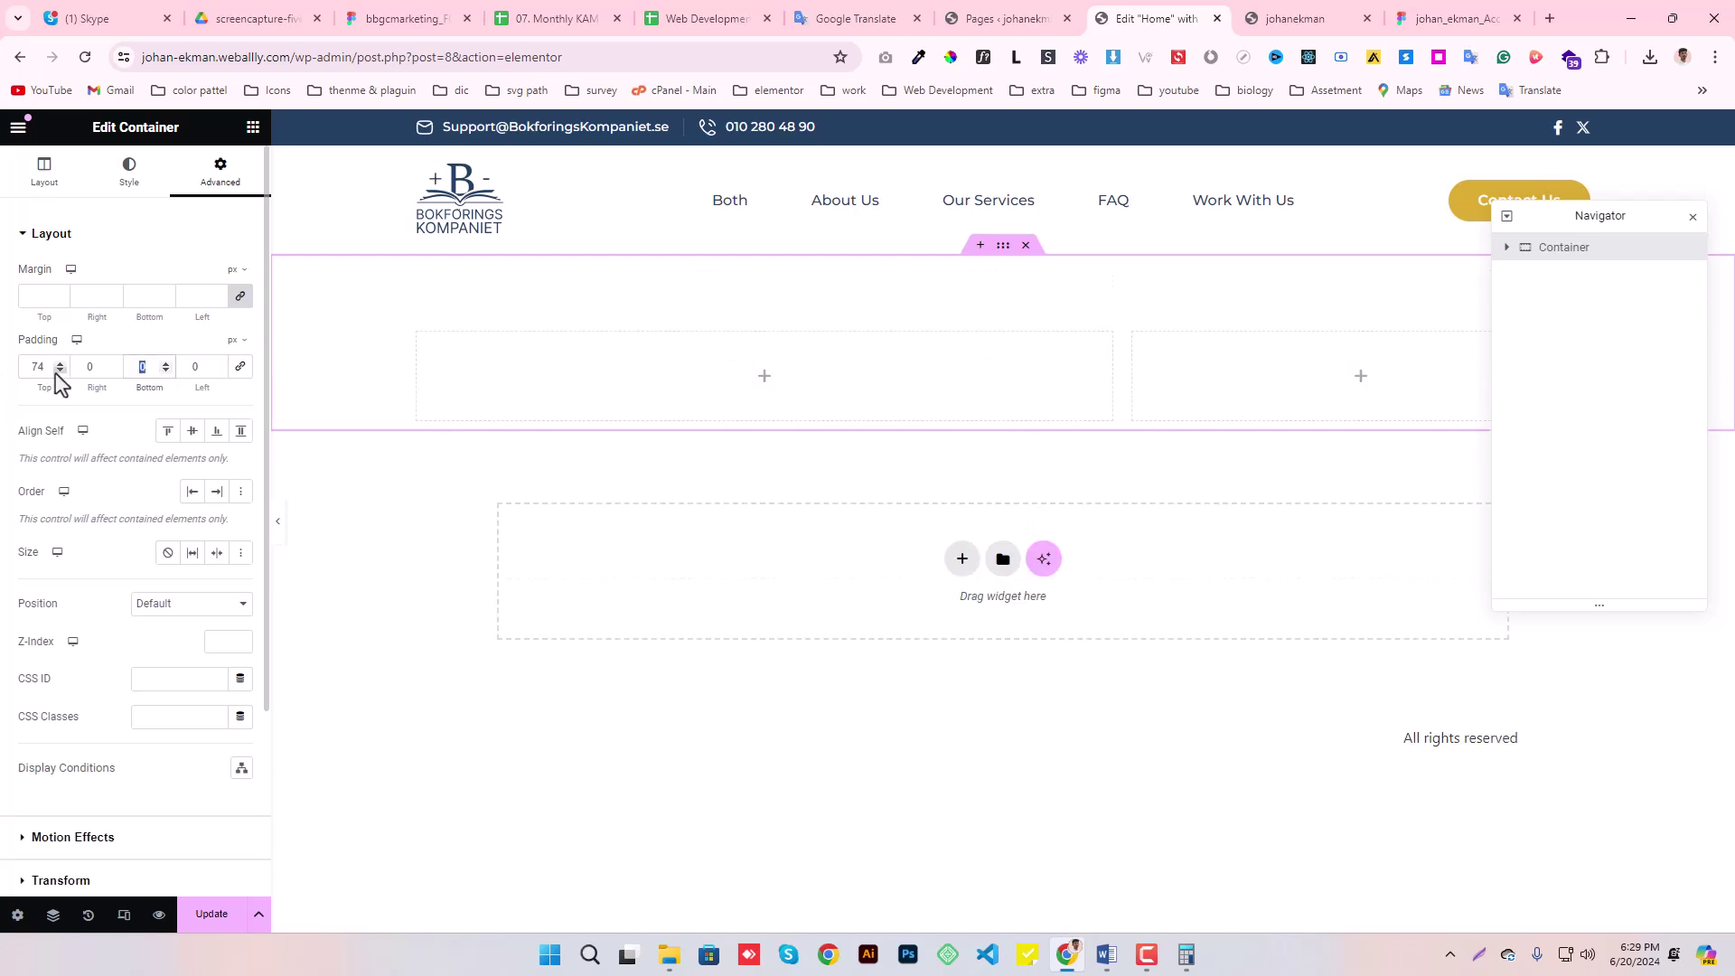
text(74)
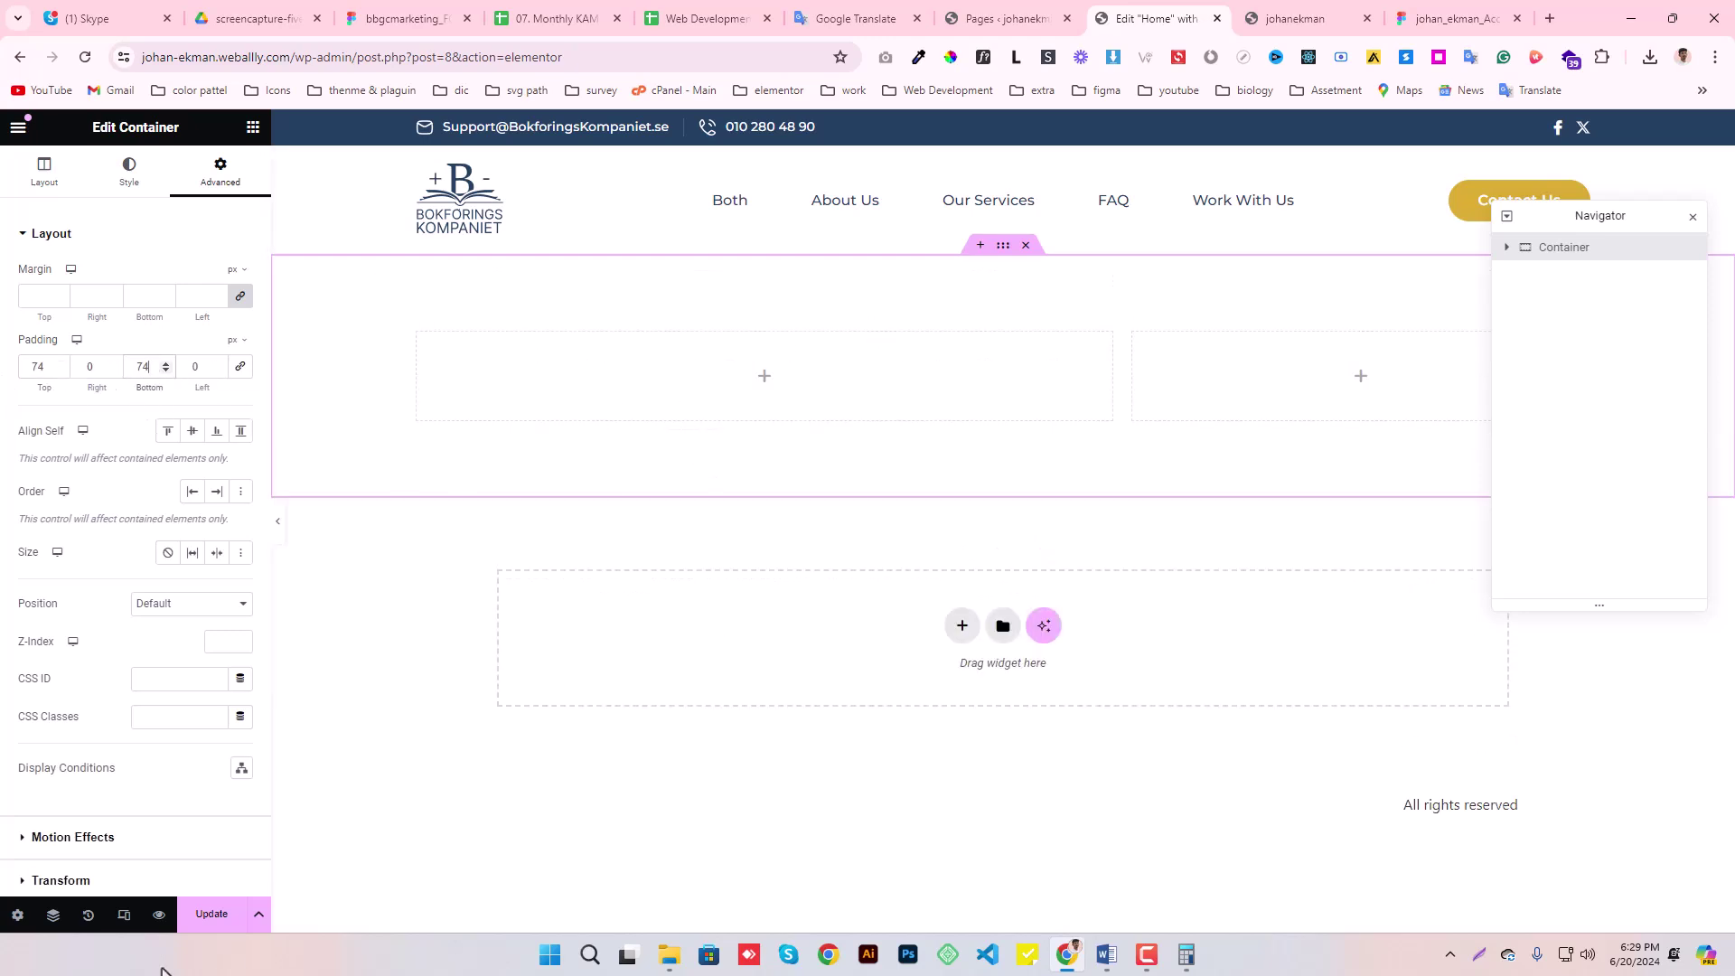
click(204, 914)
- Give the hero container a classic background and upload Frame 2147224653.png from the recent downloads as its image
click(132, 177)
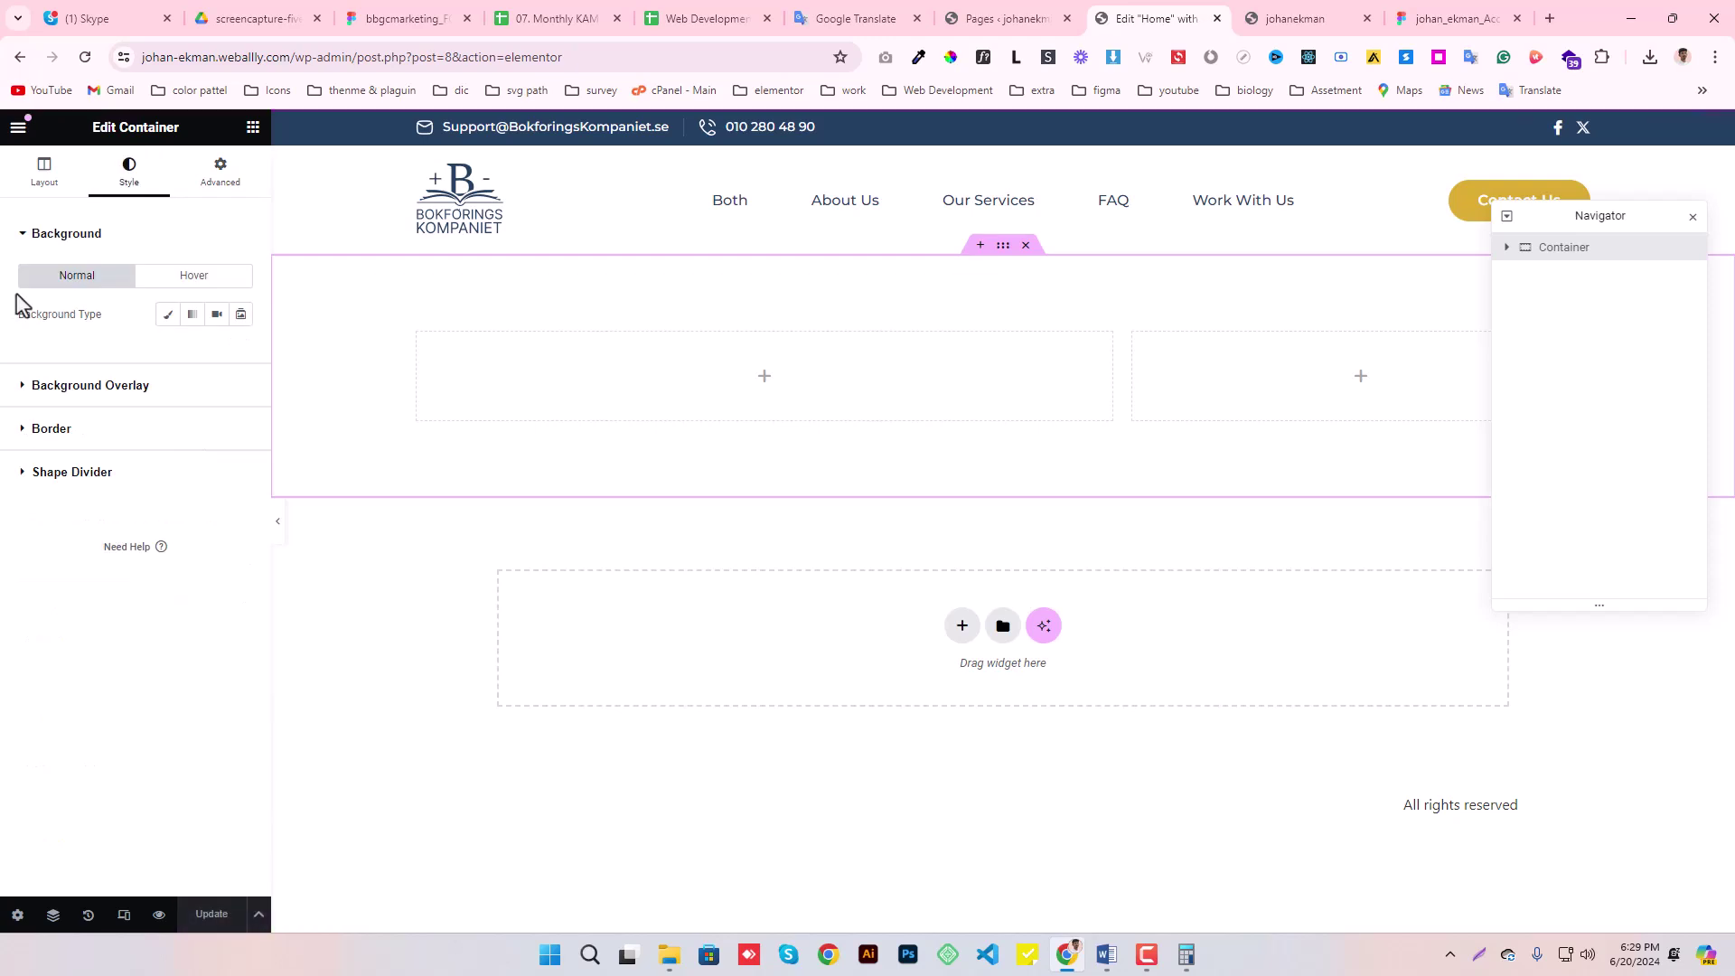
click(168, 313)
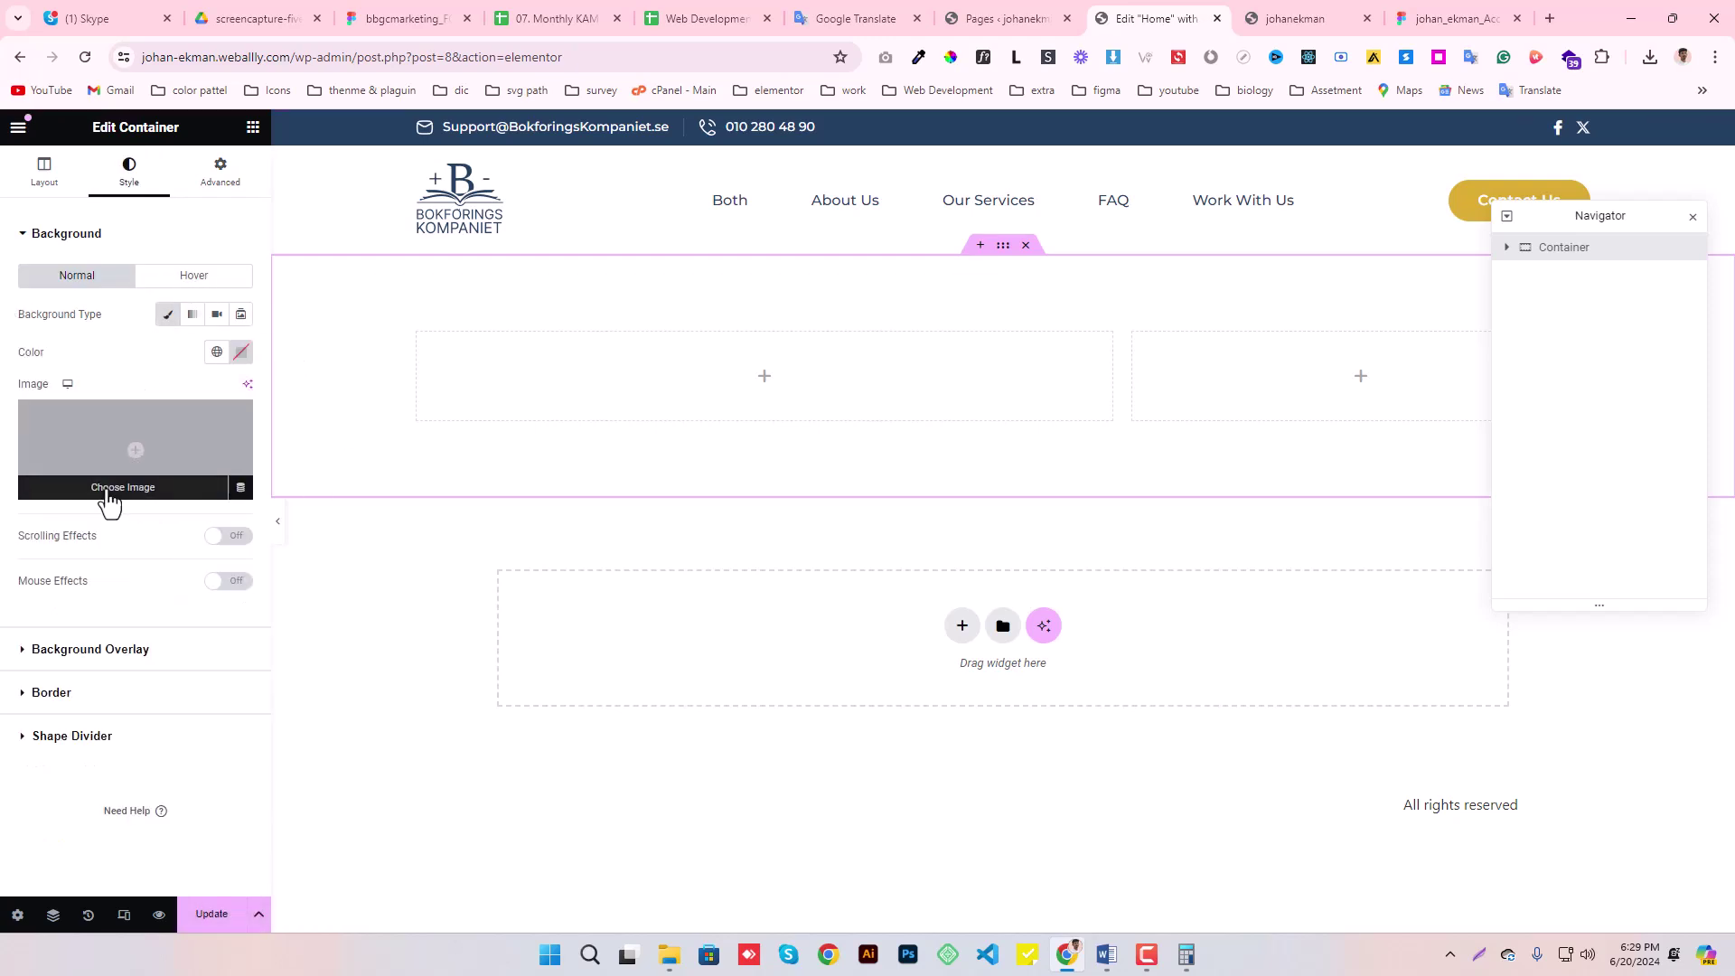
click(105, 495)
click(1649, 57)
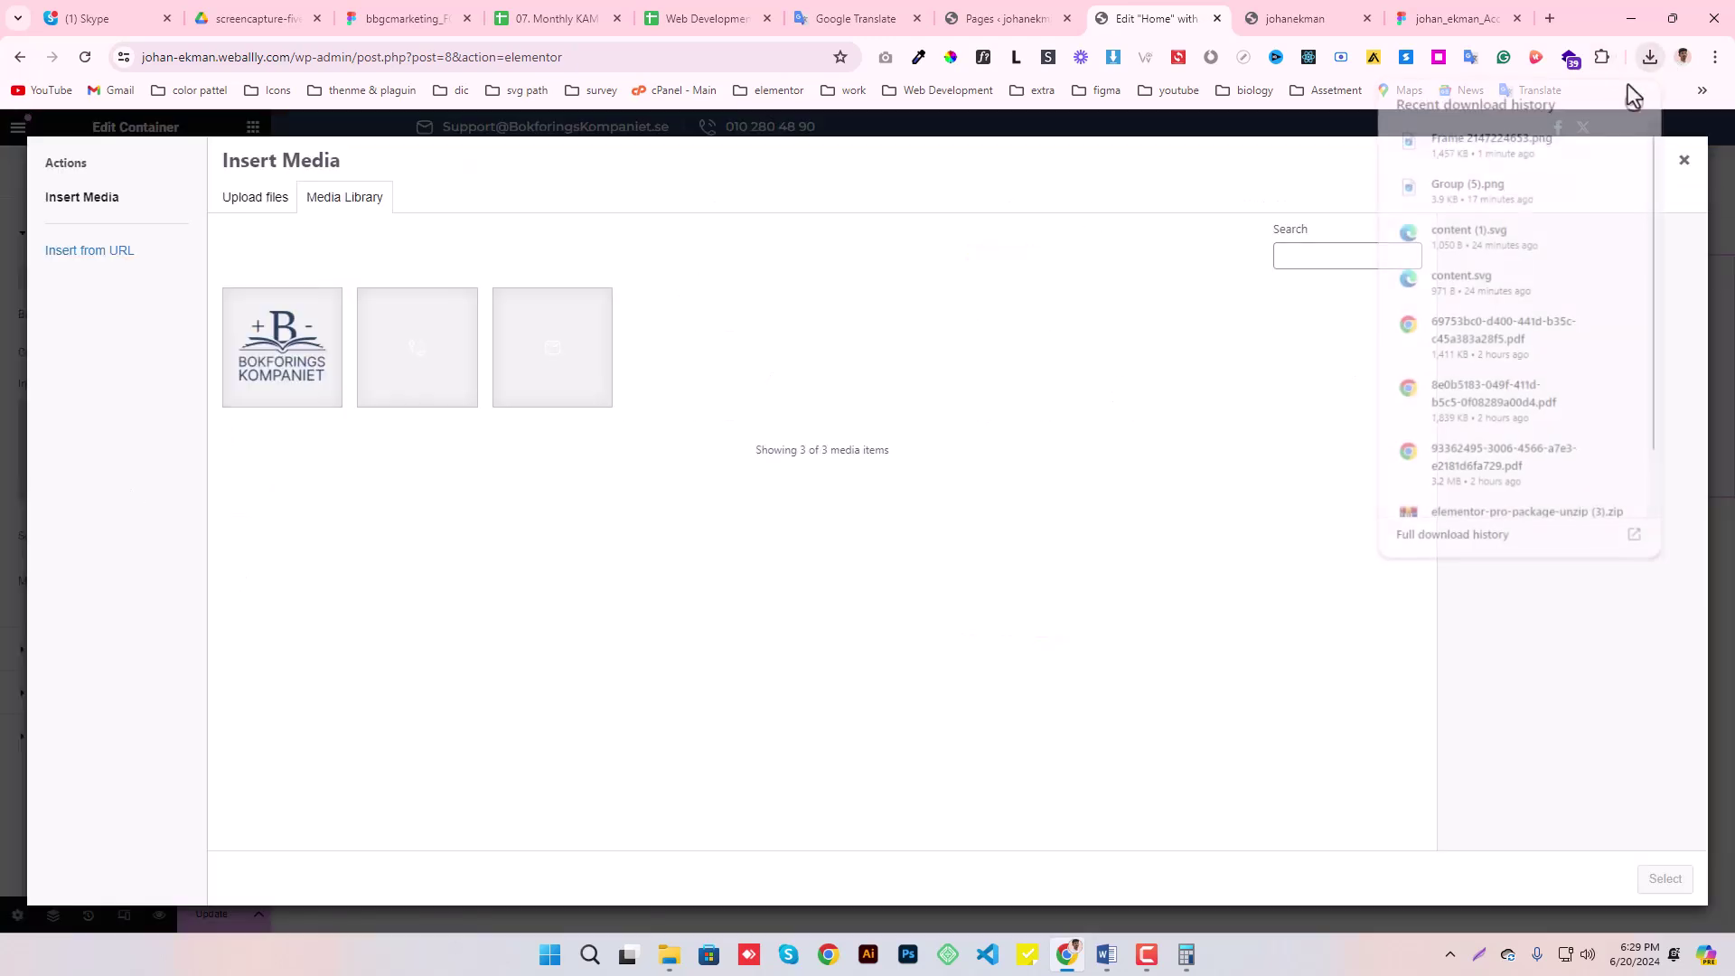
drag(1476, 155, 840, 542)
click(700, 586)
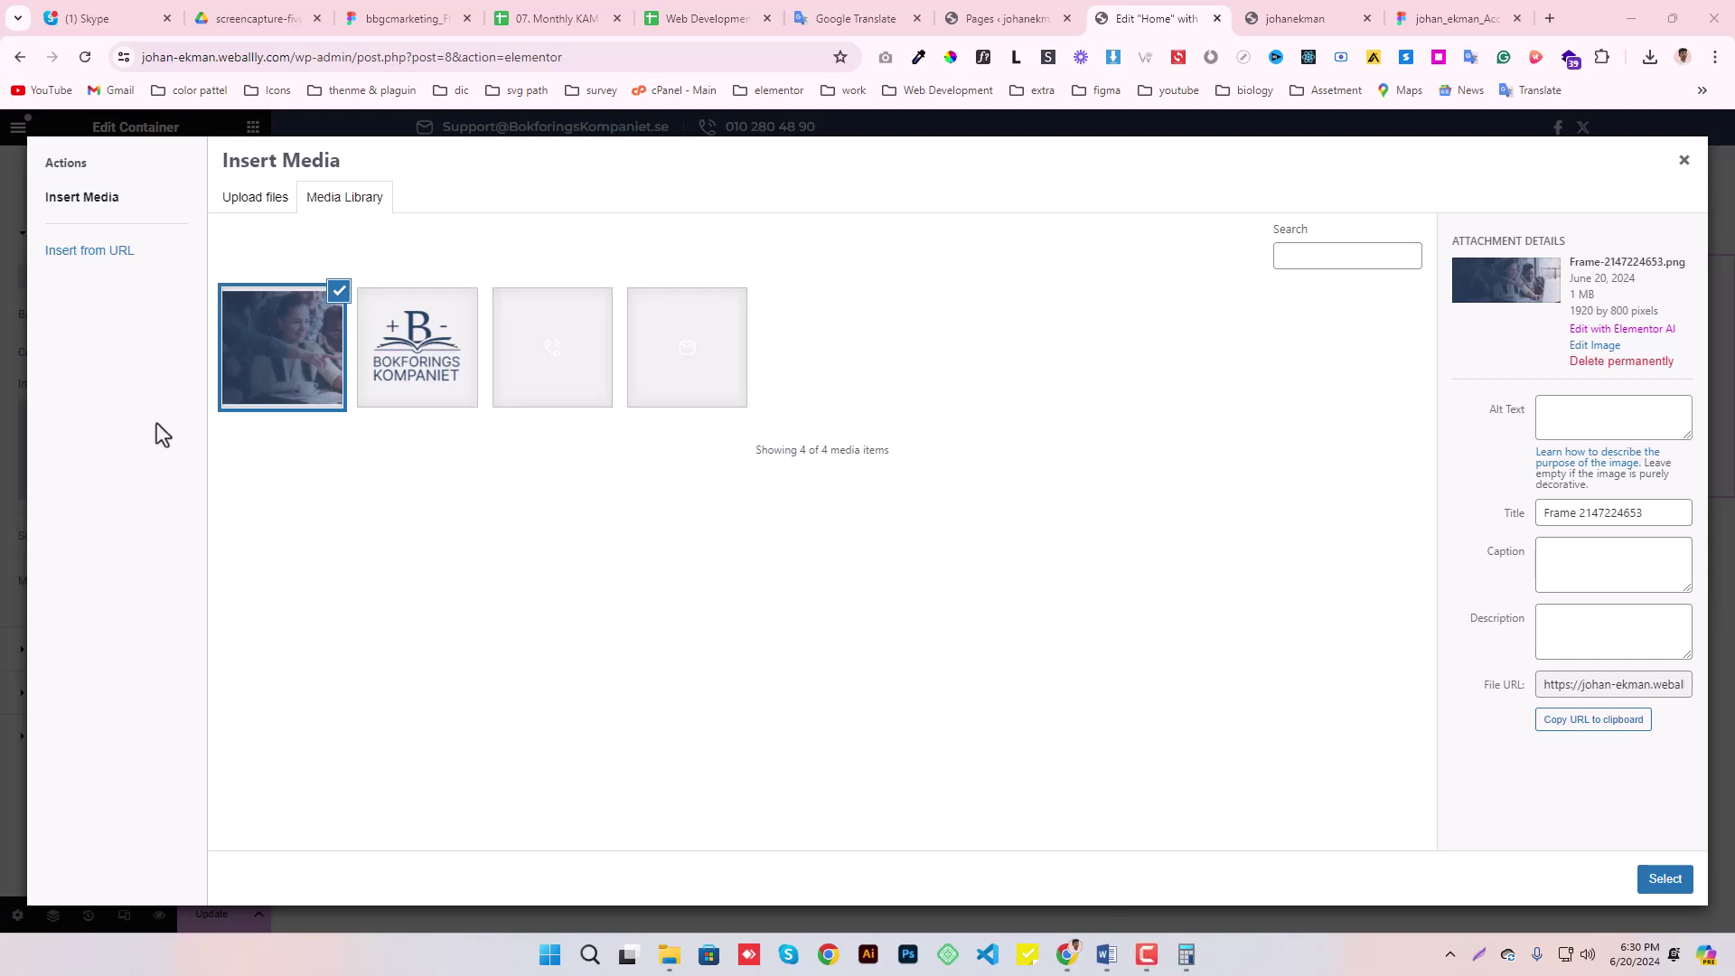
click(1665, 879)
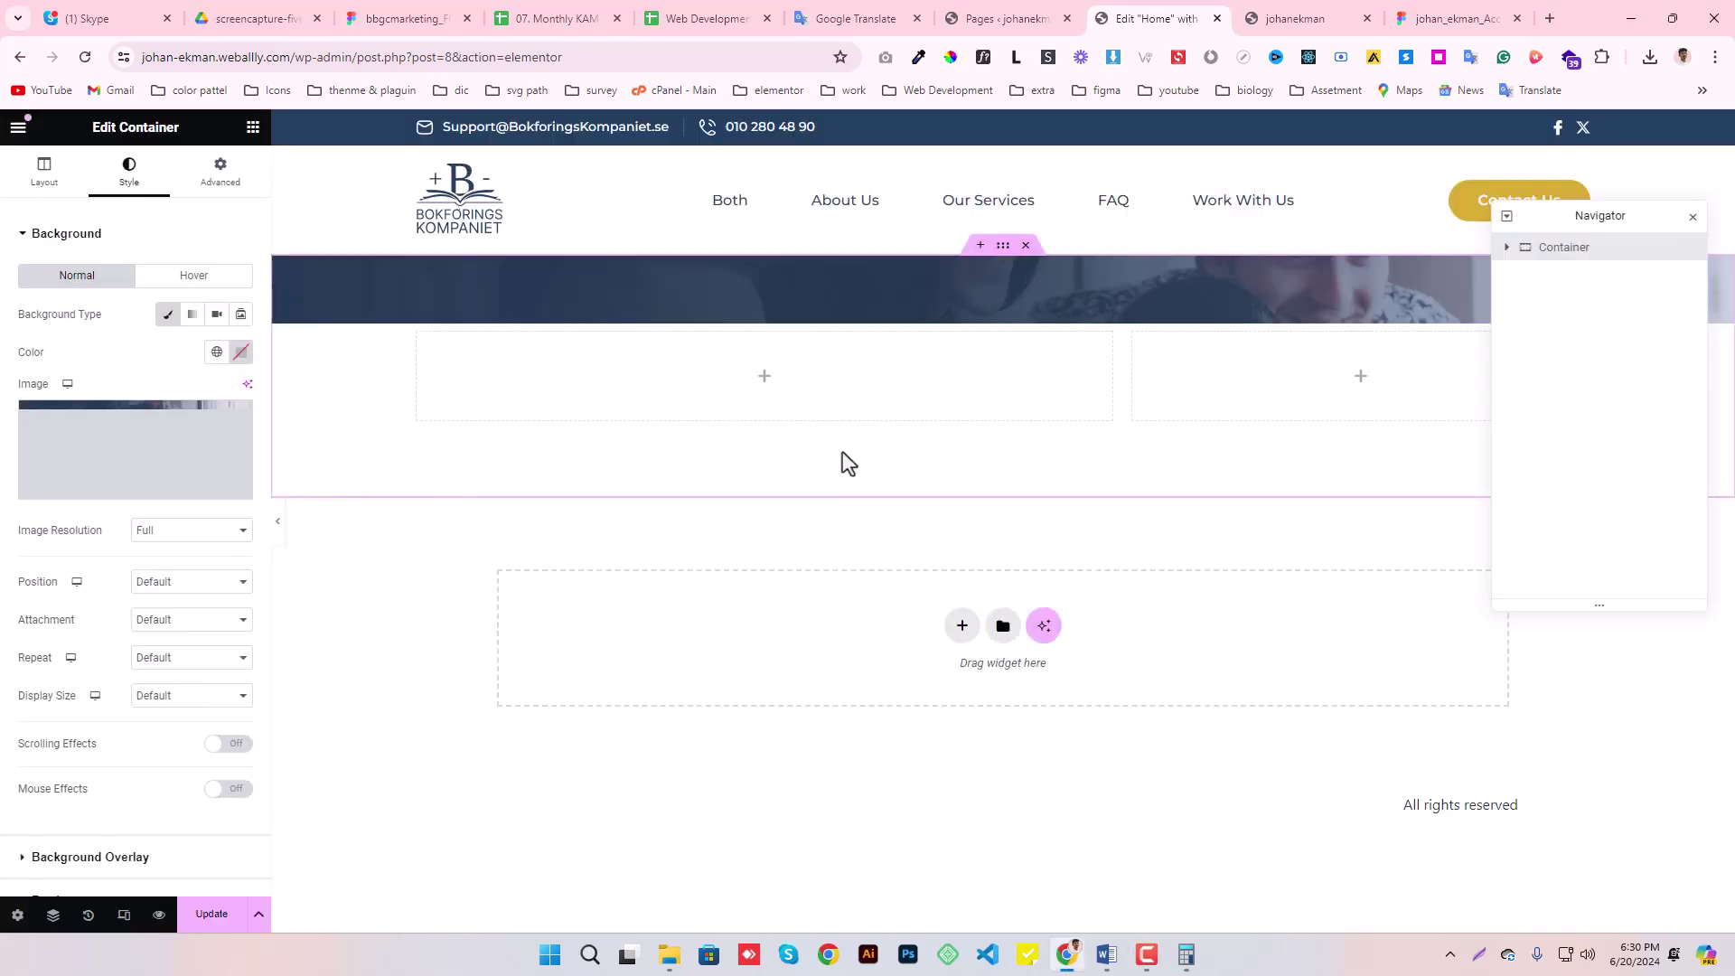
- Set the background image's position to Center Center, repeat to No-repeat and display size to Cover
click(181, 711)
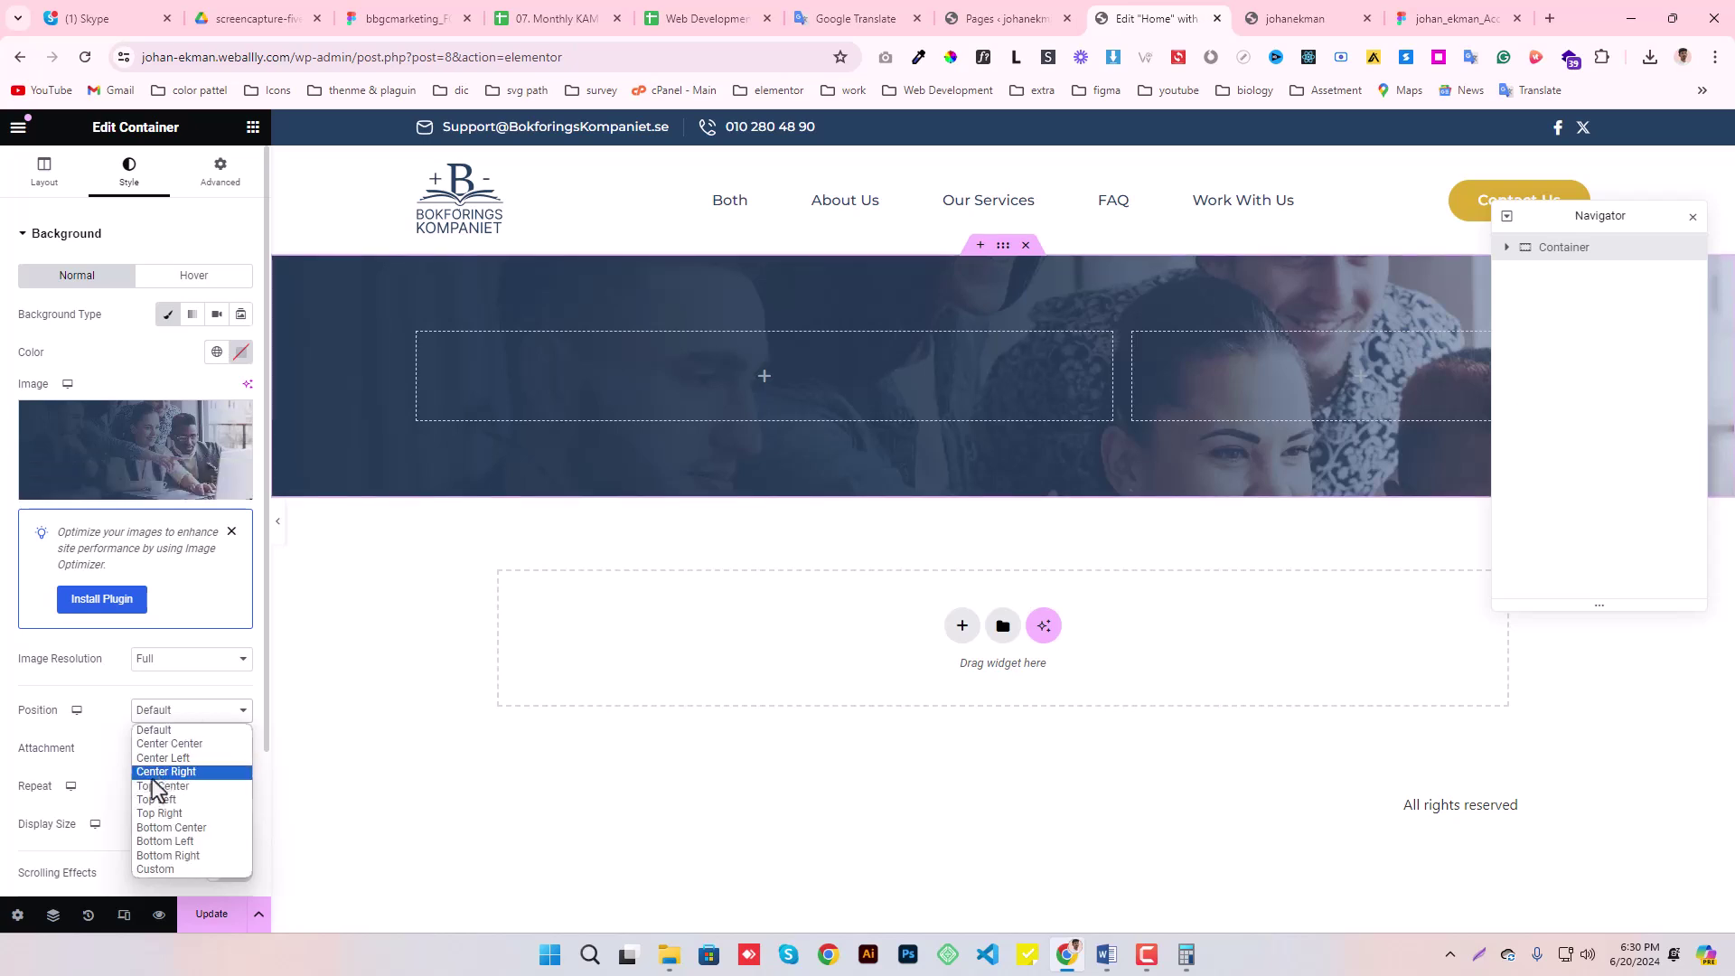
click(167, 779)
scroll(45, 746, down, 2)
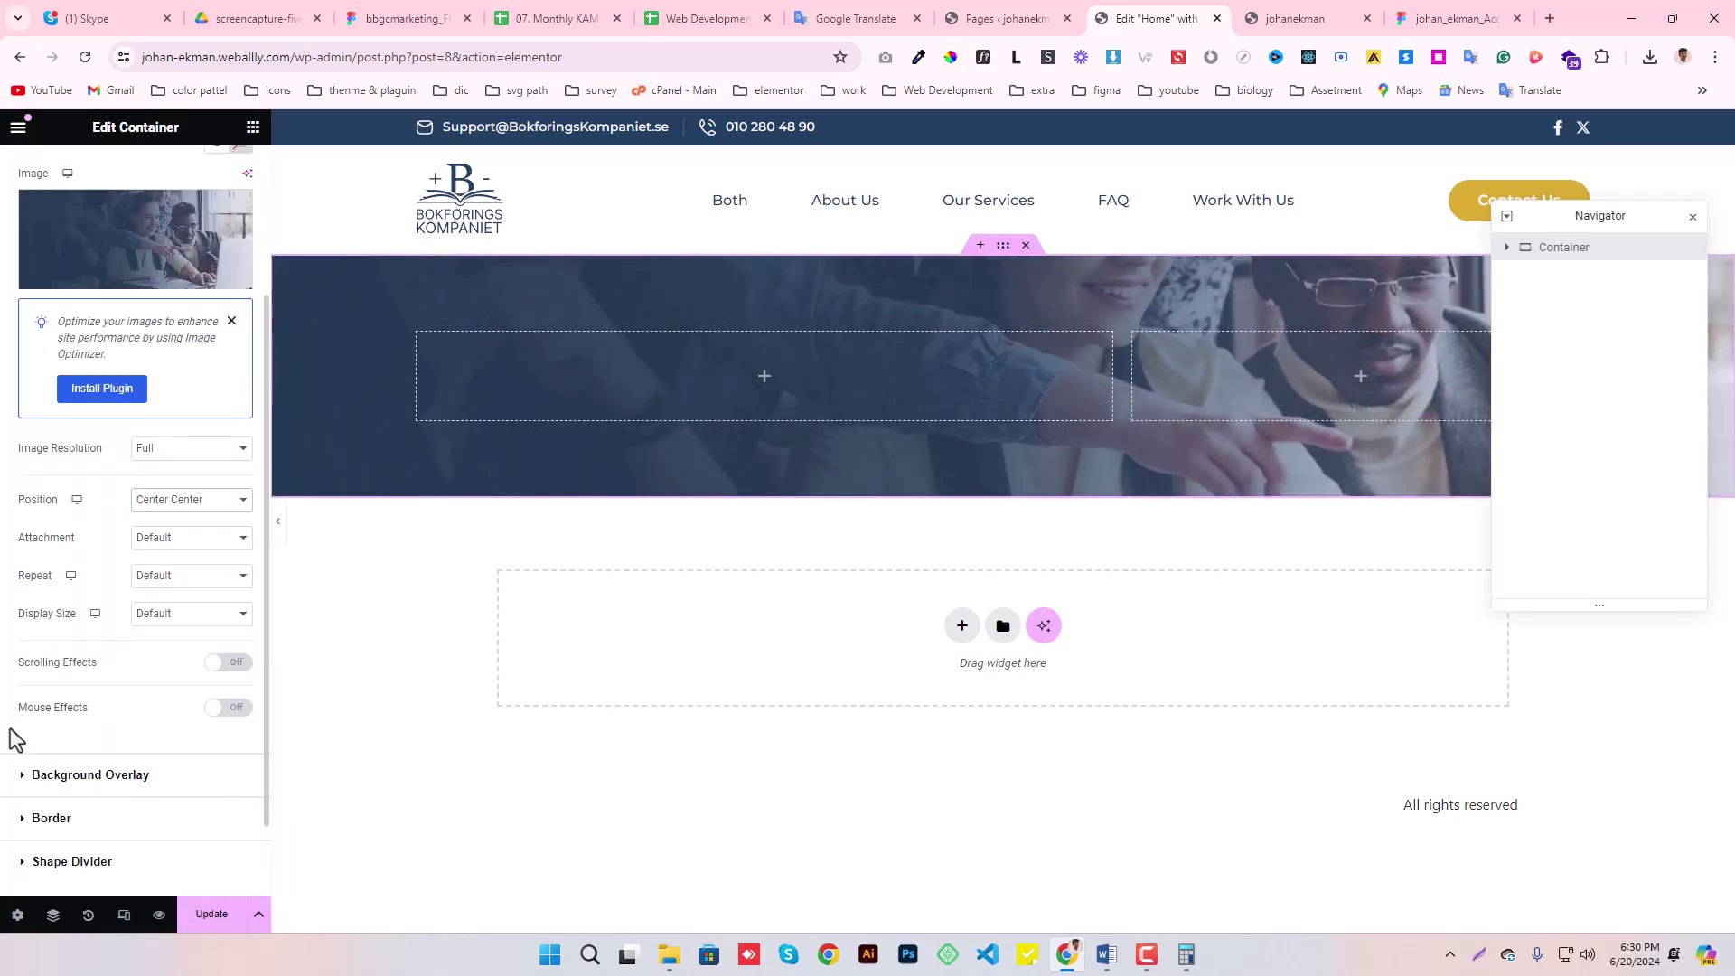
click(163, 540)
click(161, 559)
click(167, 585)
click(160, 608)
click(162, 616)
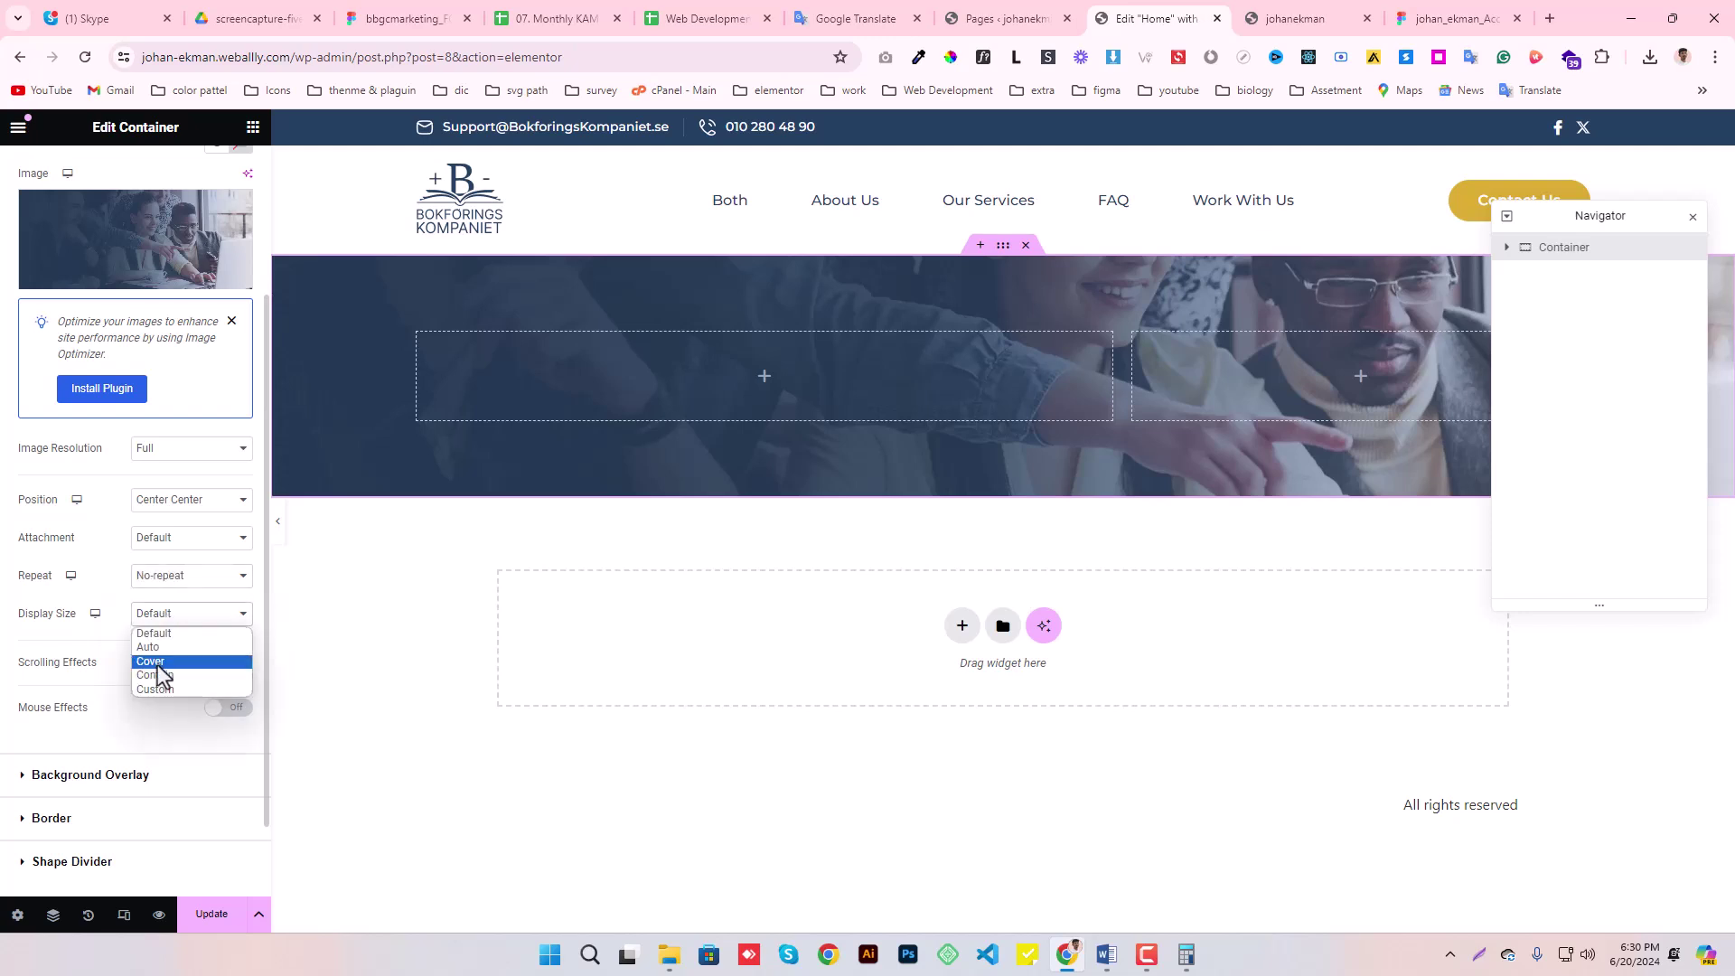
click(163, 662)
- Move the Navigator clear of the hero and add a Button widget to the first inner container
drag(1602, 221, 1568, 604)
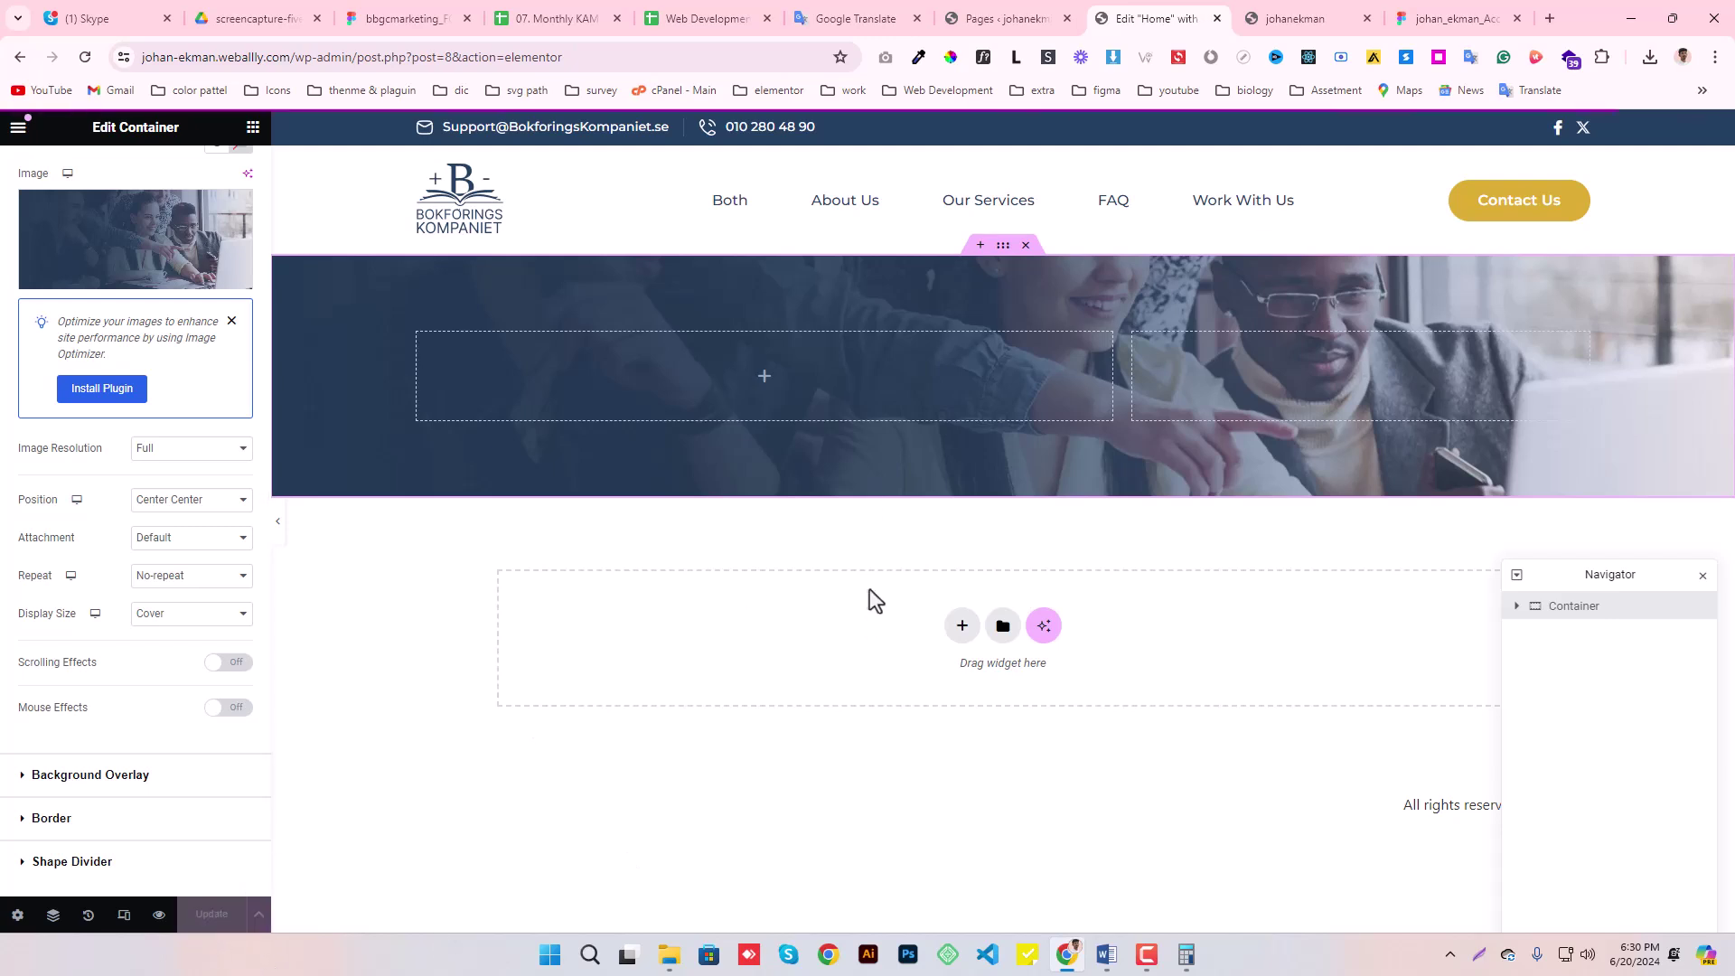
click(253, 126)
drag(72, 732, 846, 383)
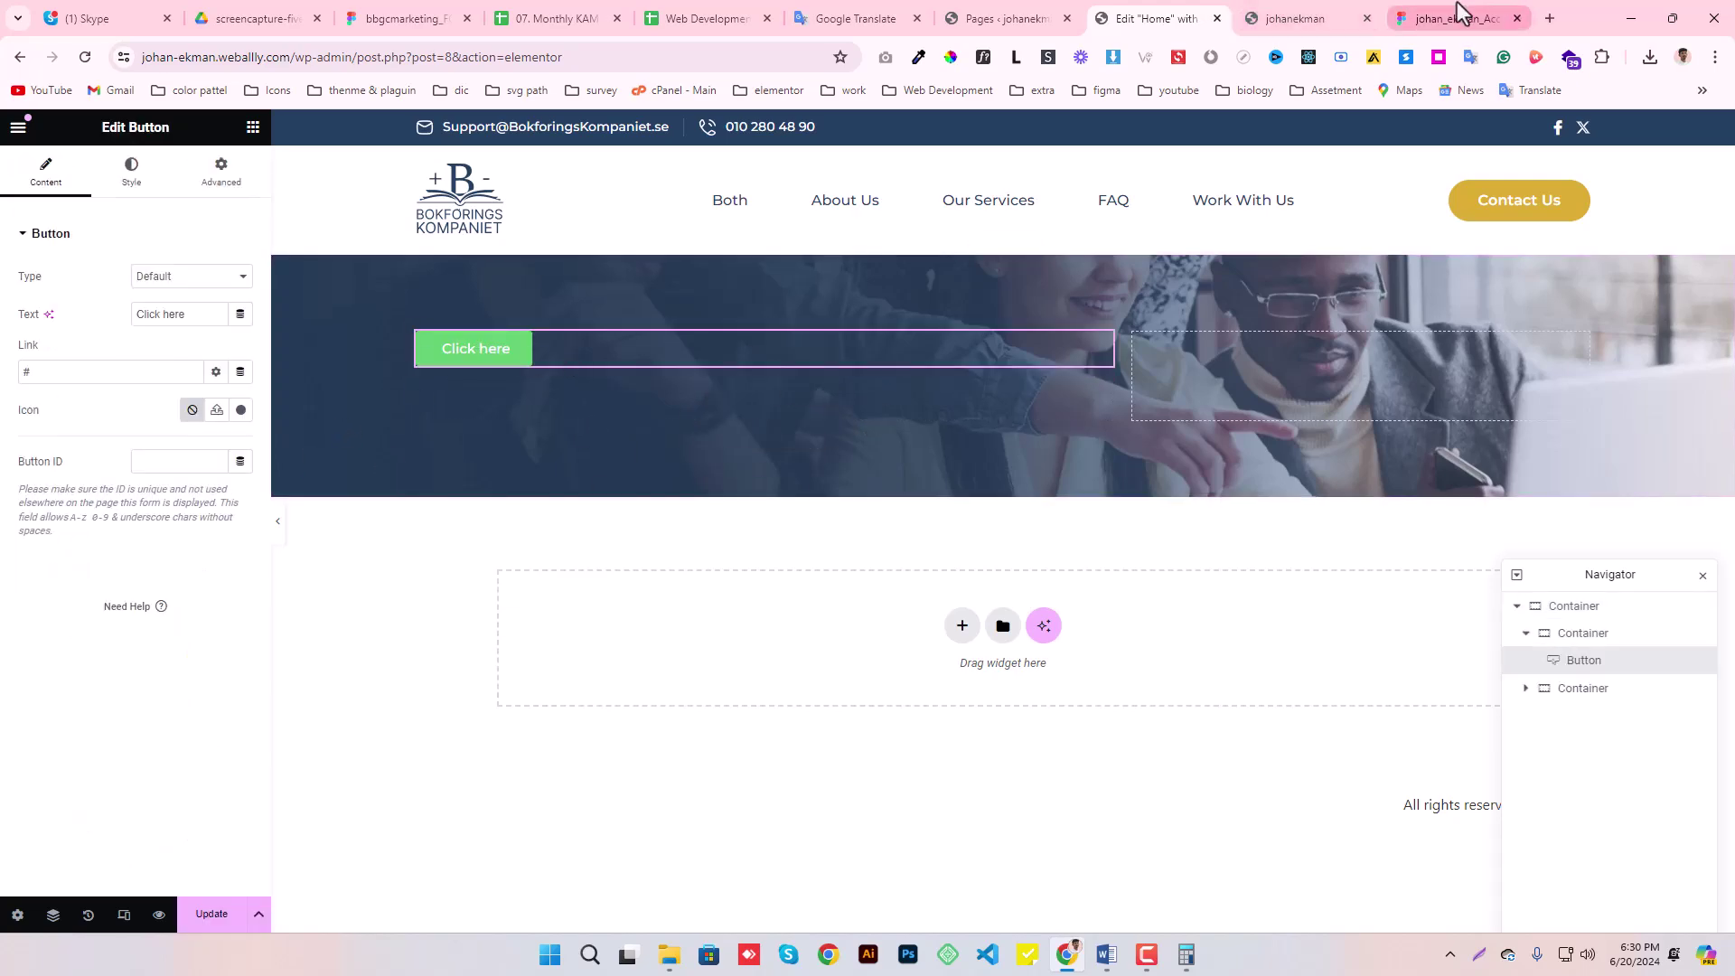
- Get the badge text from the Figma hero, set the button's text to WELCOME and clear its link
click(1464, 18)
scroll(642, 378, up, 5)
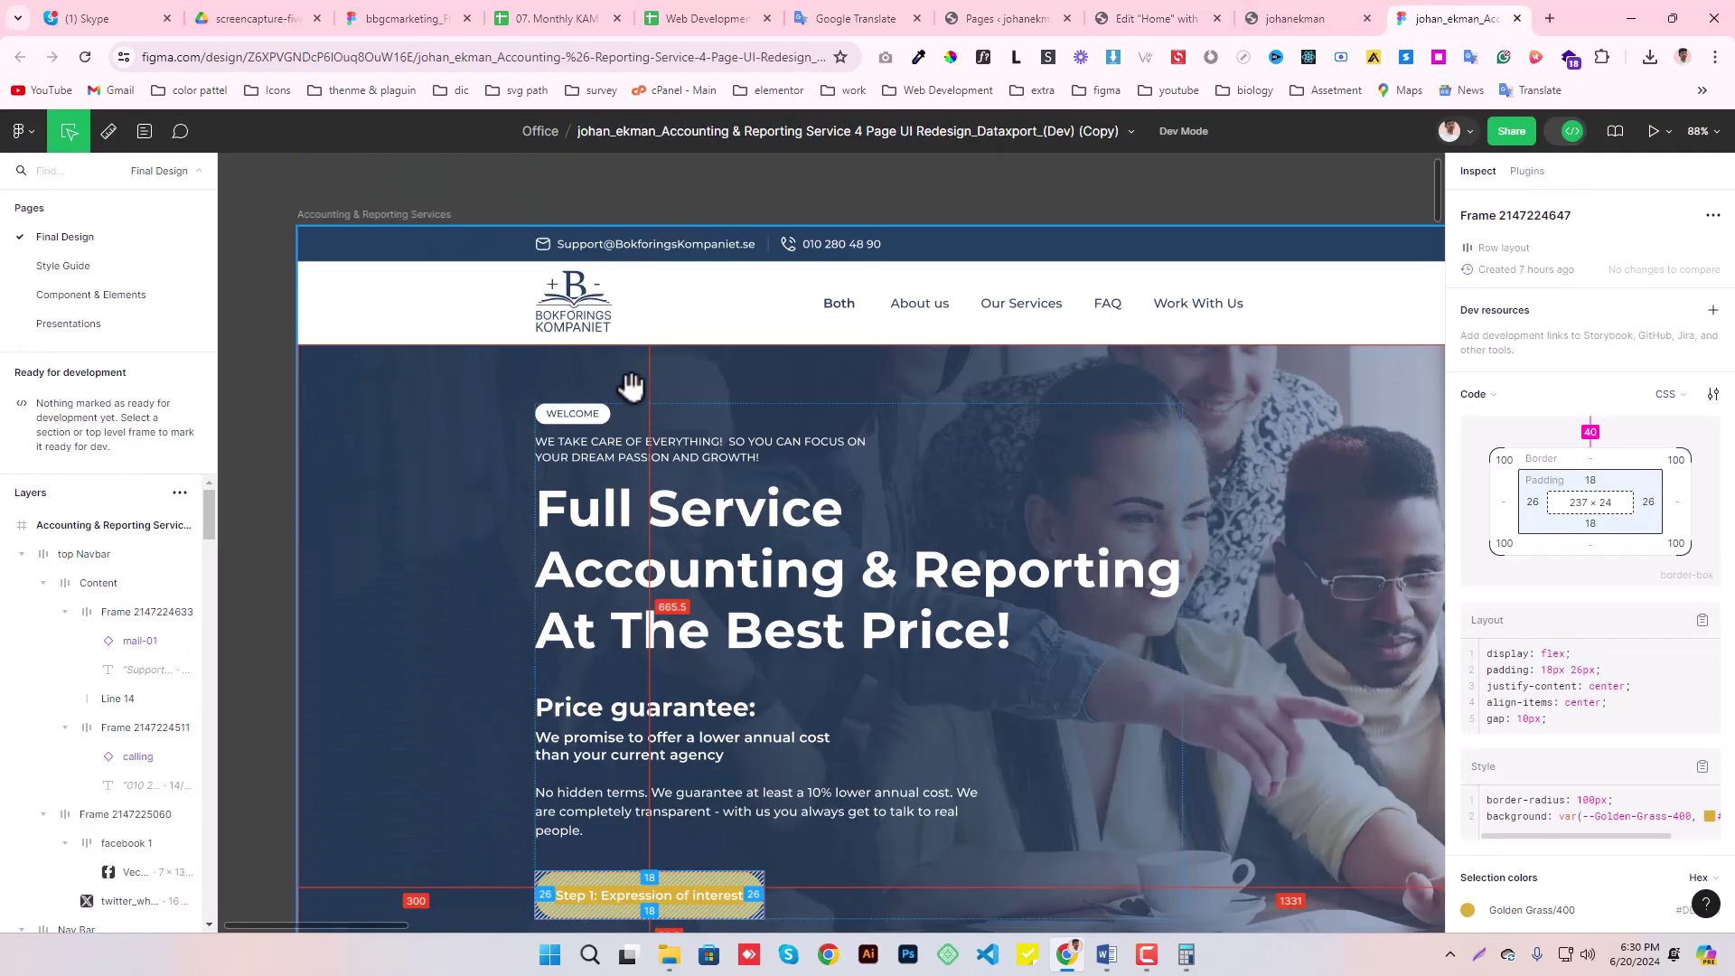
click(567, 414)
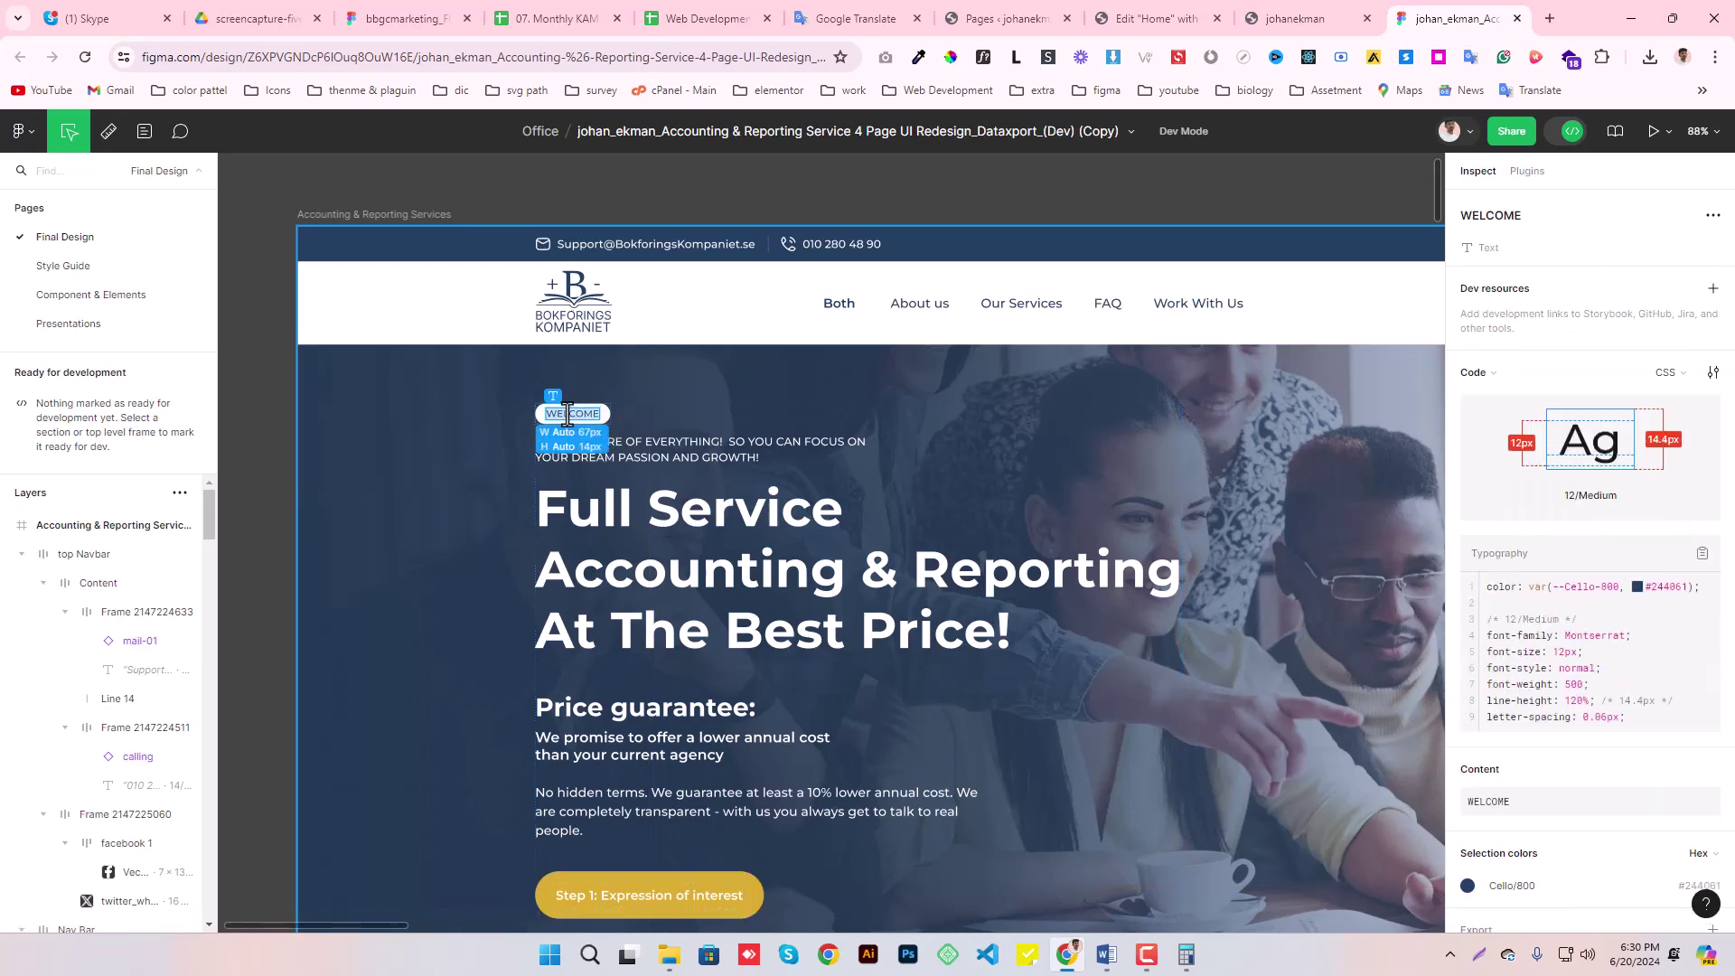
click(1153, 18)
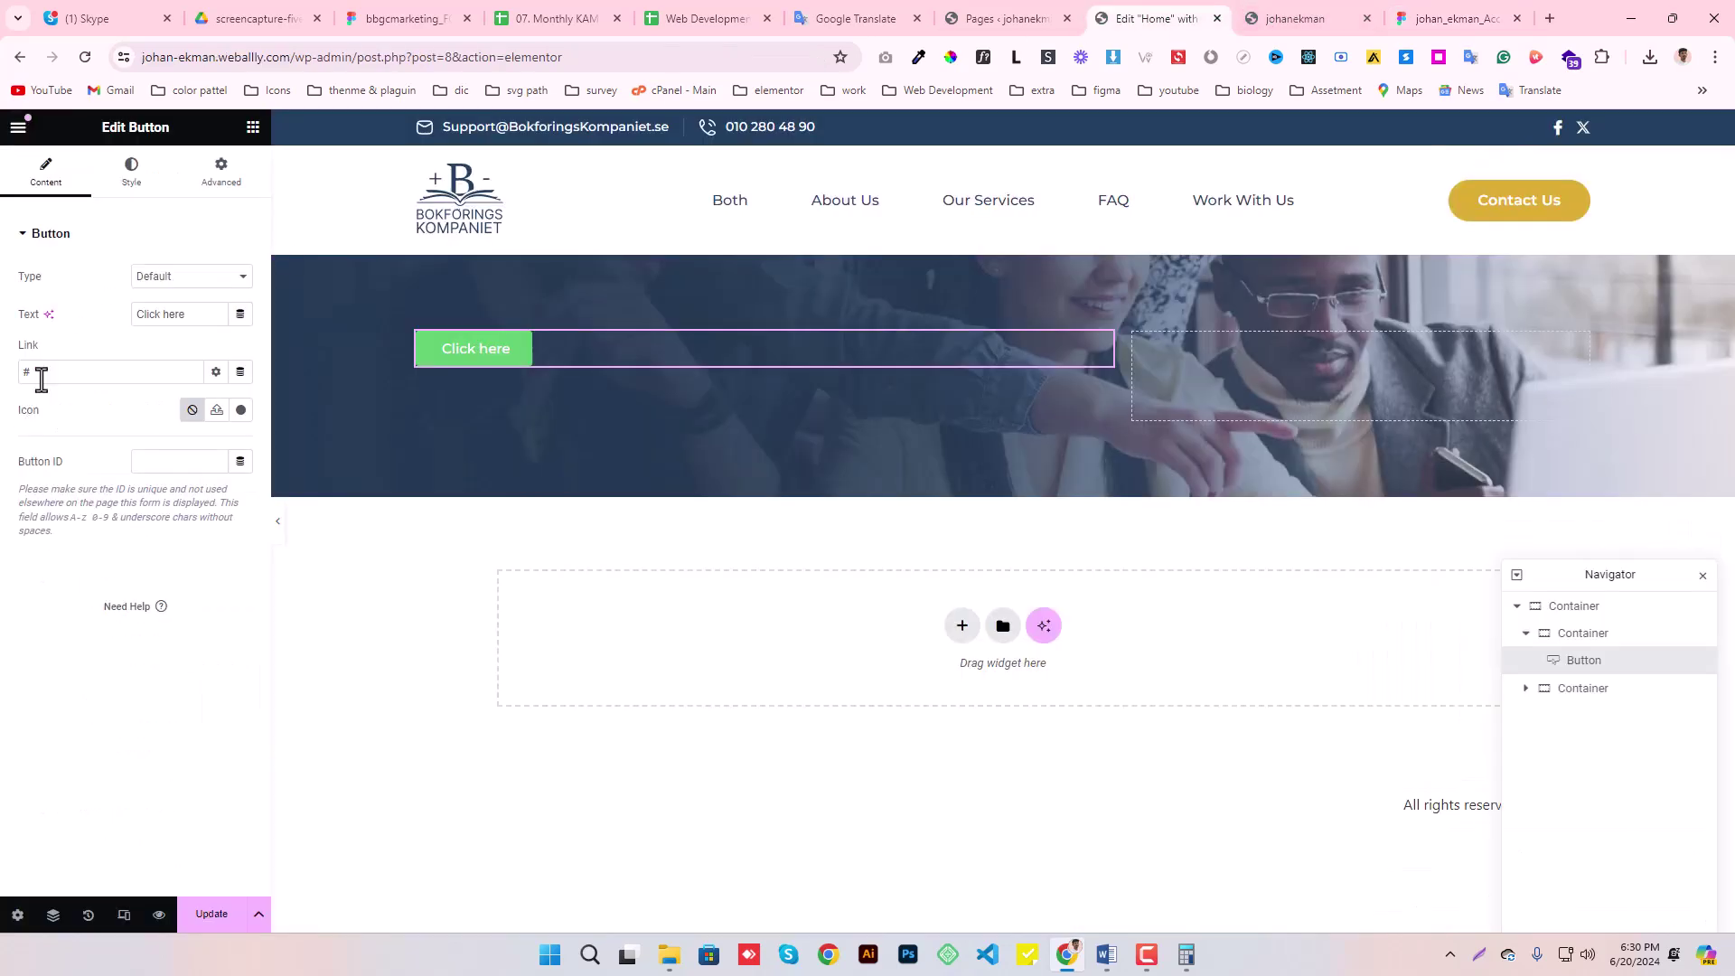
text(WELCOME)
drag(75, 317, 4, 384)
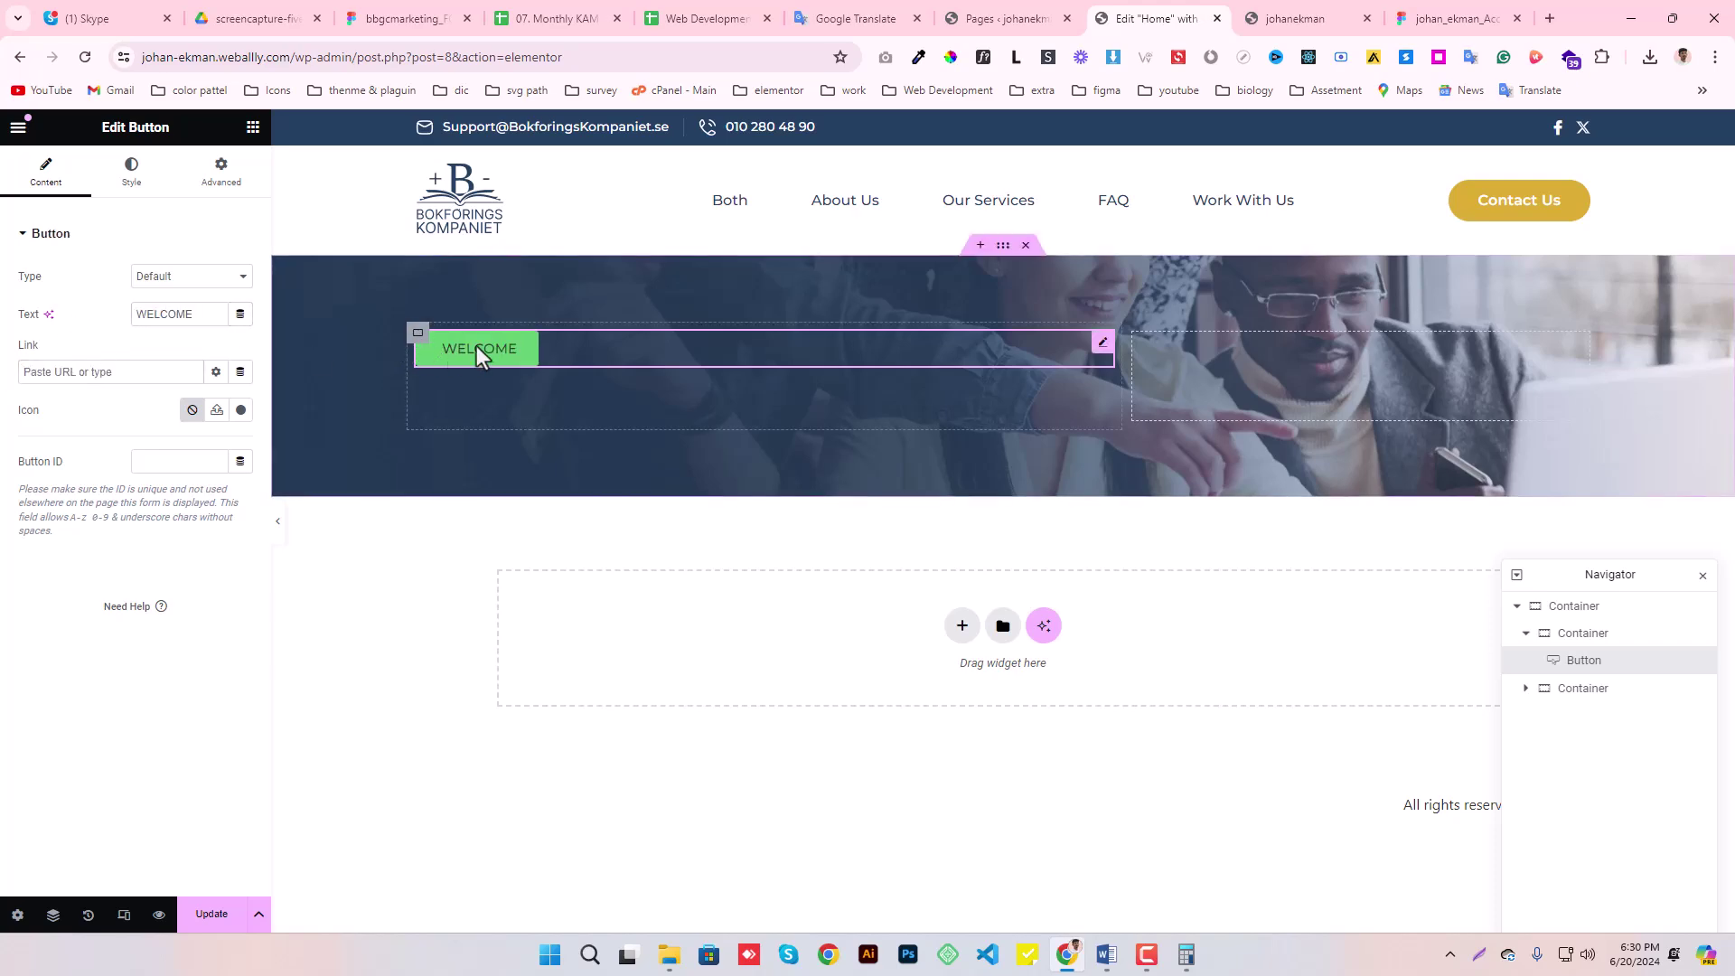
- Switch to Figma and inspect the WELCOME badge frame's padding, border radius and background
click(1469, 17)
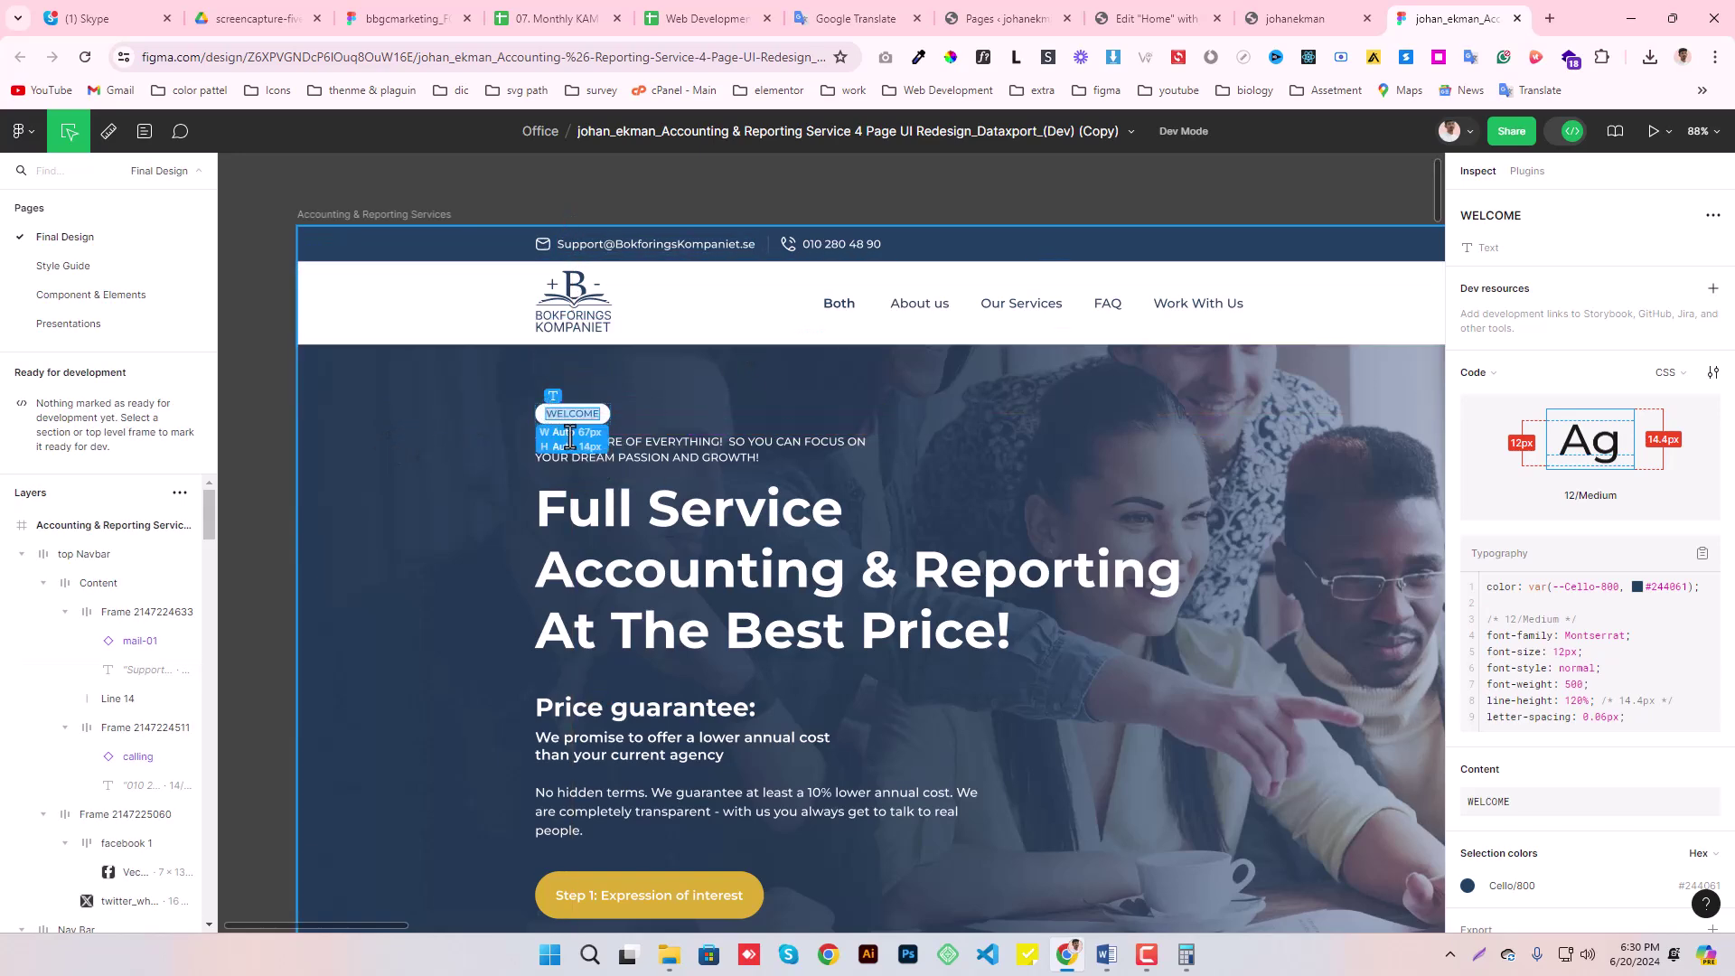
scroll(568, 426, up, 5)
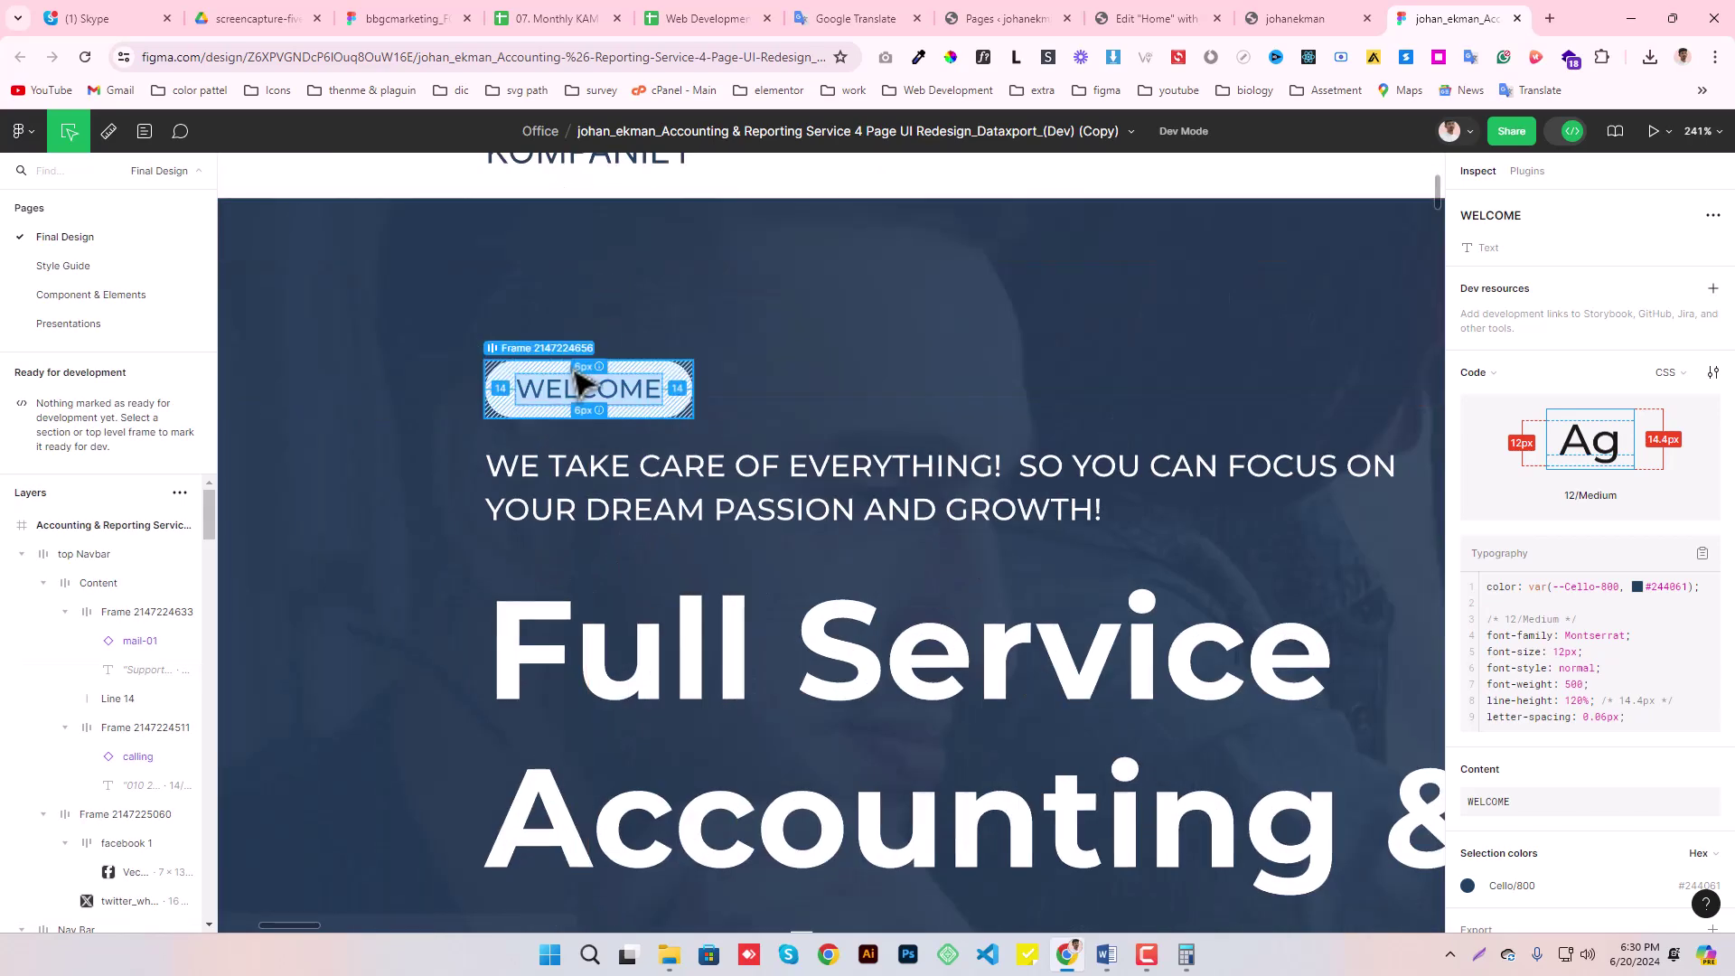
click(583, 384)
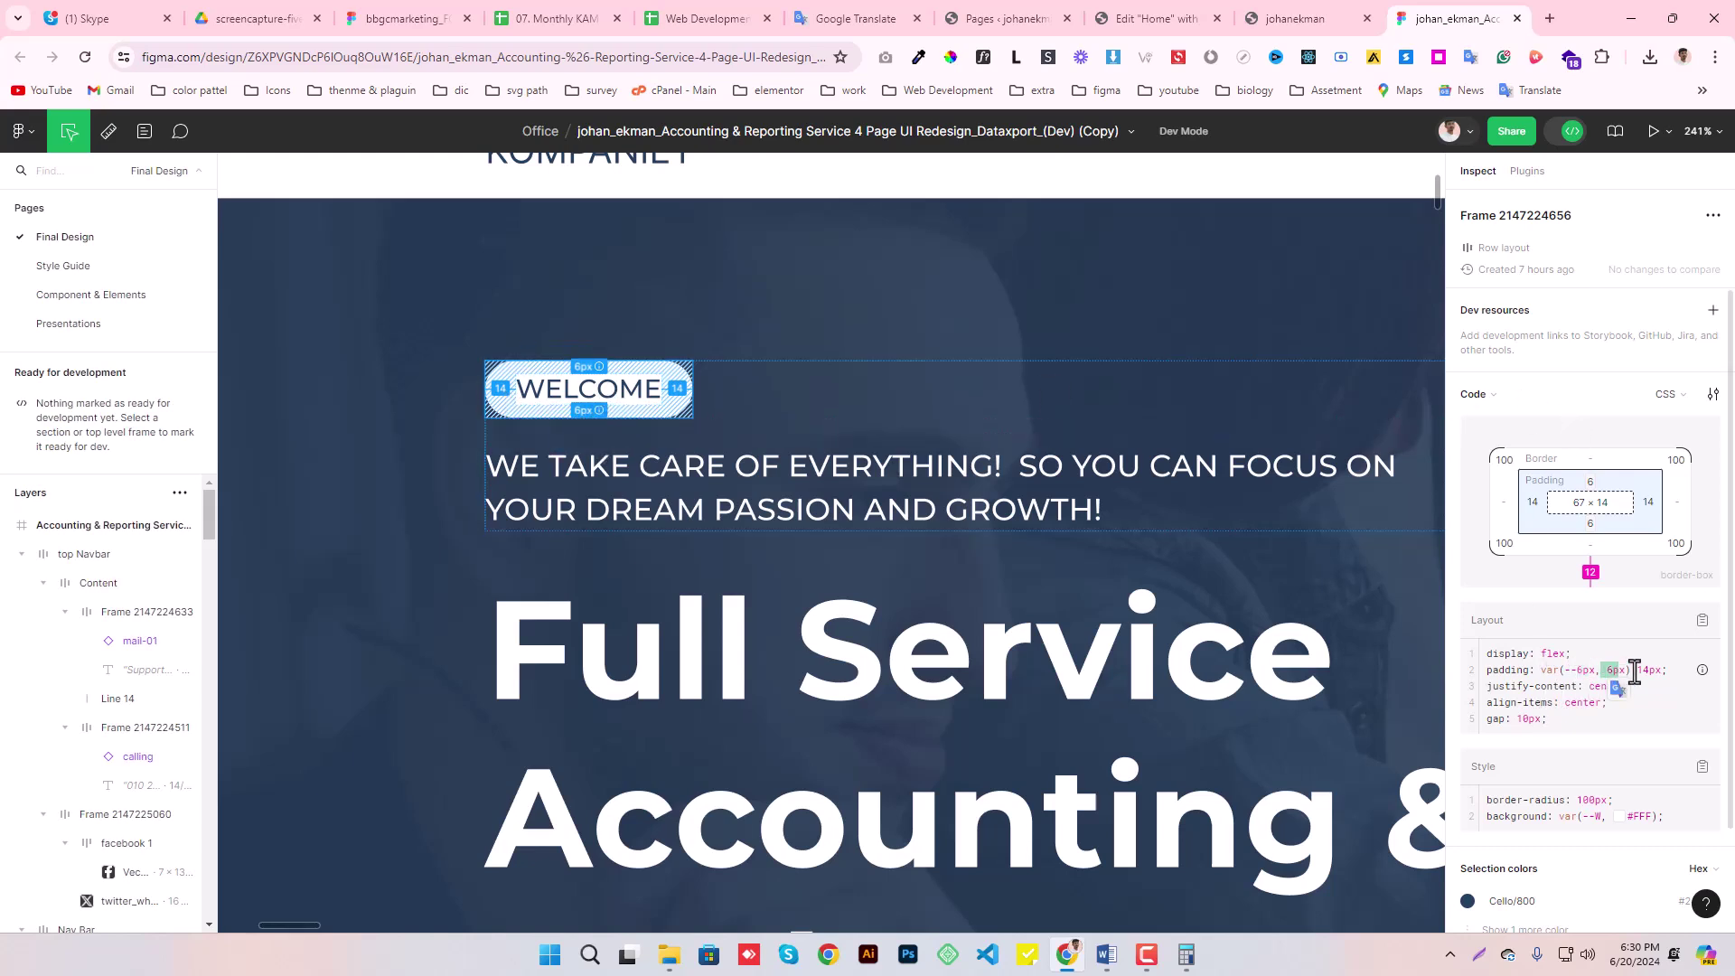
- Back in Elementor, give the WELCOME button the global Colors-Others-Whit background and a border radius of 100 px
click(1154, 18)
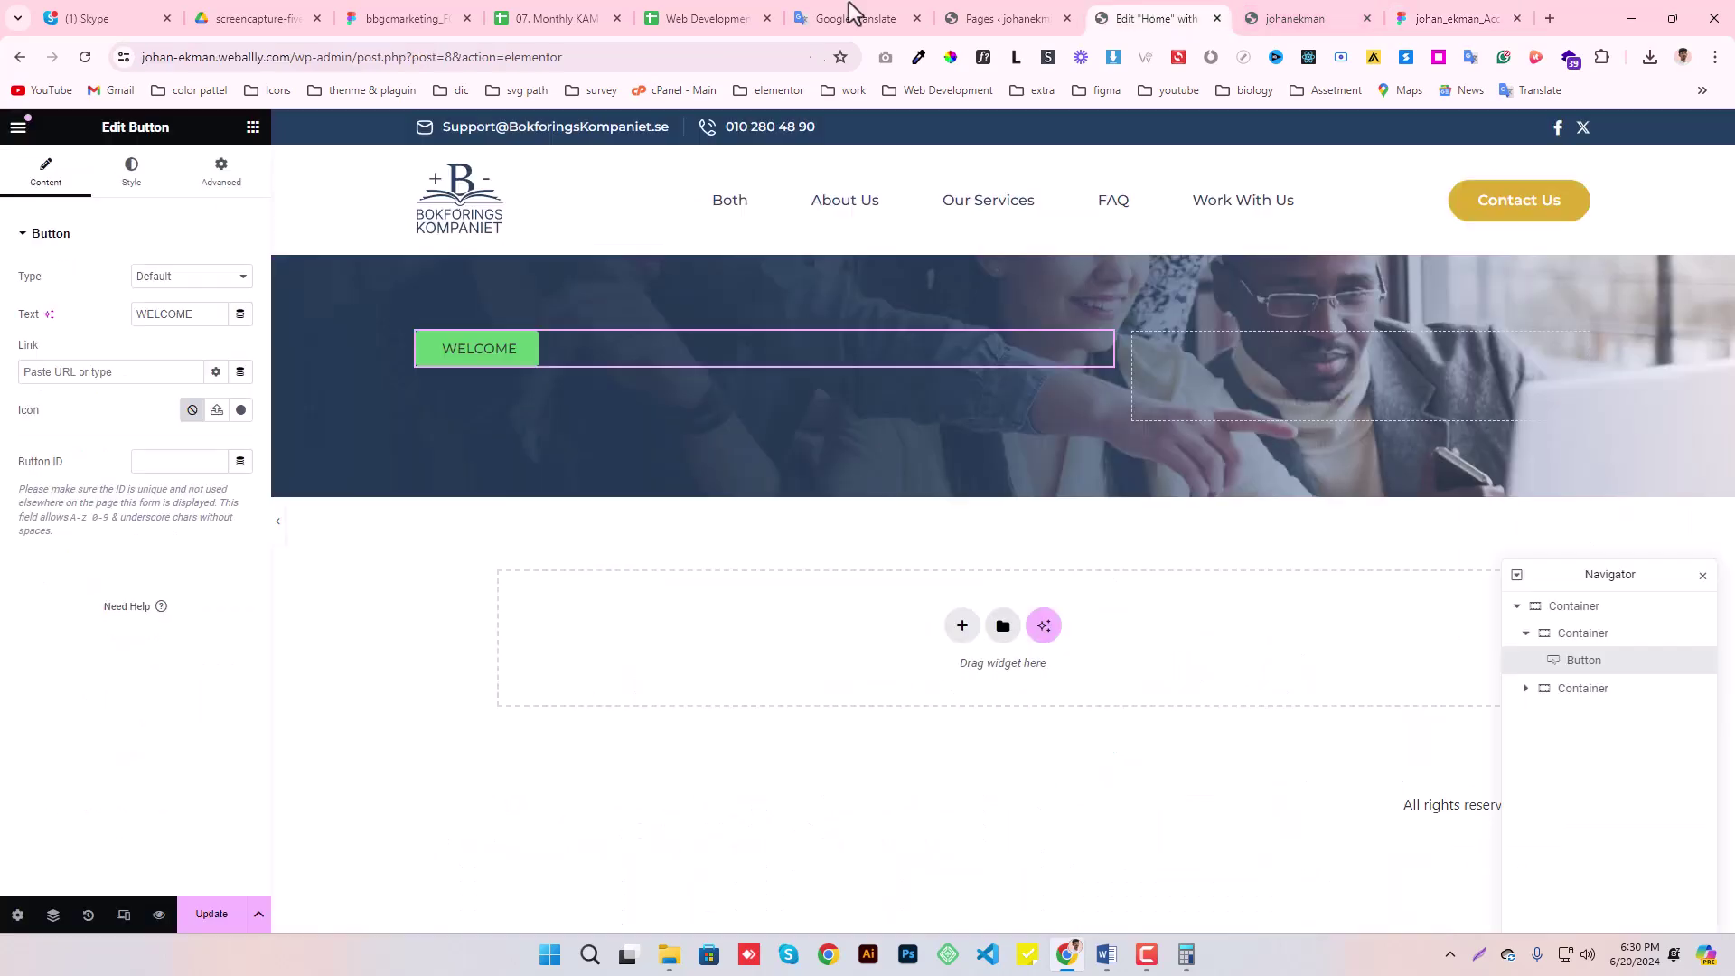
click(131, 172)
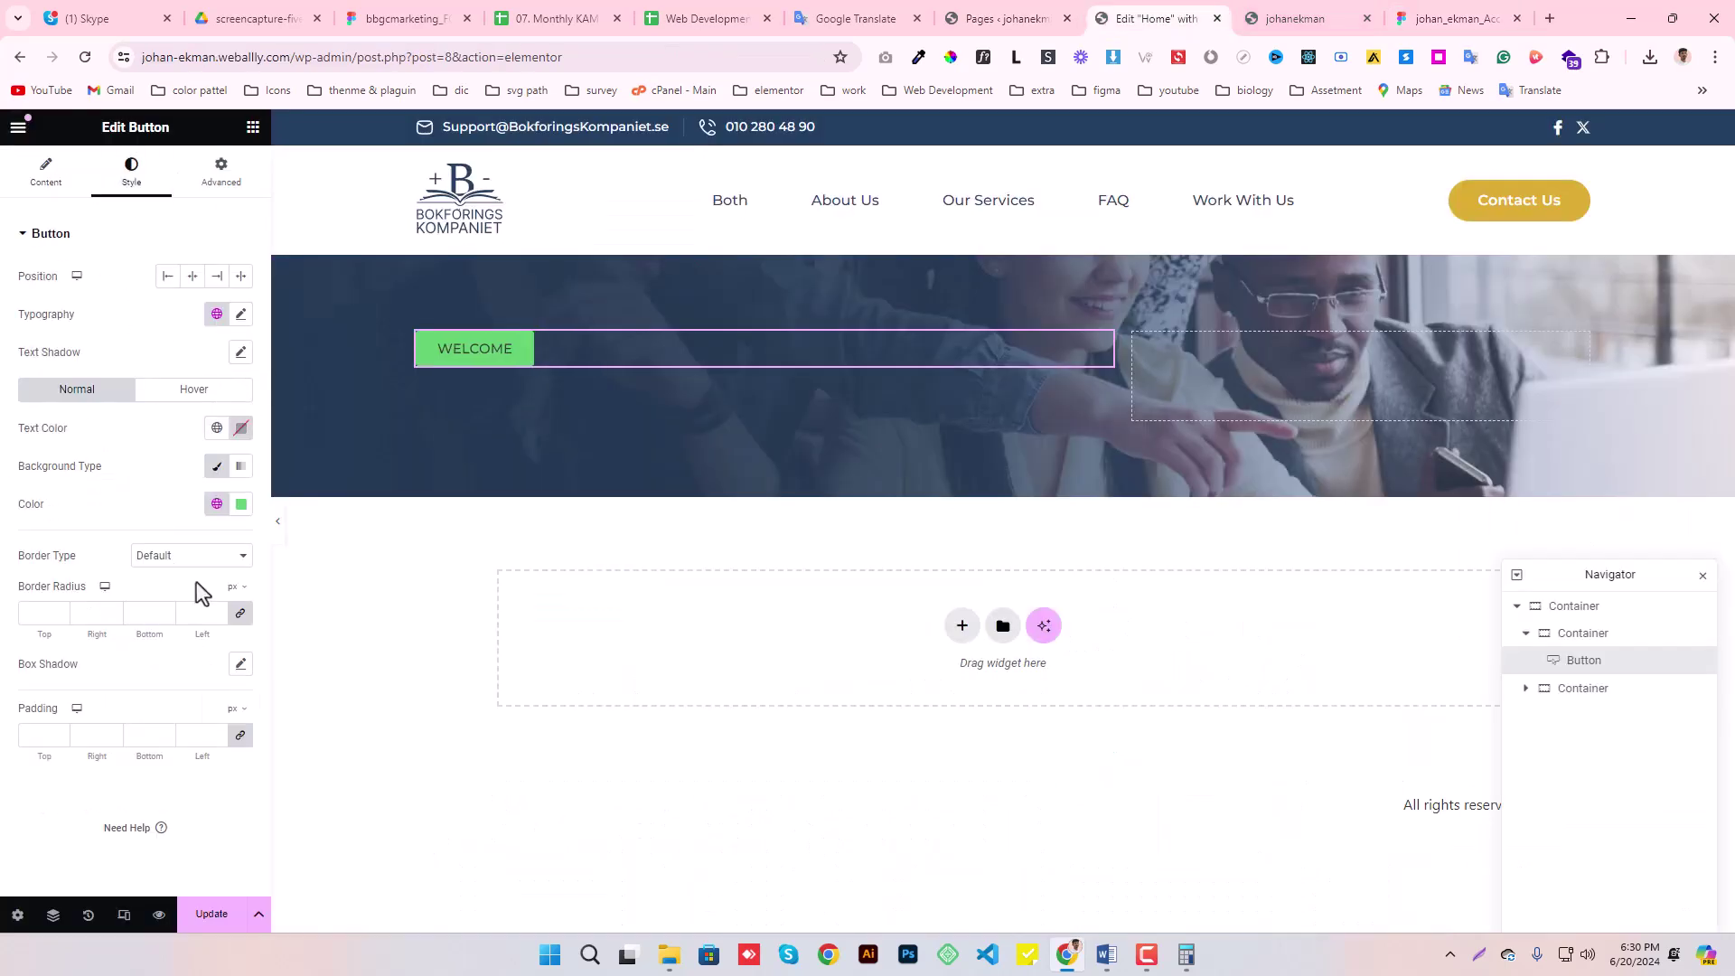
click(217, 504)
scroll(135, 651, down, 2)
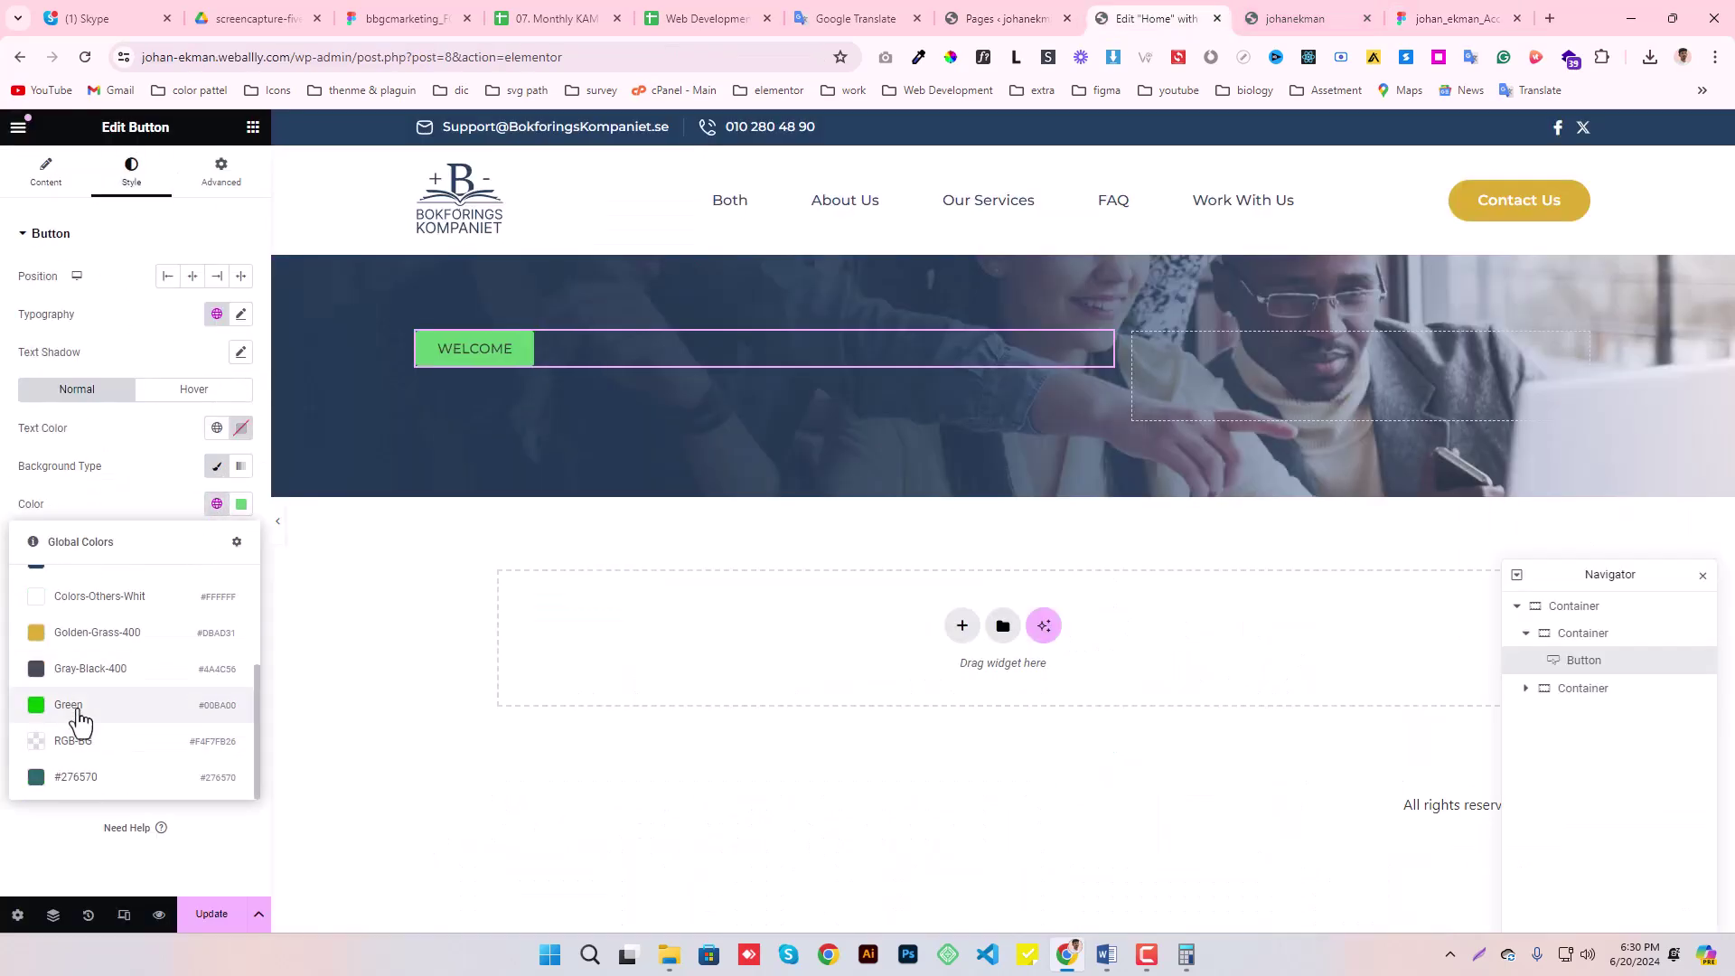
click(100, 597)
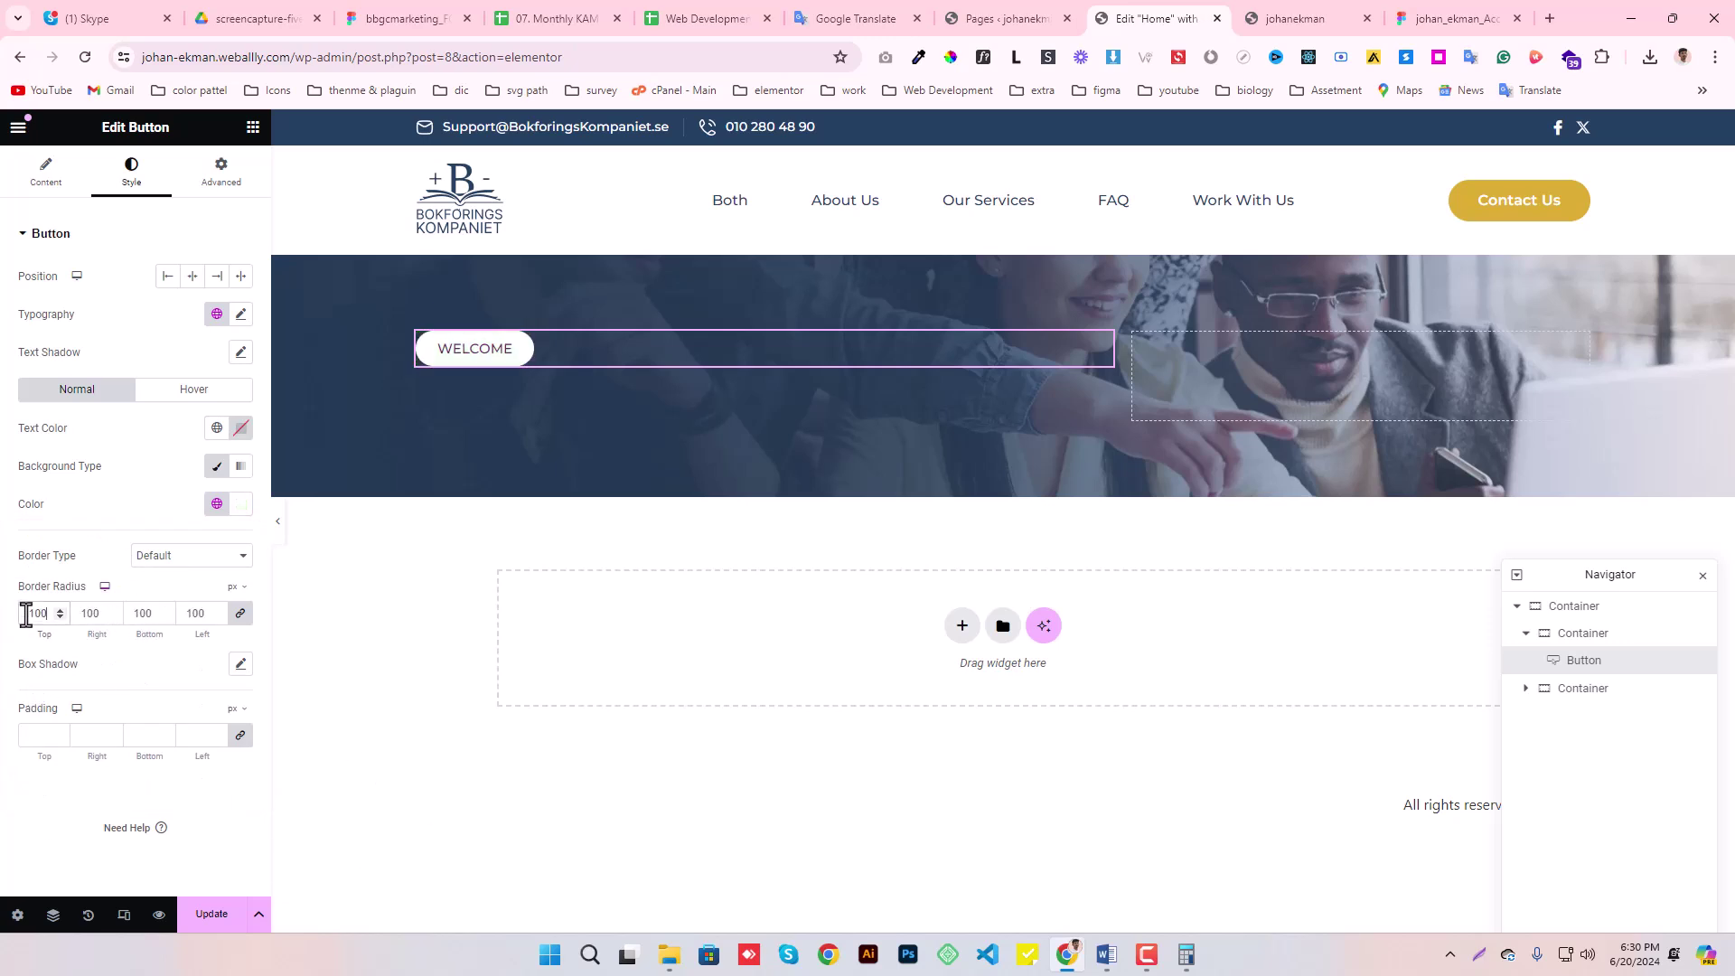
- Set the WELCOME button's padding to 6 px top and bottom and 14 px left and right, and update the page
click(231, 740)
drag(51, 734, 2, 746)
text(6)
text(6)
drag(148, 740, 30, 743)
text(14)
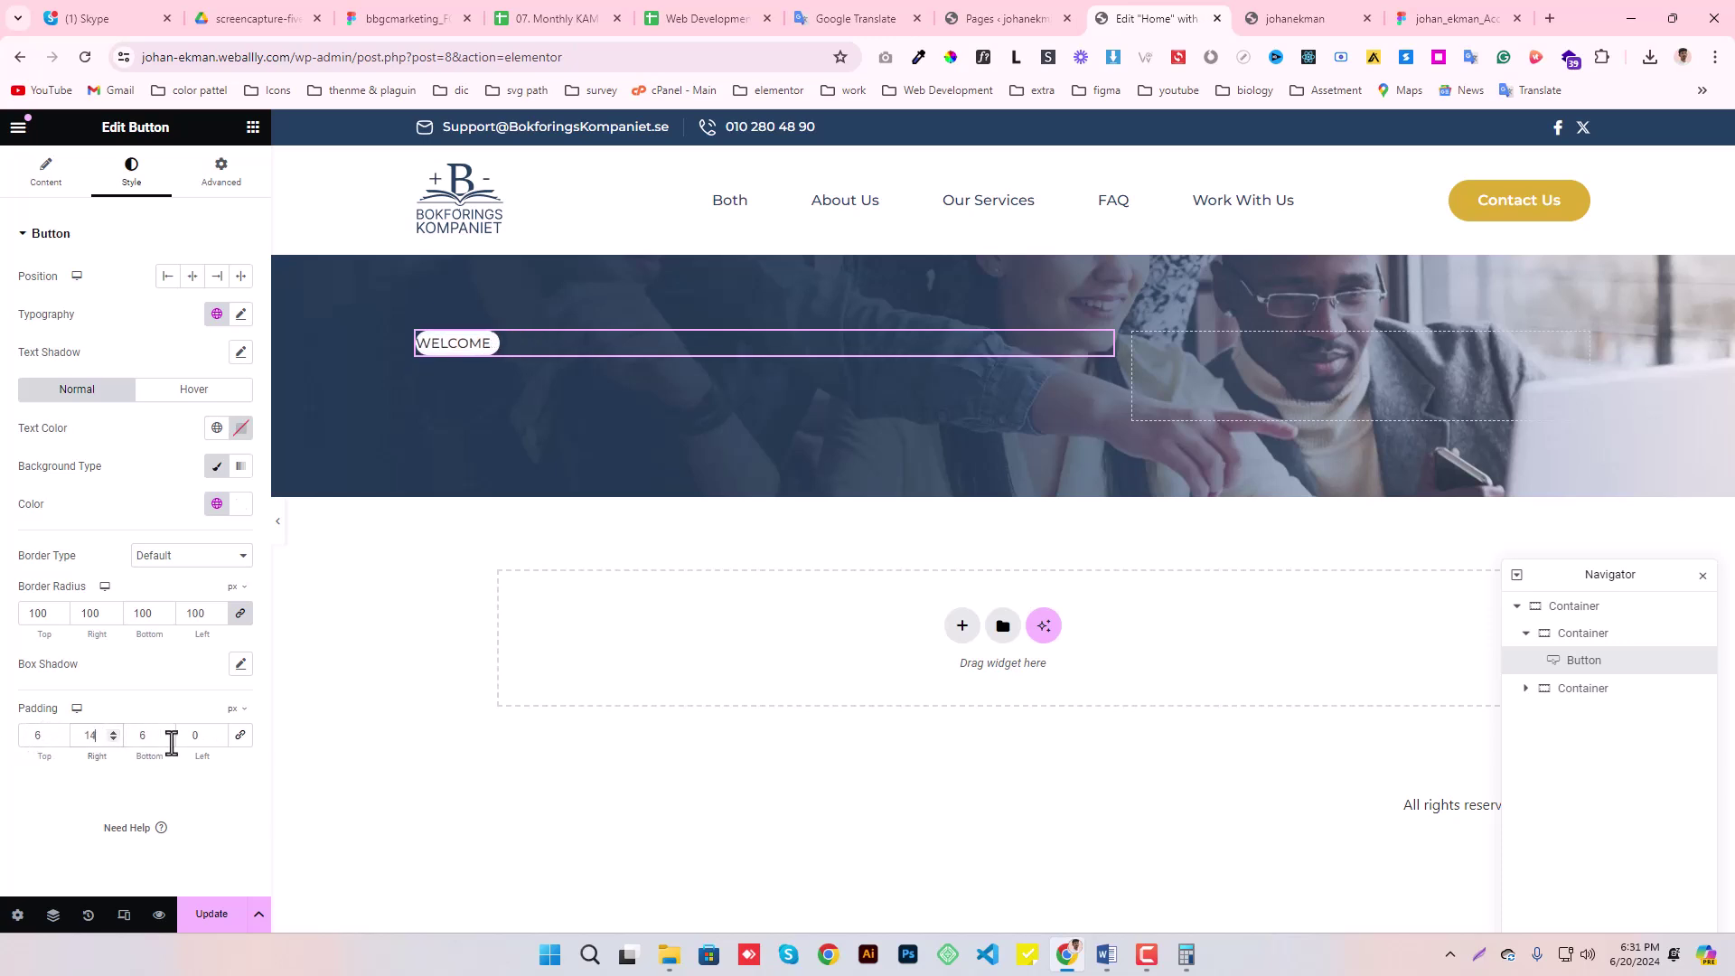
drag(203, 735, 131, 743)
text(14)
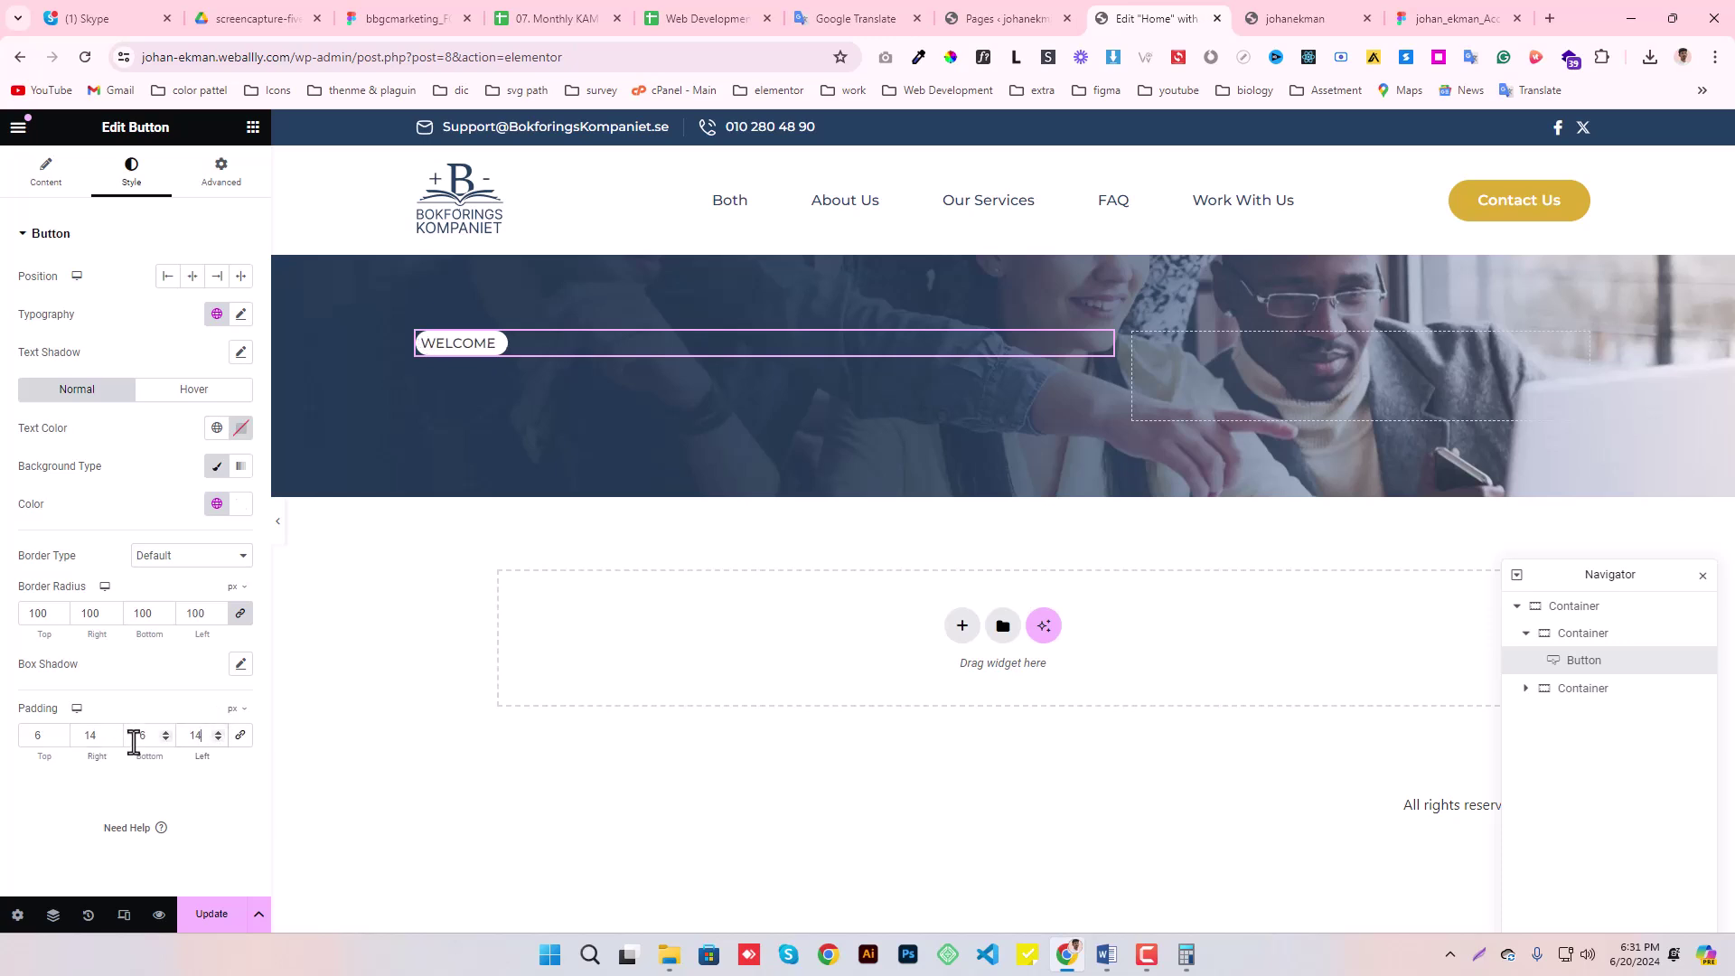
click(210, 914)
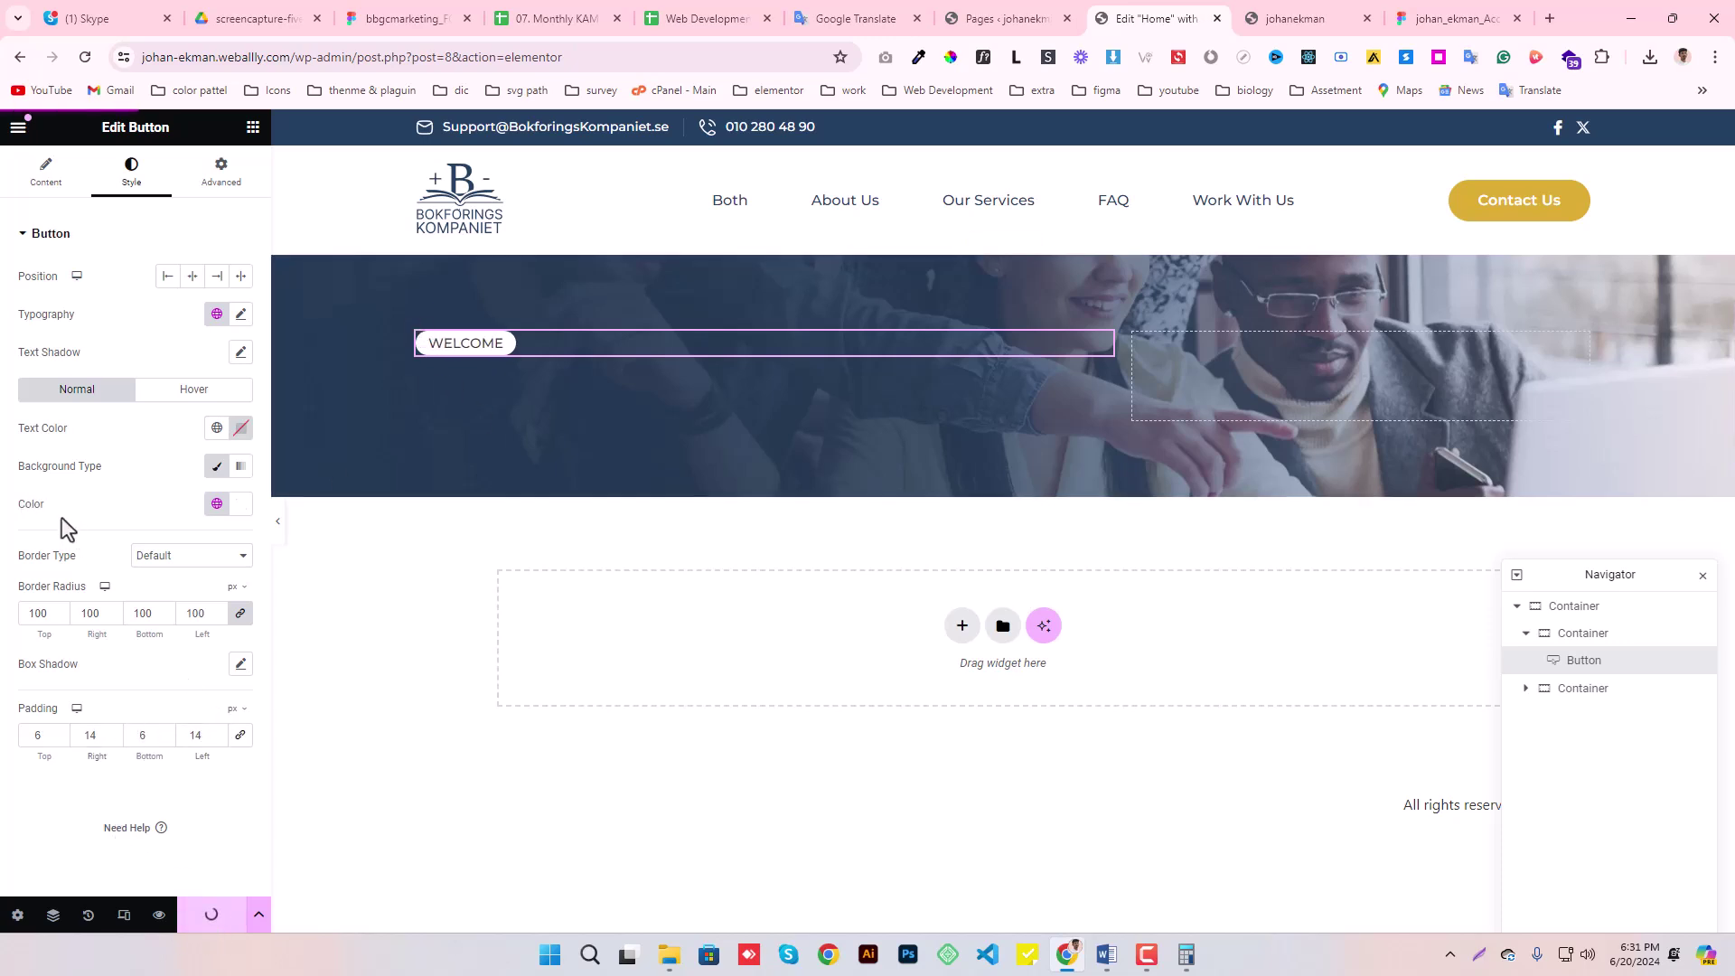
- Check the WELCOME text's color and typography in the Figma design and set the button's font size to 12 px in Elementor
click(241, 314)
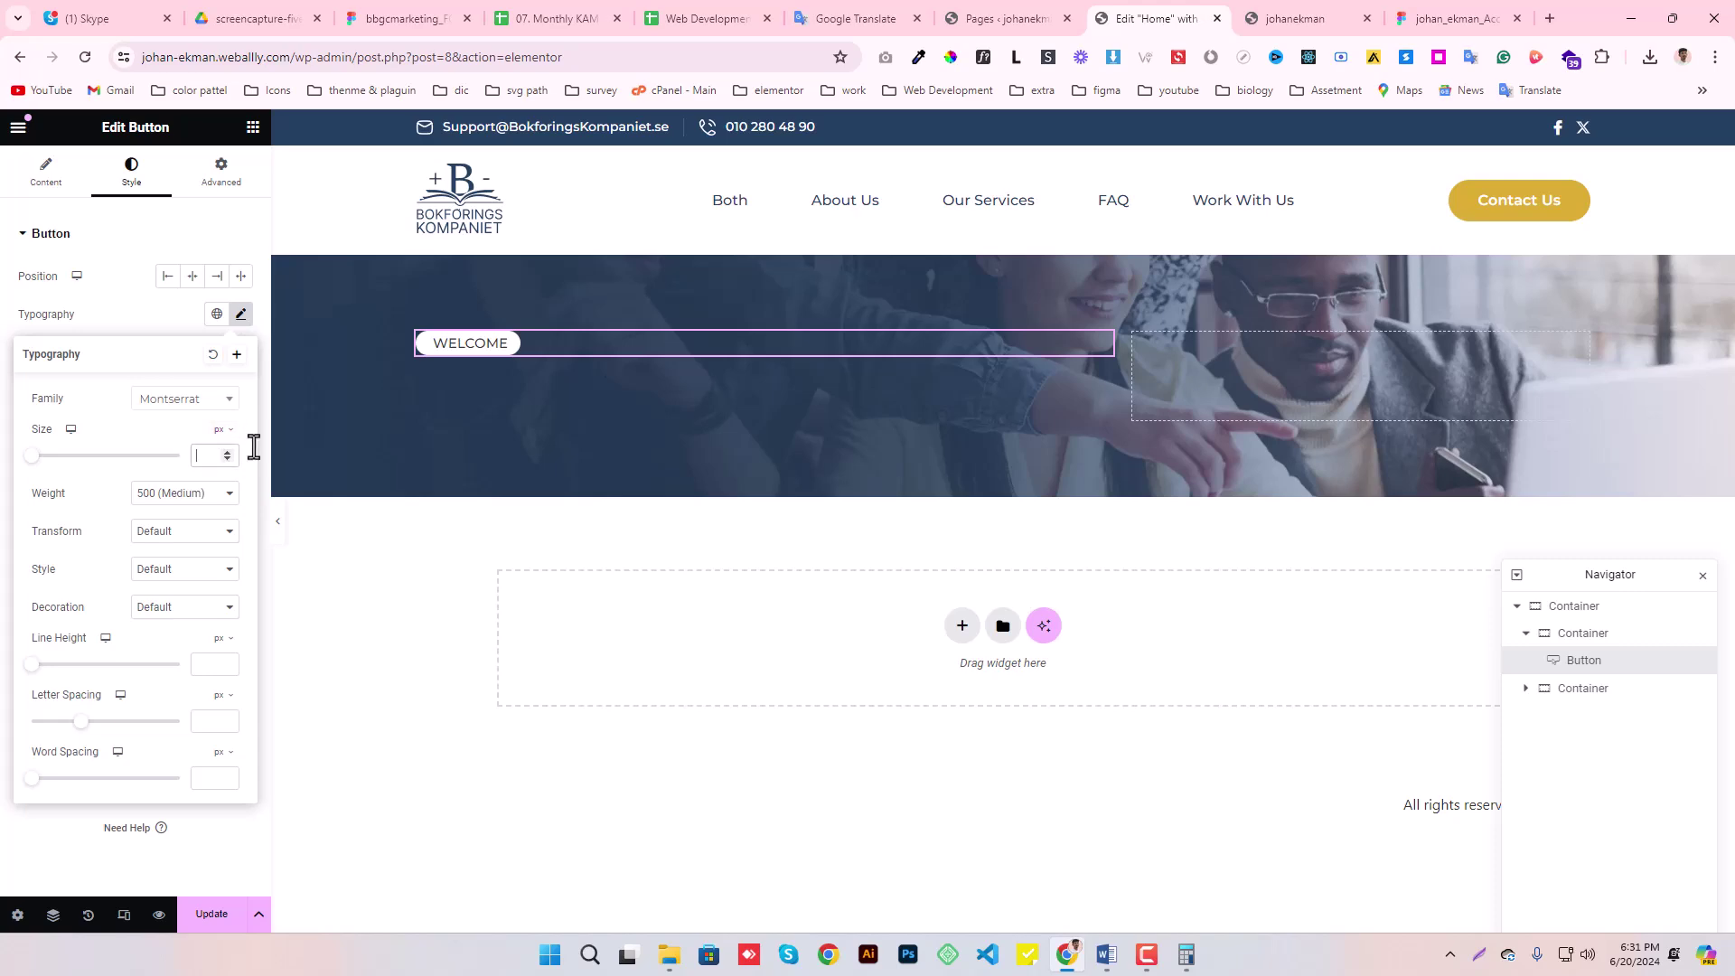
click(1437, 19)
click(533, 406)
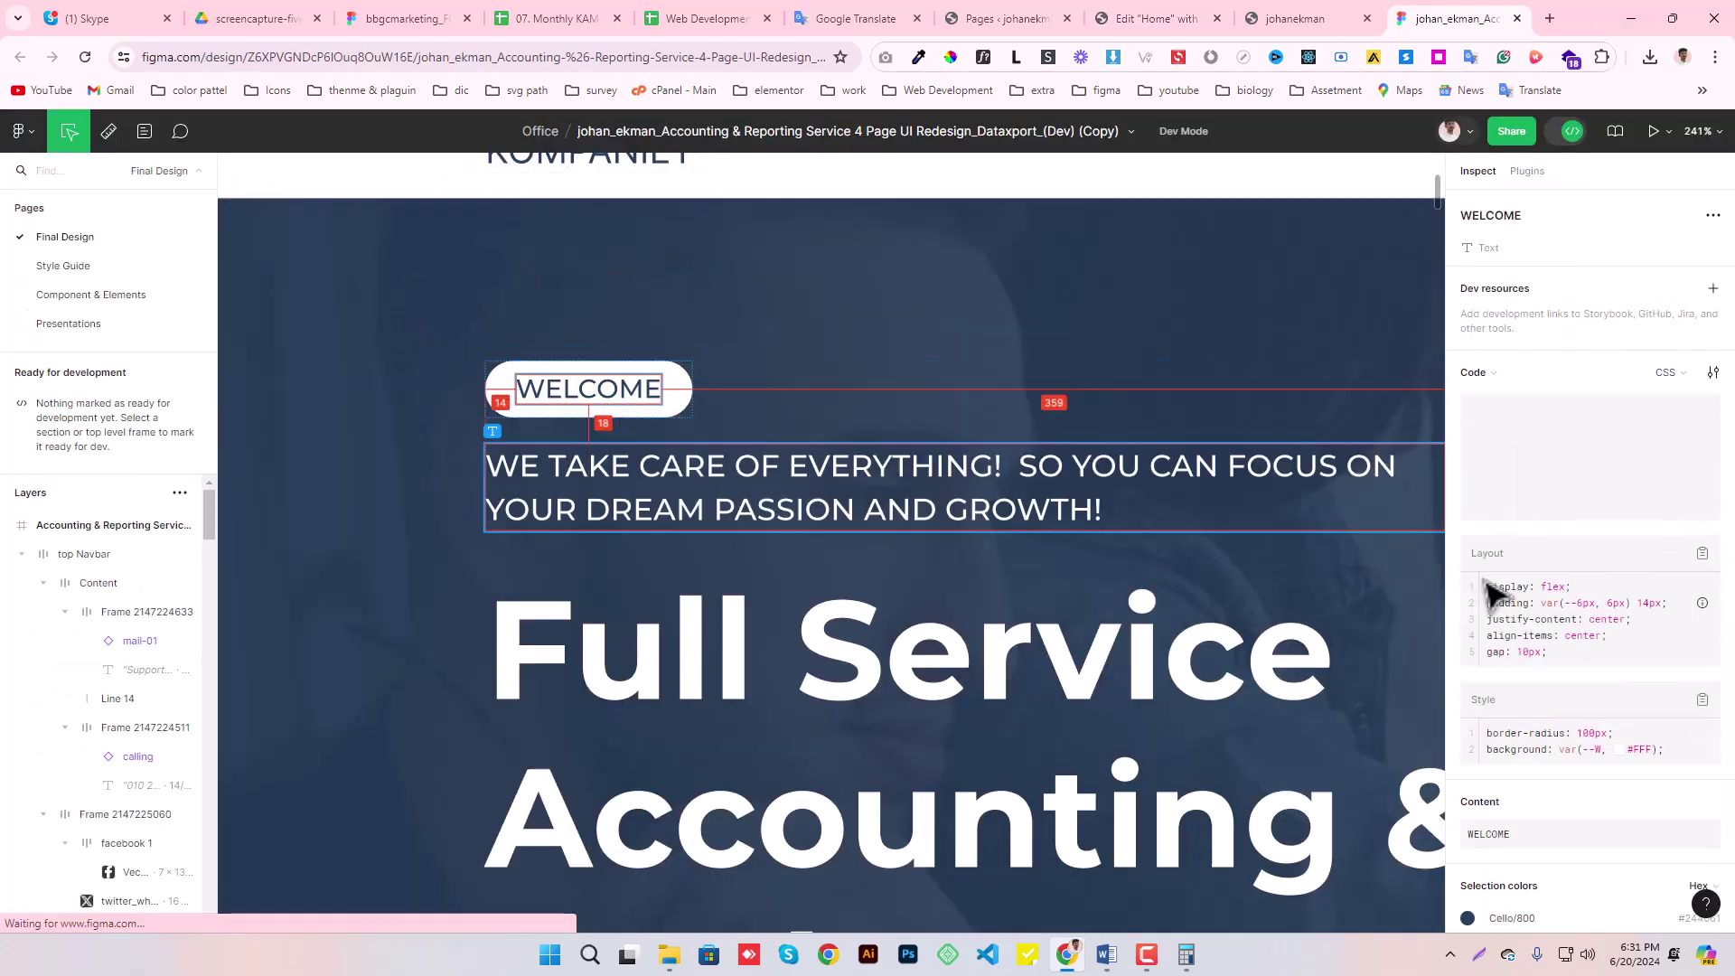
double_click(1661, 587)
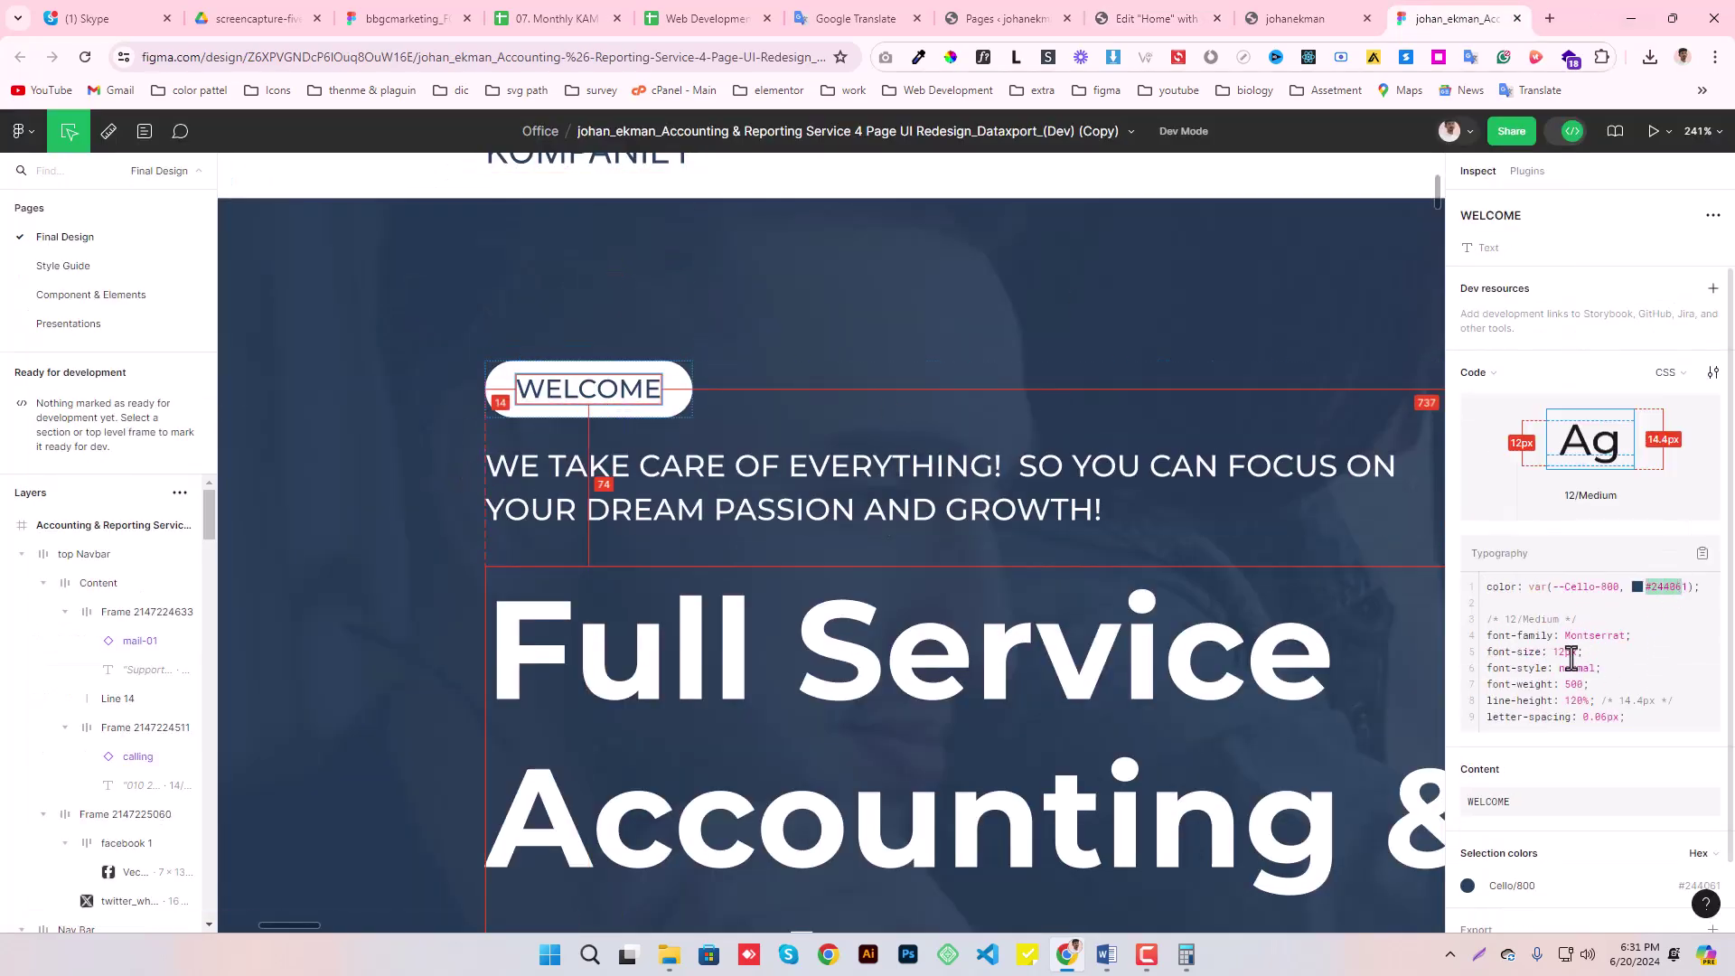
double_click(1574, 684)
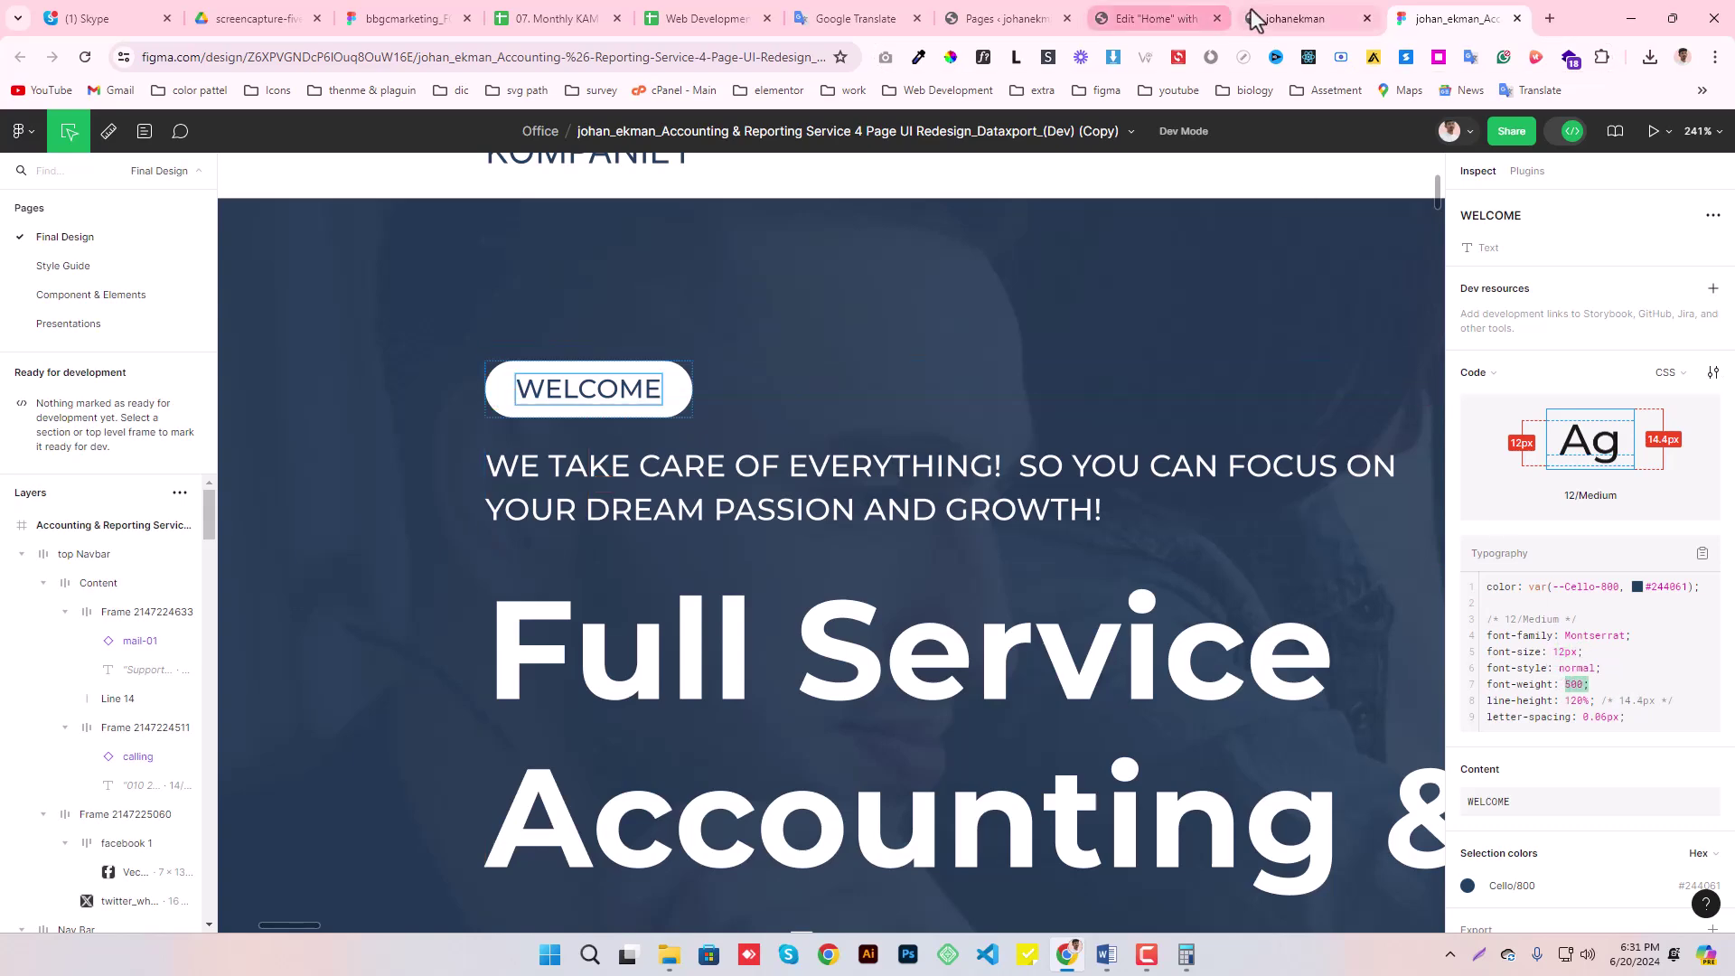
click(1150, 18)
text(12)
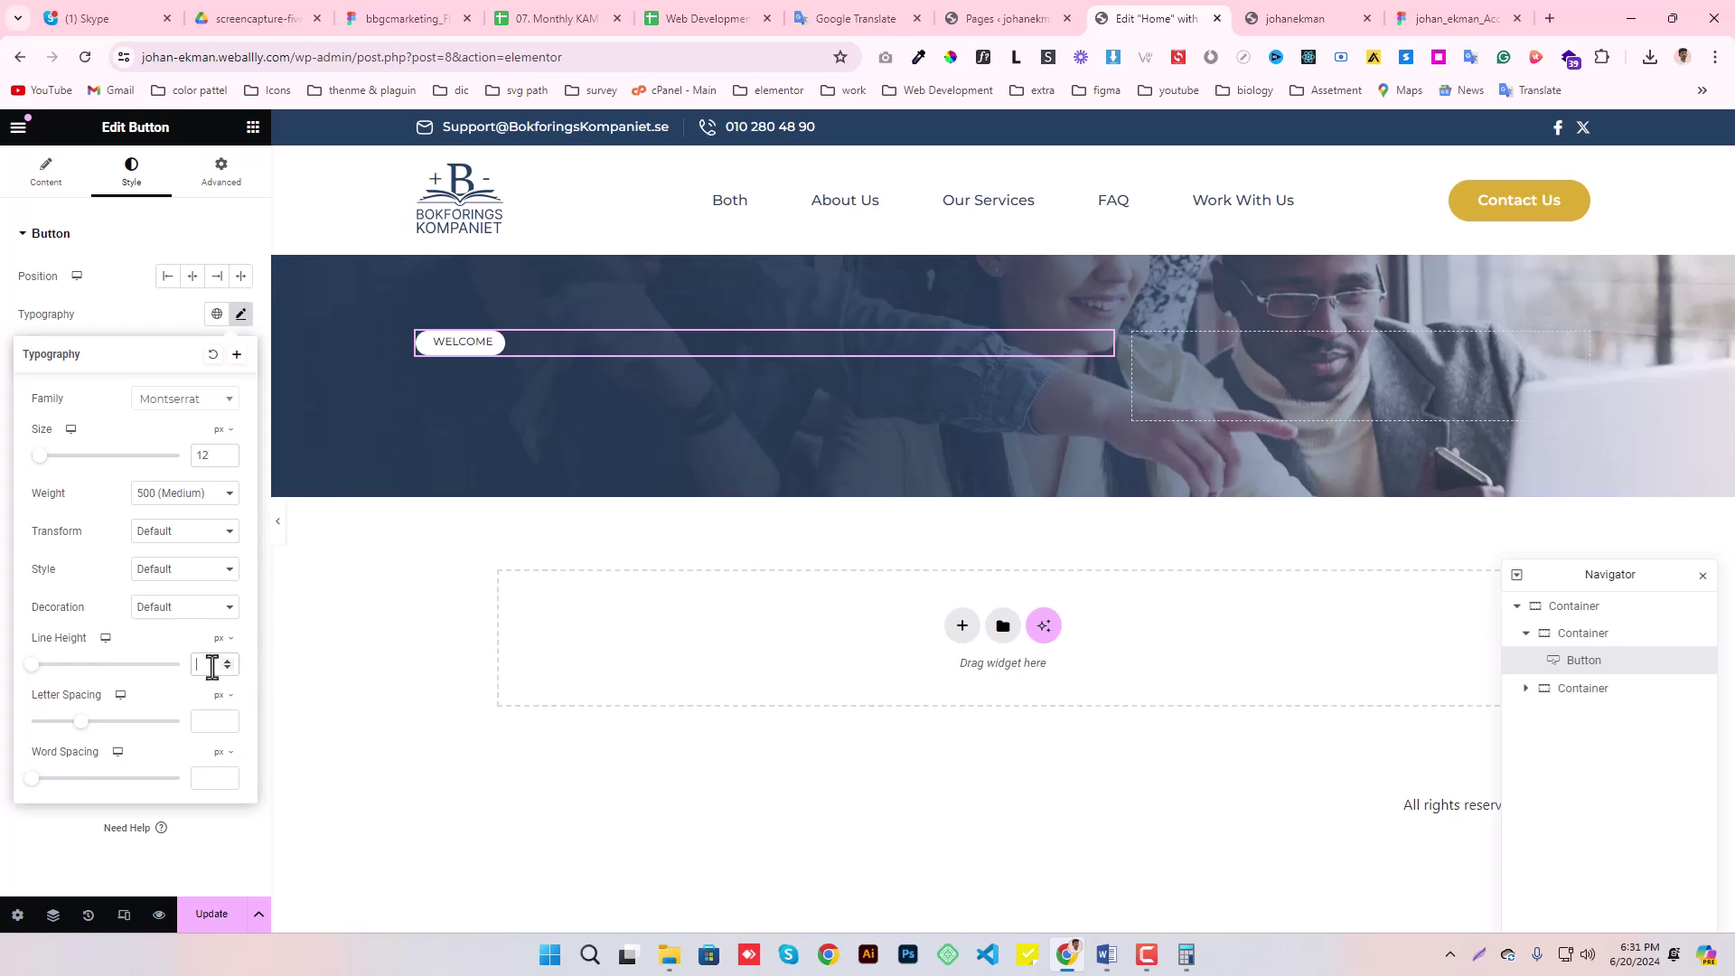
- Set the WELCOME button's line height to 15 px and update the page
text(24)
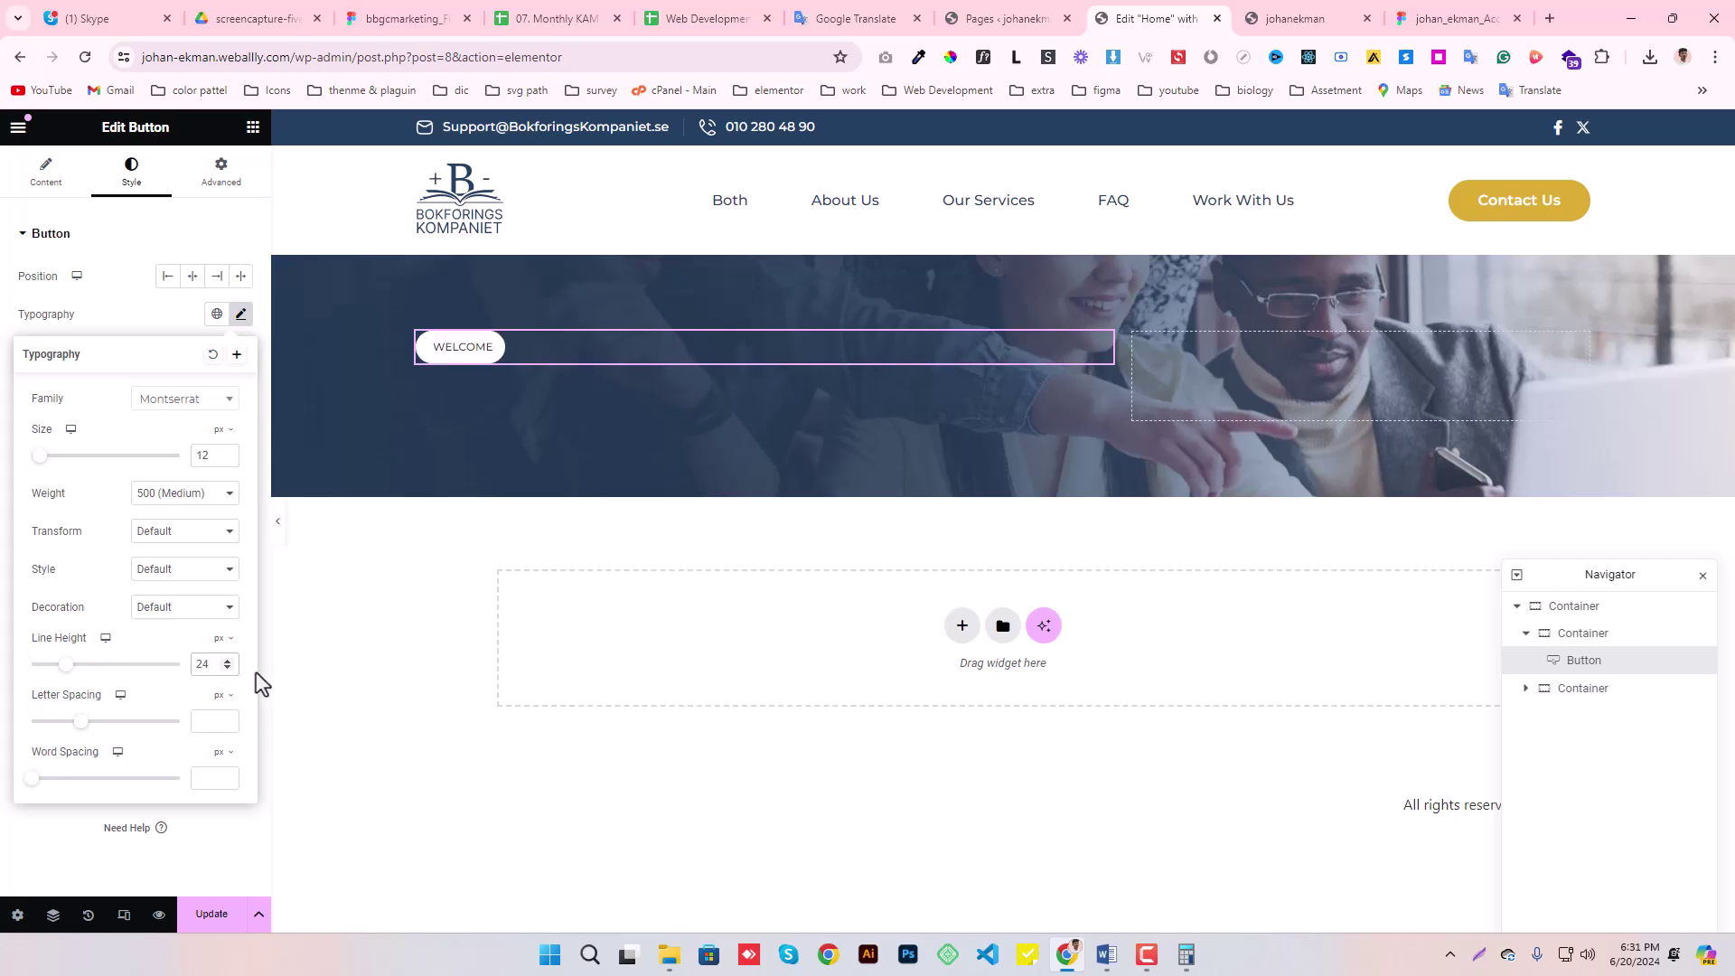
click(229, 668)
click(229, 668)
click(229, 668)
click(228, 668)
click(228, 668)
click(228, 668)
click(228, 668)
click(228, 668)
click(229, 668)
click(229, 668)
click(229, 668)
click(229, 668)
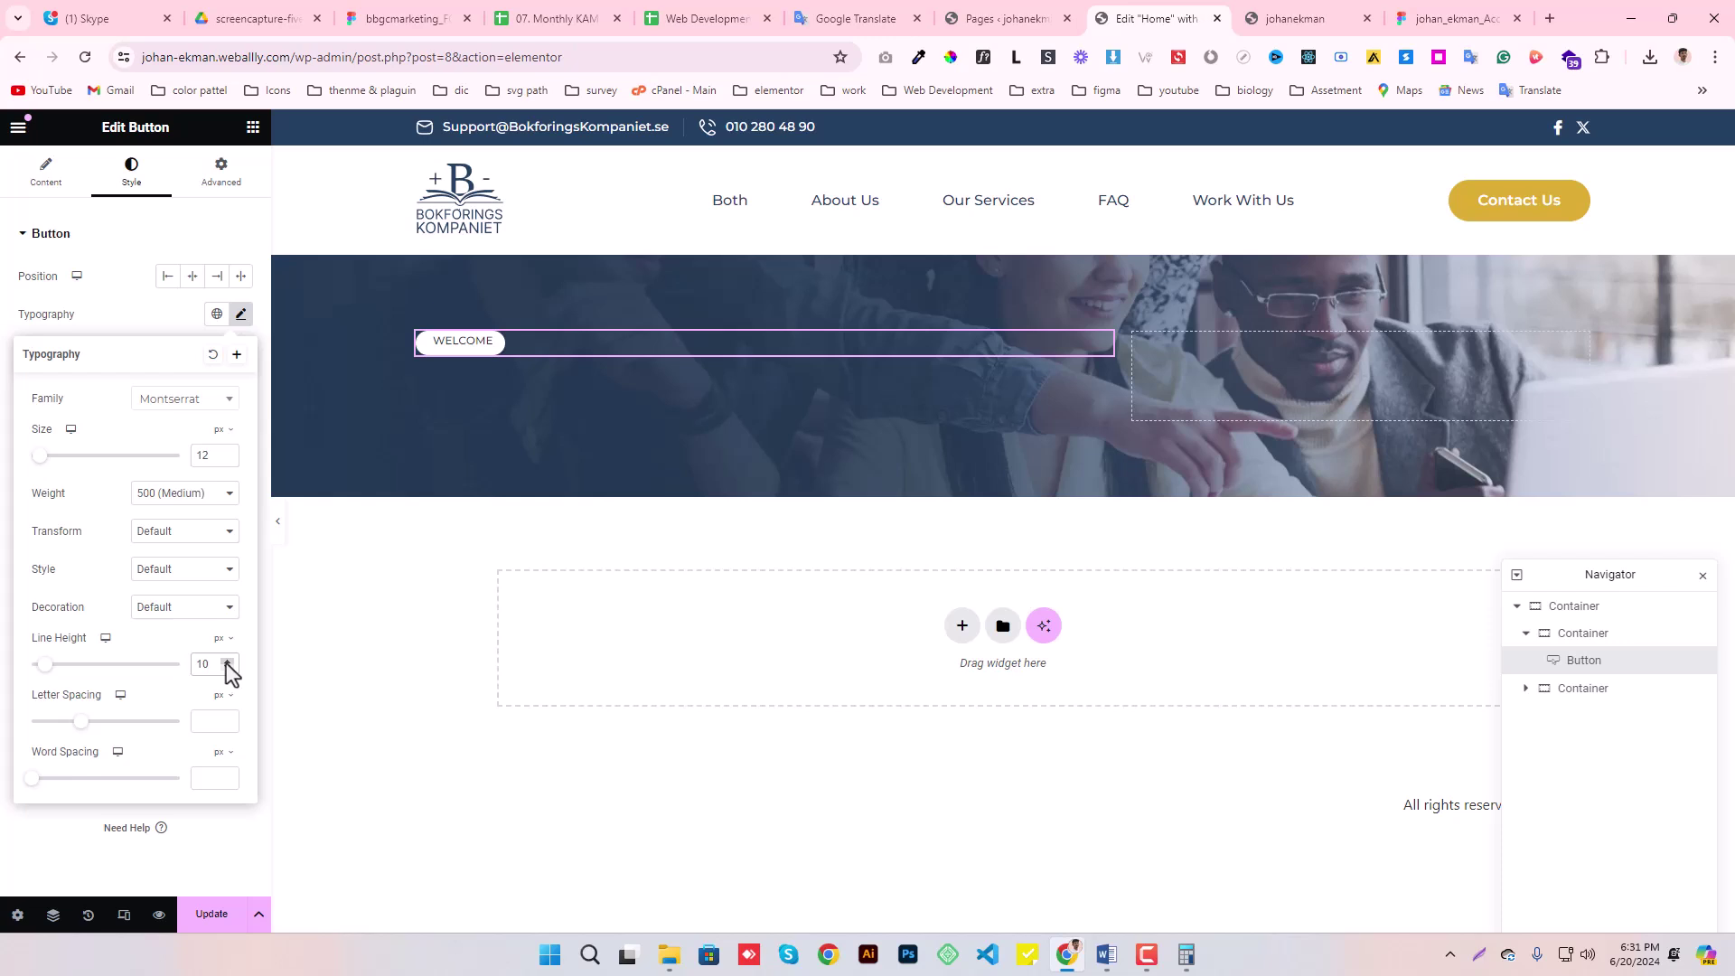
click(227, 662)
click(228, 662)
click(228, 668)
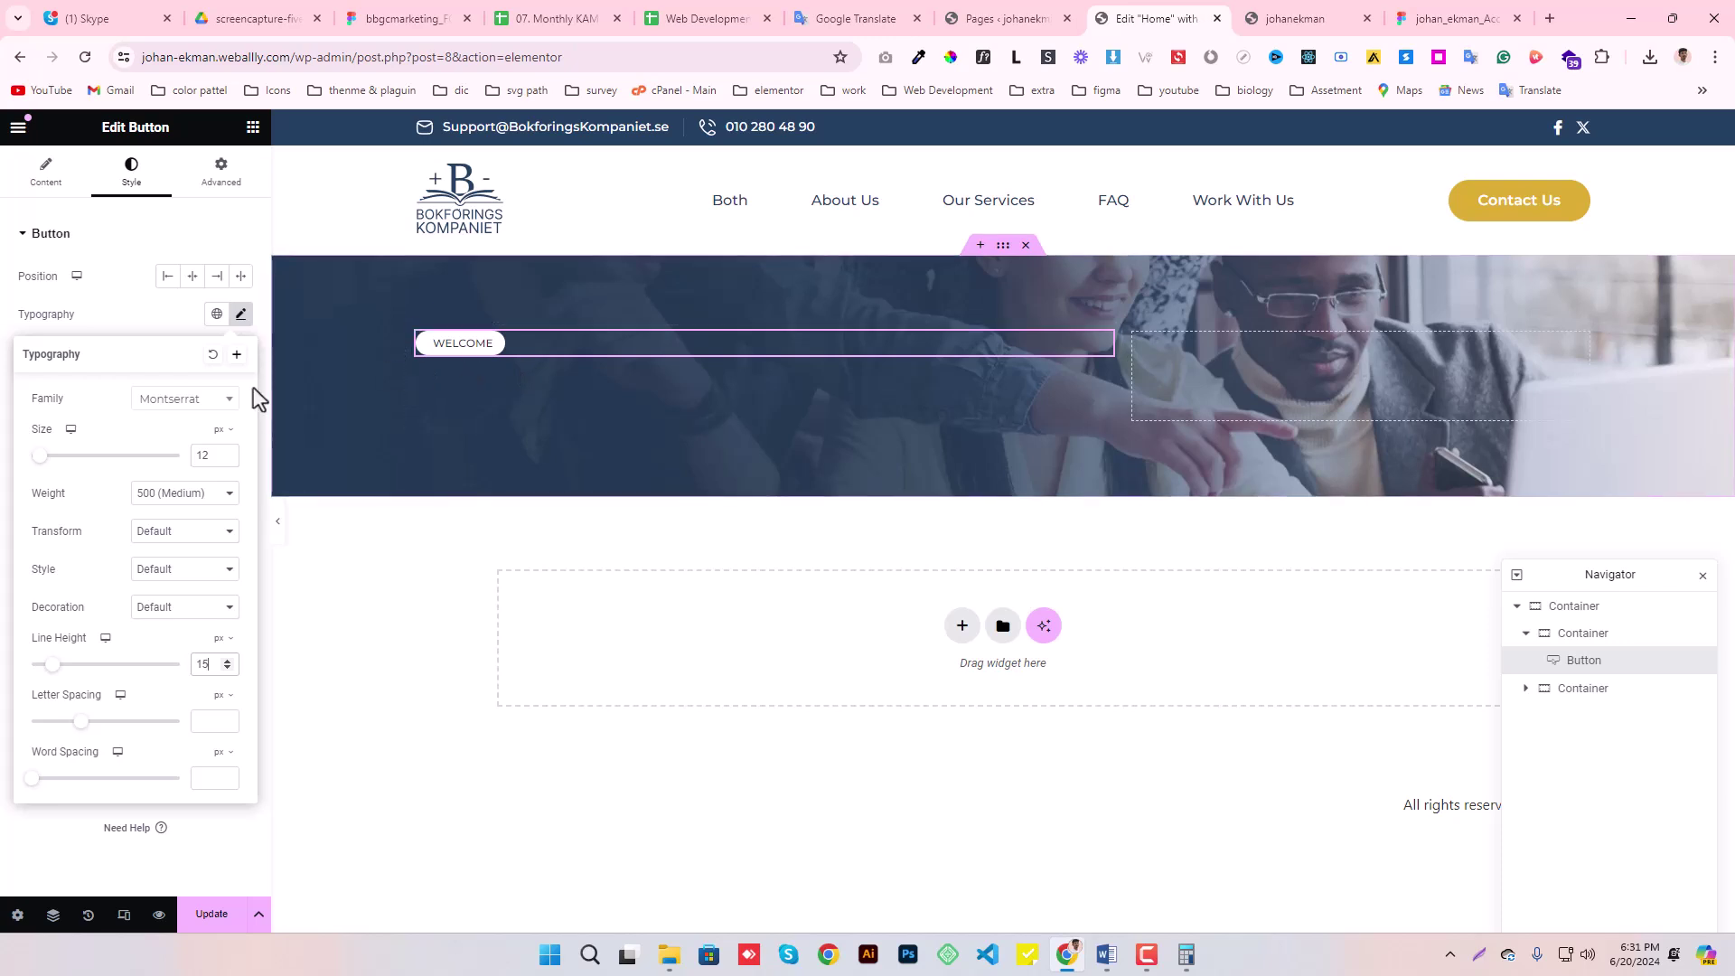
click(244, 315)
click(199, 913)
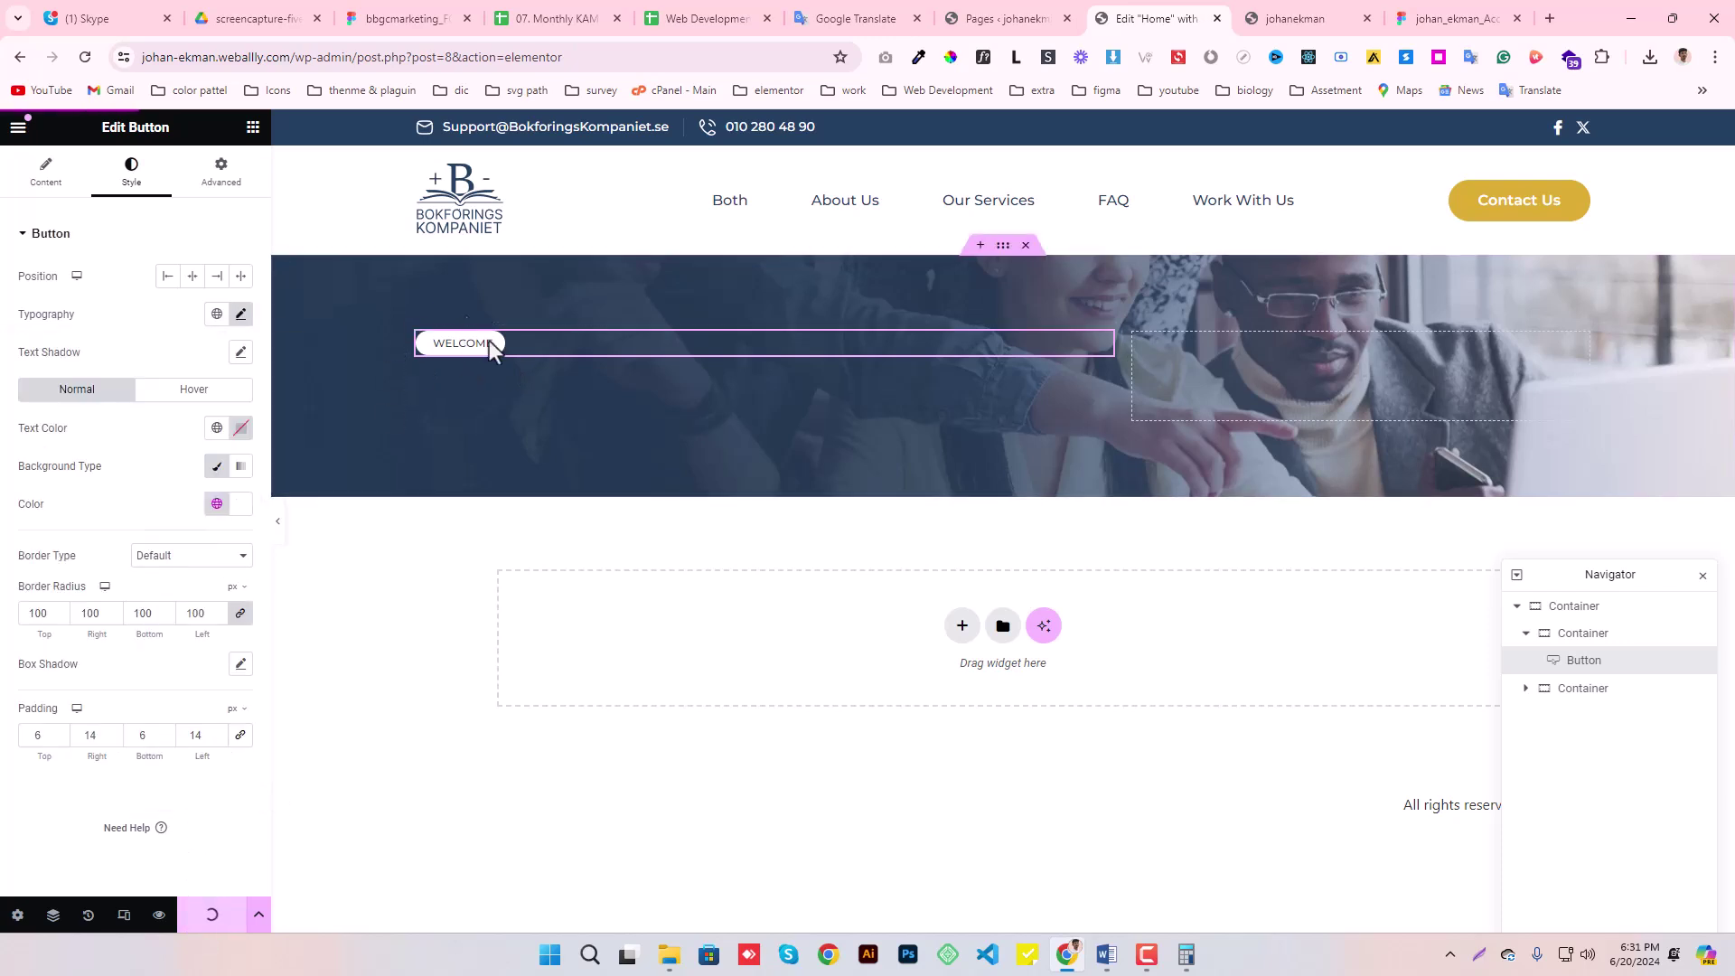
- Set the WELCOME button's font weight to 600 (Semi Bold) and update the page
click(240, 316)
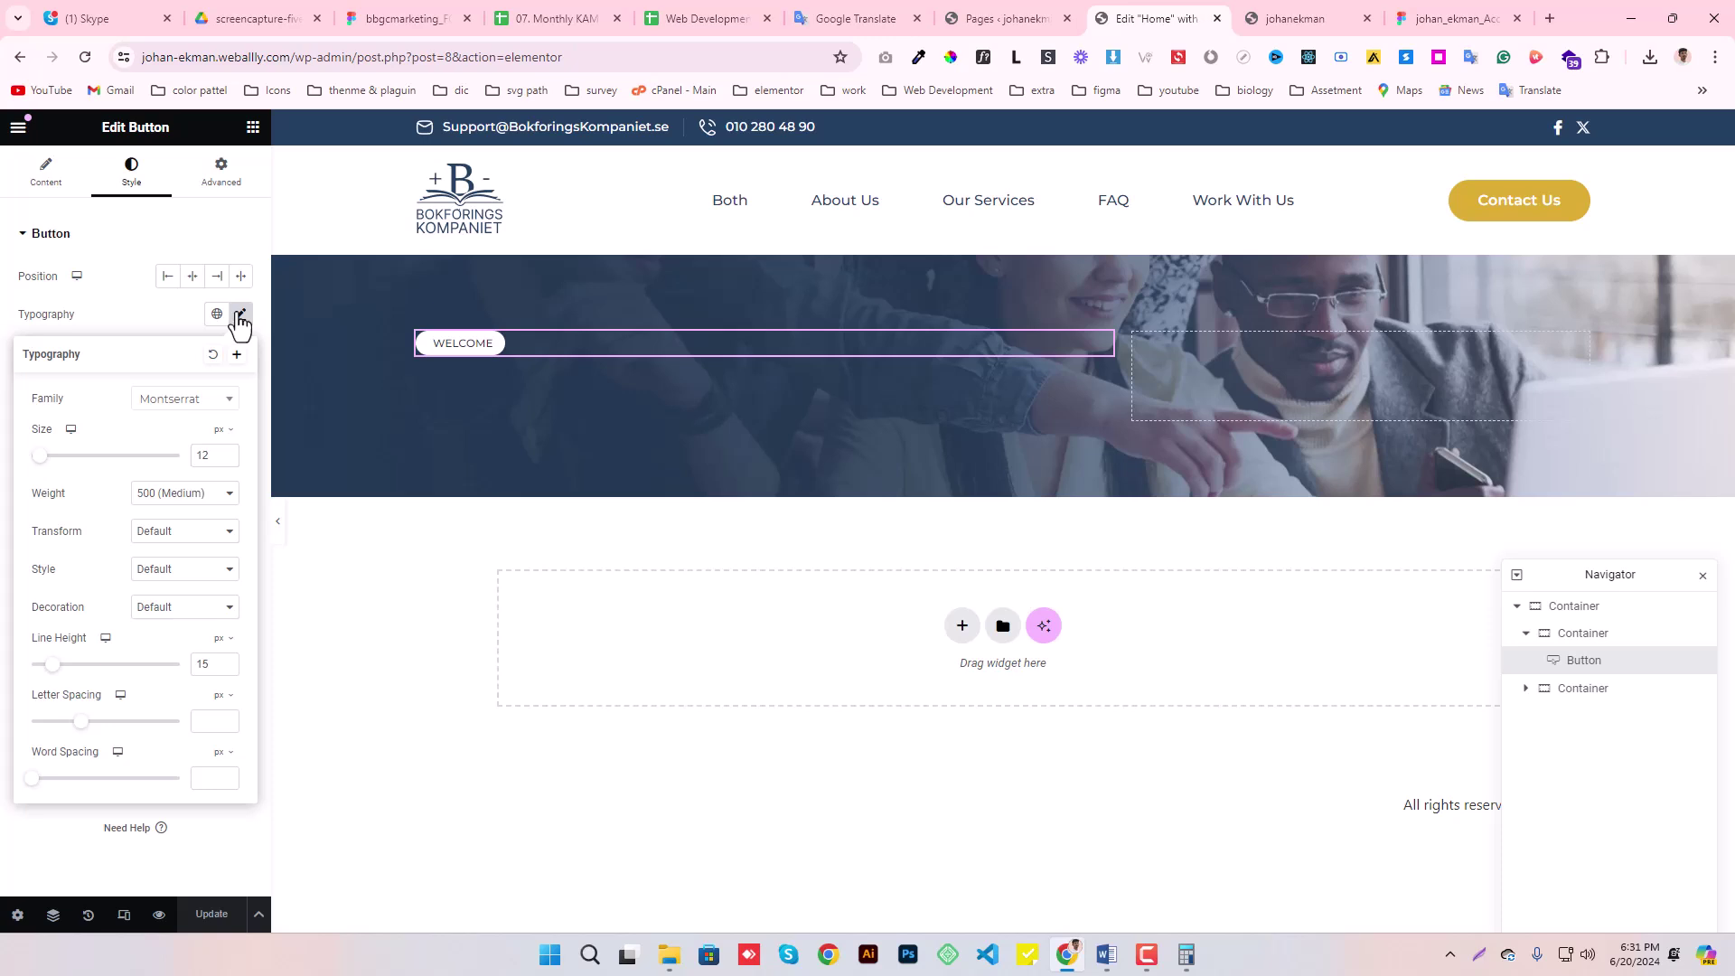
click(241, 316)
click(241, 316)
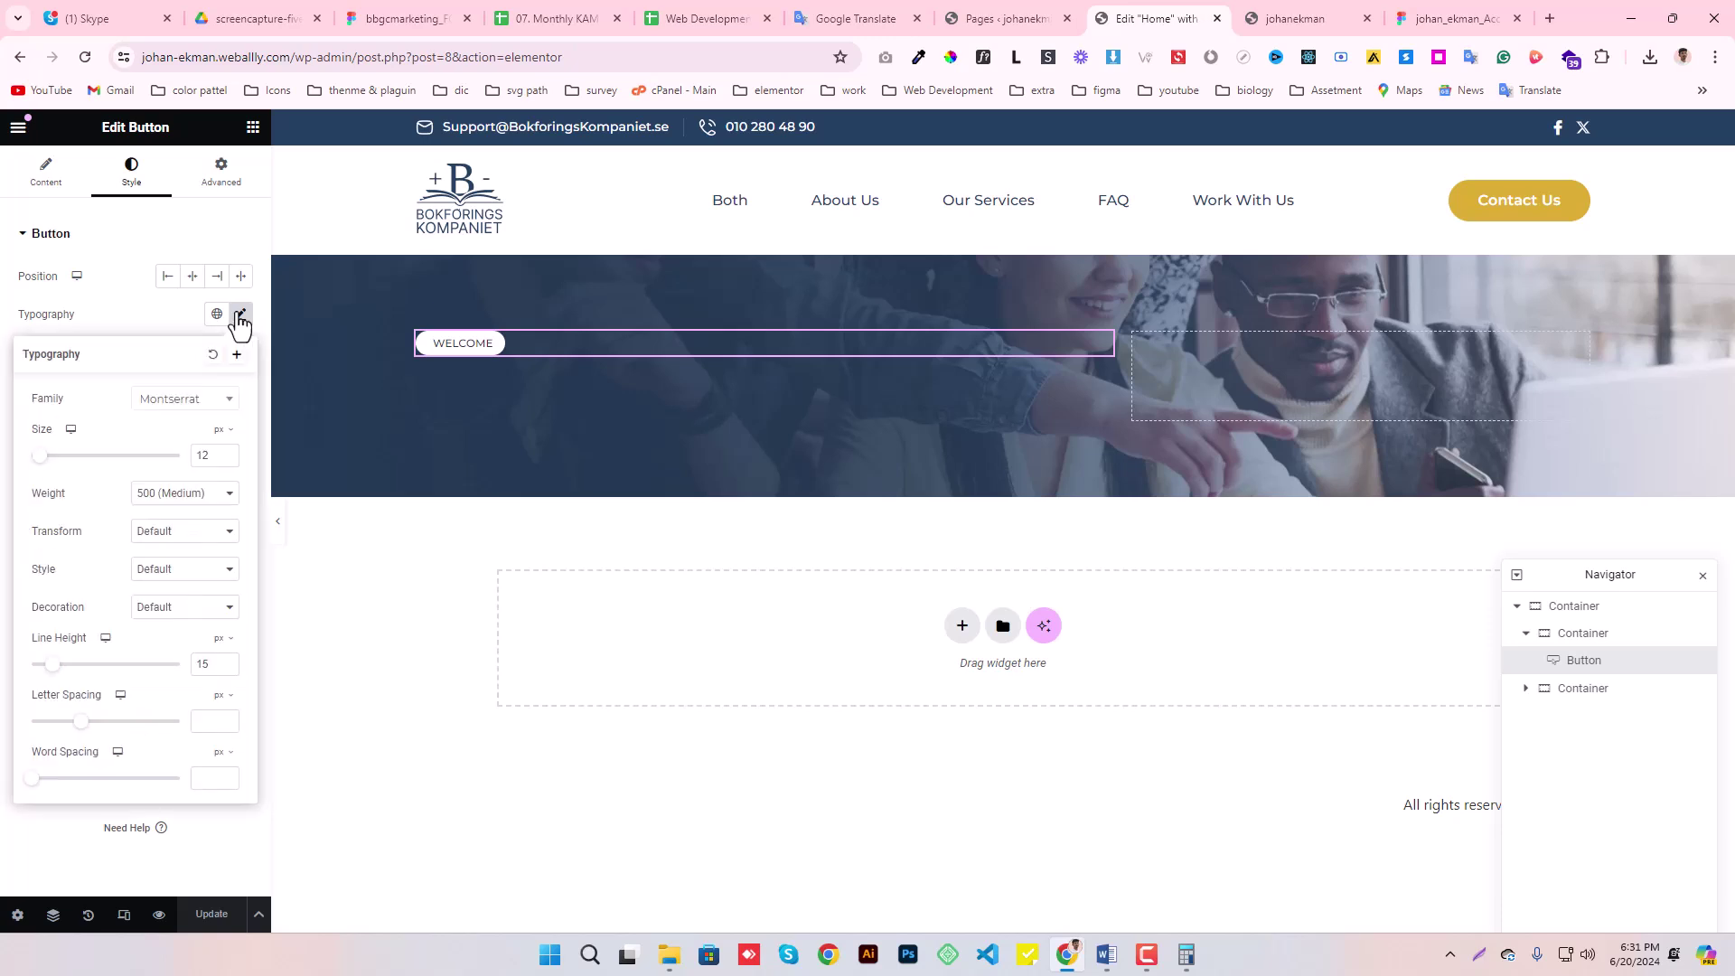
click(185, 497)
click(180, 583)
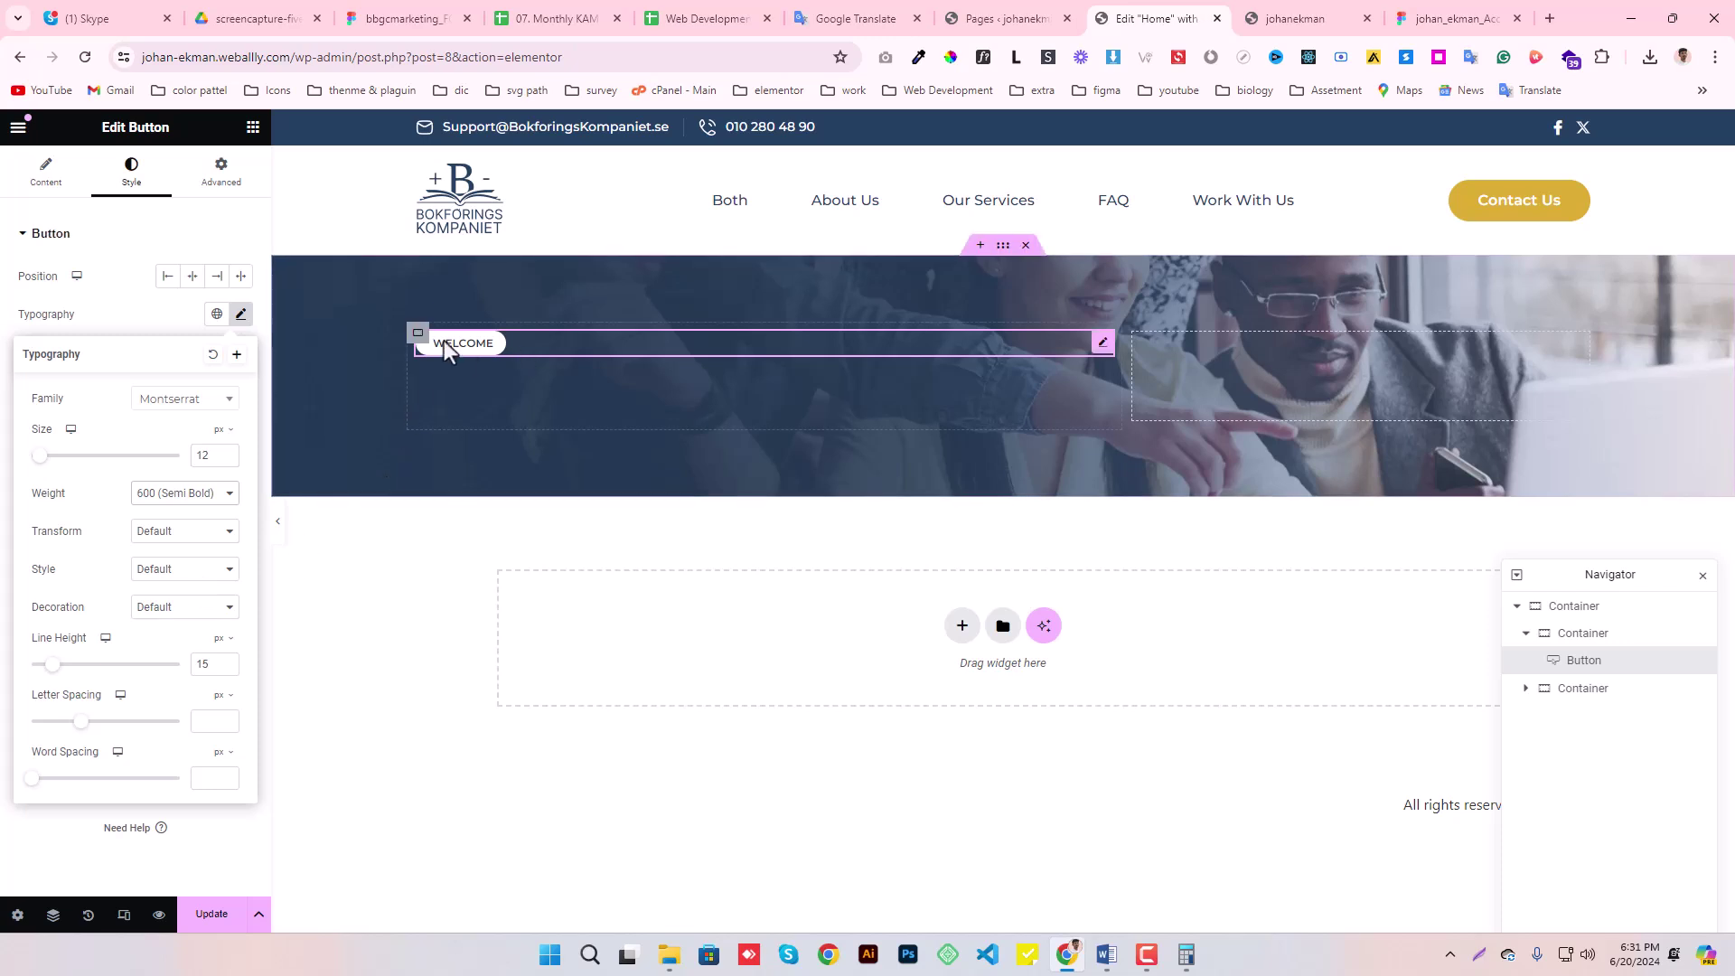
click(242, 315)
click(211, 915)
- Apply the global Cello-800 color to the WELCOME button's text and update the page
click(217, 428)
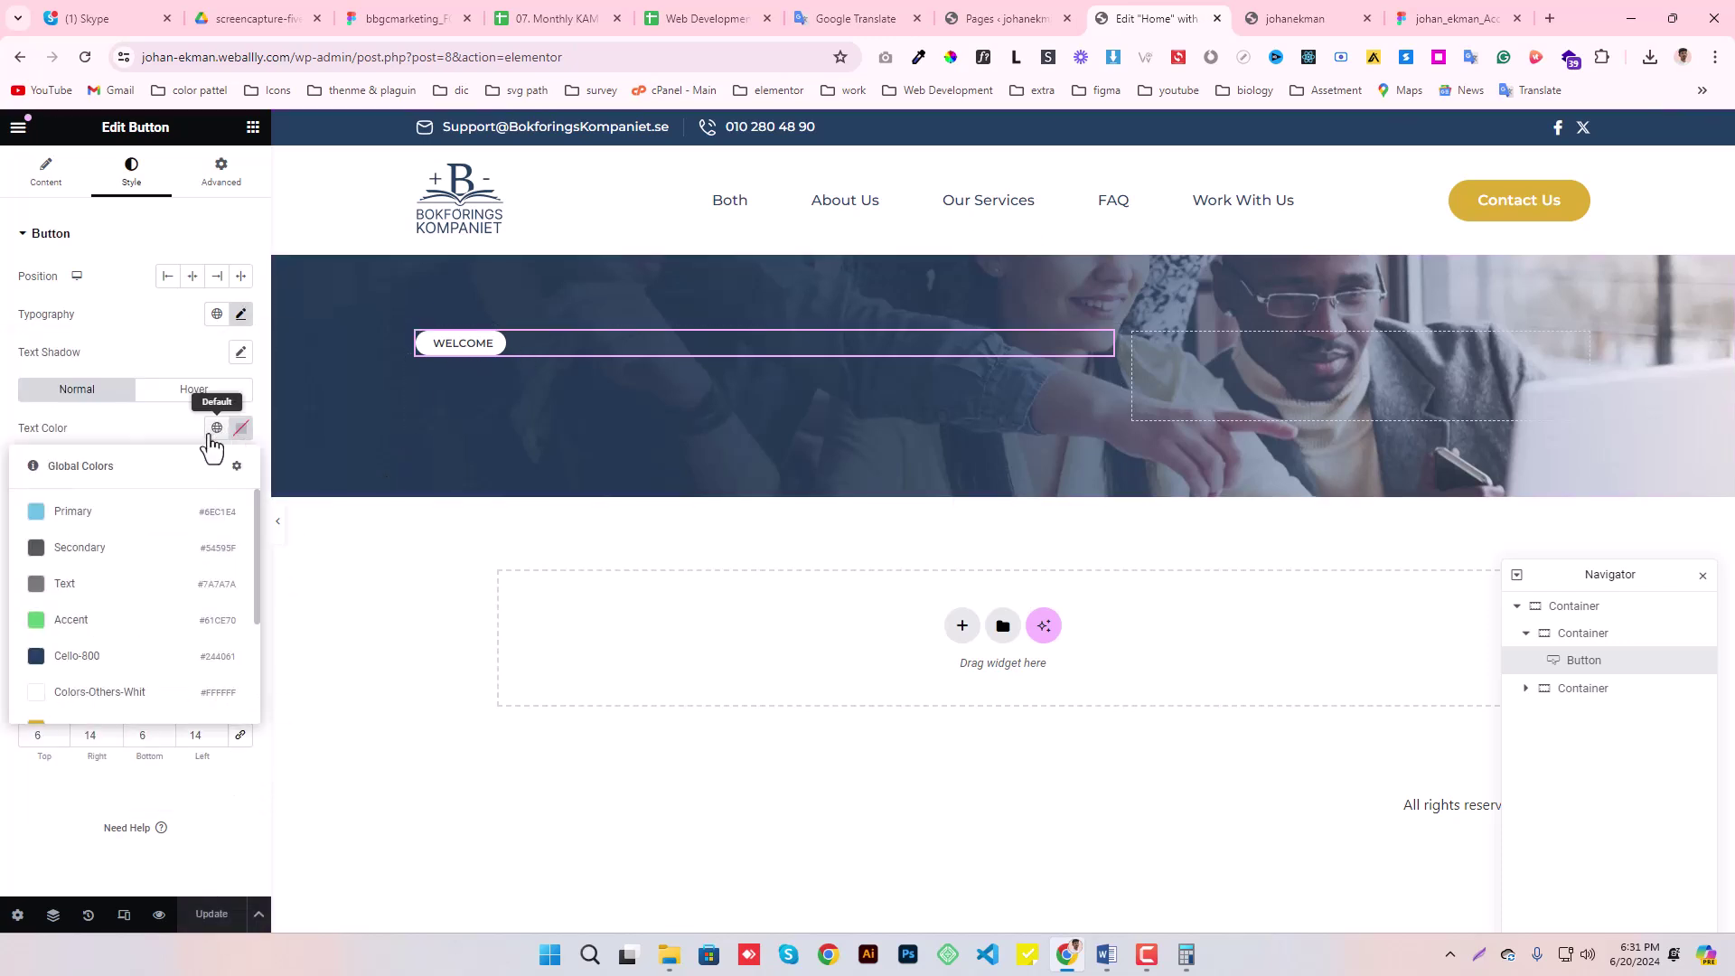
click(81, 667)
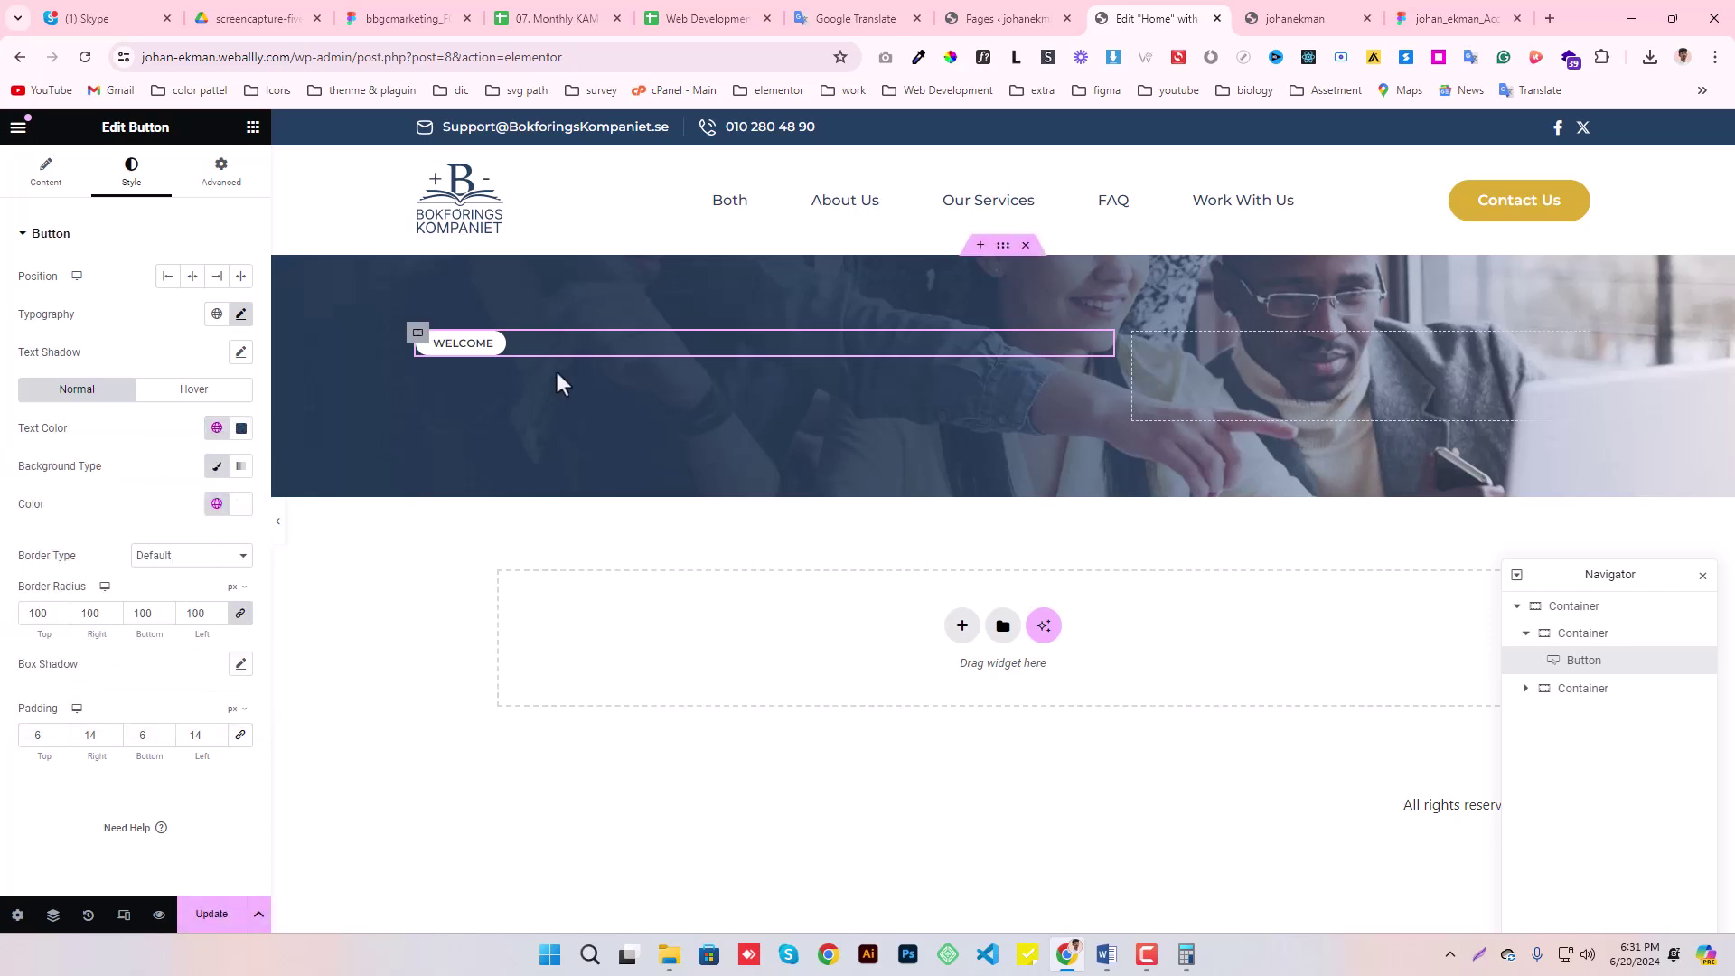
click(220, 929)
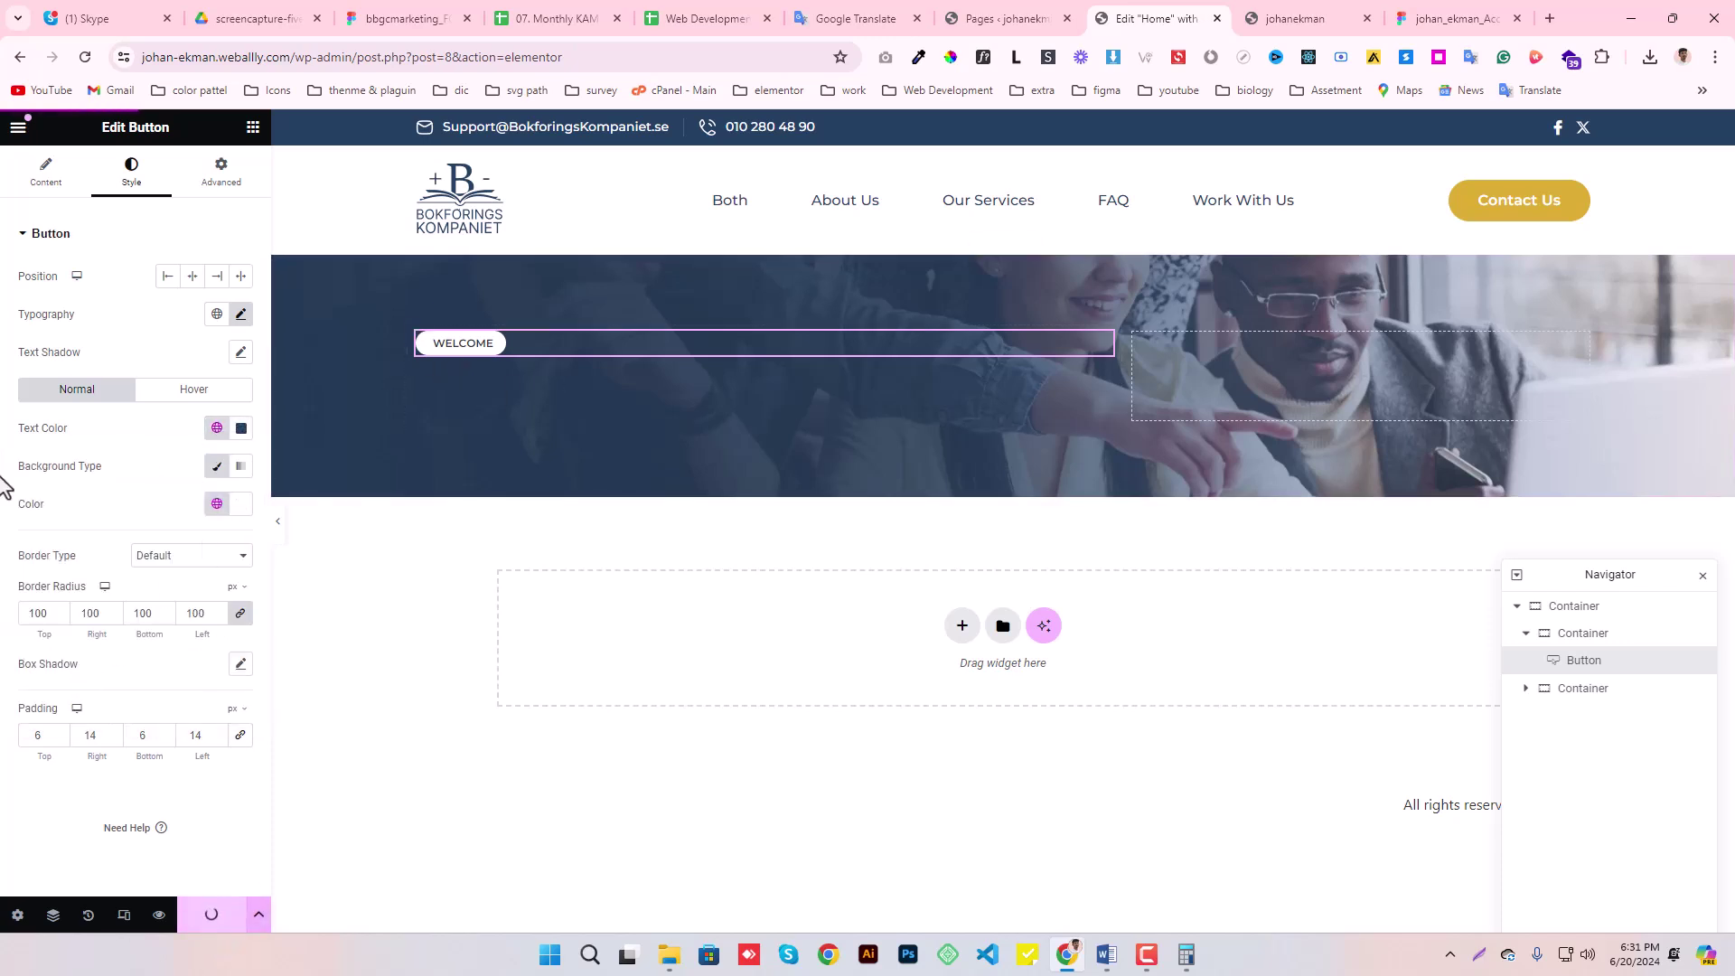
- Add a Heading widget below the WELCOME button and copy the tagline starting "WE TAKE CARE OF EVERYTHING!" from the Figma hero
click(253, 128)
drag(73, 547, 624, 360)
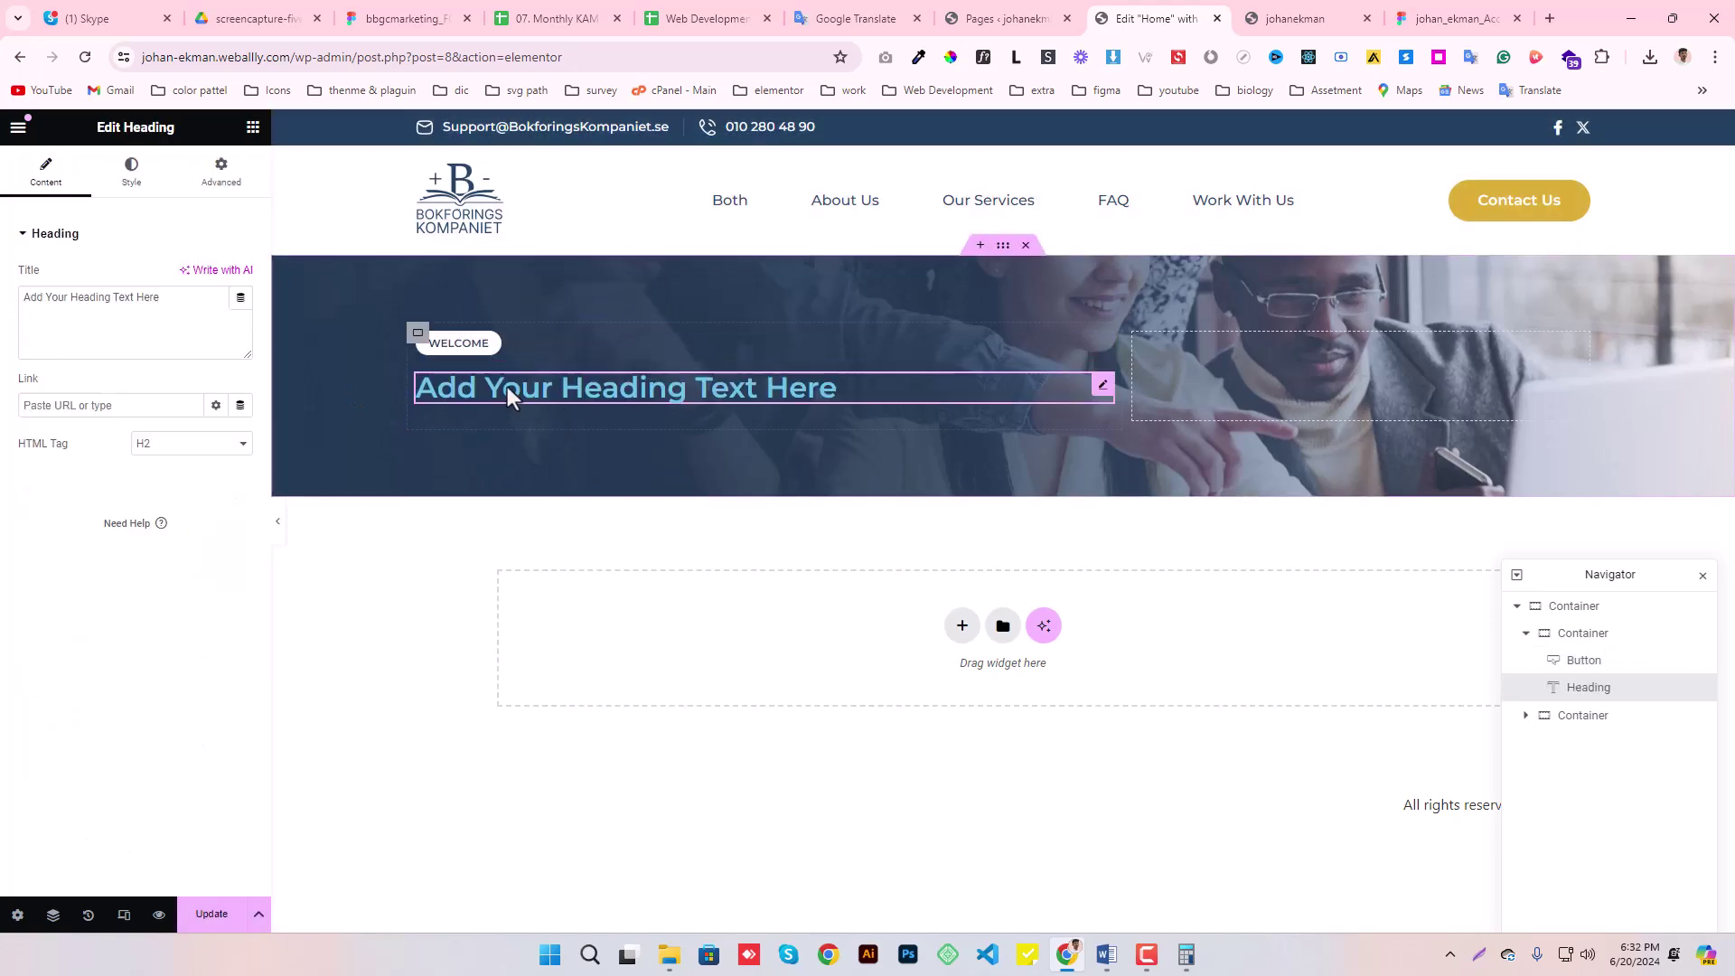
click(1446, 18)
triple_click(599, 475)
key(ctrl+c)
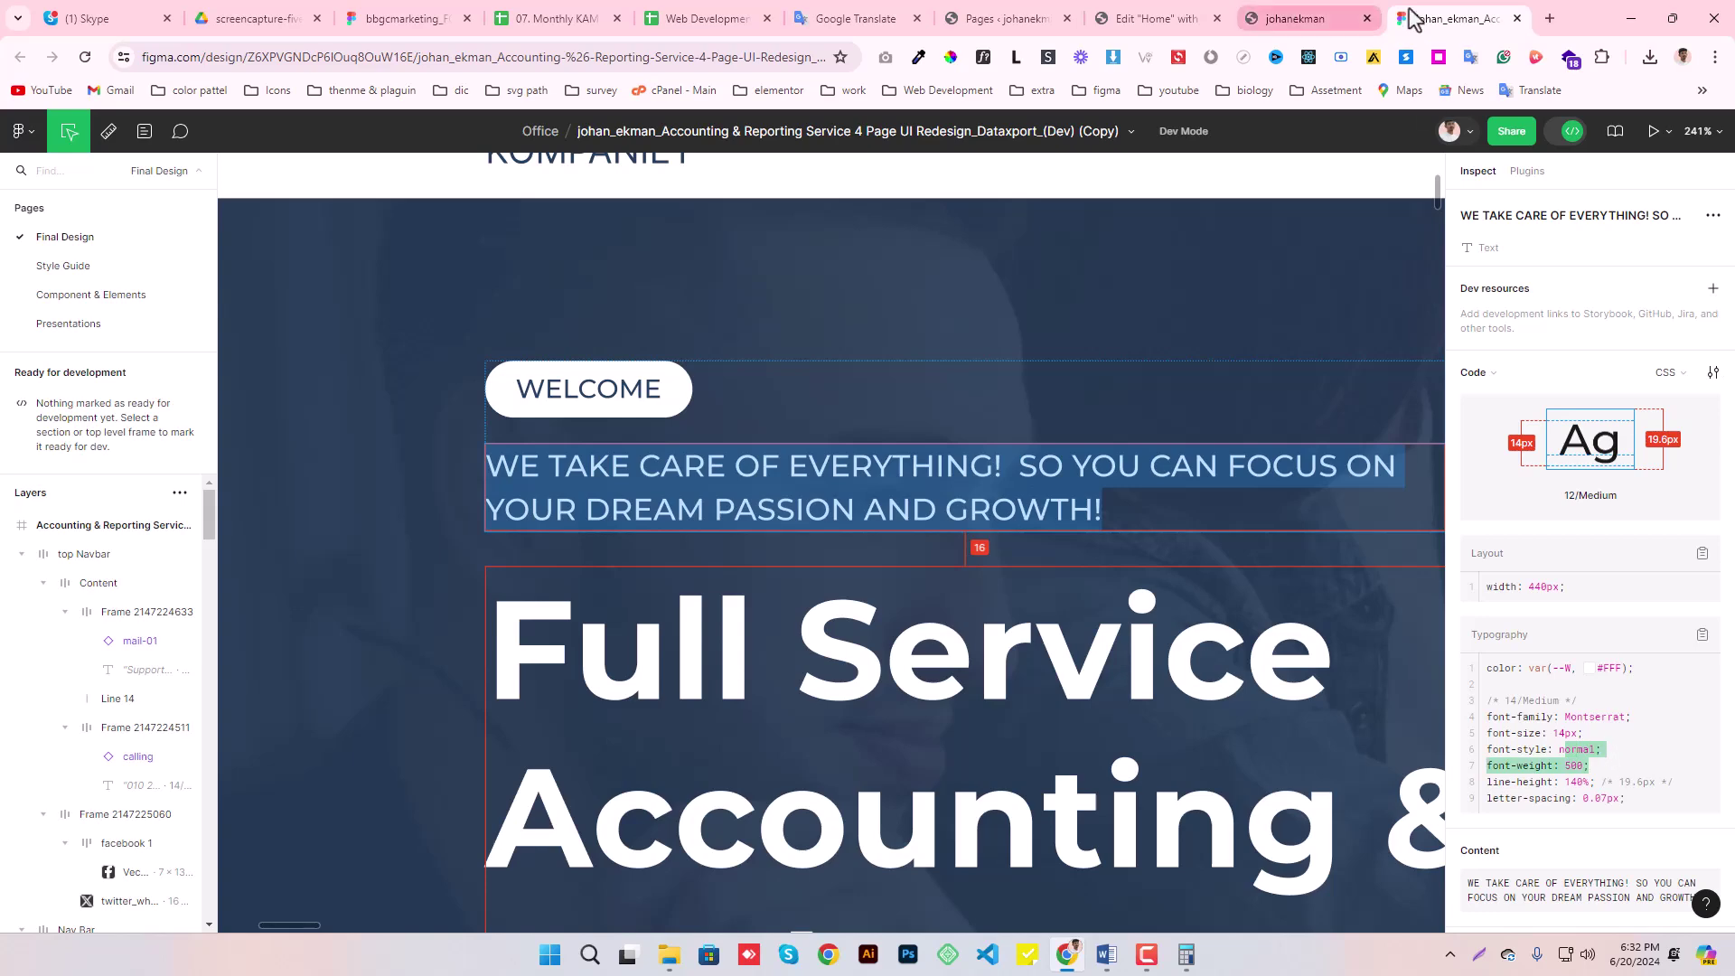
- Back in Elementor, set the new heading's HTML tag to H5 and replace its title with the copied tagline
click(1157, 18)
click(171, 443)
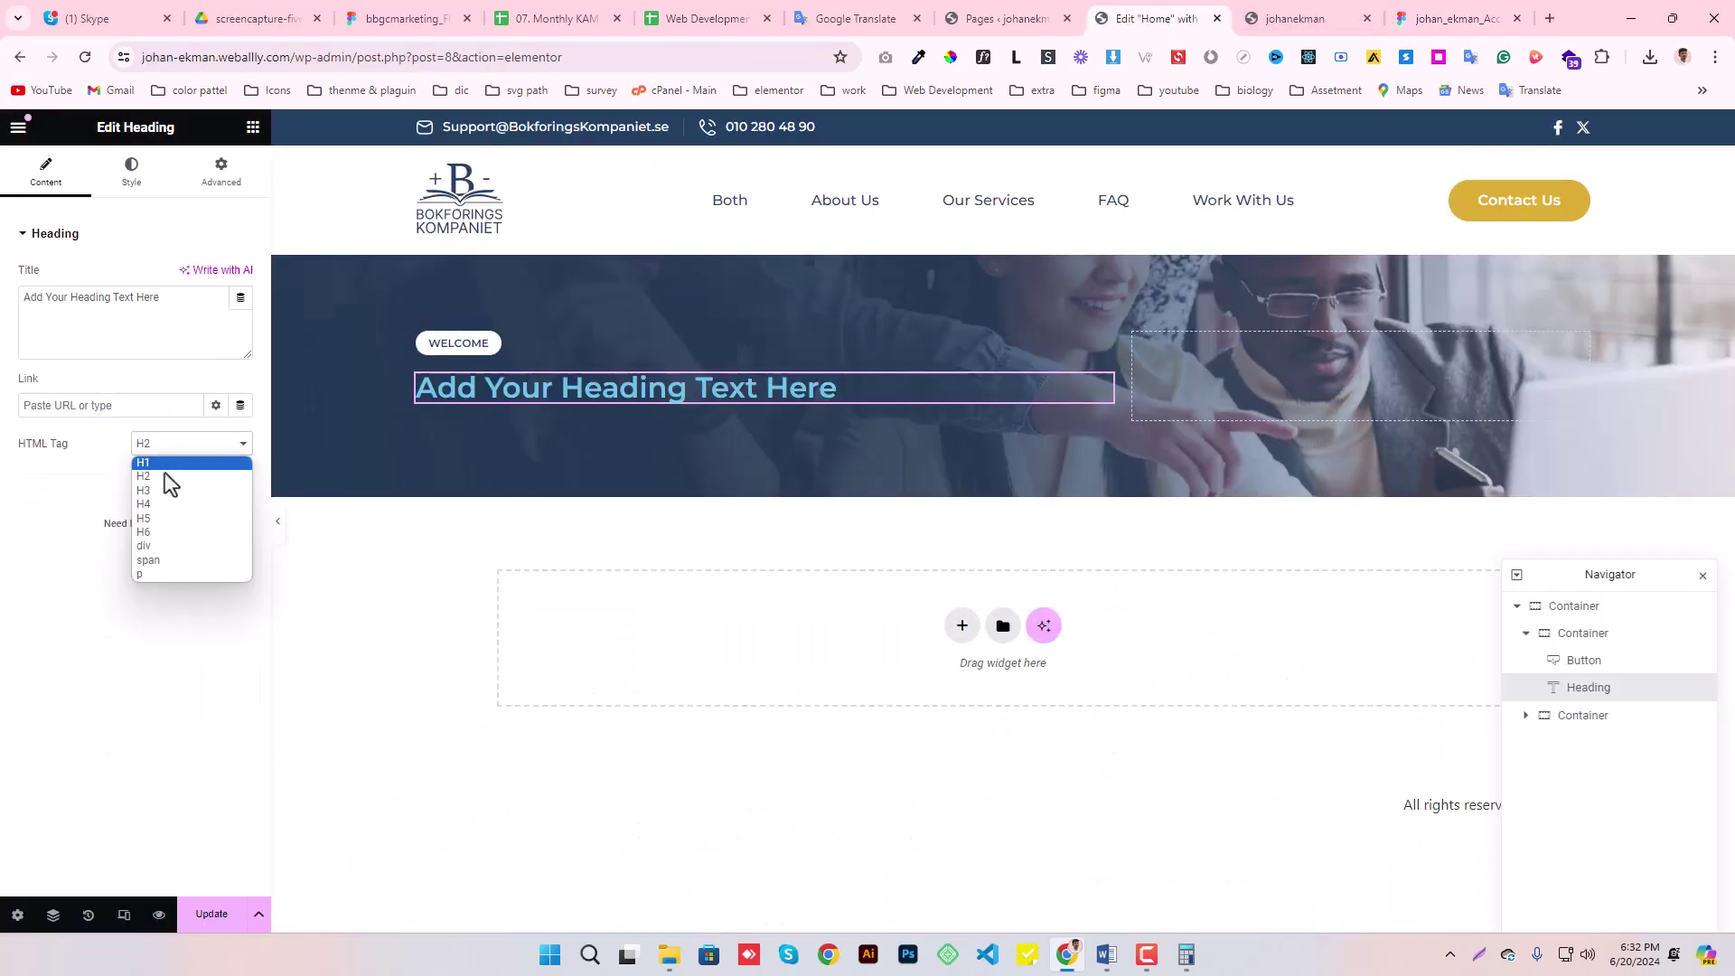
click(159, 533)
drag(170, 290, 7, 318)
key(ctrl+v)
- Apply the global Colors-Others-Whit color to the tagline heading's text
click(140, 185)
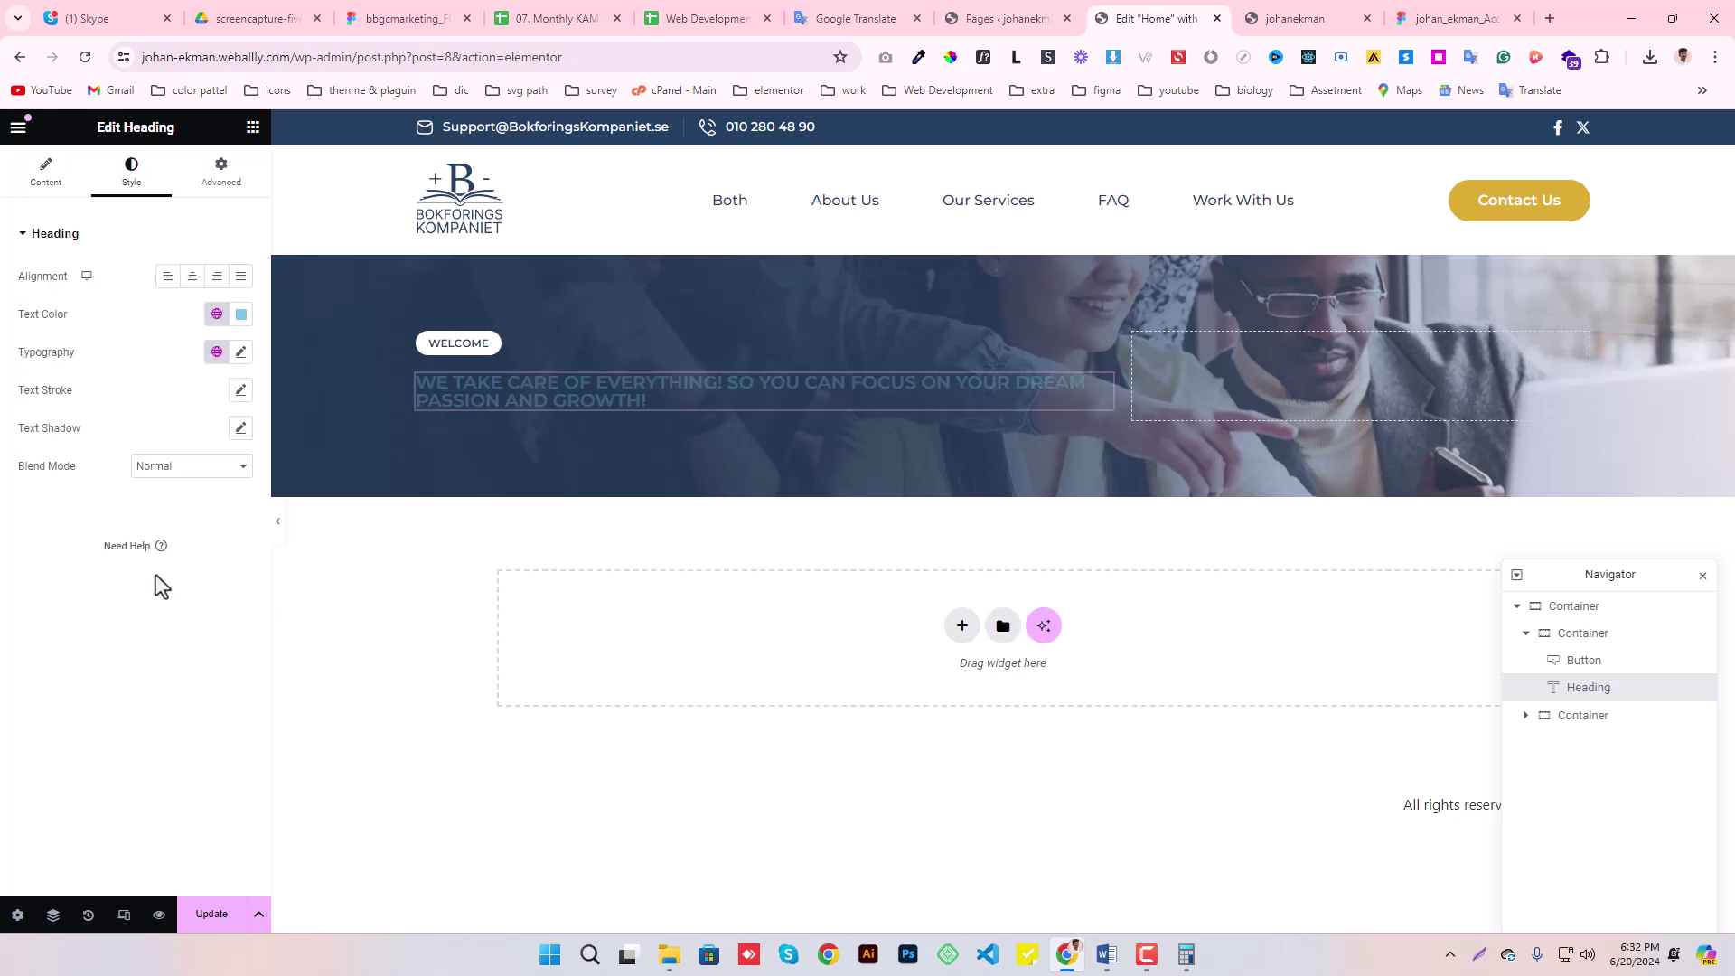
click(217, 313)
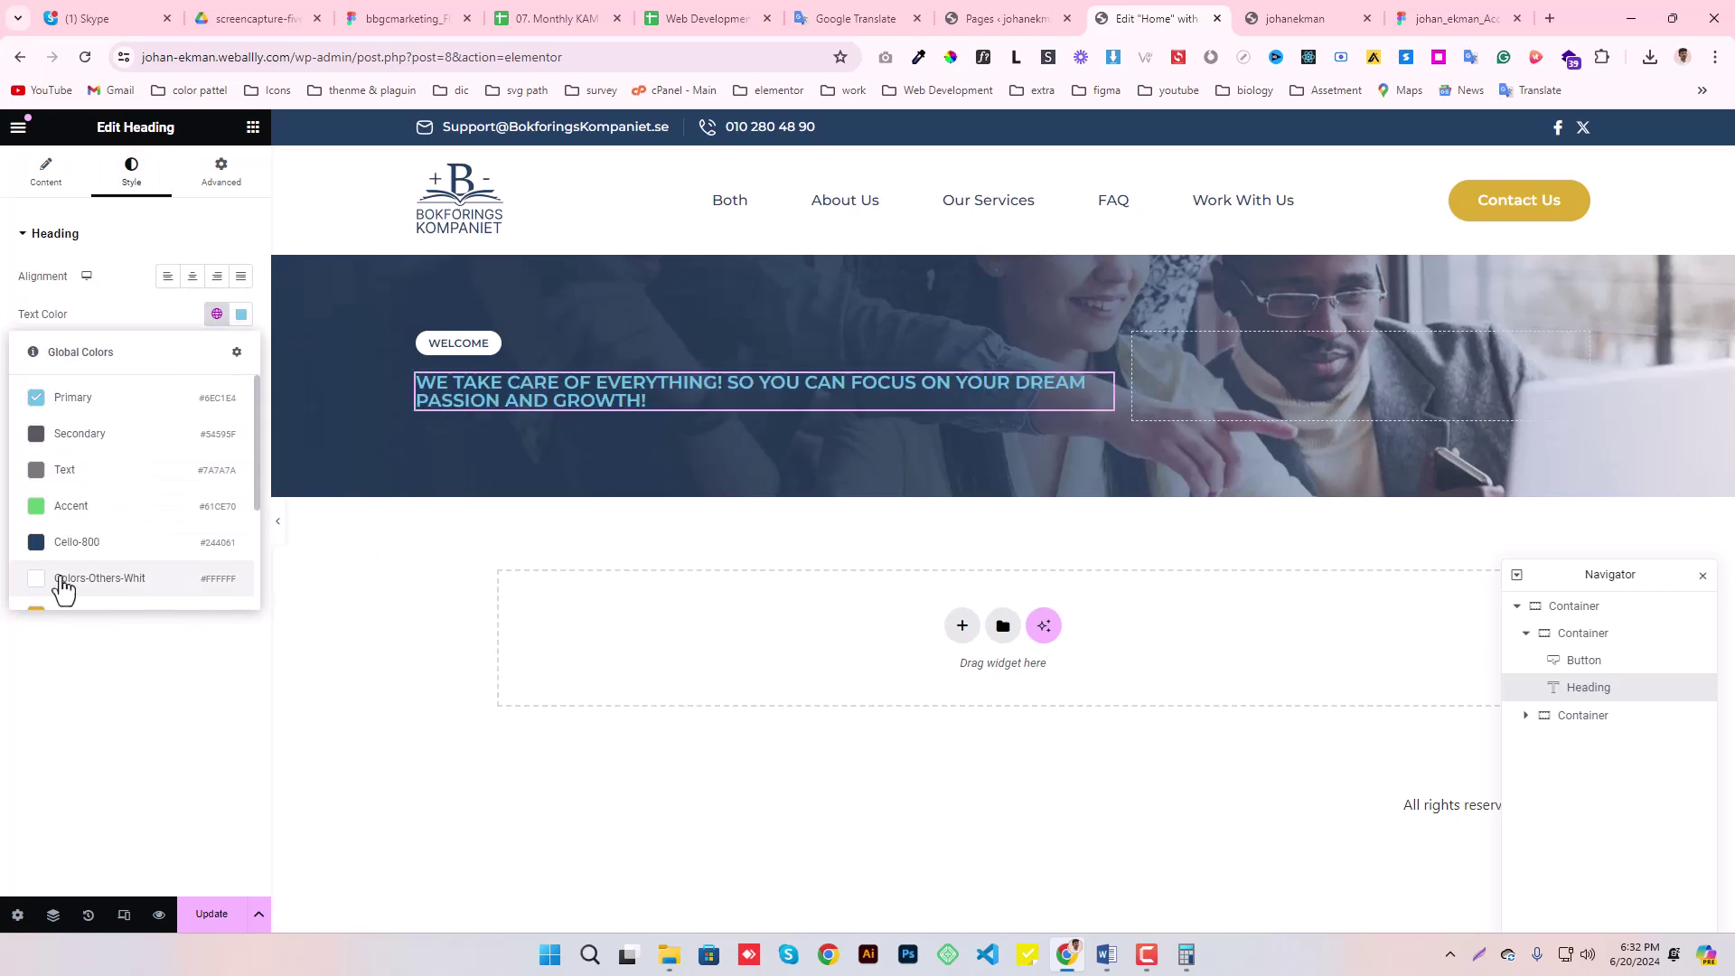
click(117, 590)
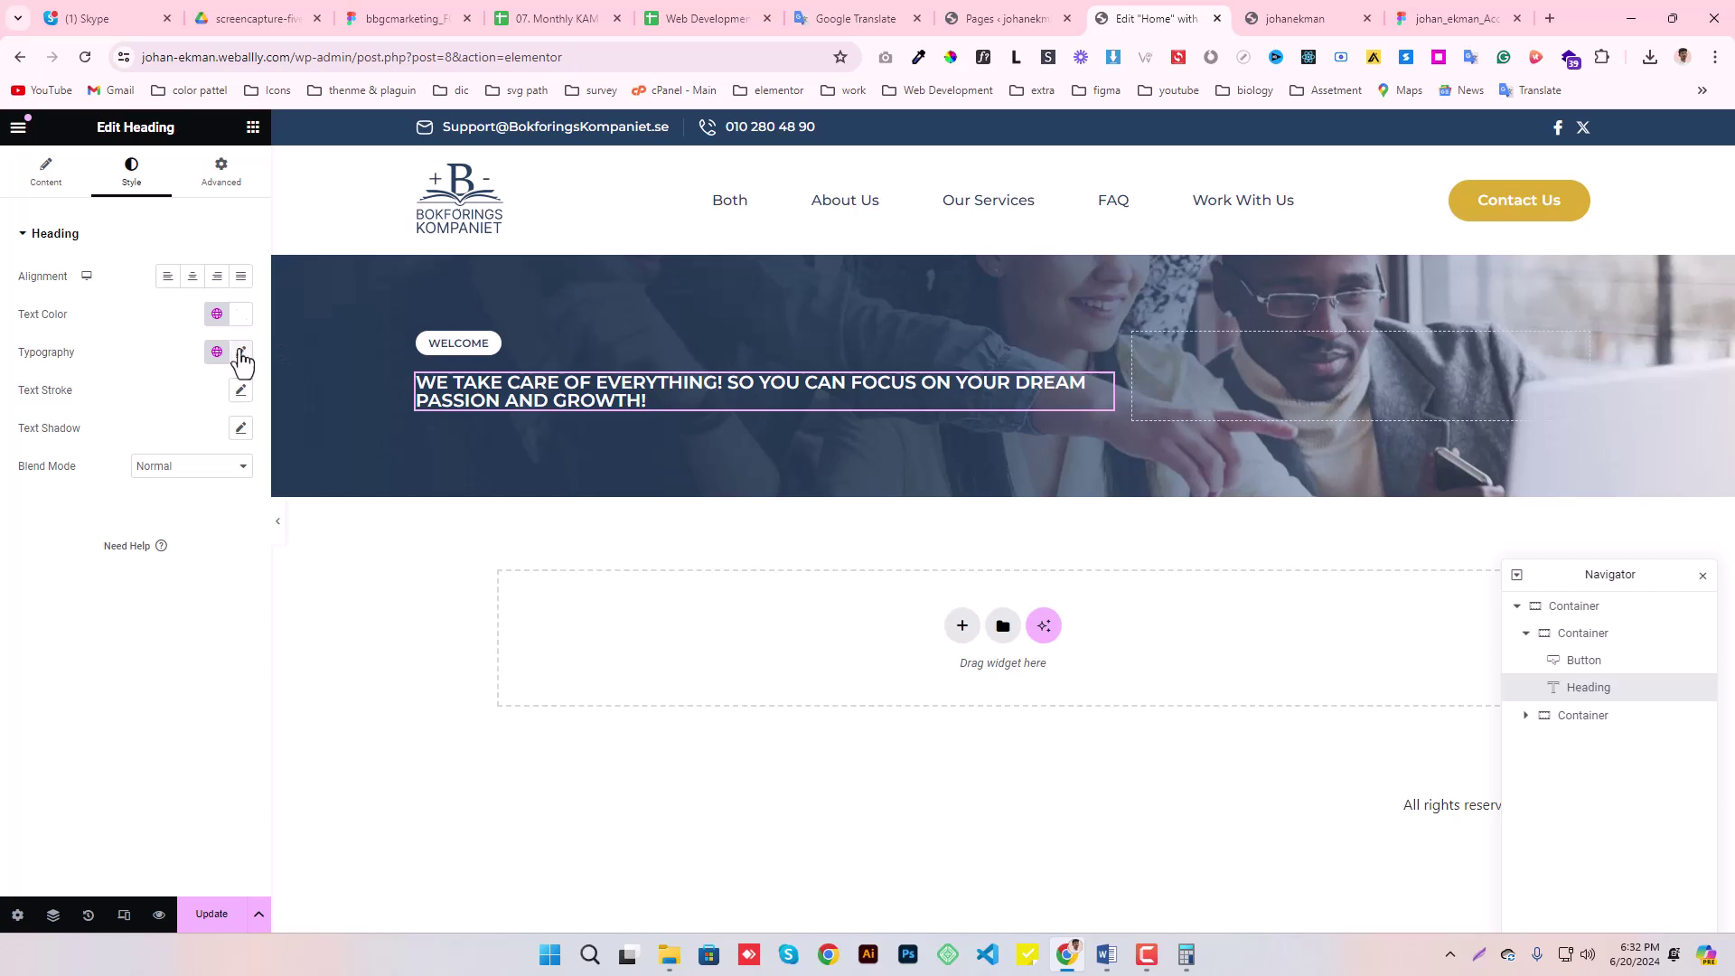
- Set the tagline heading's font size to 14 px and its weight to 500 (Medium)
click(240, 352)
click(193, 494)
text(14)
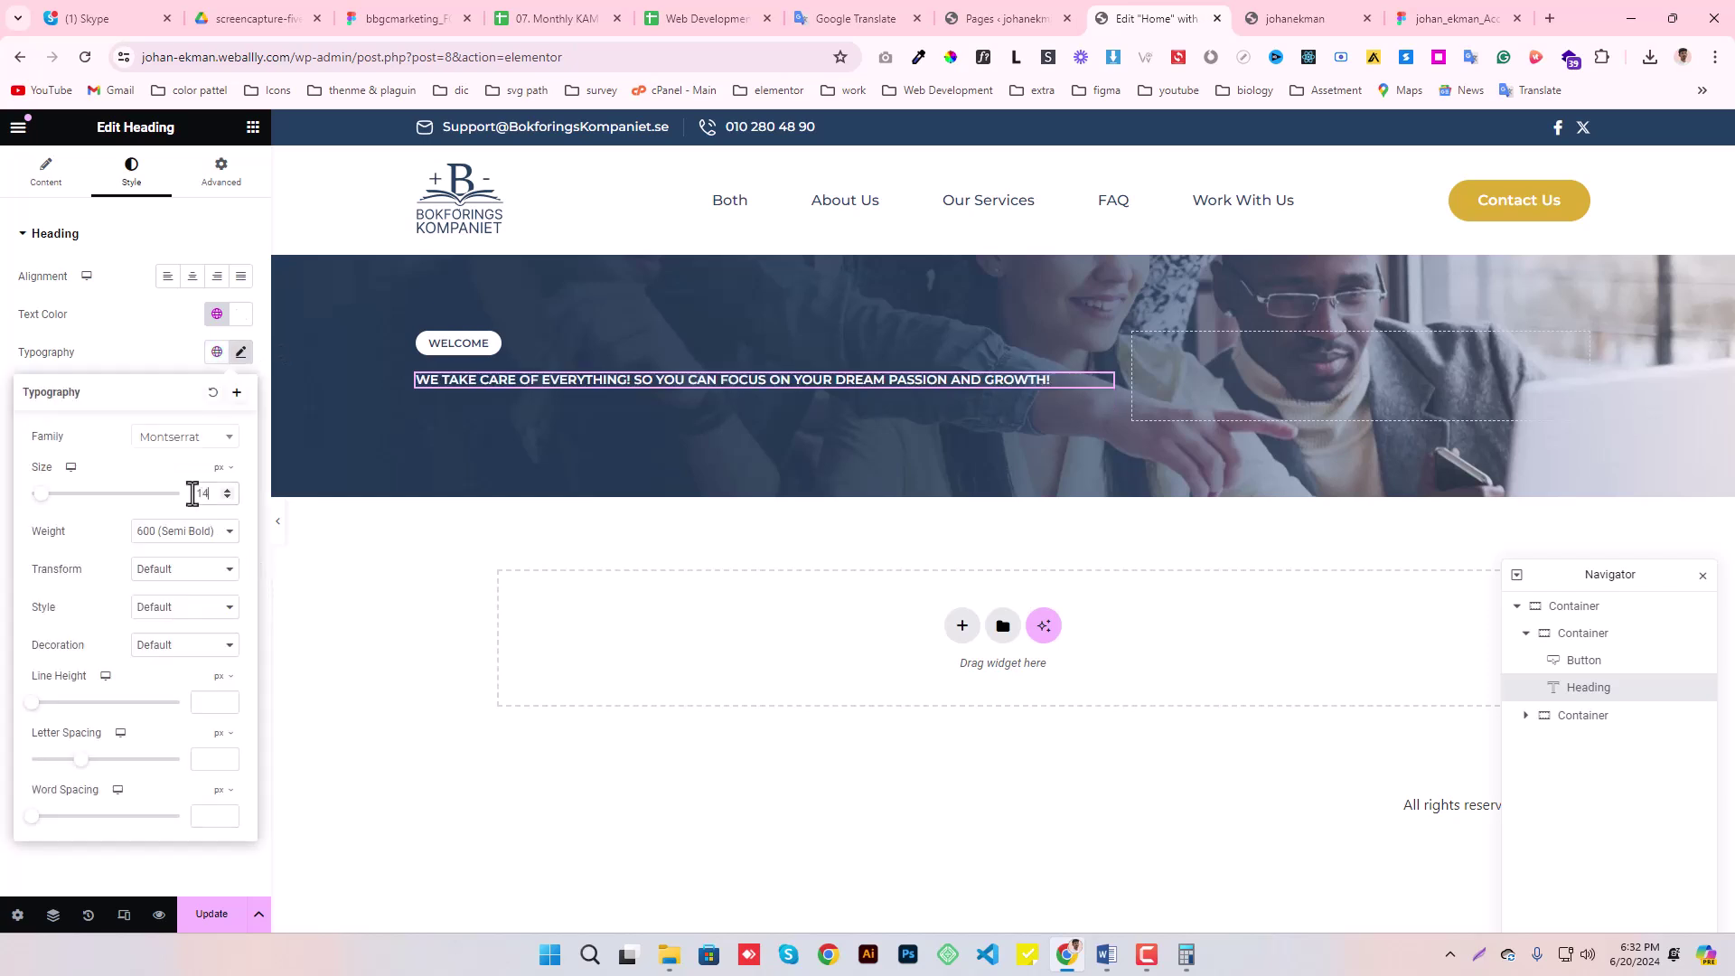
click(192, 533)
click(170, 605)
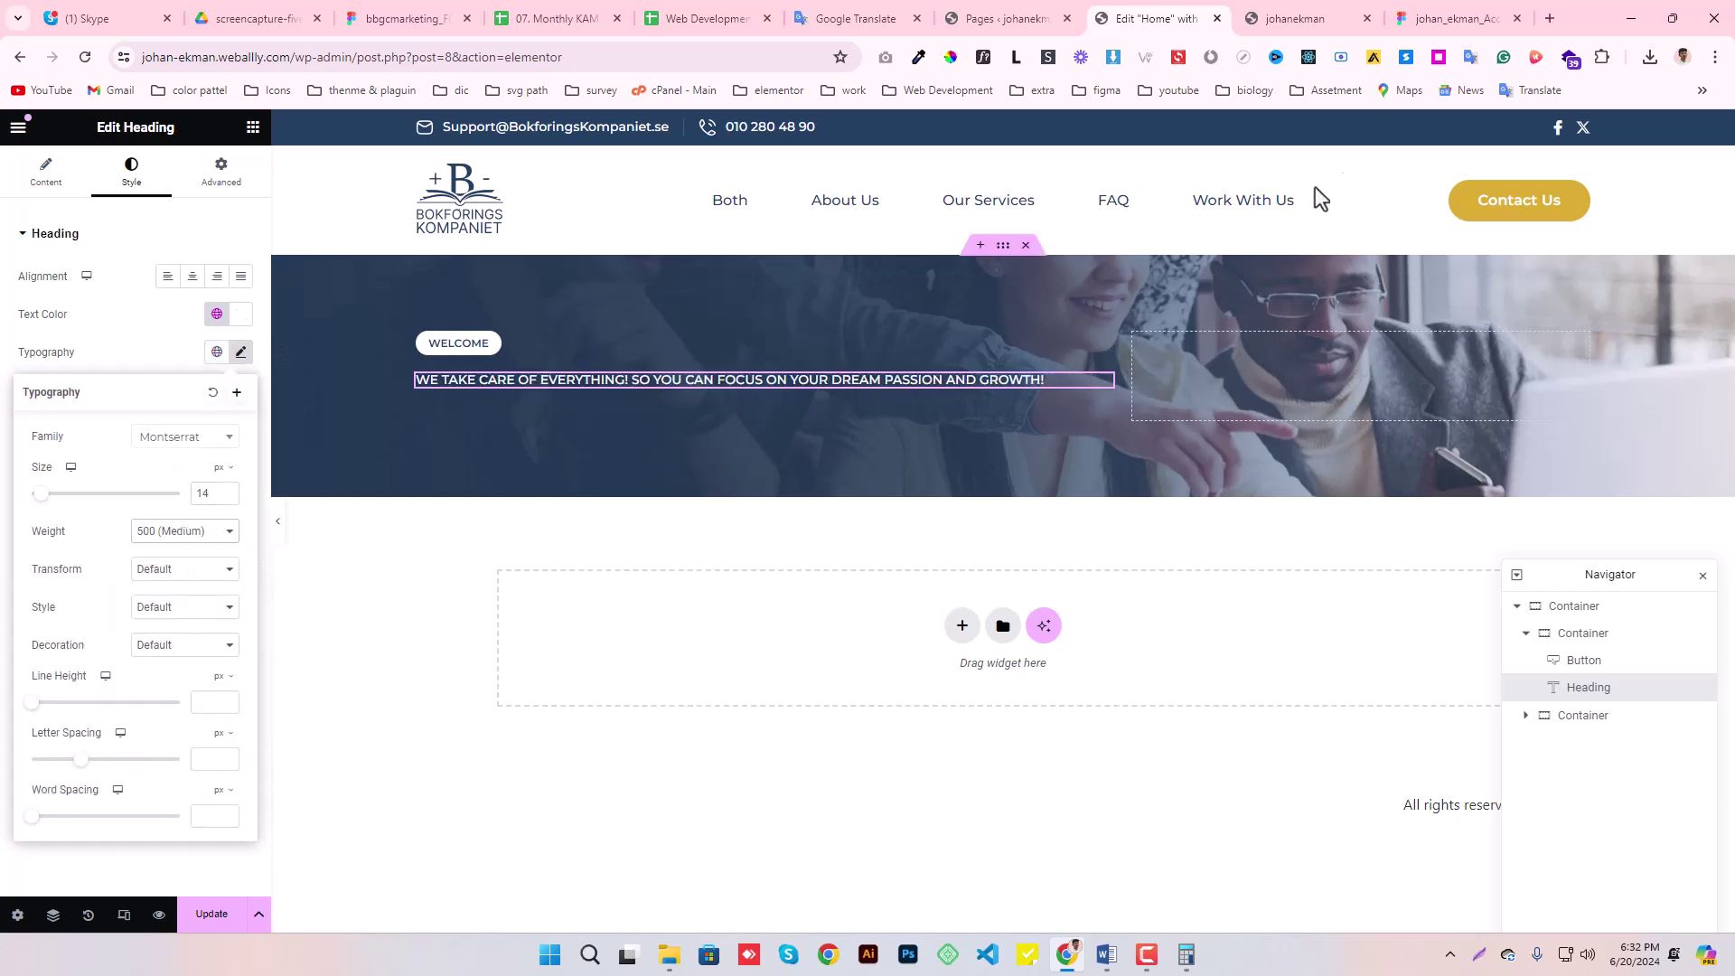
- Check the tagline's line height in Figma and set the heading's line height to 19.6 px
click(1455, 18)
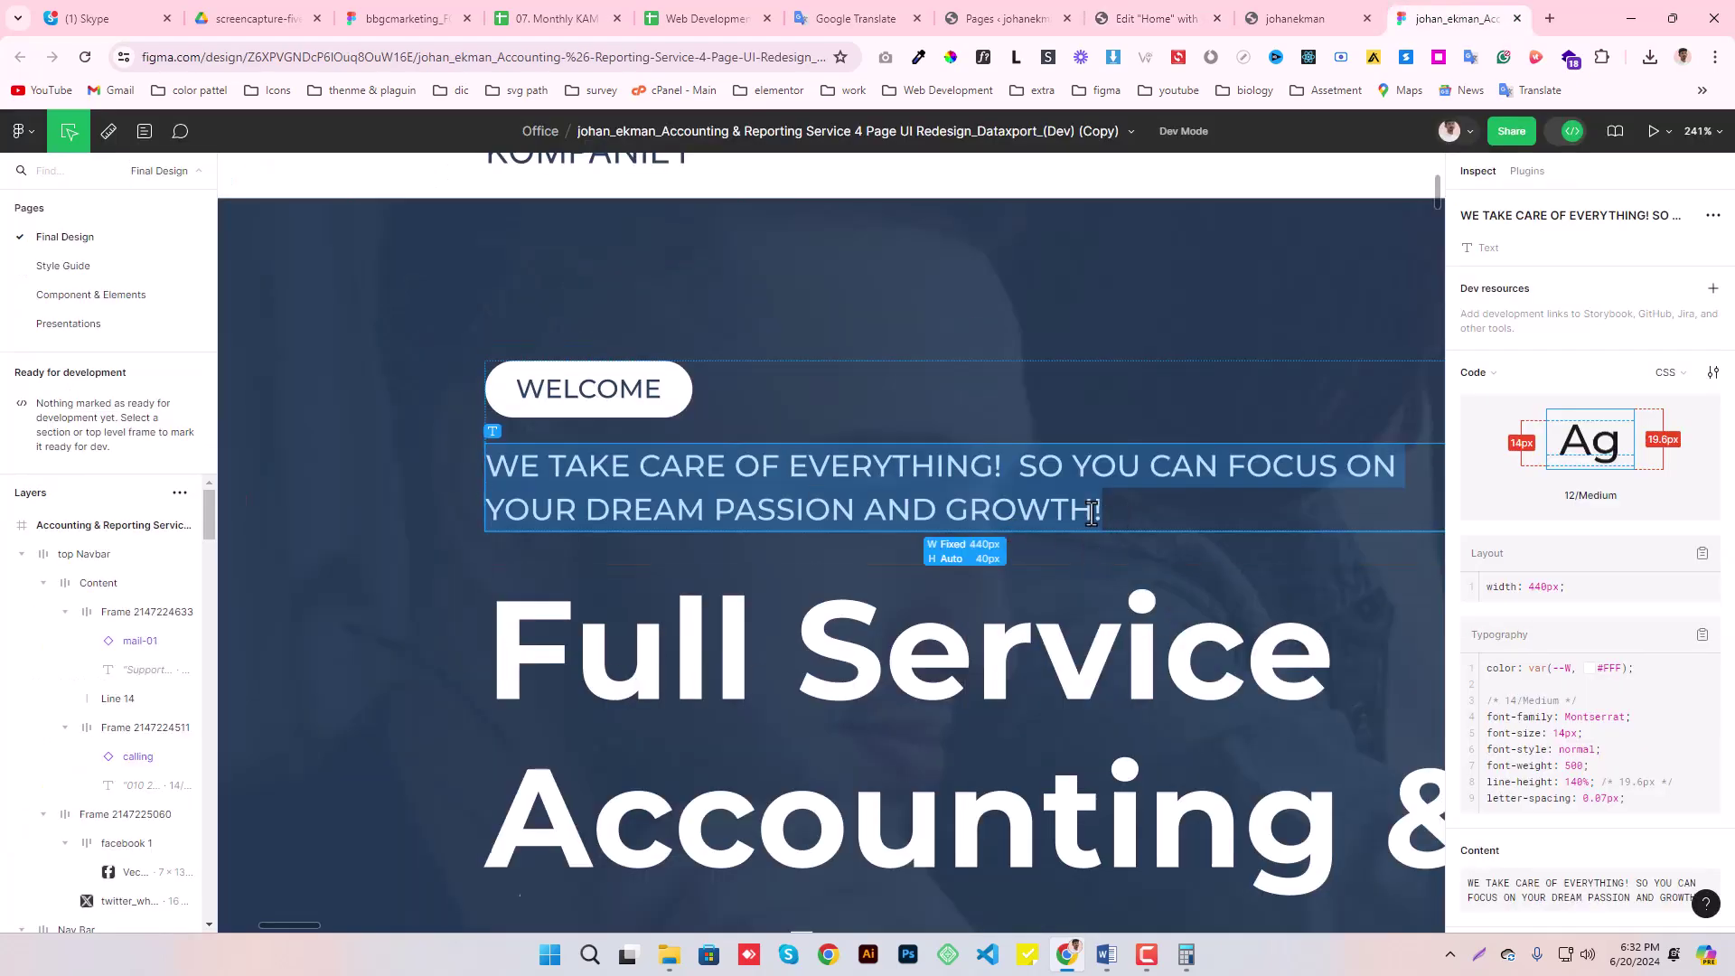
key(ctrl+shift+Tab)
key(ctrl+shift+Tab)
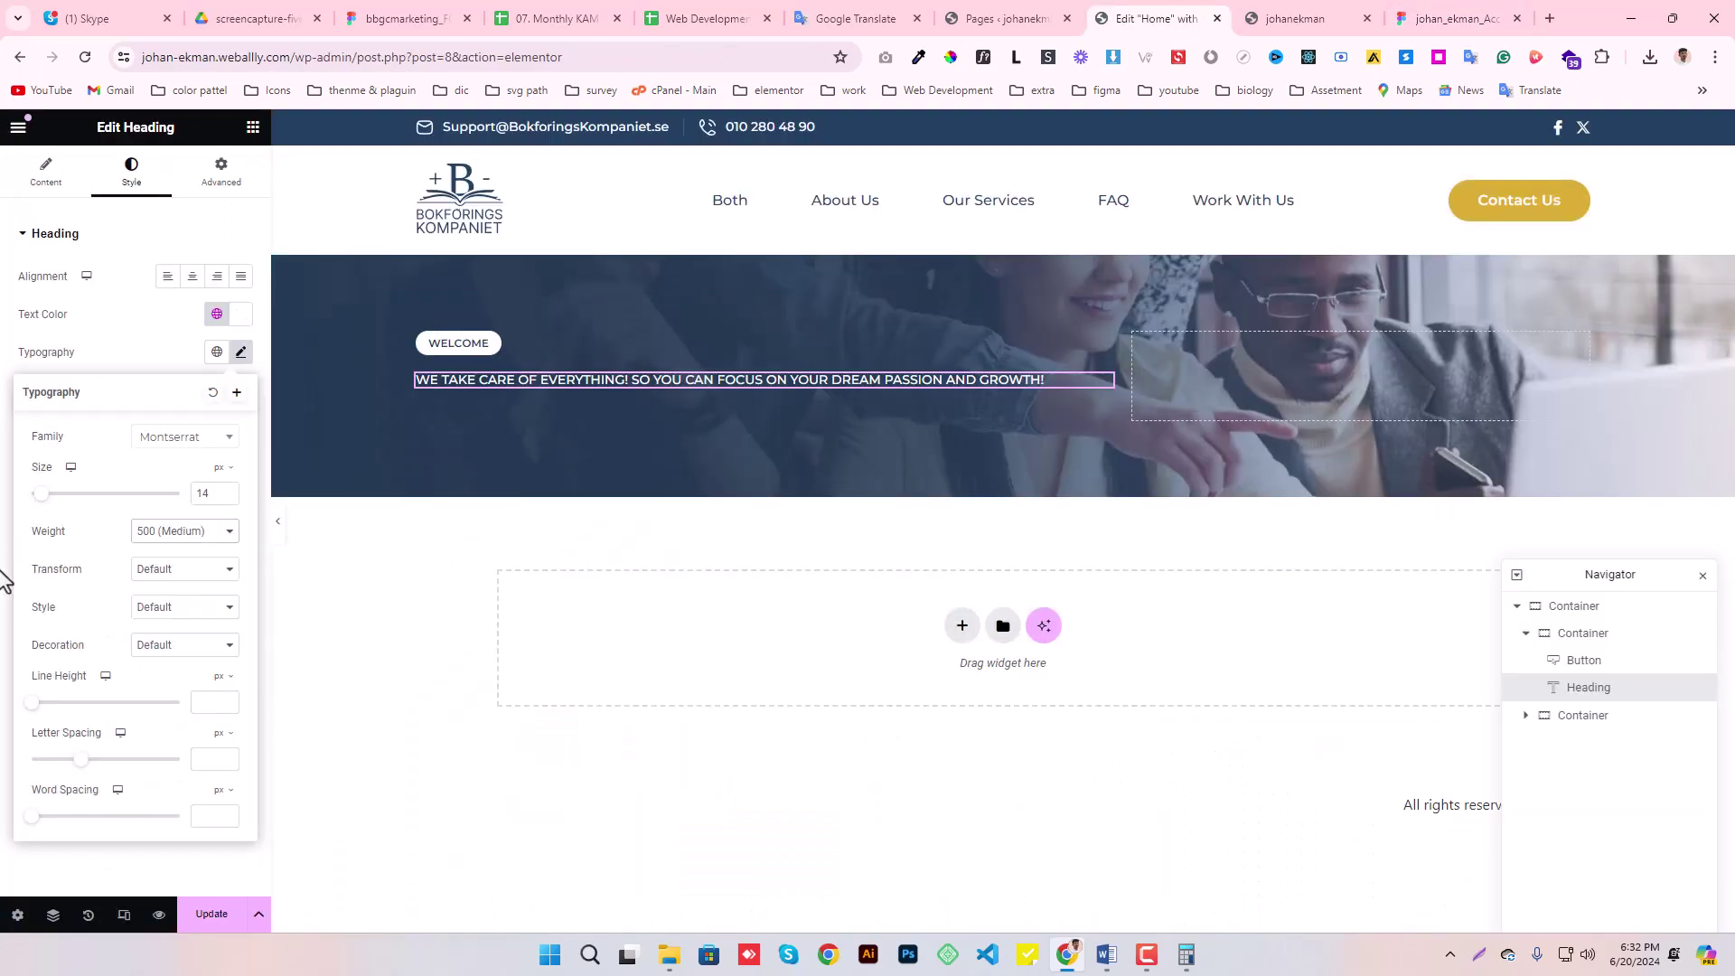
click(198, 704)
text(19.6)
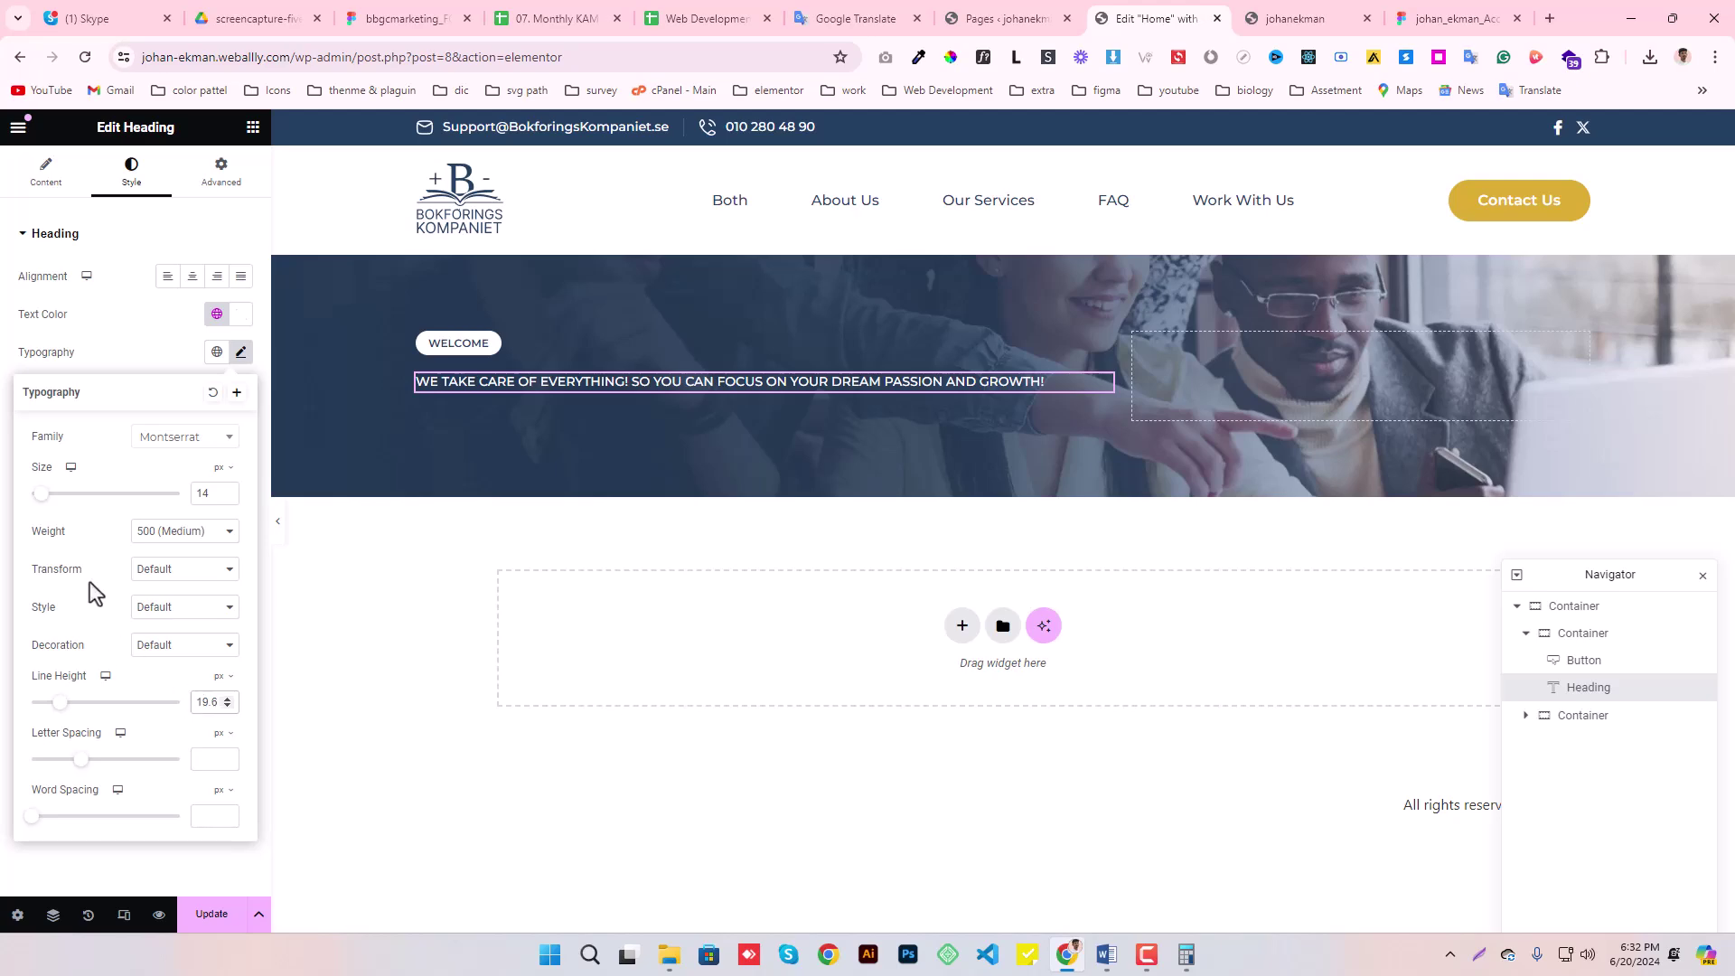
click(240, 353)
- Compare the tagline's line wrap in Figma and insert a <br> after "SO YOU CAN FOCUS ON" in the heading title
click(1404, 12)
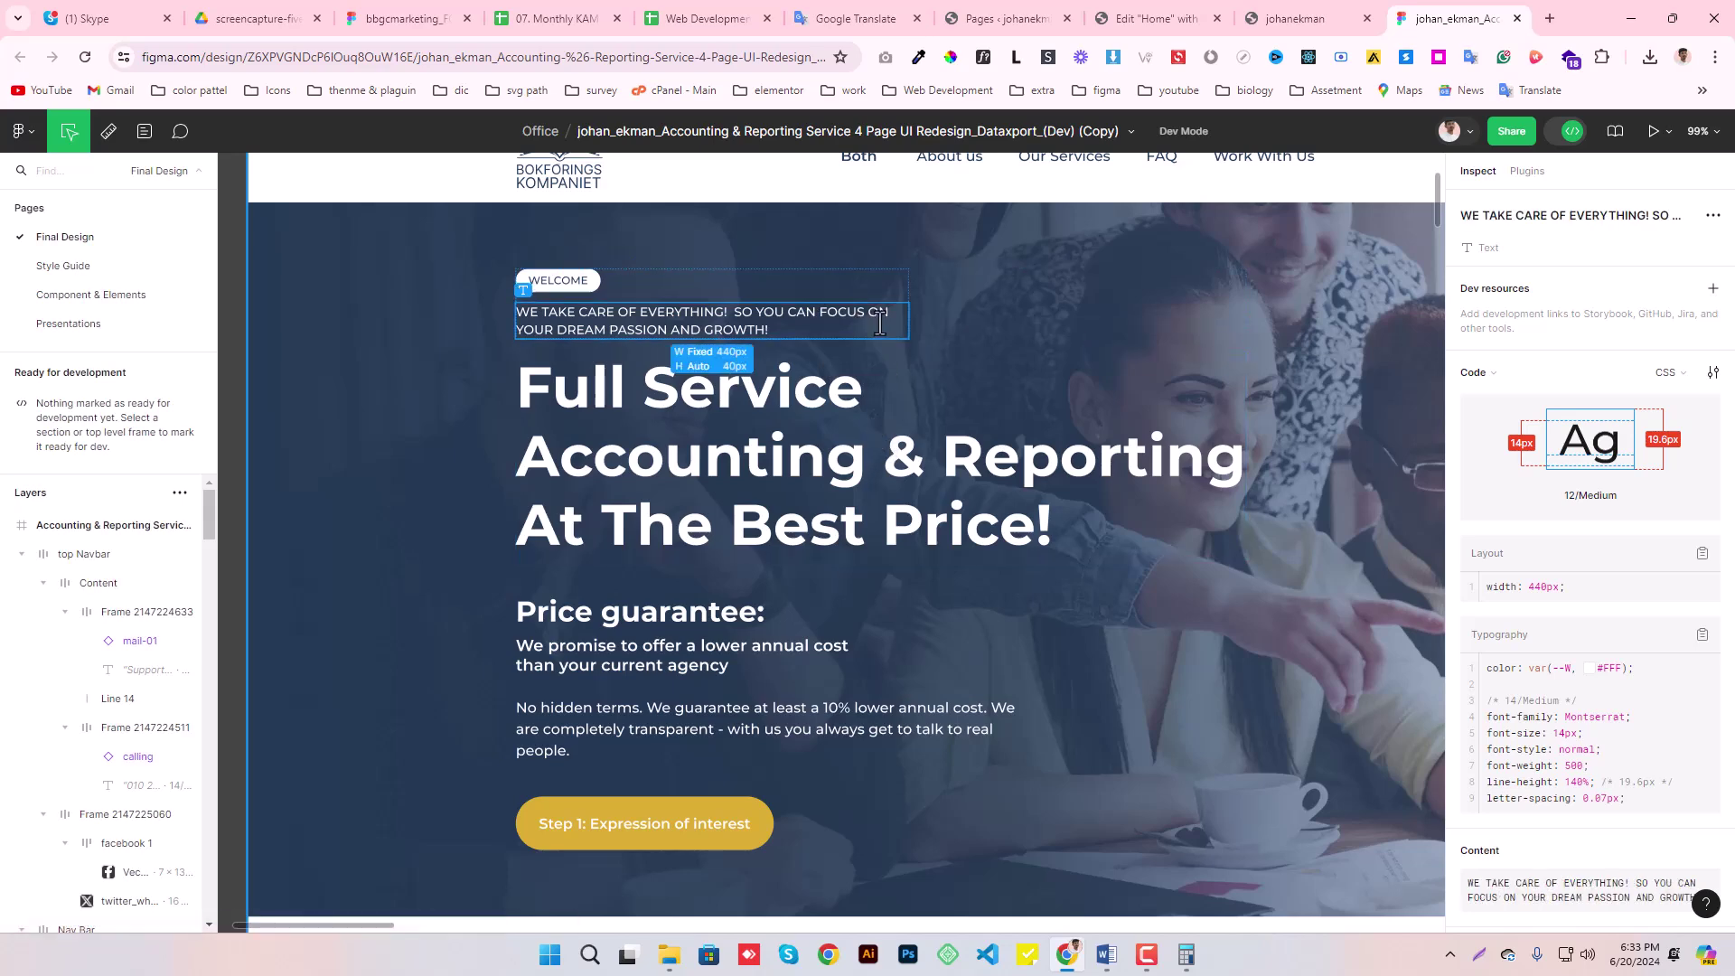
click(1130, 11)
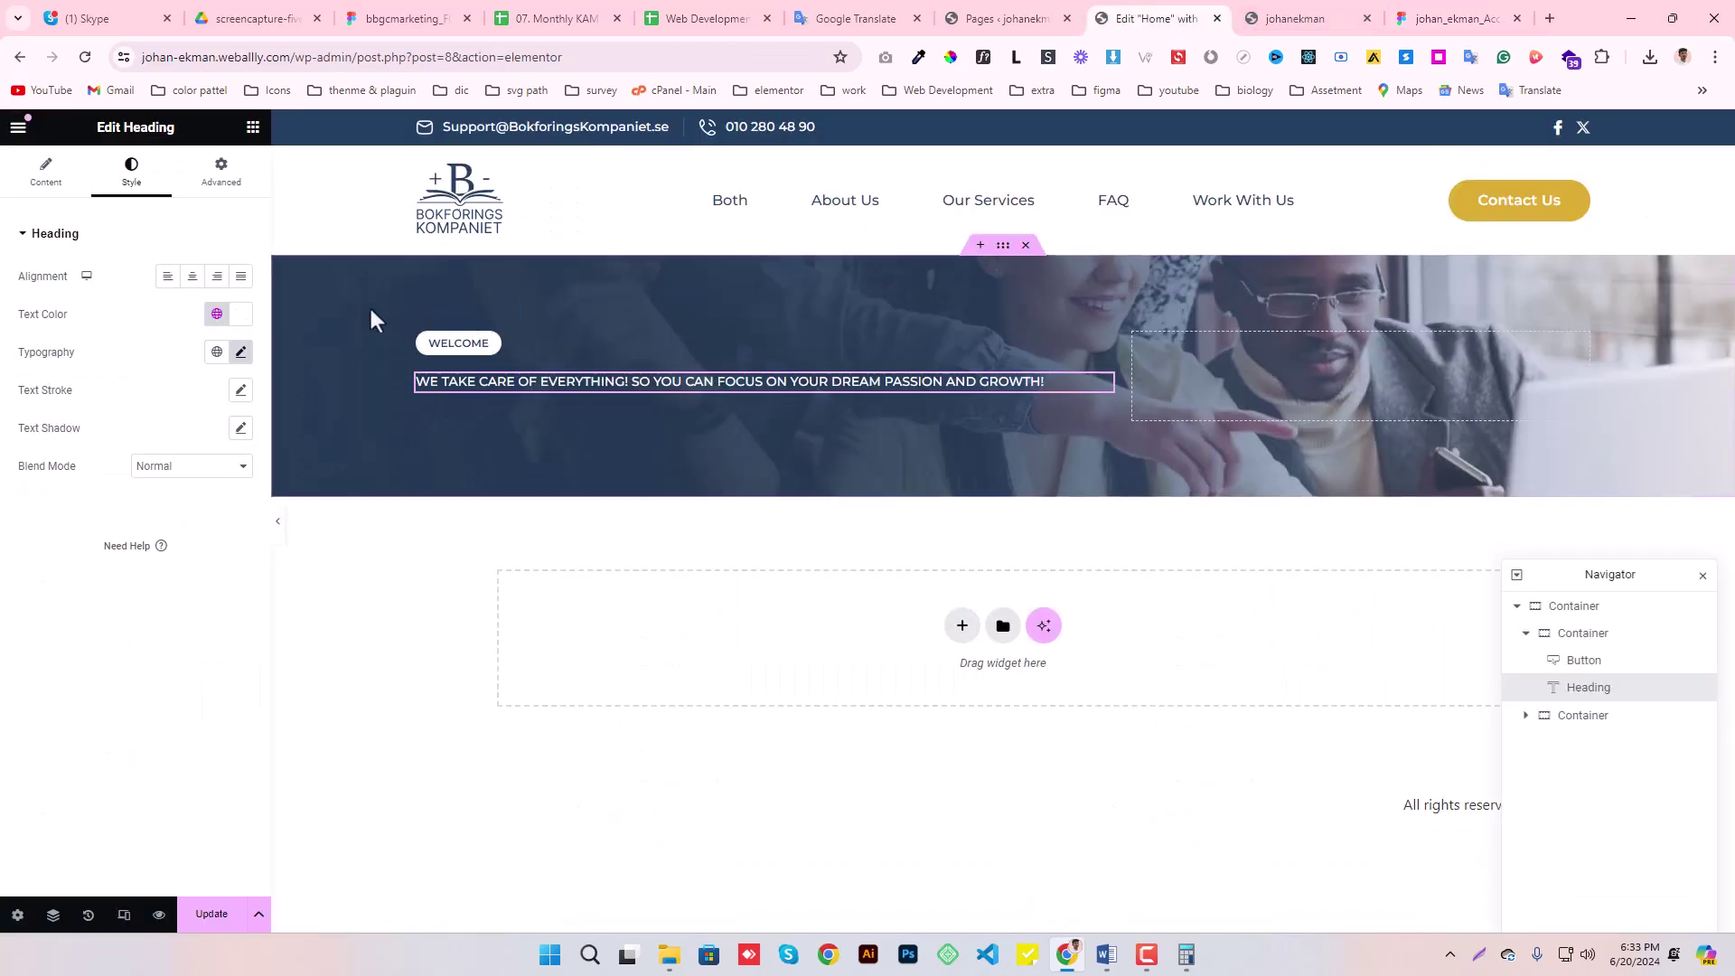
click(45, 172)
click(144, 310)
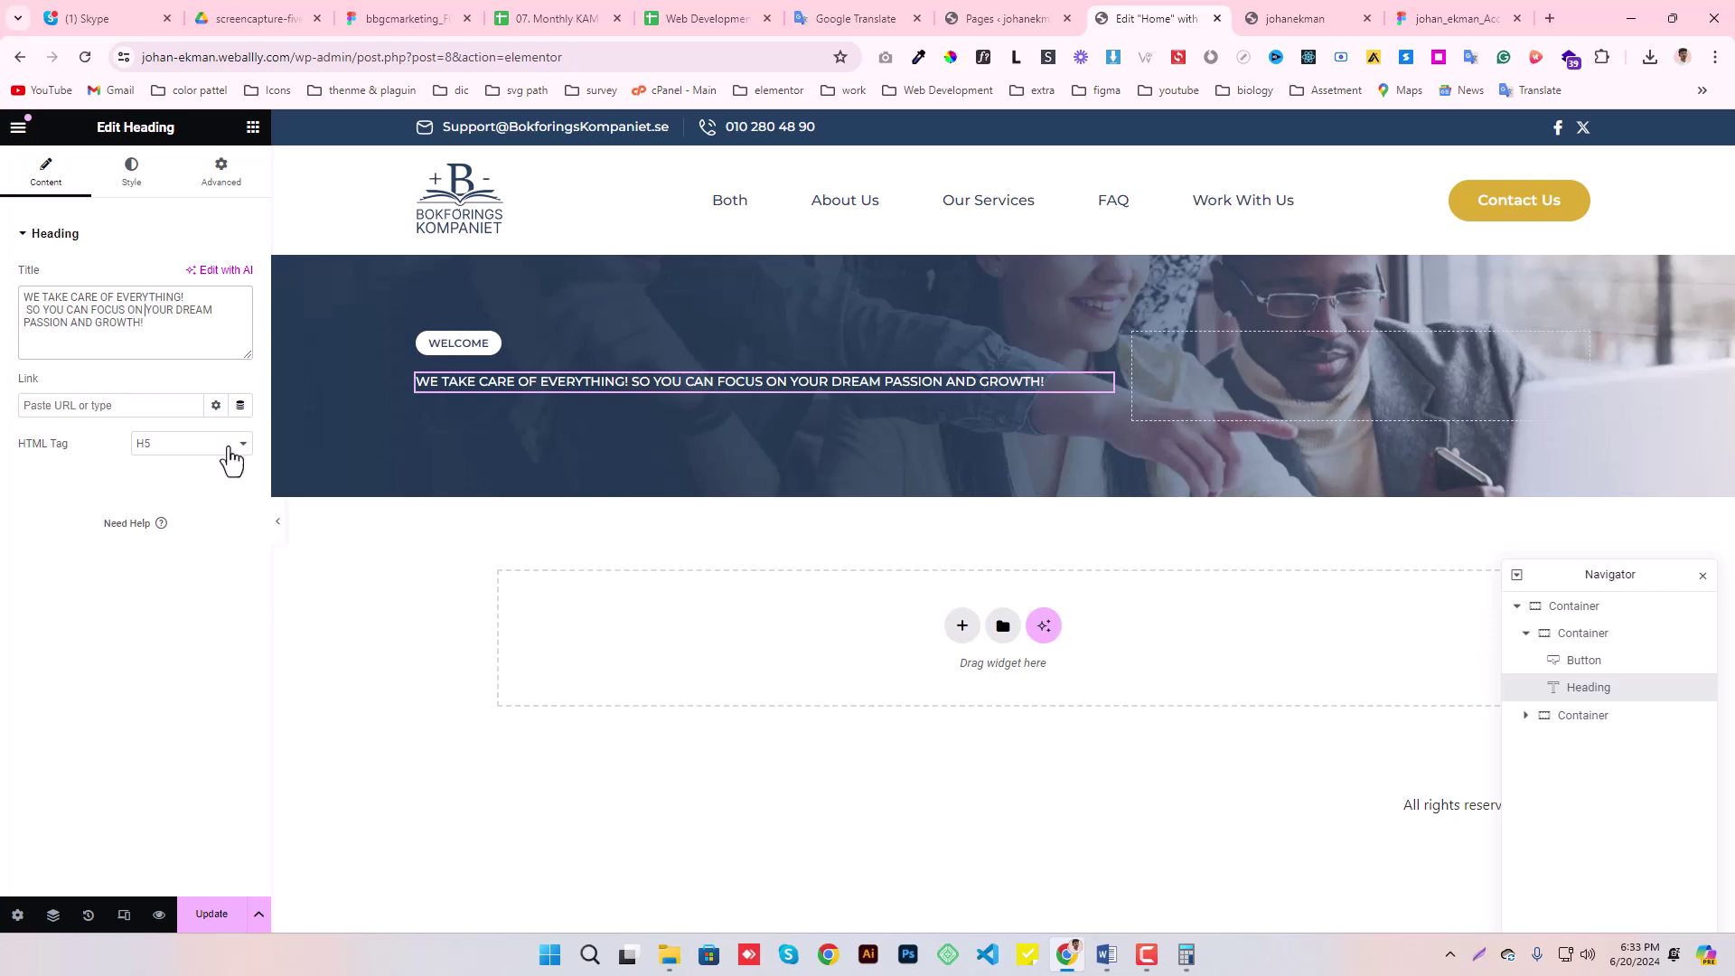
text(<br>)
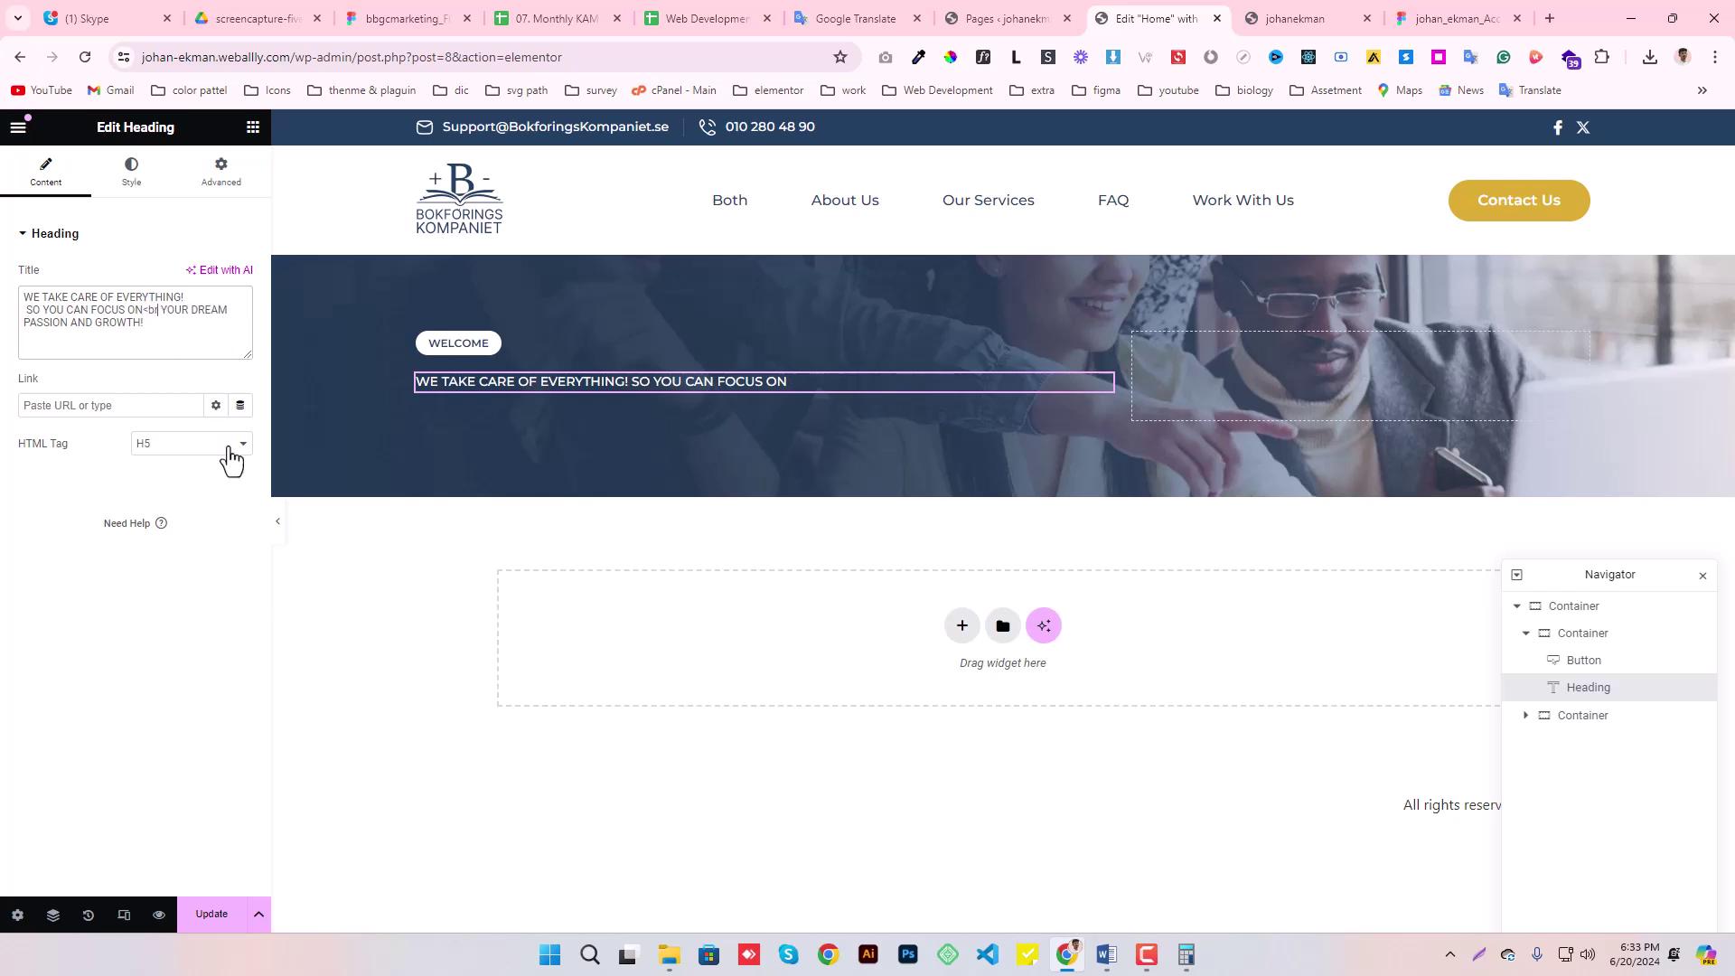
- Add the class "wpt-md-none" to the line-break tag in the tagline heading's title
key(Right)
text(clas)
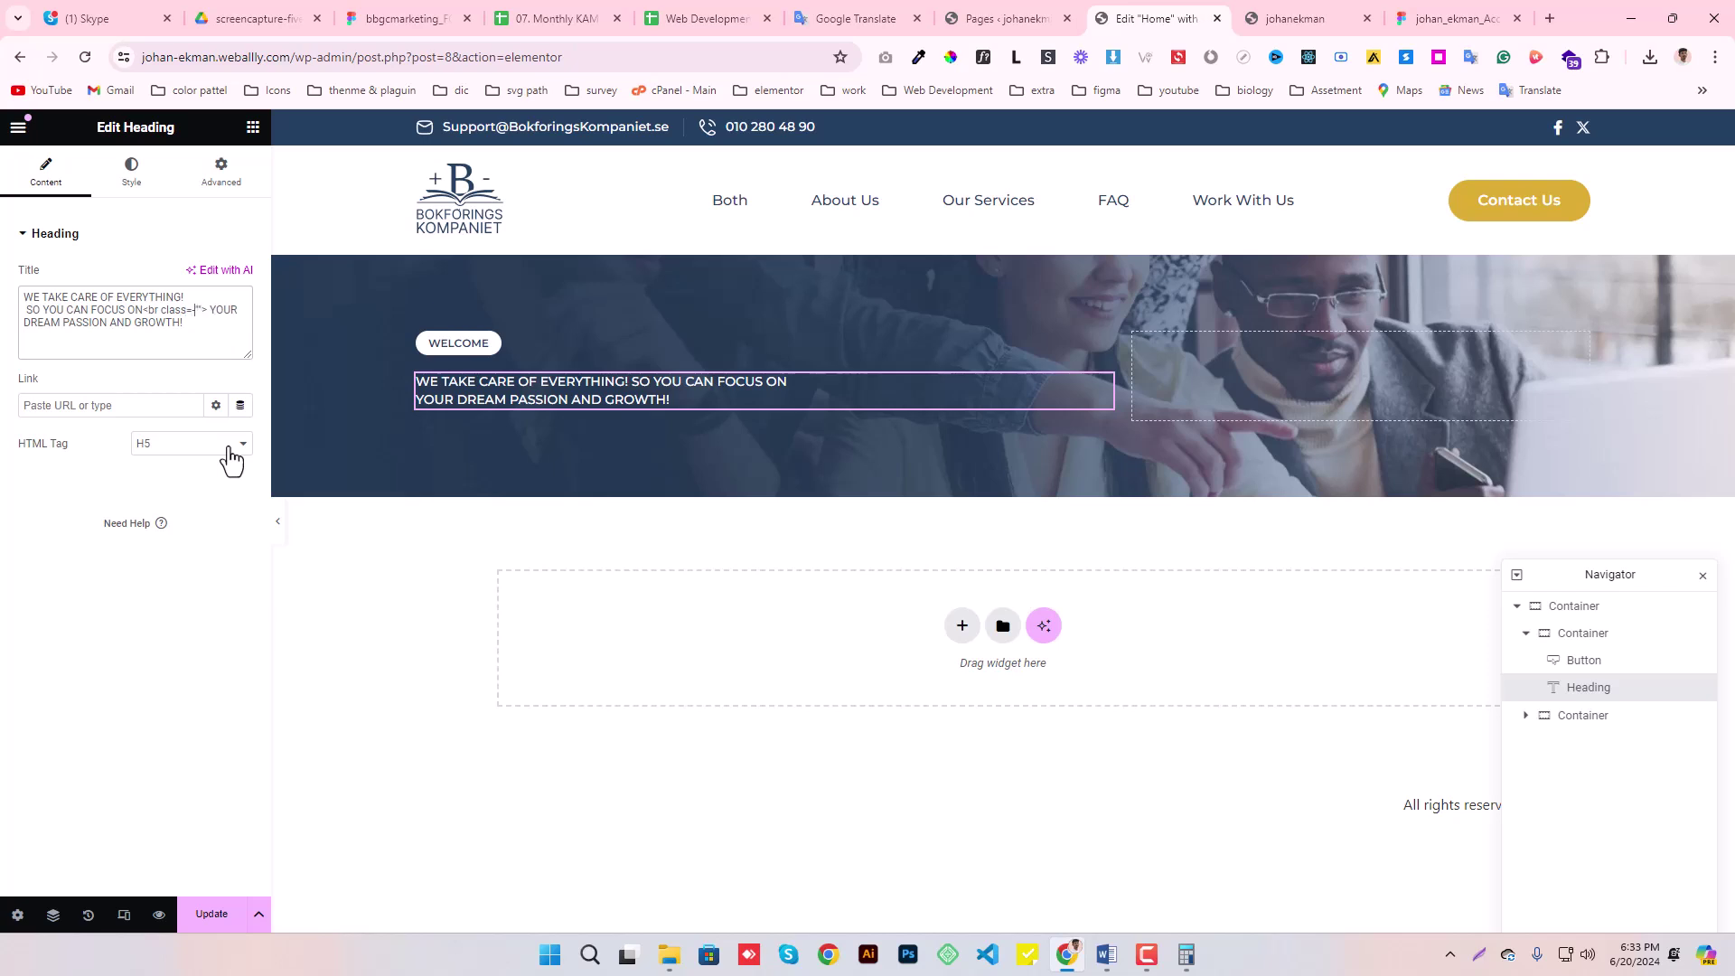
text(s="wpt)
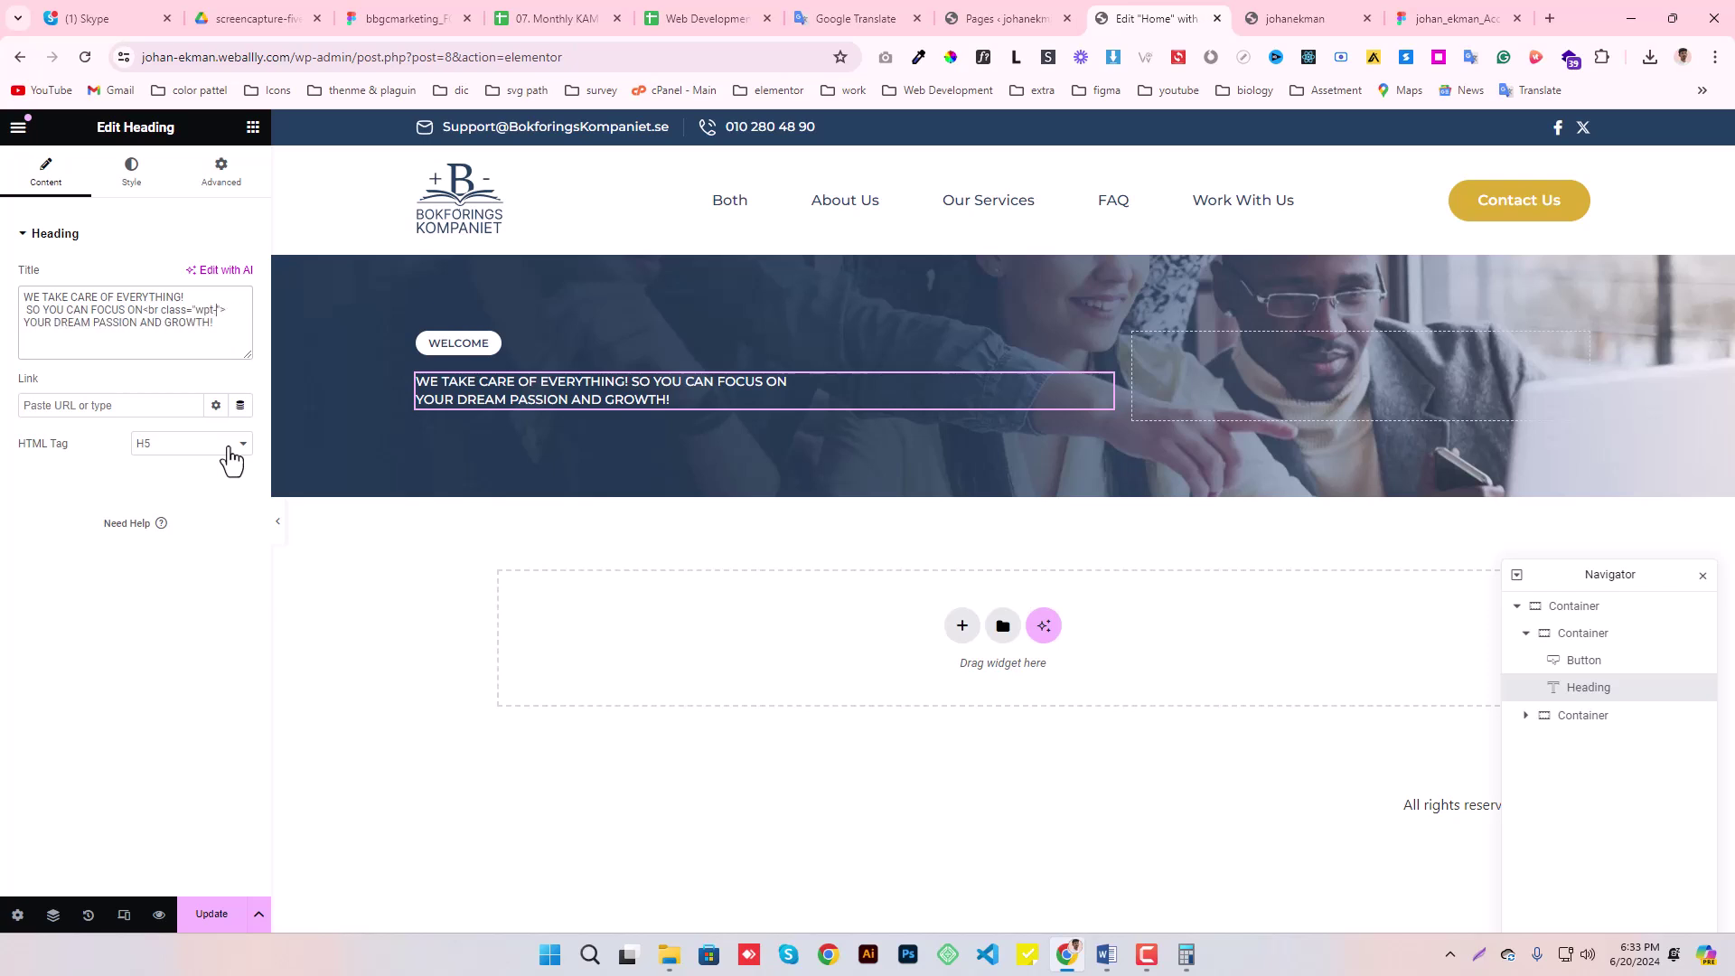
text(-md-none)
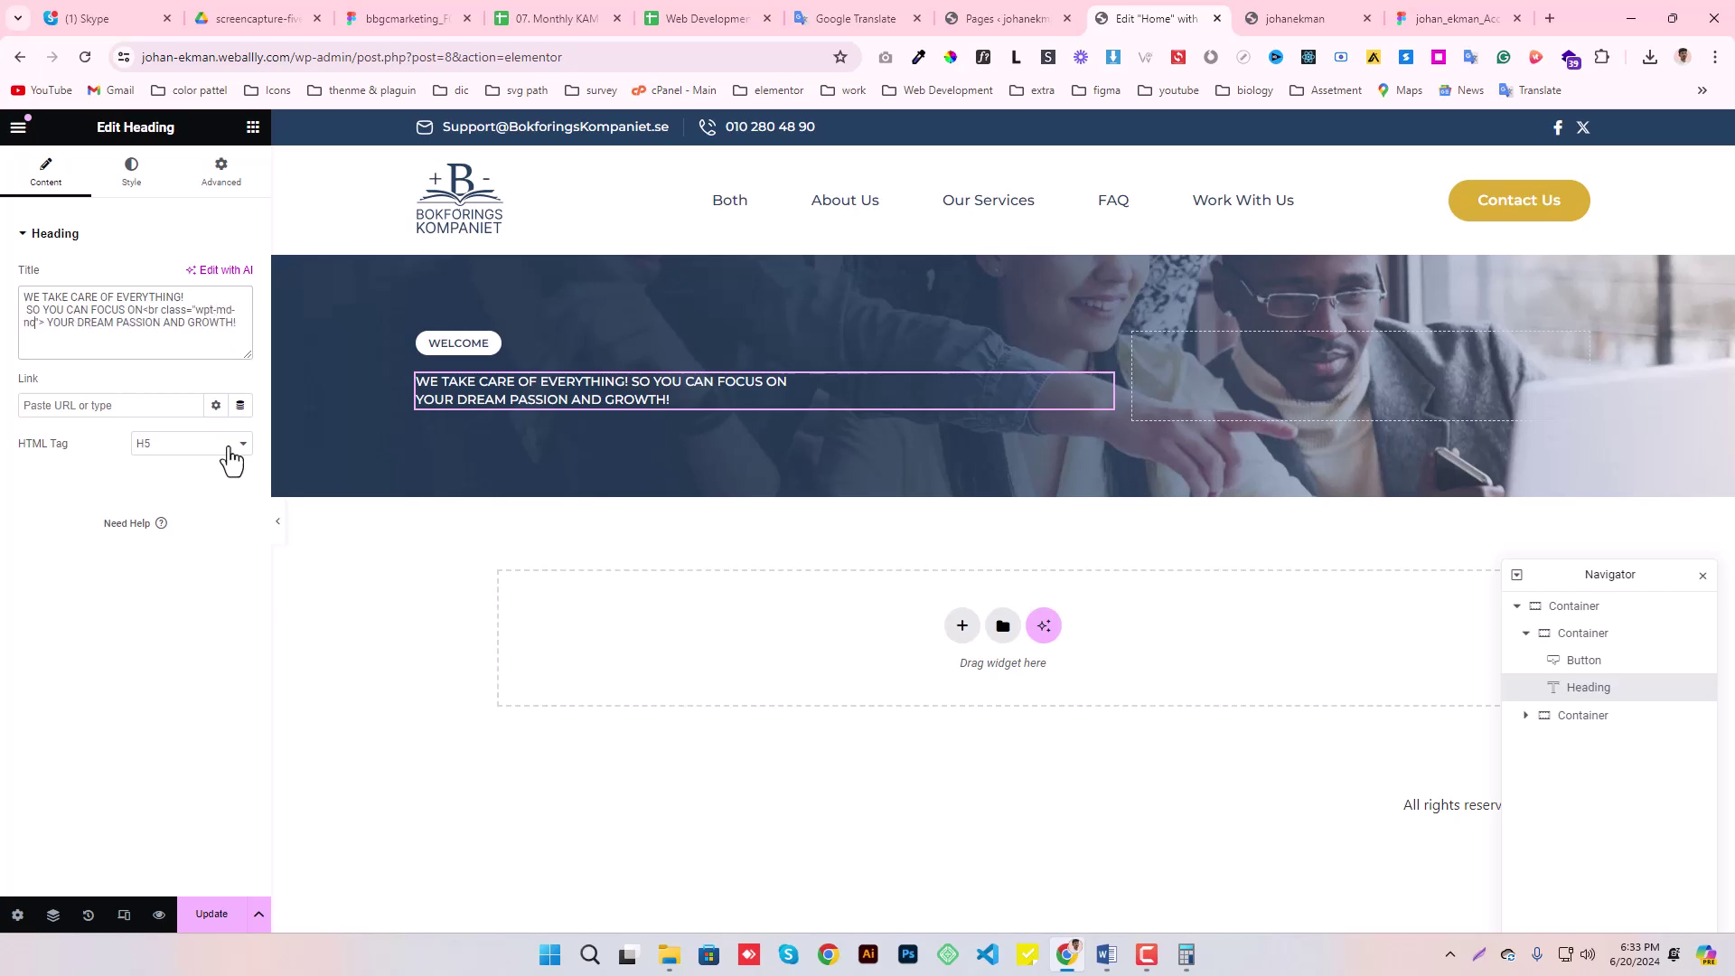
- Copy the class name "wpt-md-none" and start a max-width: 576px media query in the tagline heading's custom CSS
drag(195, 310, 48, 326)
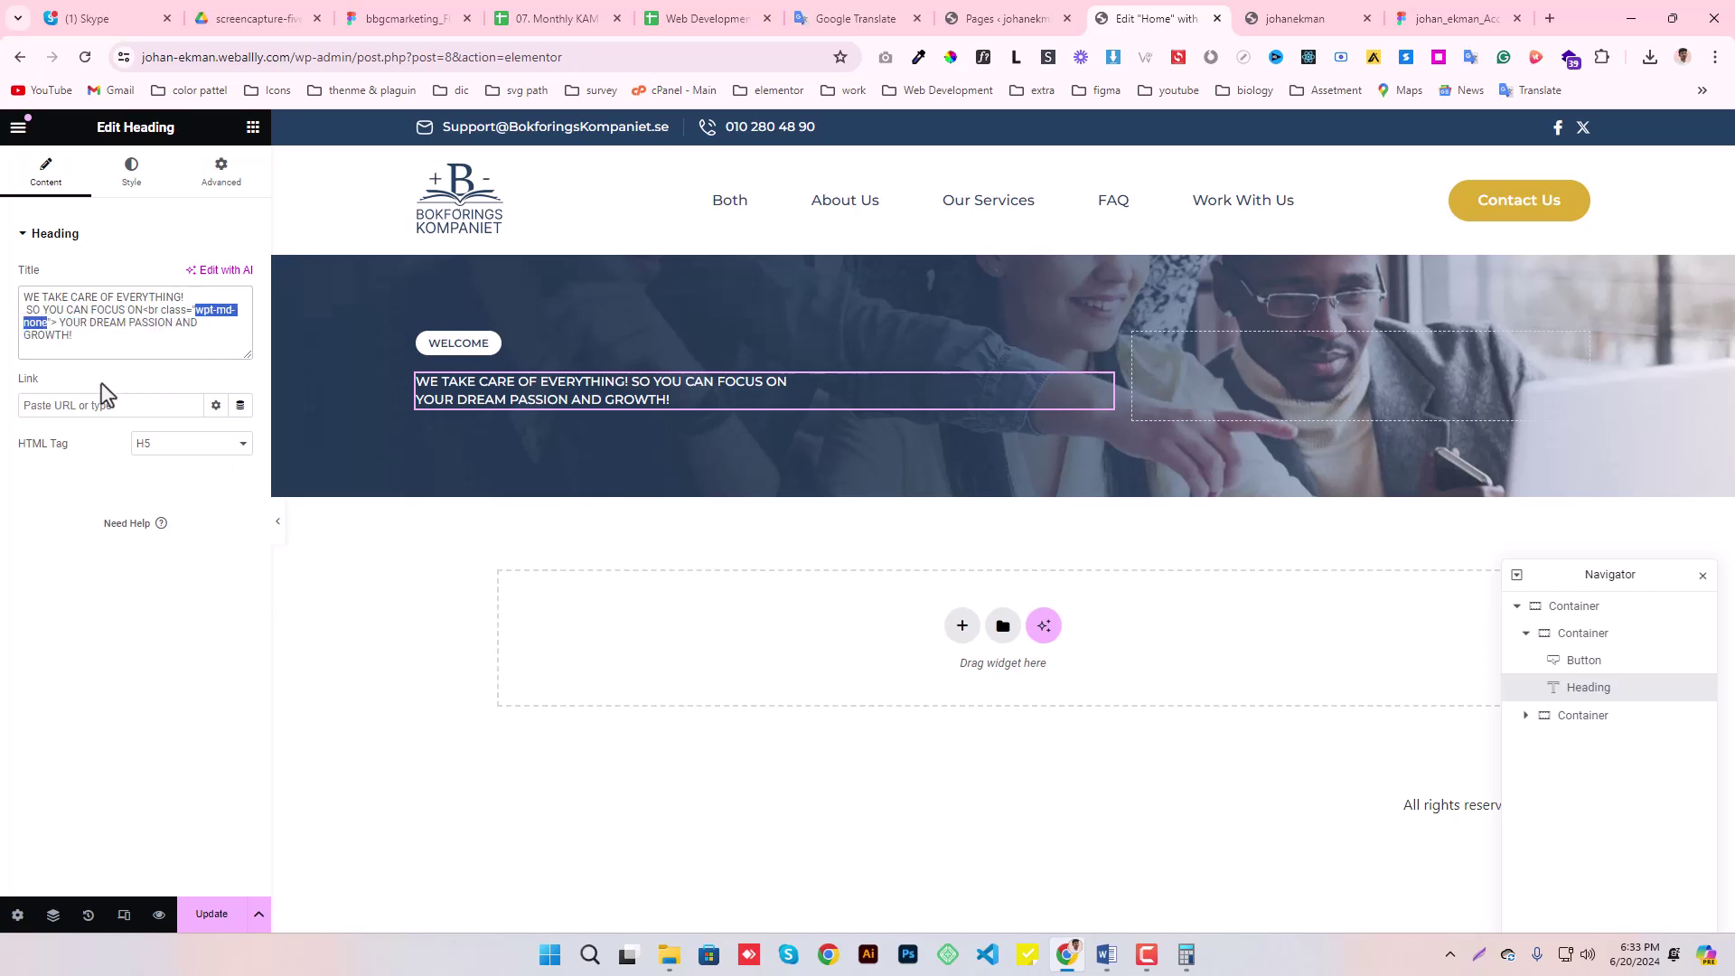
click(190, 181)
scroll(148, 577, down, 5)
click(162, 762)
scroll(172, 632, down, 1)
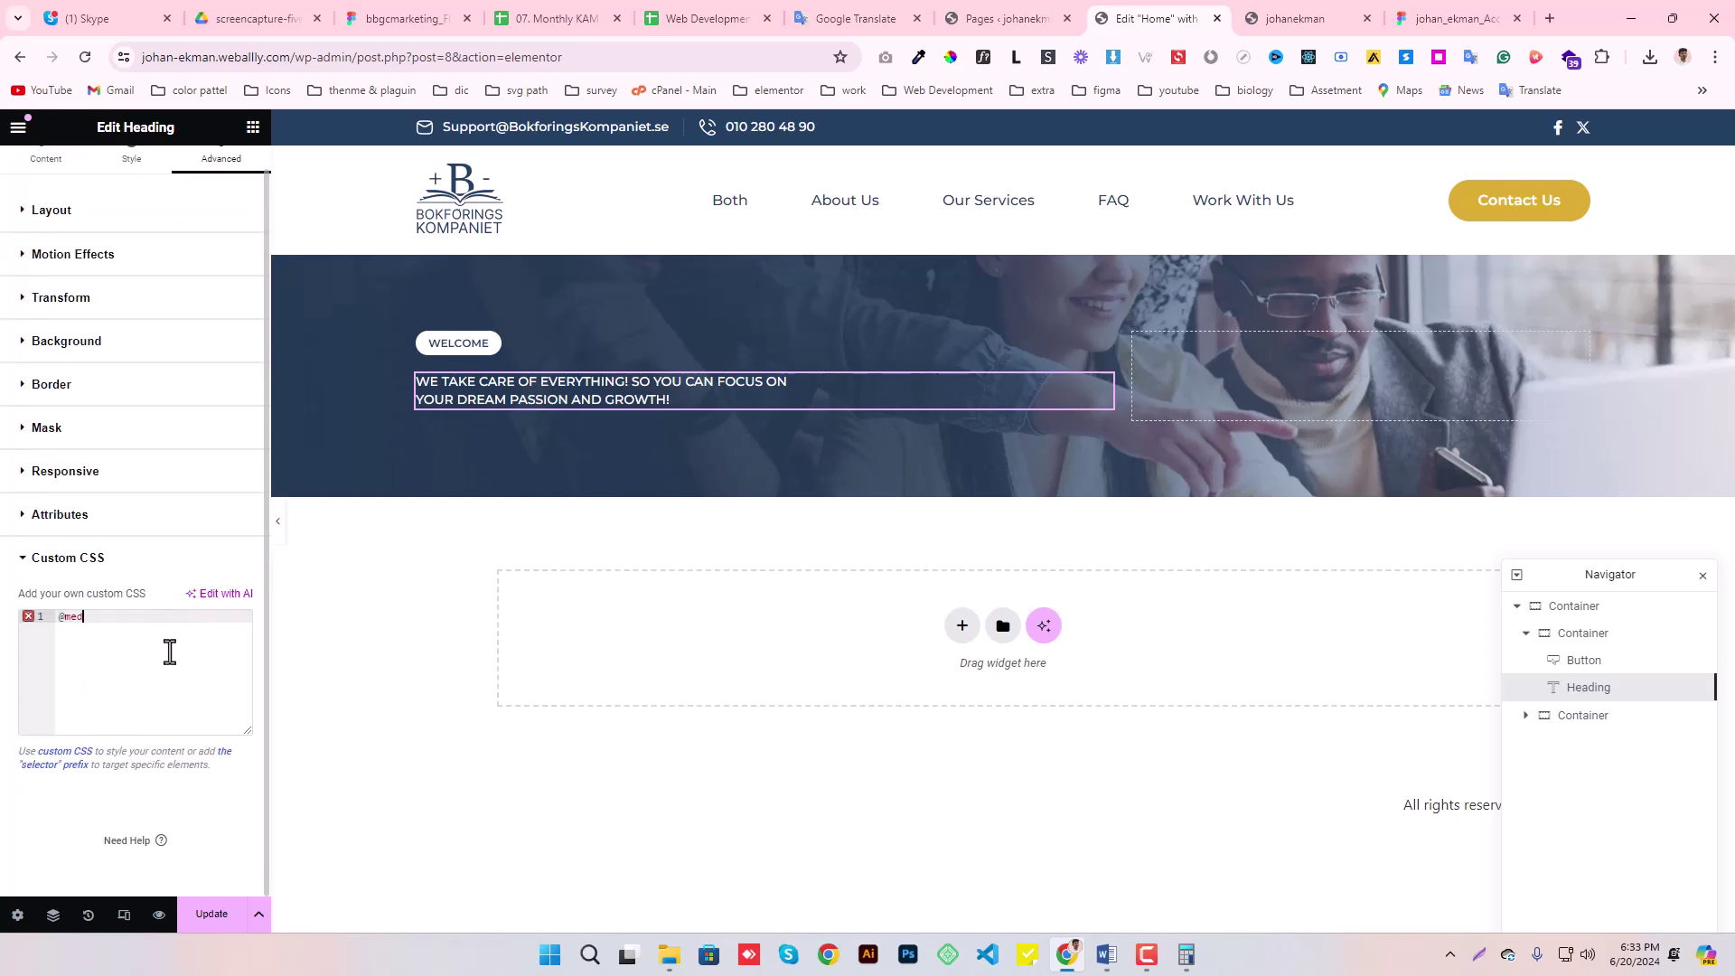
text(max-)
text(width: 576px){)
key(Return)
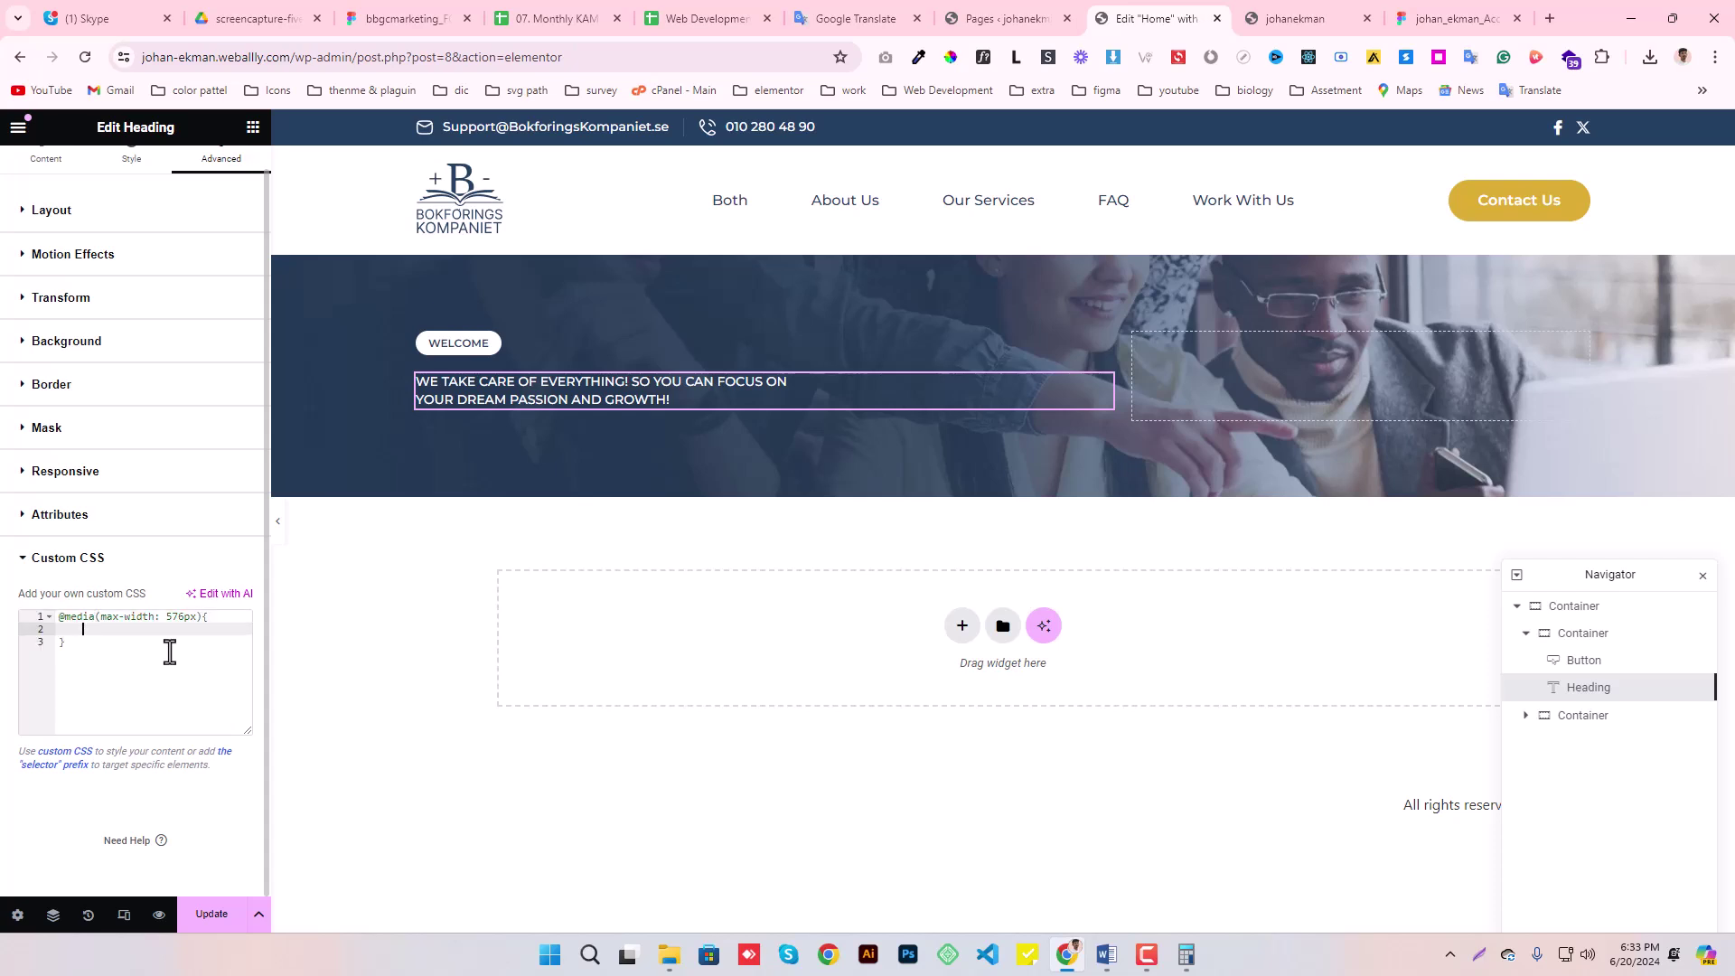
- Add a .wpt-md-none rule with display: none inside the tagline heading's media query and update the page
text(.wpt-md-none{)
key(Return)
text(dis)
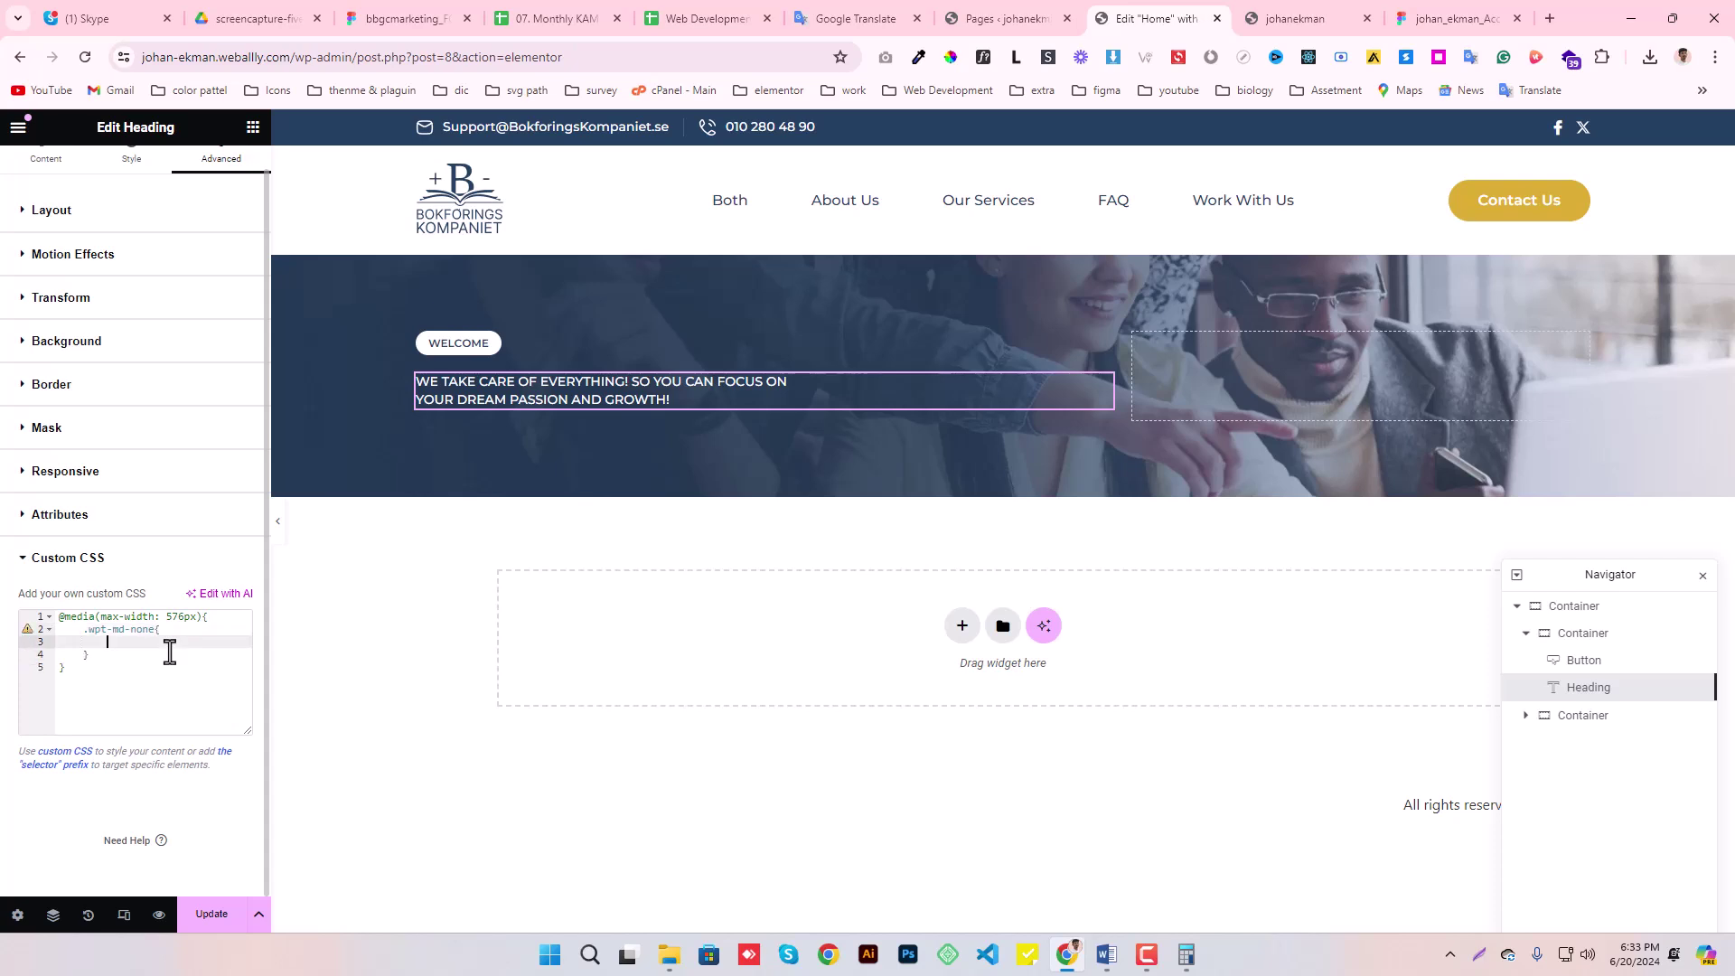
text(pla)
key(Return)
key(BackSpace)
key(BackSpace)
text(ay: no)
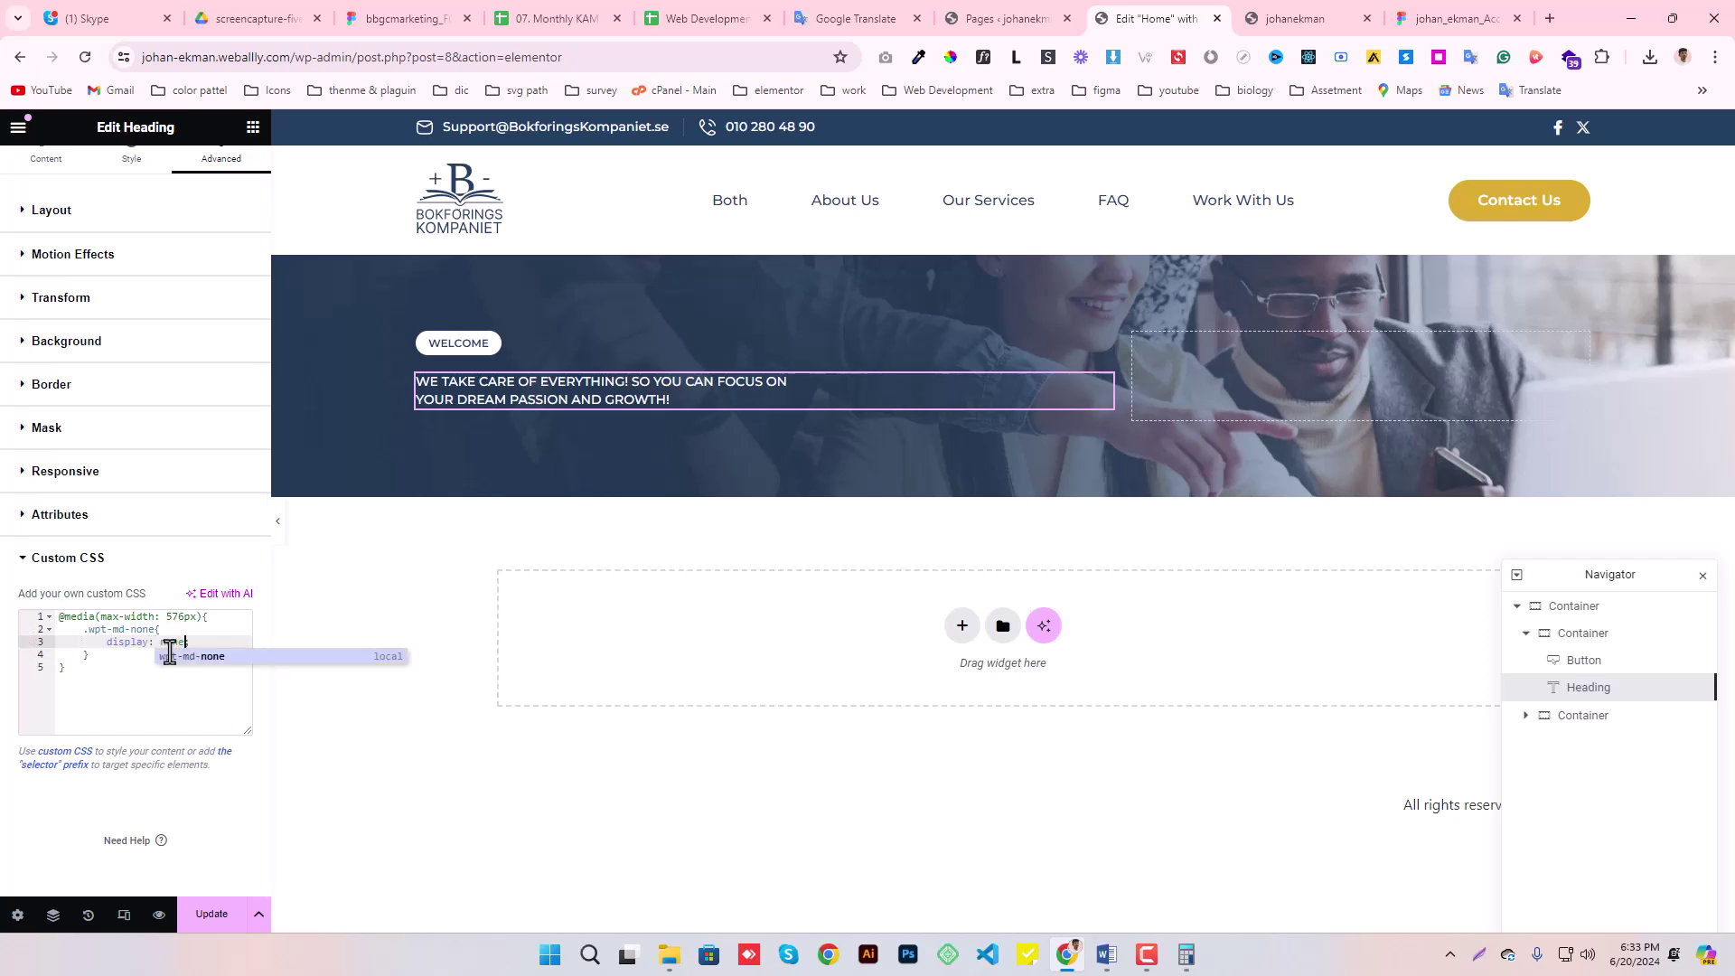
text(ne;)
click(207, 915)
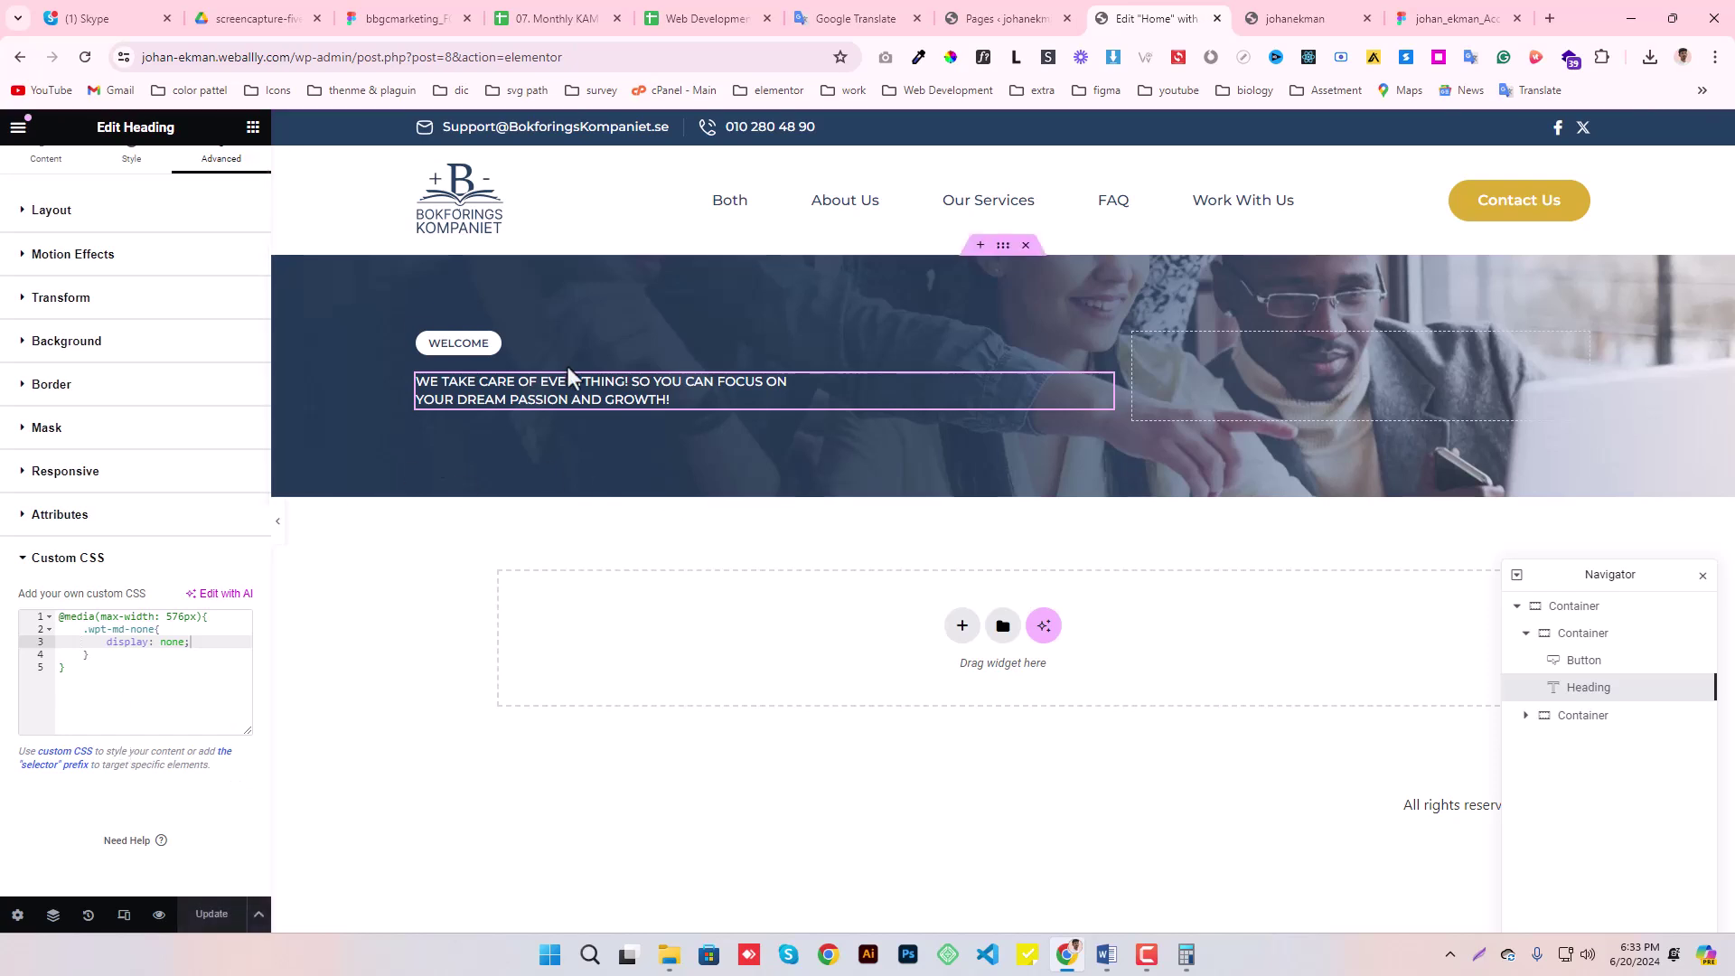
- Add a Heading widget below the tagline and fill its title with "Full Service Accounting & Reporting At The Best Price!" copied from Figma
click(253, 127)
drag(72, 546, 533, 399)
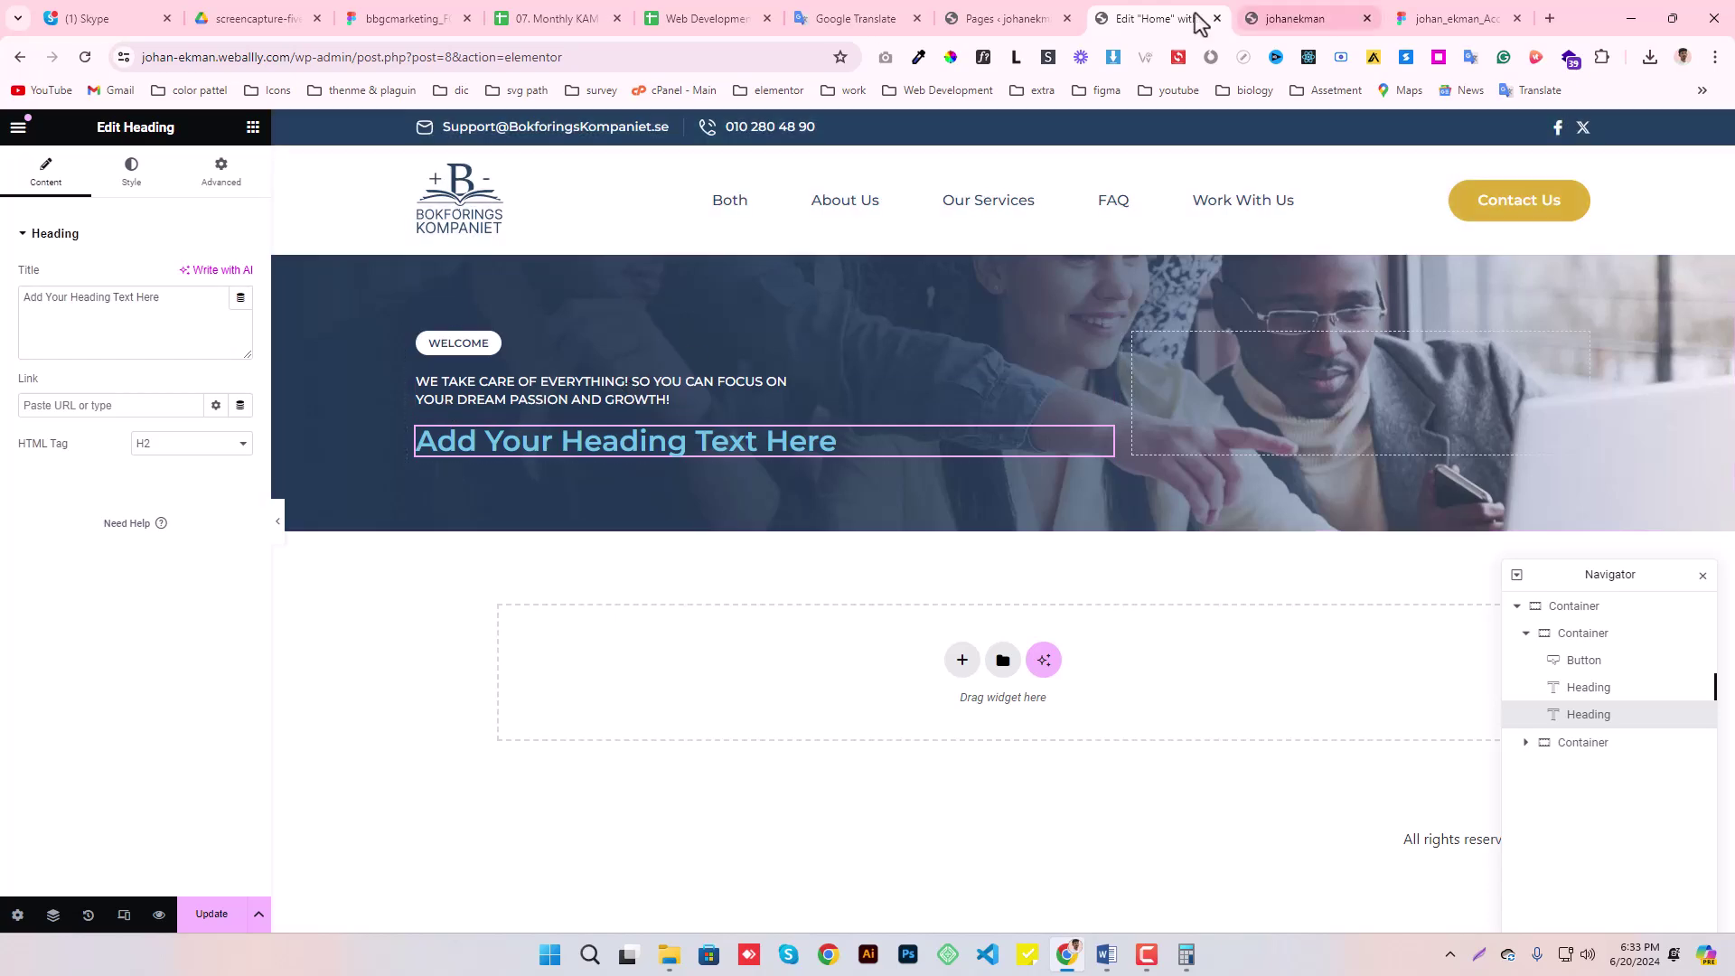
click(1444, 18)
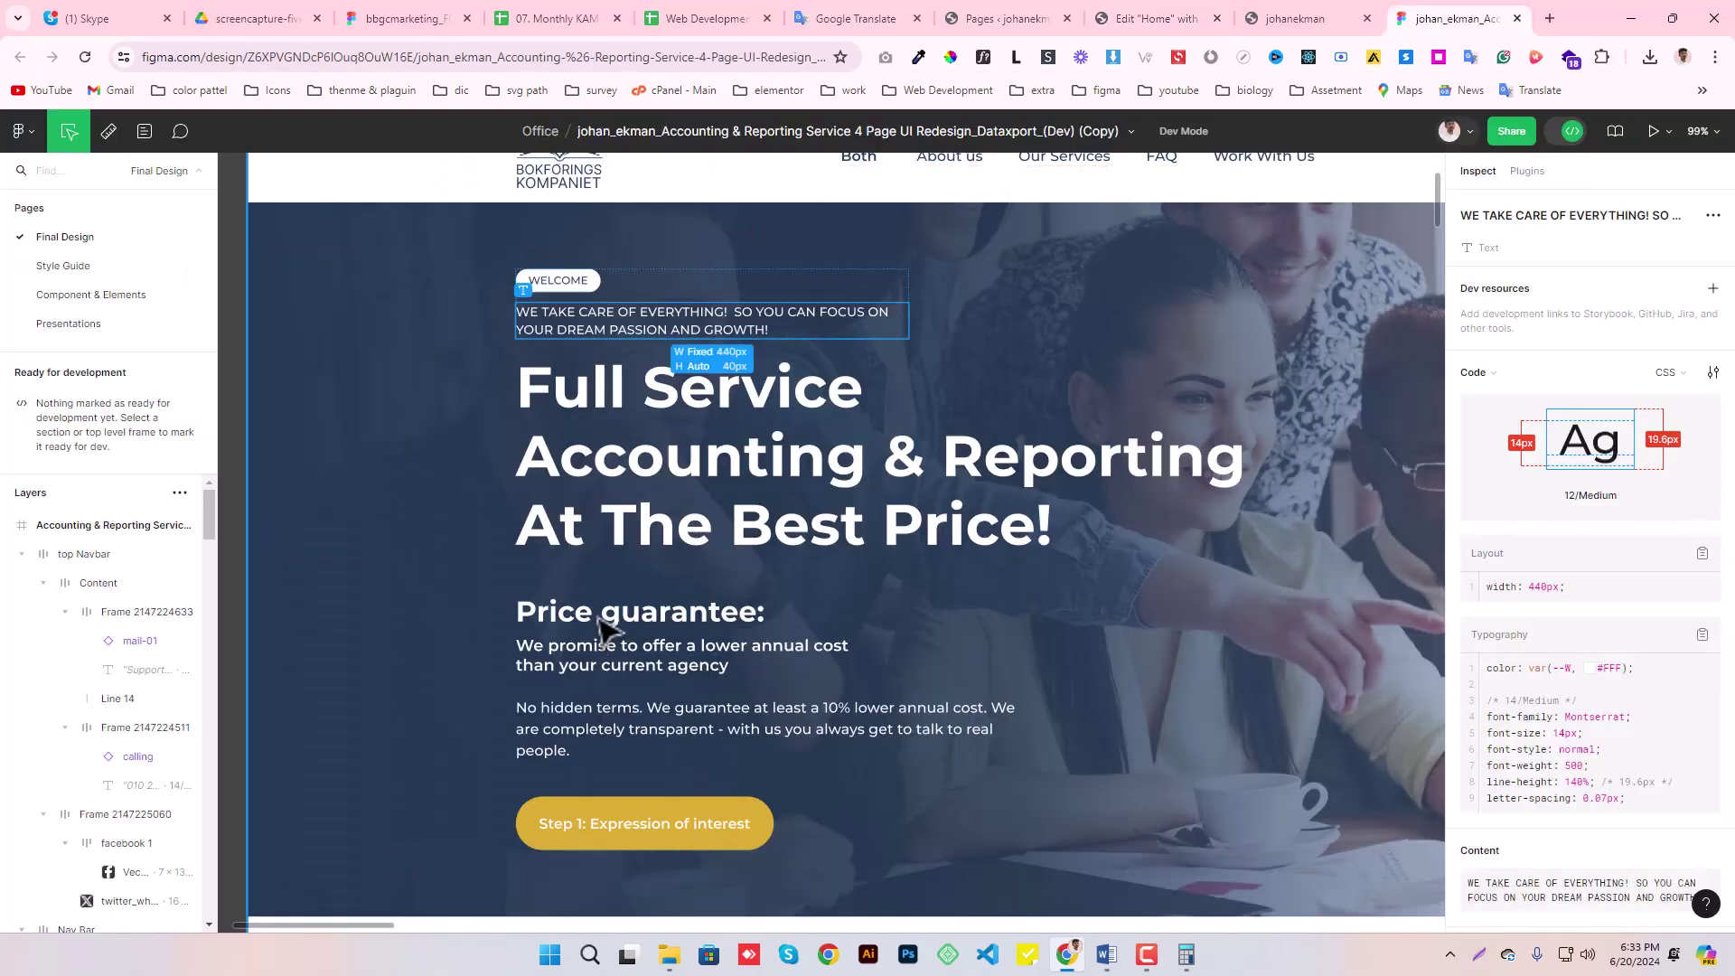
double_click(623, 427)
key(ctrl+c)
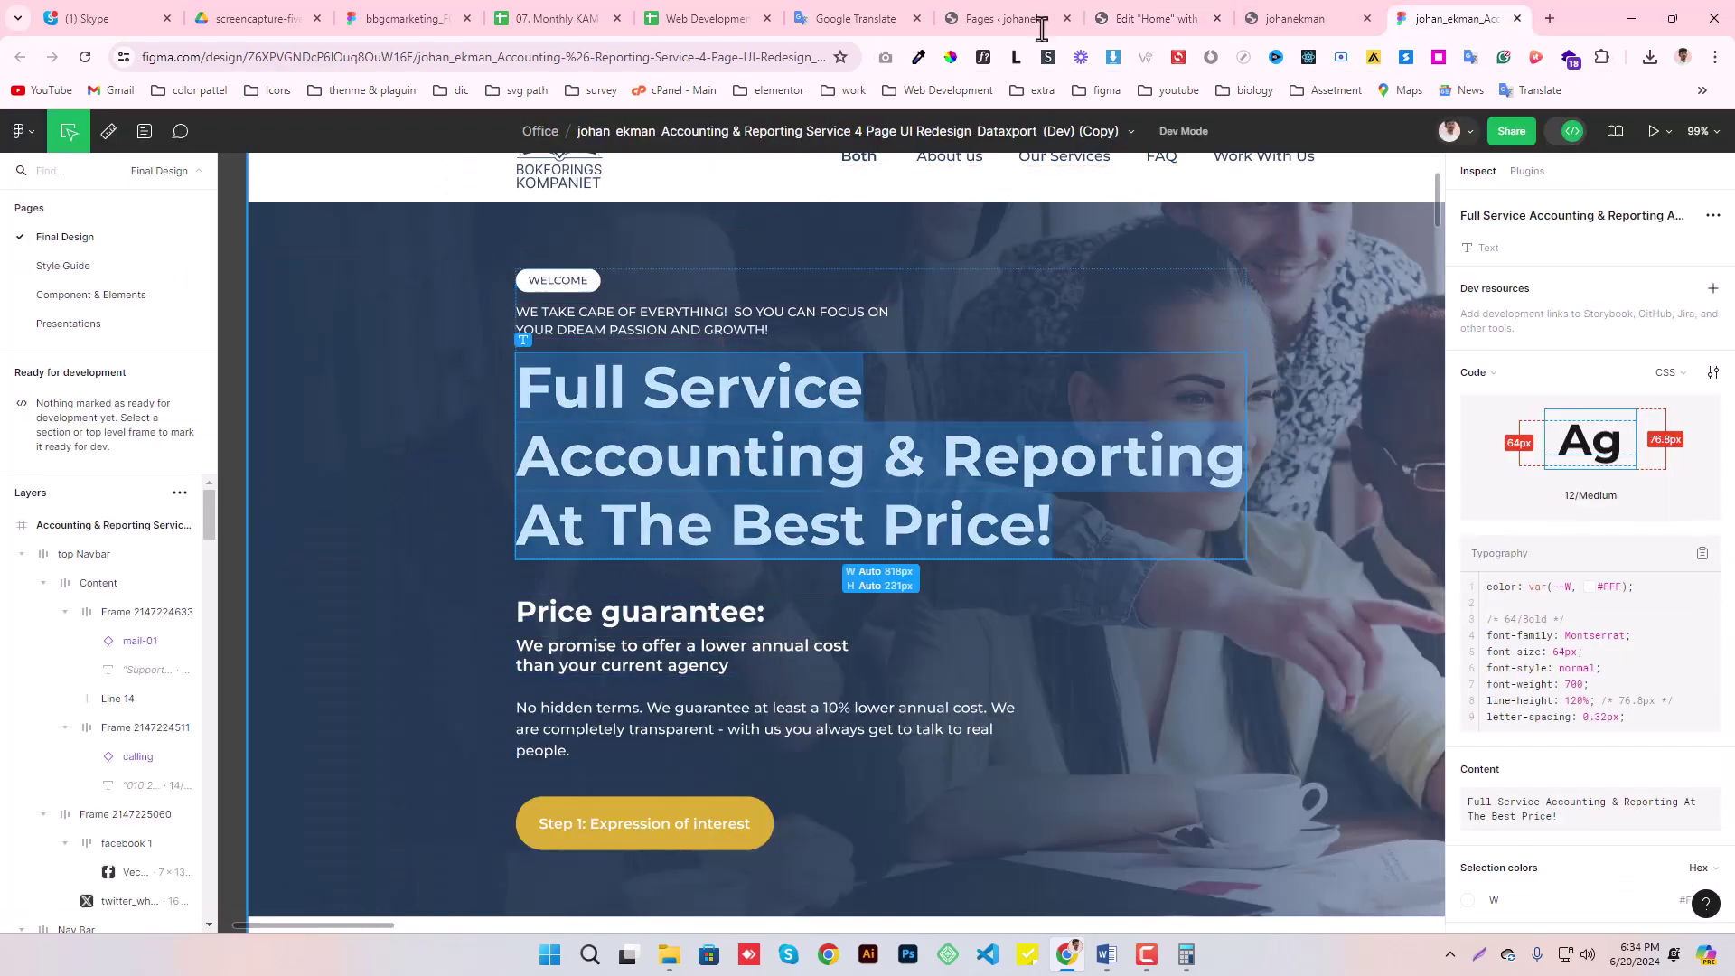
click(1148, 18)
click(184, 301)
key(ctrl+a)
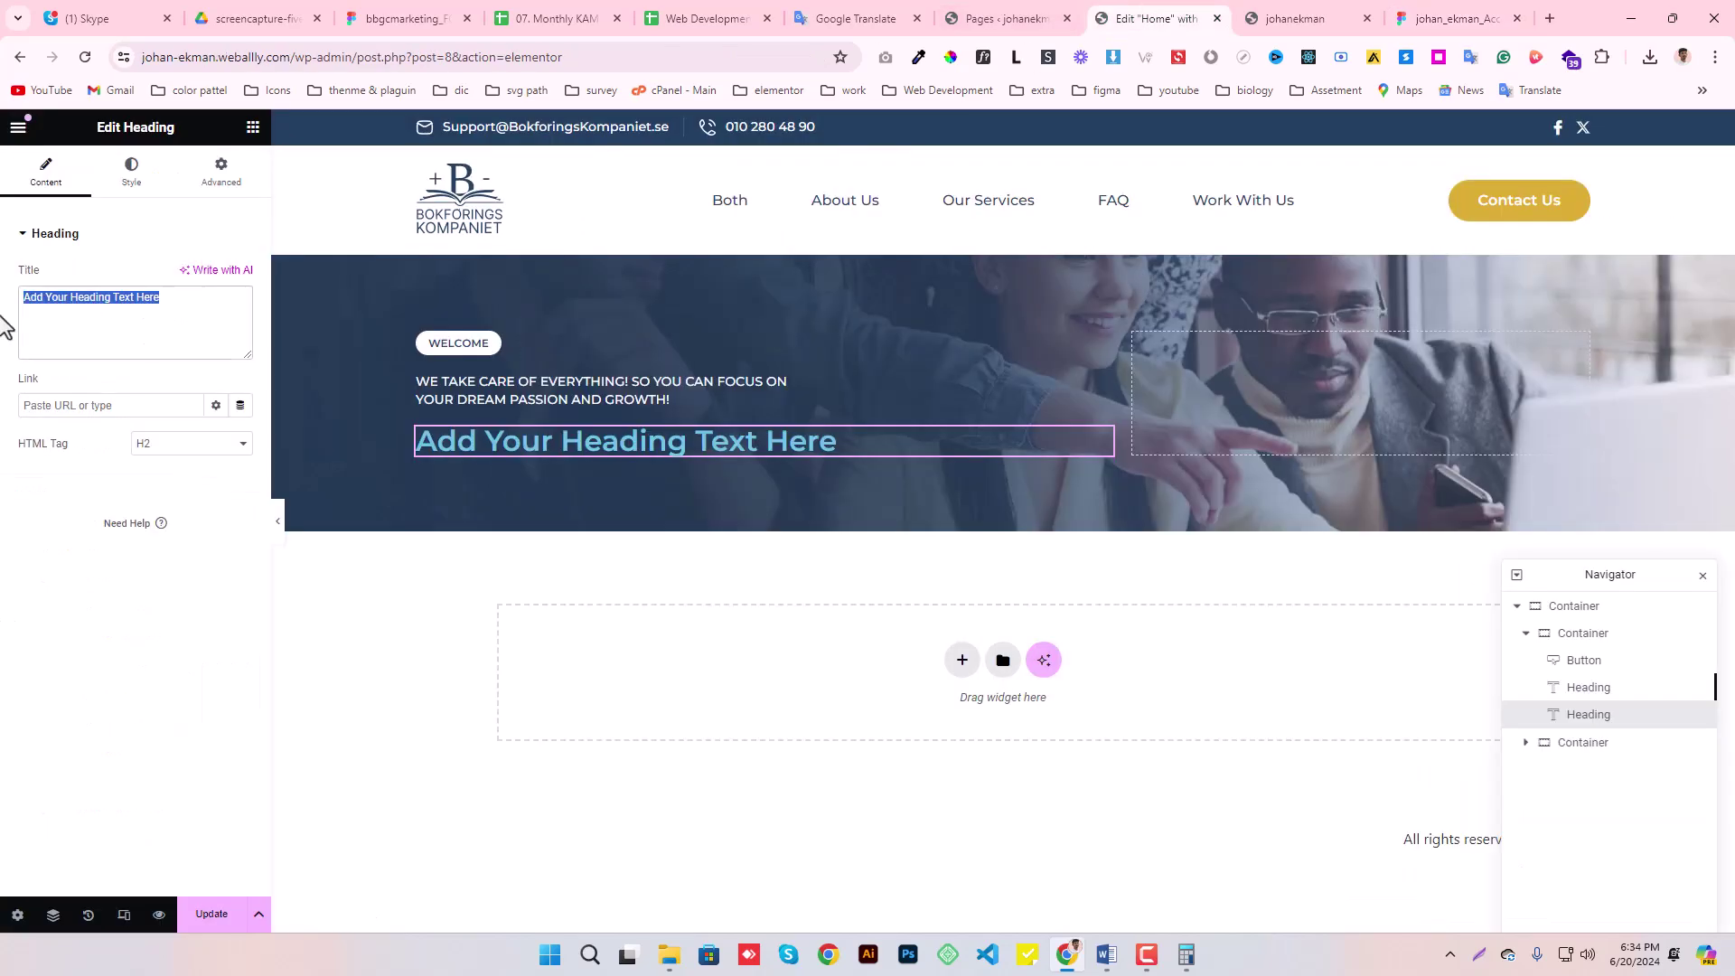
key(ctrl+v)
- Insert a <br> after "Full Service" and another after "Accounting & Reporting" in the new heading's title
click(97, 299)
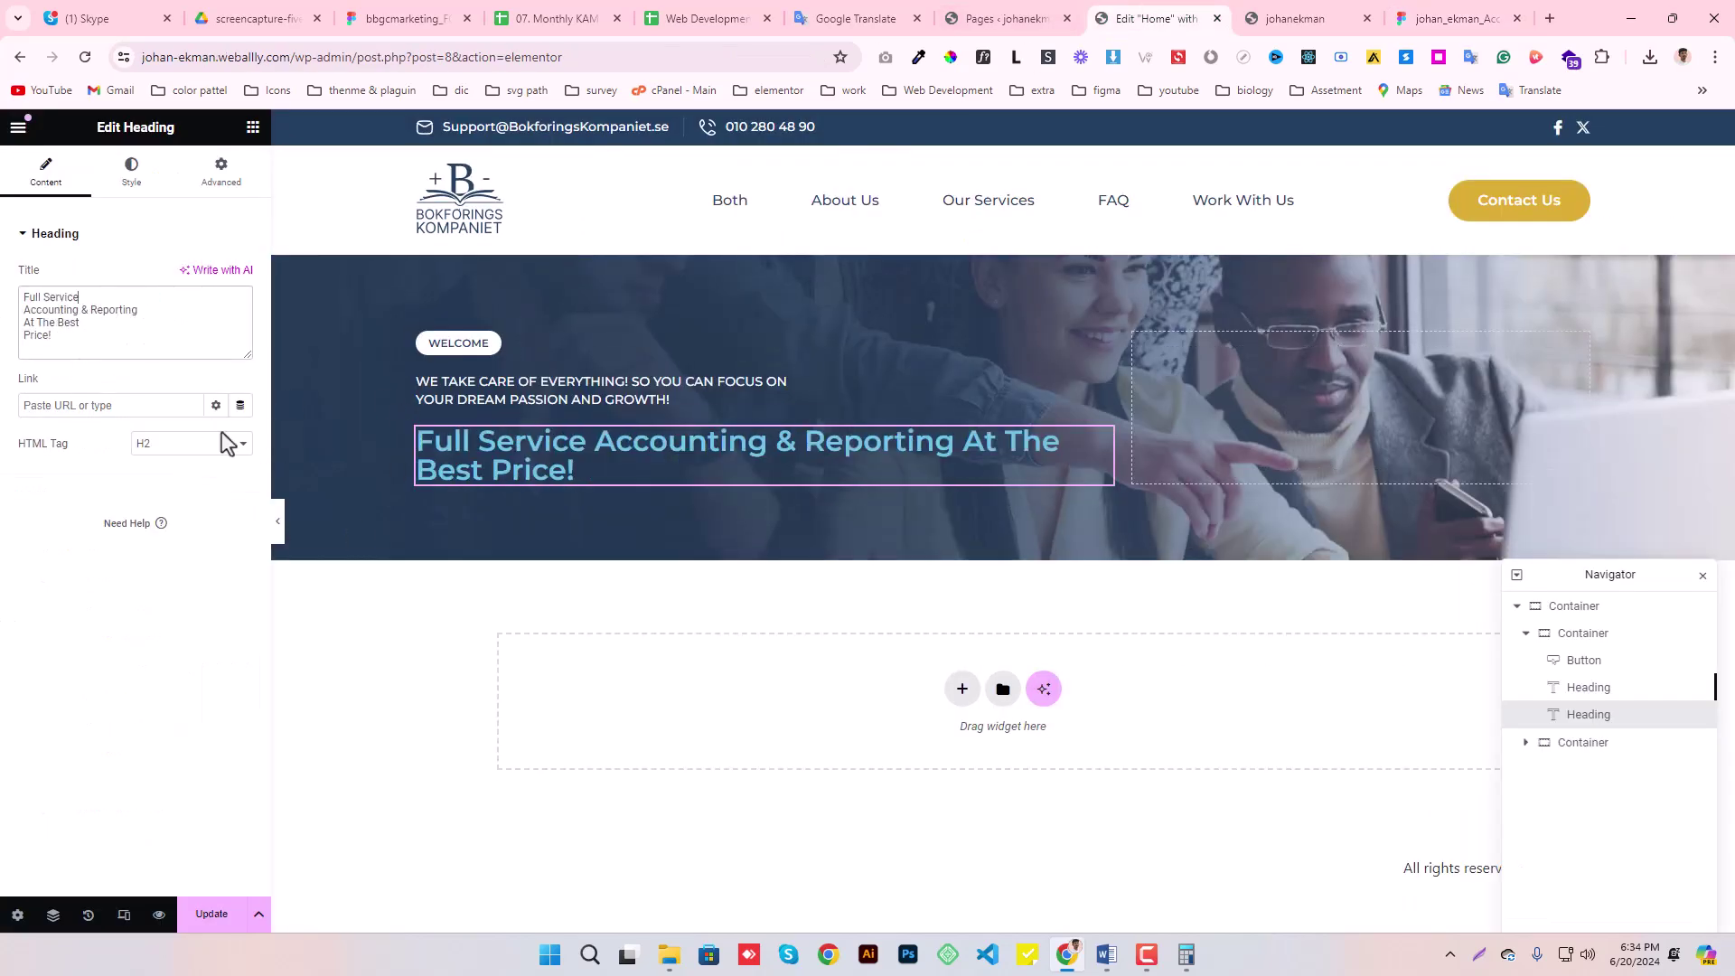
text(<br>)
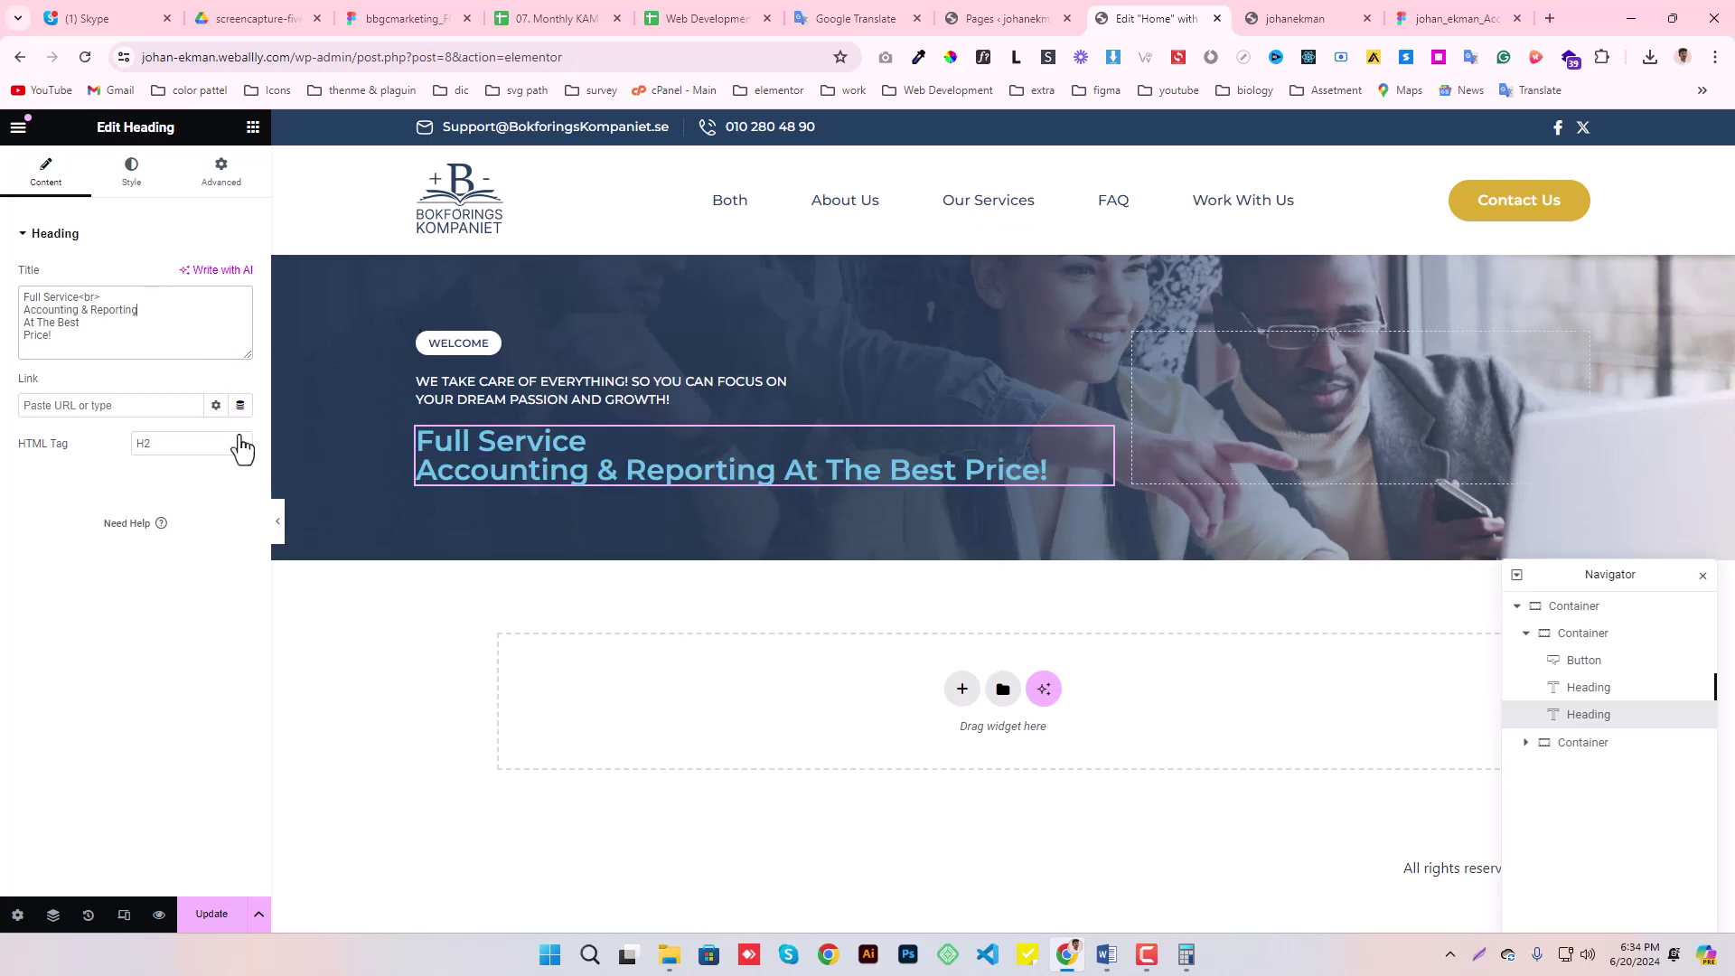
text(<br>)
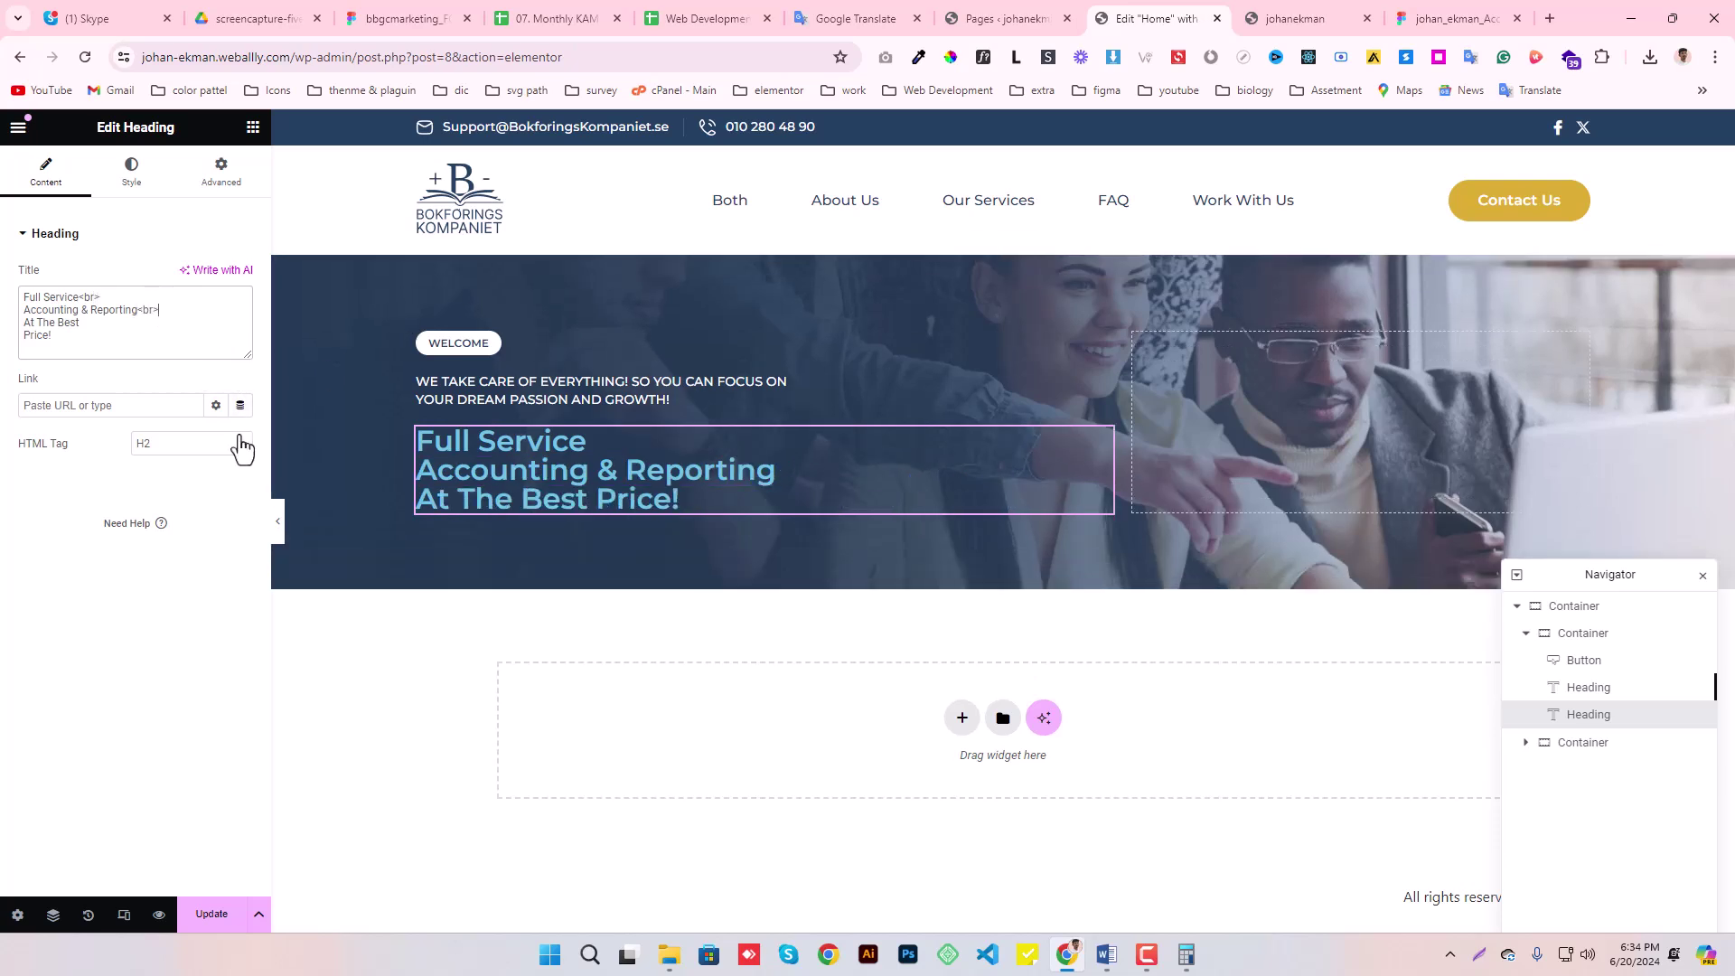
- Try a <br> after "At The Best" in the headline's title and compare the line wrap with Figma
click(103, 322)
text(<br>)
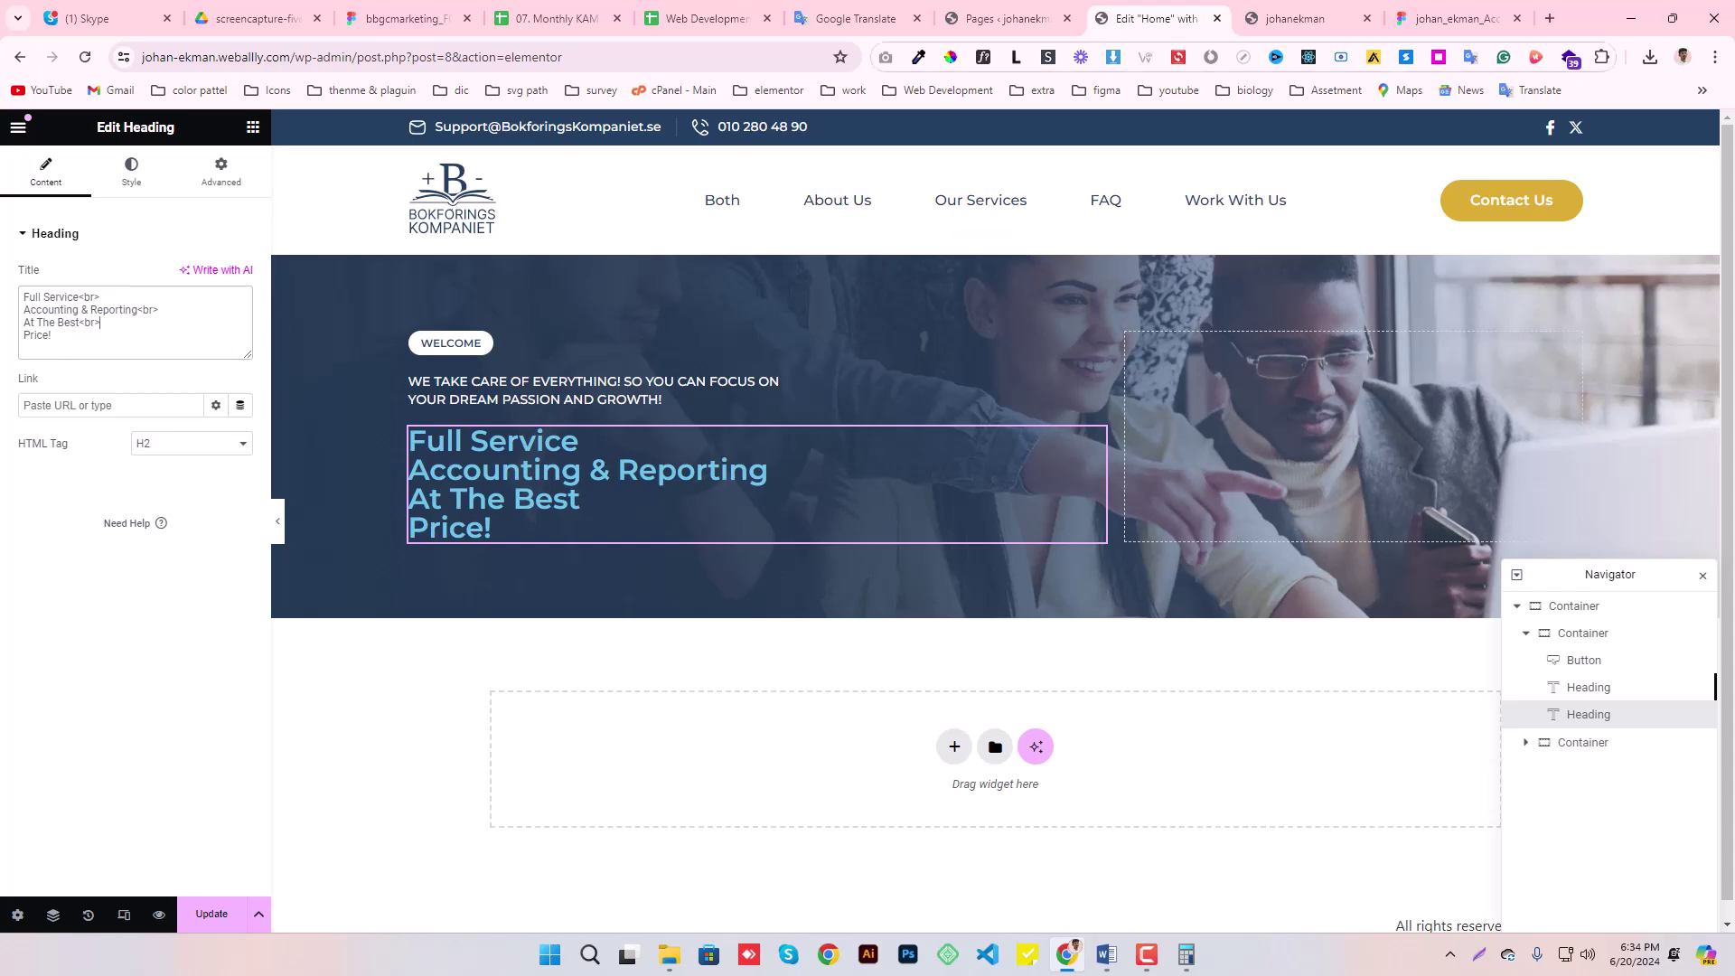
click(1451, 18)
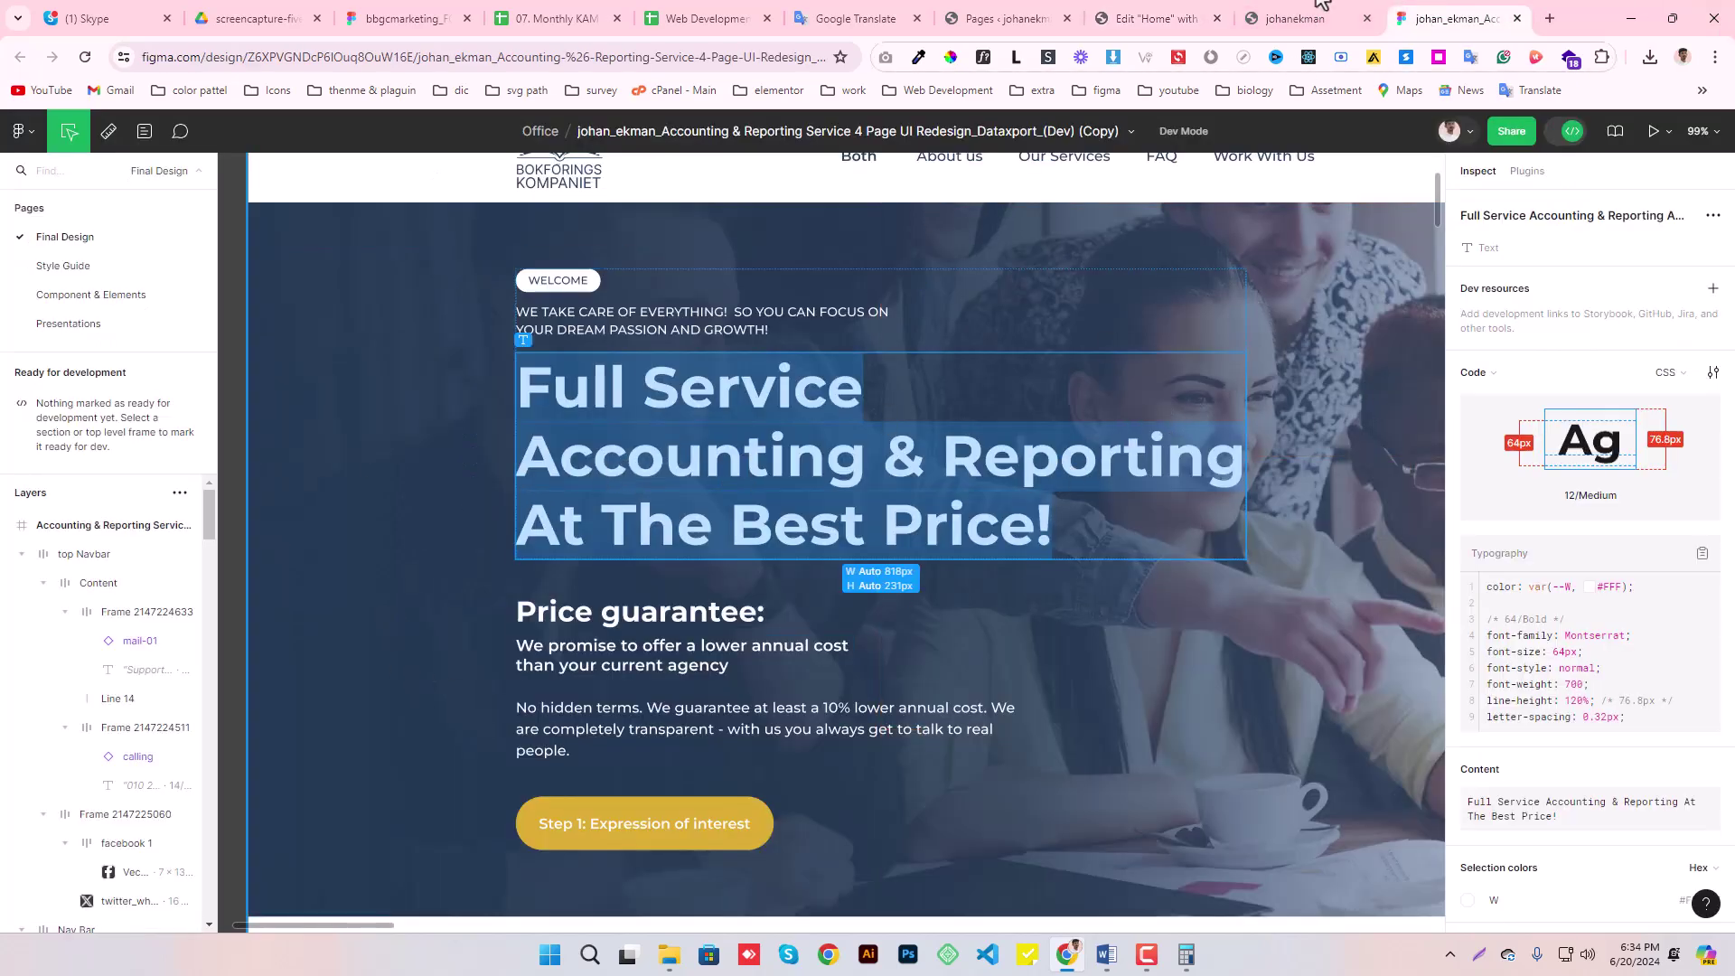
click(1141, 18)
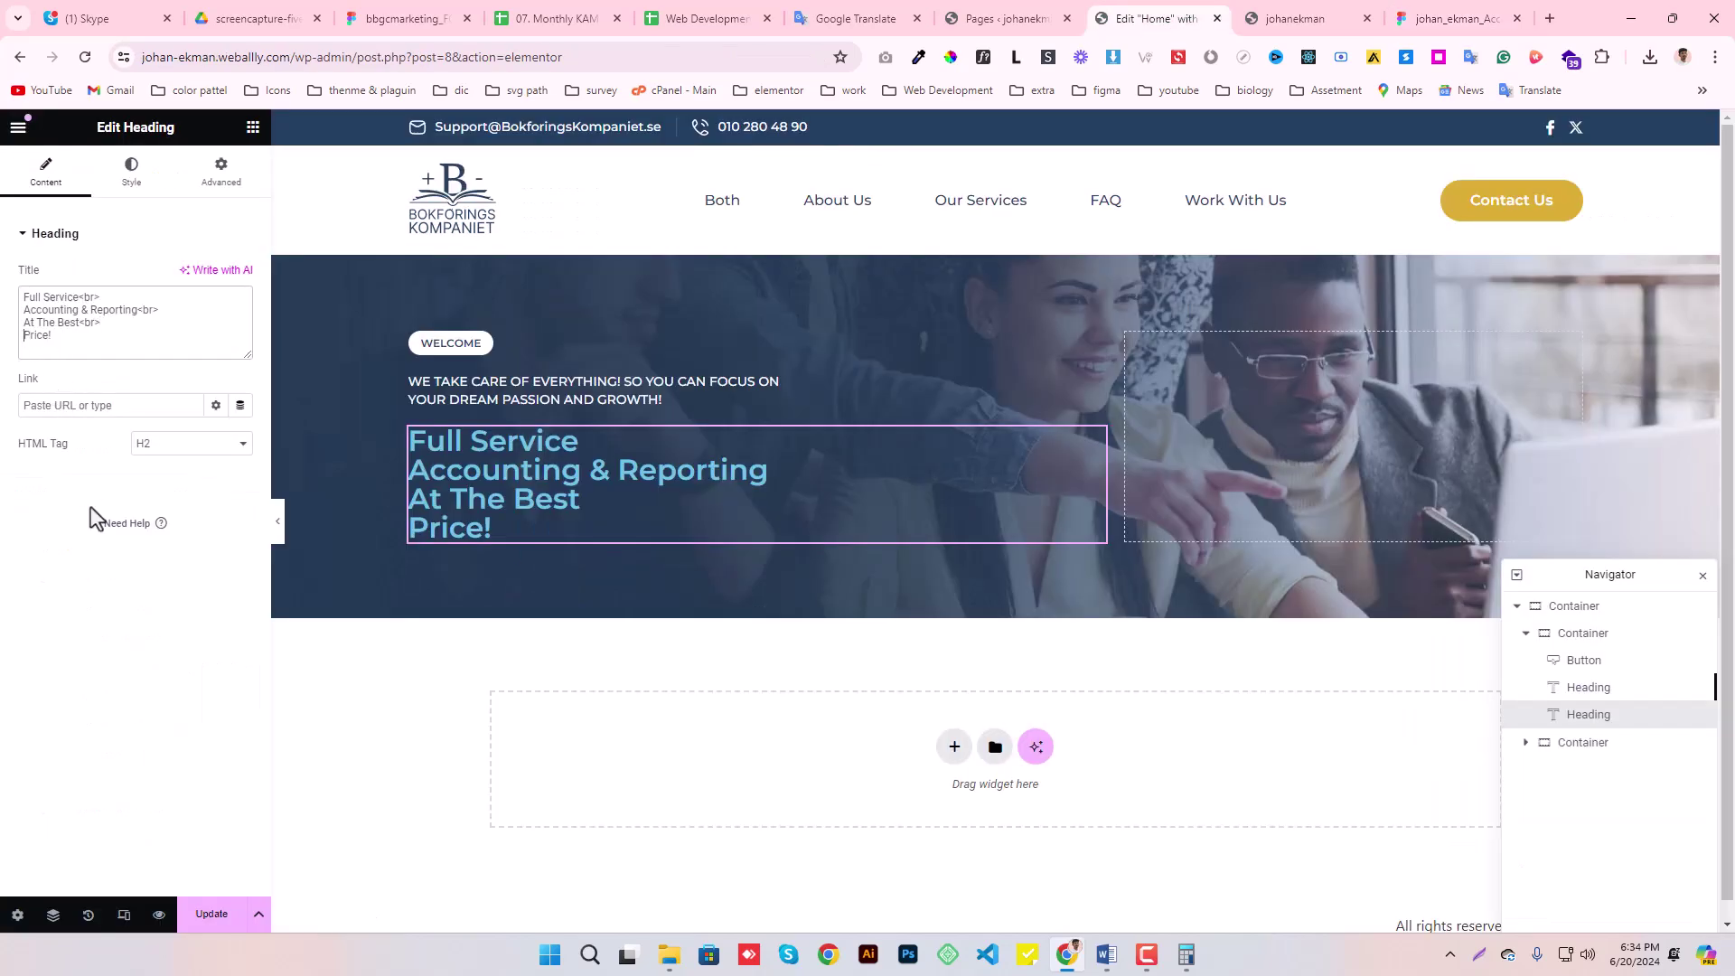
- Remove the <br> after "At The Best" and join "Price!" onto the same line of the title
key(BackSpace)
key(BackSpace)
key(BackSpace)
key(BackSpace)
key(BackSpace)
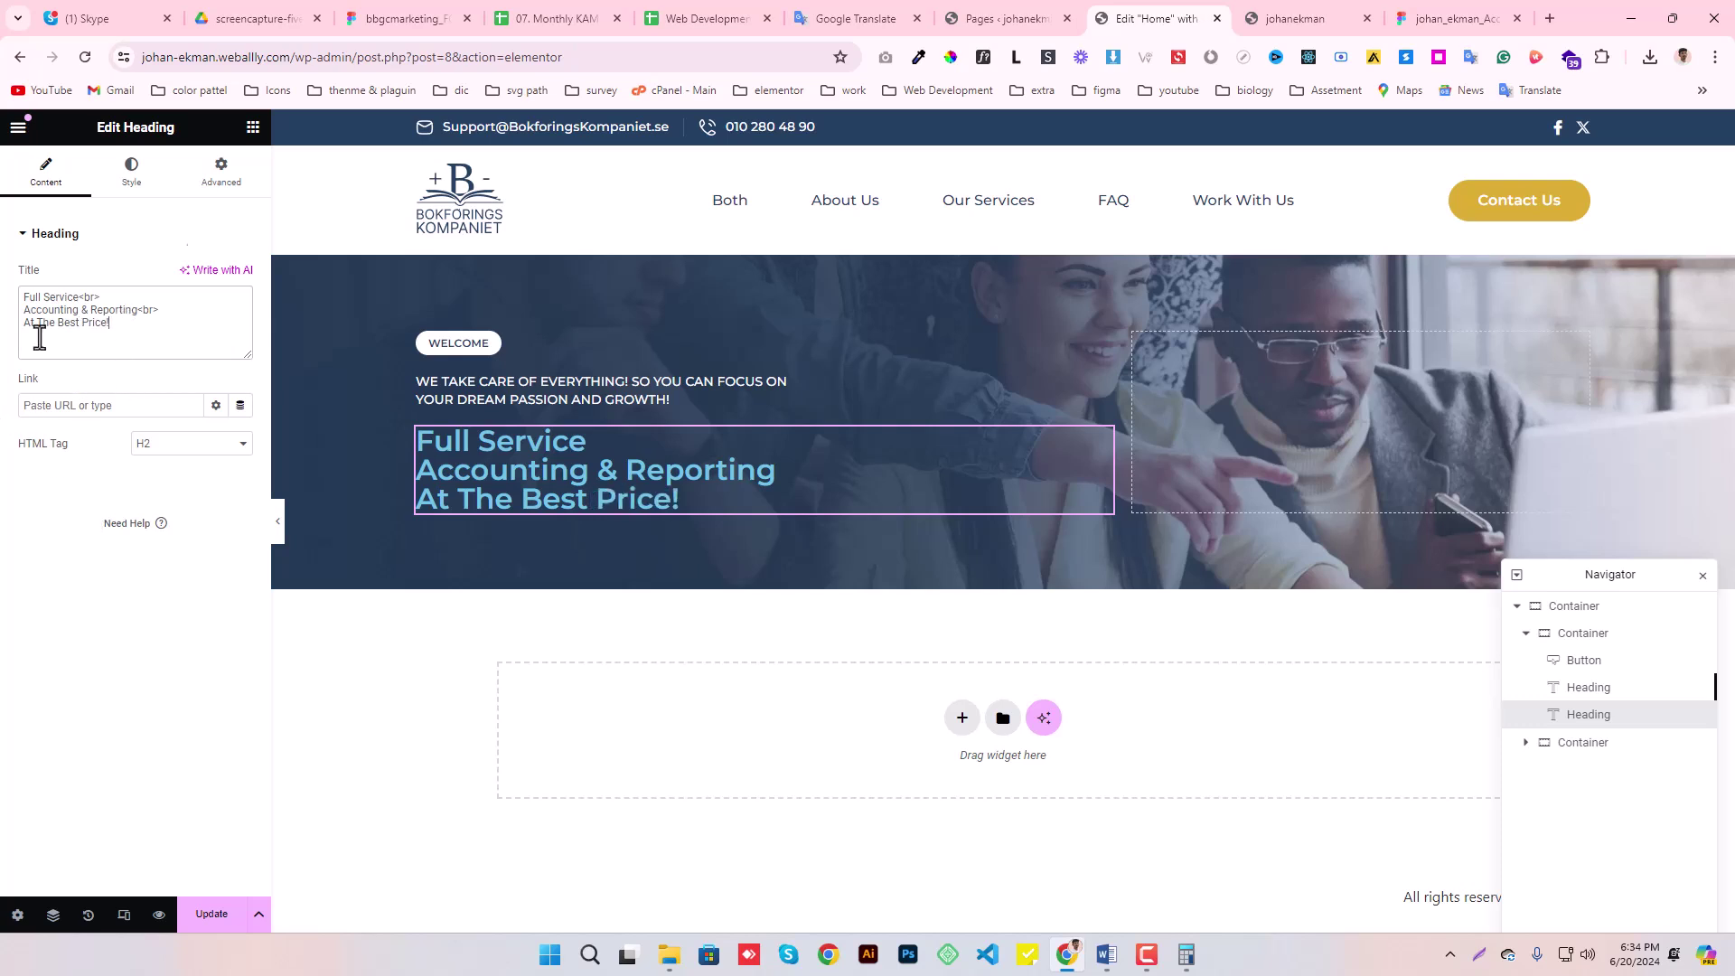
- Add the class "wpt-md-none" to both line-break tags in the headline's title and copy the class name
click(96, 297)
text(class="wpt-md-none)
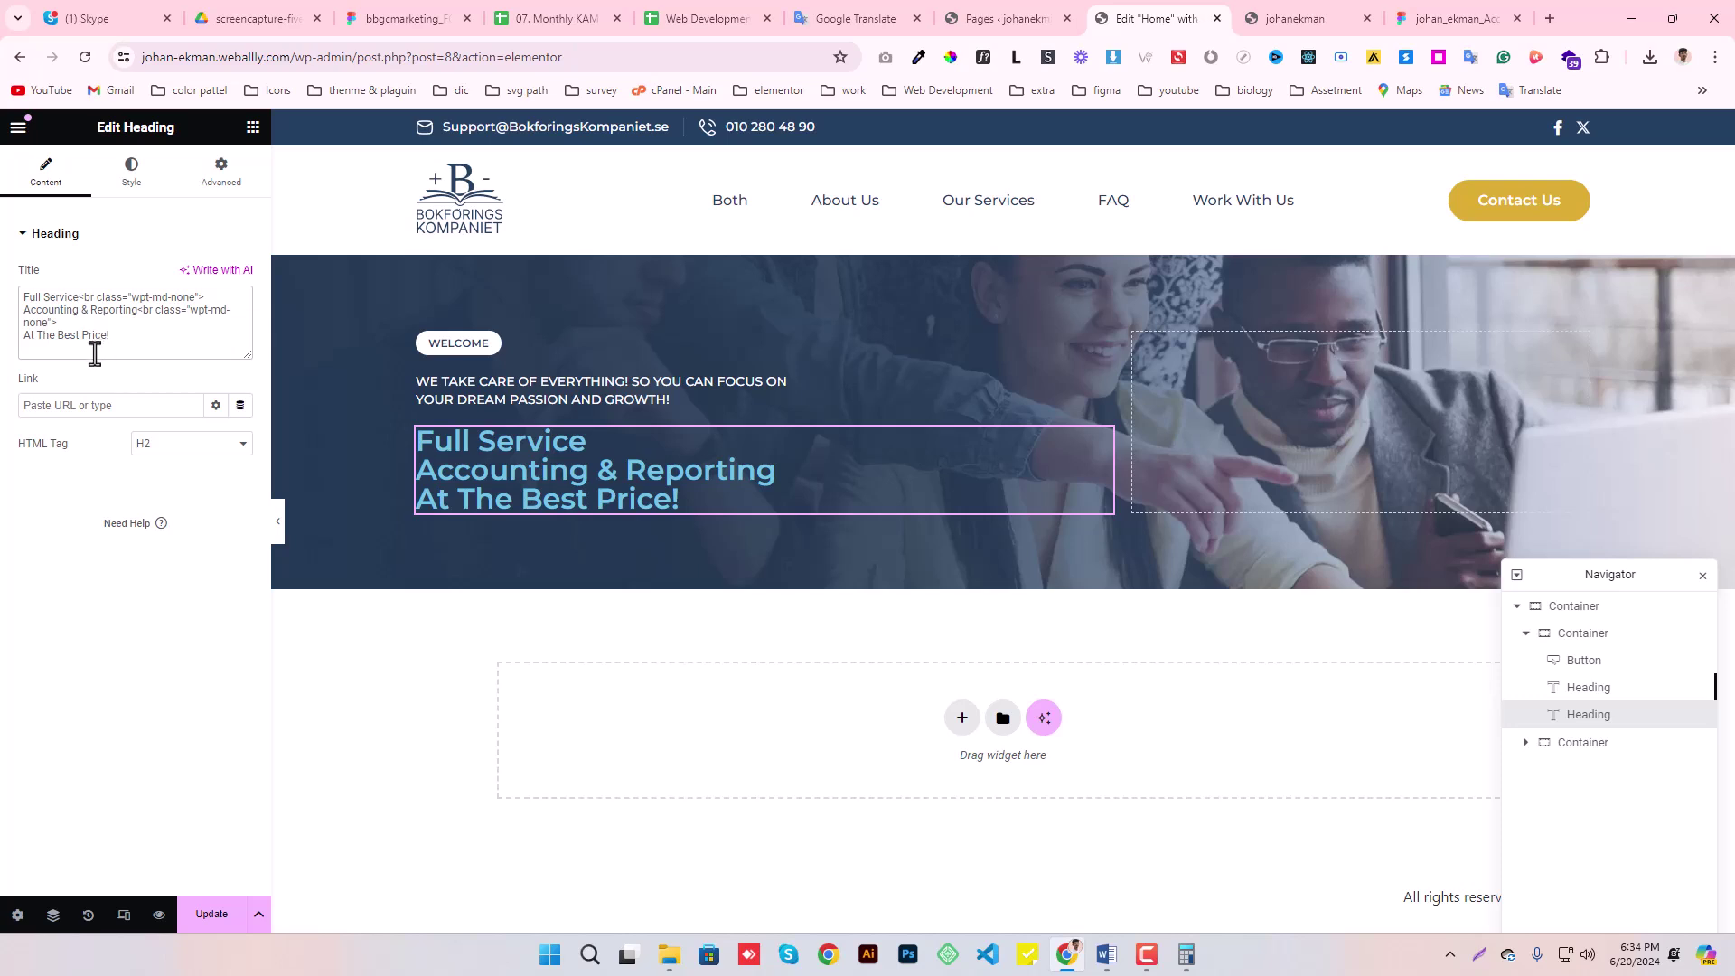
drag(217, 316, 48, 331)
- Open the WordPress theme Customizer in a new tab and begin editing the site's Additional CSS
click(1004, 18)
mouse_move(82, 519)
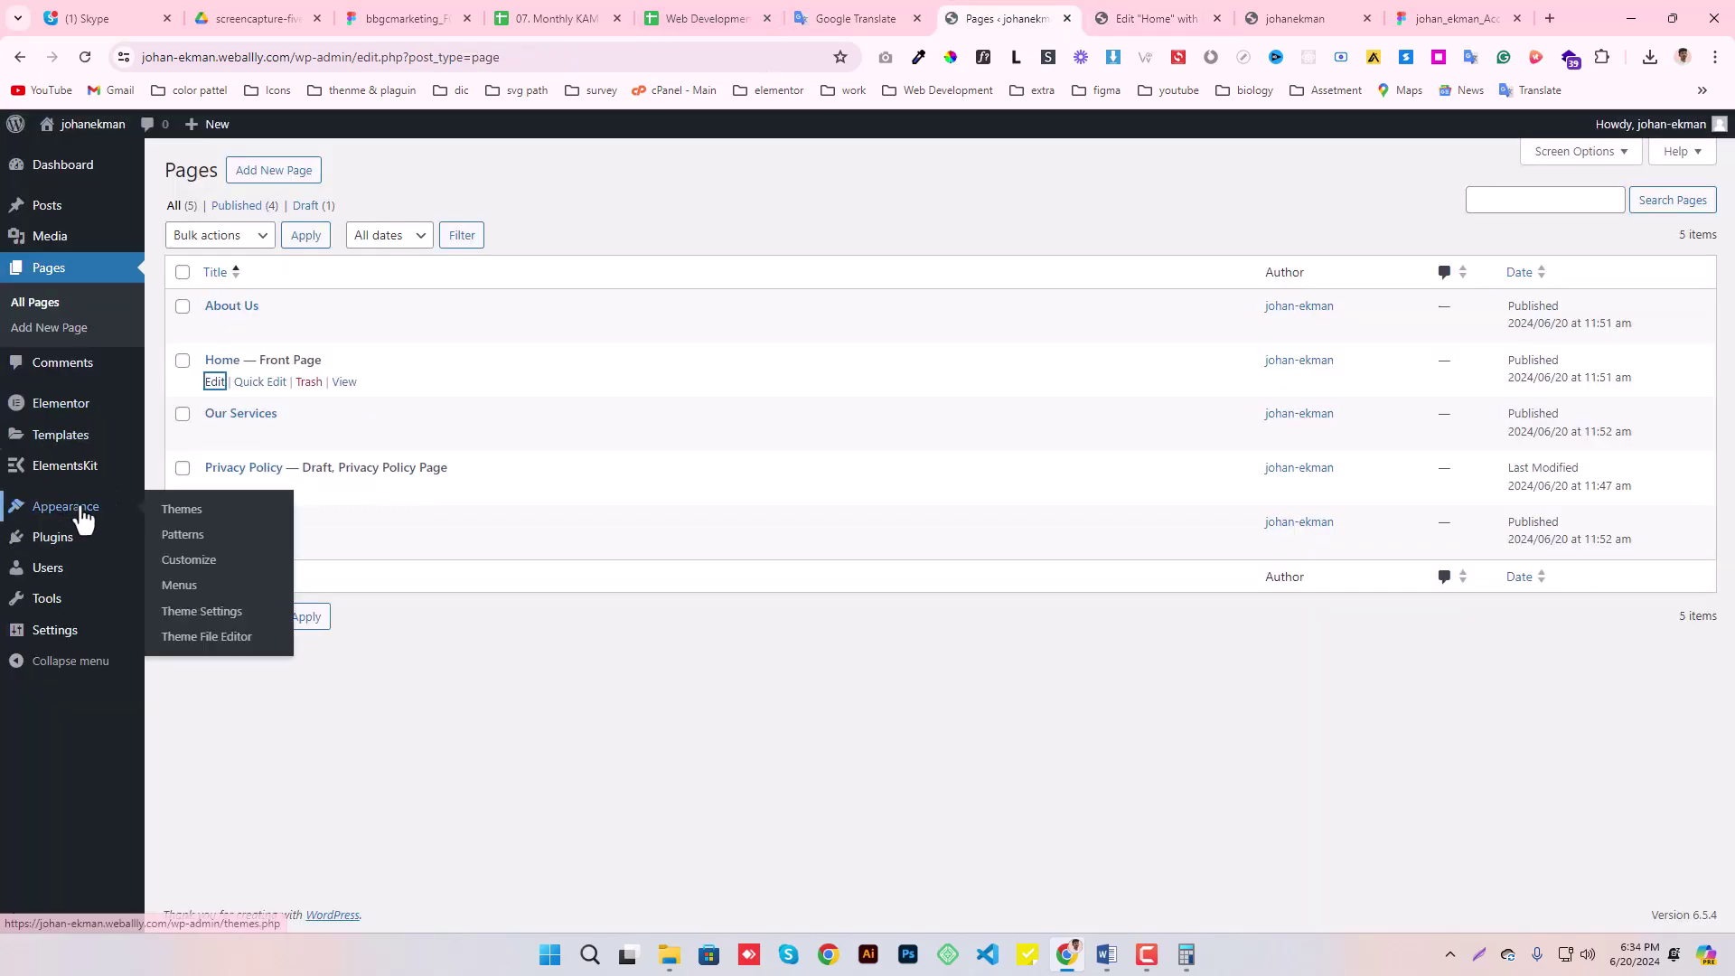
middle_click(185, 562)
click(1049, 18)
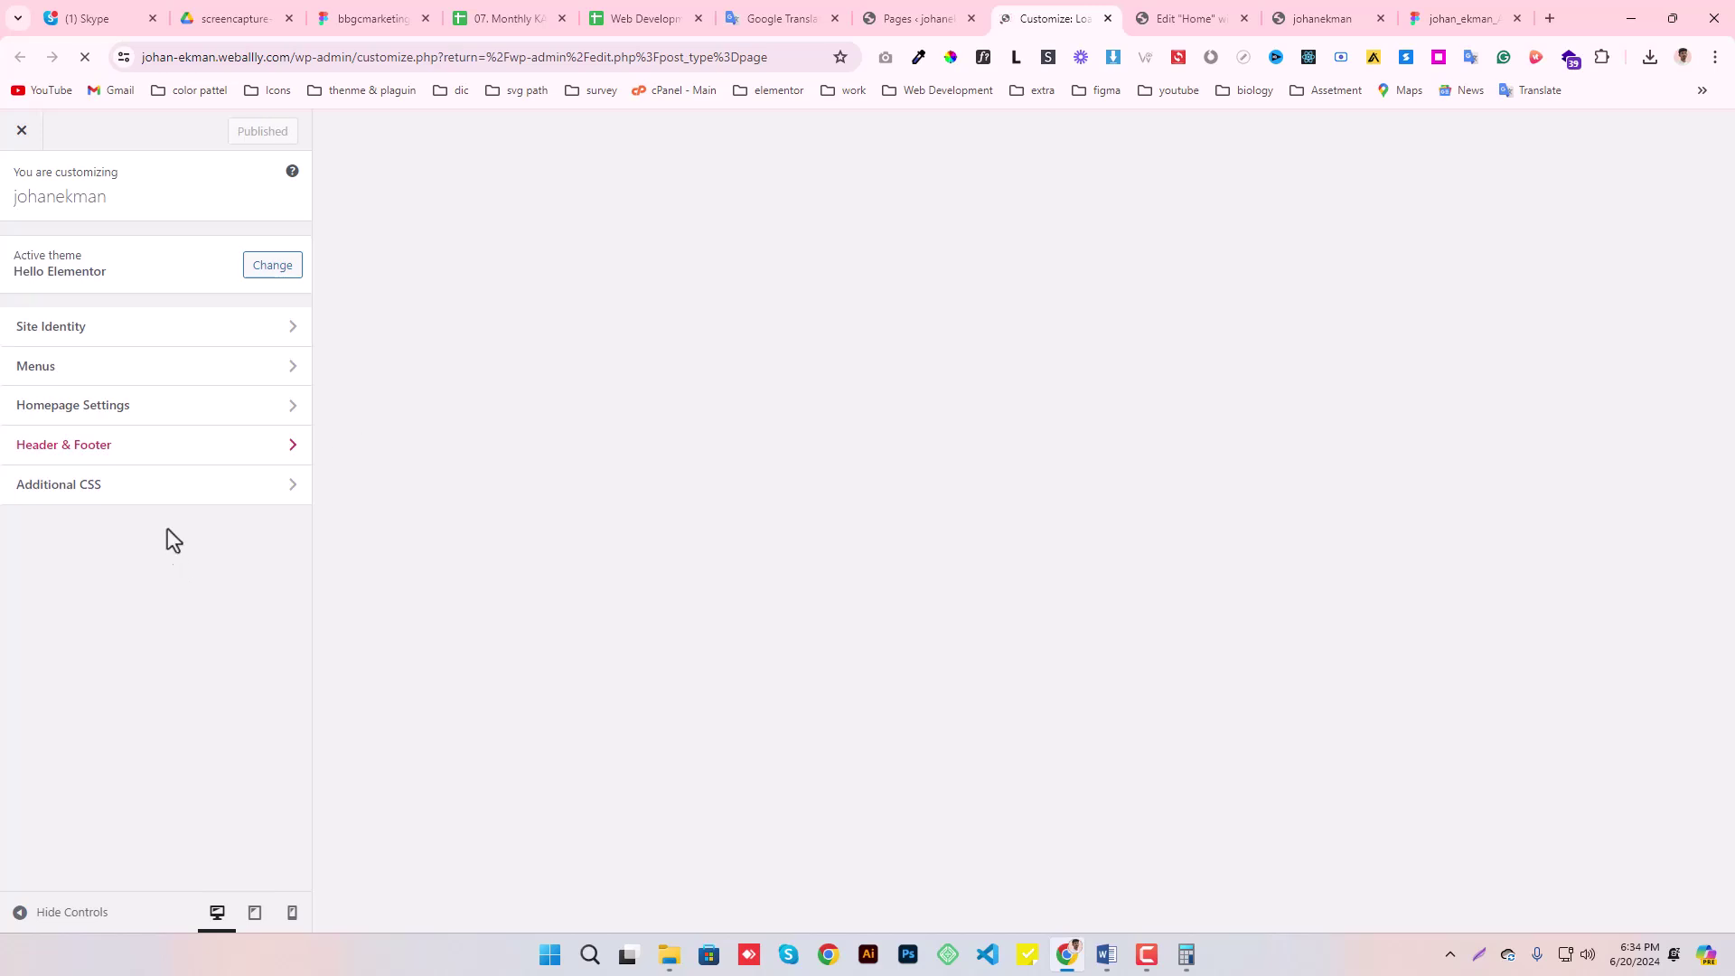
click(137, 488)
click(70, 578)
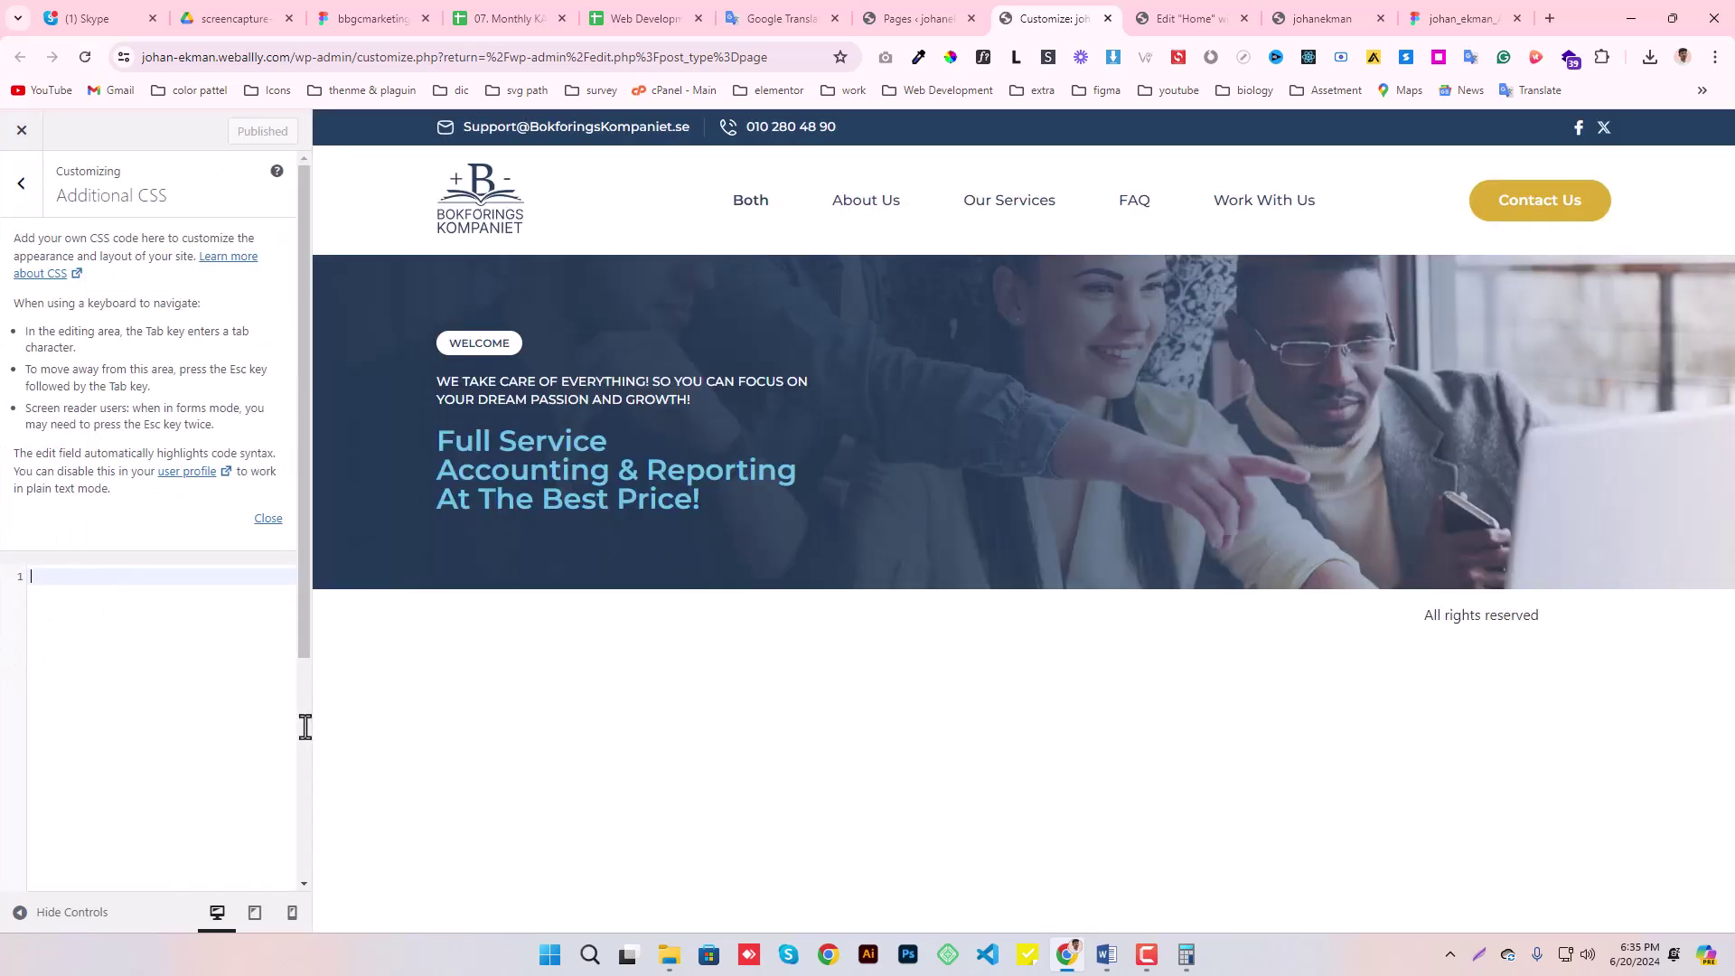
- Write a max-width: 576px media query with .wpt-md-none set to display: none in the Additional CSS and publish it
text(@media(max-width: 576px){)
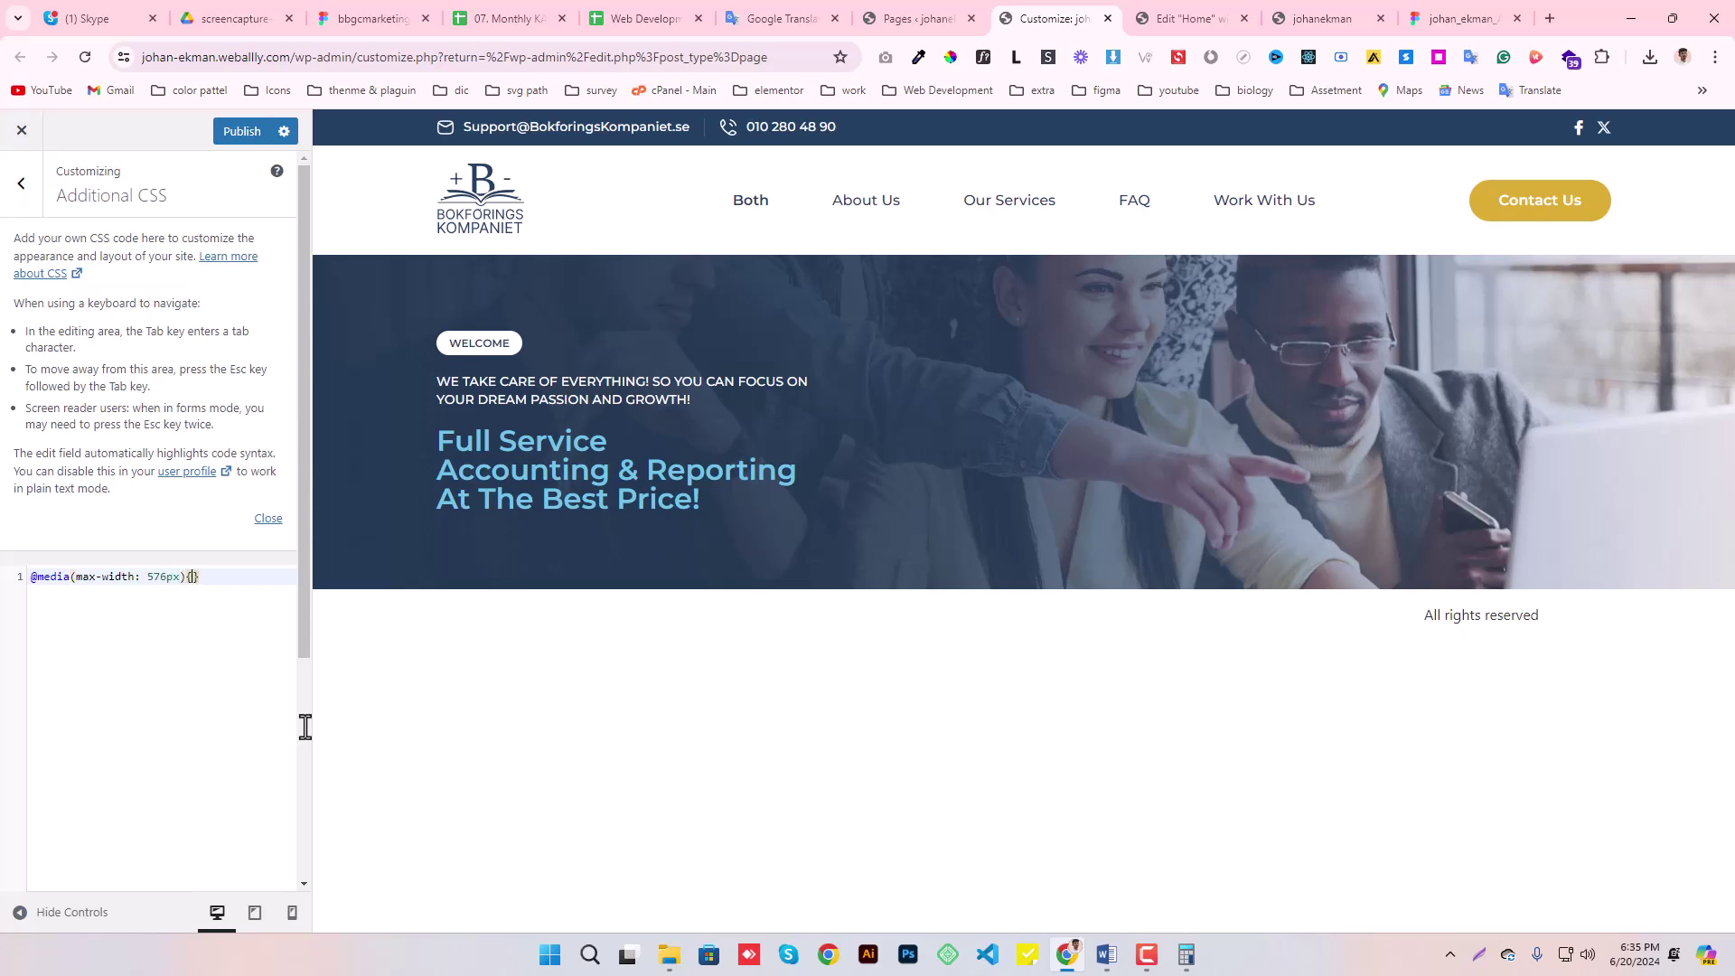
key(Return)
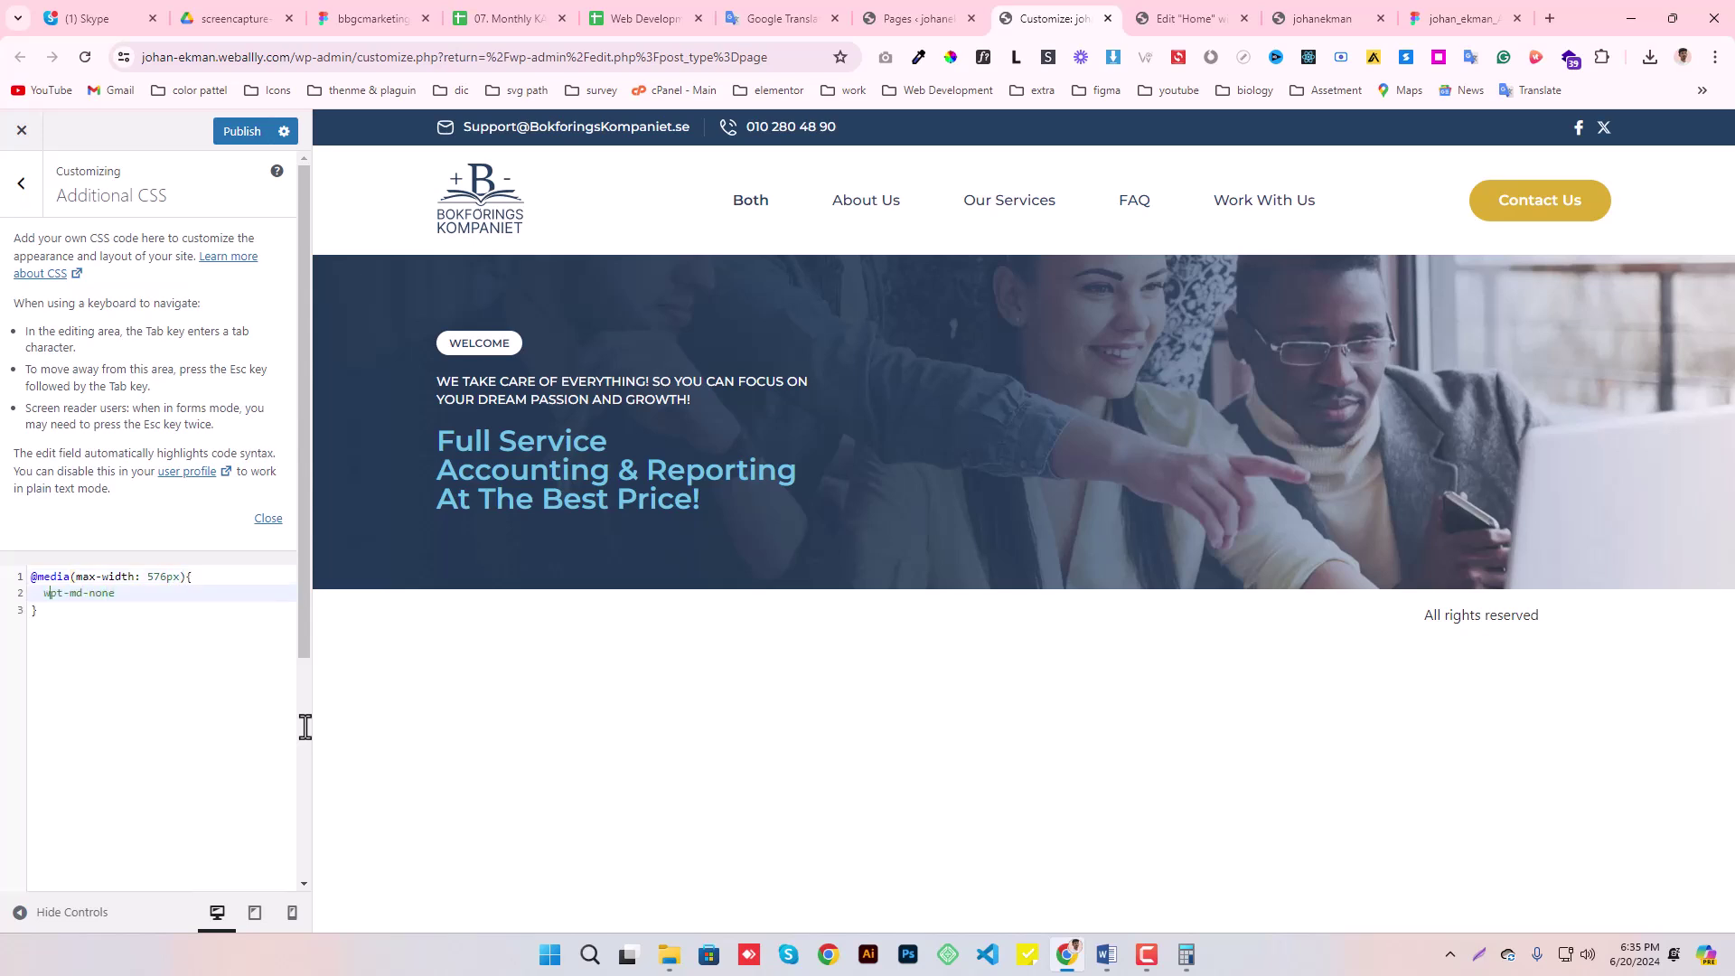
key(Down)
key(Up)
text({)
key(Return)
text(display)
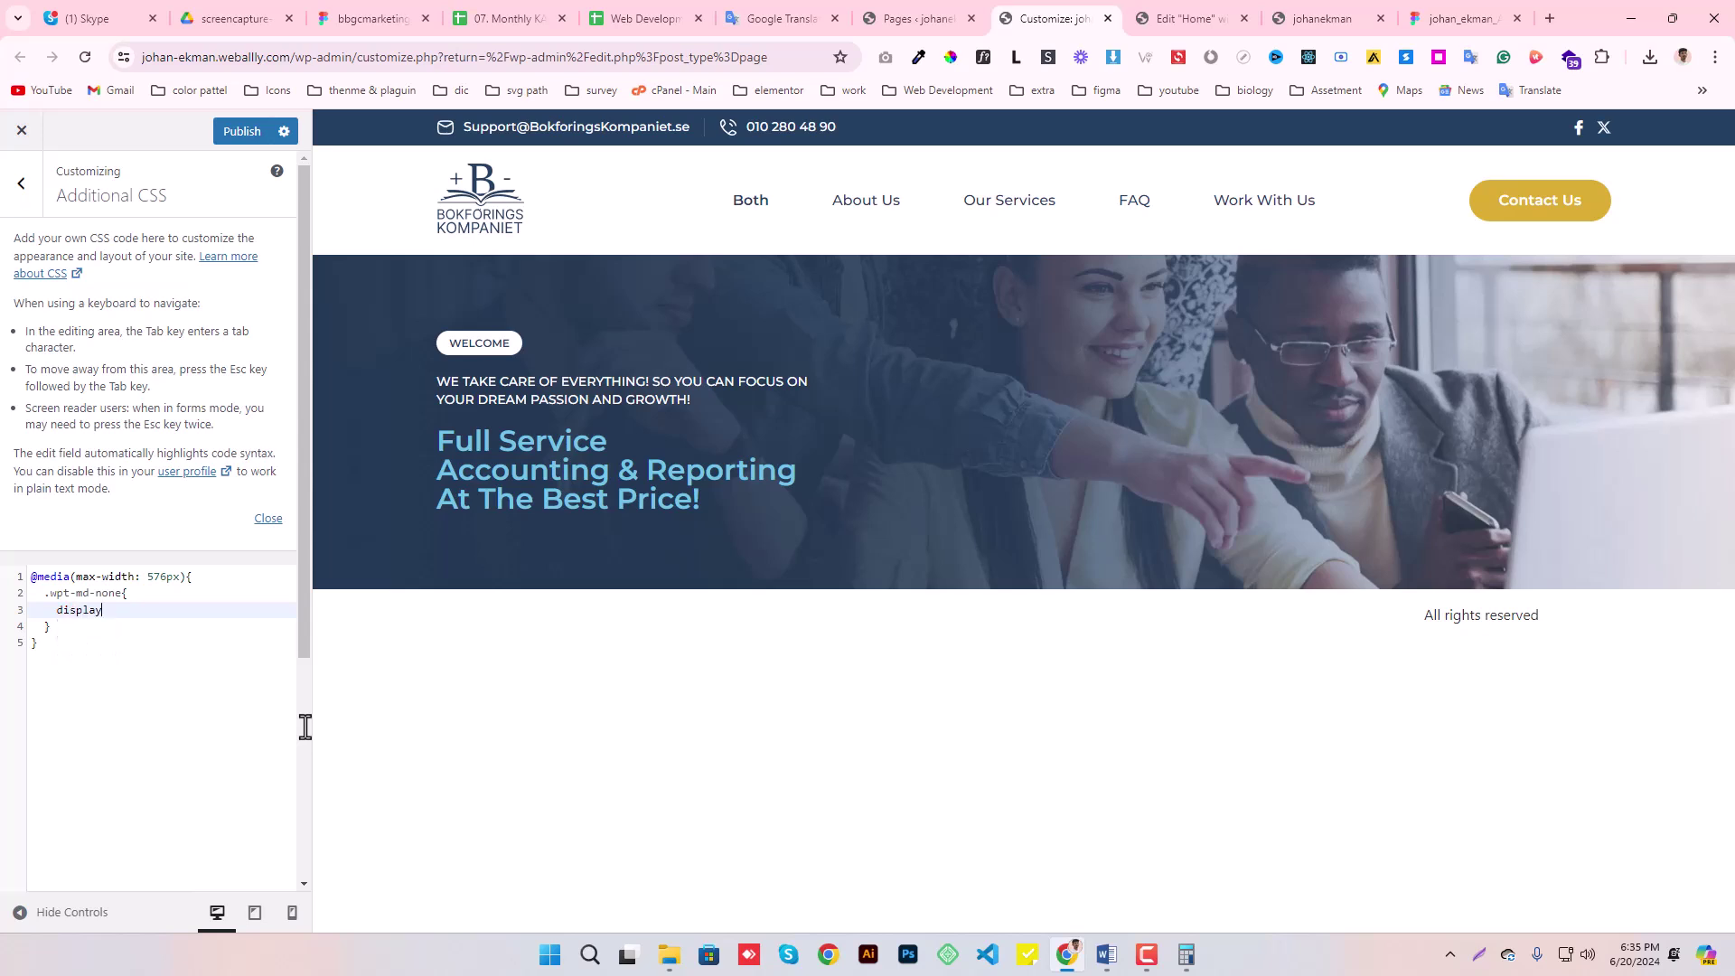
text(: none)
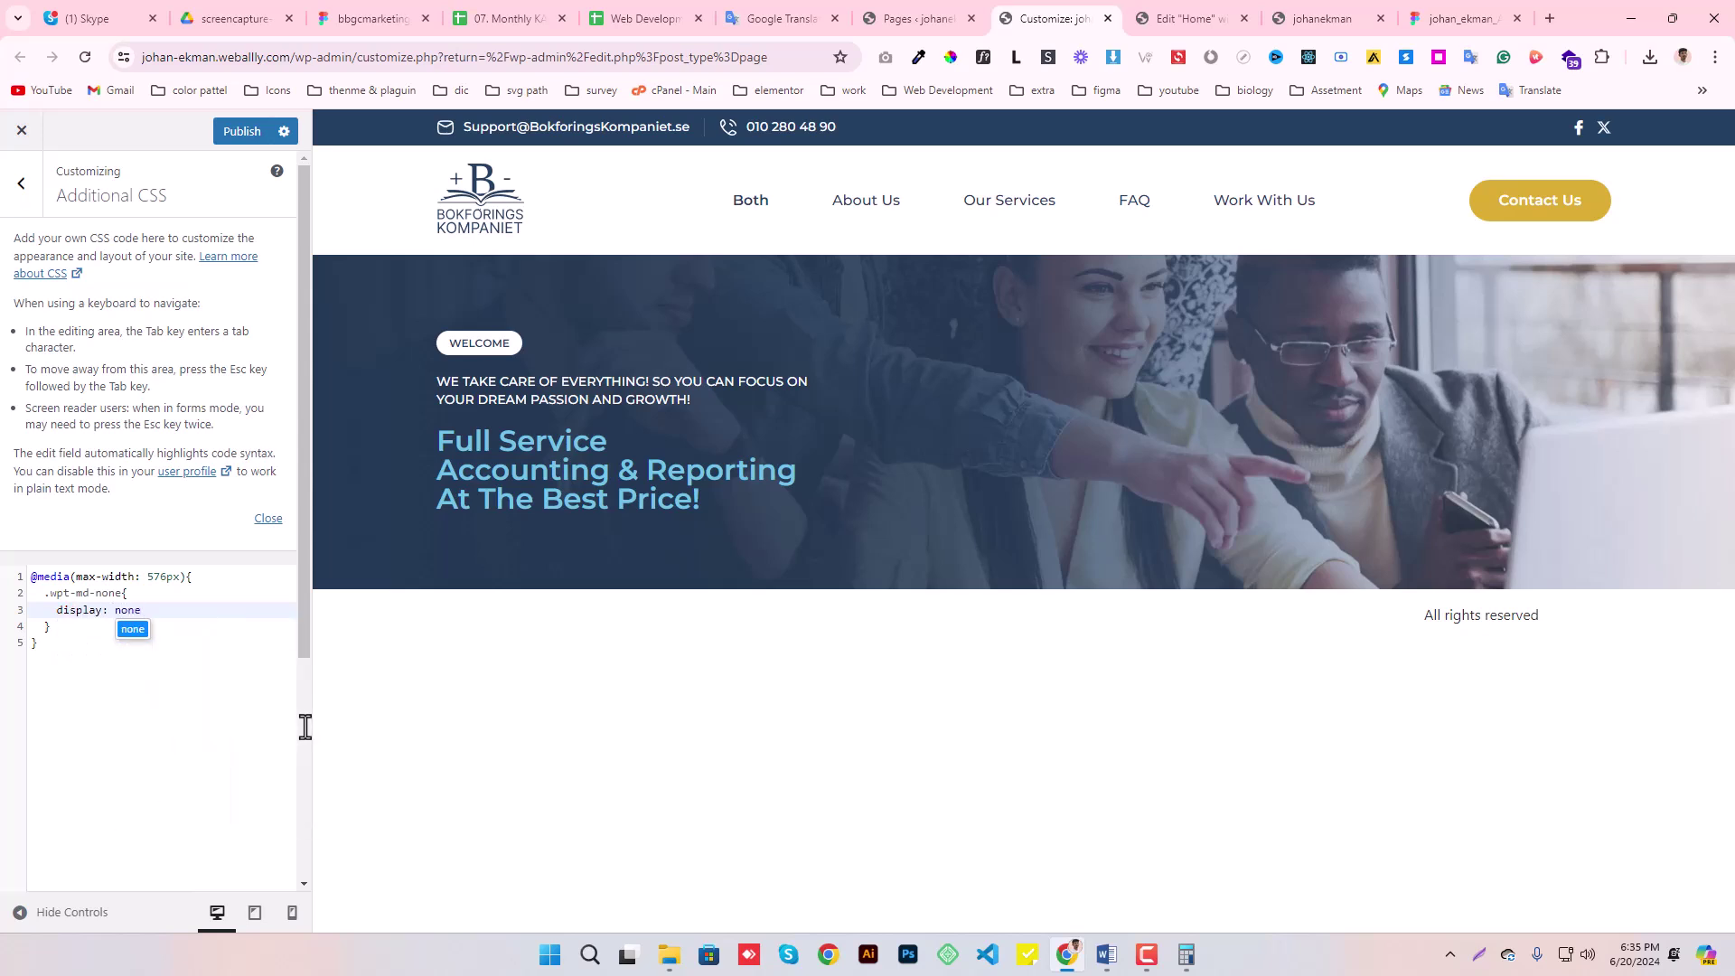
key(Return)
click(242, 131)
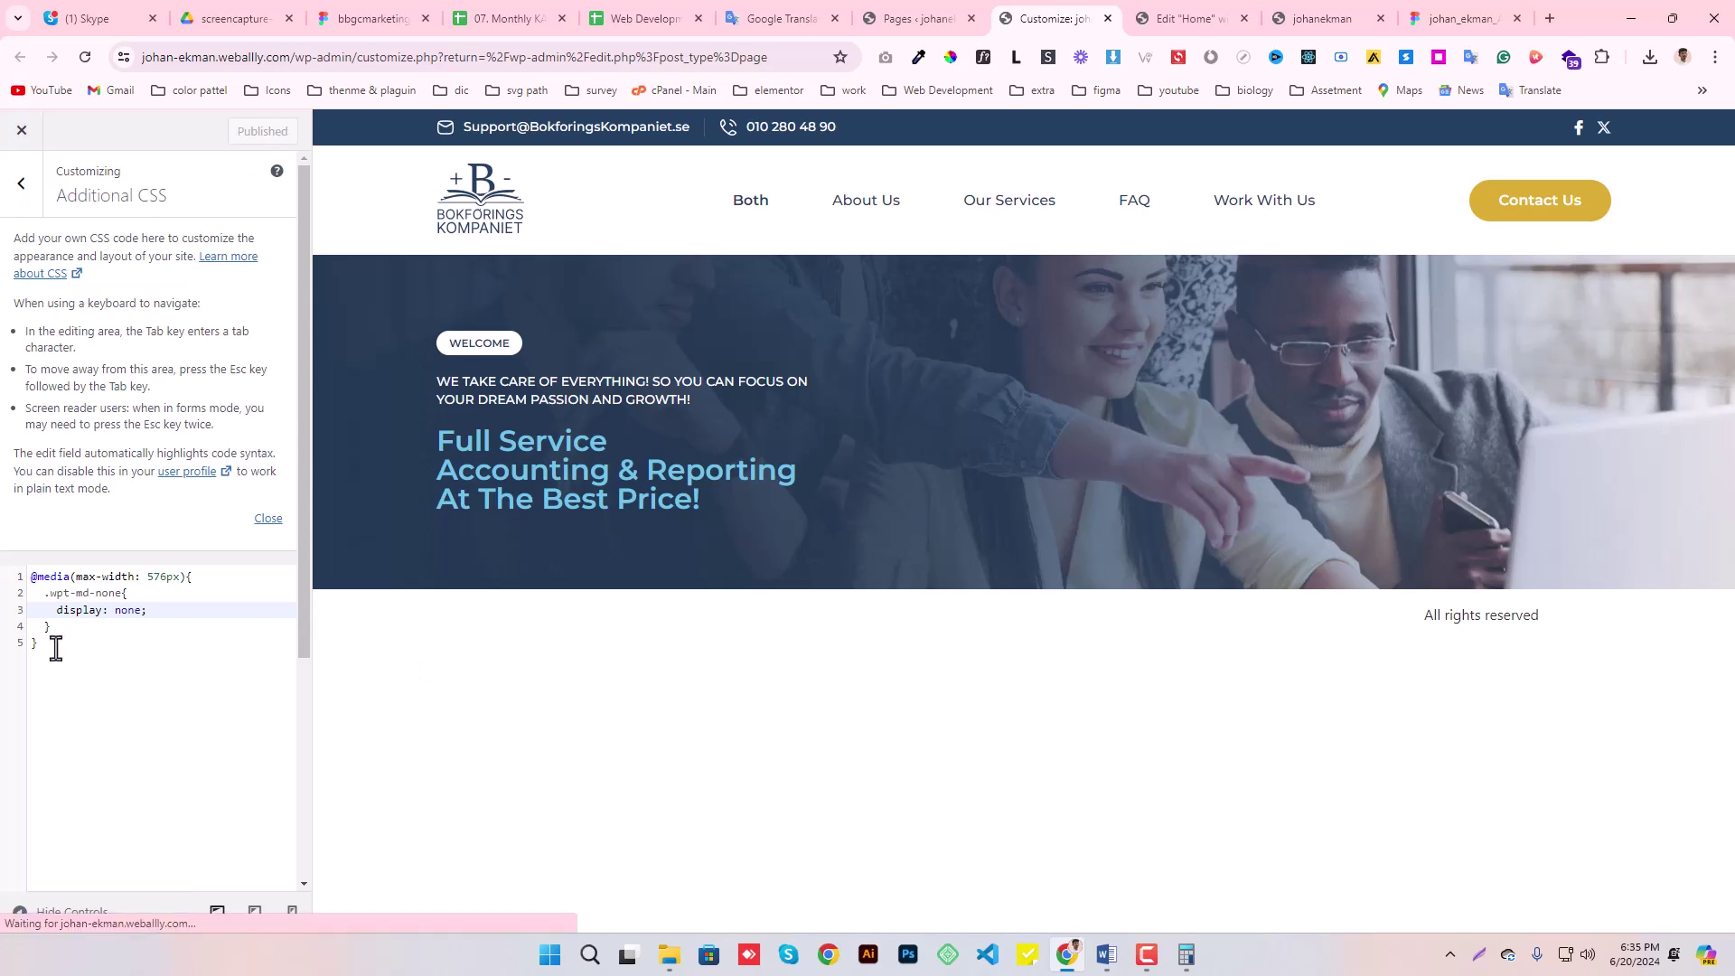
- Delete all custom CSS from the tagline heading in the Elementor editor and update the page
click(1212, 18)
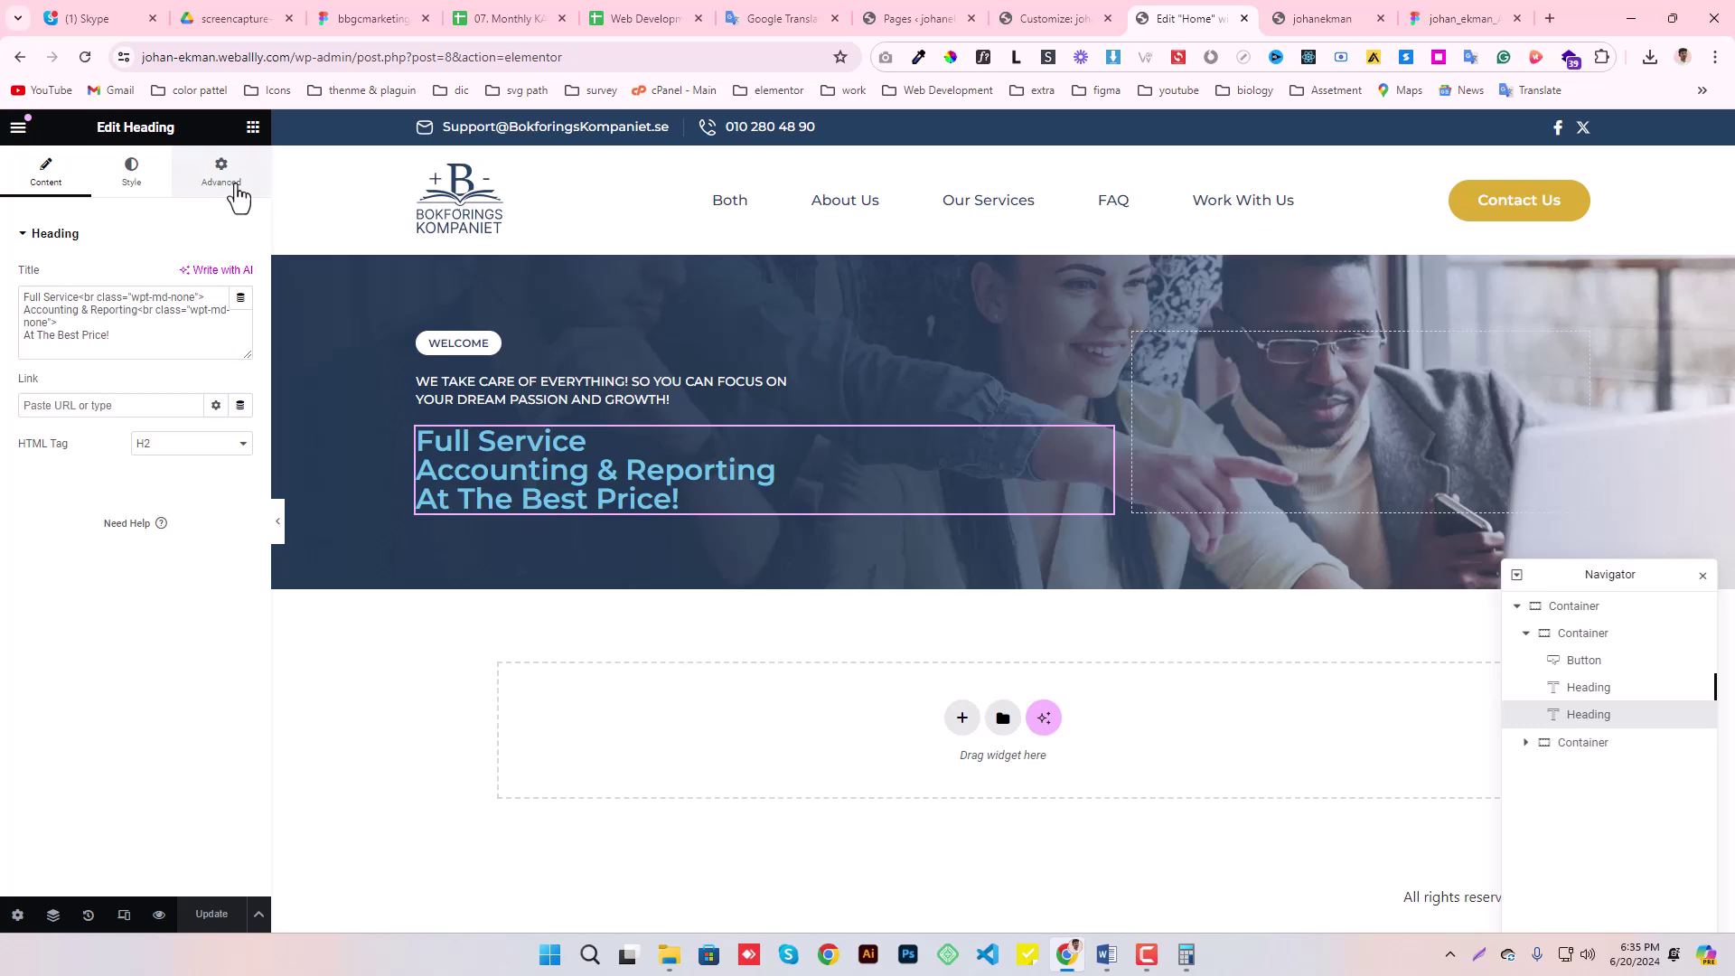
click(576, 382)
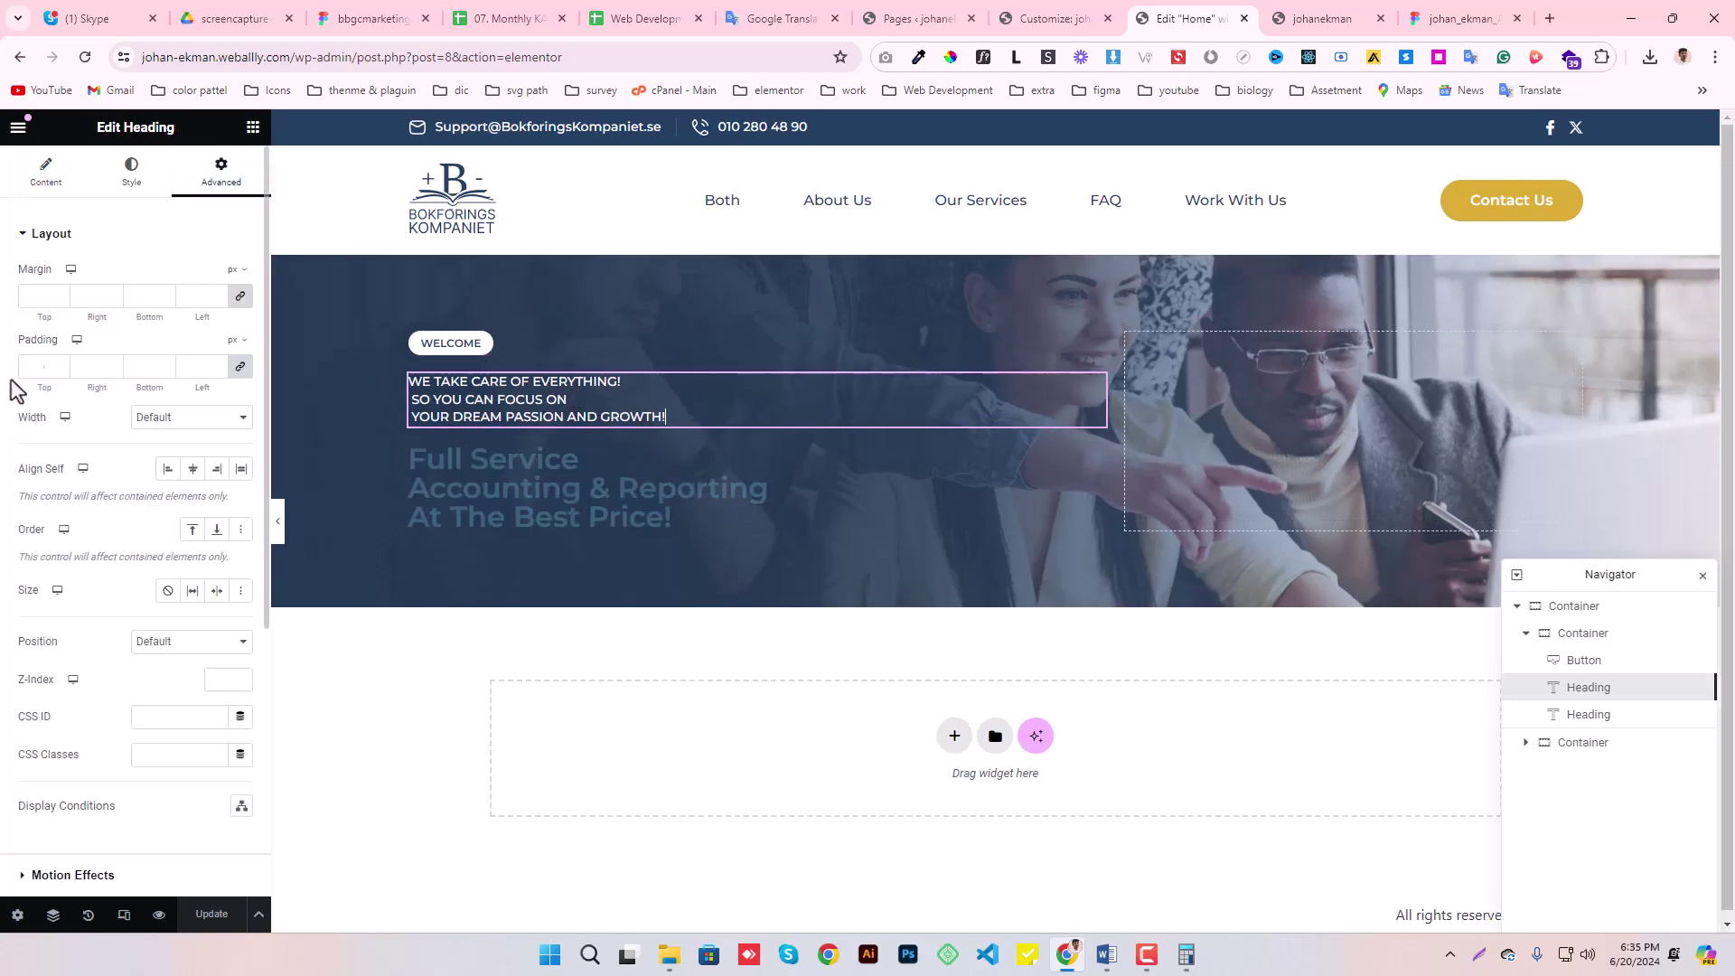
scroll(113, 676, down, 5)
click(135, 767)
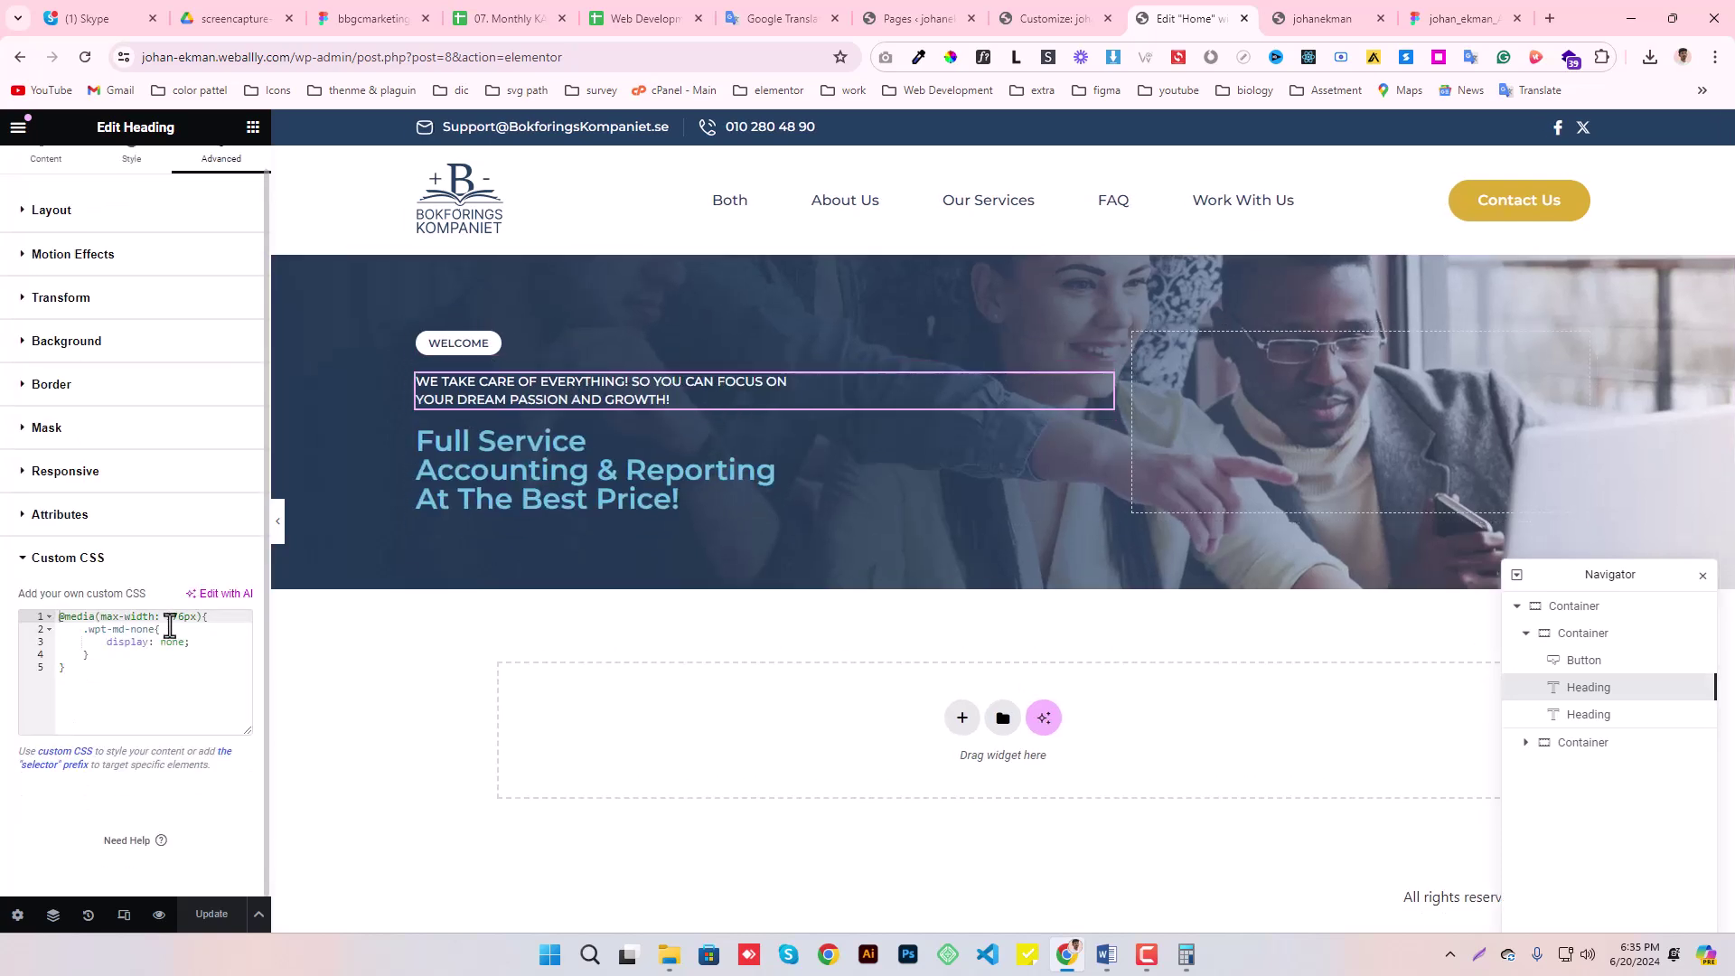
drag(36, 688, 4, 570)
key(BackSpace)
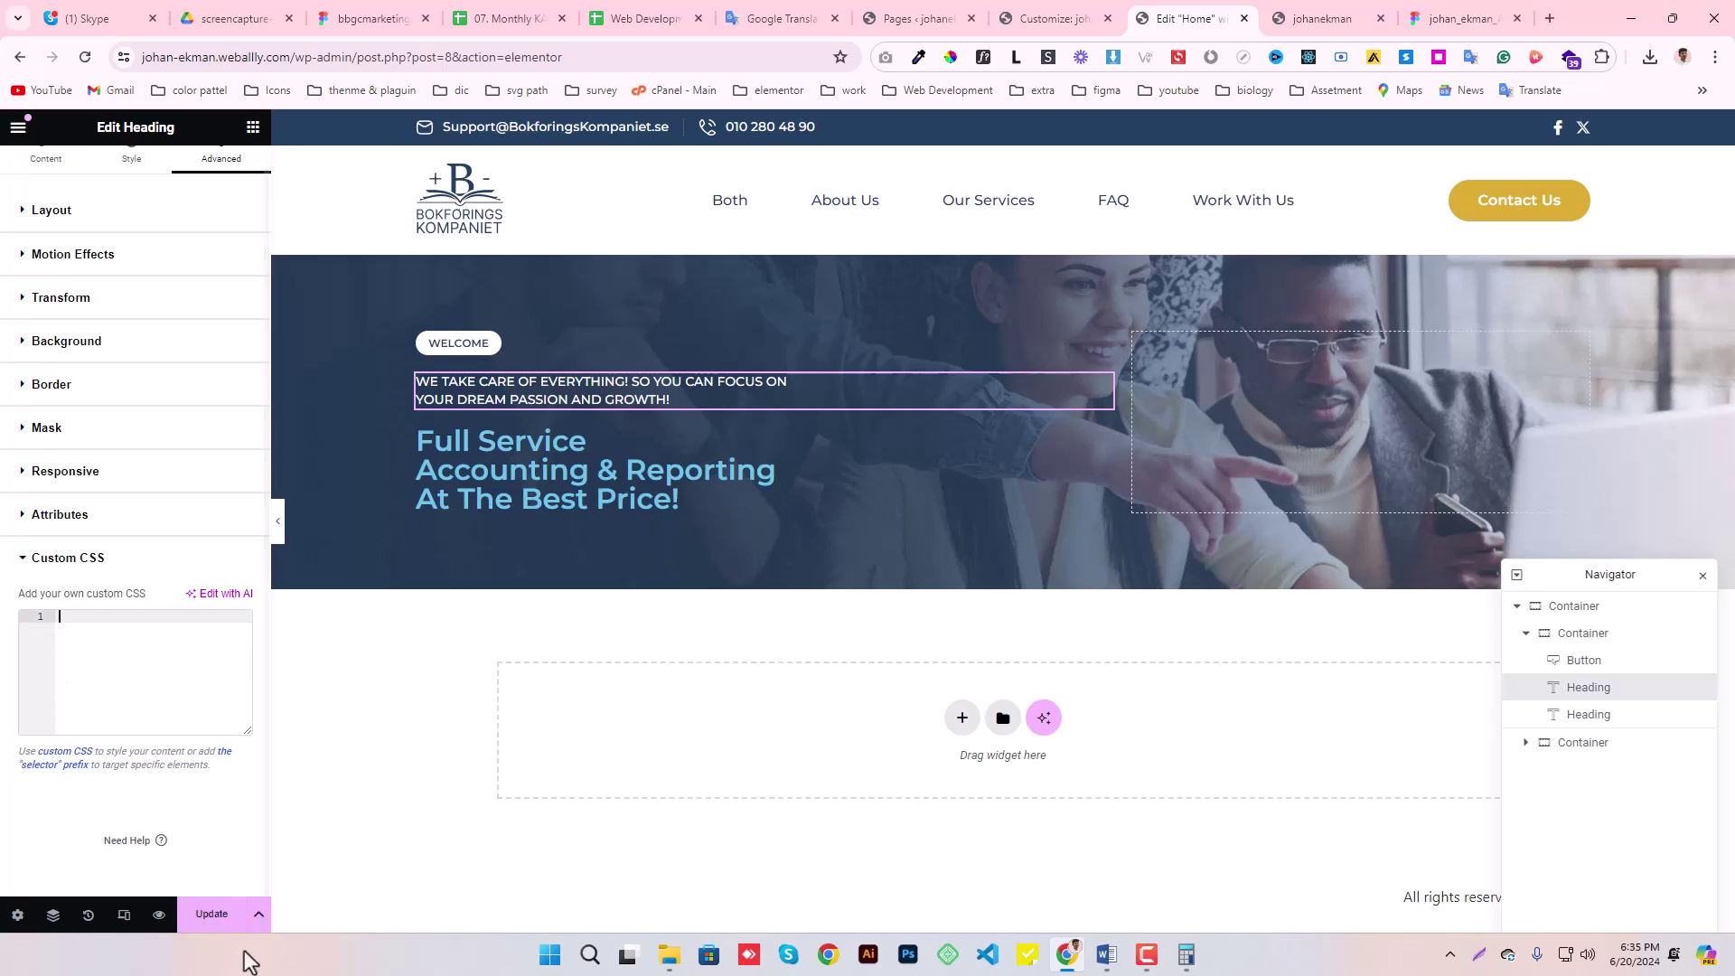
click(185, 921)
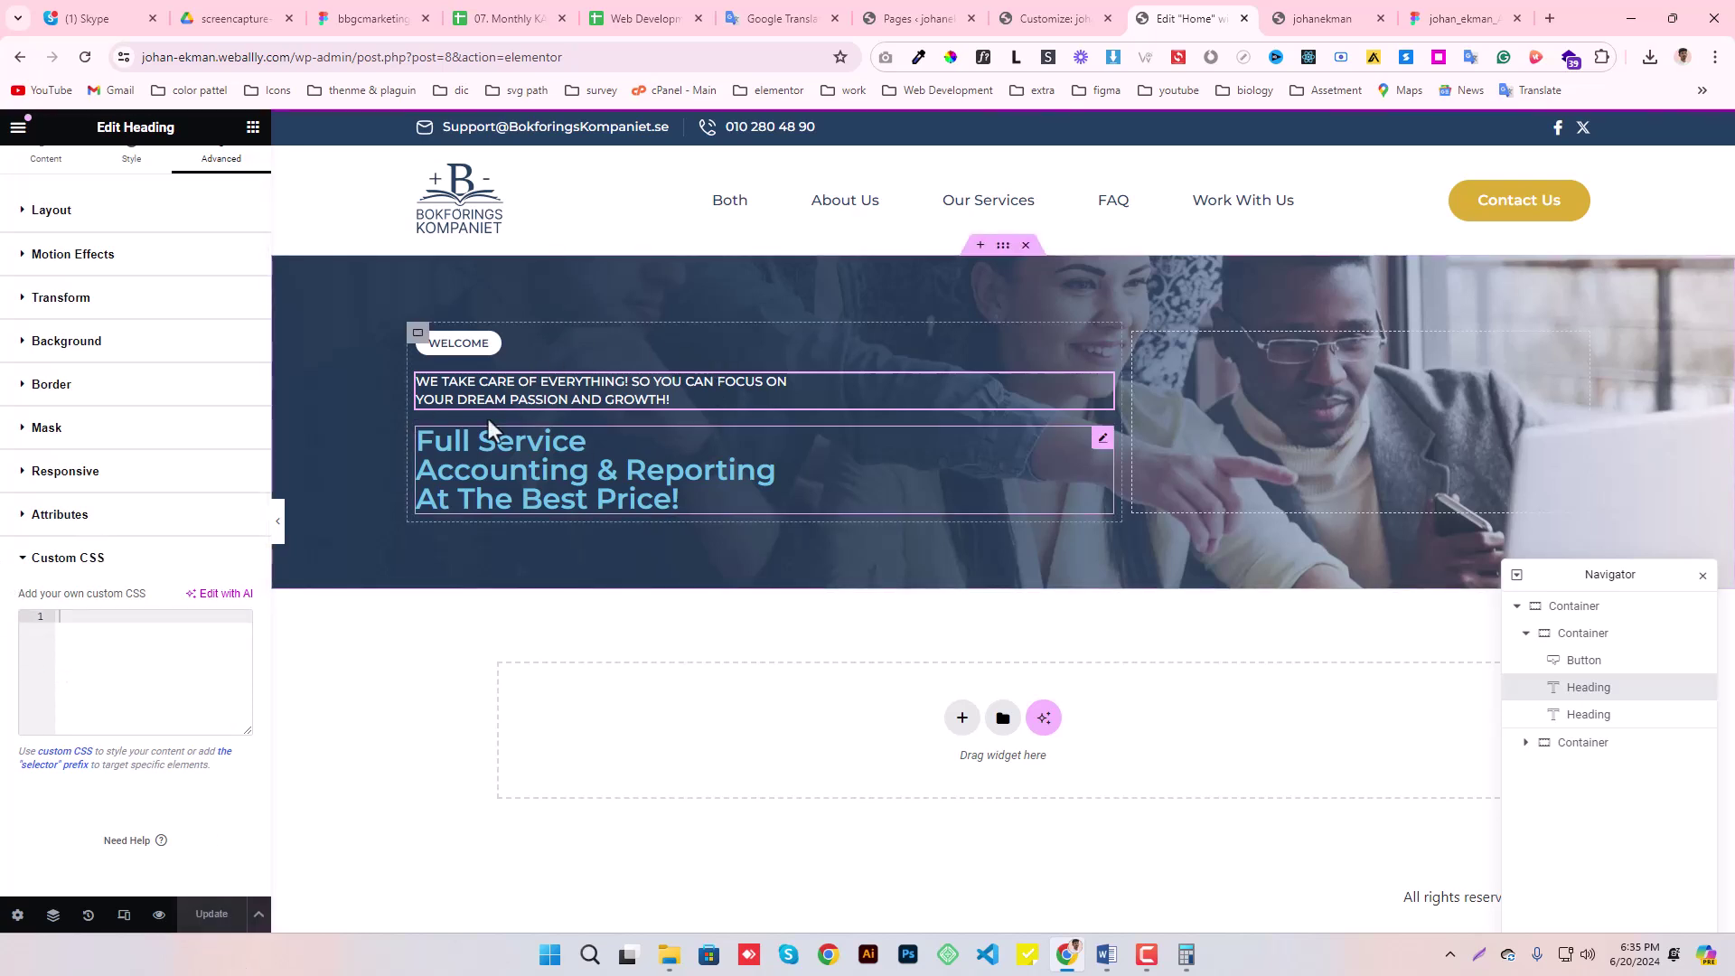
- Change the "Full Service Accounting & Reporting" heading's text color to one of the site's global colors
click(431, 499)
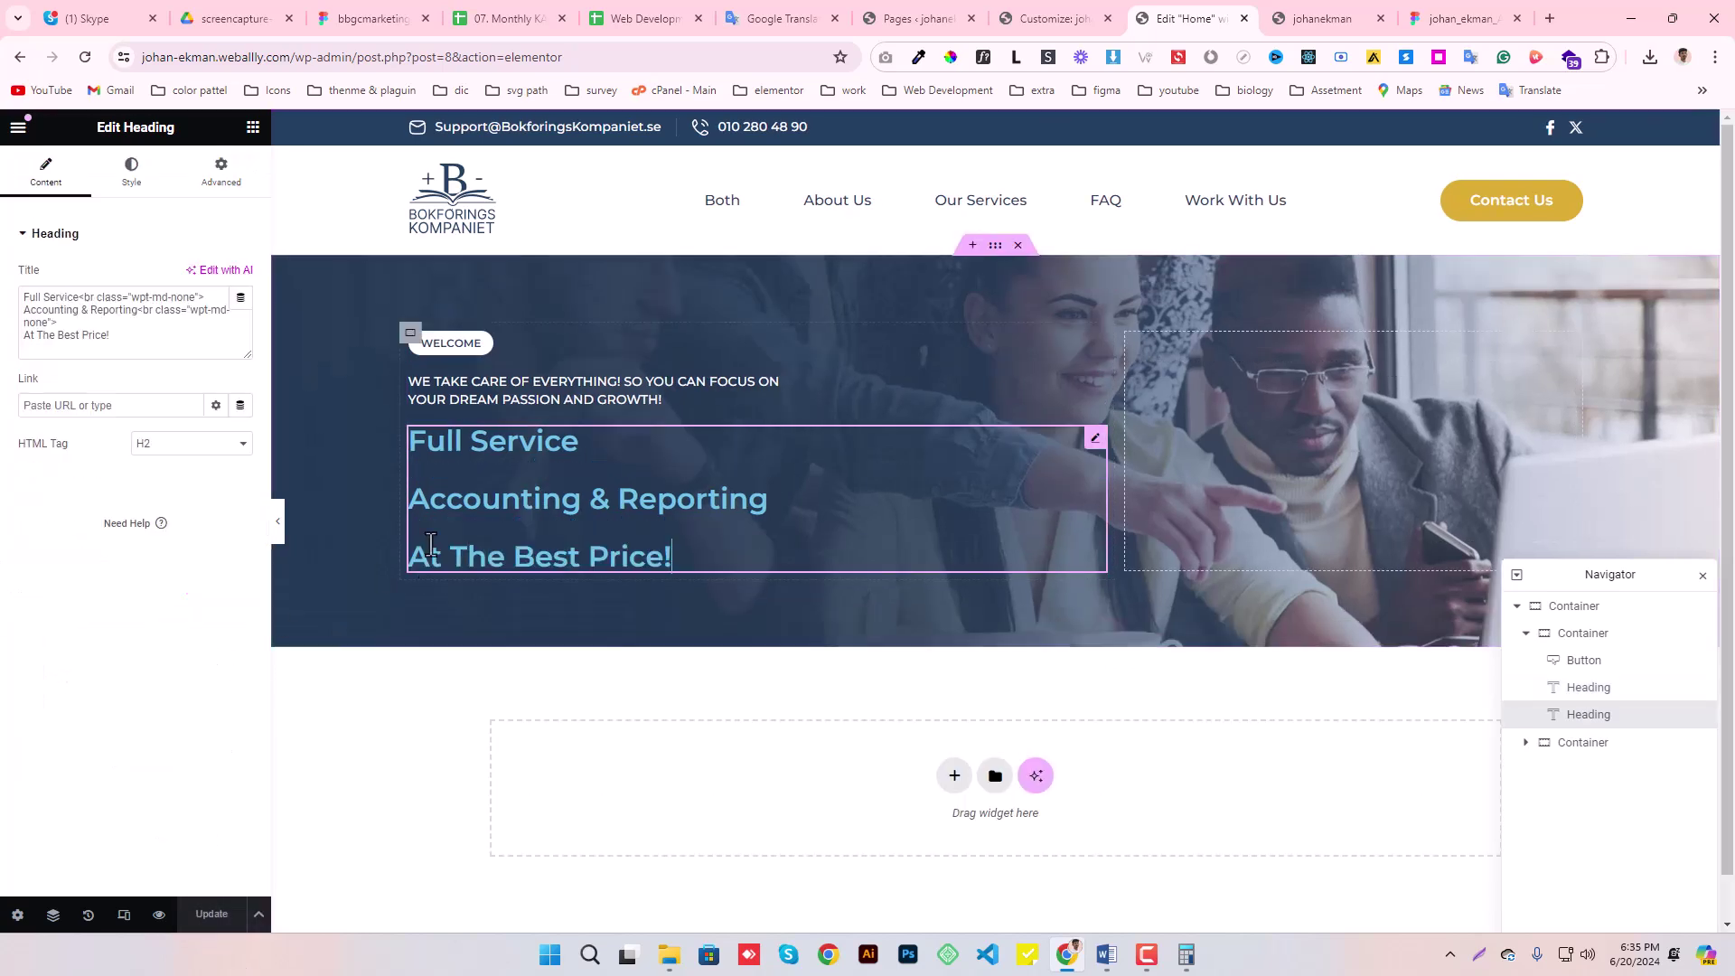
click(124, 176)
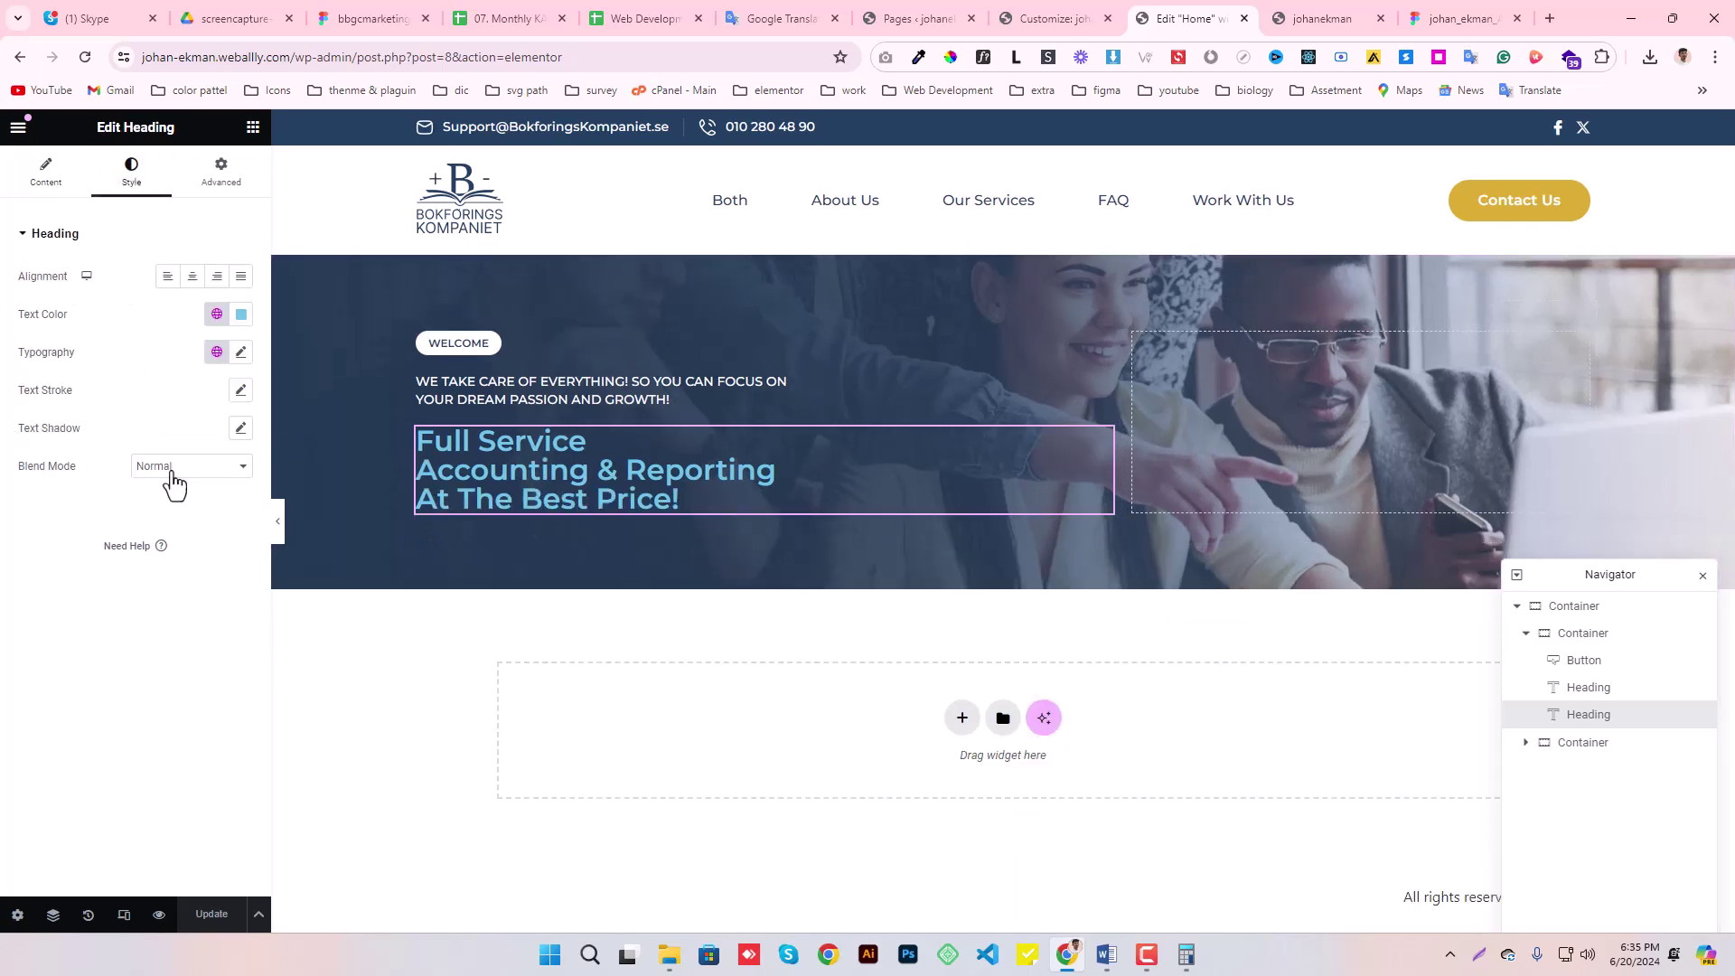
click(217, 314)
scroll(108, 506, down, 2)
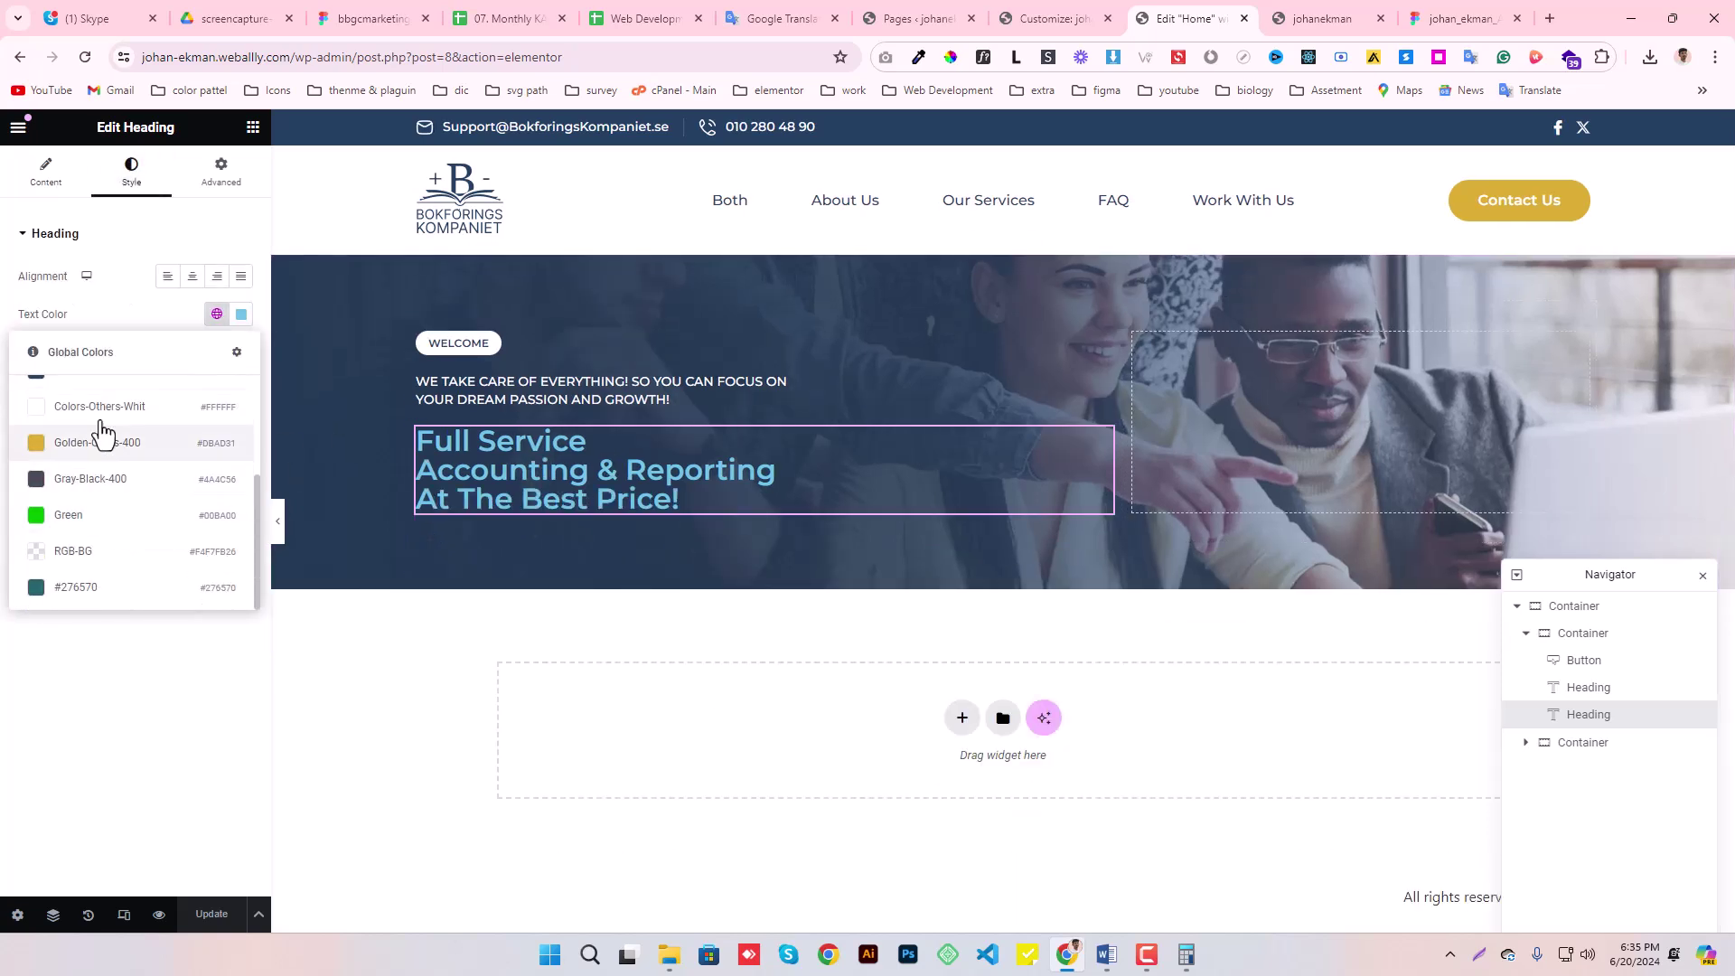
click(88, 437)
- Check the main headline's typography in Figma, and set the Elementor heading to size 64 px with weight 700 (Bold)
click(1444, 13)
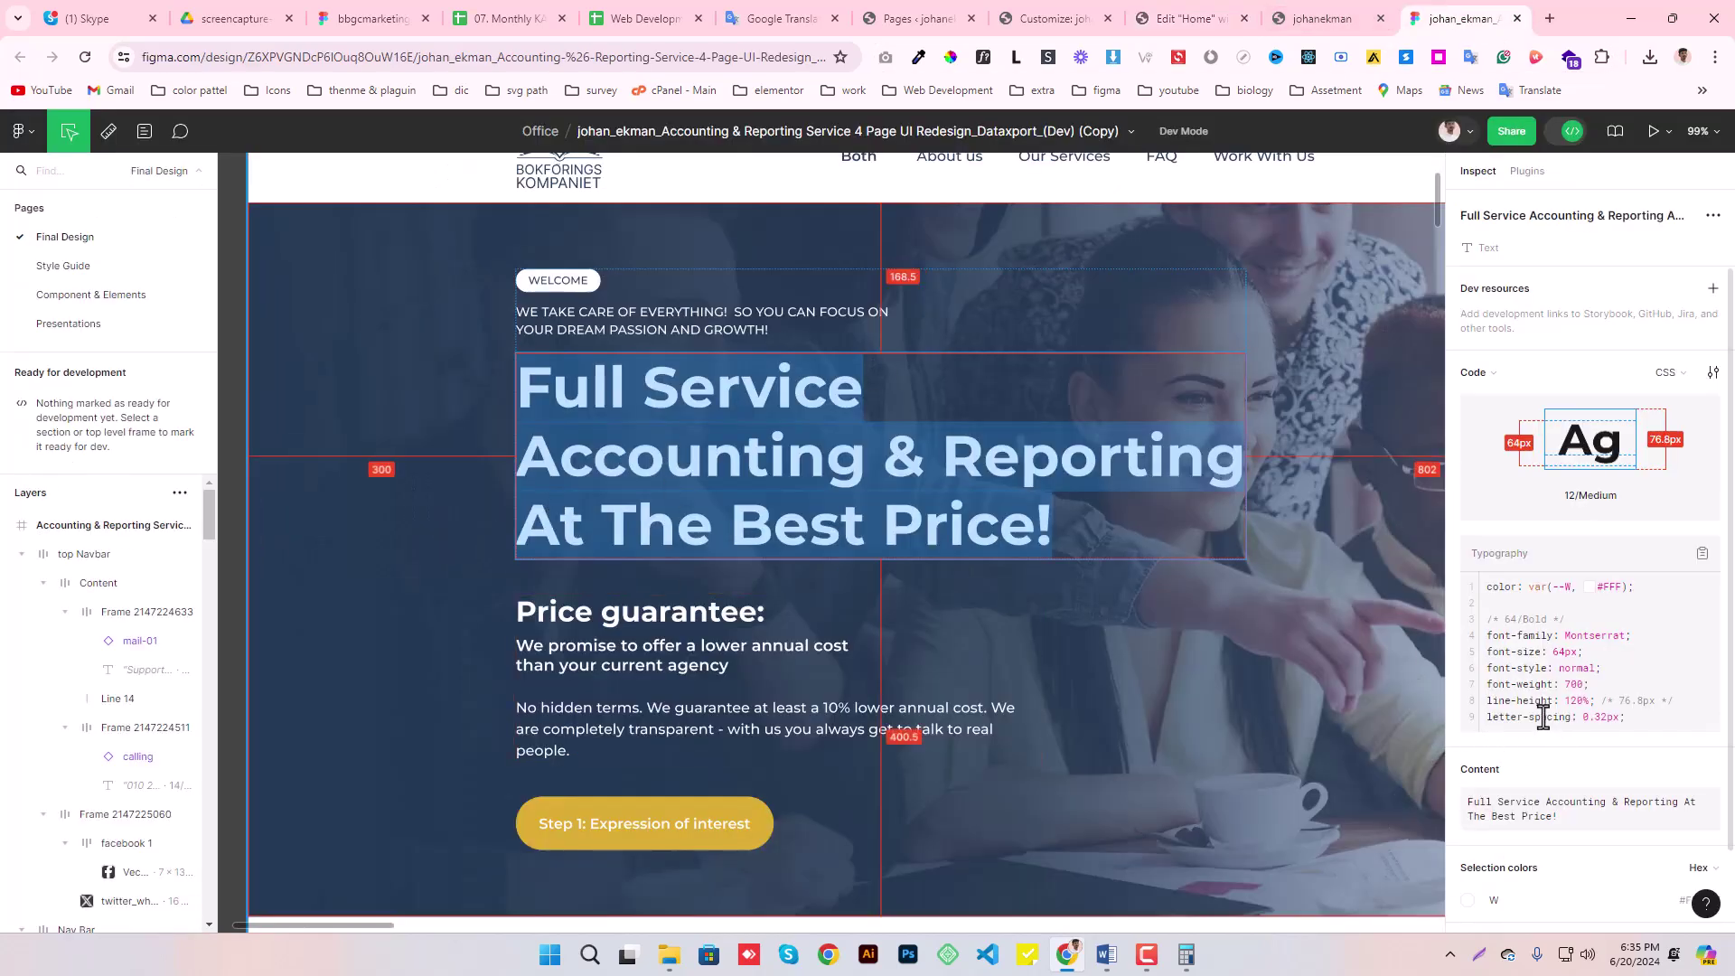
drag(1559, 685, 1592, 703)
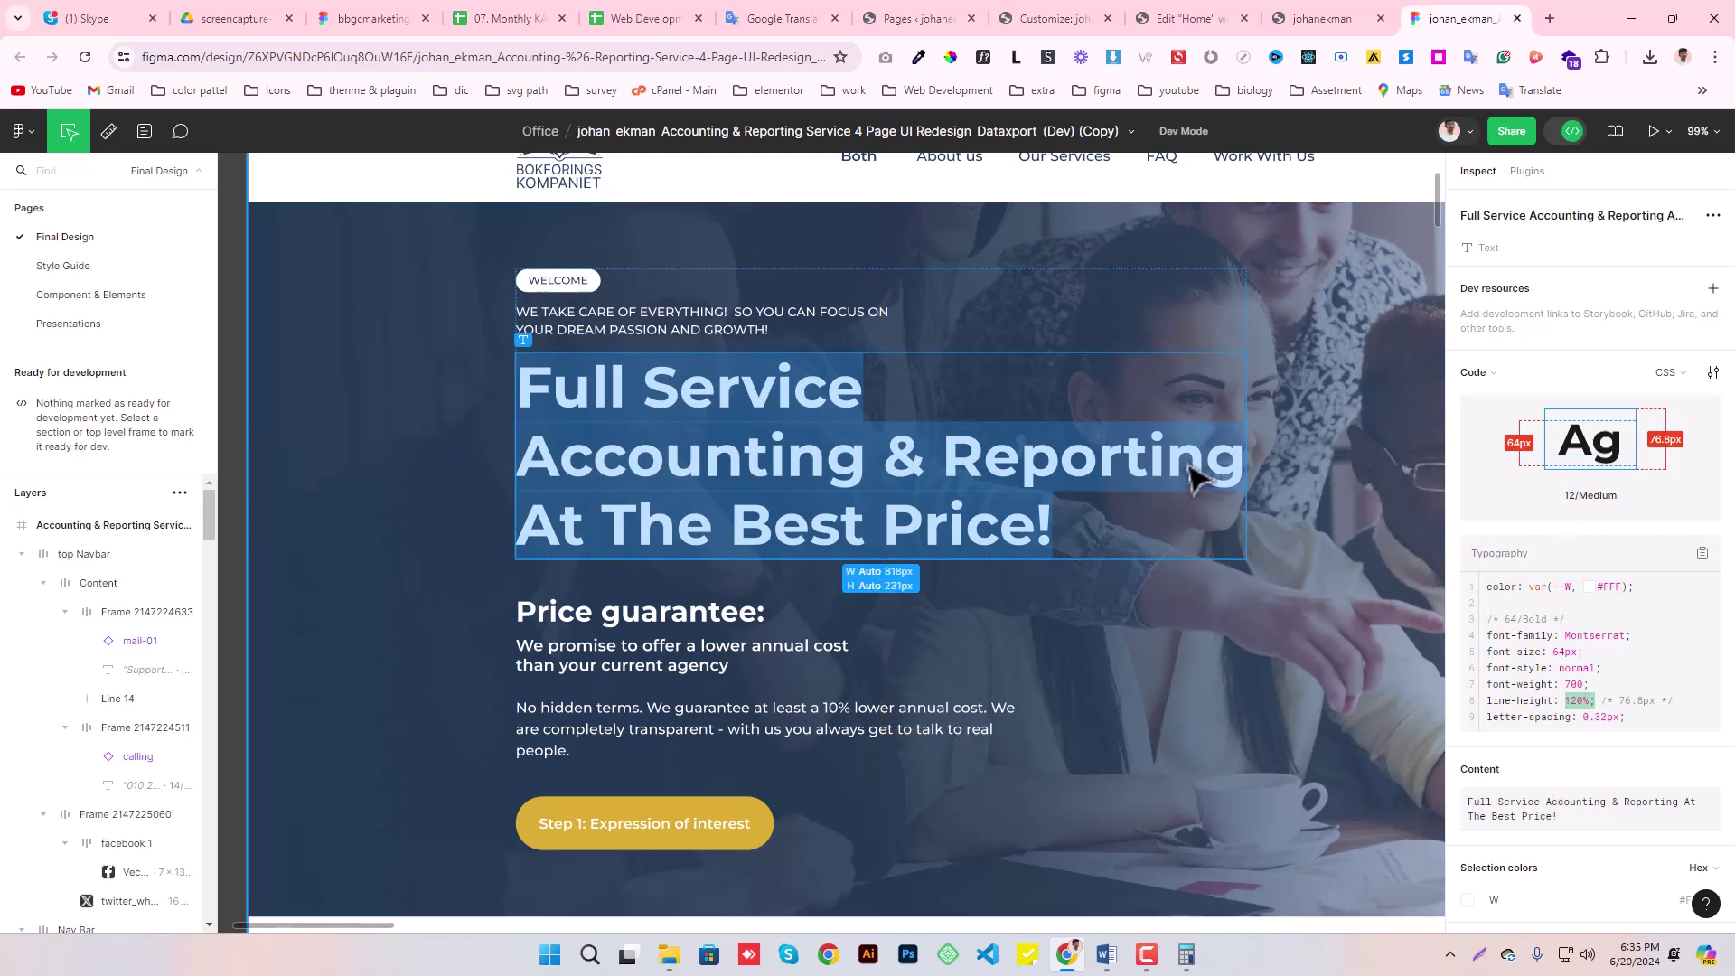
drag(1585, 719, 1627, 718)
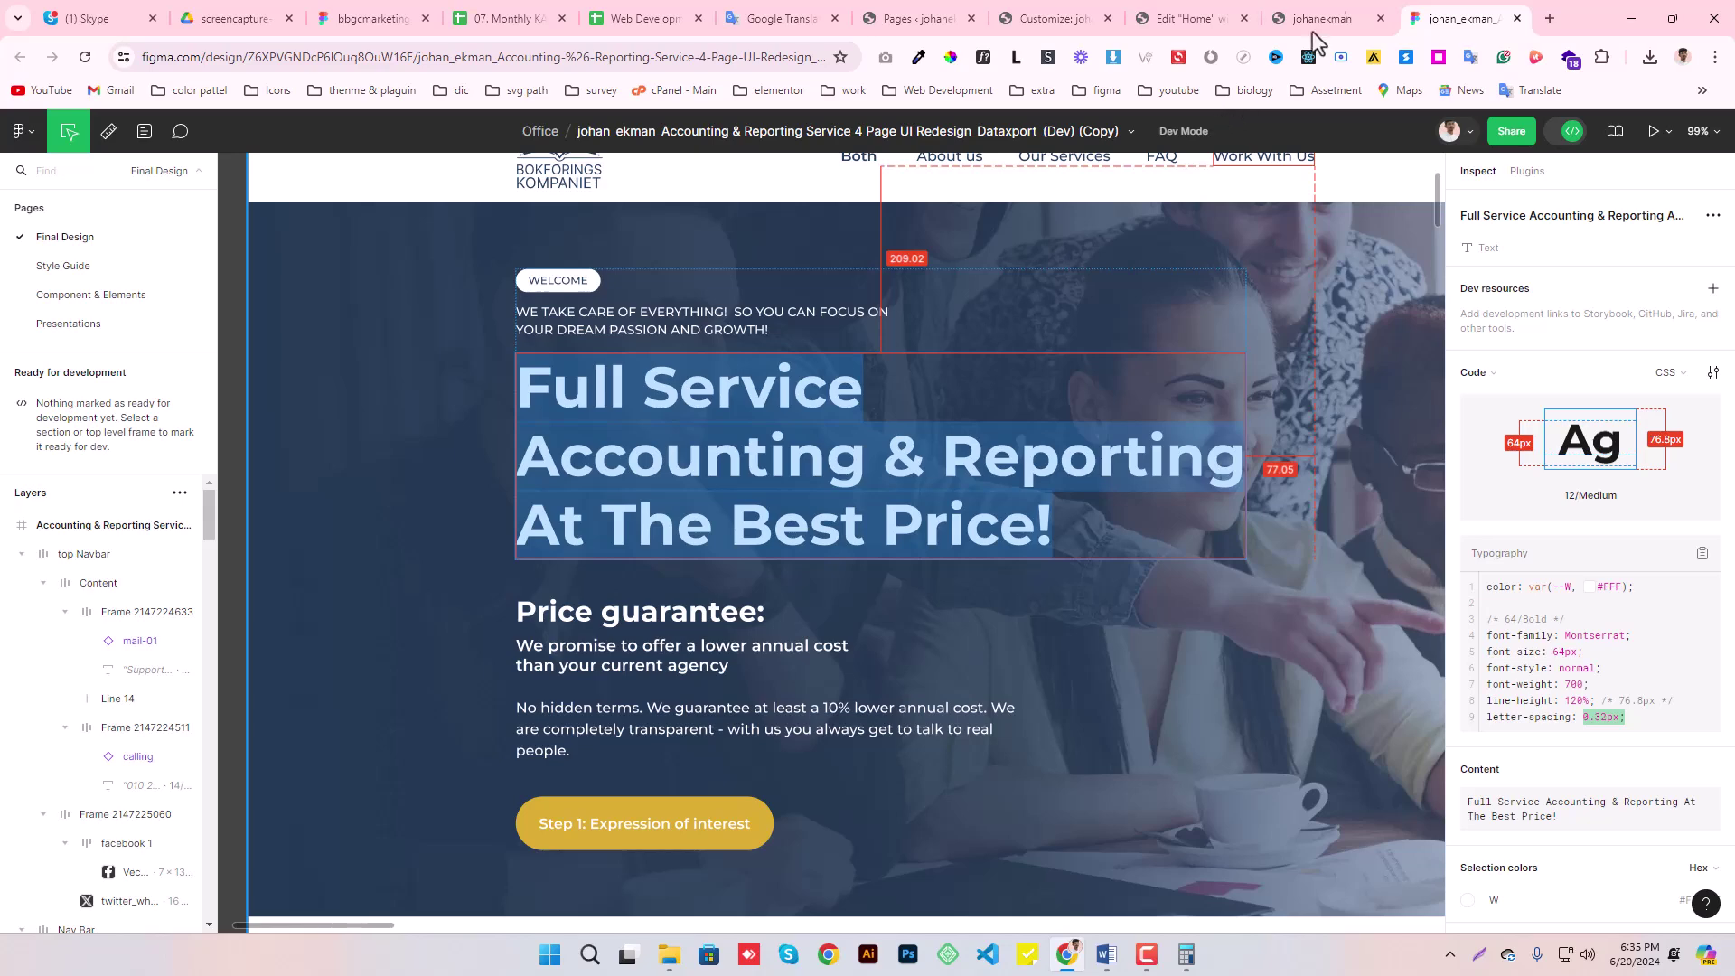
click(1184, 18)
click(240, 351)
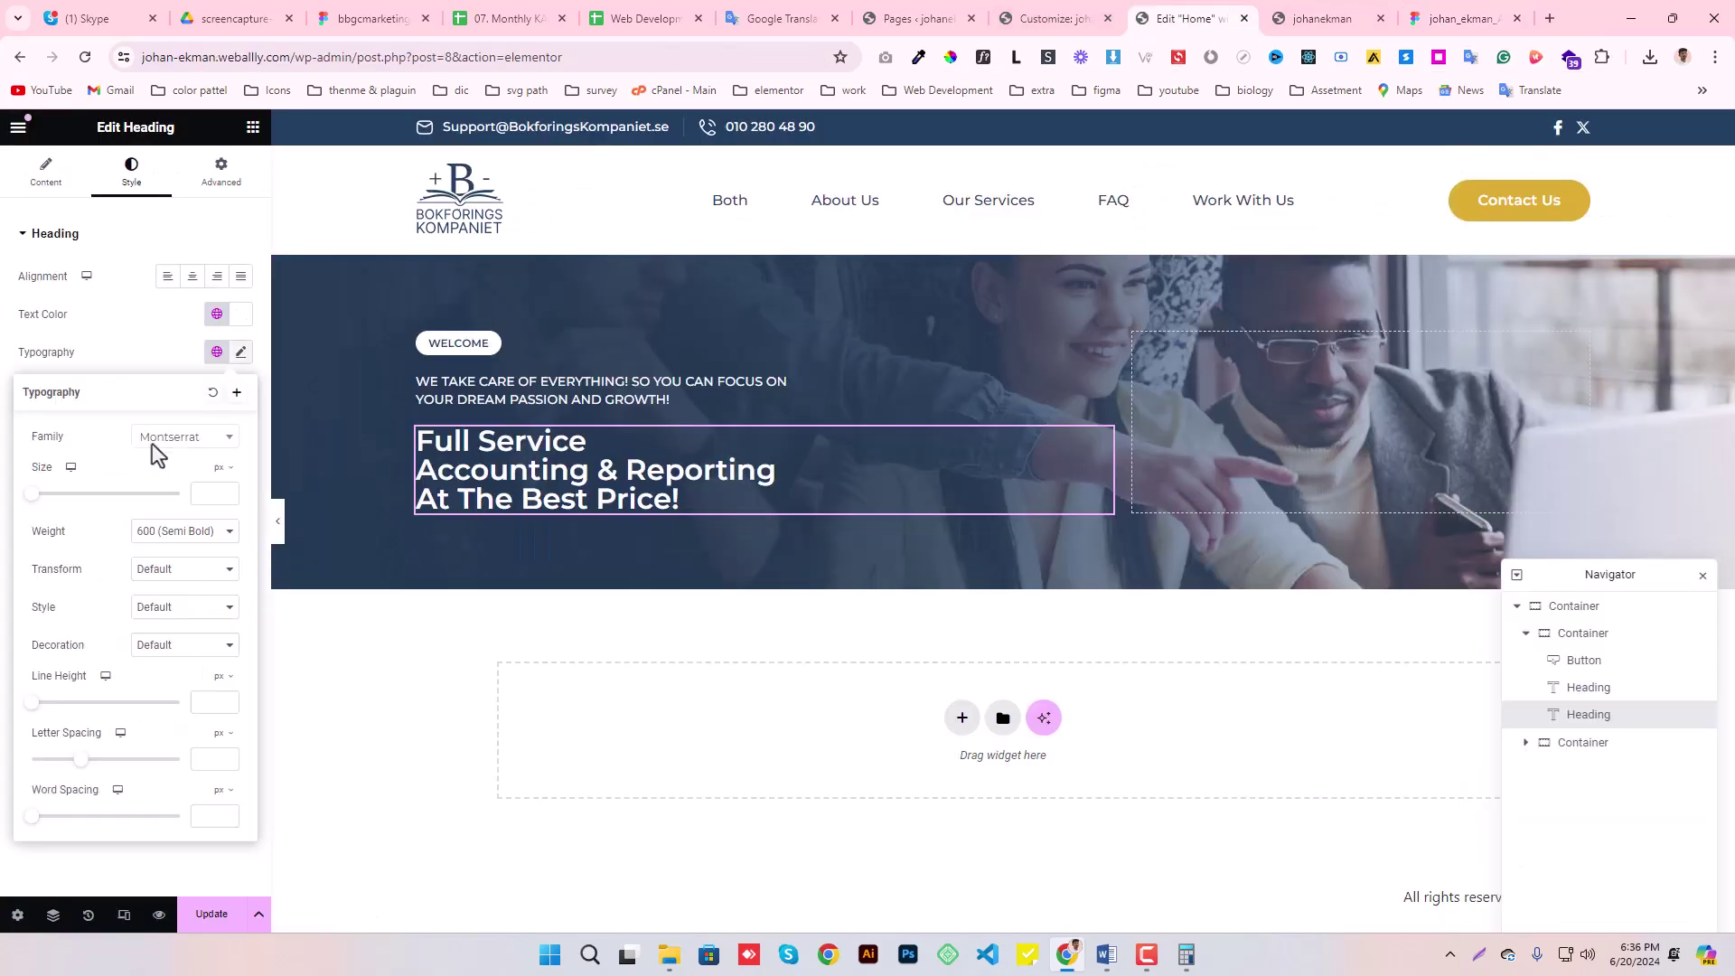
click(200, 491)
text(64)
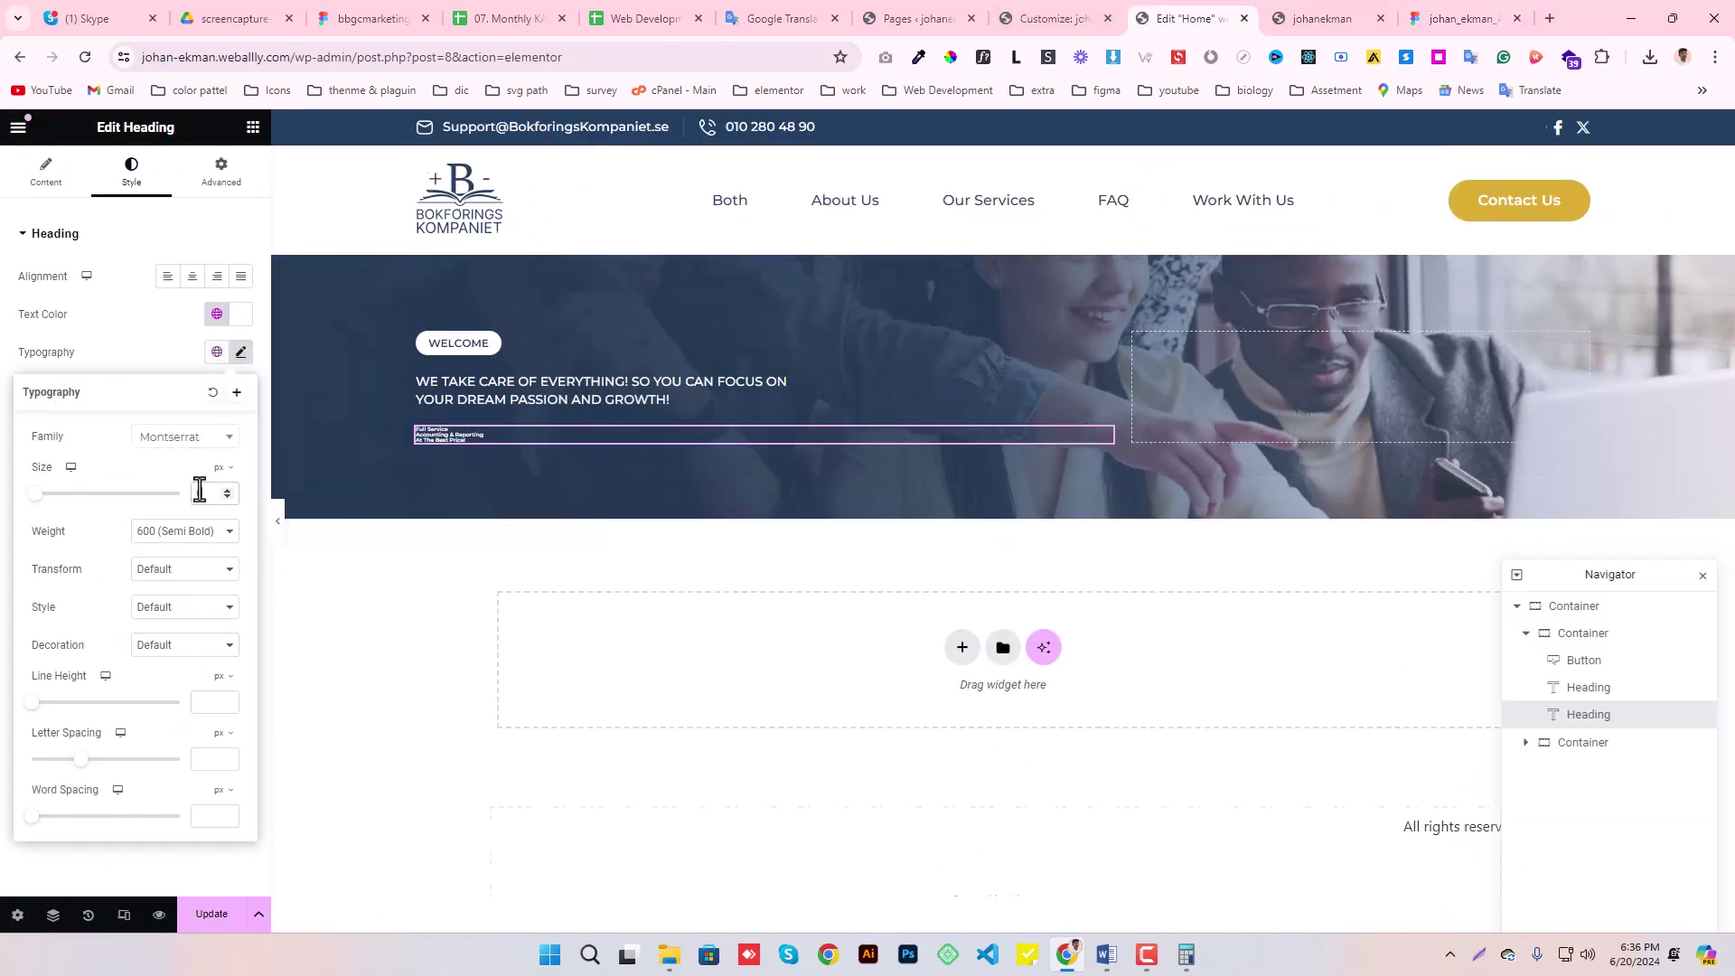
click(168, 534)
click(168, 634)
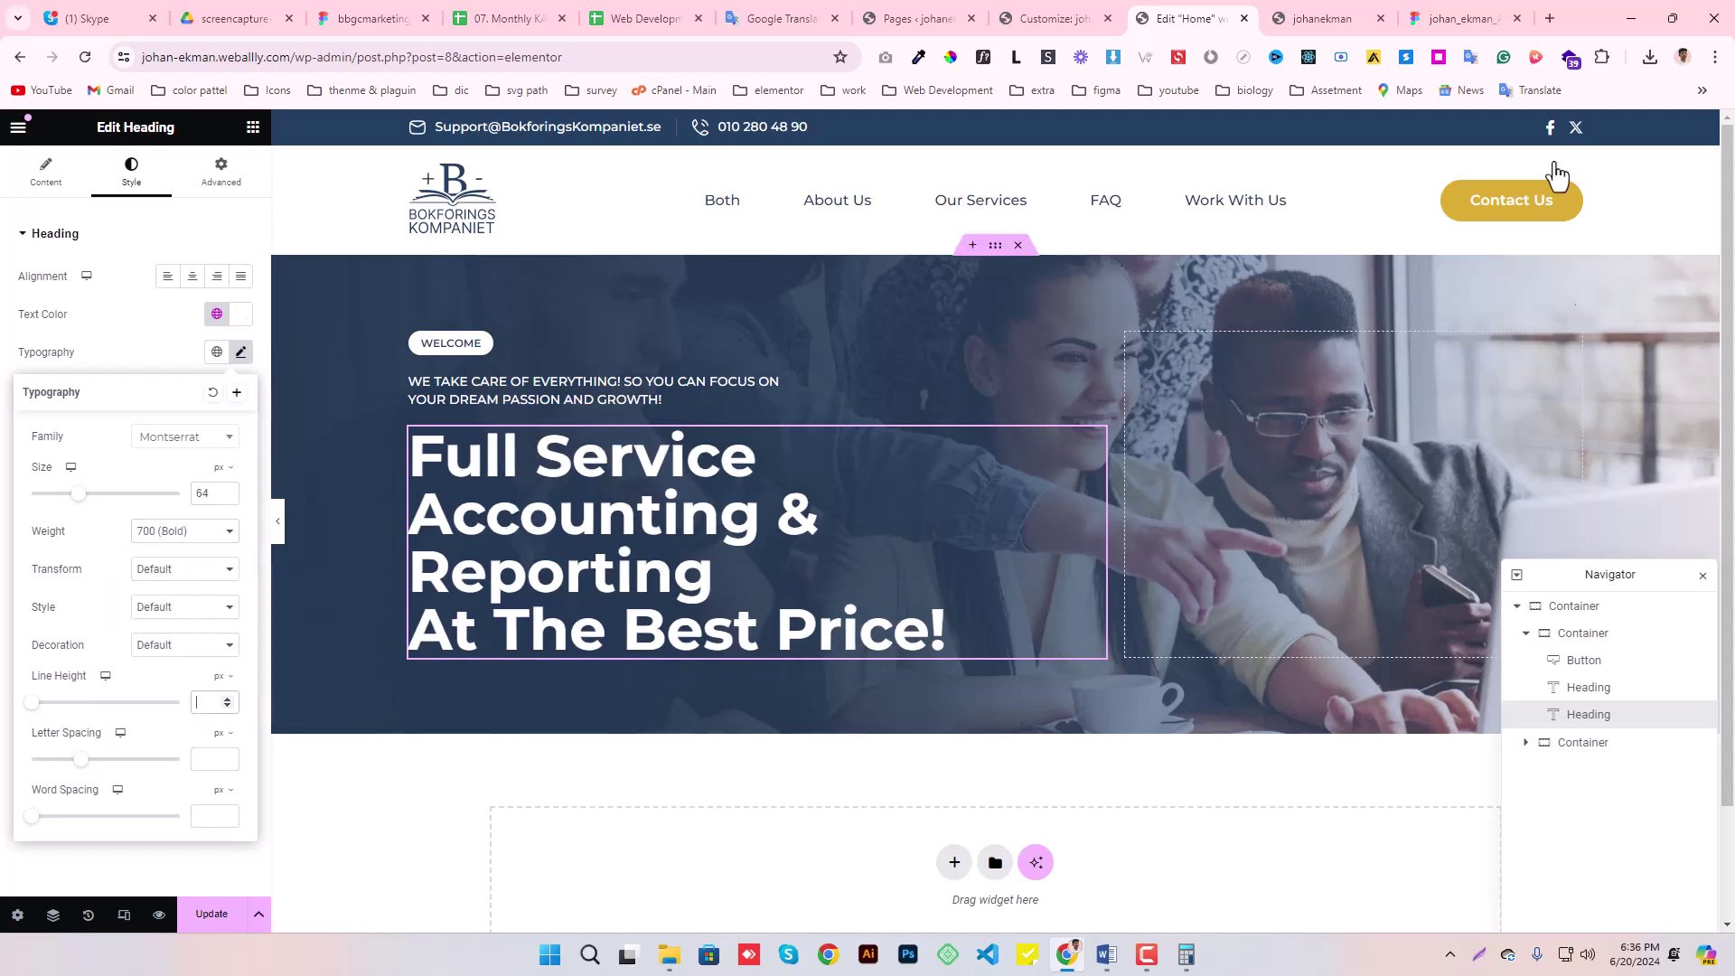
- Set the main headline's line height to 76.8 px and letter spacing to 0.32 px per the Figma design, and update the page
click(1462, 18)
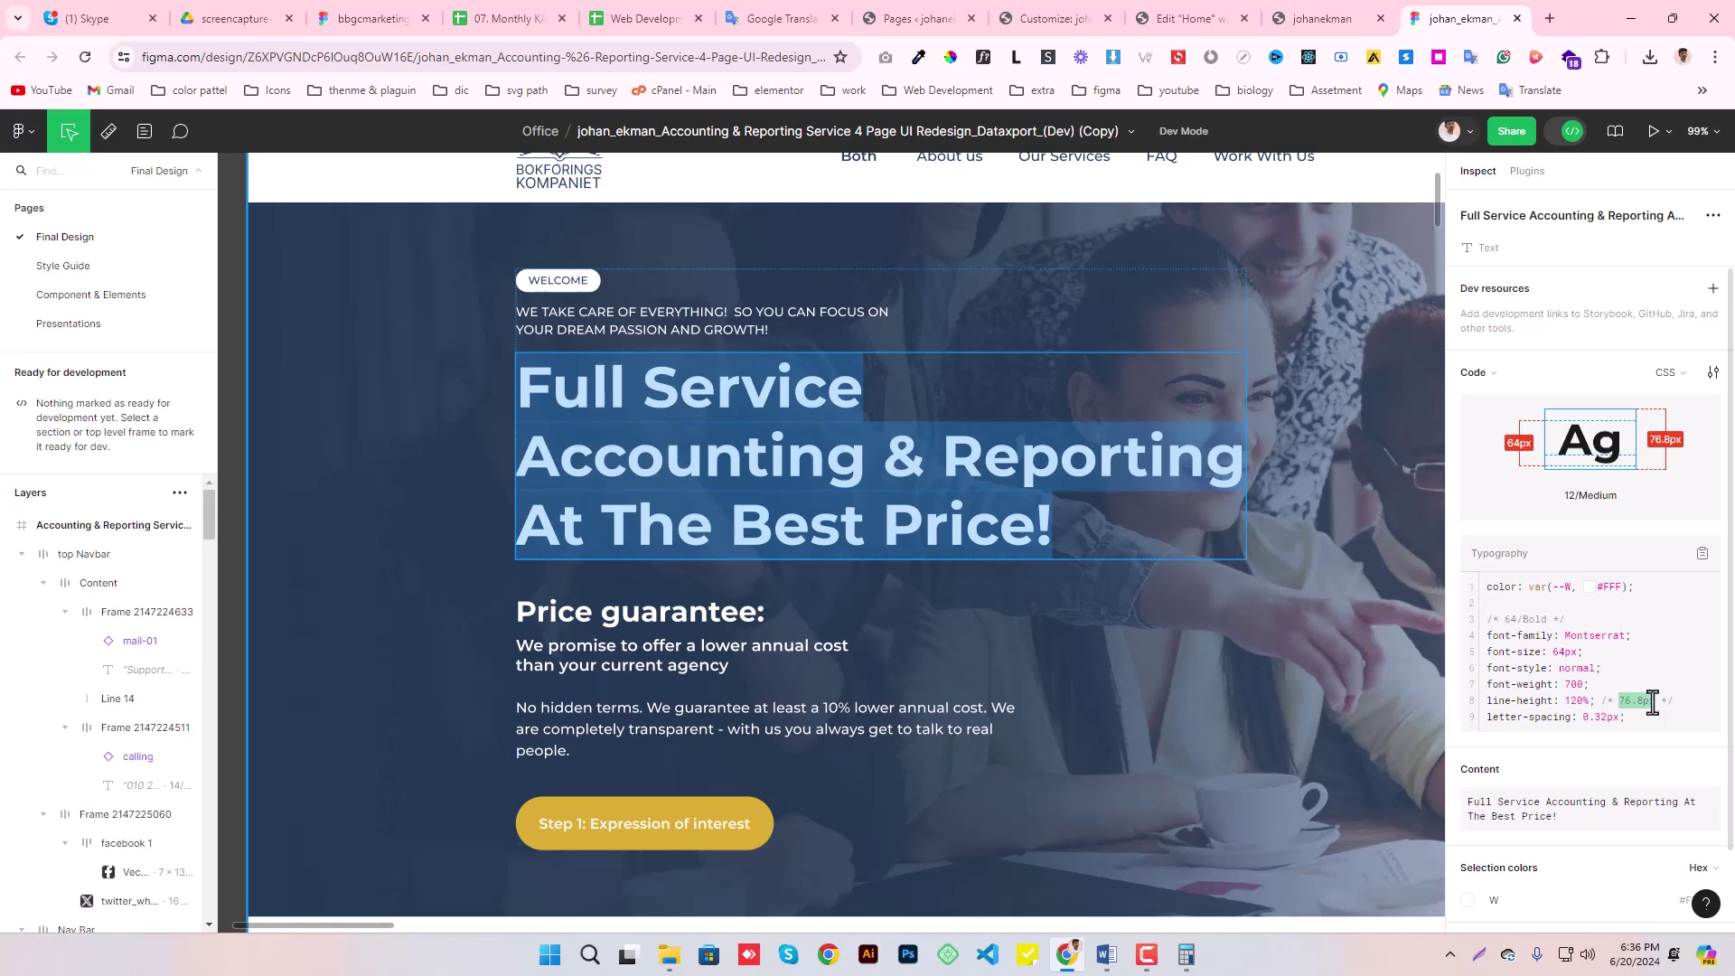
drag(1653, 702, 1656, 702)
click(1175, 18)
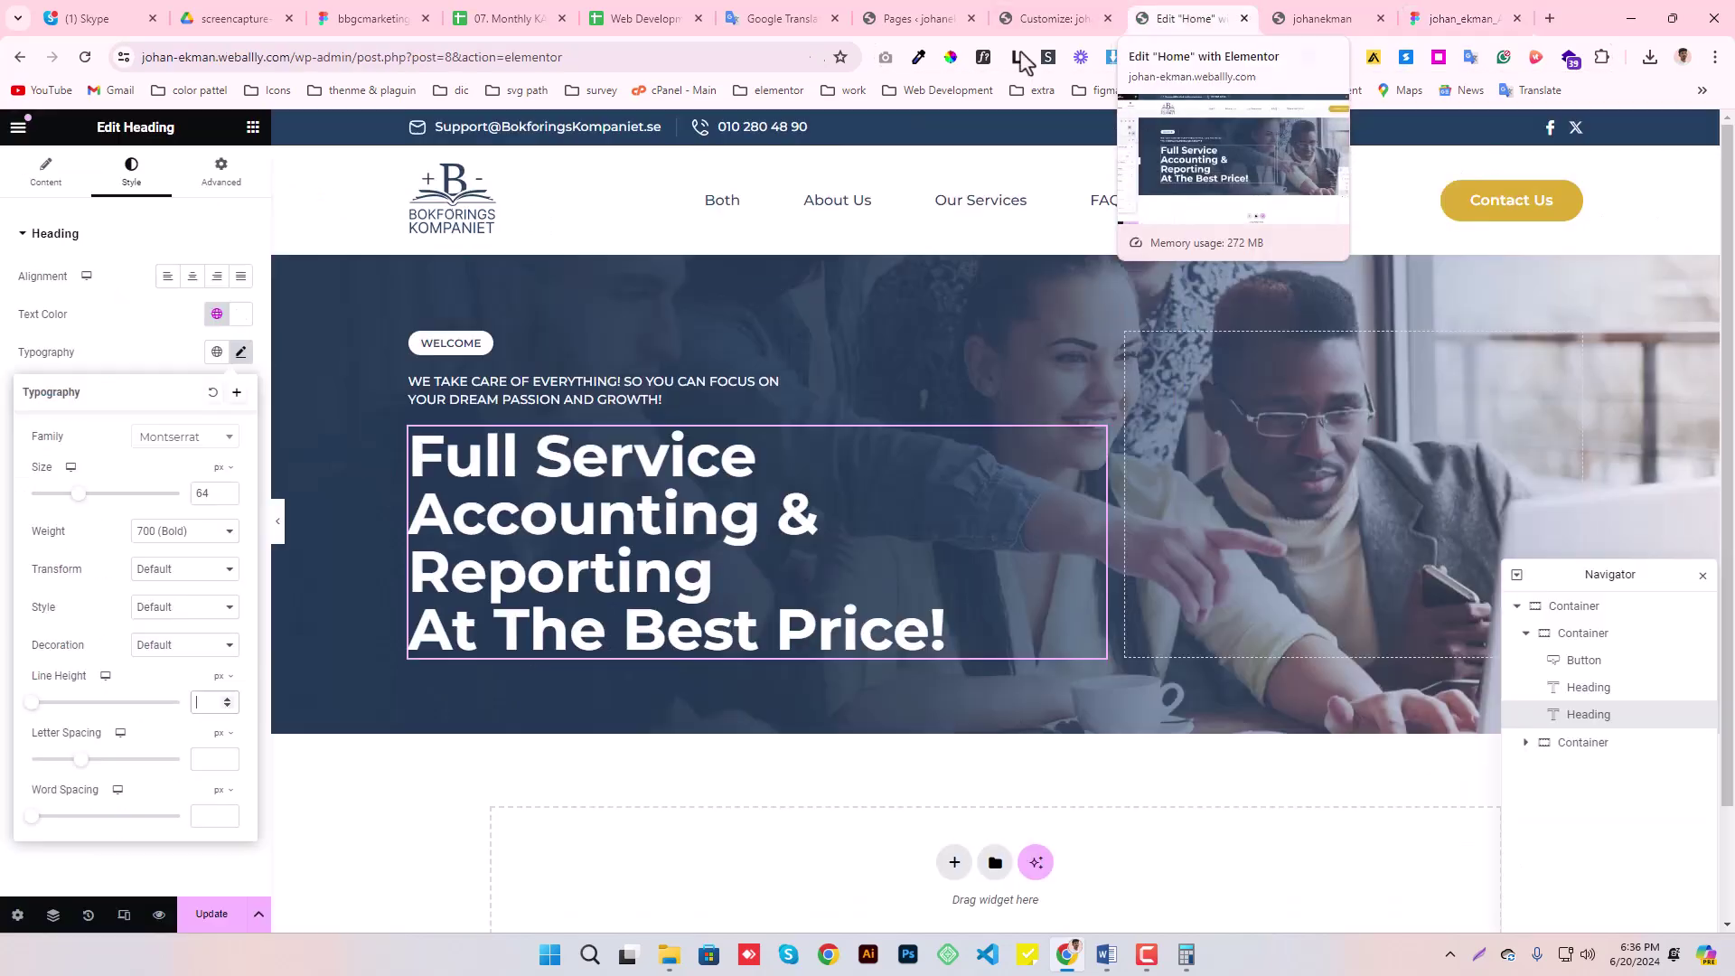
text(76.8)
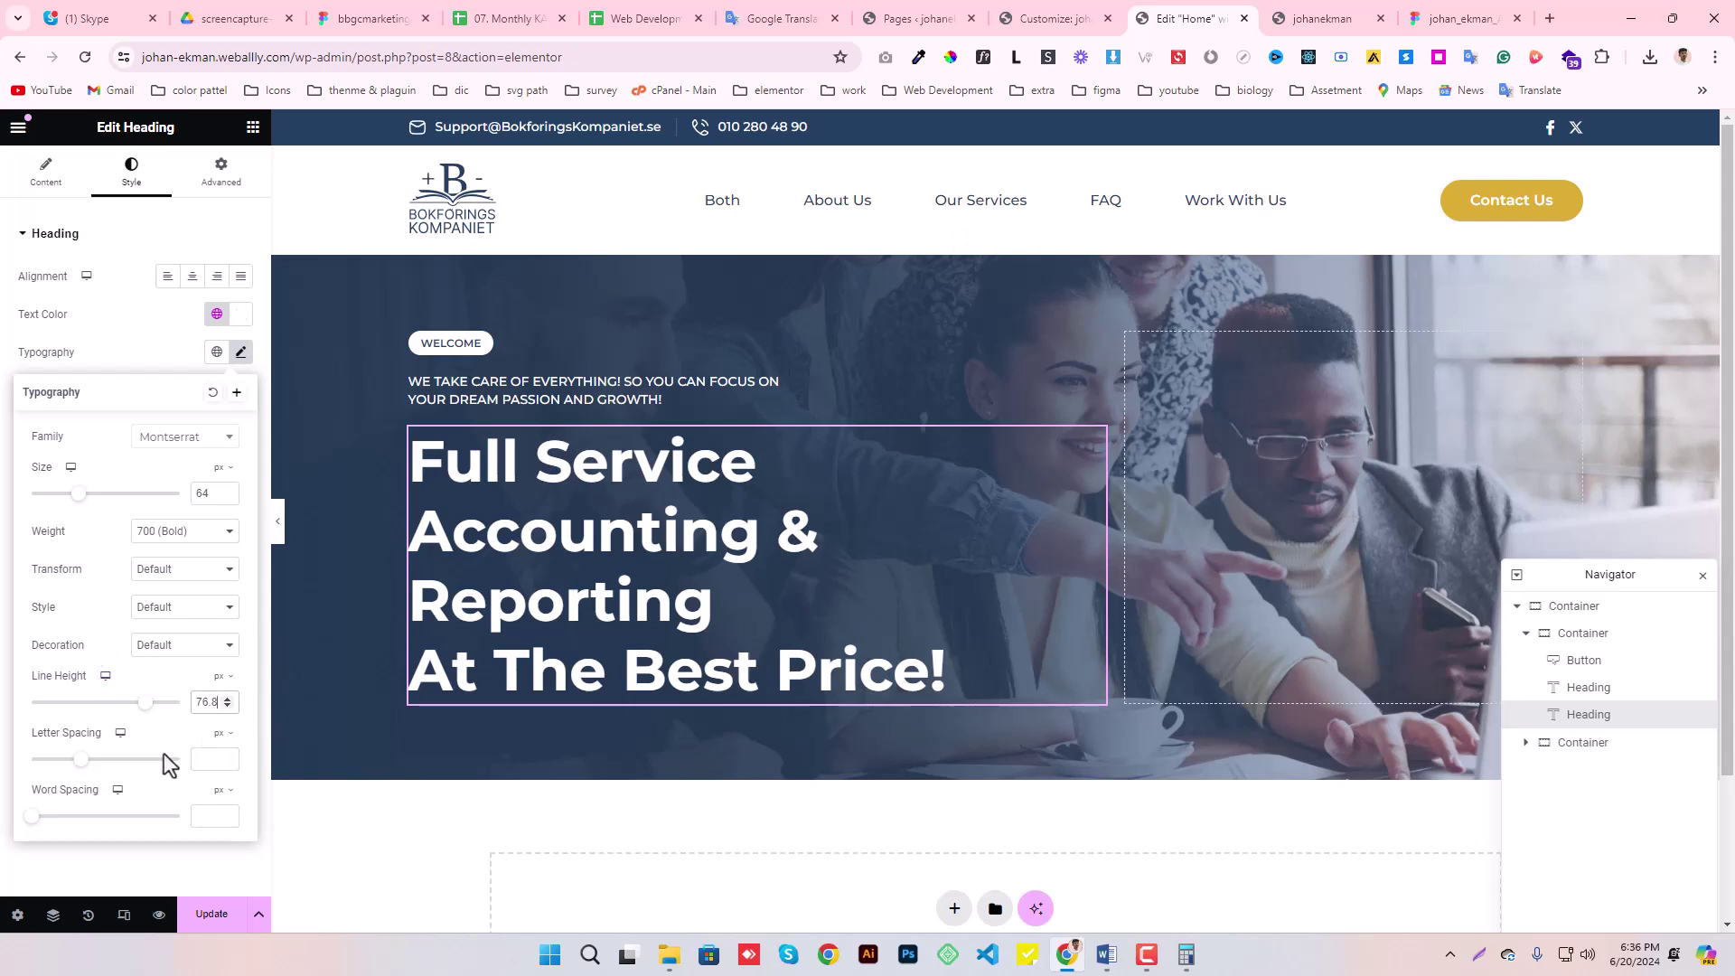
text(0.32)
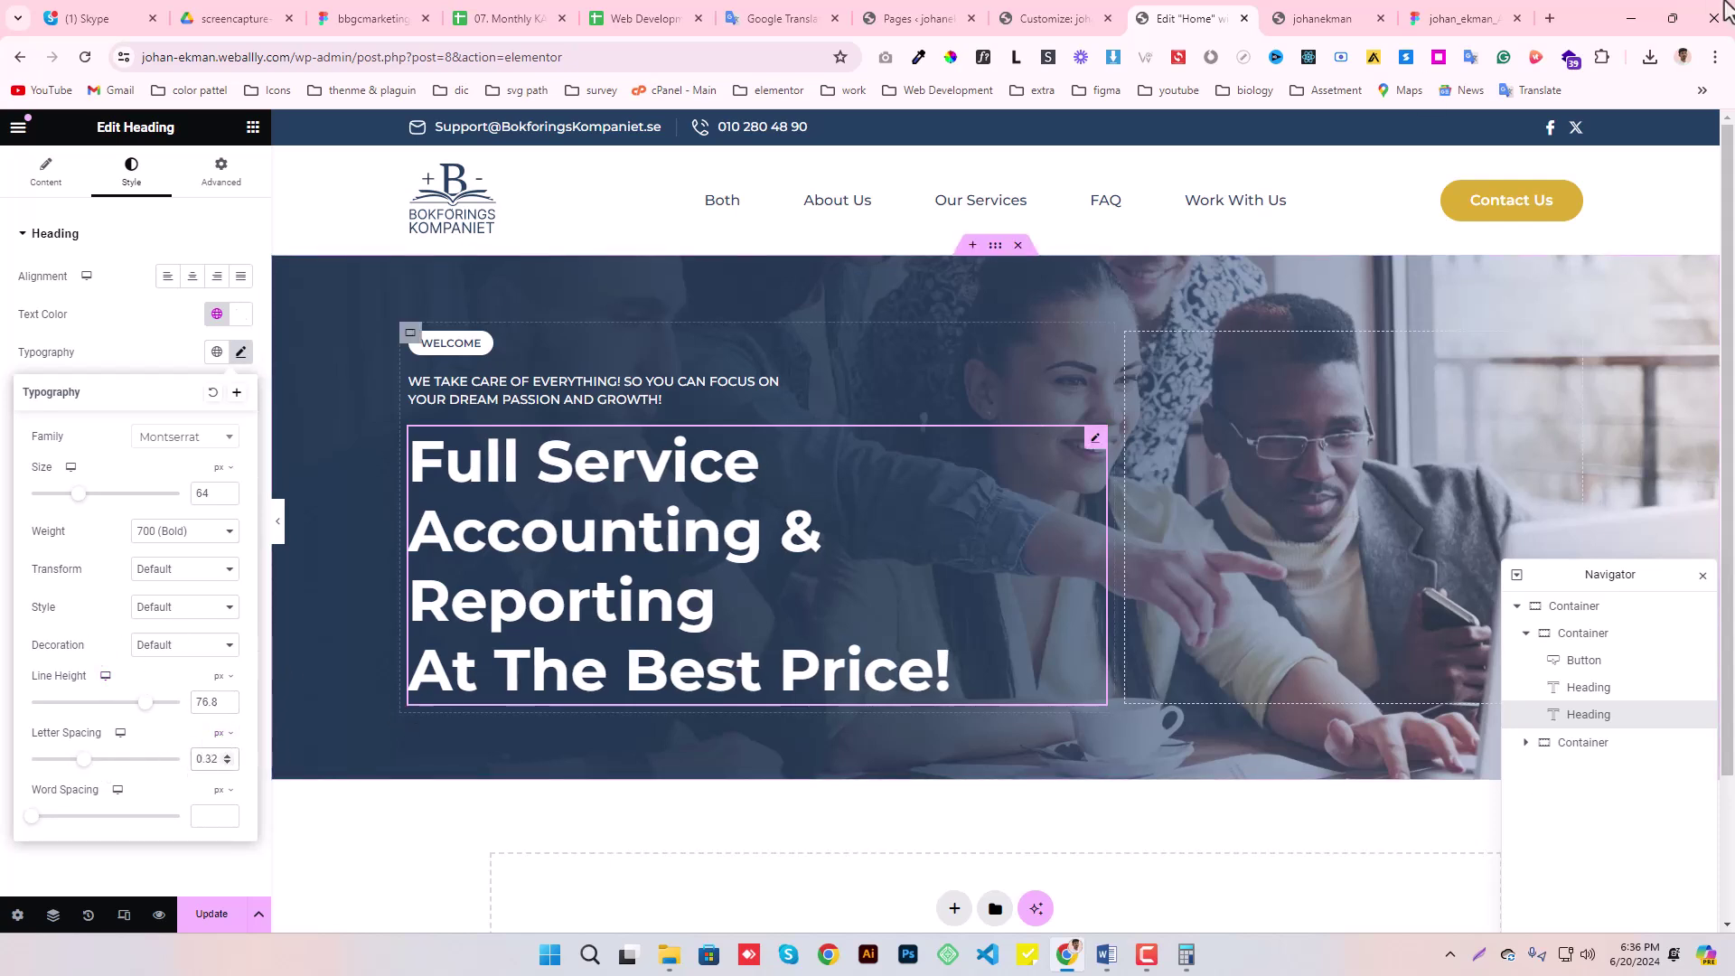
click(1468, 16)
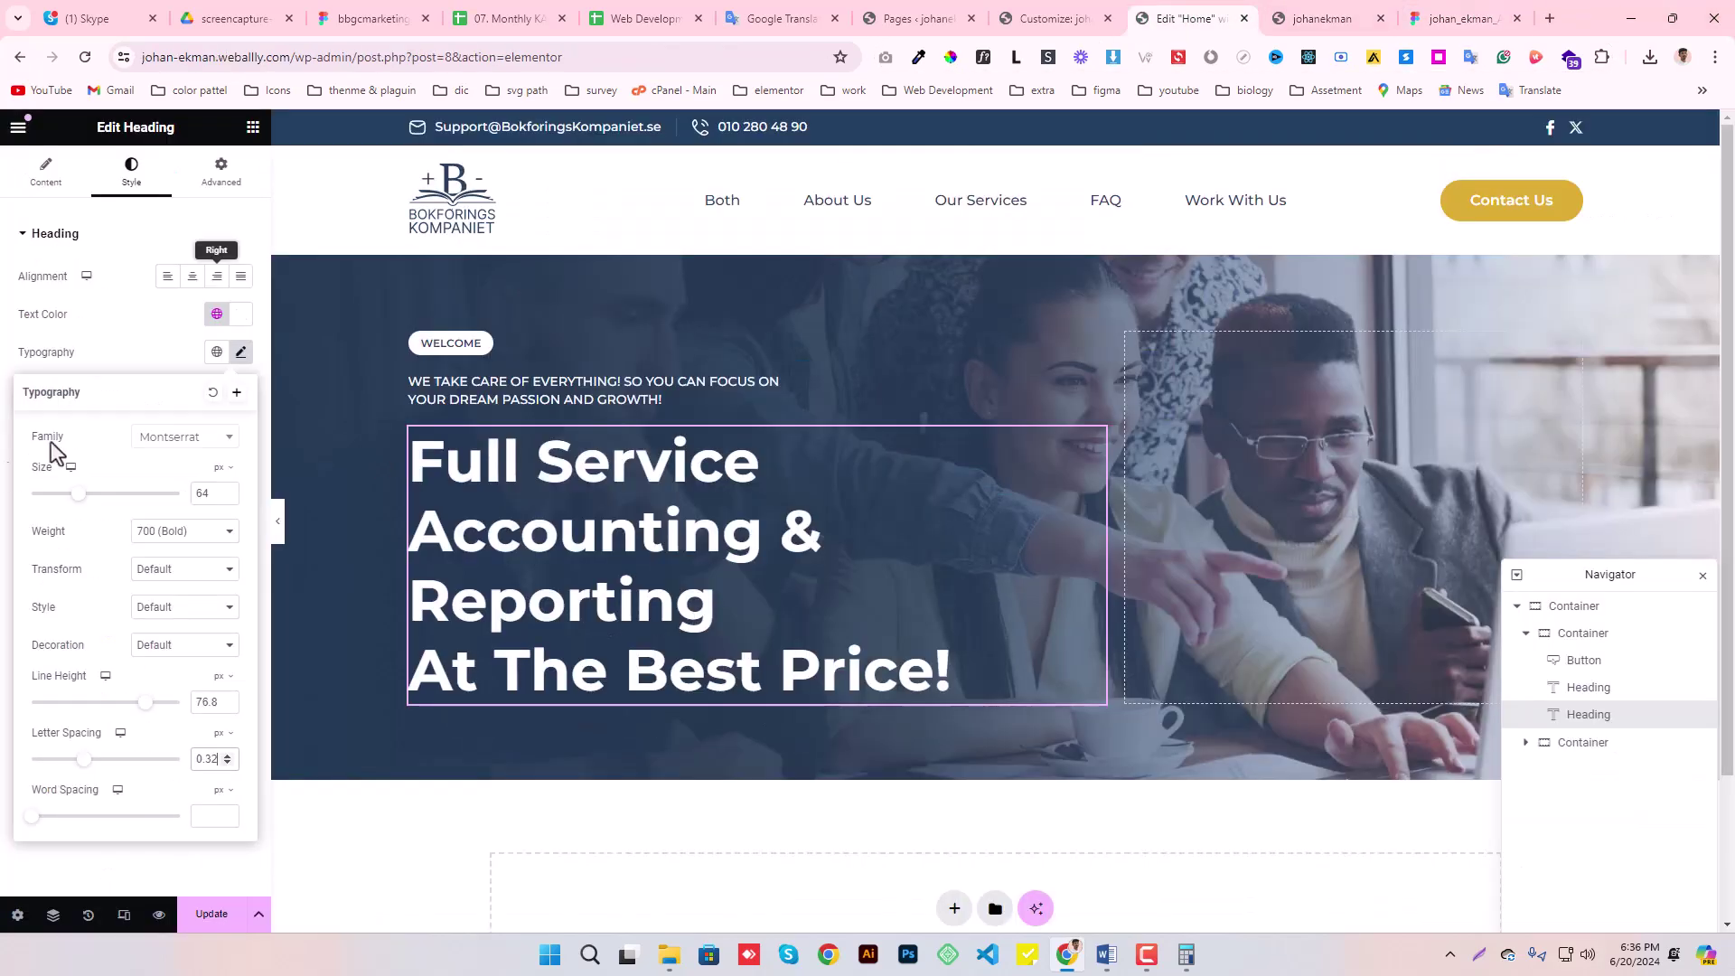
click(1189, 18)
click(240, 353)
click(211, 914)
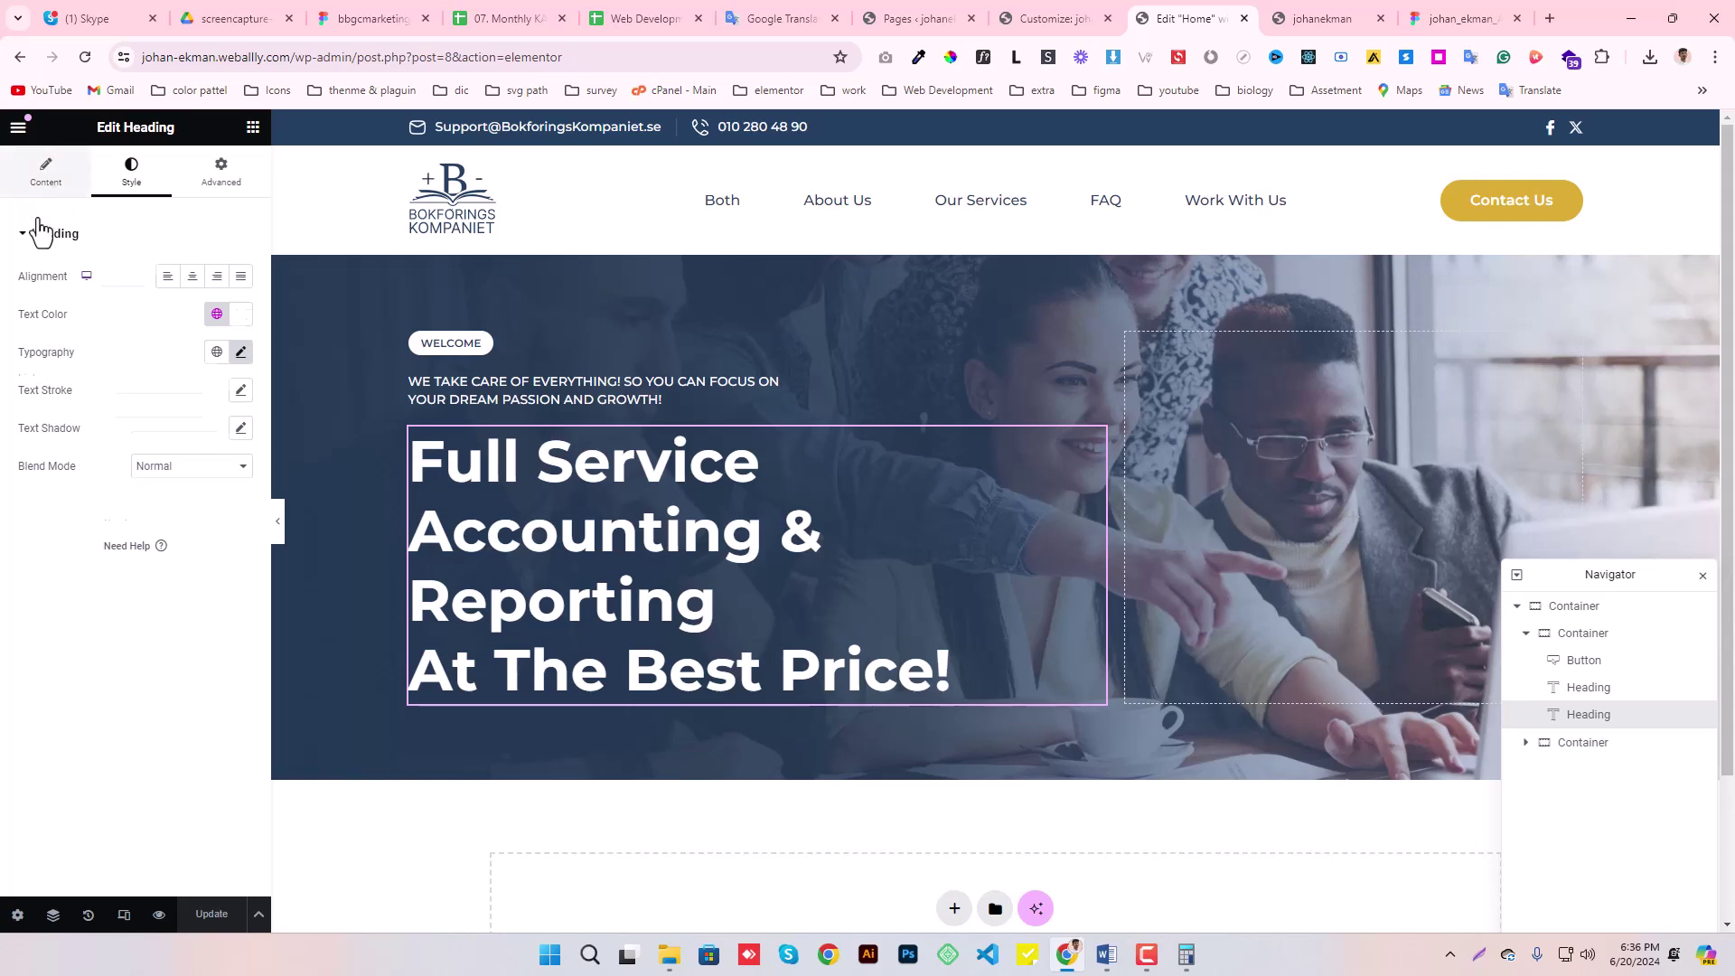
- Remove the line break tag with class wpt-md-none after "Accounting & Reporting" in the main headline's title
click(45, 174)
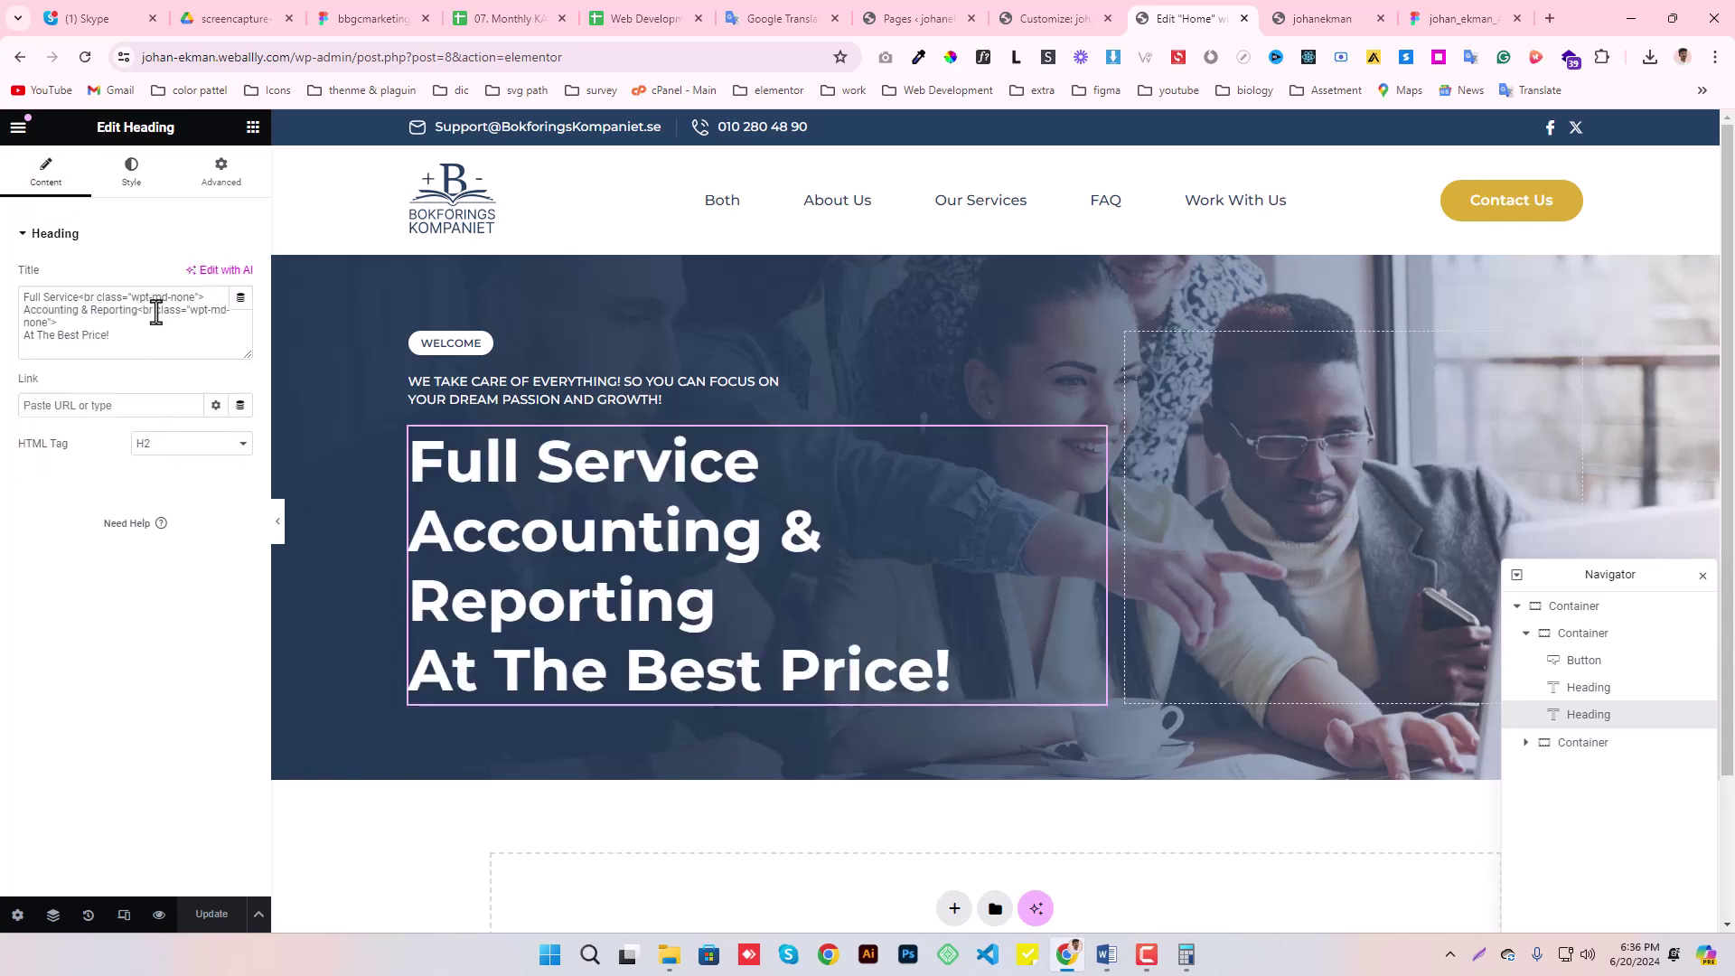
drag(138, 310, 72, 326)
key(BackSpace)
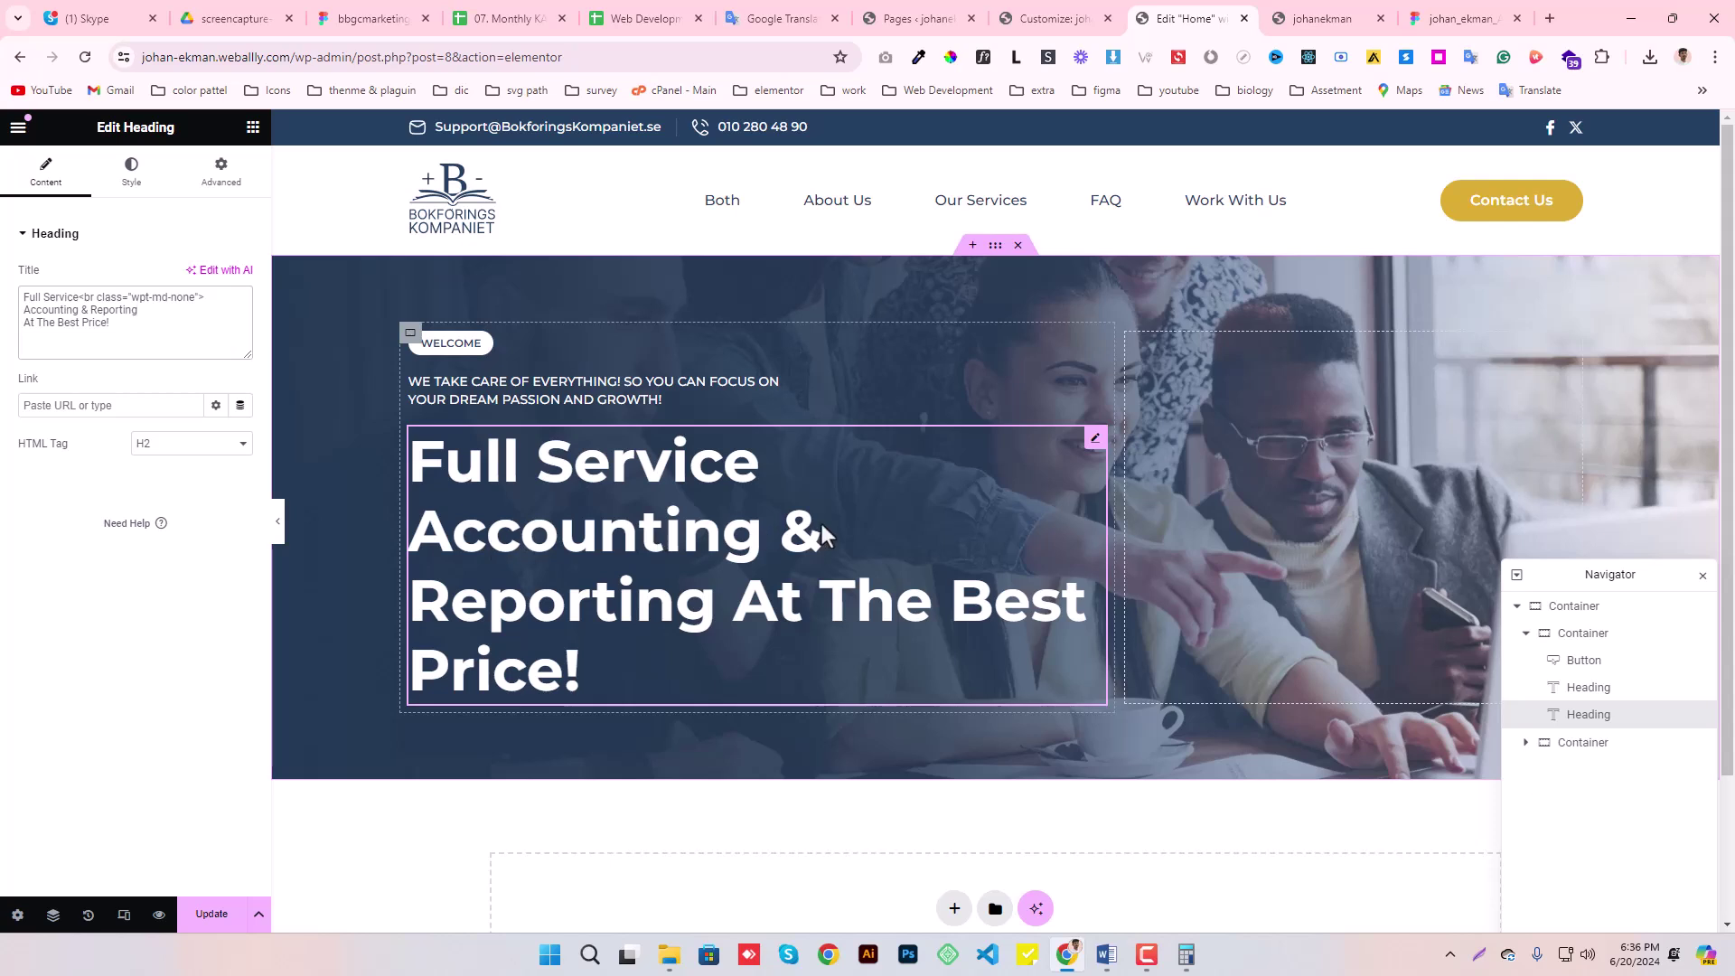
- Set the width of the container holding the badge and headings to 70%
click(411, 337)
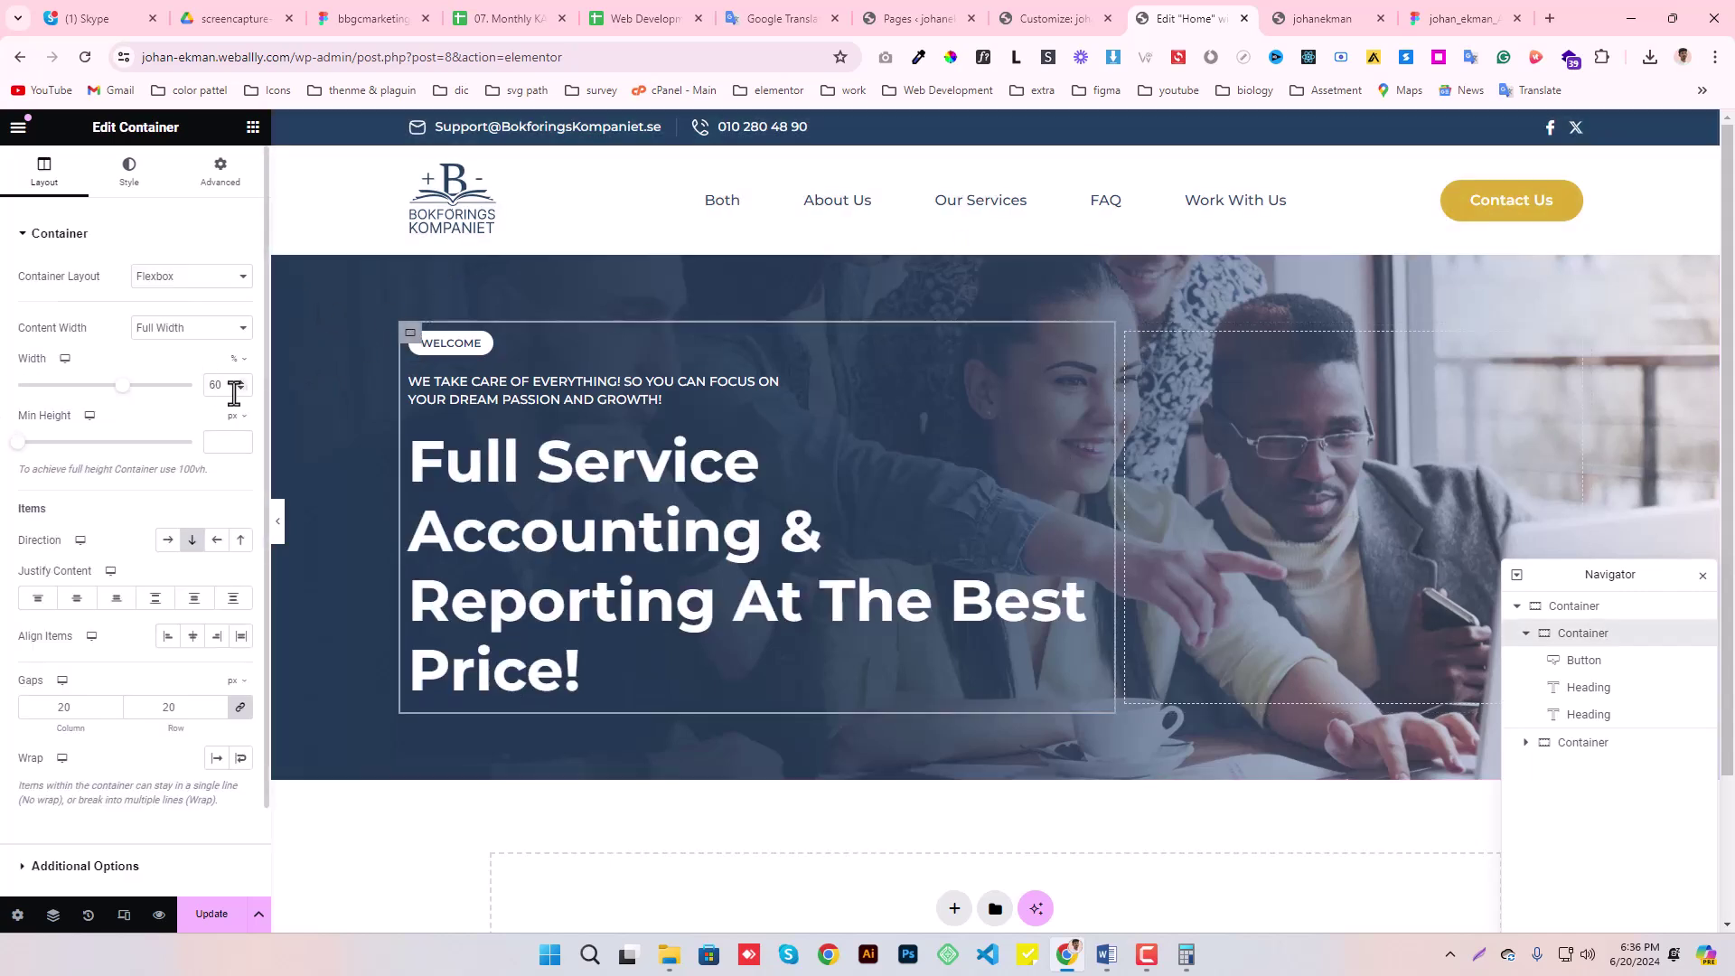
click(240, 390)
click(241, 389)
click(241, 389)
click(240, 390)
click(240, 389)
click(240, 389)
click(241, 389)
click(241, 389)
click(240, 380)
click(241, 381)
click(241, 380)
click(241, 380)
click(240, 380)
click(241, 381)
click(240, 381)
click(240, 381)
click(241, 381)
click(240, 381)
click(241, 380)
click(240, 381)
click(241, 381)
click(240, 380)
click(240, 380)
click(241, 381)
click(240, 380)
click(240, 381)
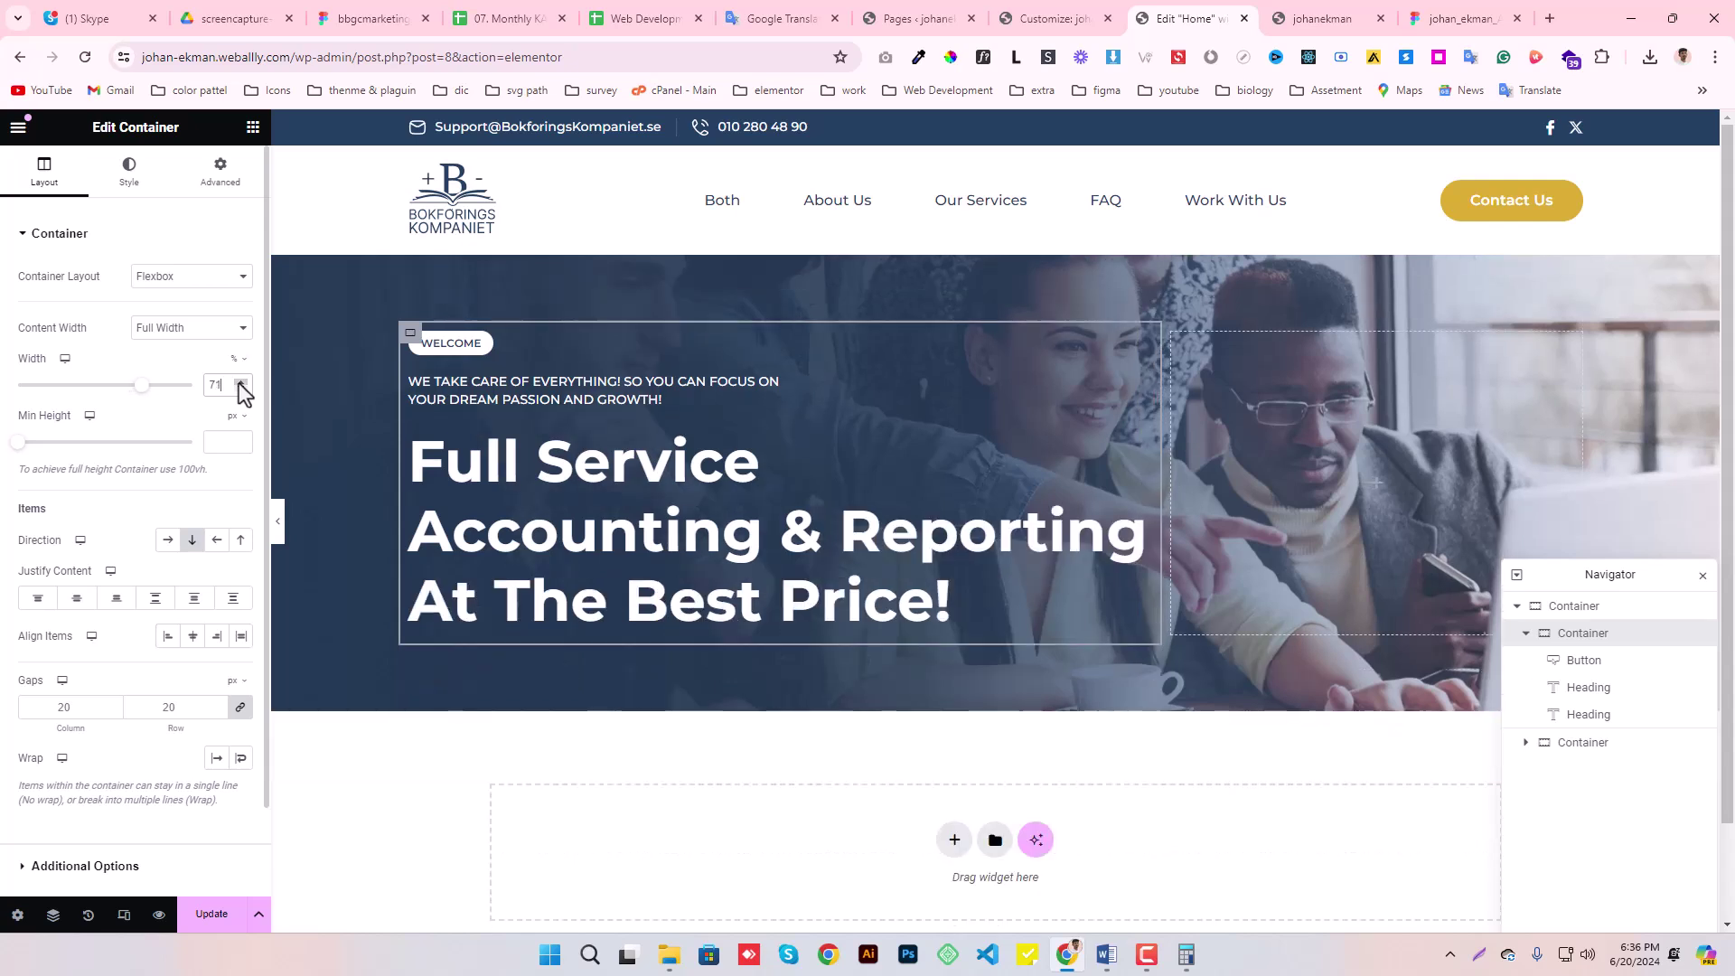
click(240, 381)
click(241, 380)
click(240, 380)
click(240, 380)
click(240, 380)
click(241, 381)
click(241, 380)
click(241, 381)
click(240, 390)
click(240, 390)
click(240, 390)
click(240, 390)
click(241, 389)
click(240, 390)
click(240, 390)
click(241, 389)
click(240, 390)
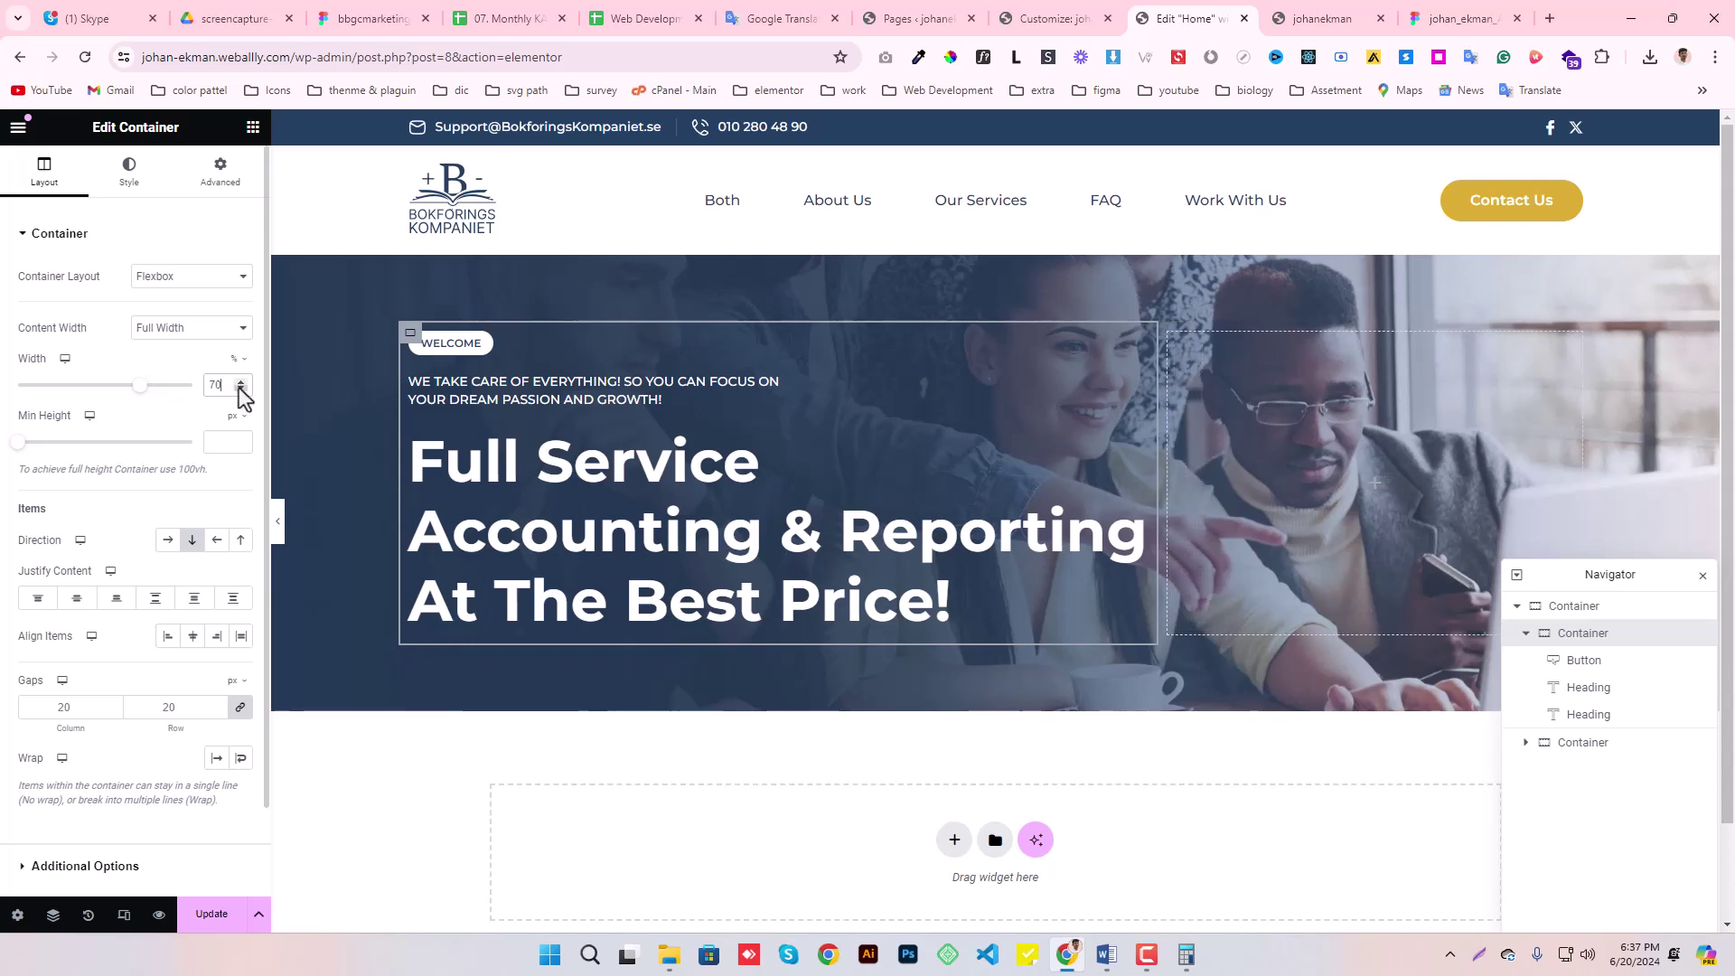
- Compare the layout with the Figma design, set the empty second container's width to 30%, and update the page
click(1474, 13)
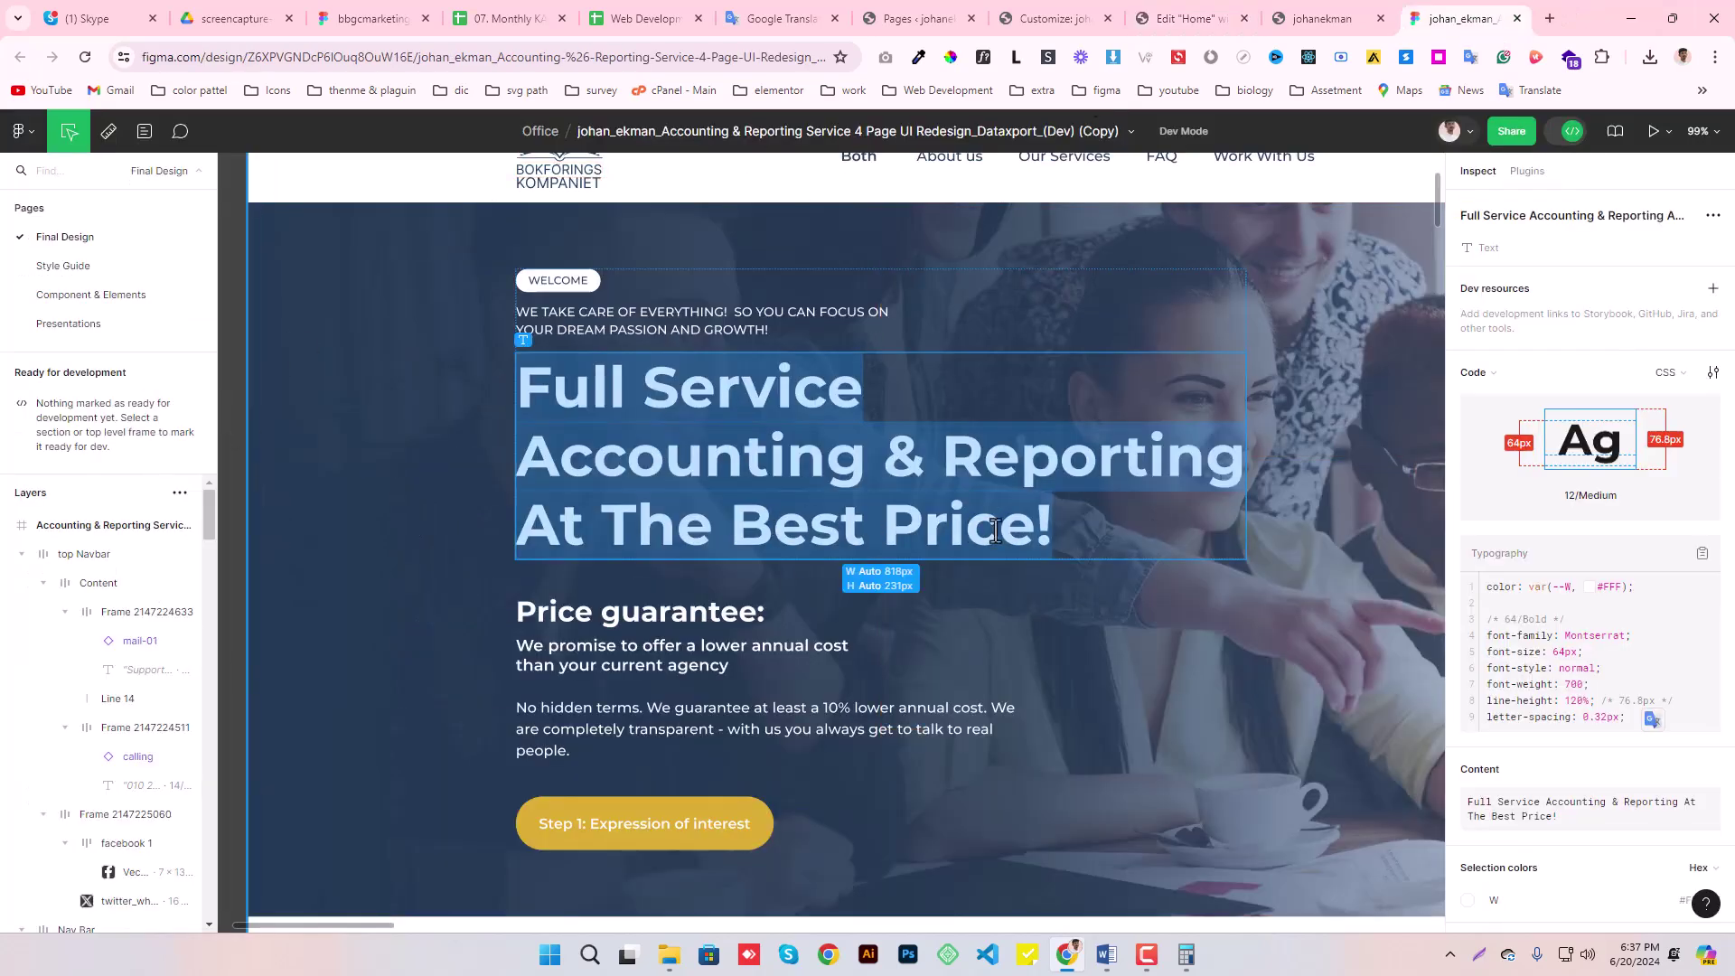
click(1184, 19)
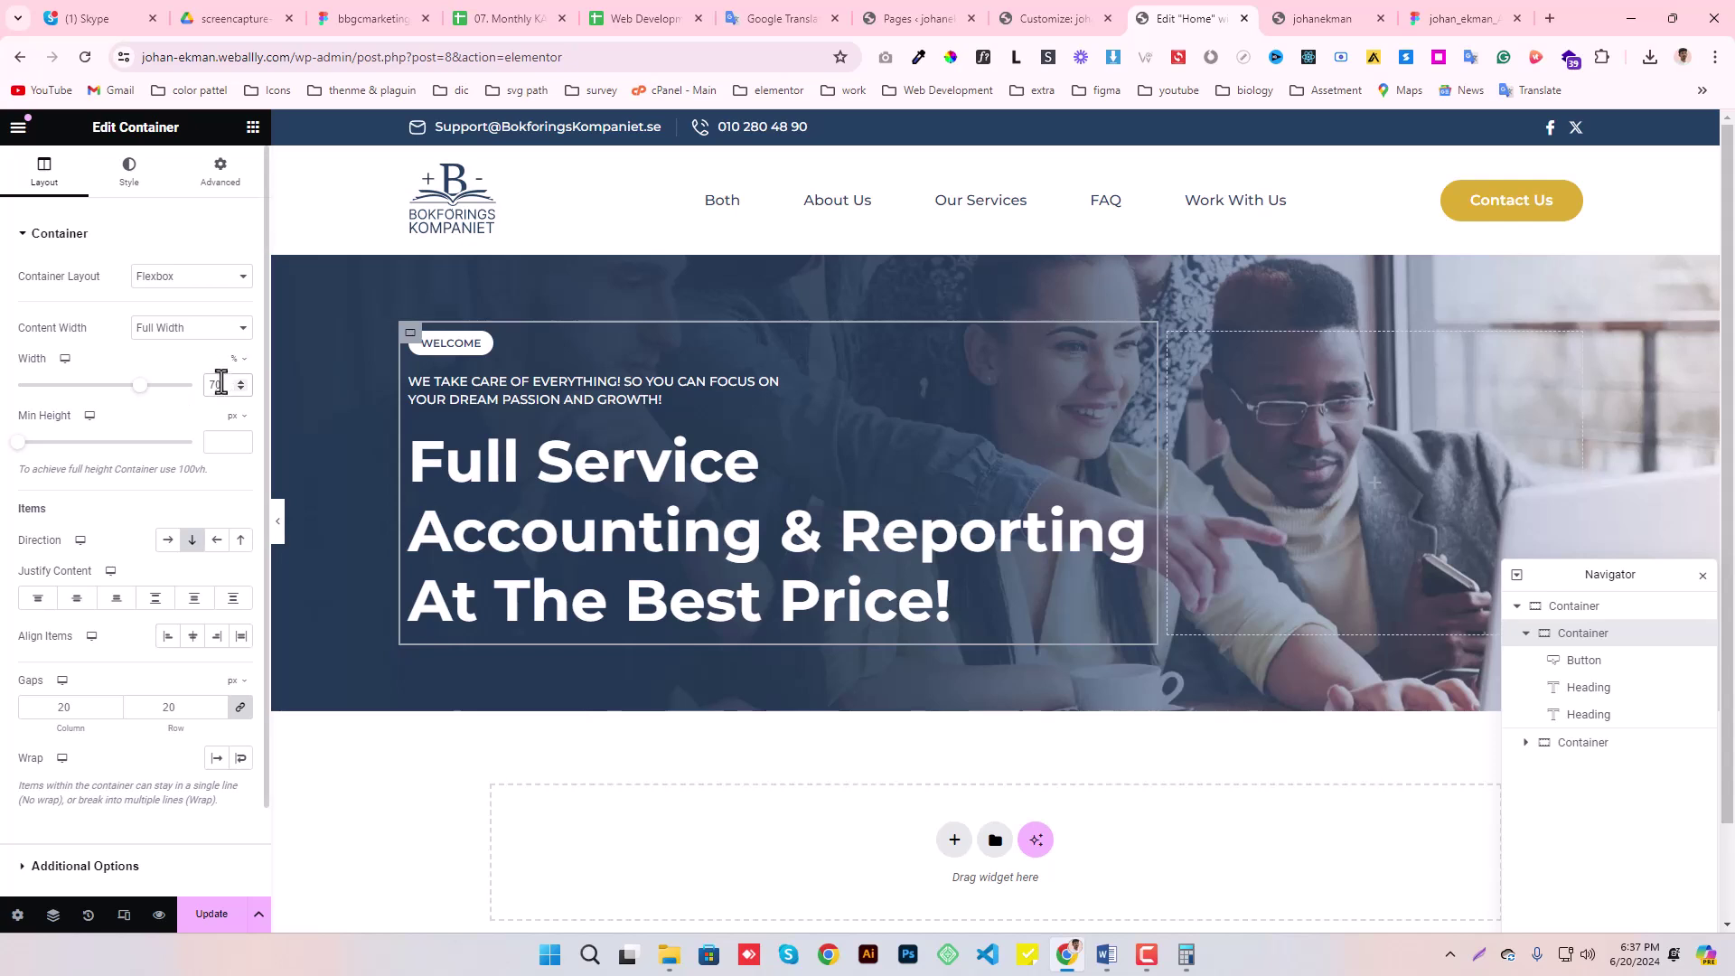
click(1171, 335)
text(30)
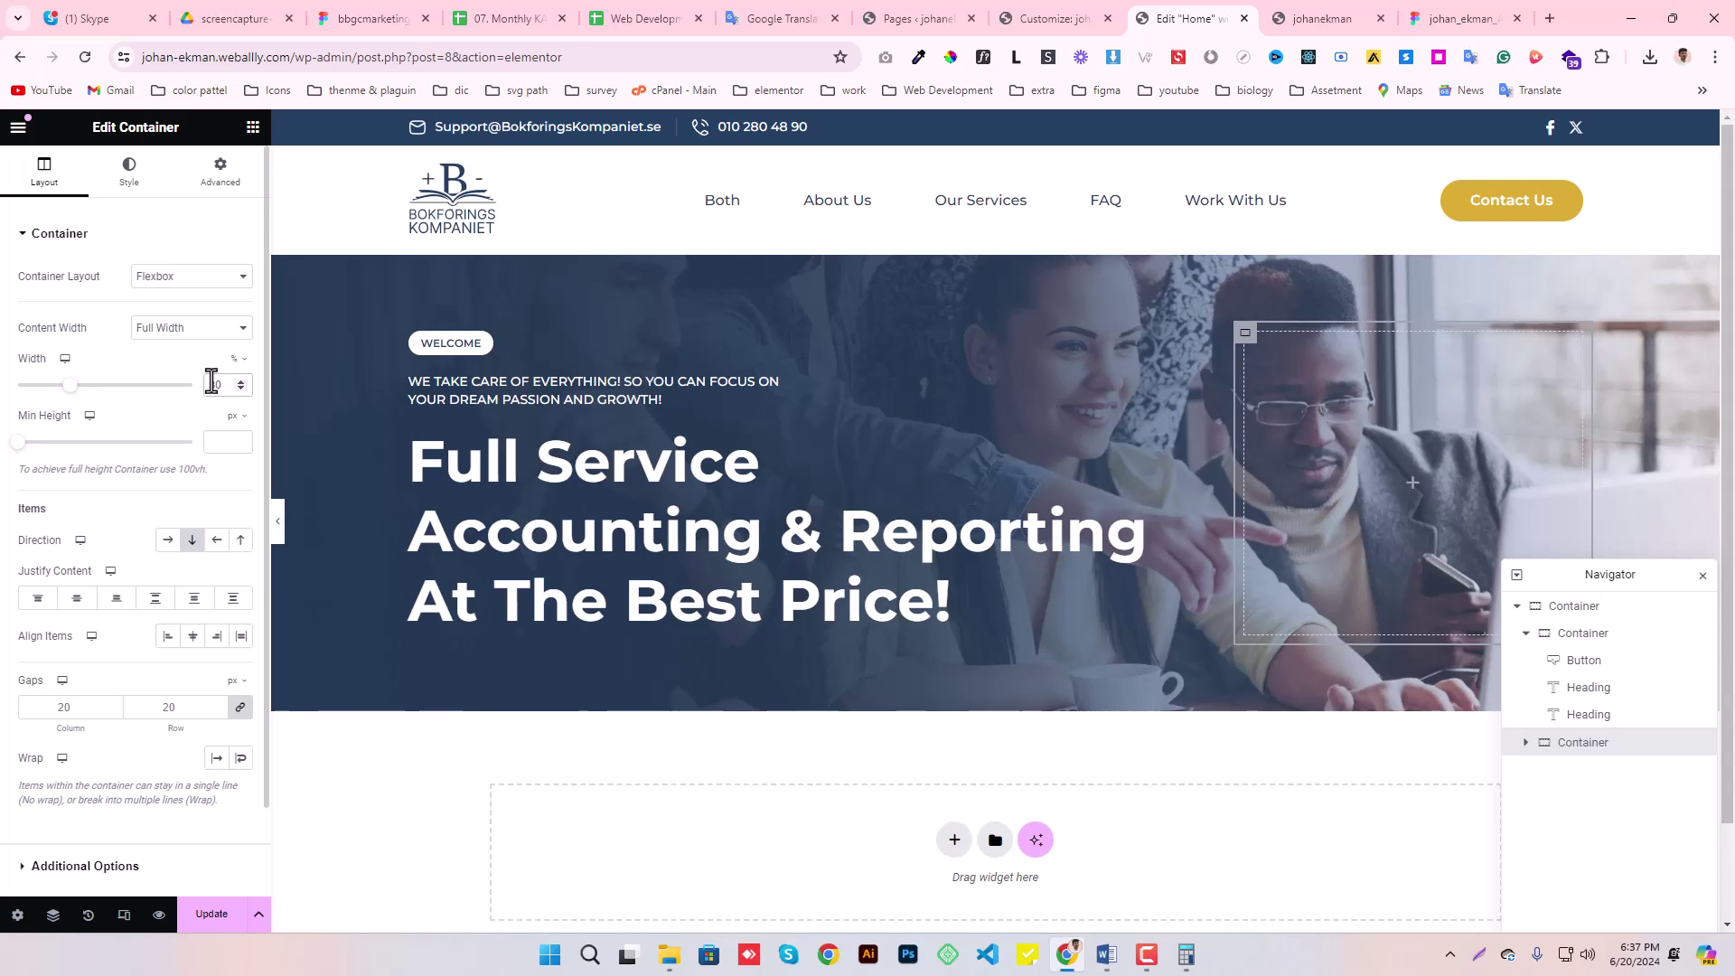
click(212, 914)
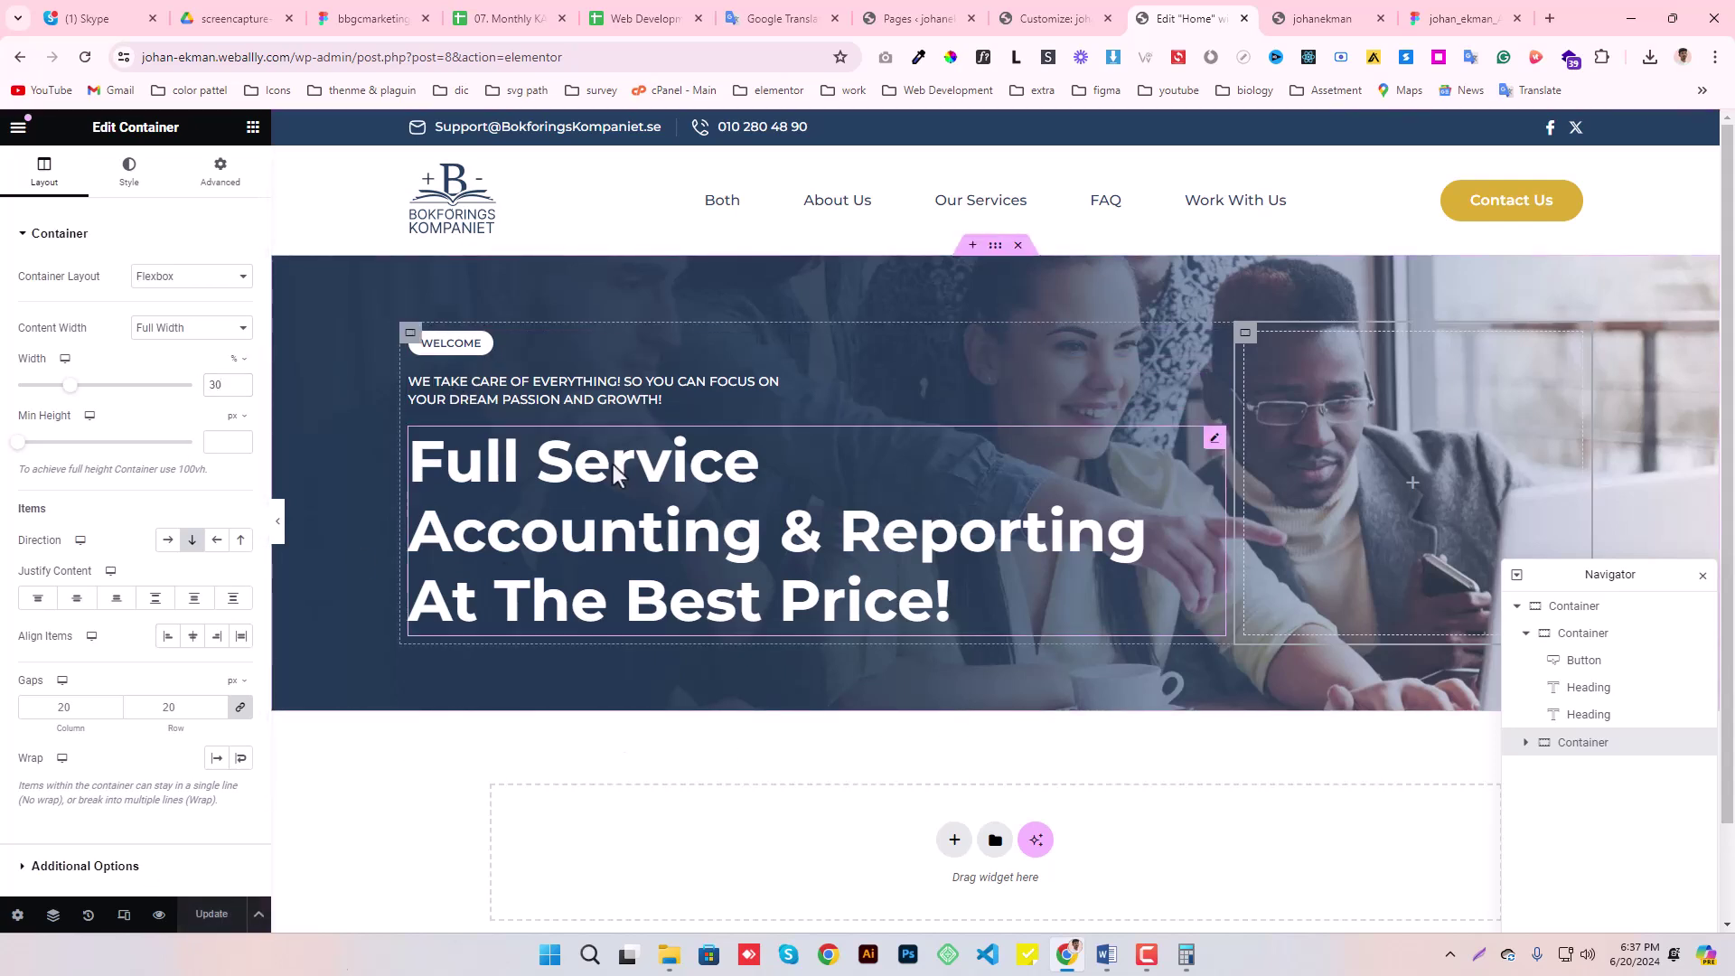
- Examine how the hero section and its main headline look in the tablet and mobile responsive views
click(124, 914)
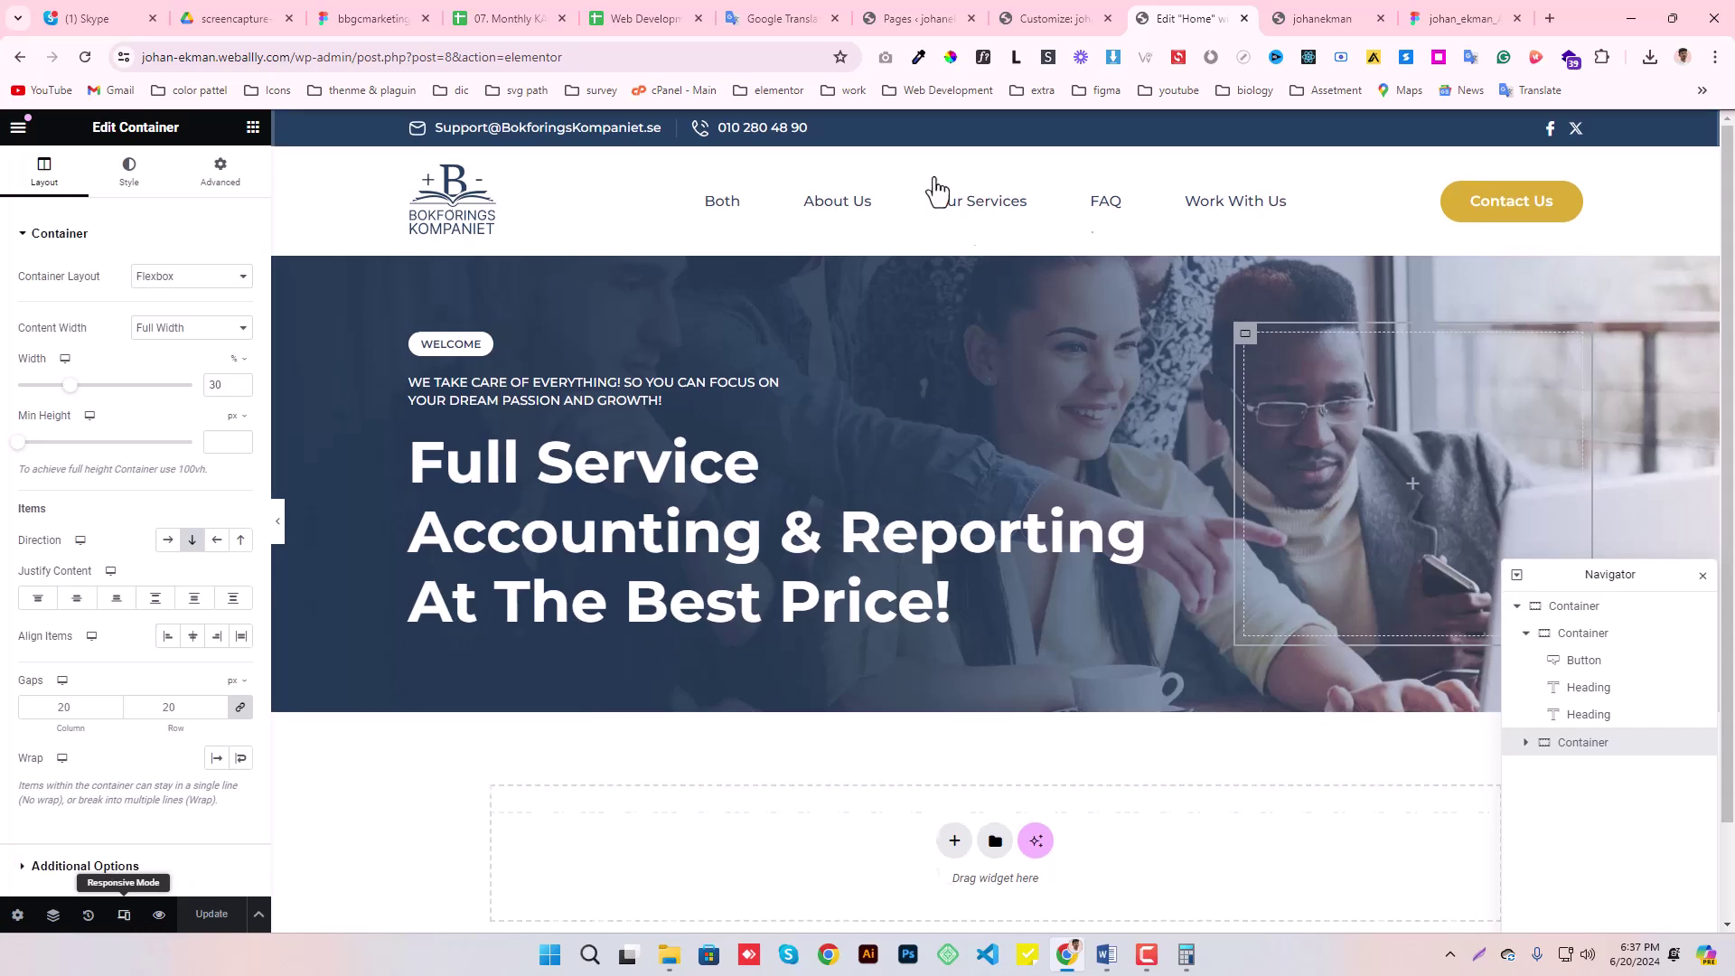
click(924, 126)
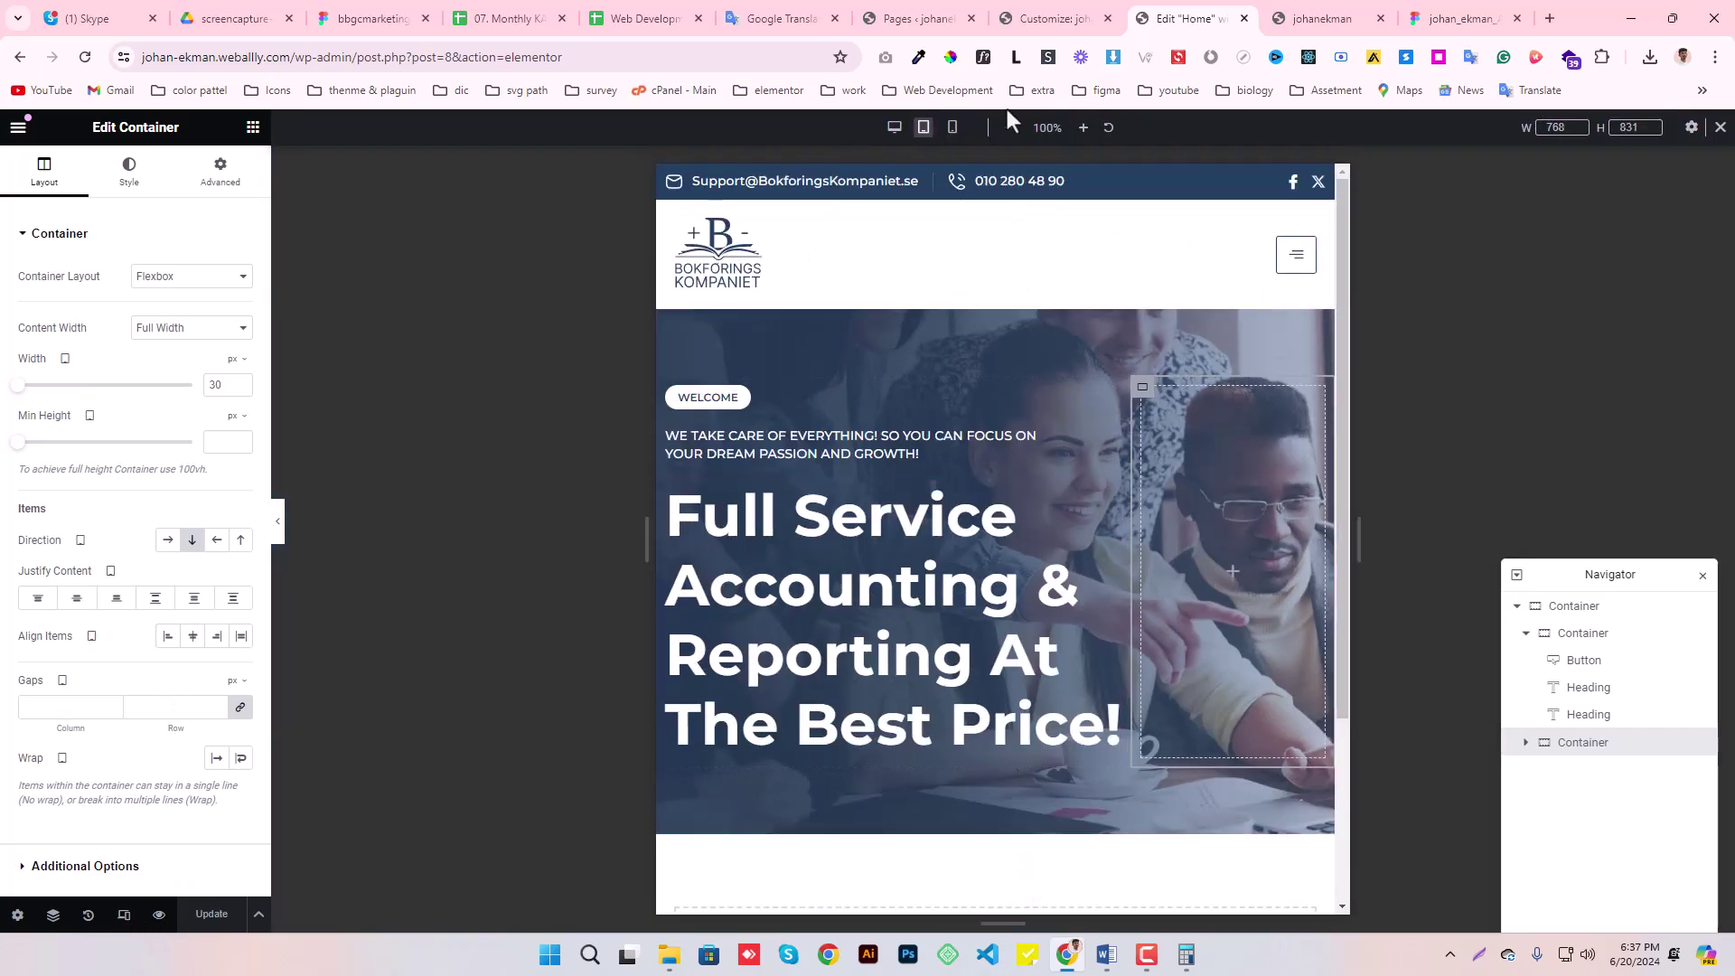
click(953, 127)
scroll(930, 573, down, 5)
scroll(931, 542, up, 4)
scroll(933, 539, down, 2)
scroll(933, 538, up, 2)
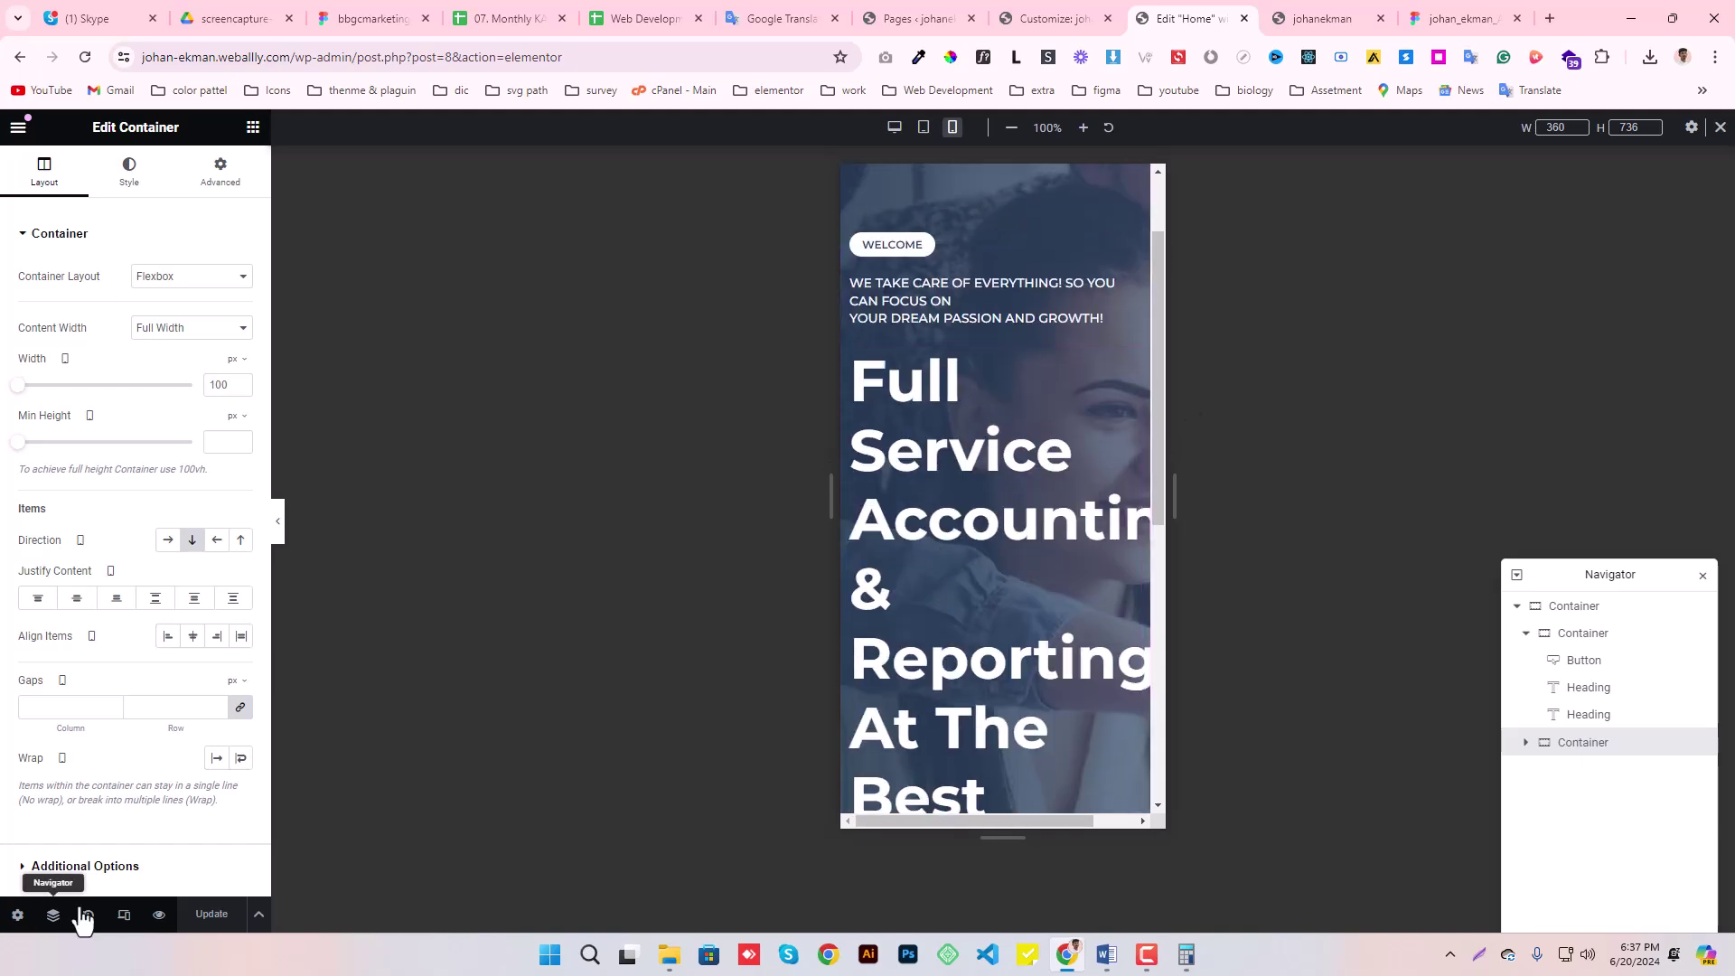
click(967, 485)
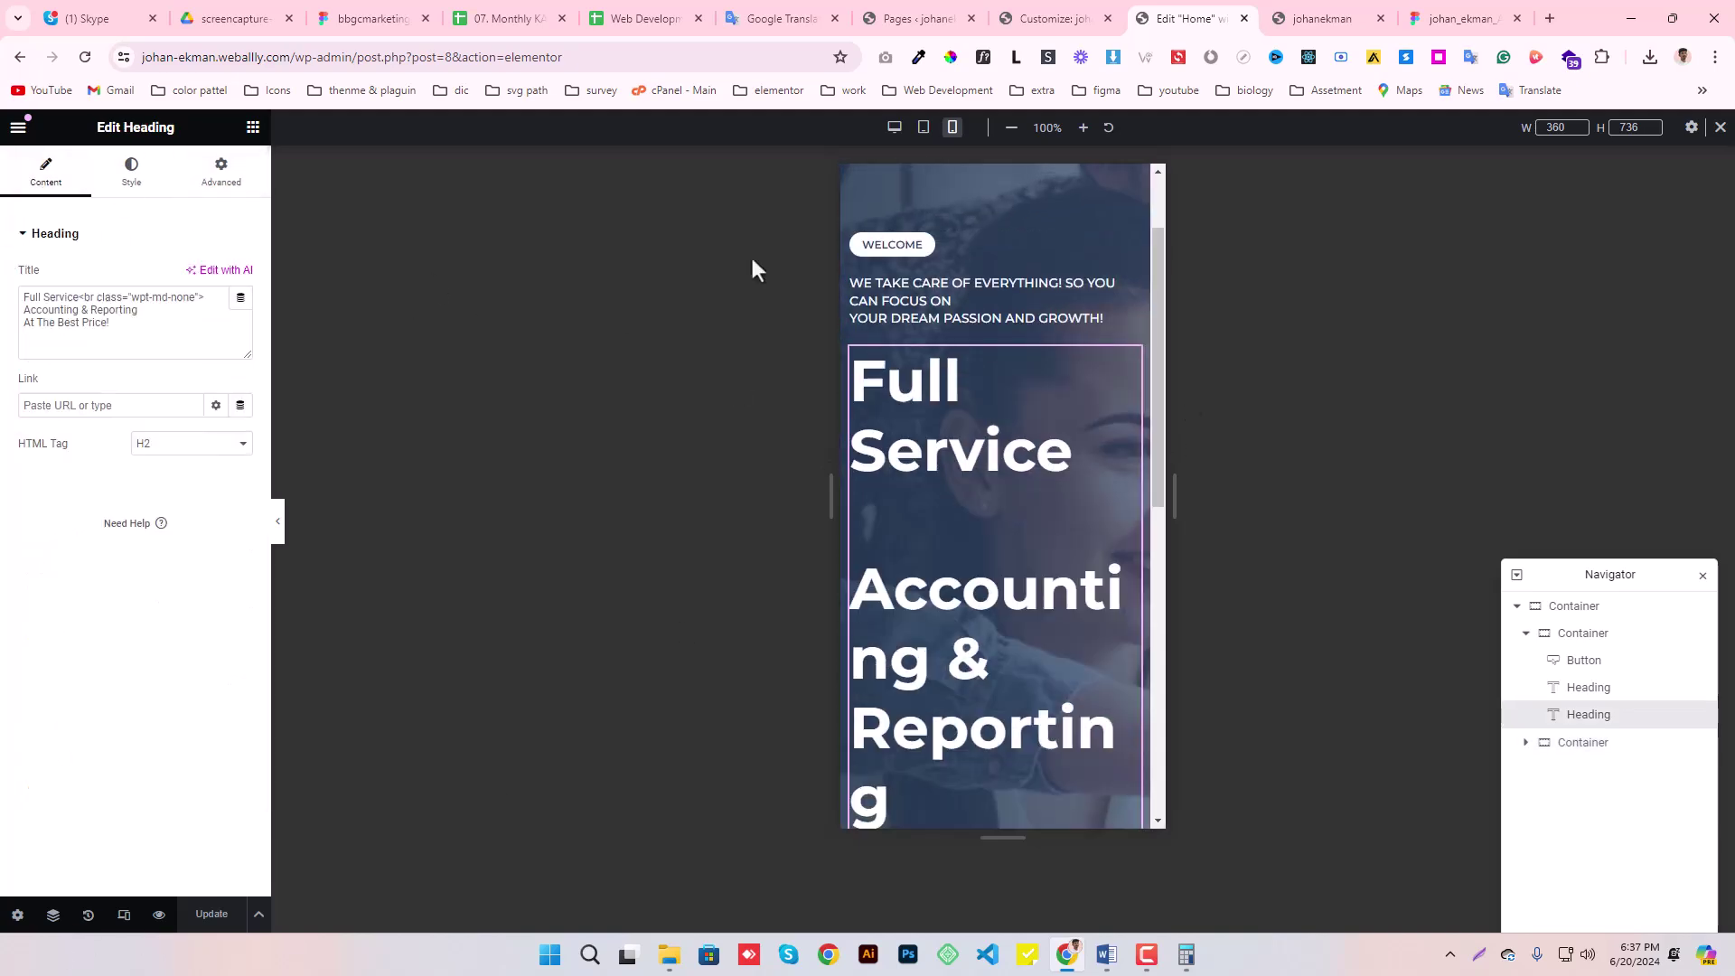
click(921, 128)
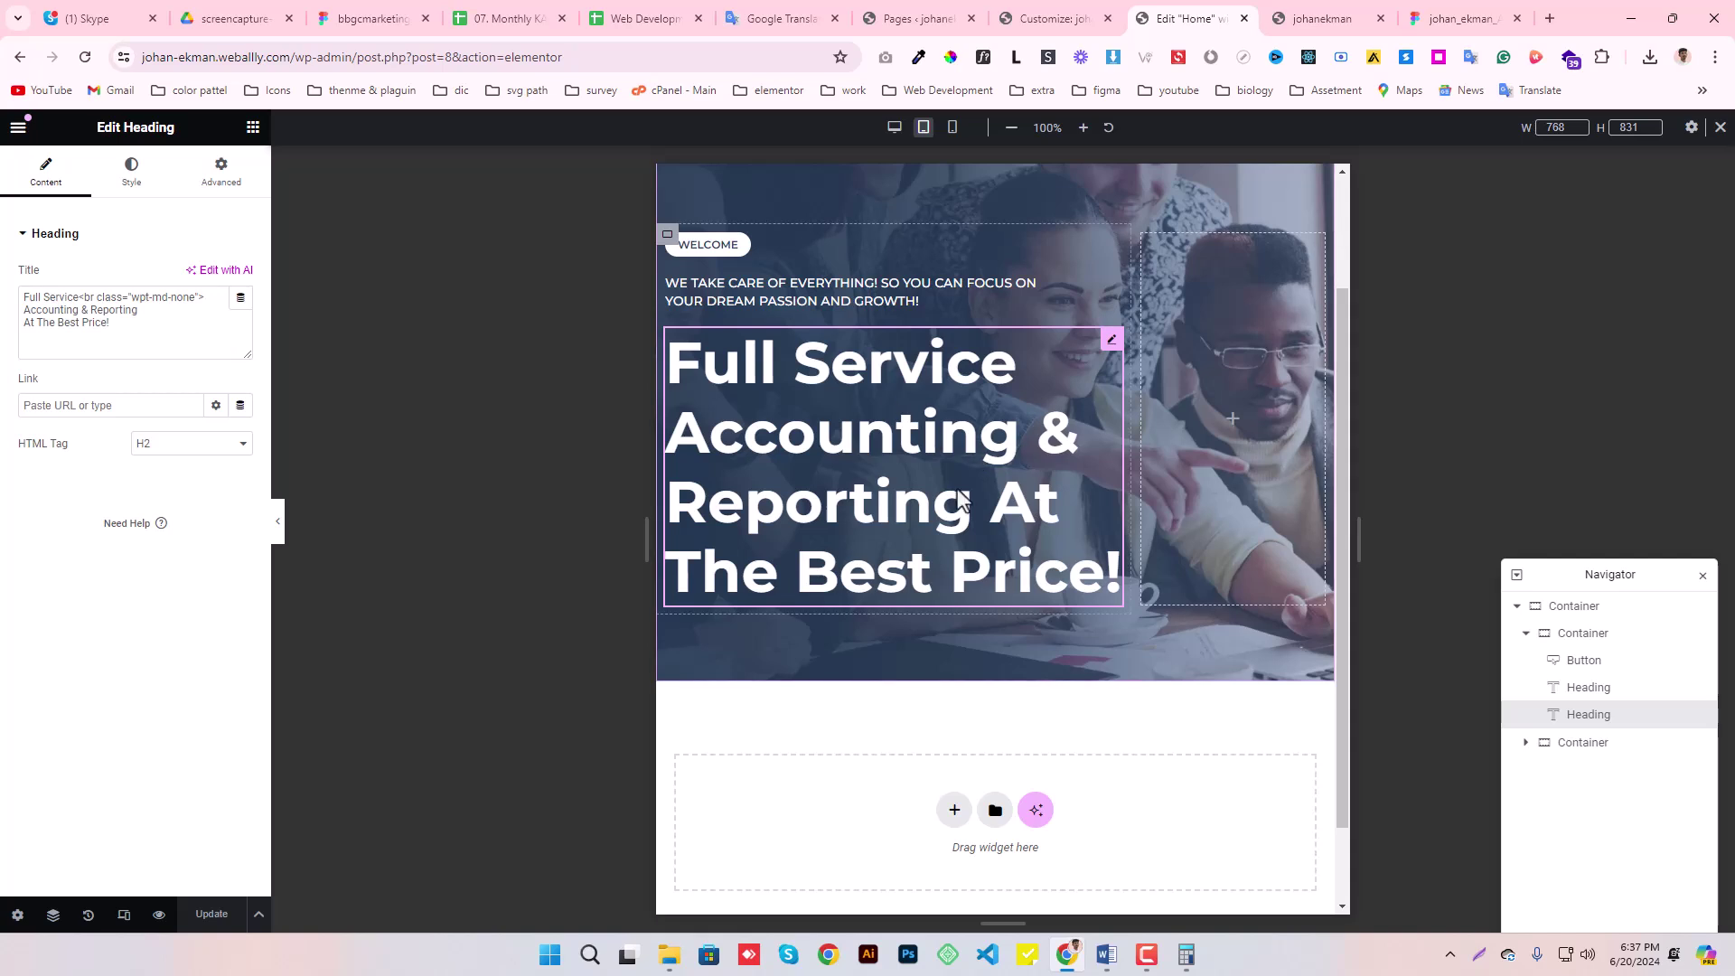
click(952, 129)
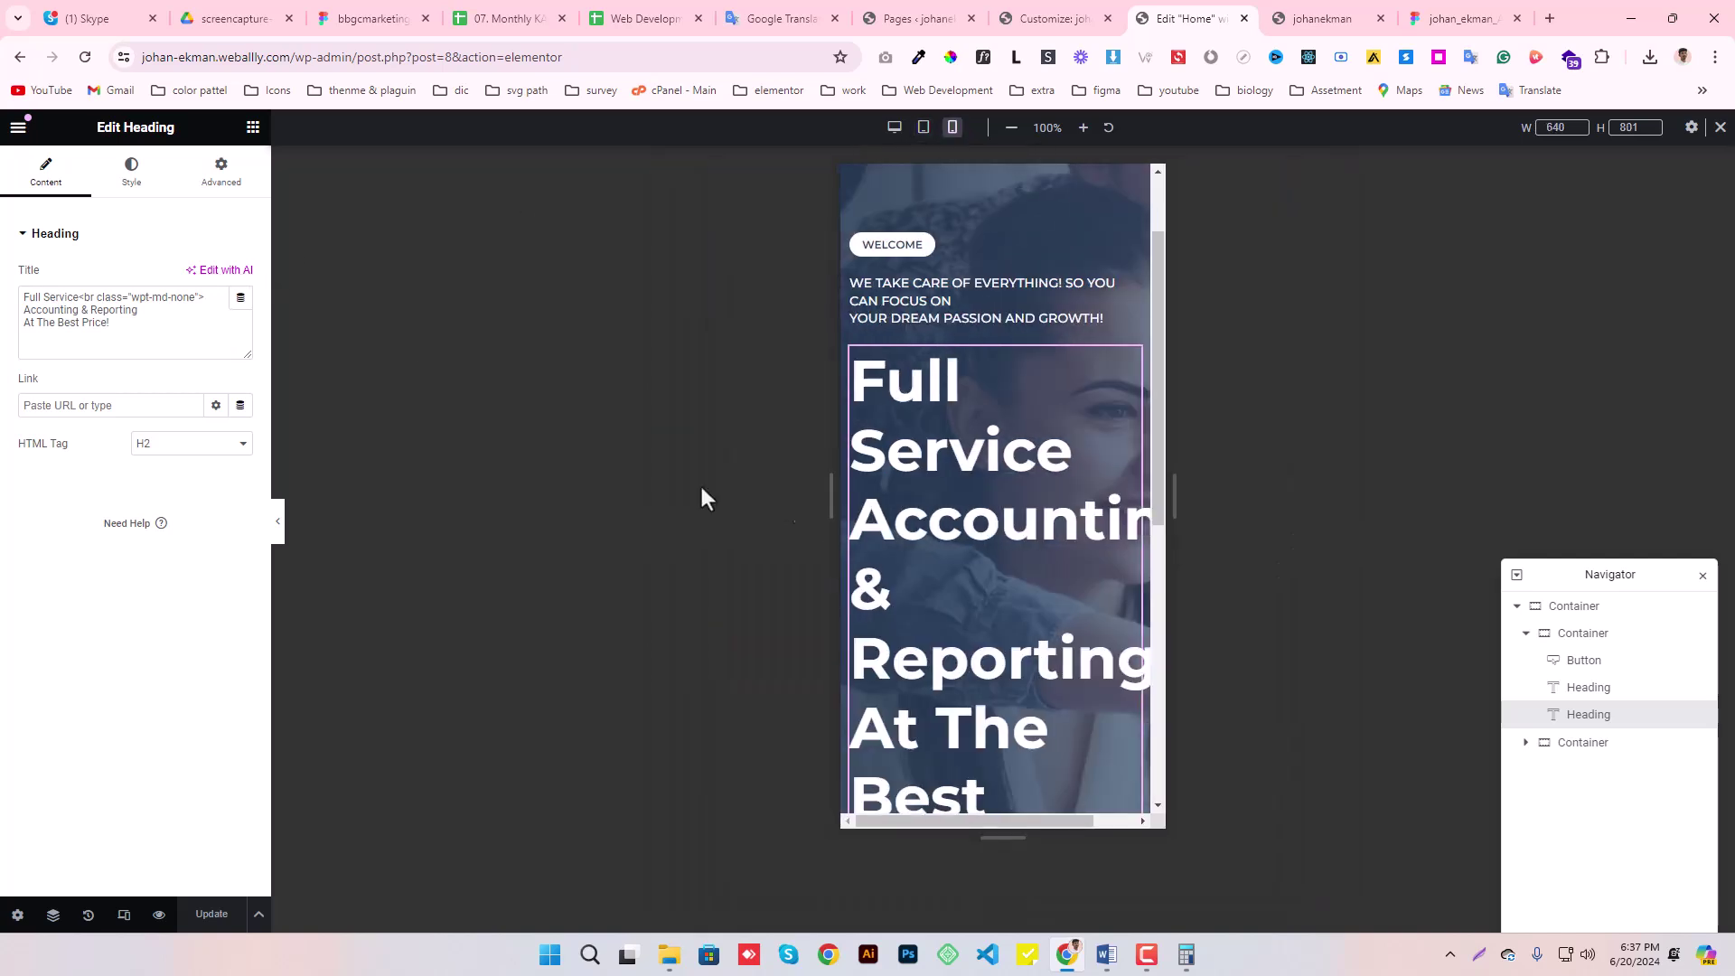
- Set the main headline's font size to 50 px for the mobile view
click(129, 187)
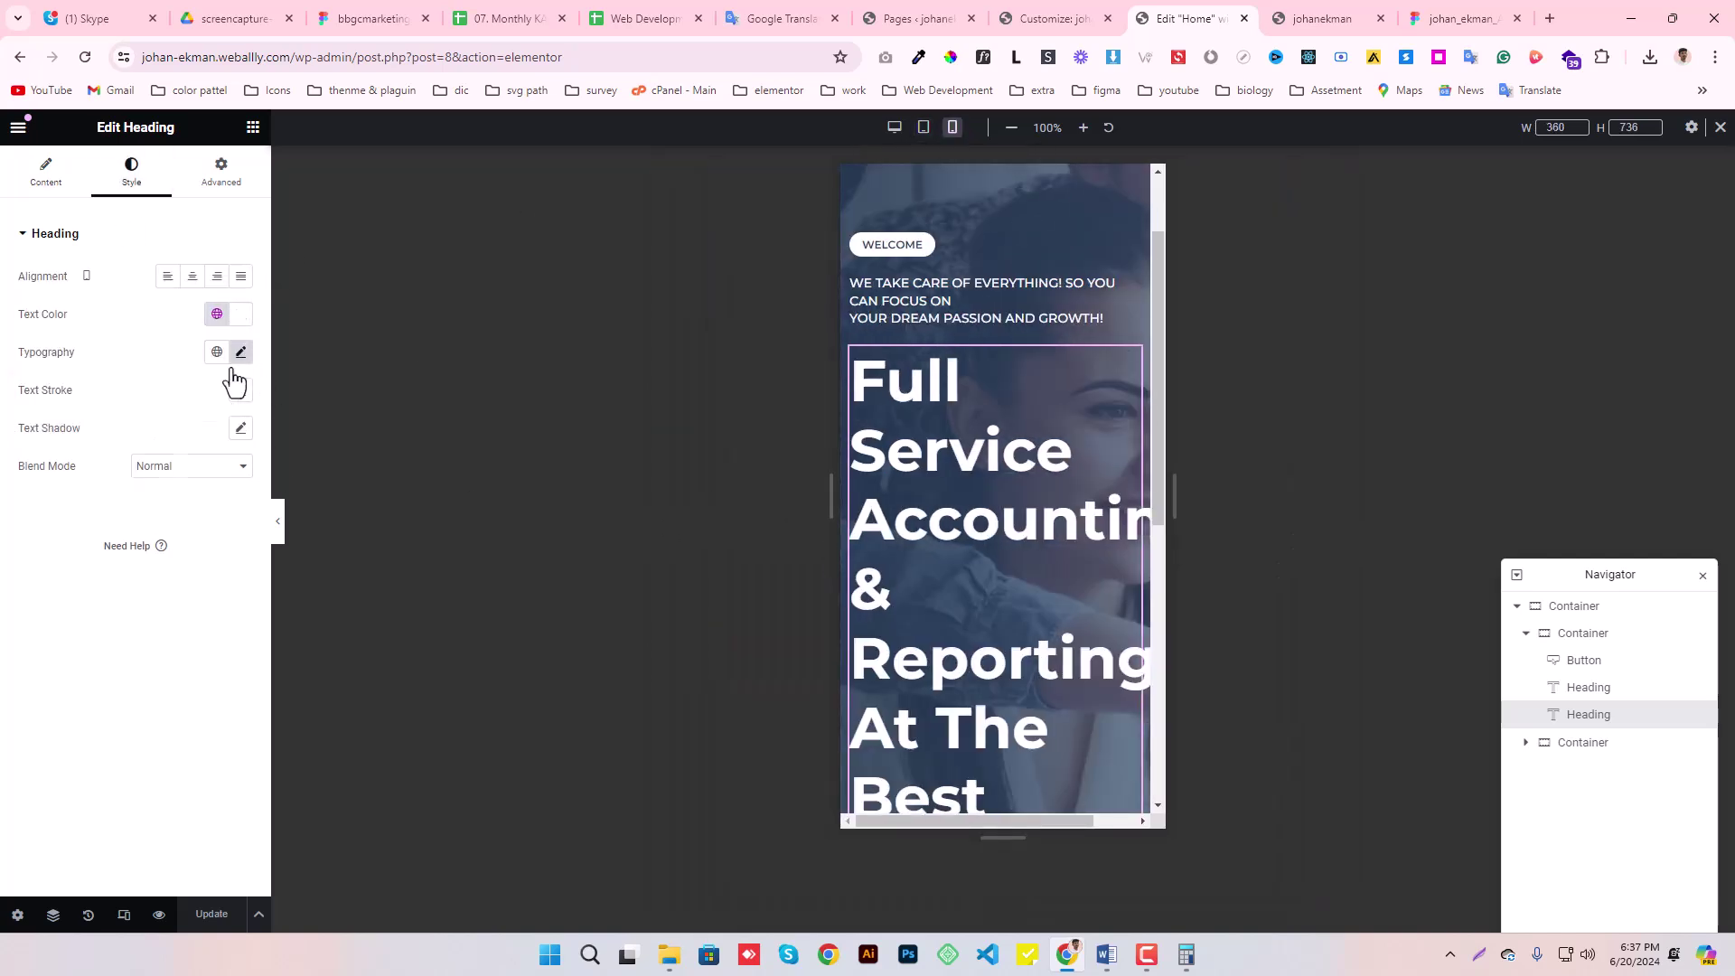
click(242, 353)
key(BackSpace)
key(BackSpace)
text(50)
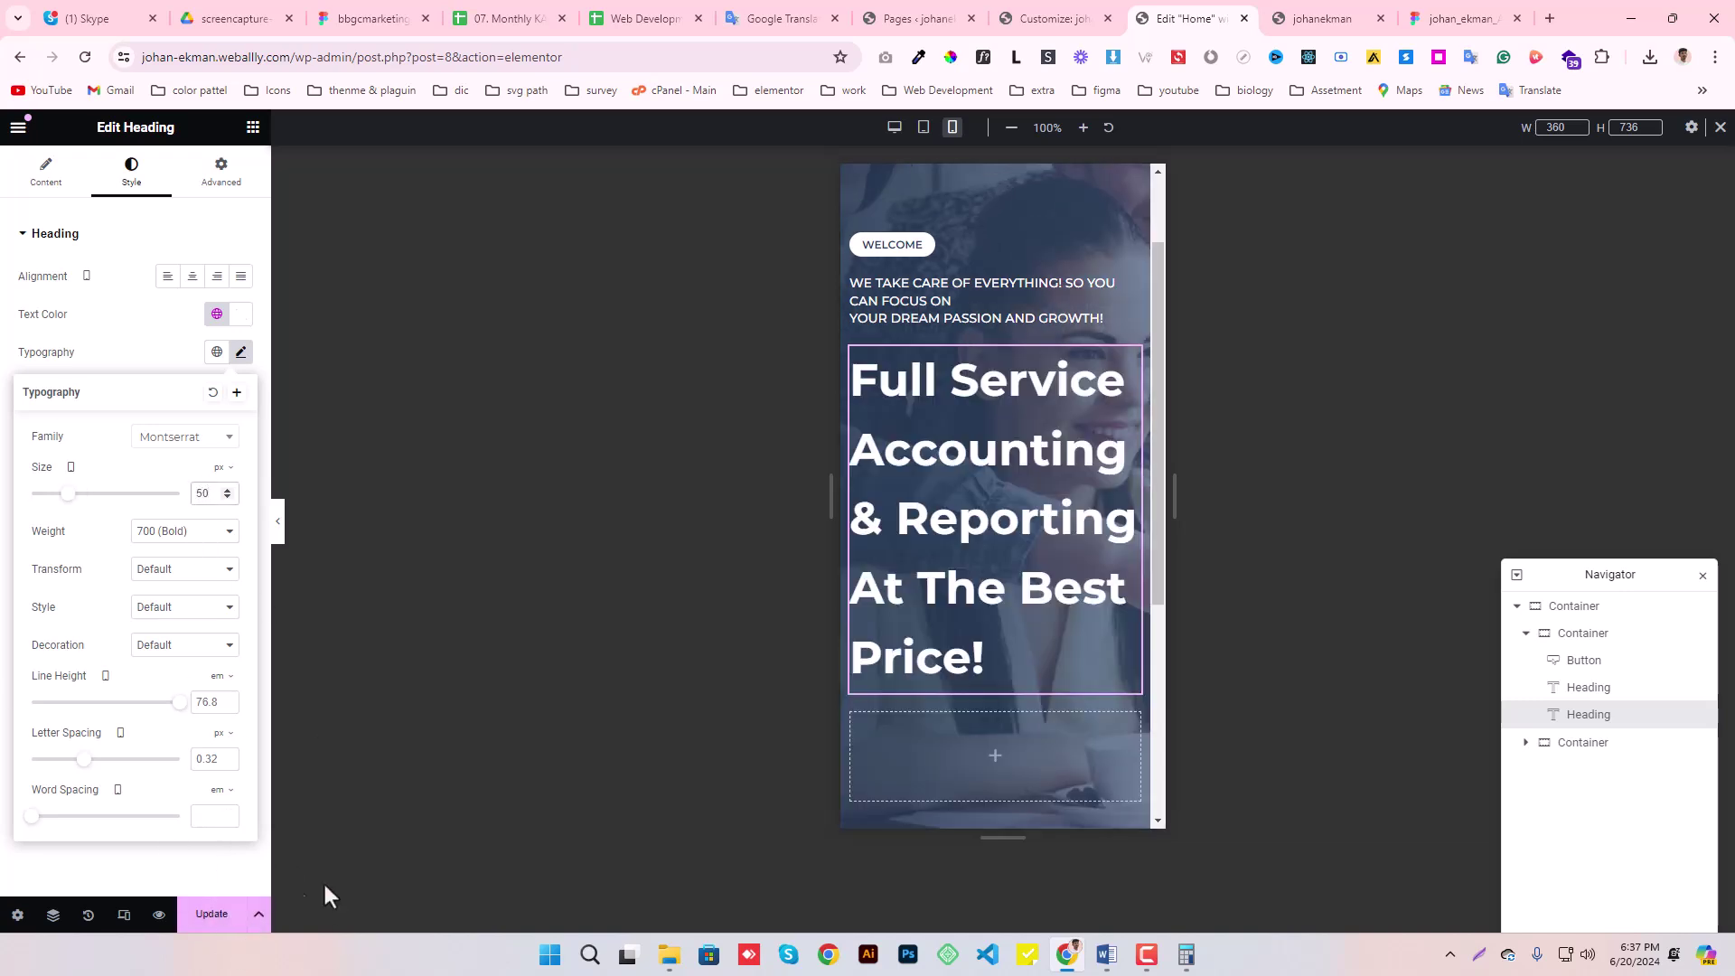
click(201, 931)
- Center-align the Welcome badge, the tagline and the main headline for mobile, and return to the desktop view
click(1015, 256)
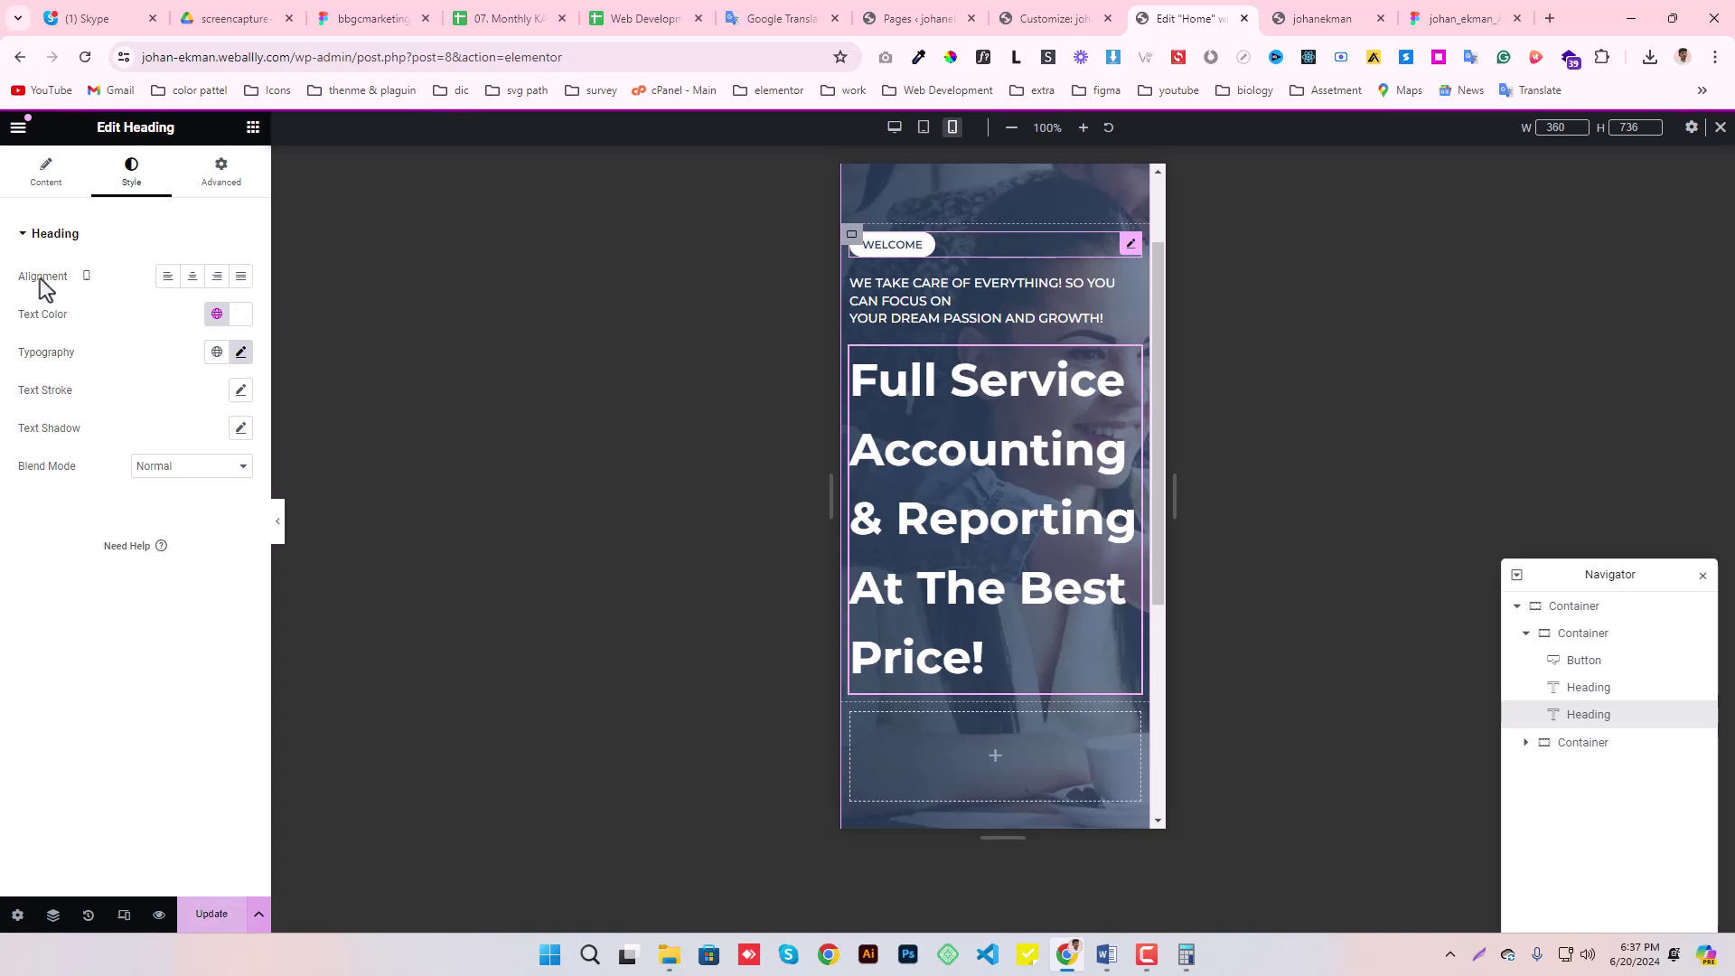
click(193, 276)
click(961, 282)
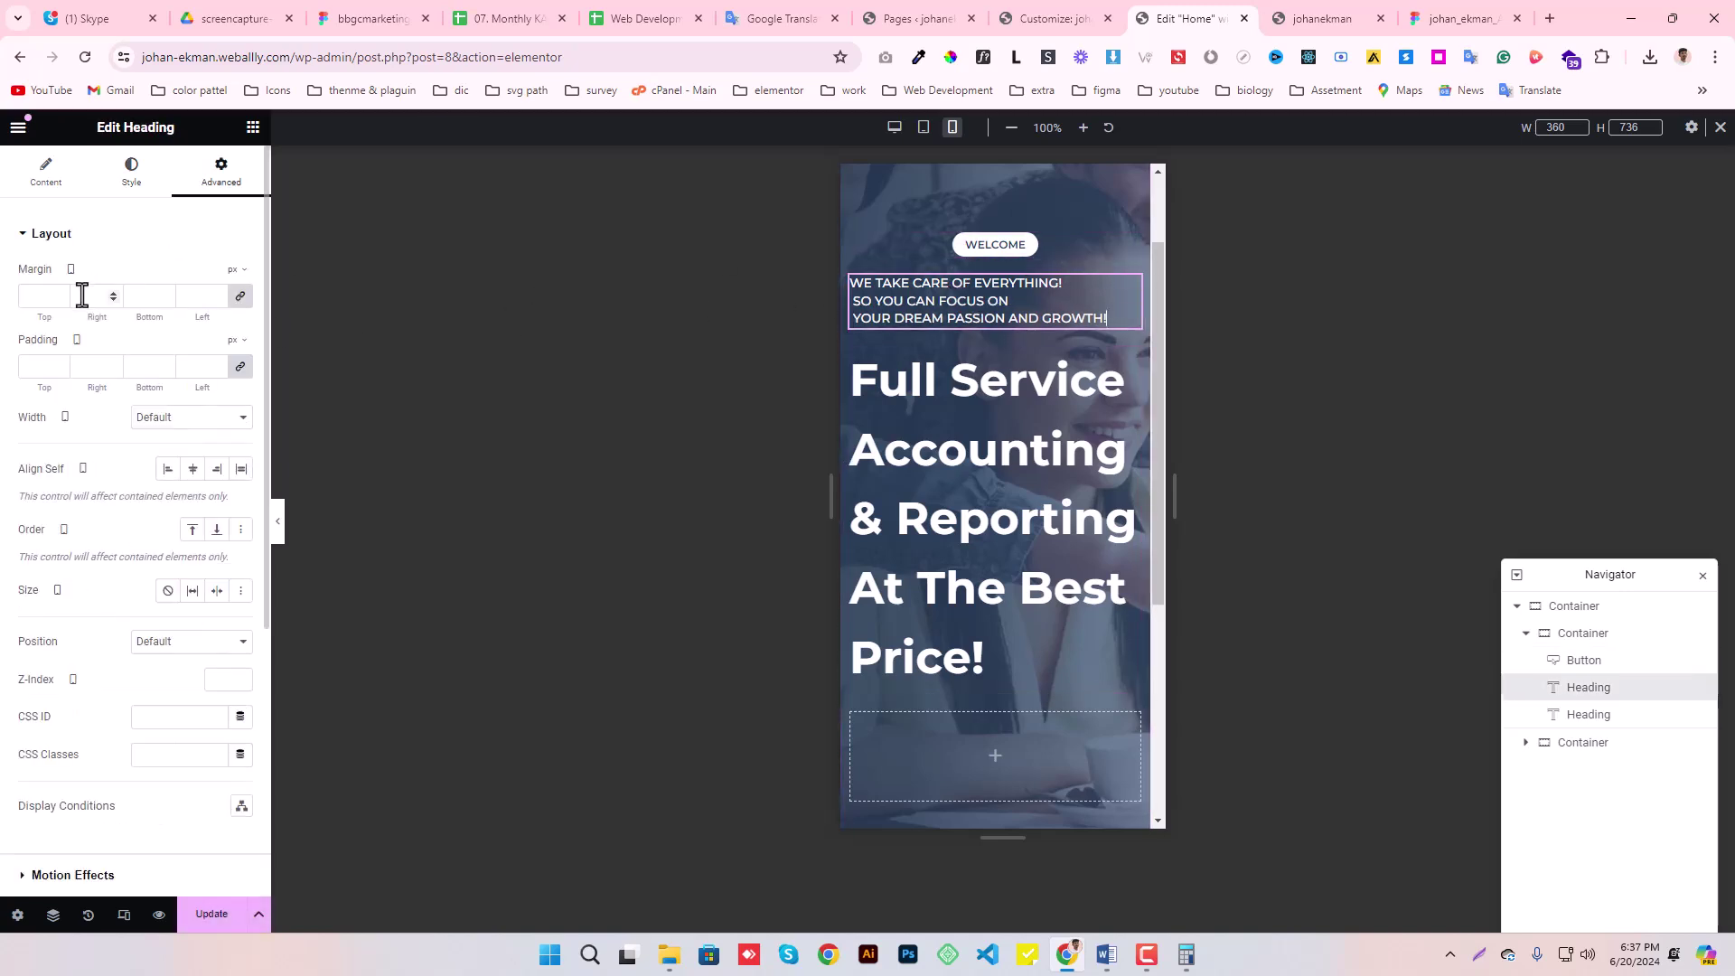
click(131, 171)
click(193, 276)
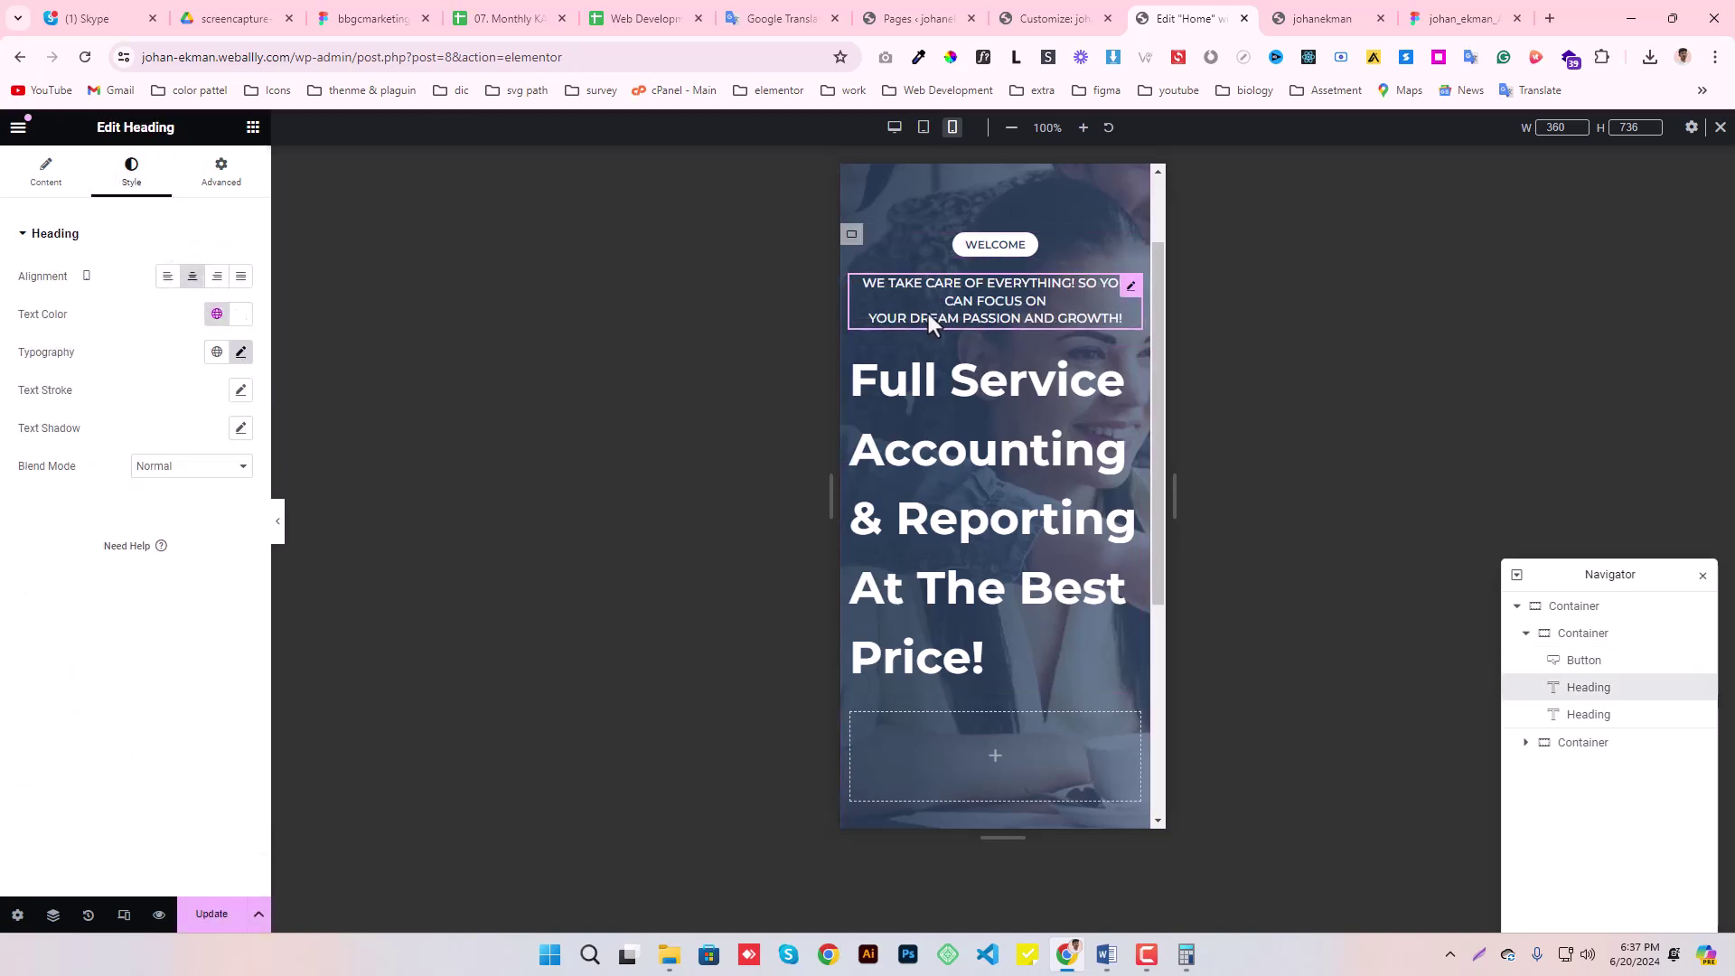
click(193, 275)
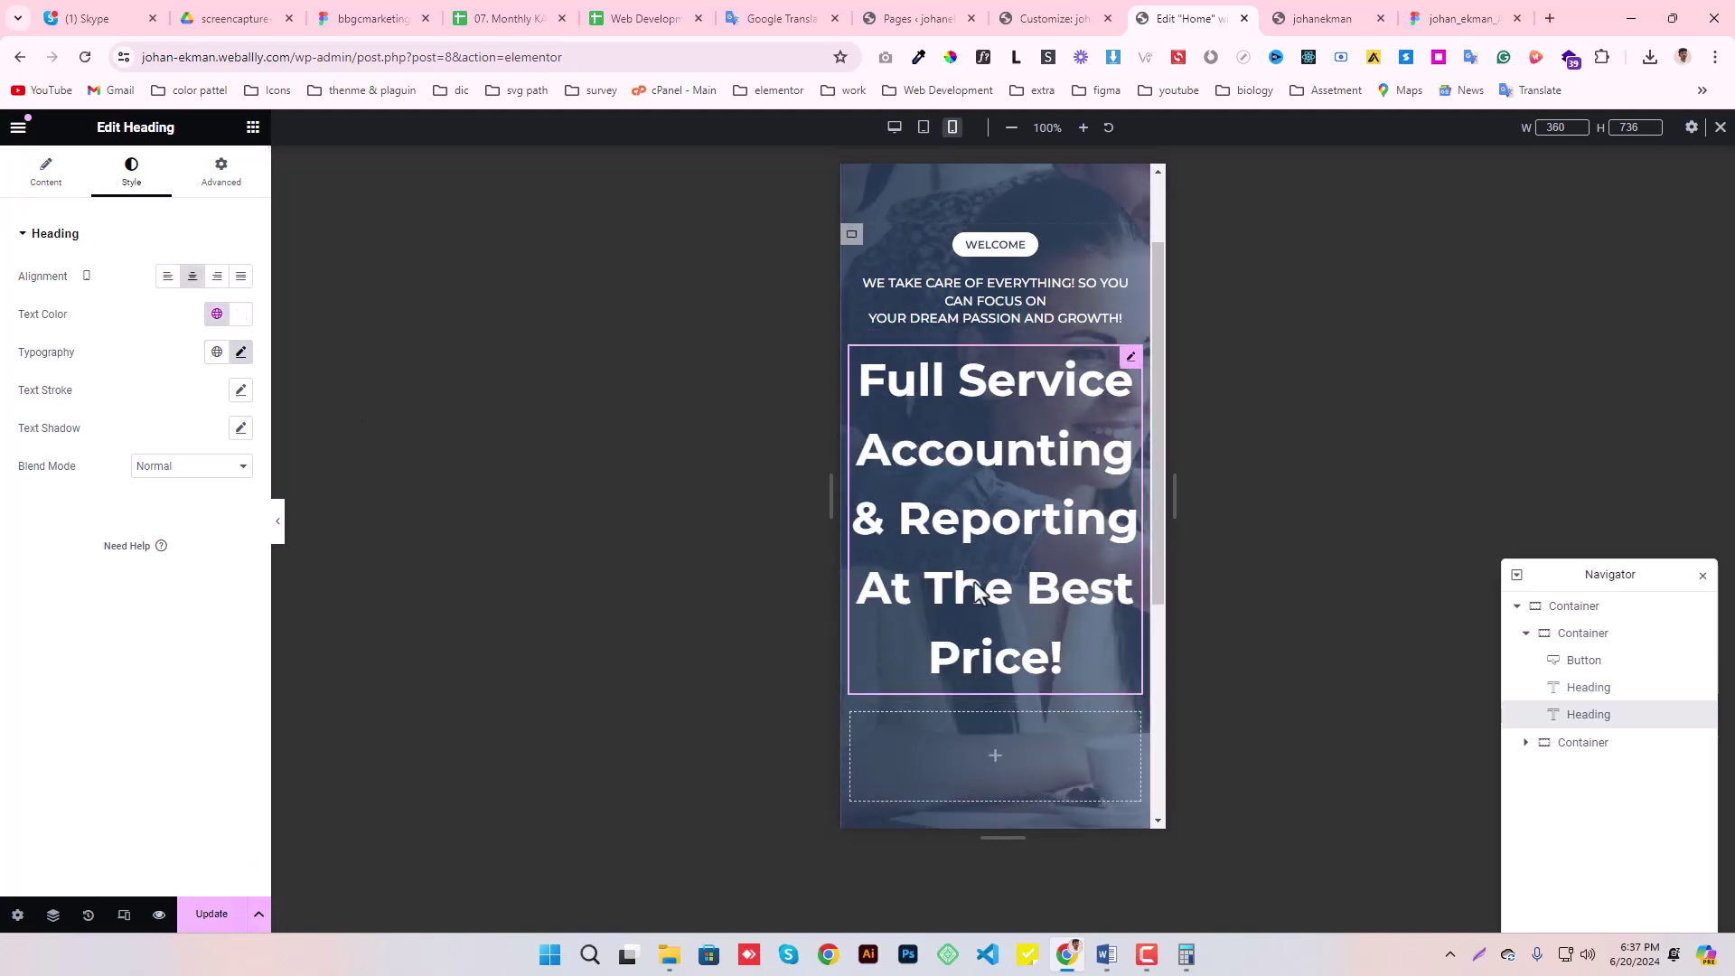
scroll(995, 506, down, 4)
scroll(938, 558, up, 5)
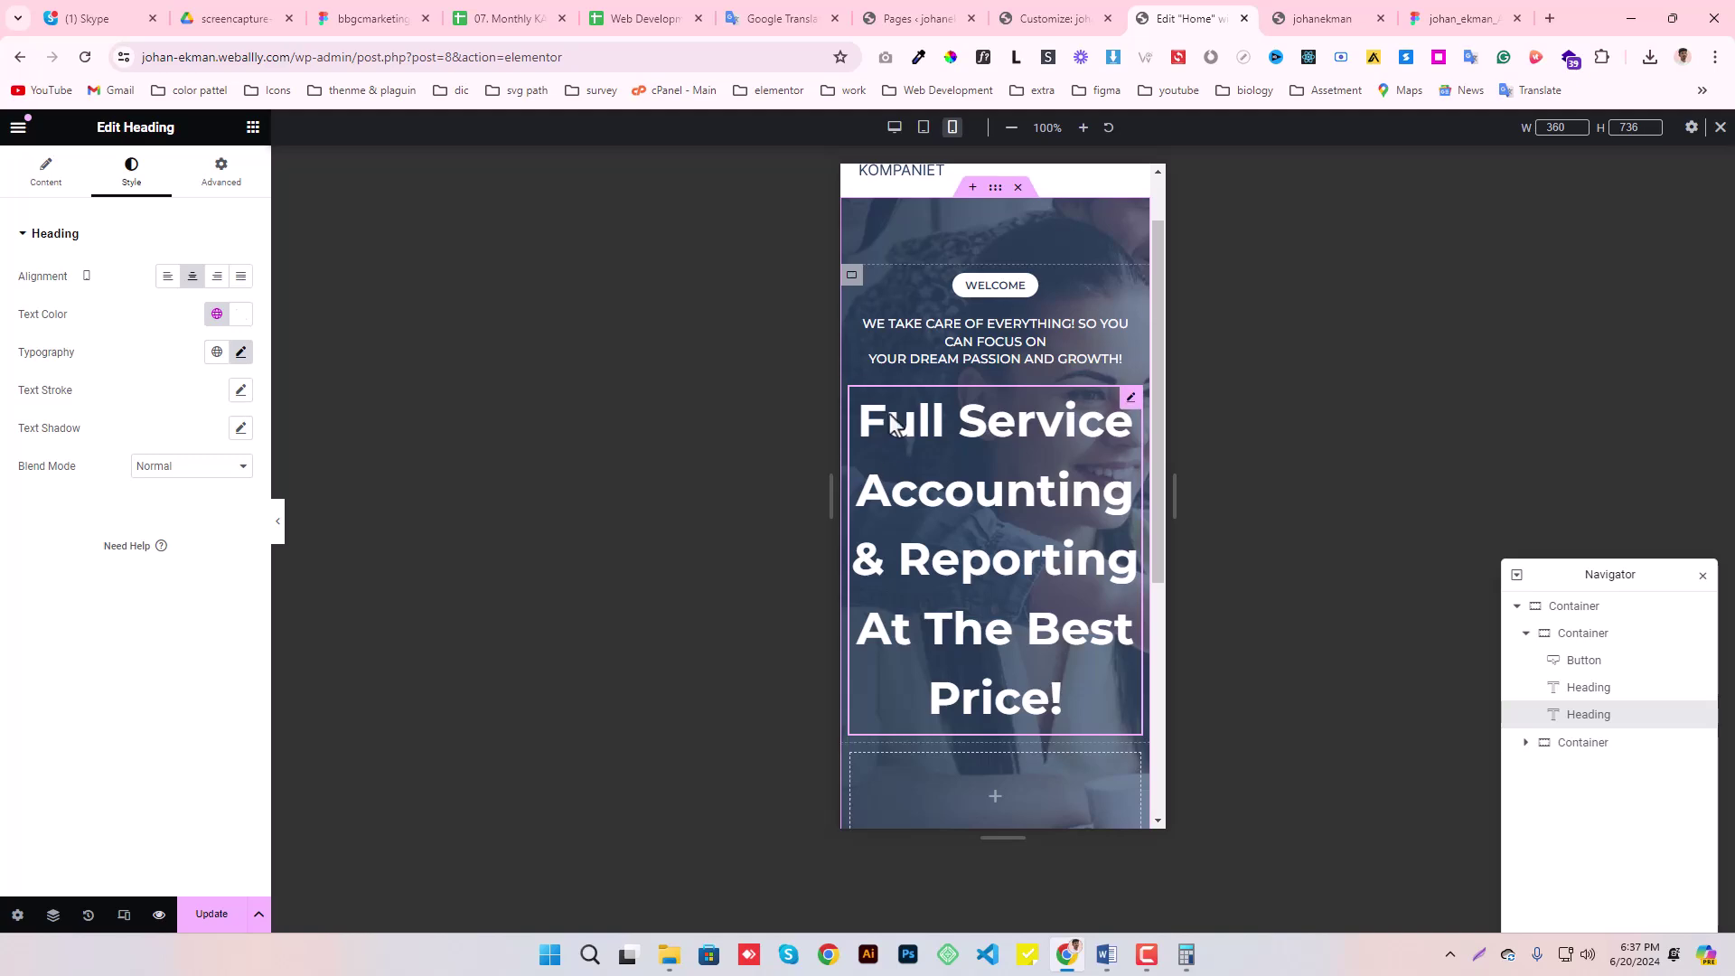
click(895, 127)
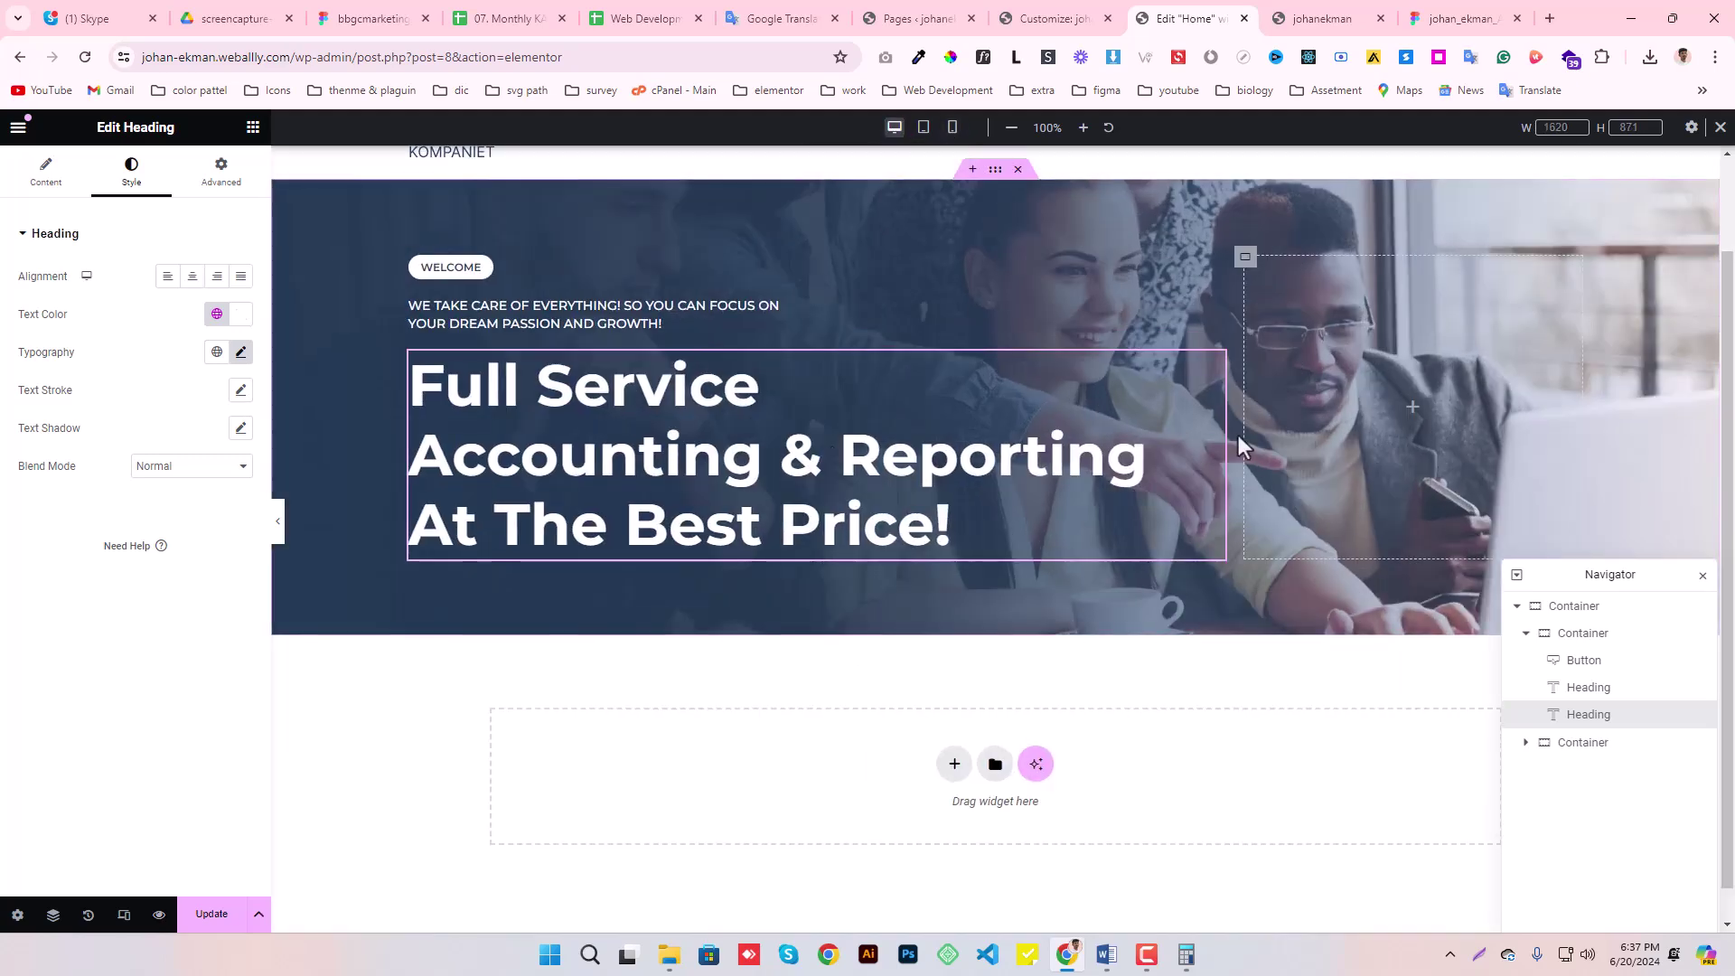
- Copy the "Price guarantee:" text from the hero section of the Figma design
click(1451, 16)
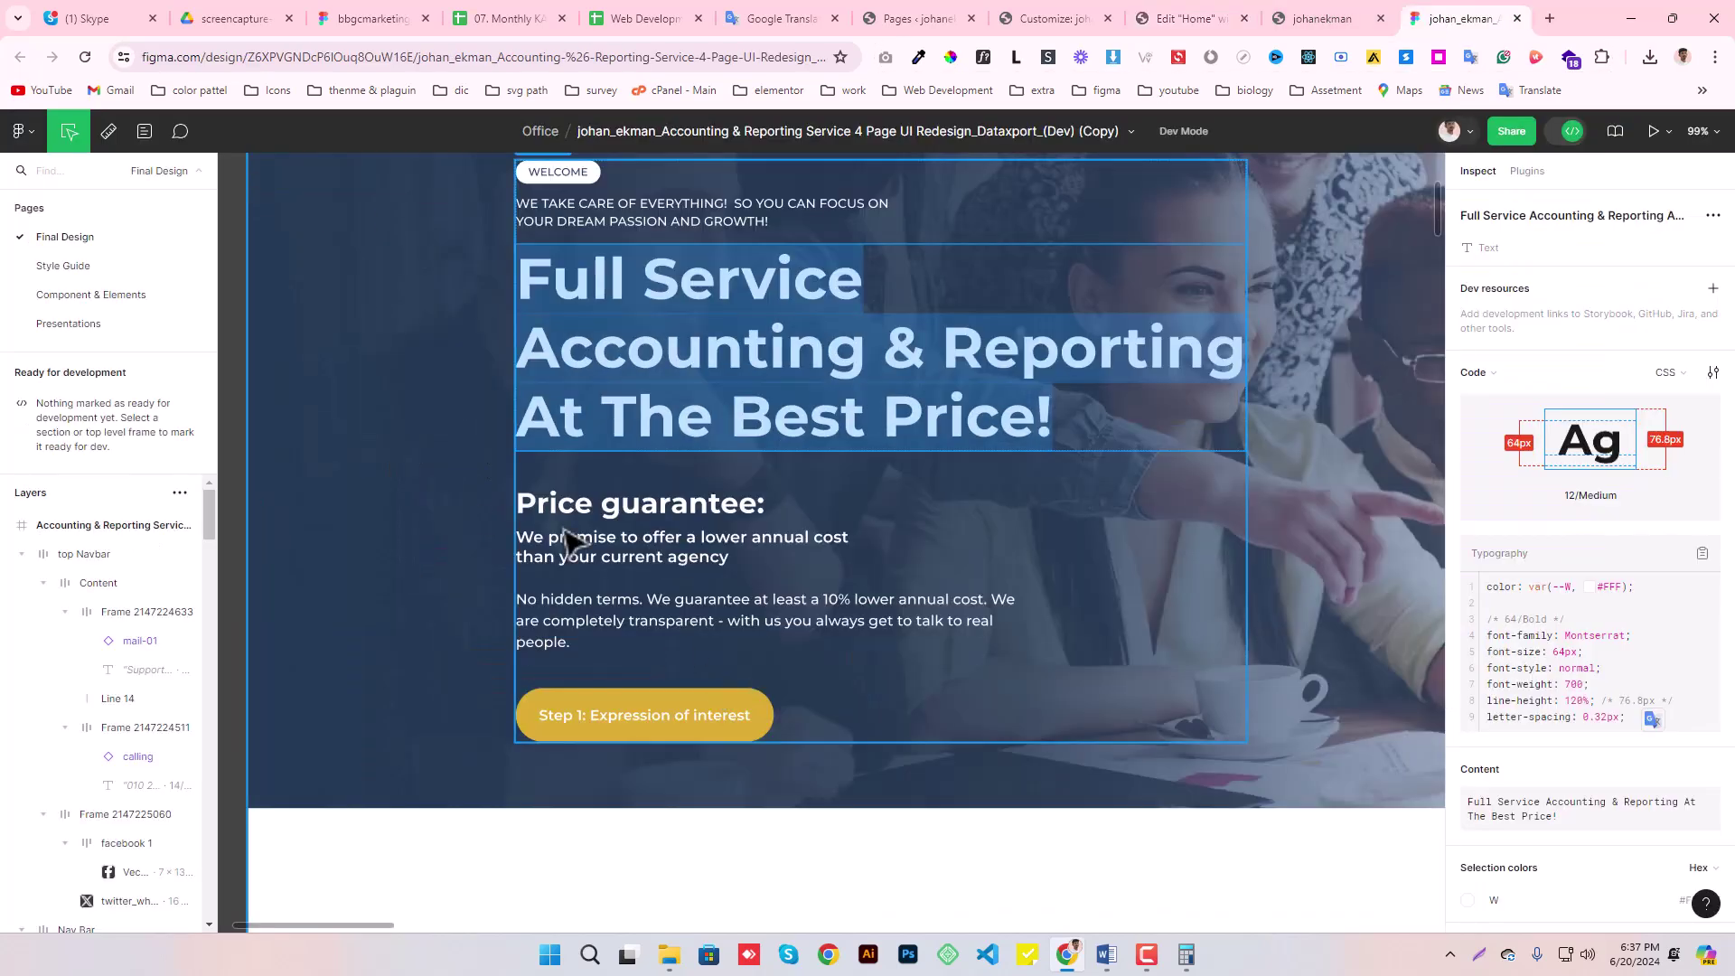
click(612, 510)
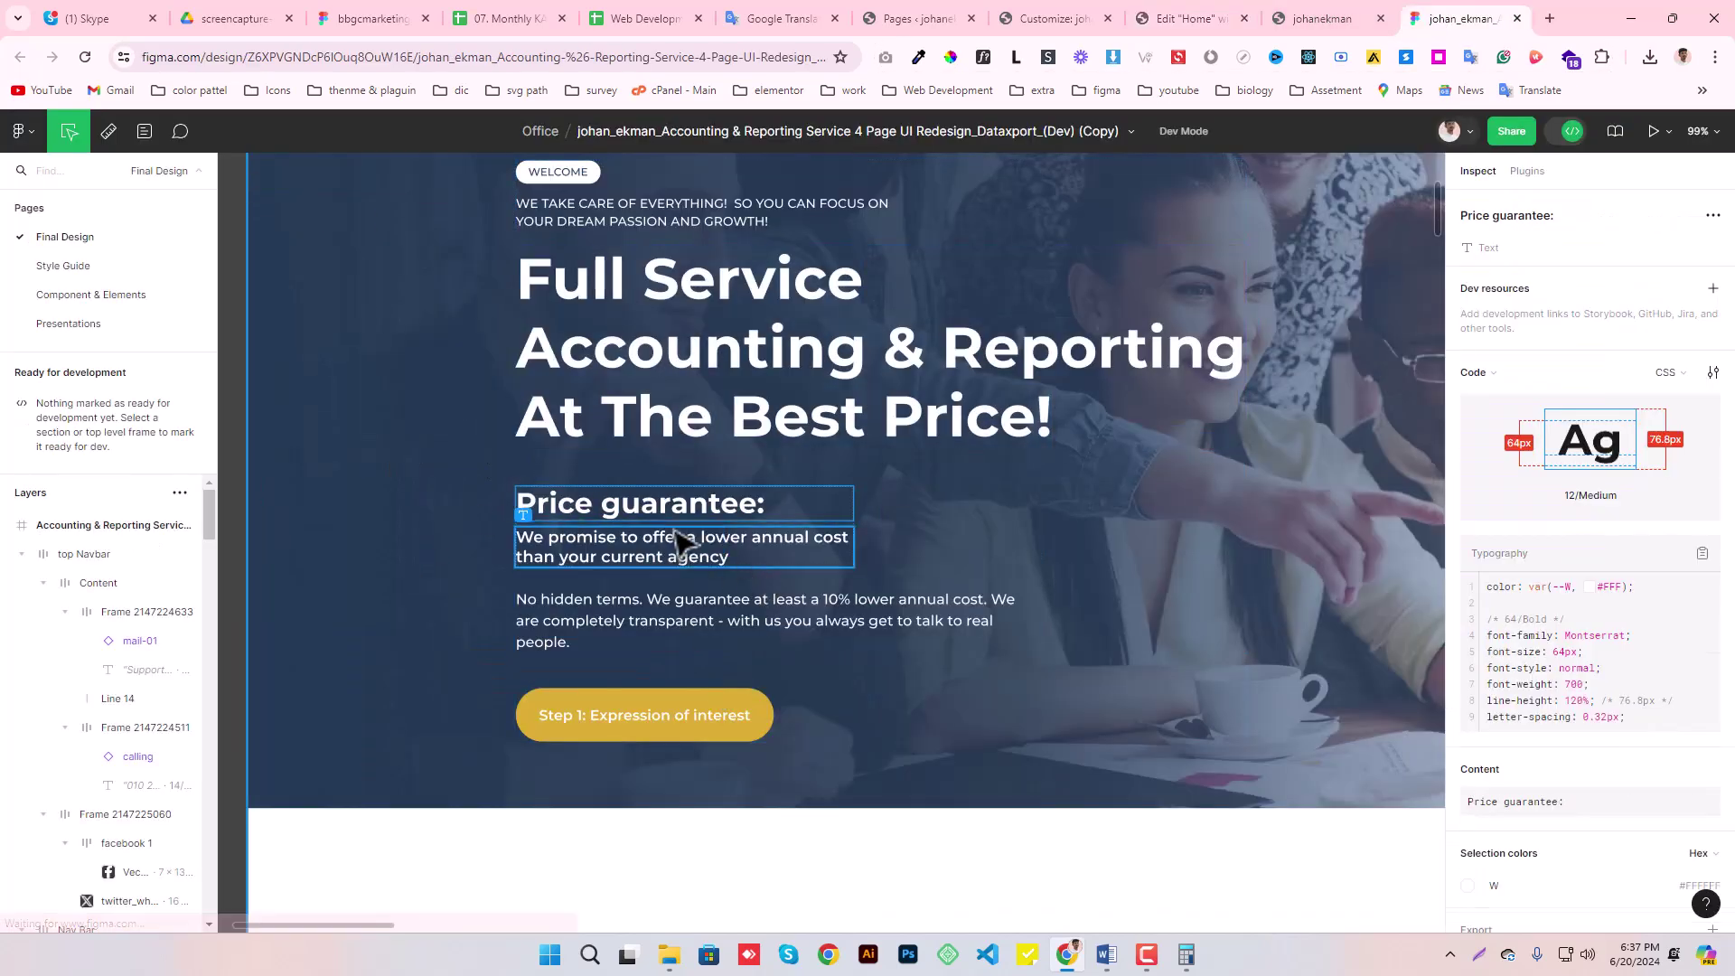
triple_click(615, 509)
key(ctrl+c)
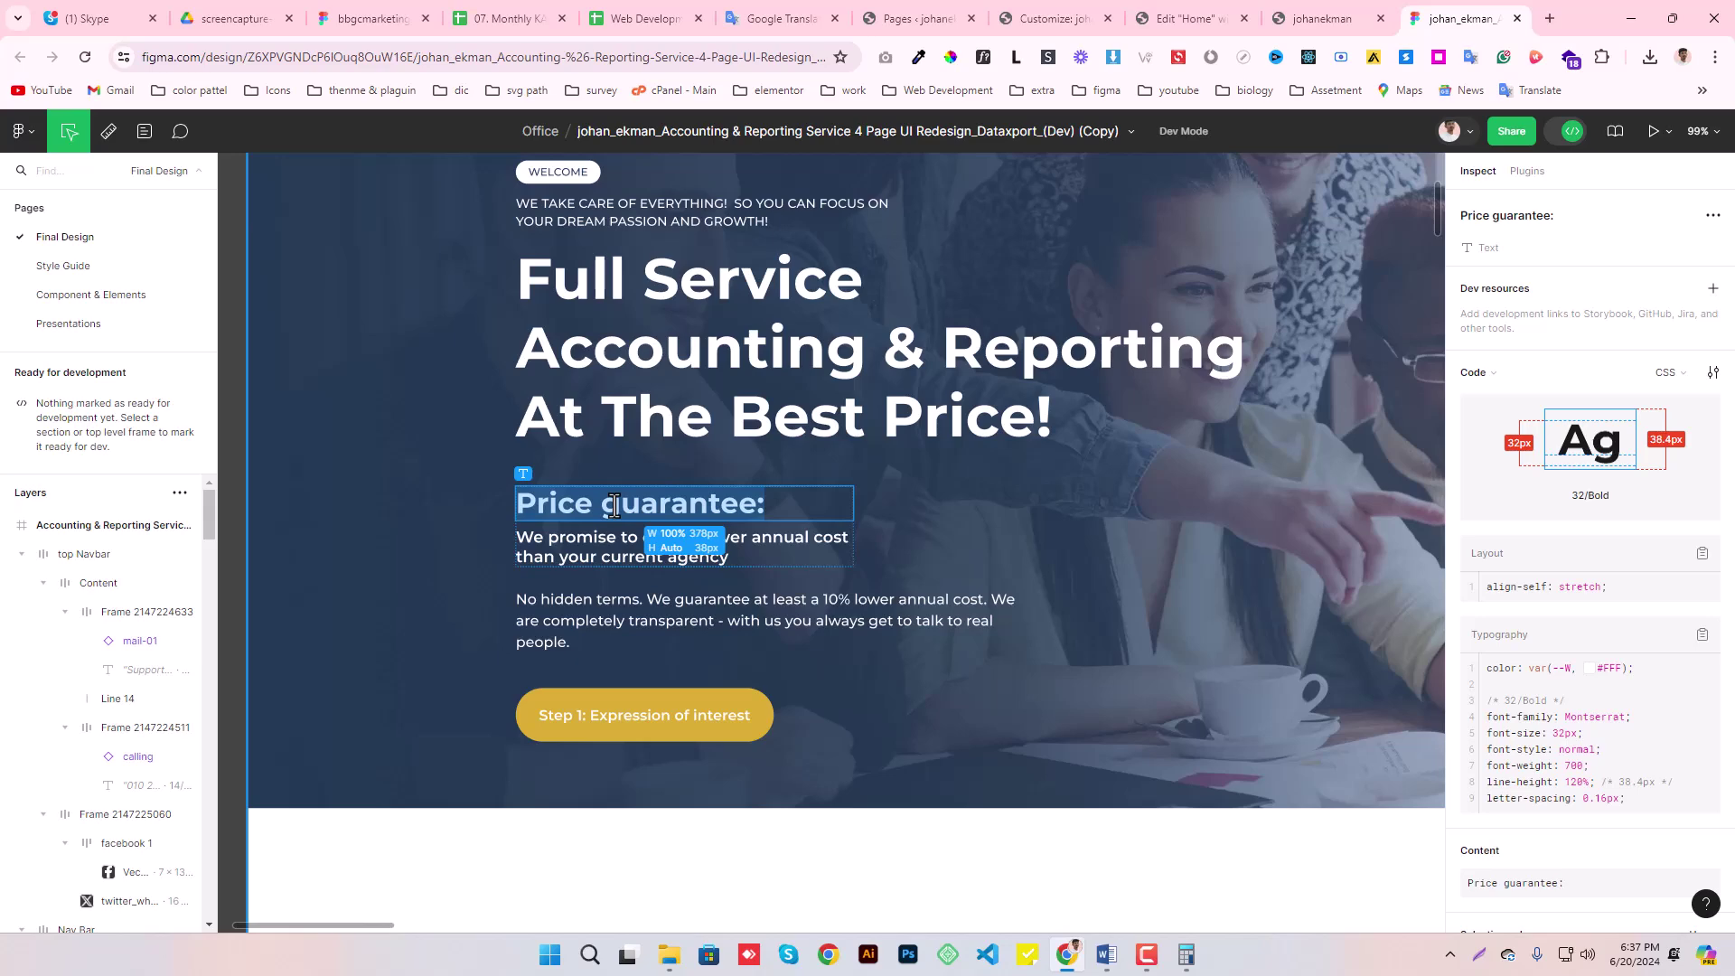
- Add a heading below the main headline in the Elementor editor, with HTML tag H4 and the title "Price guarantee:"
click(1173, 13)
click(252, 127)
drag(70, 568, 603, 542)
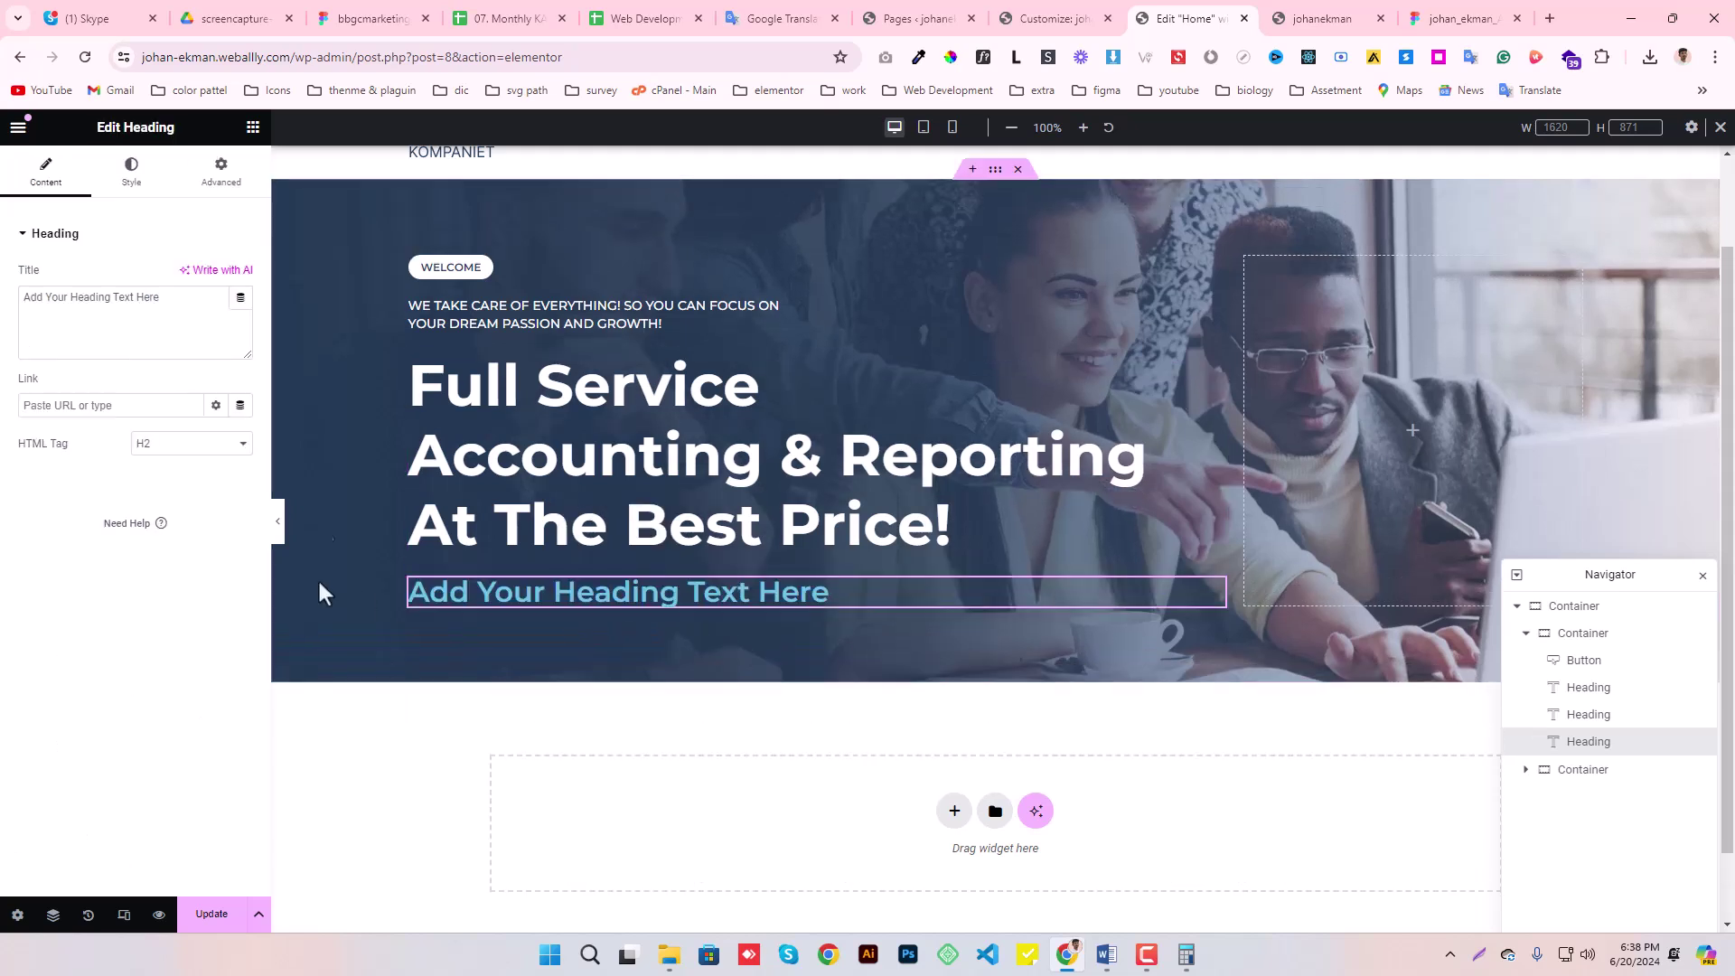
click(145, 443)
click(147, 504)
drag(163, 298, 9, 322)
key(ctrl+v)
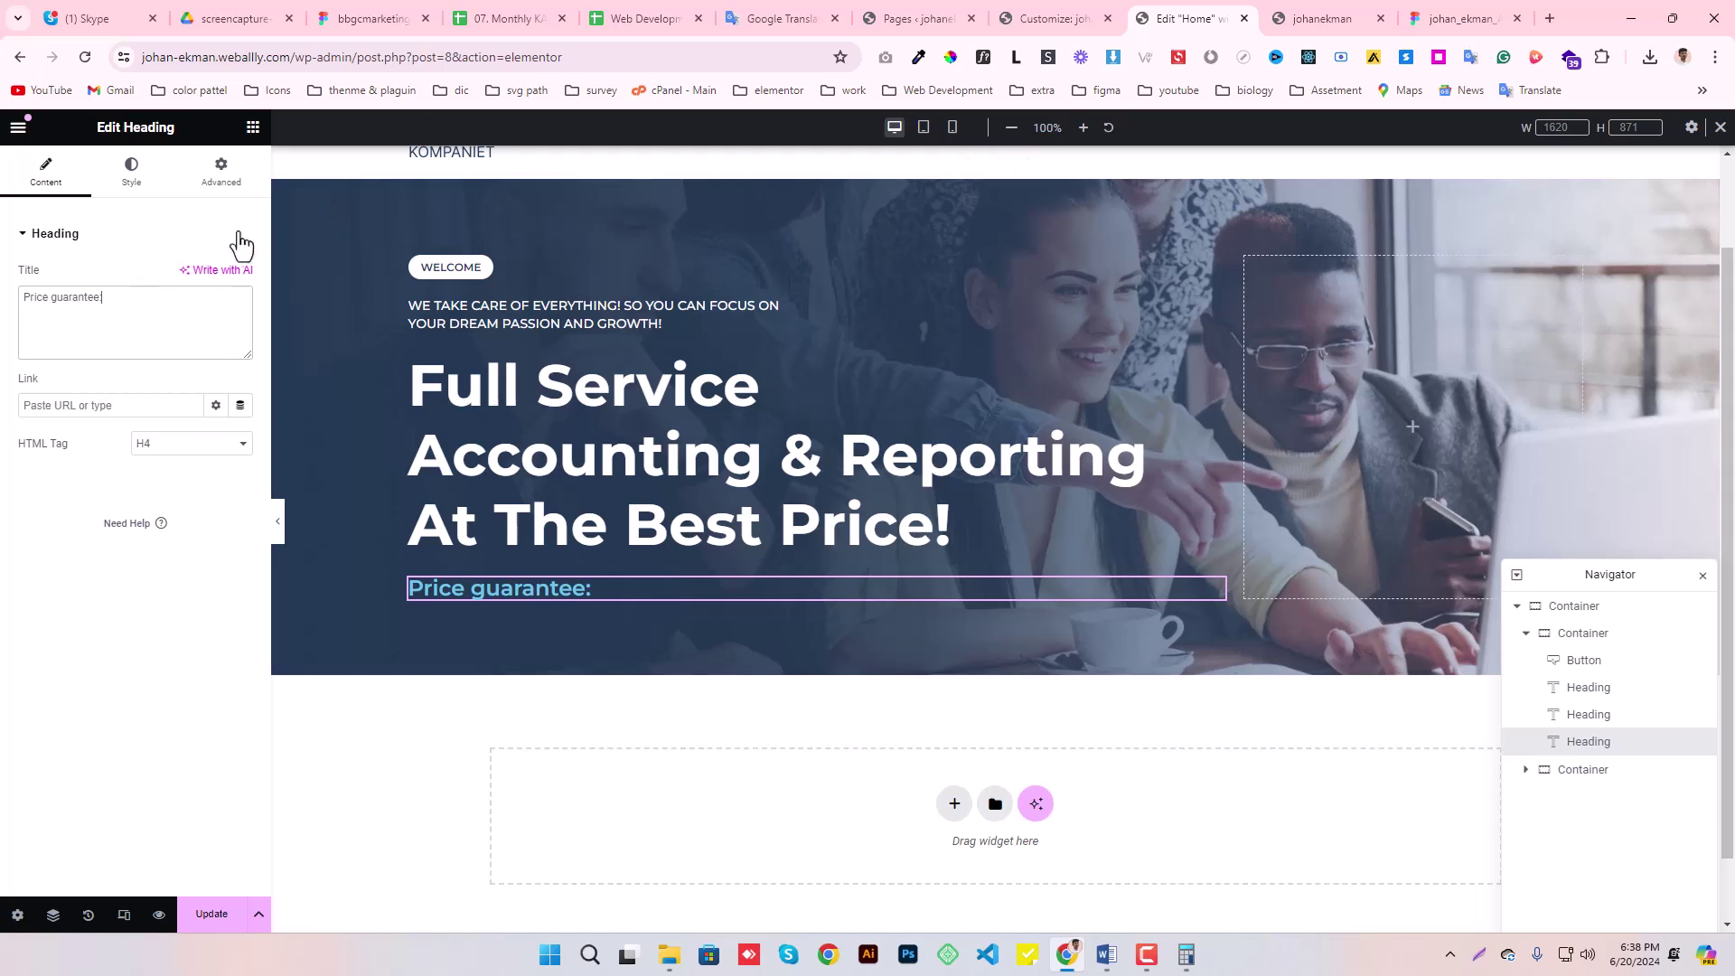
- Apply the global color Colors-Others-Whit to the "Price guarantee:" heading and set its font size to 32 px, following the Figma design
click(131, 169)
click(217, 313)
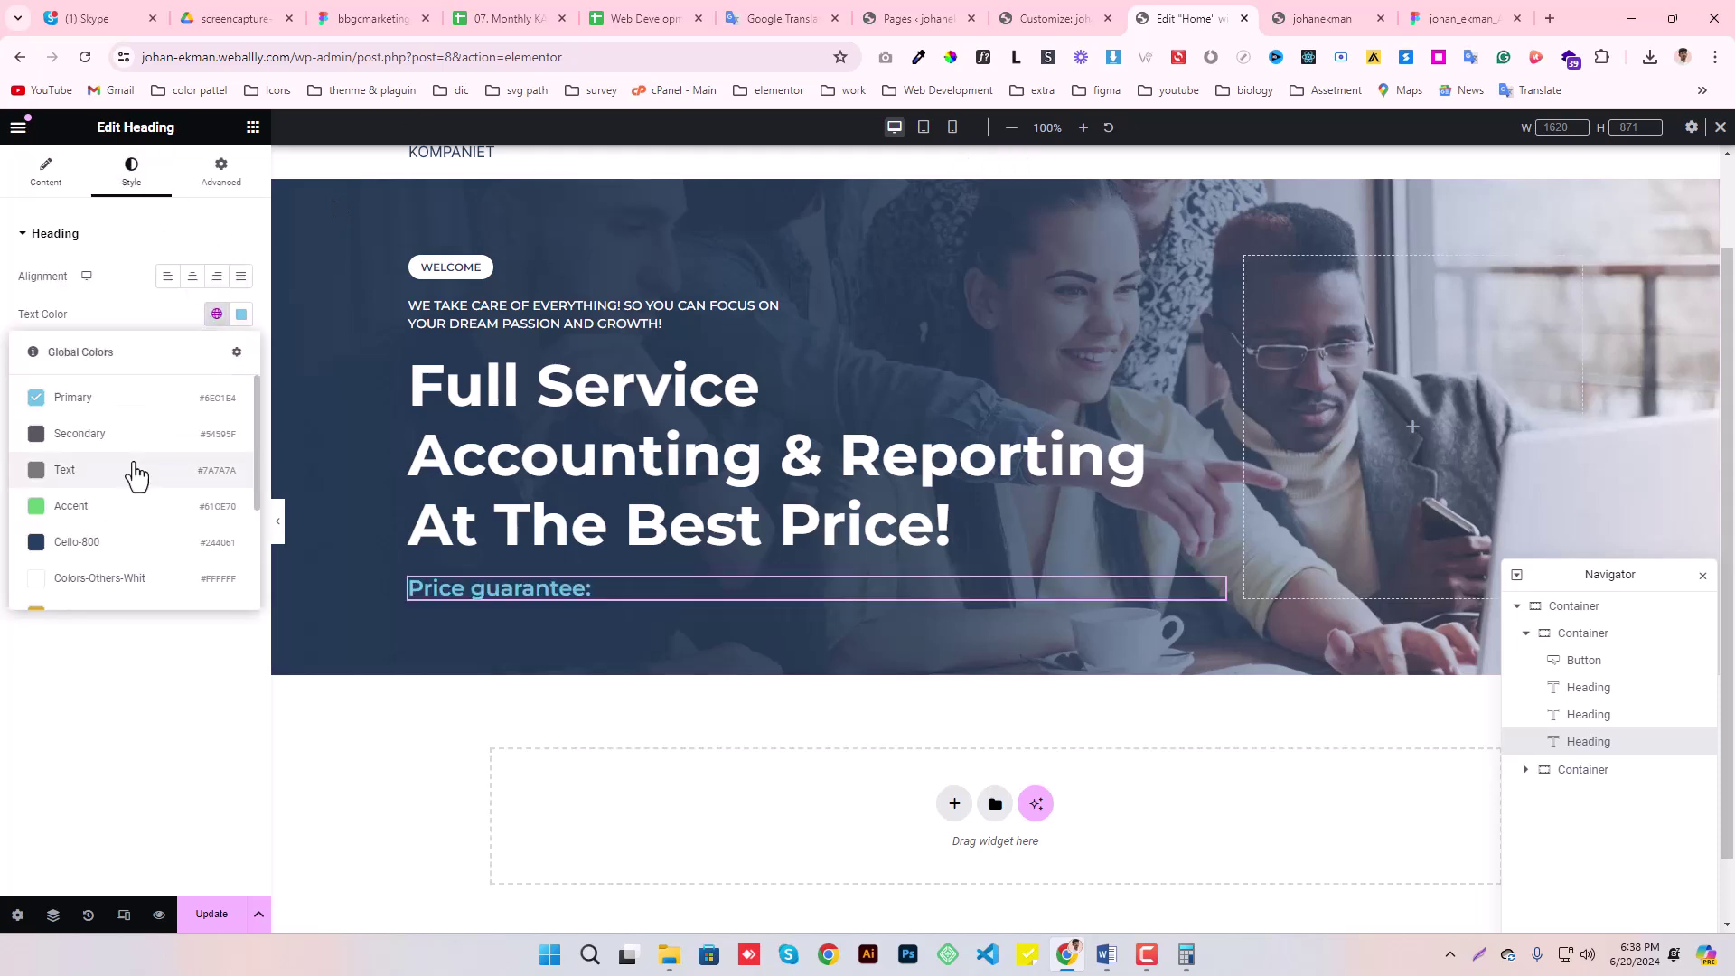
click(96, 579)
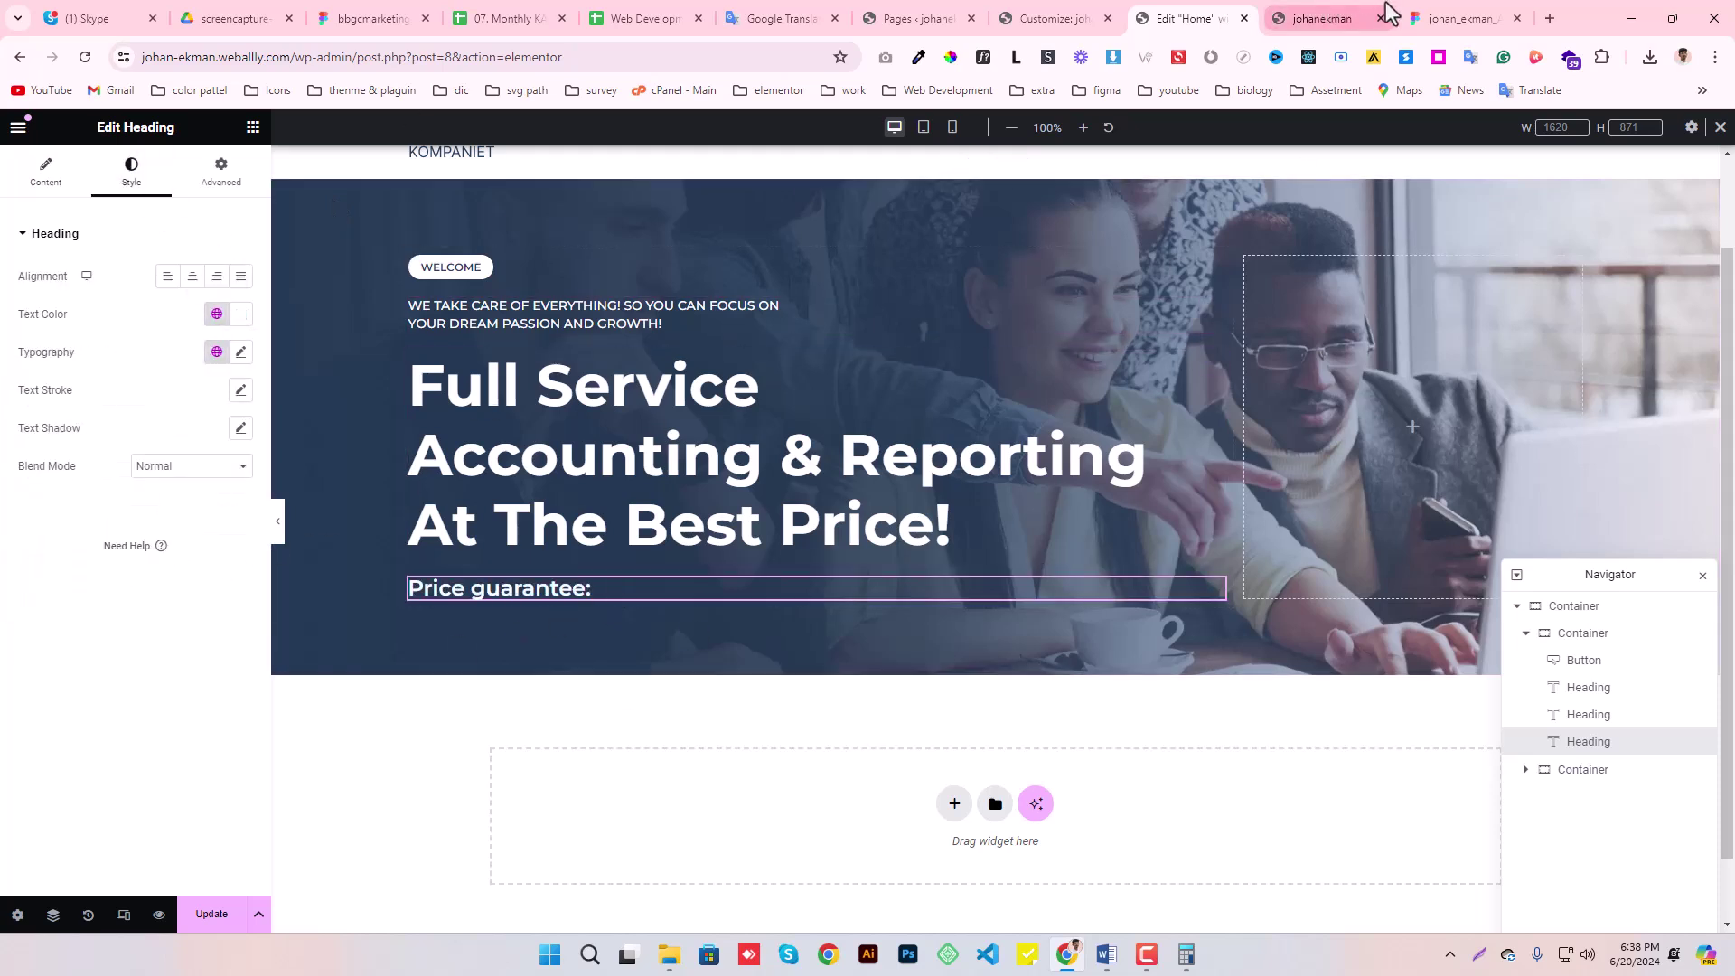
click(1455, 18)
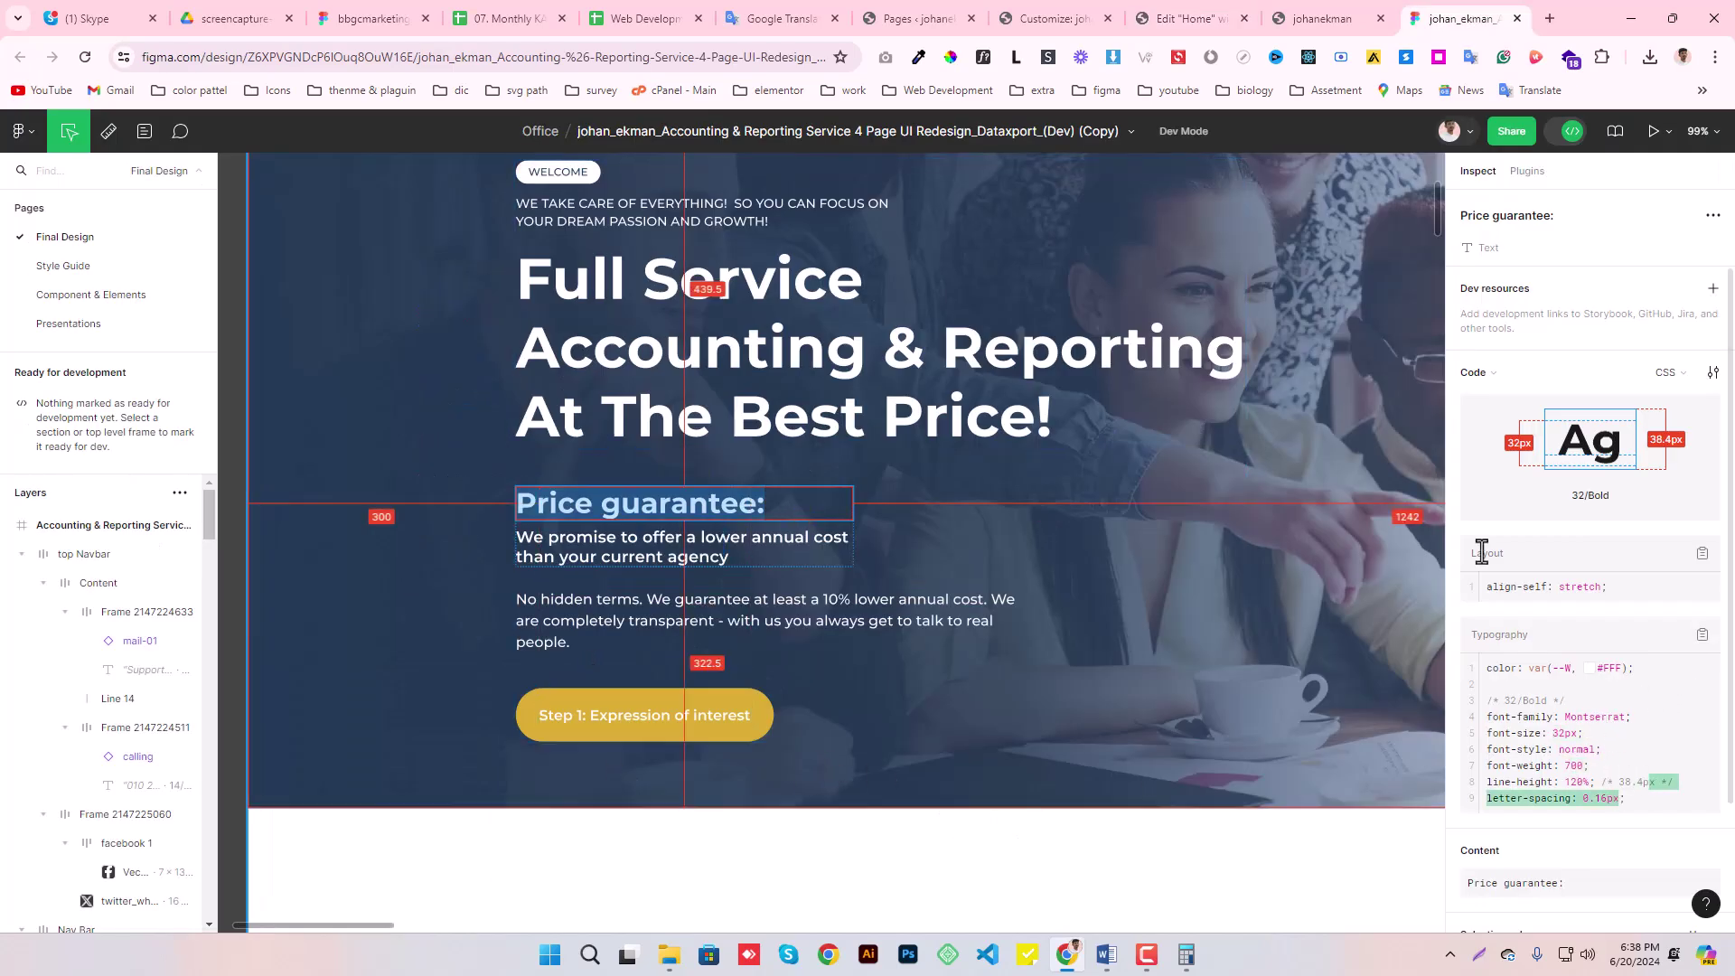
click(1188, 18)
click(240, 352)
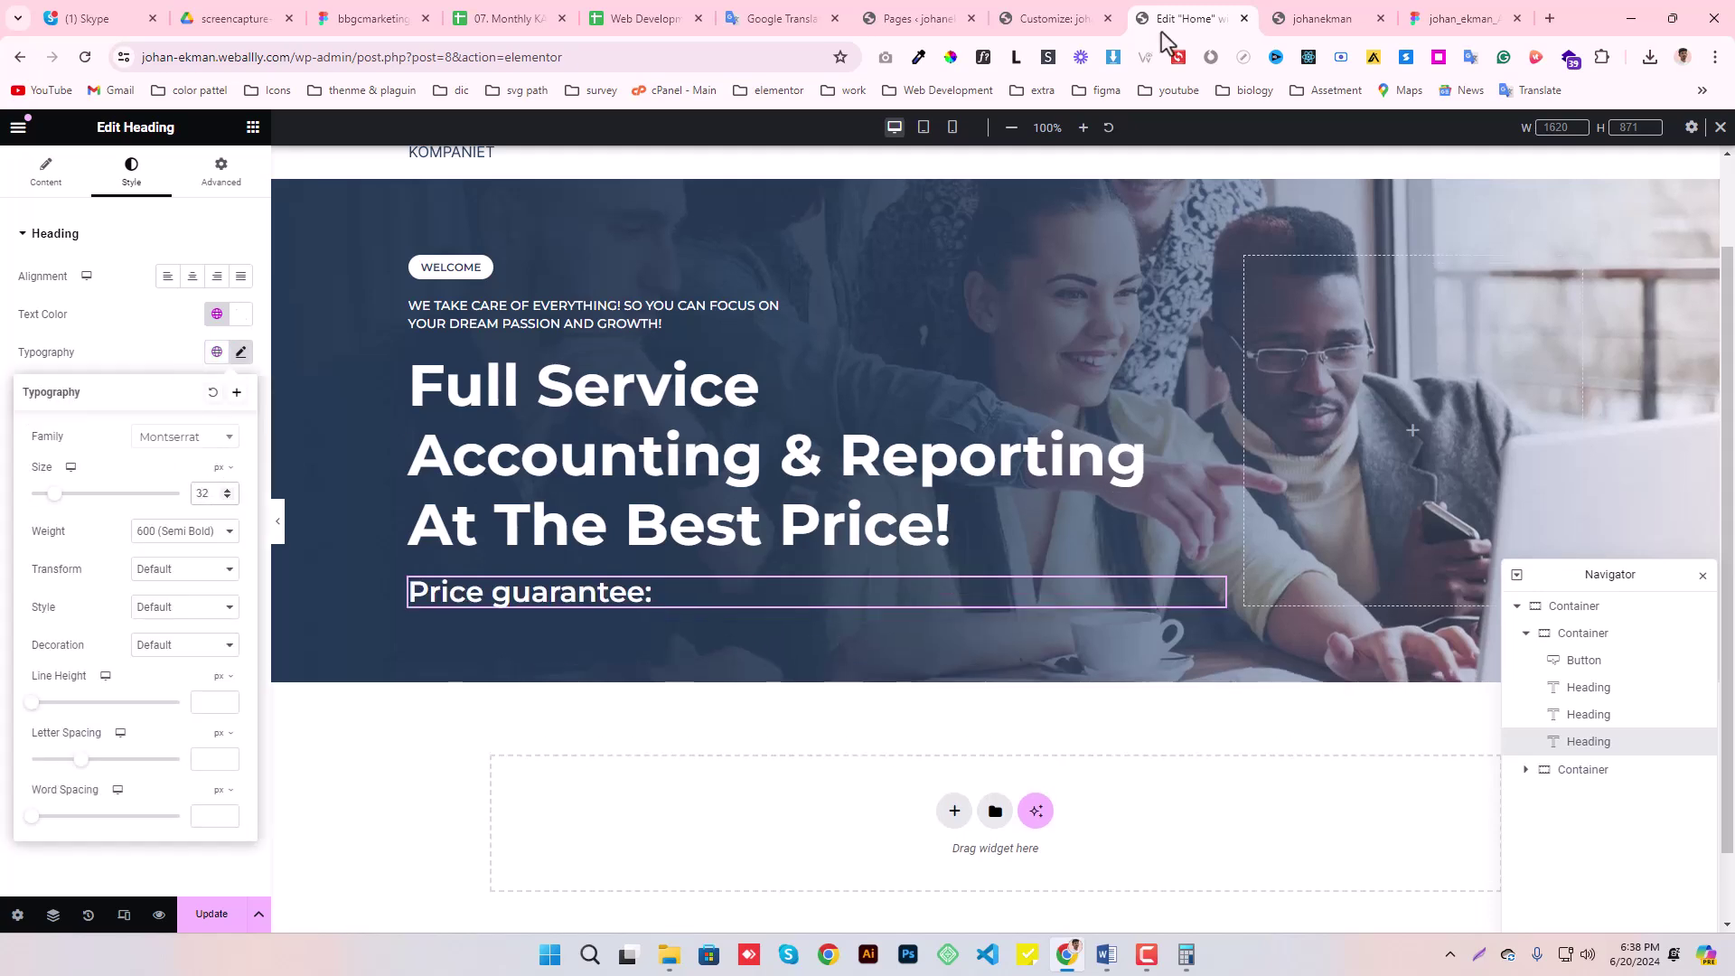
- Set the "Price guarantee:" heading's weight to 700 (Bold), as in Figma, and its line height to 38.4 px
click(1446, 18)
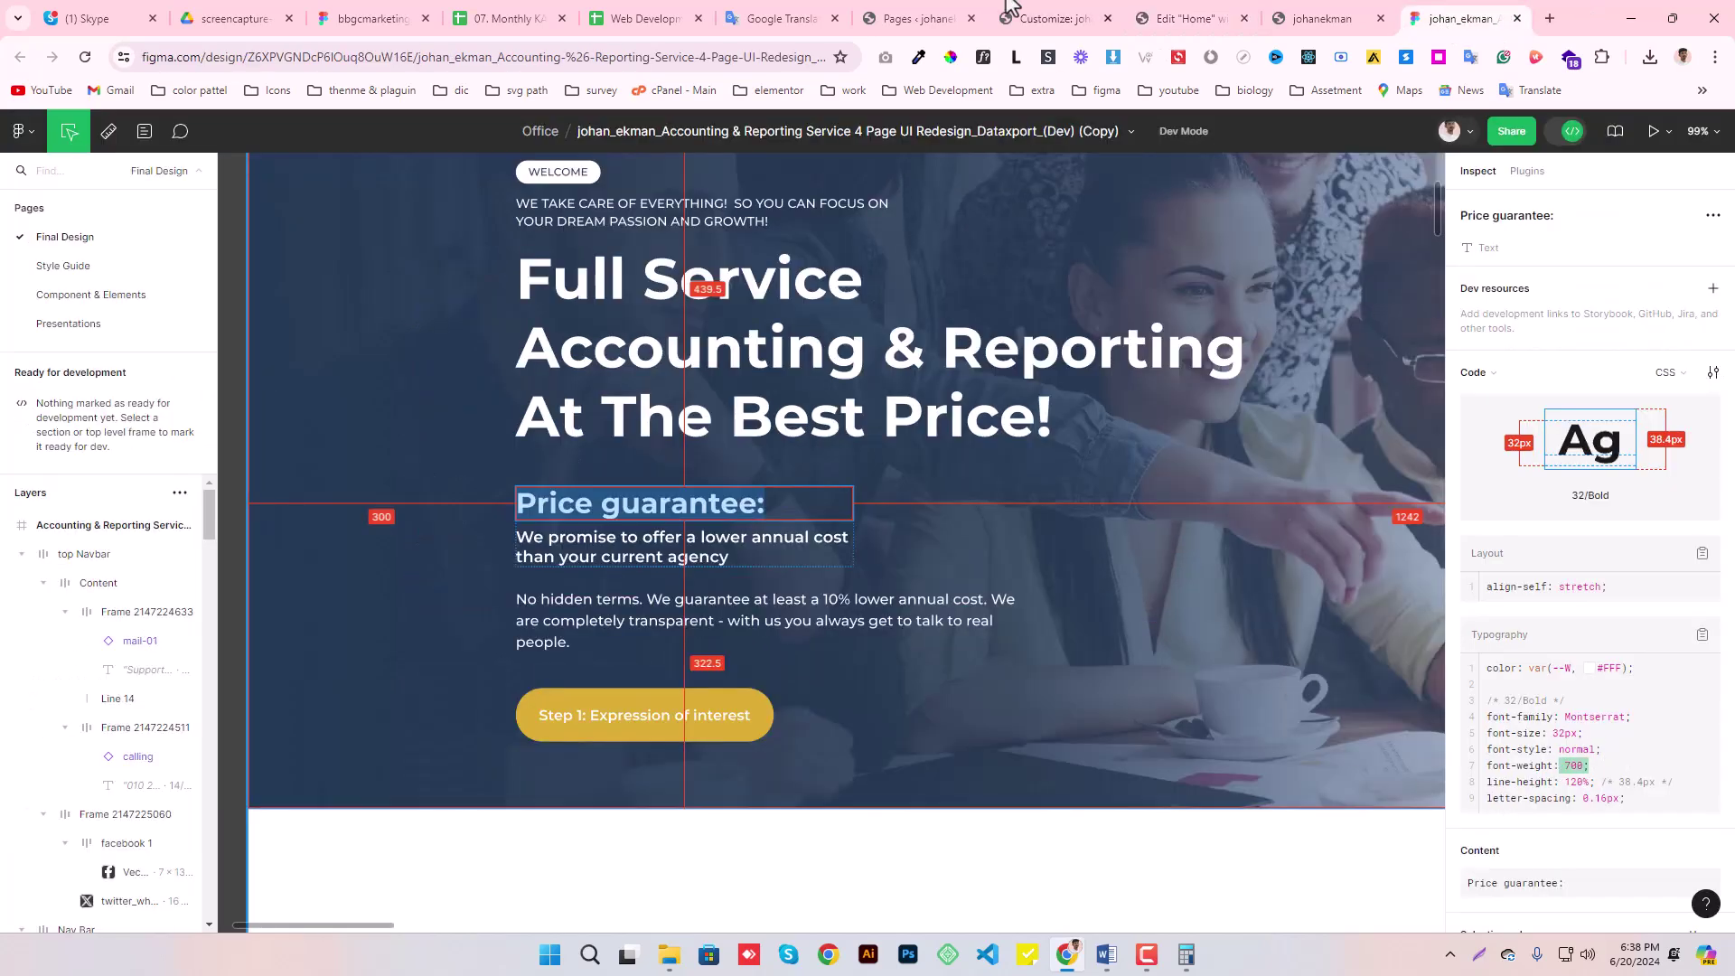
click(1186, 16)
click(179, 533)
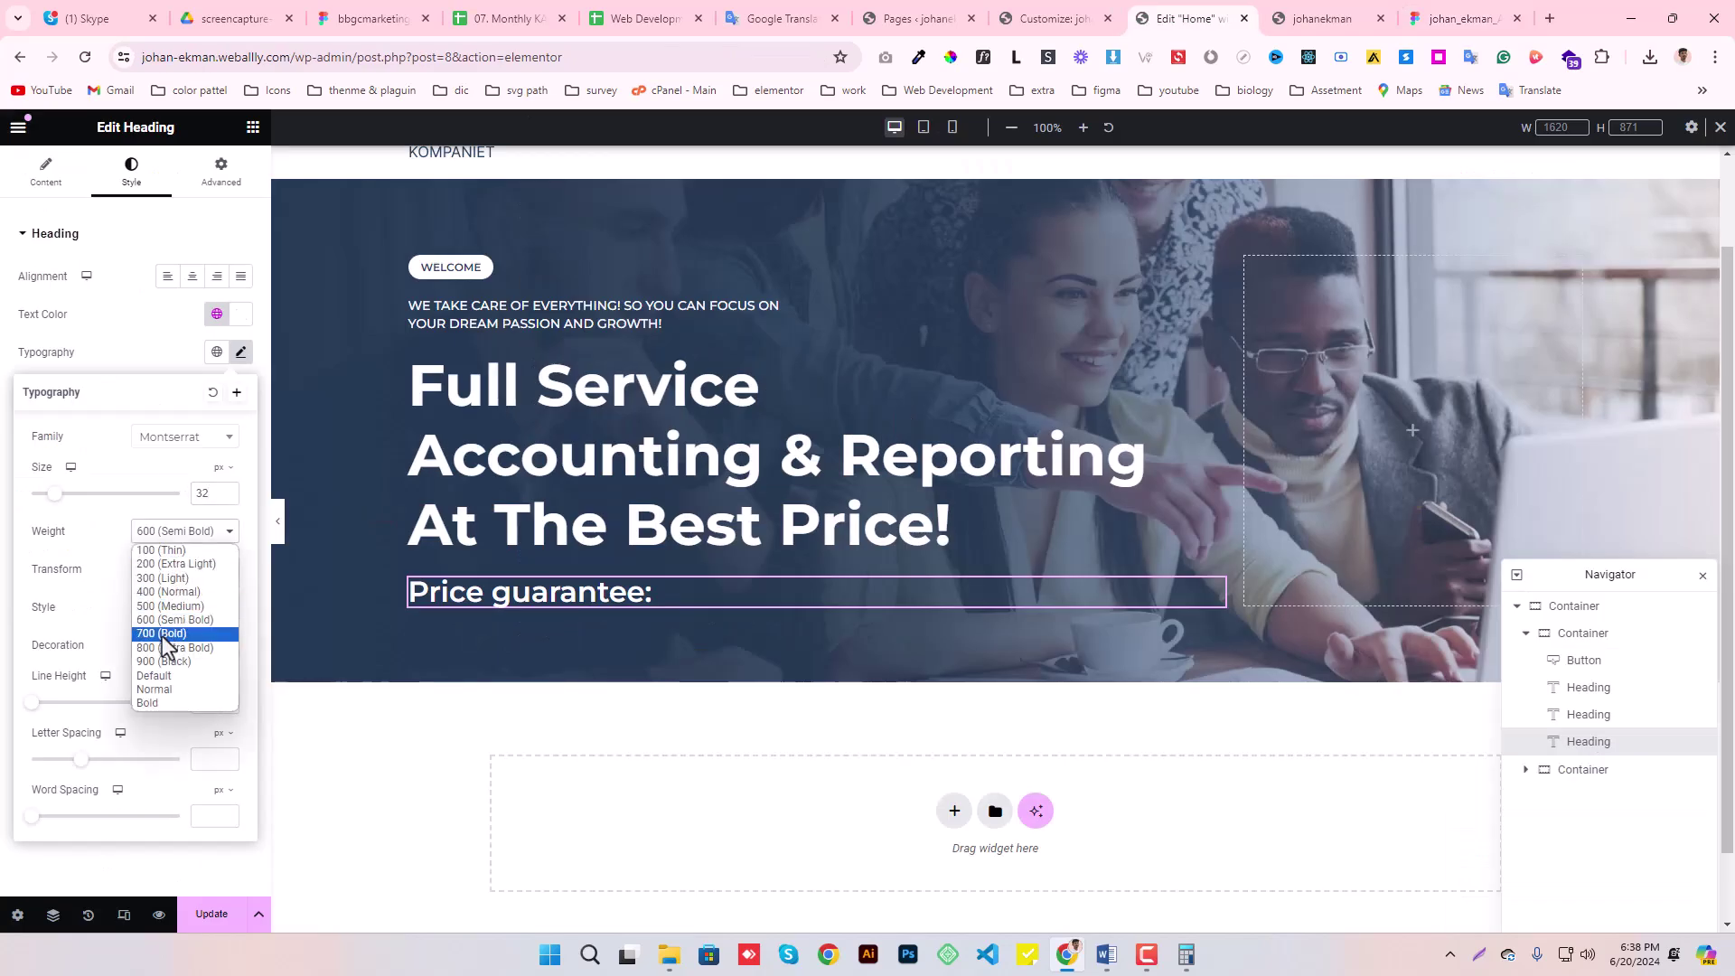
click(163, 633)
text(38.4)
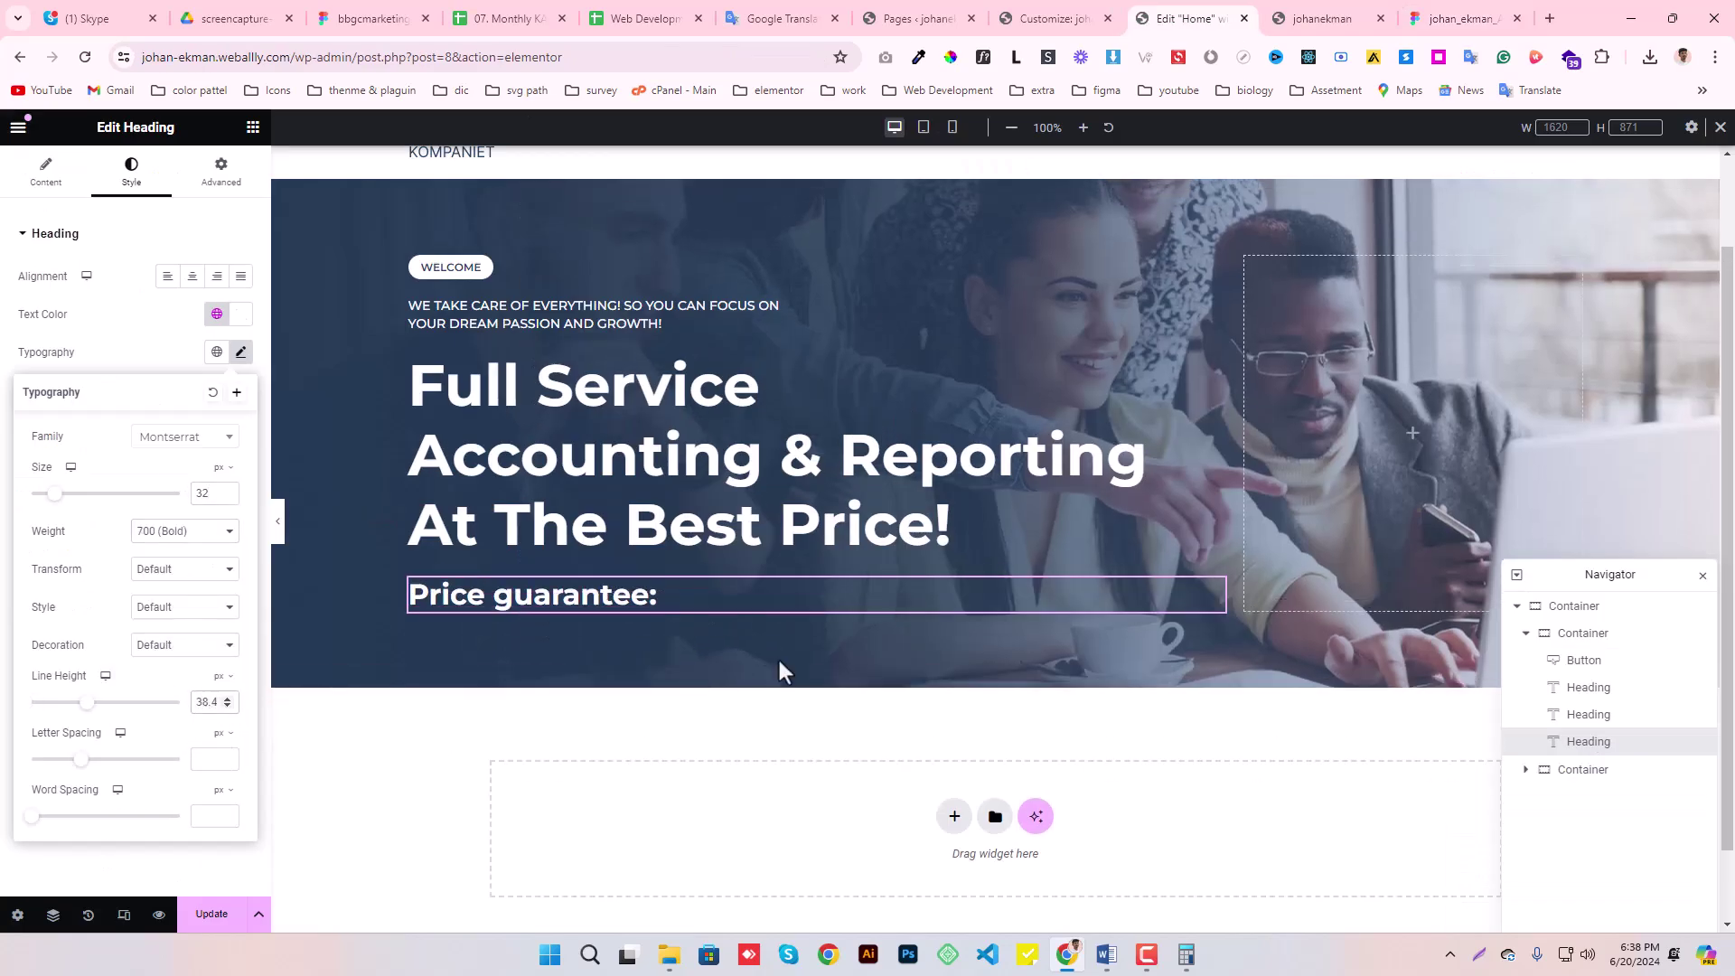
- Set the "Price guarantee:" heading's letter spacing to 0.16 px, as in Figma, and update the page
click(1465, 17)
click(1248, 13)
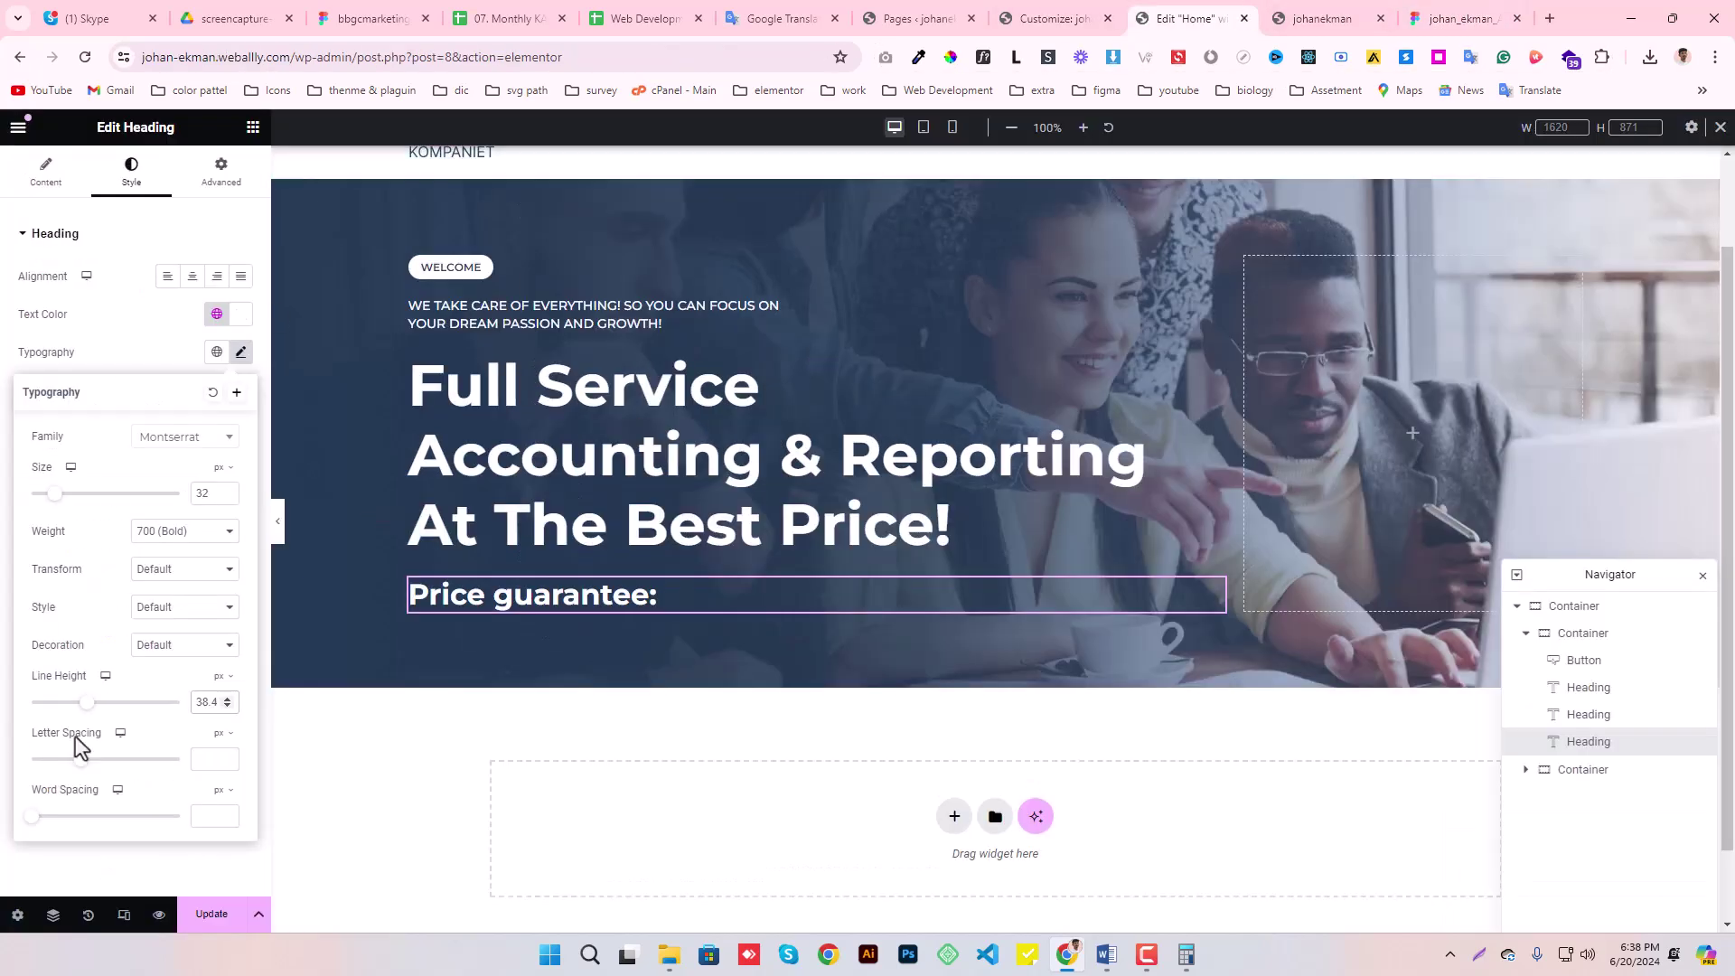
click(199, 766)
text(0.16)
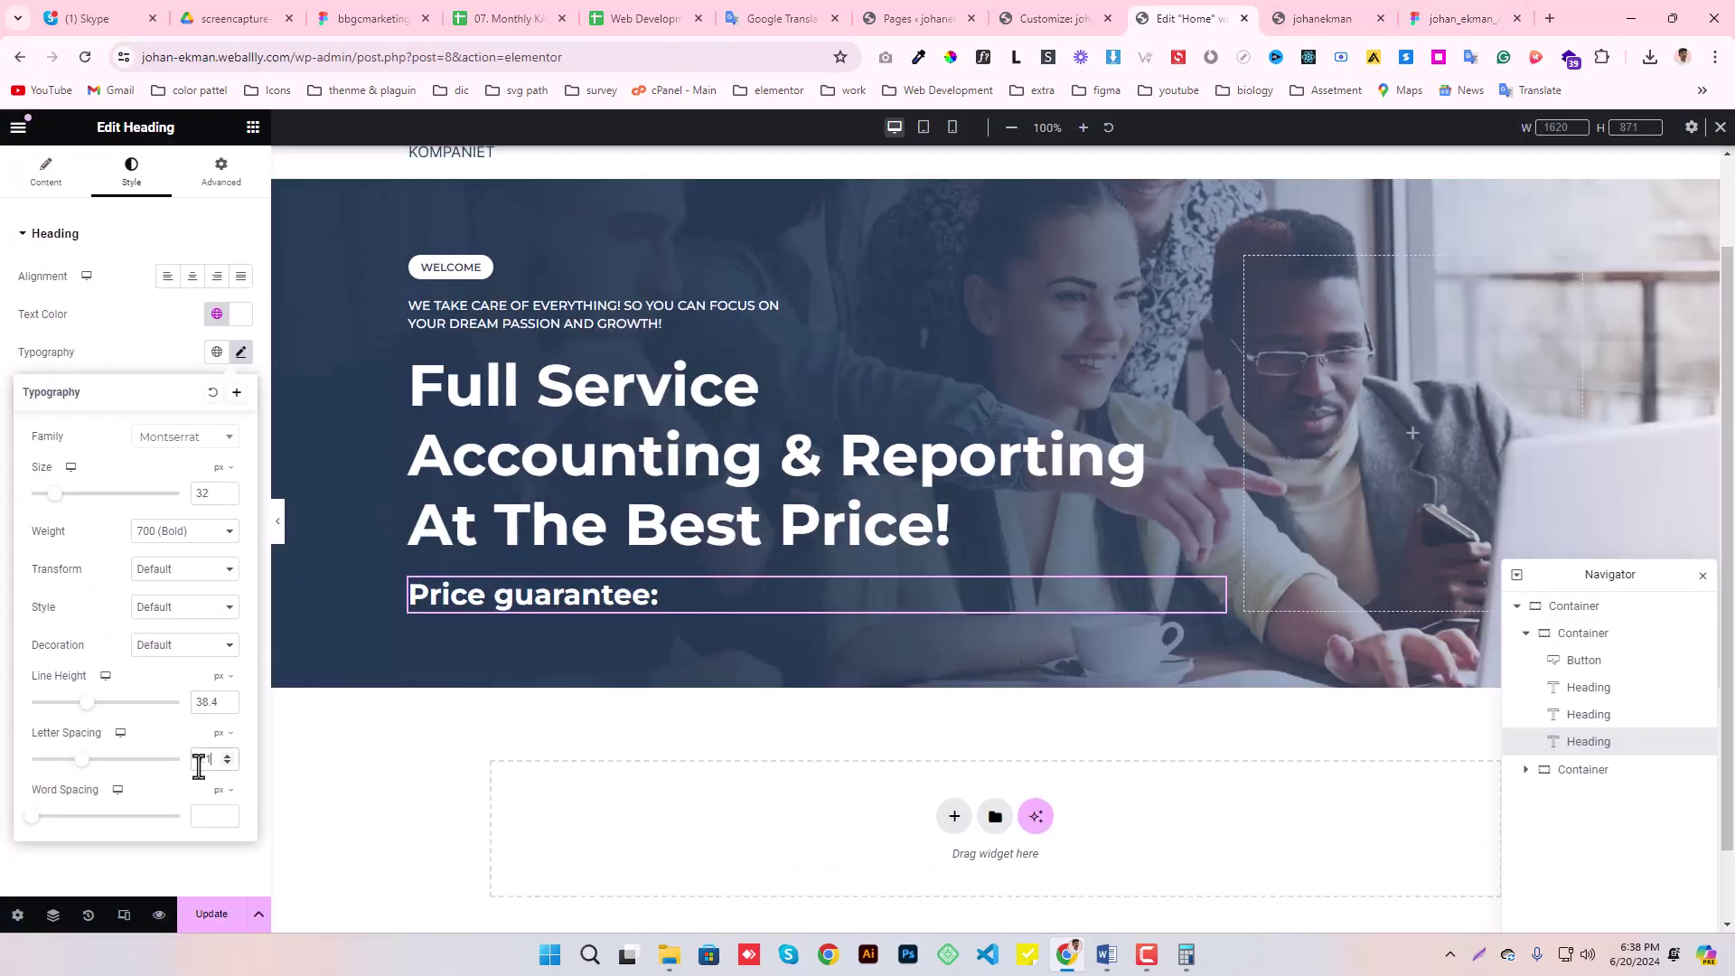
click(241, 354)
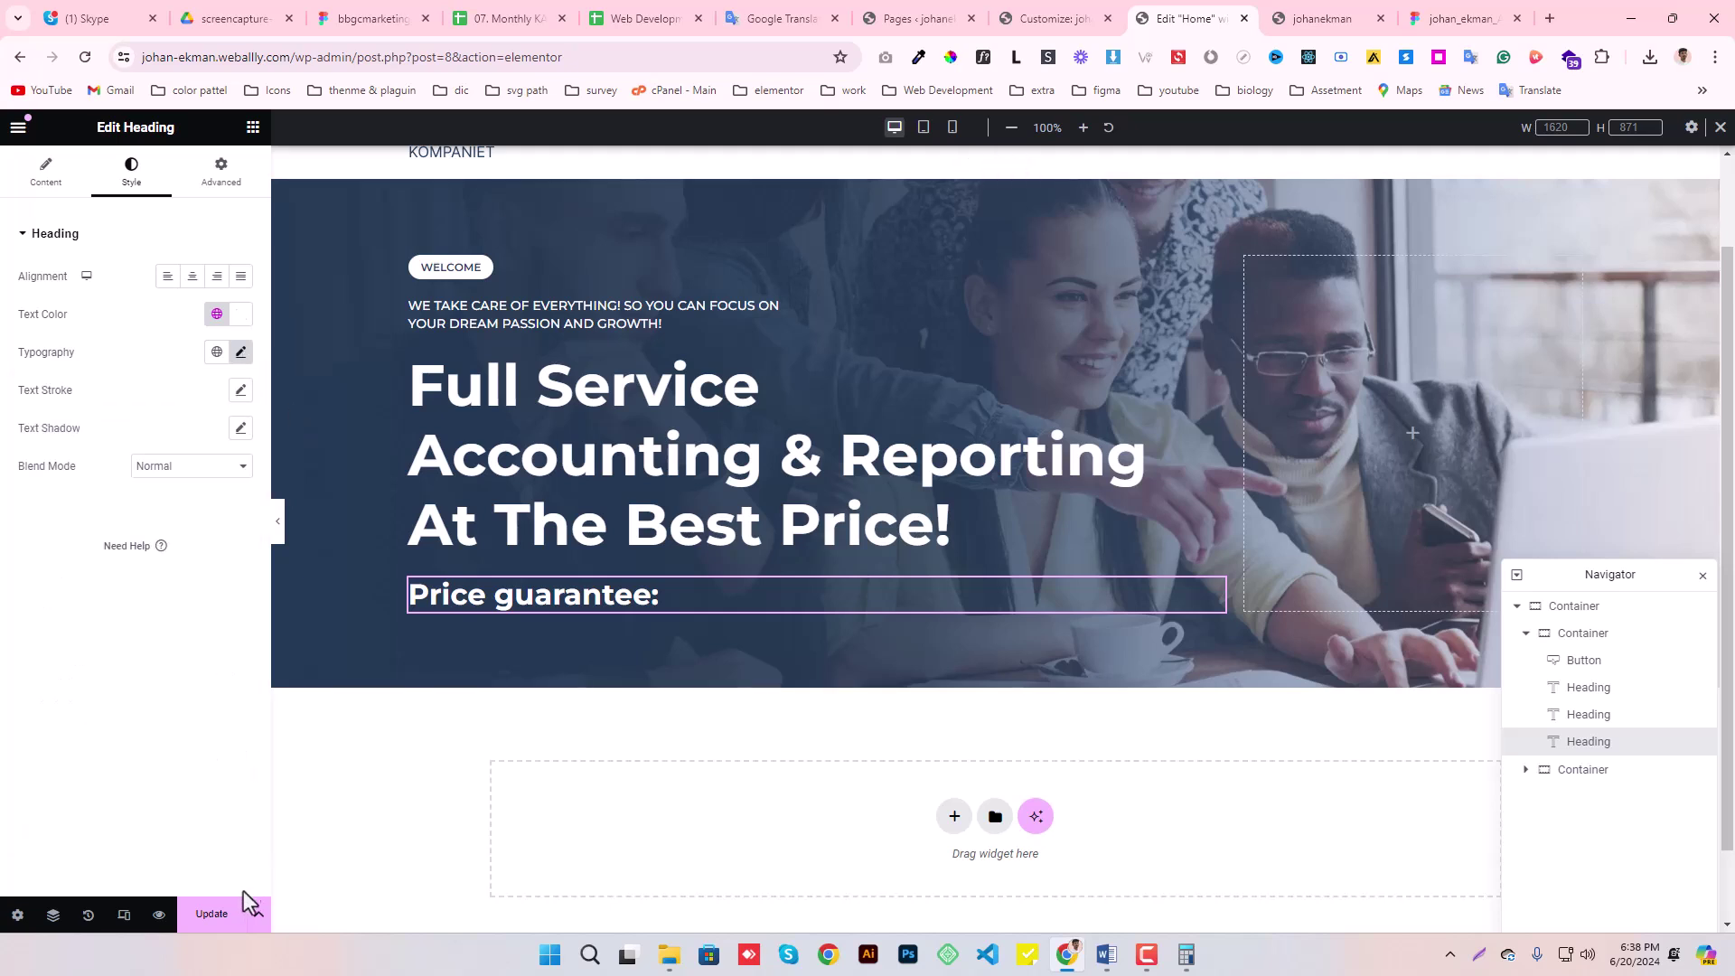
click(213, 922)
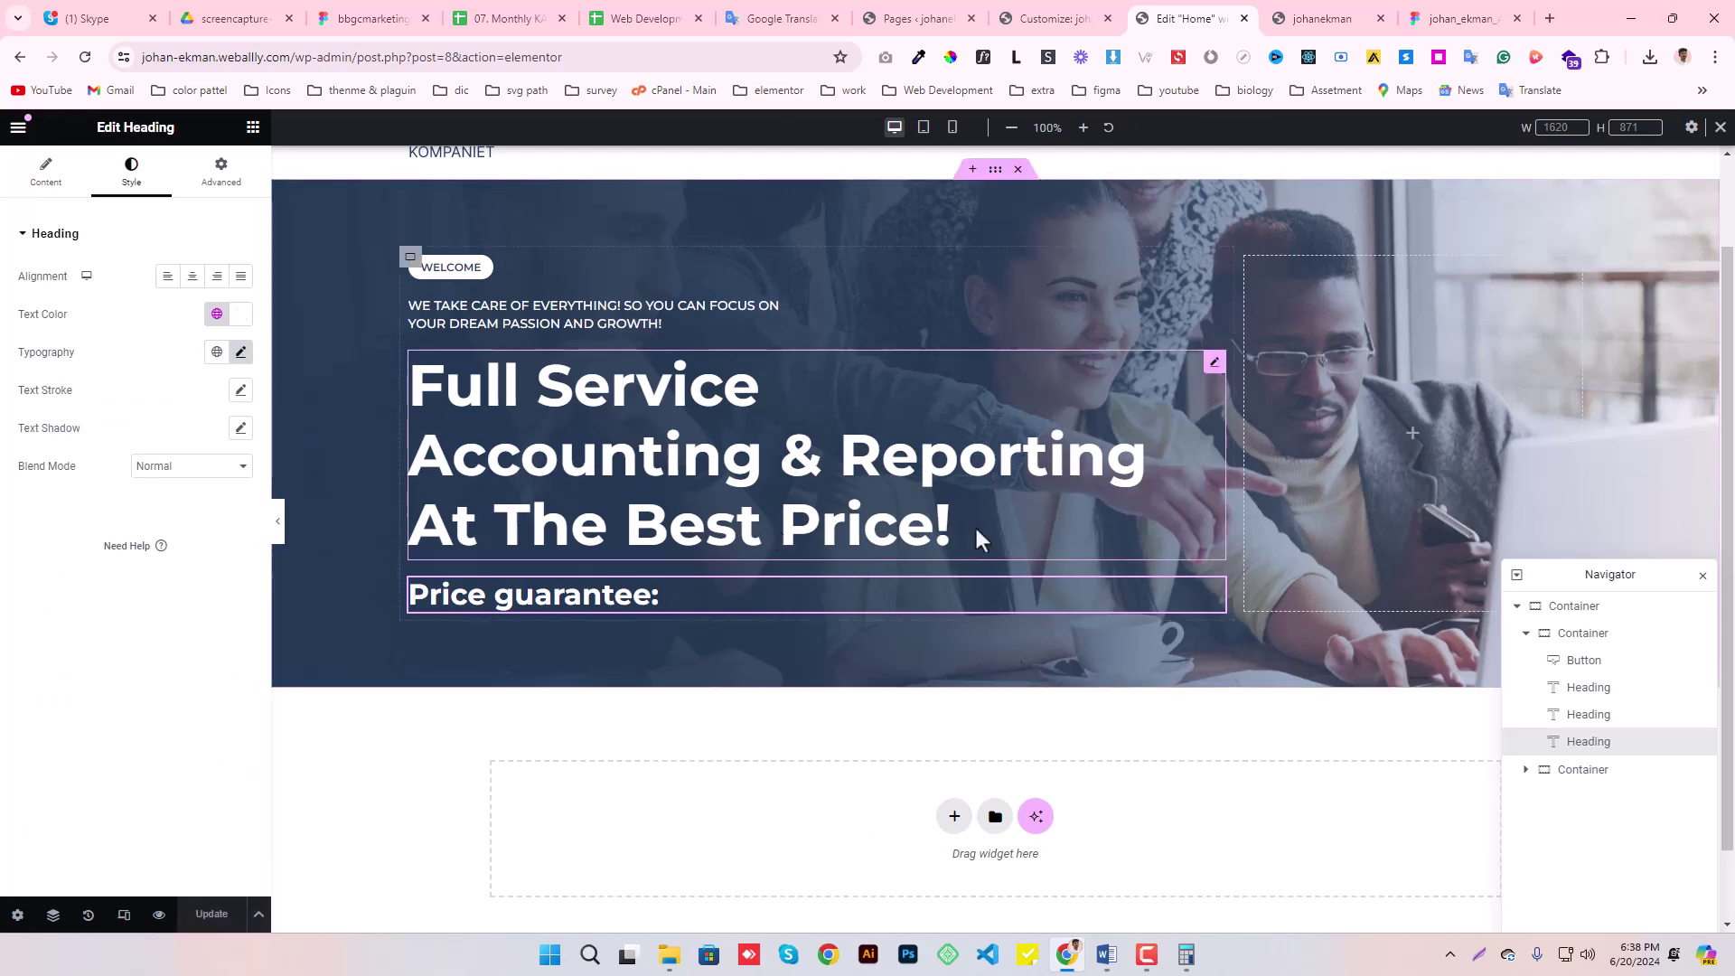
- Add a text editor widget below the "Price guarantee:" heading
click(253, 134)
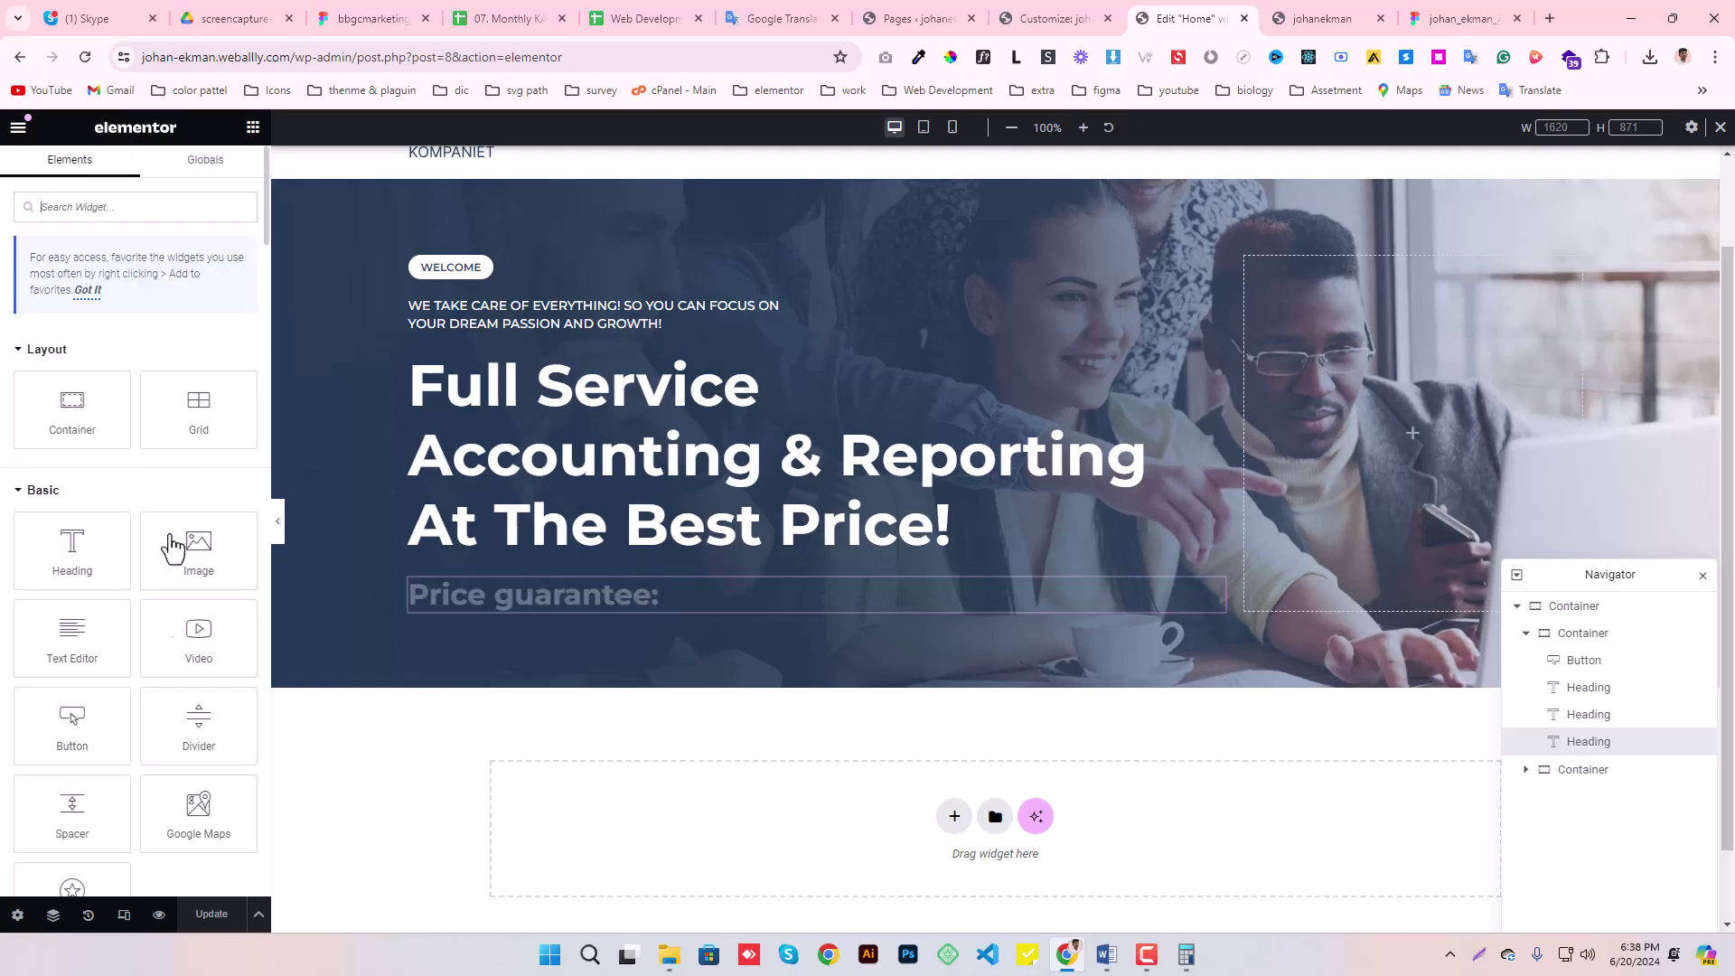
drag(69, 666, 569, 625)
- Copy the "We promise to offer a lower annual cost than your current agency" text from Figma and return to the Elementor editor
click(1430, 15)
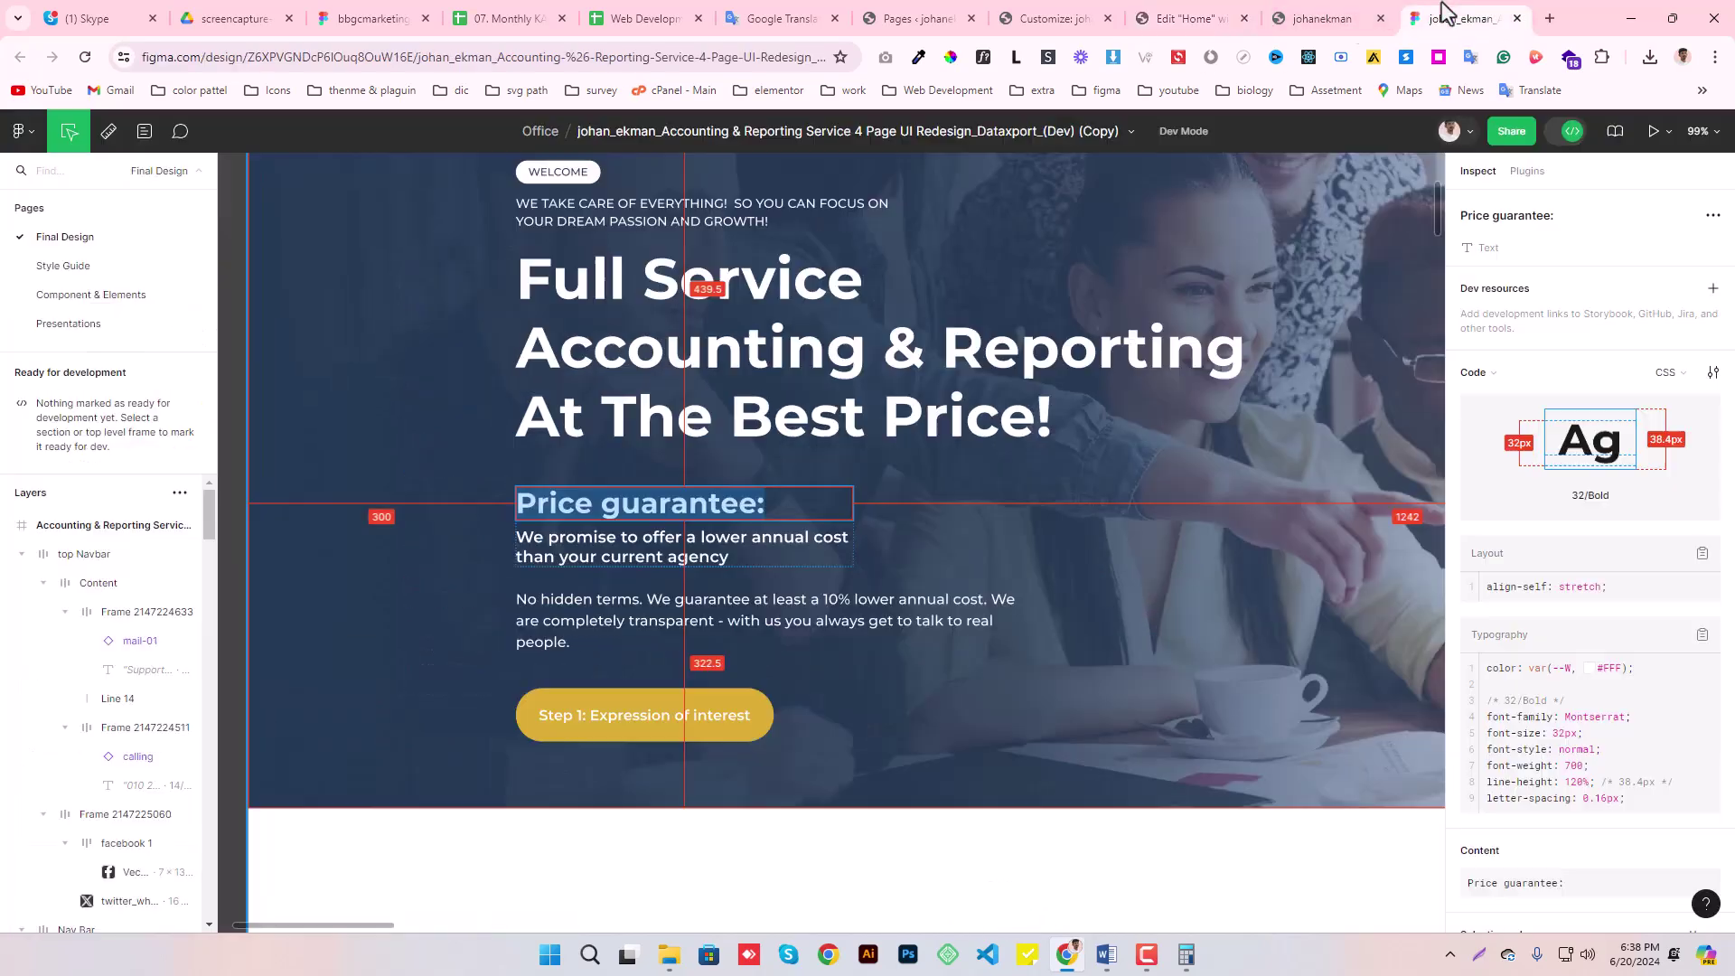
click(583, 562)
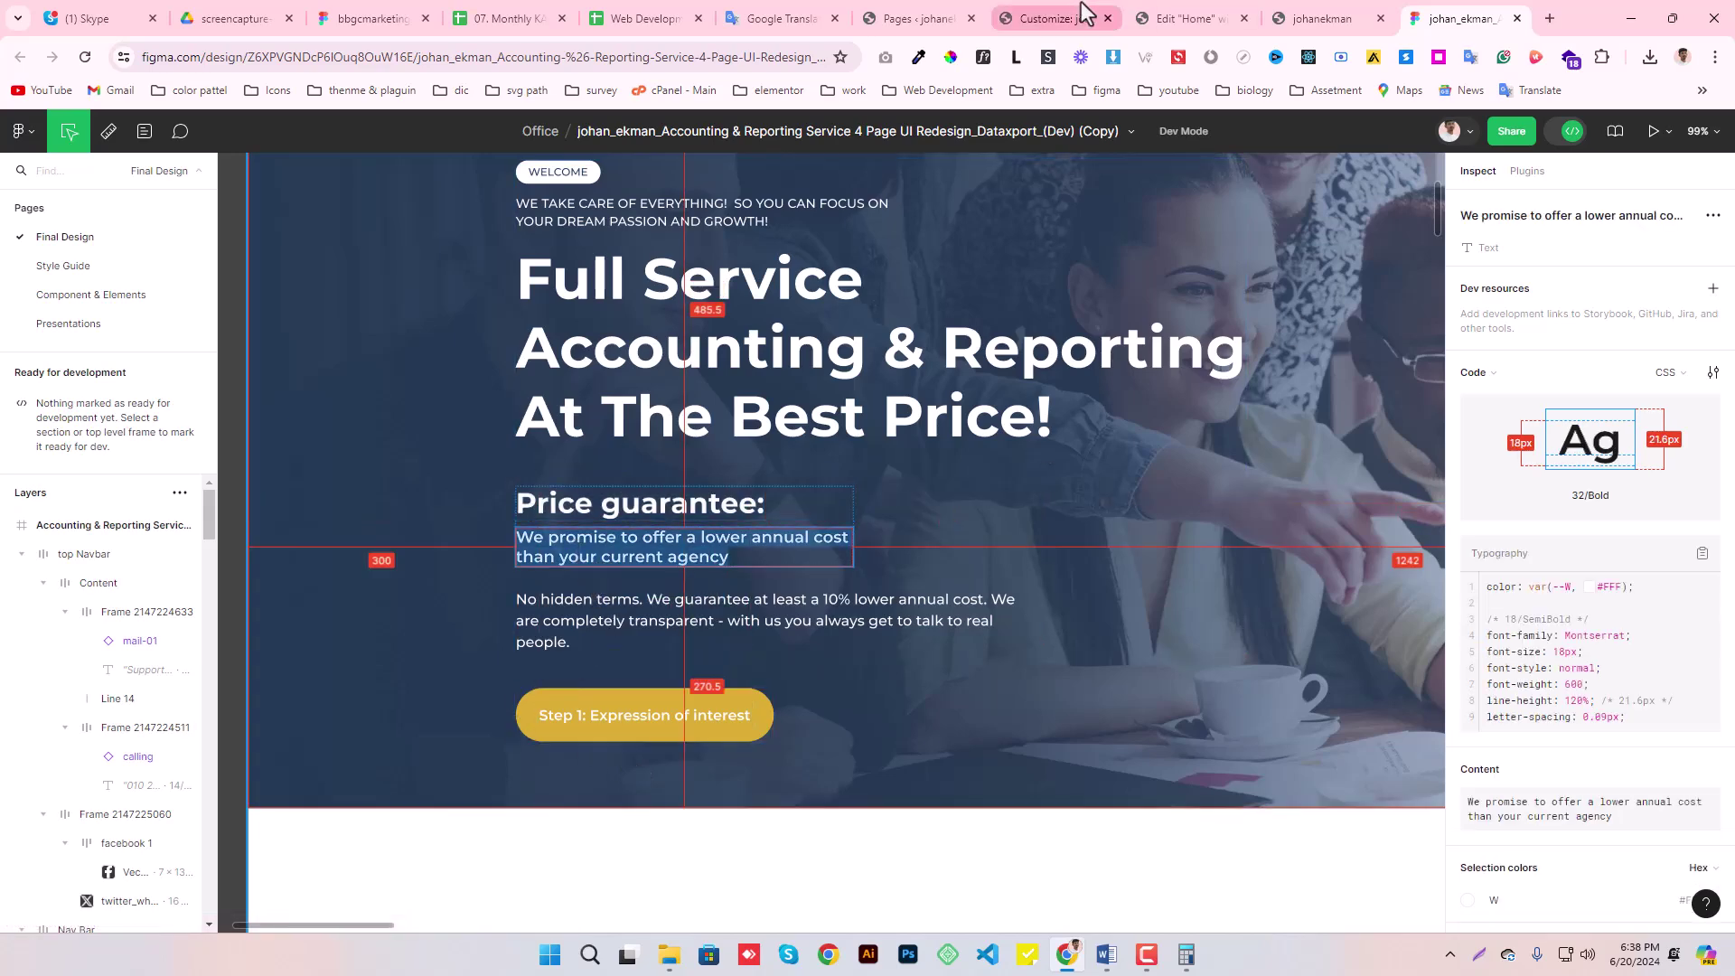
click(1190, 4)
- Replace the text editor widget with a p-tagged heading reading "We promise to offer a lower annual cost than your current agency"
right_click(529, 667)
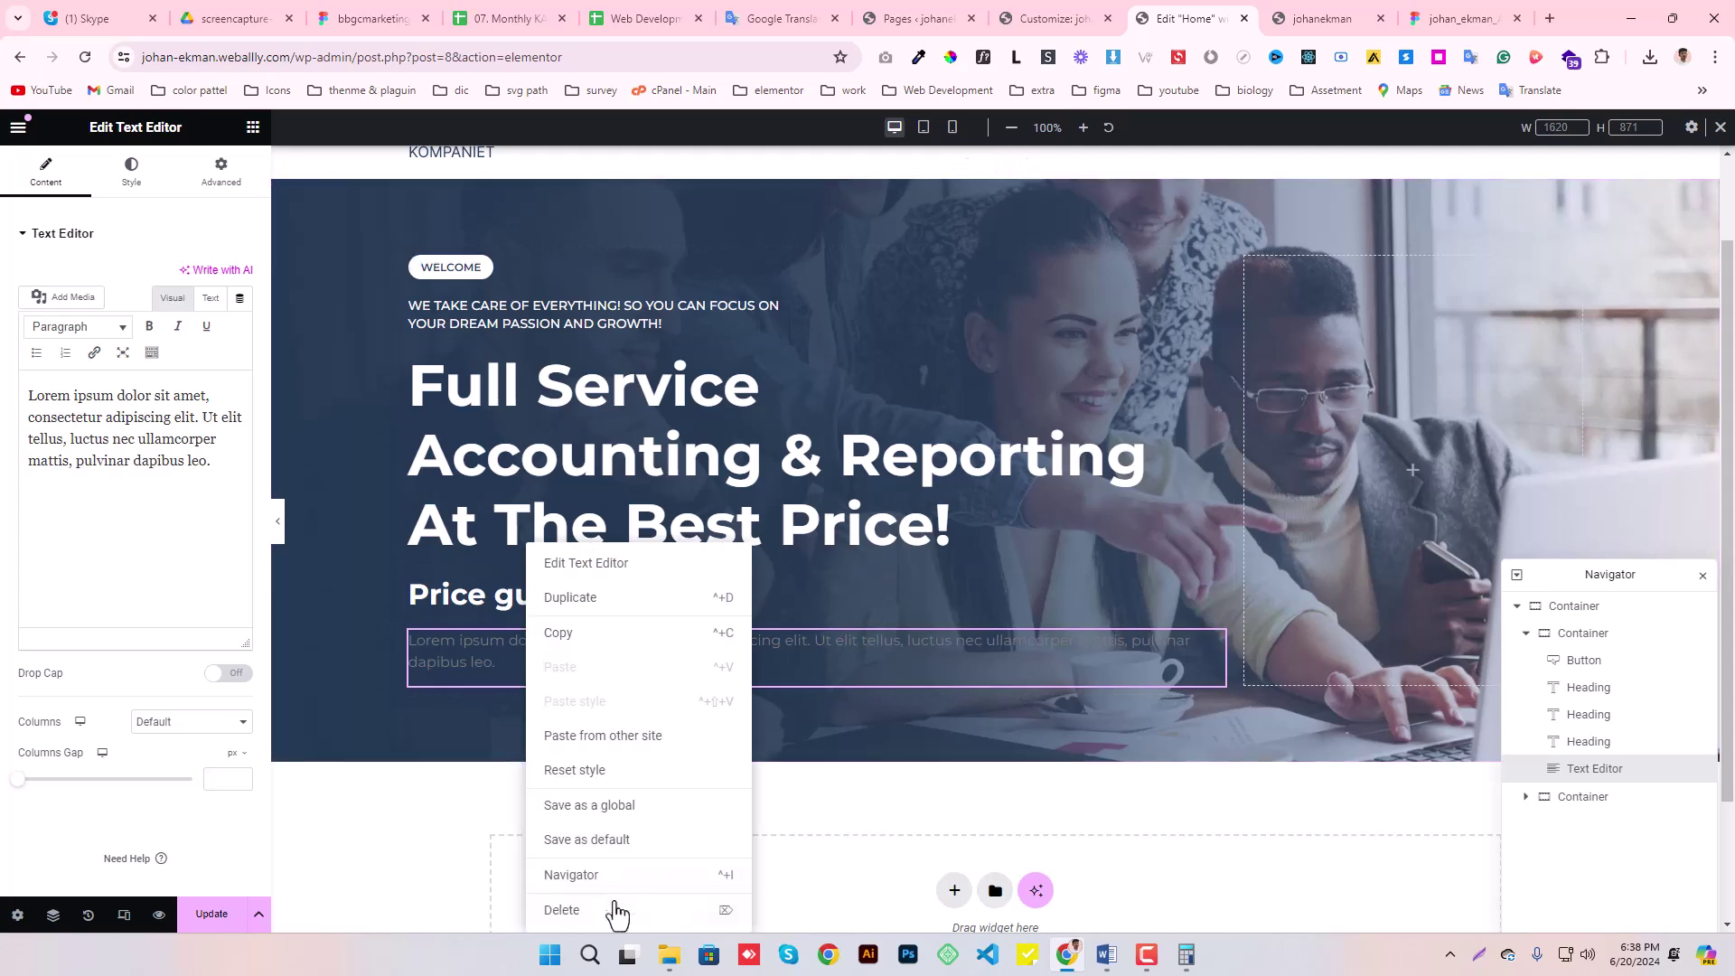
click(543, 907)
drag(55, 597, 524, 614)
click(168, 463)
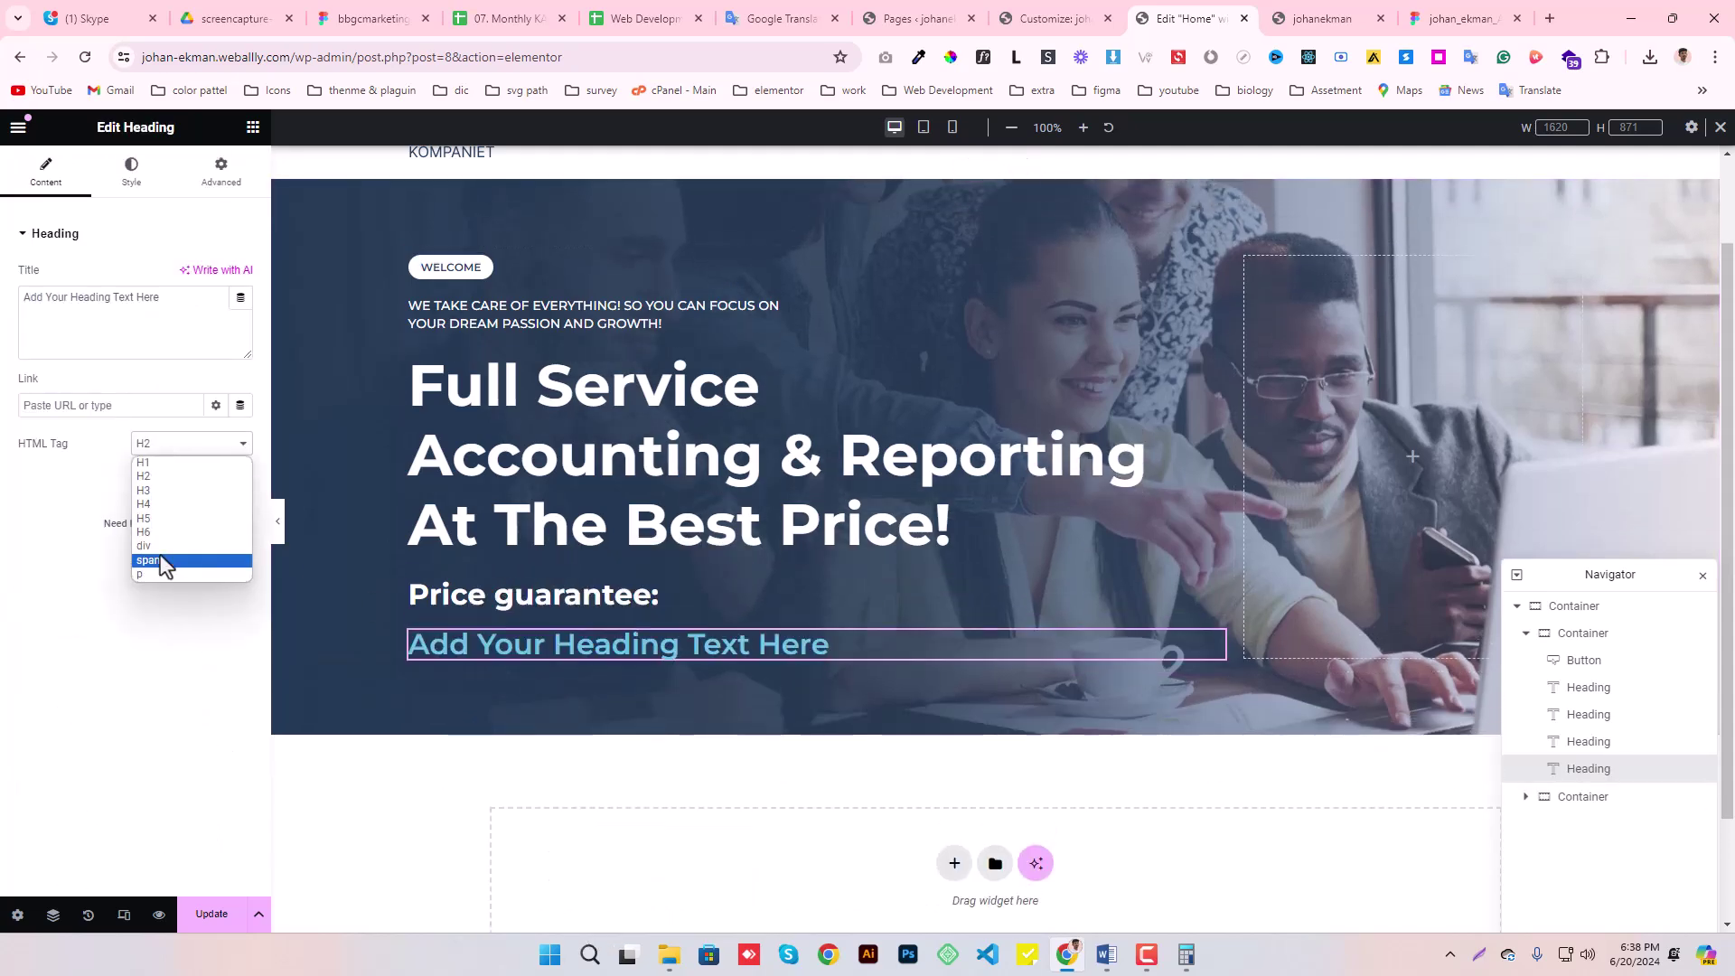
click(150, 589)
triple_click(172, 323)
text(We promise to offer a lower annual cost than your current agency)
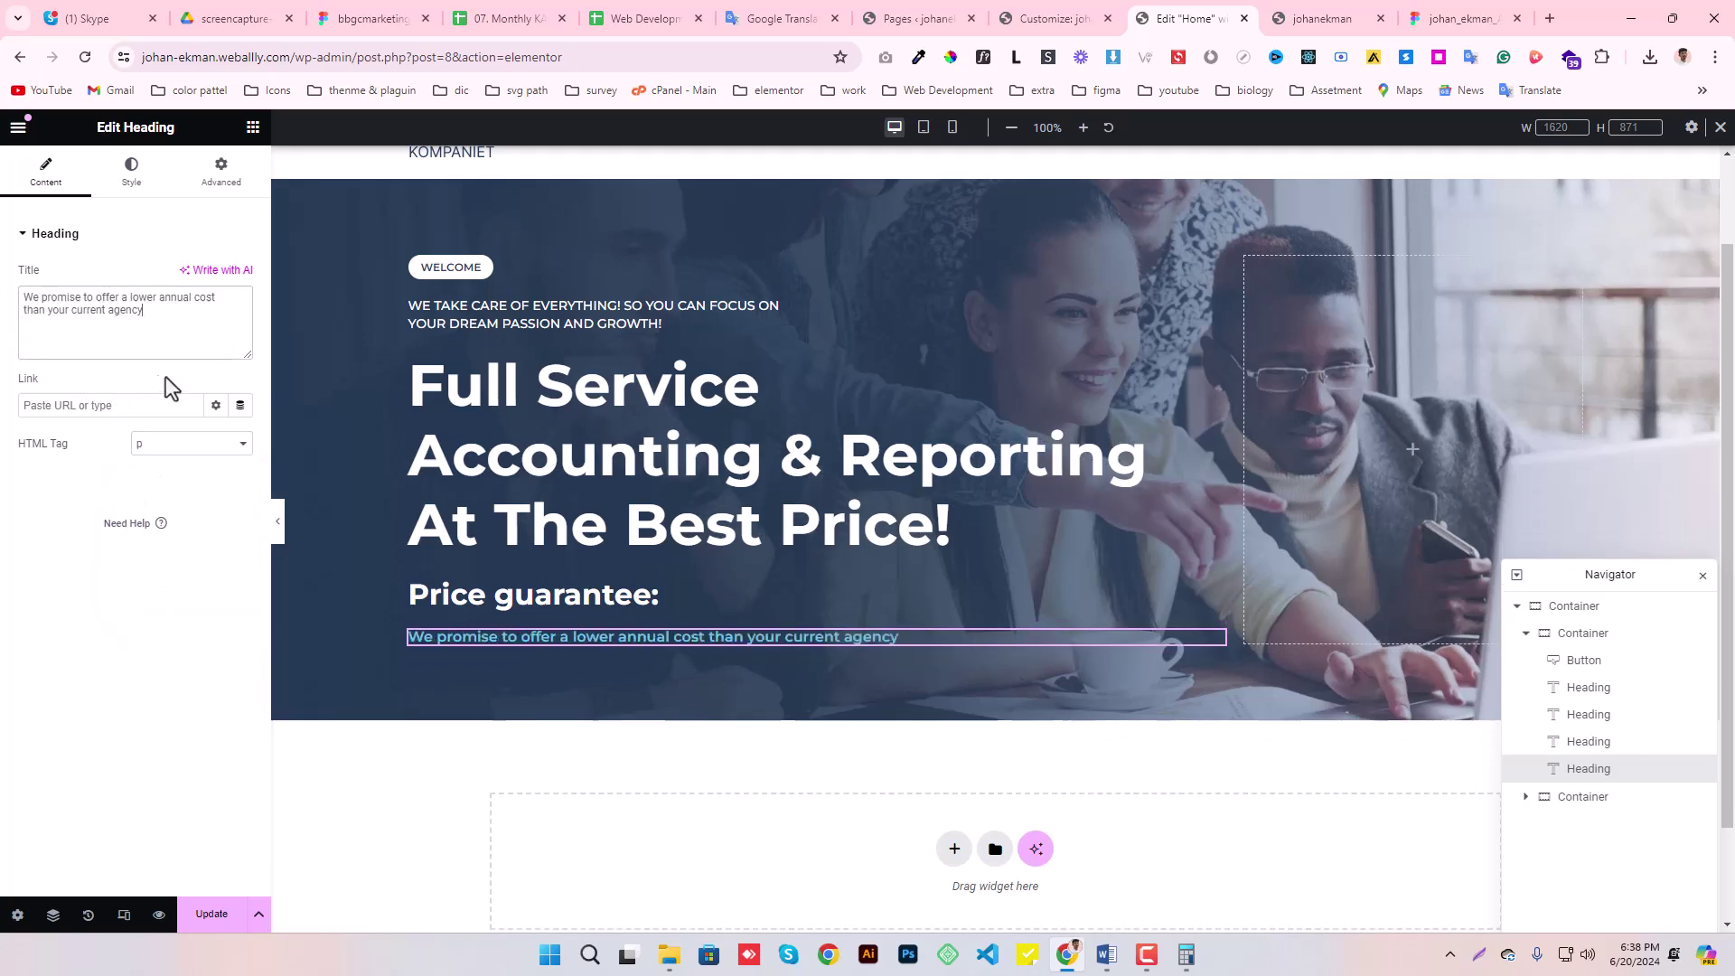
- Insert <br class="wpt-md-none"> after "annual cost" in the promise heading to match Figma's line break, and update the page
click(1460, 18)
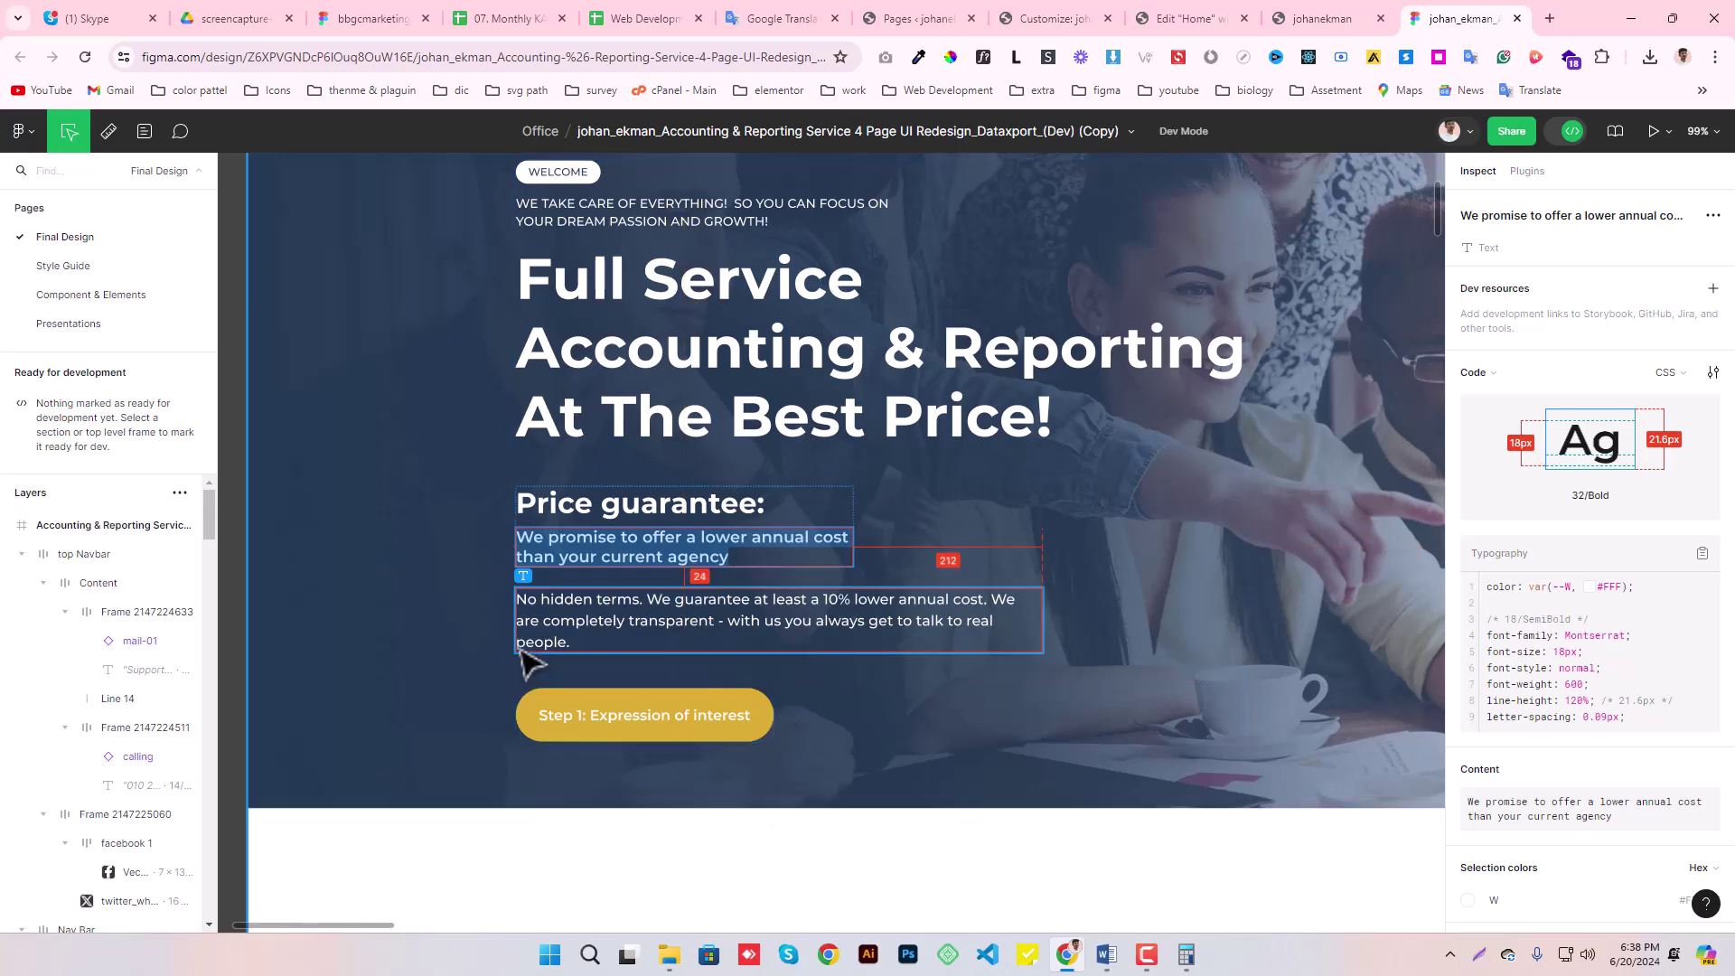
click(1189, 18)
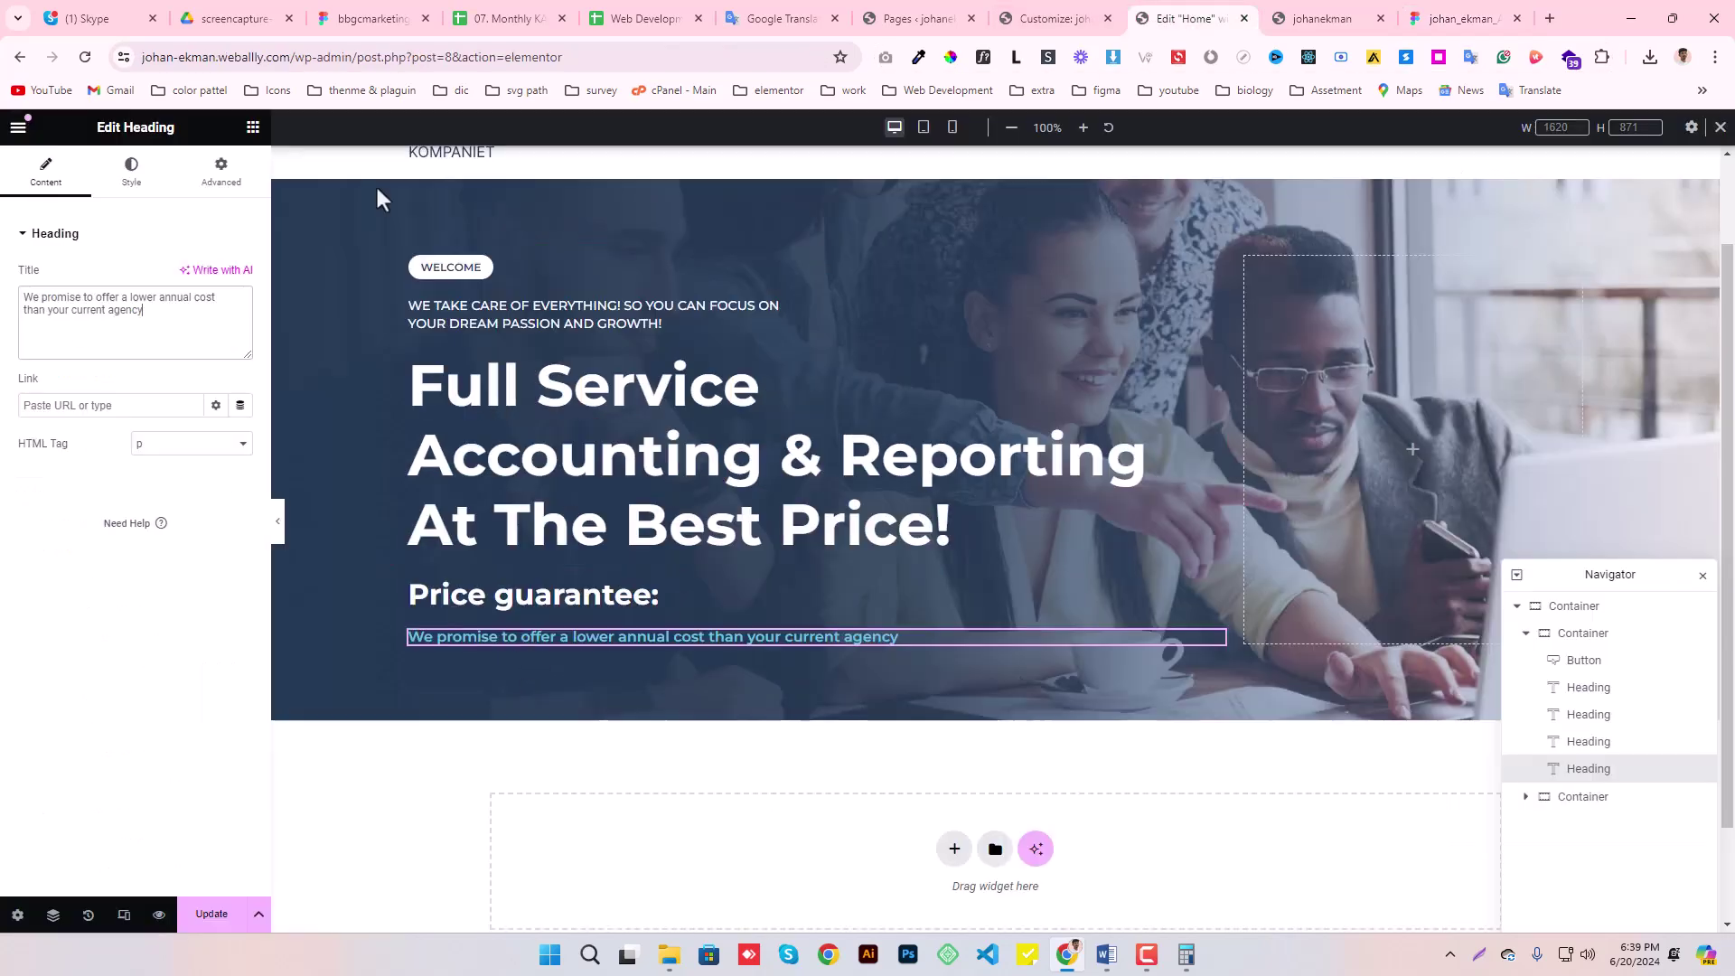
click(218, 299)
text(<br class="wpt-md-none)
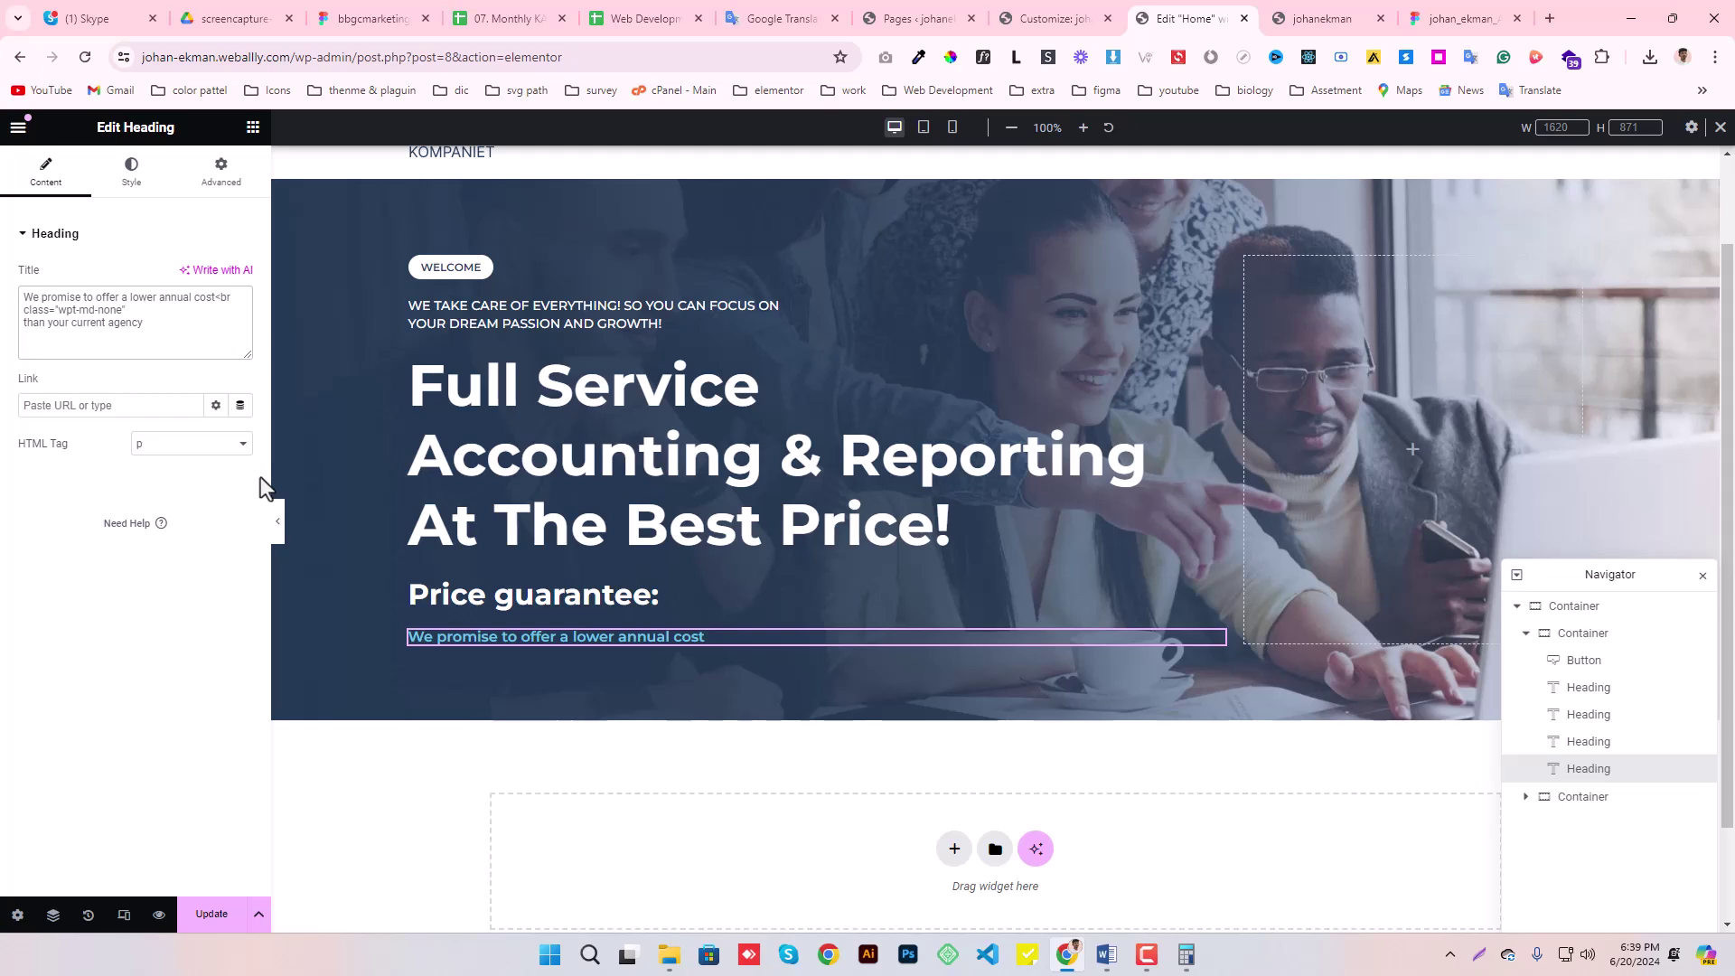
text(>)
click(222, 925)
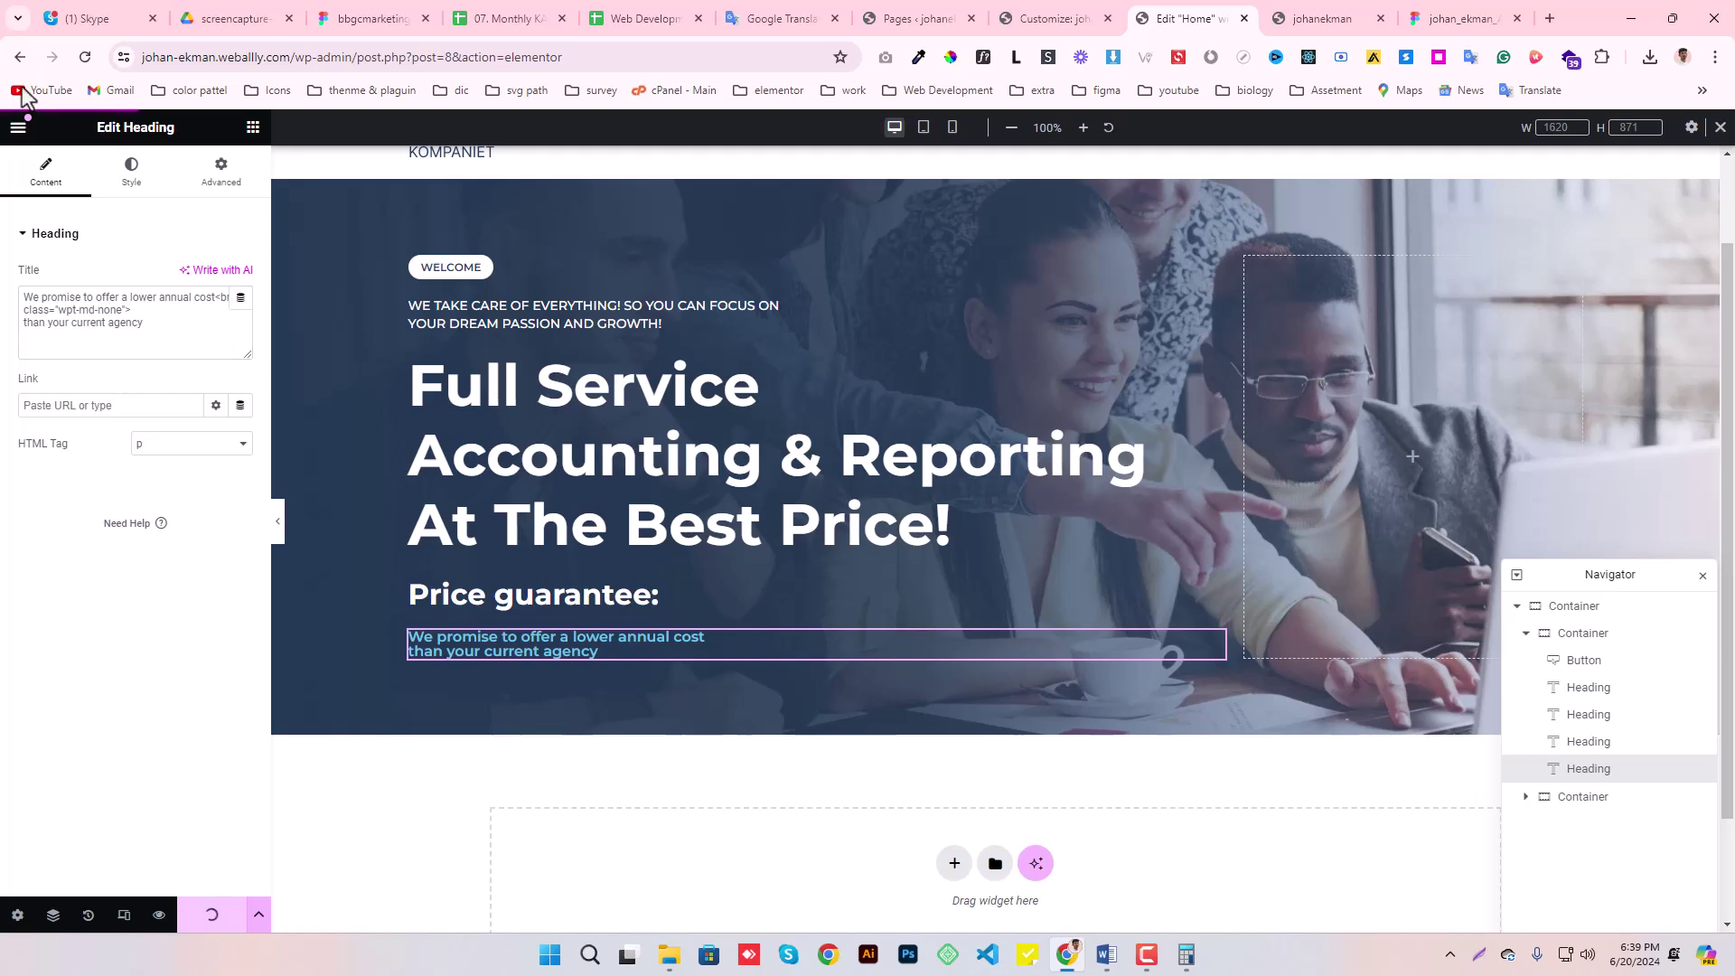
- Check the wpt-md-none class rule in the Customizer's Additional CSS, then return to the Elementor editor
click(132, 172)
click(1053, 18)
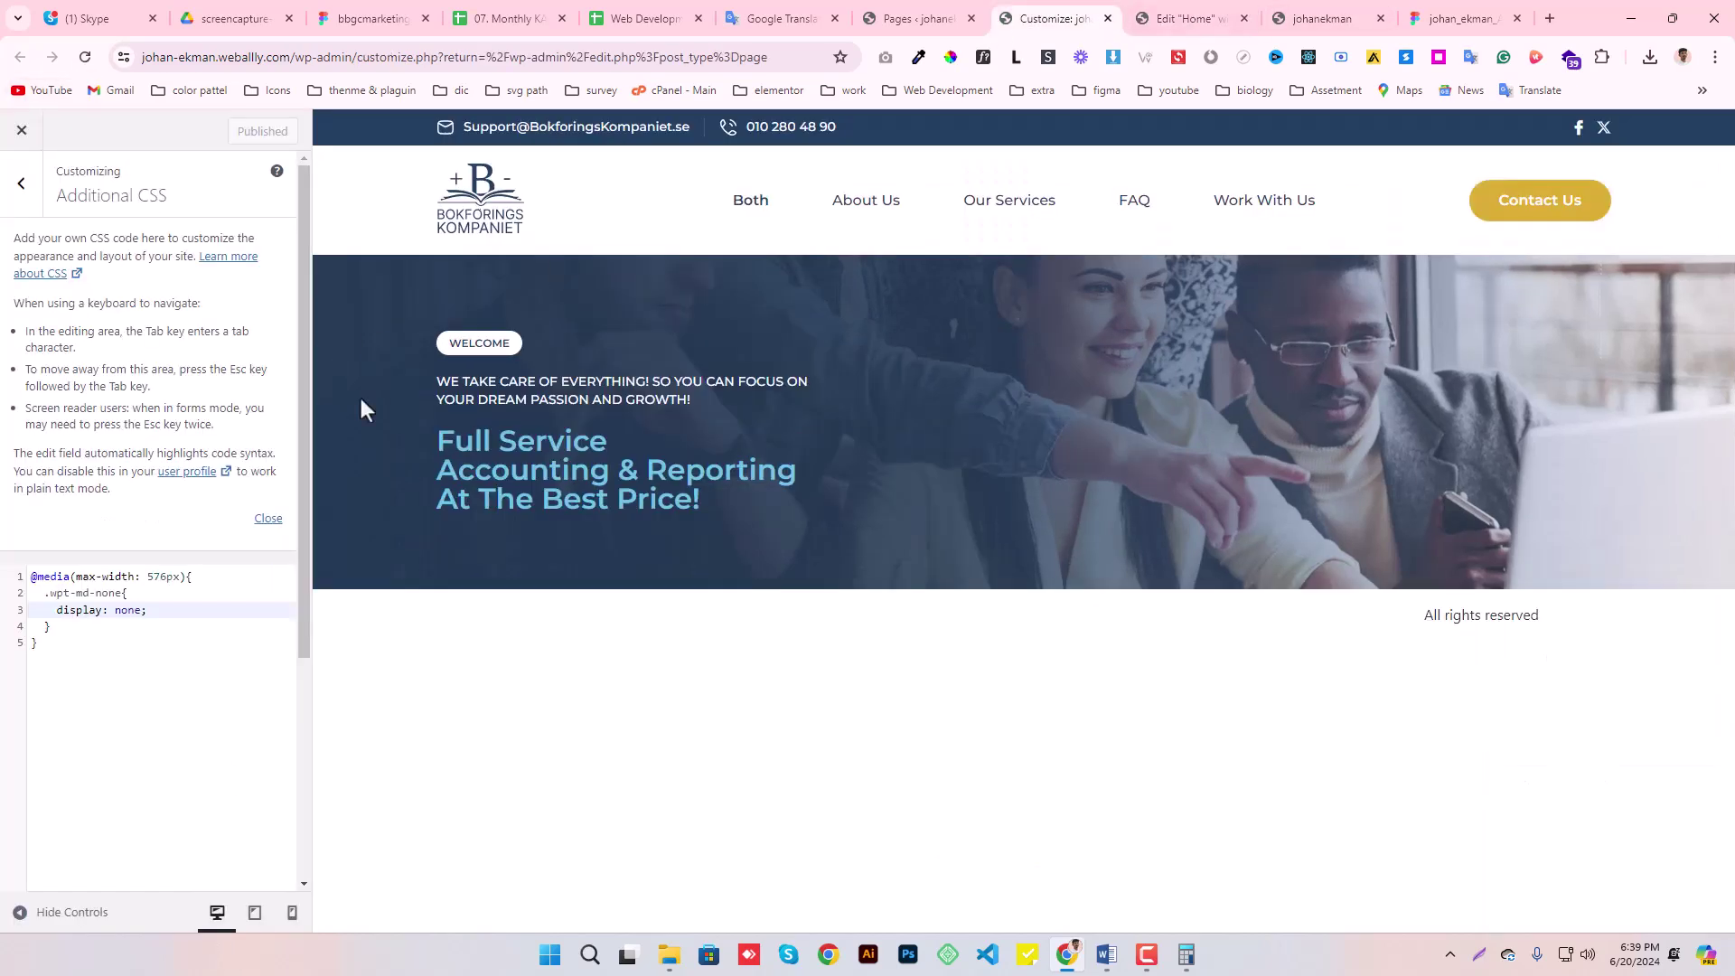
drag(47, 595, 108, 594)
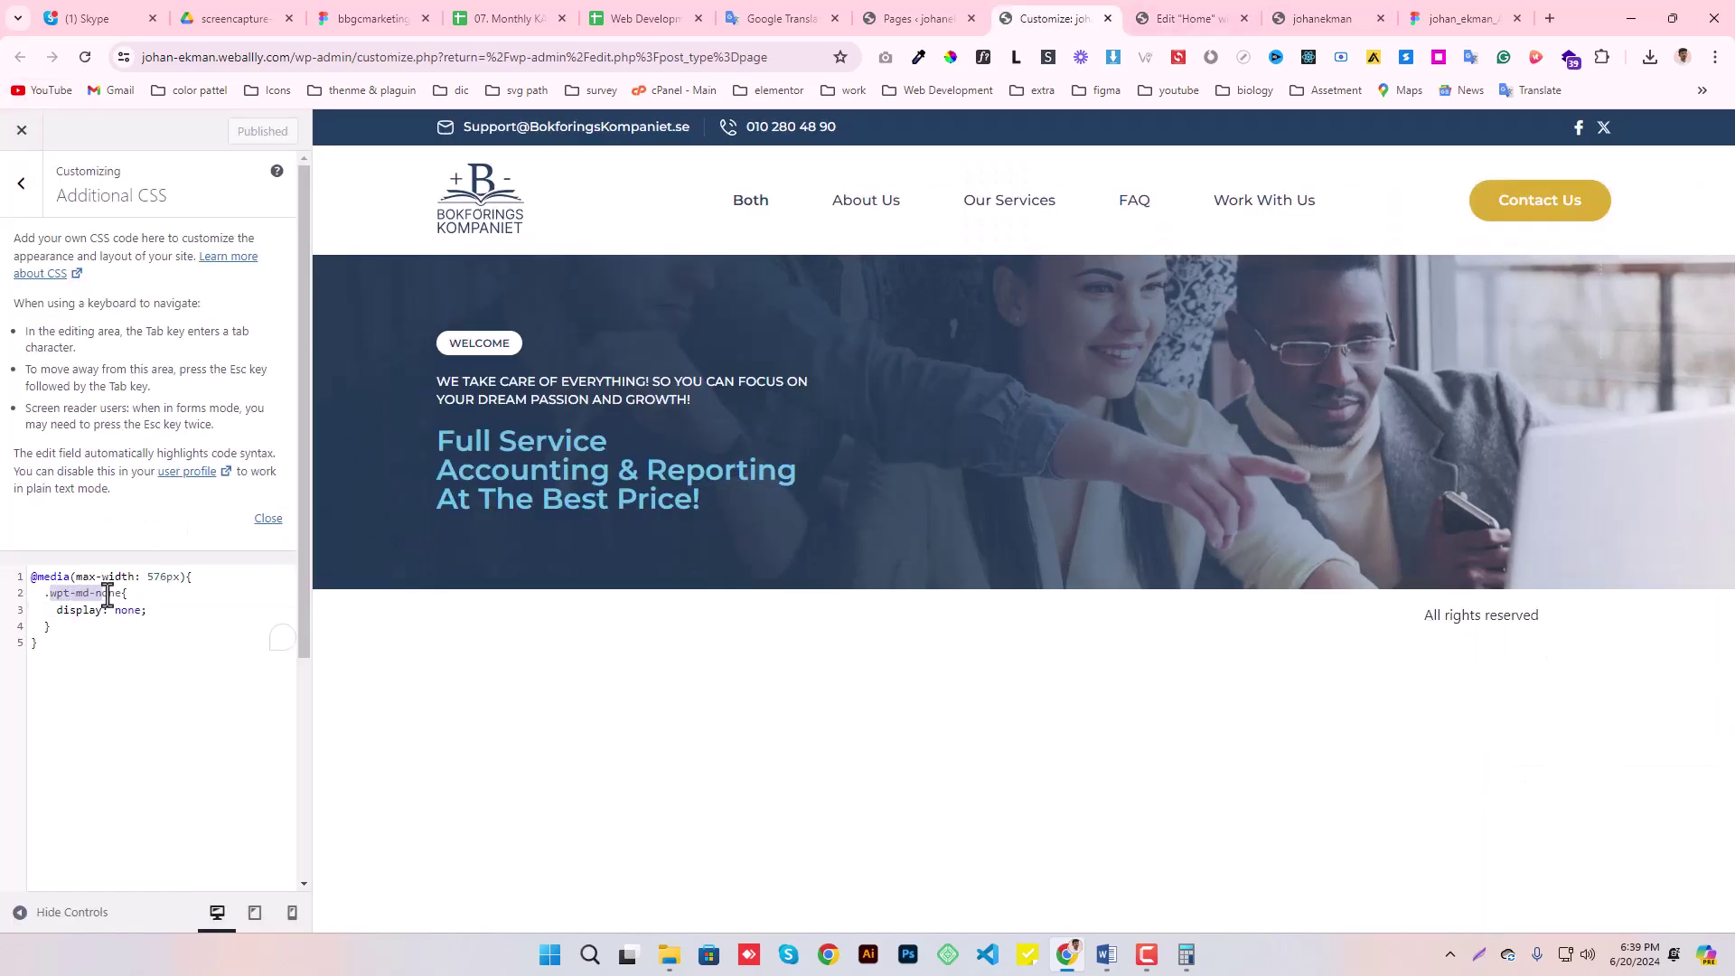
click(1192, 18)
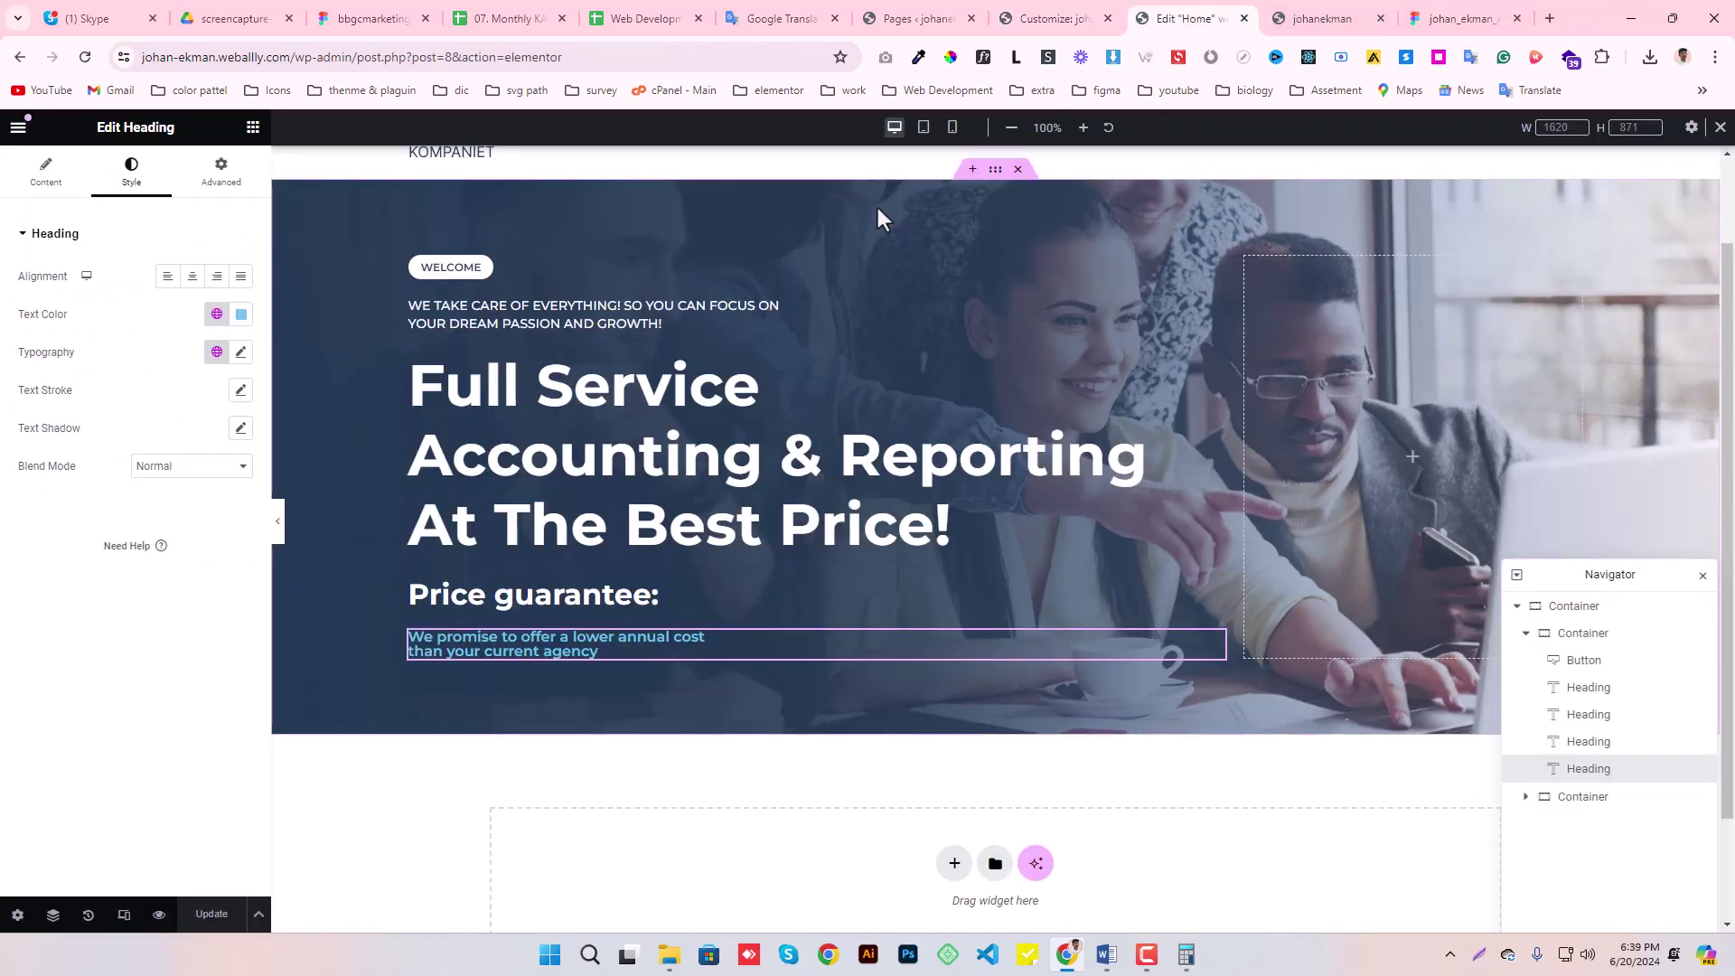
- Apply the global color Colors-Others-Whit to the promise heading and set its font size to 18 px, as in Figma
click(216, 314)
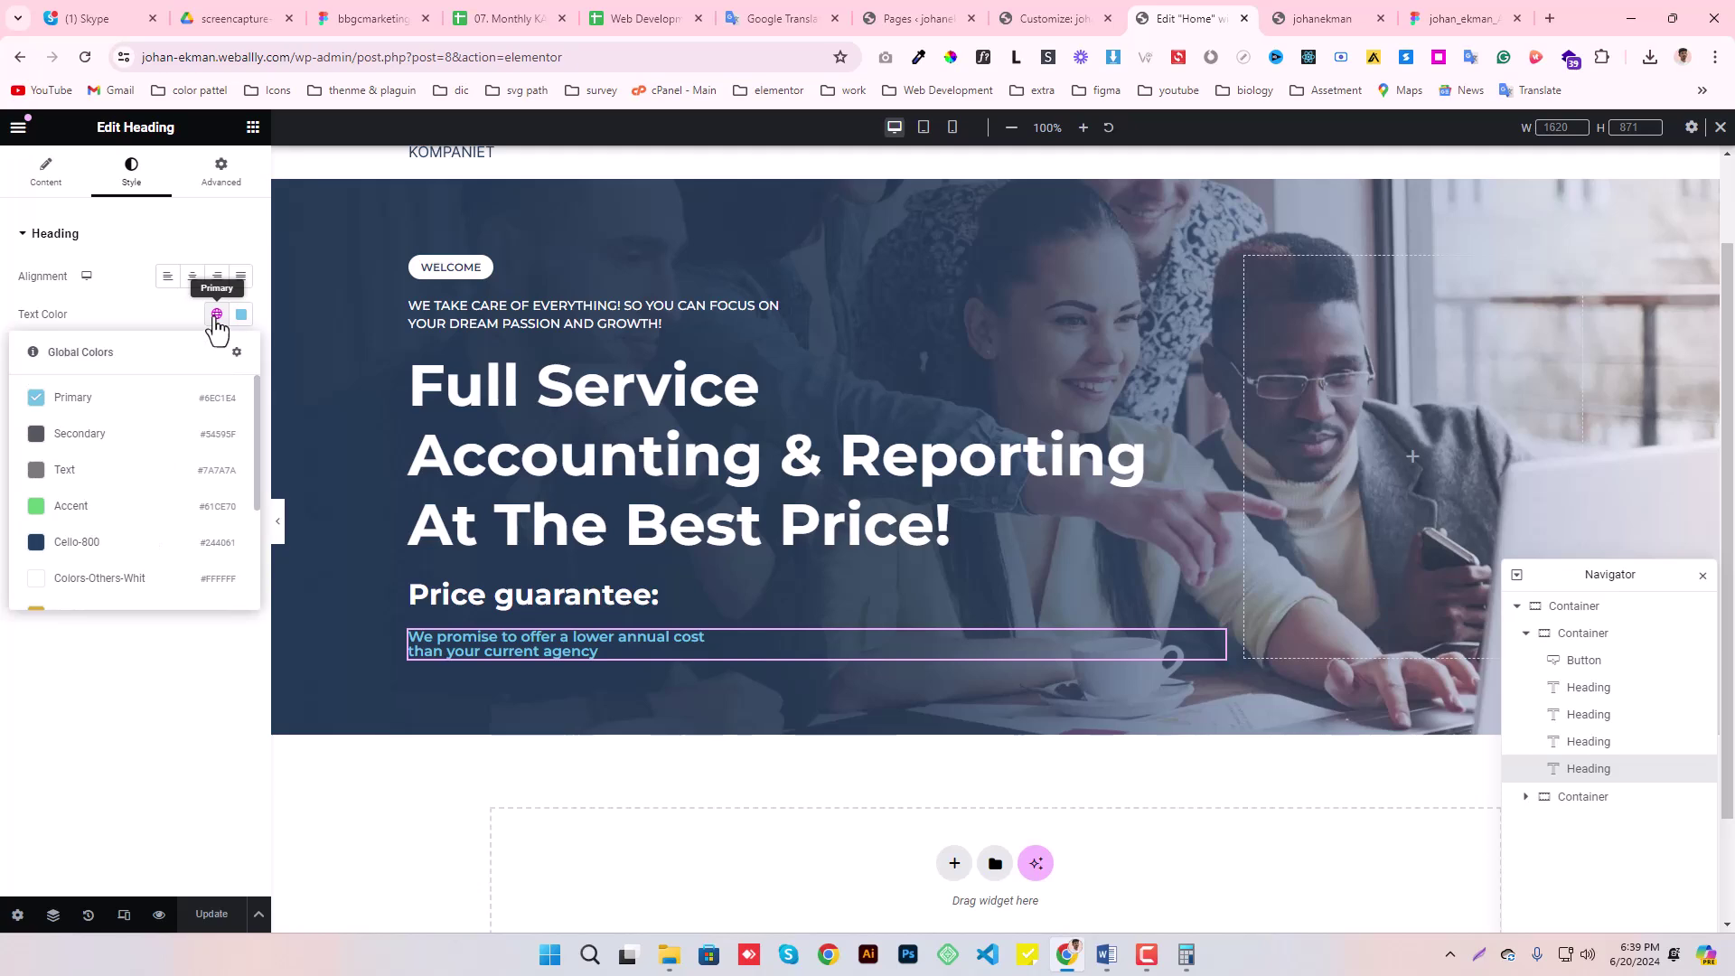
click(136, 580)
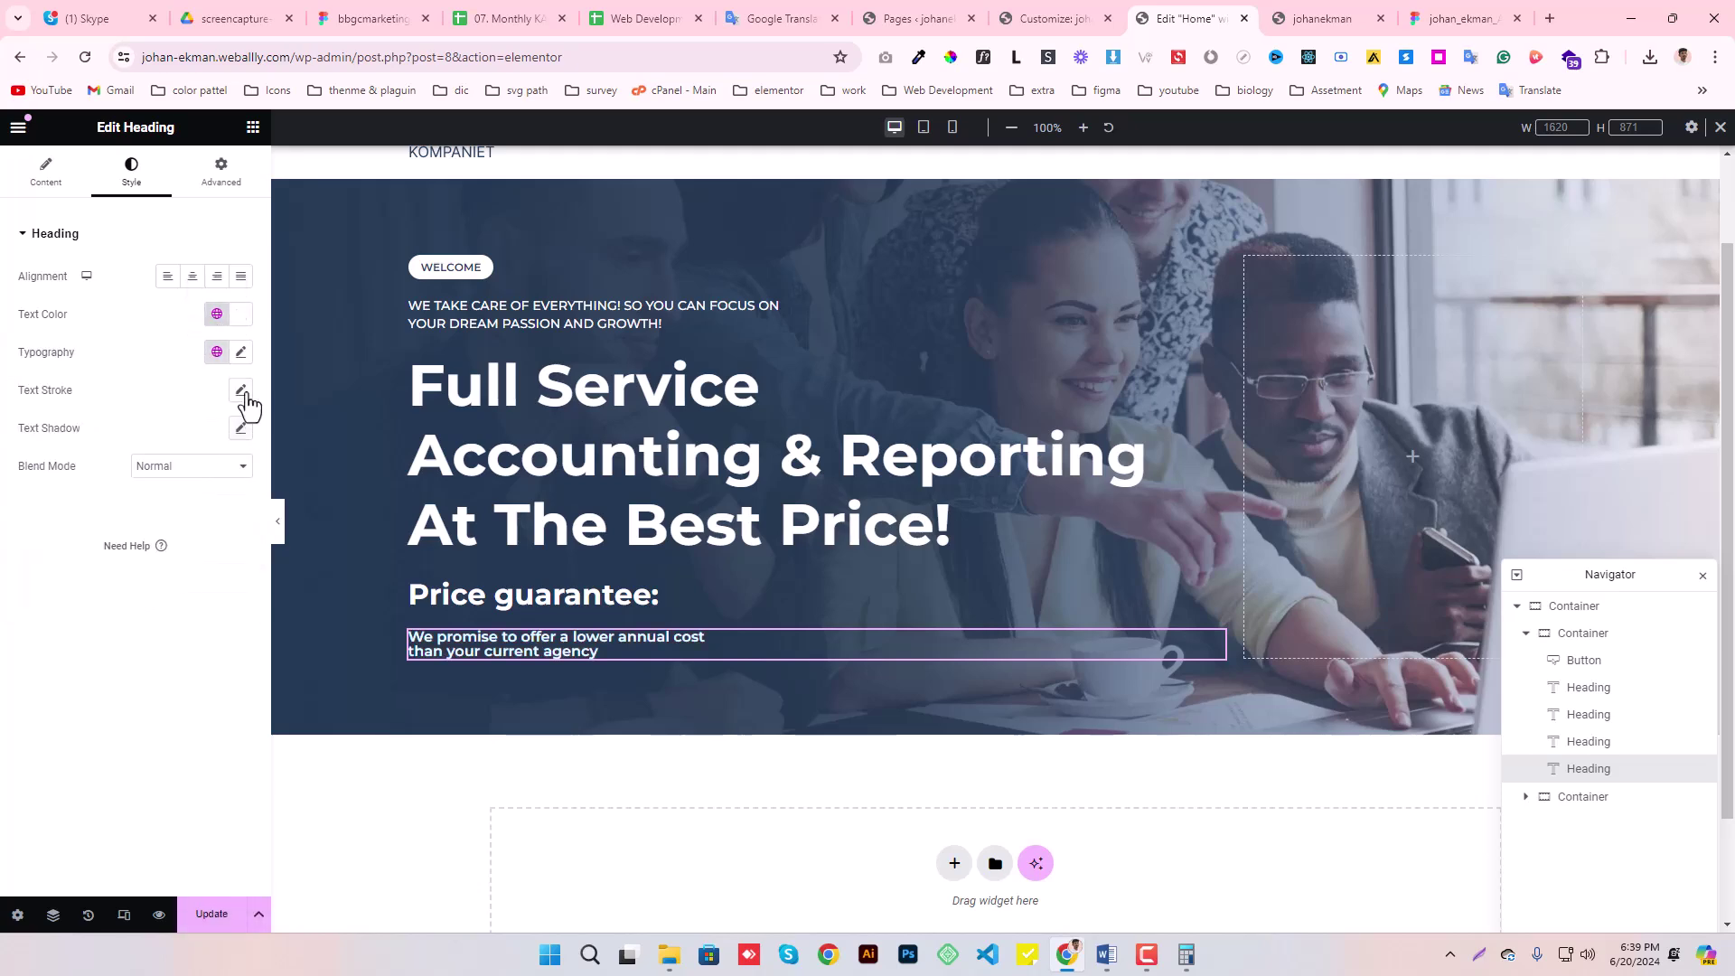
click(240, 352)
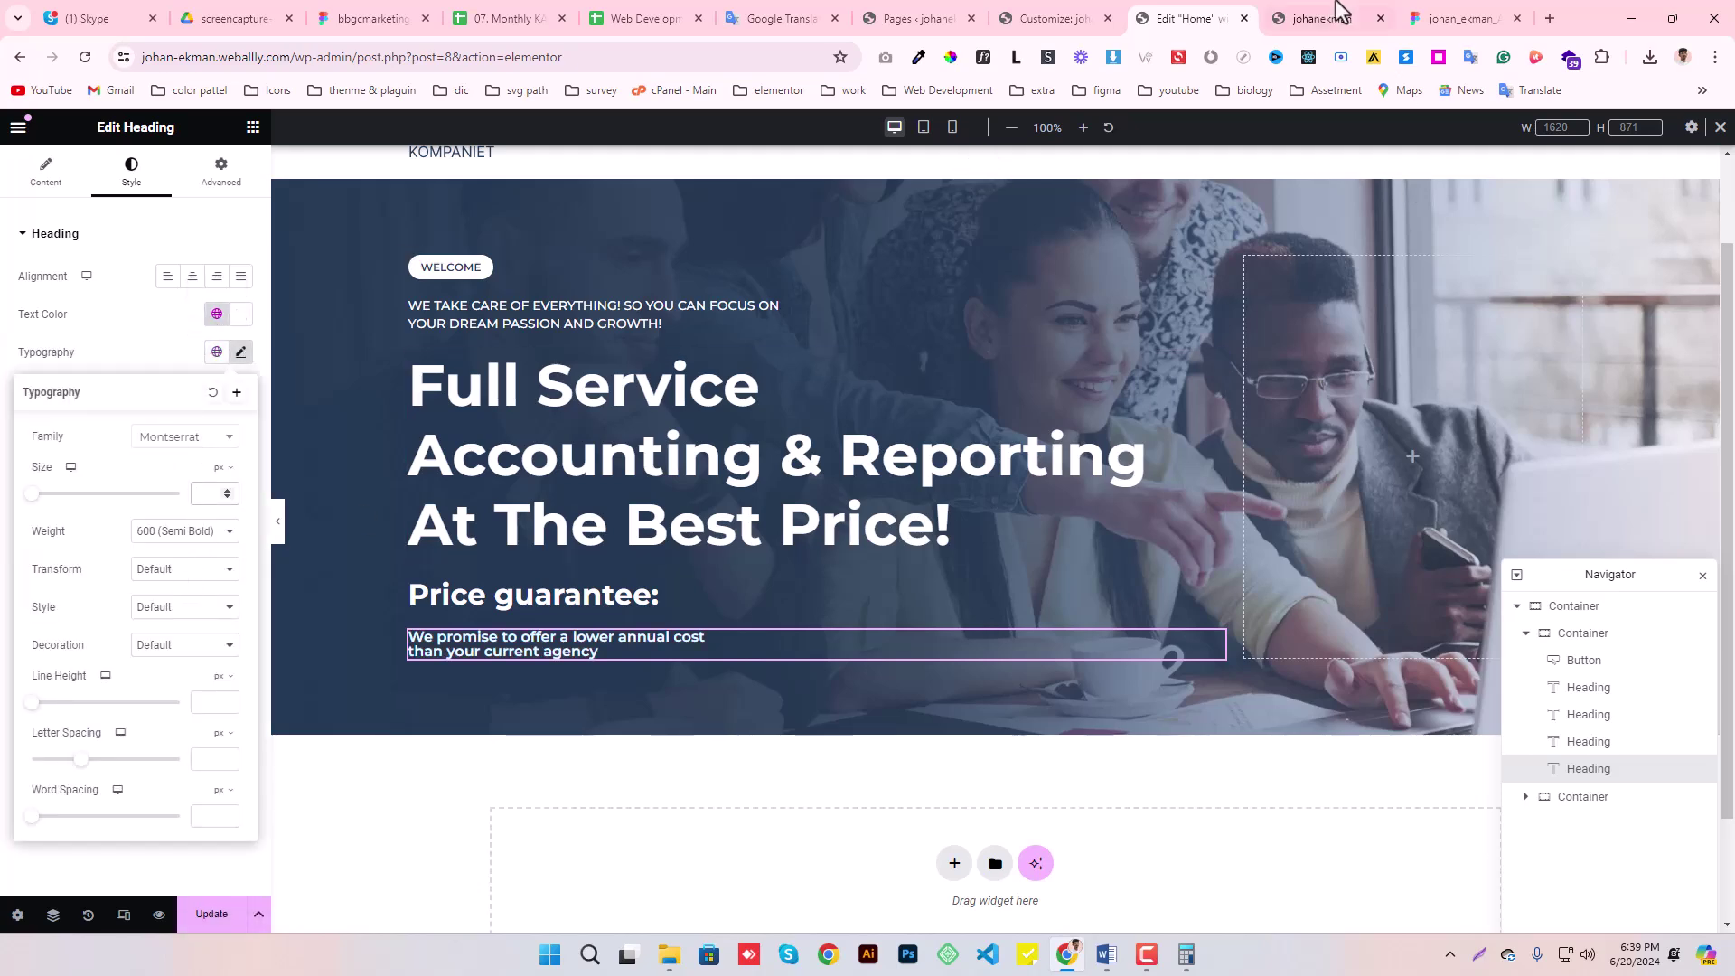
click(1424, 13)
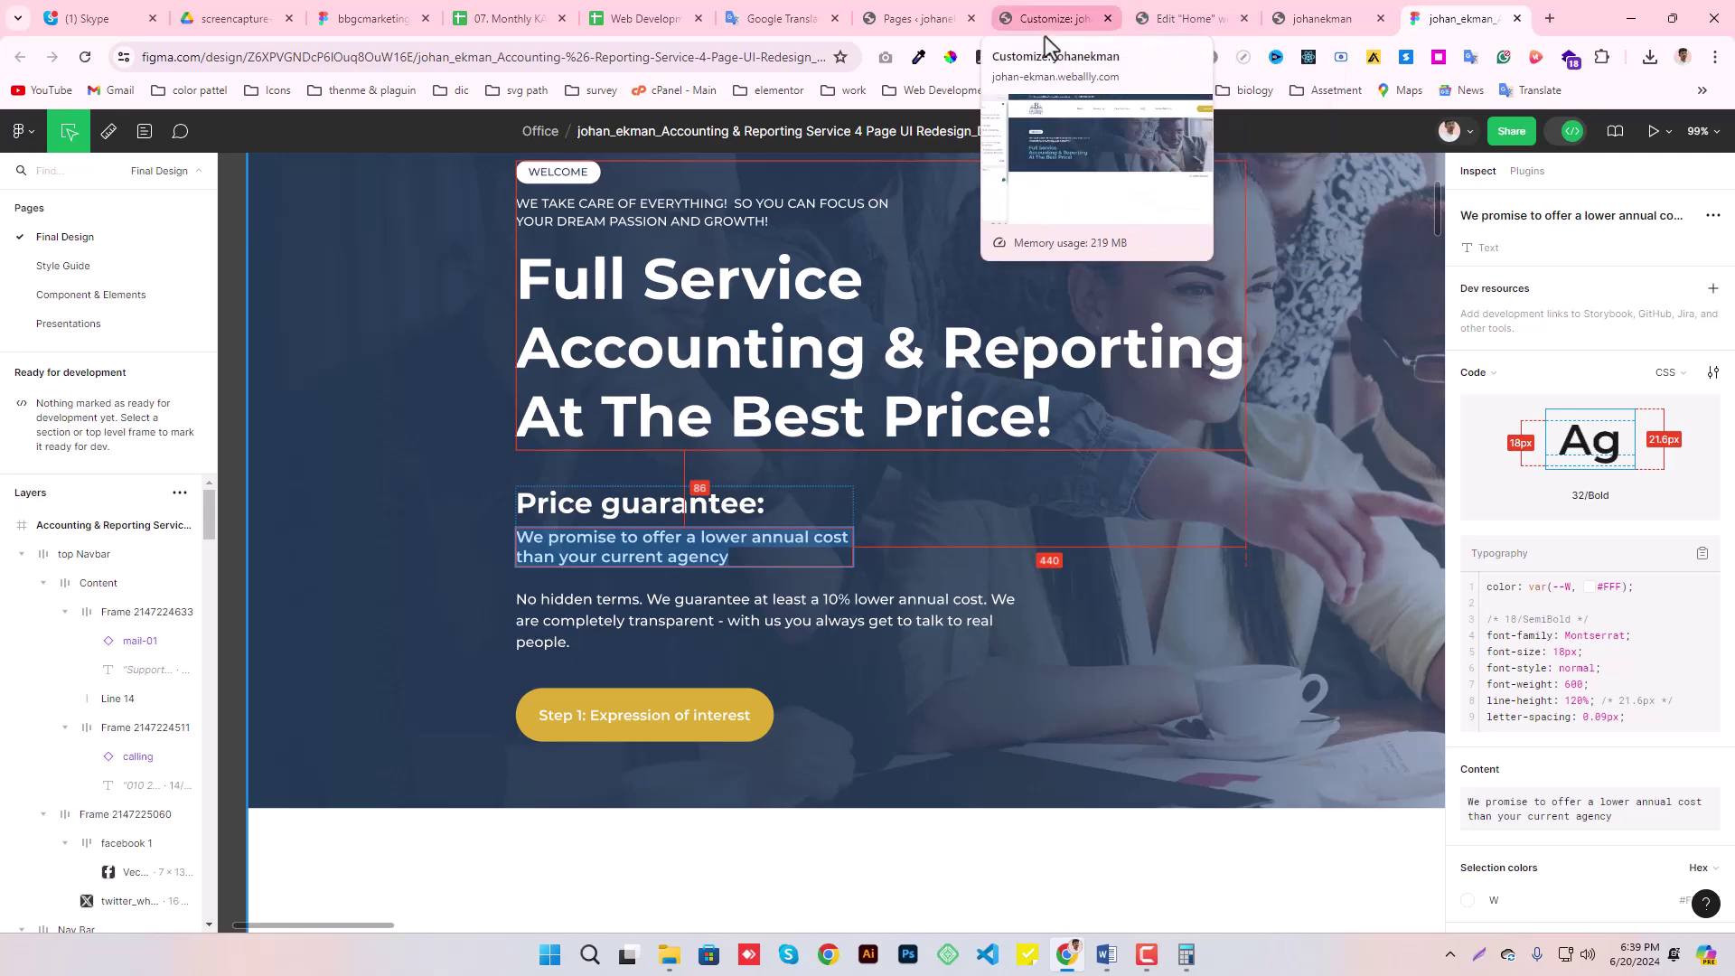
click(1193, 17)
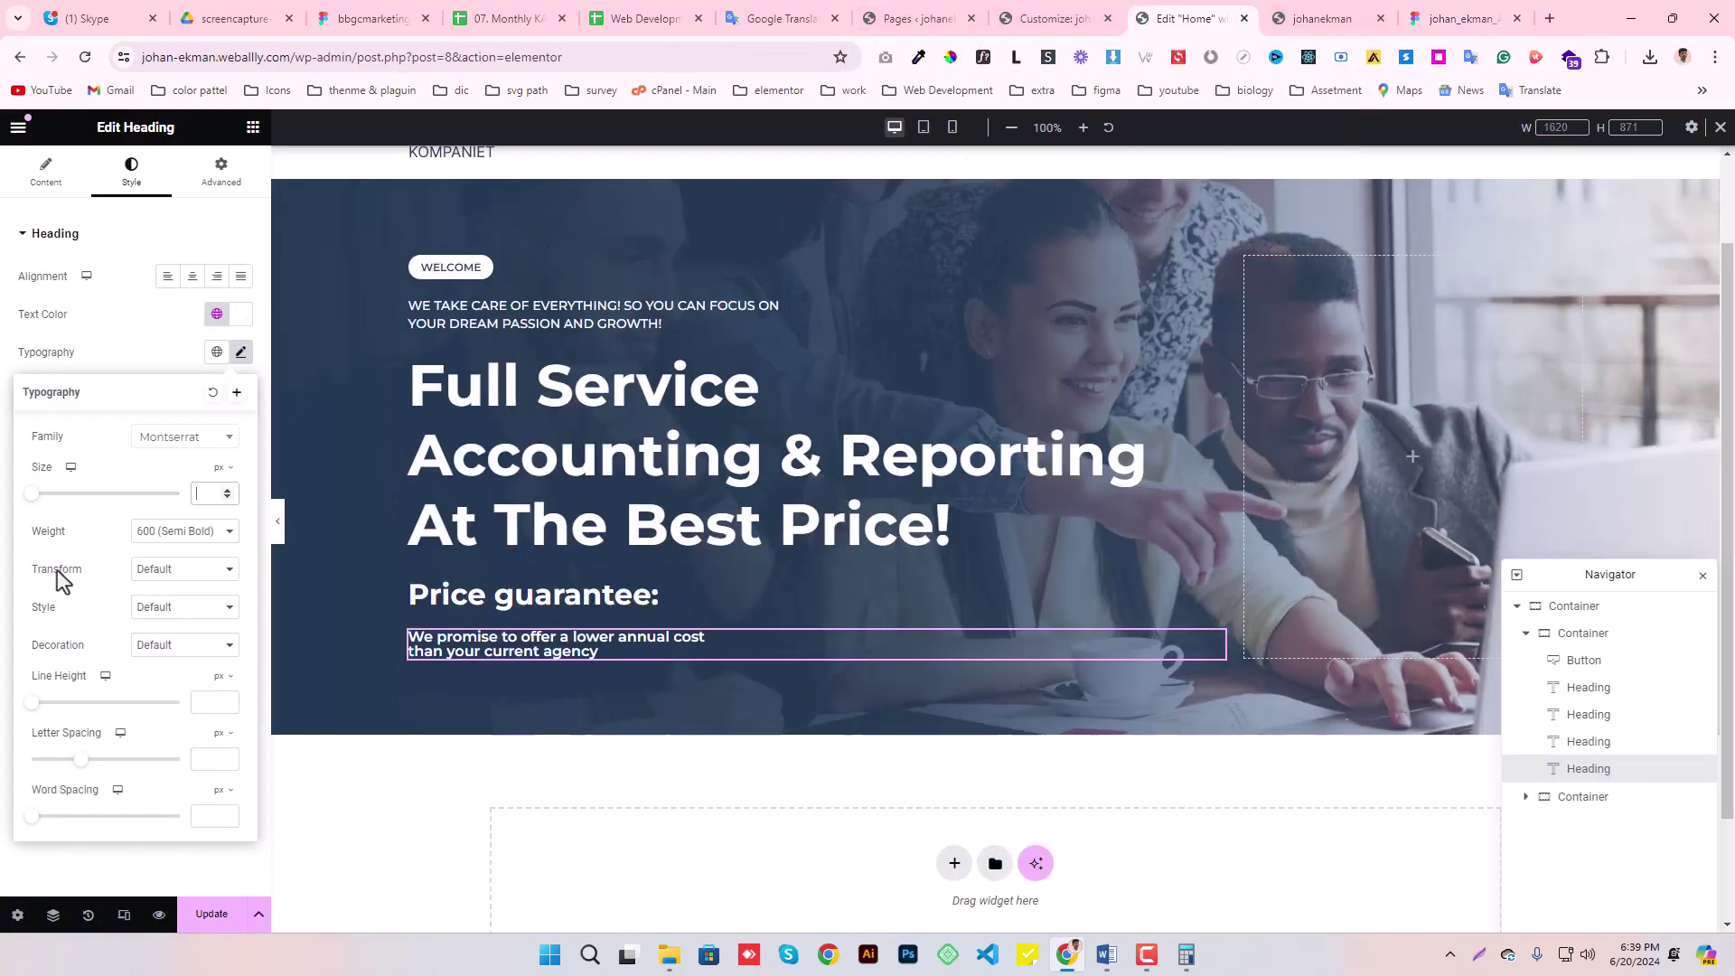
text(18)
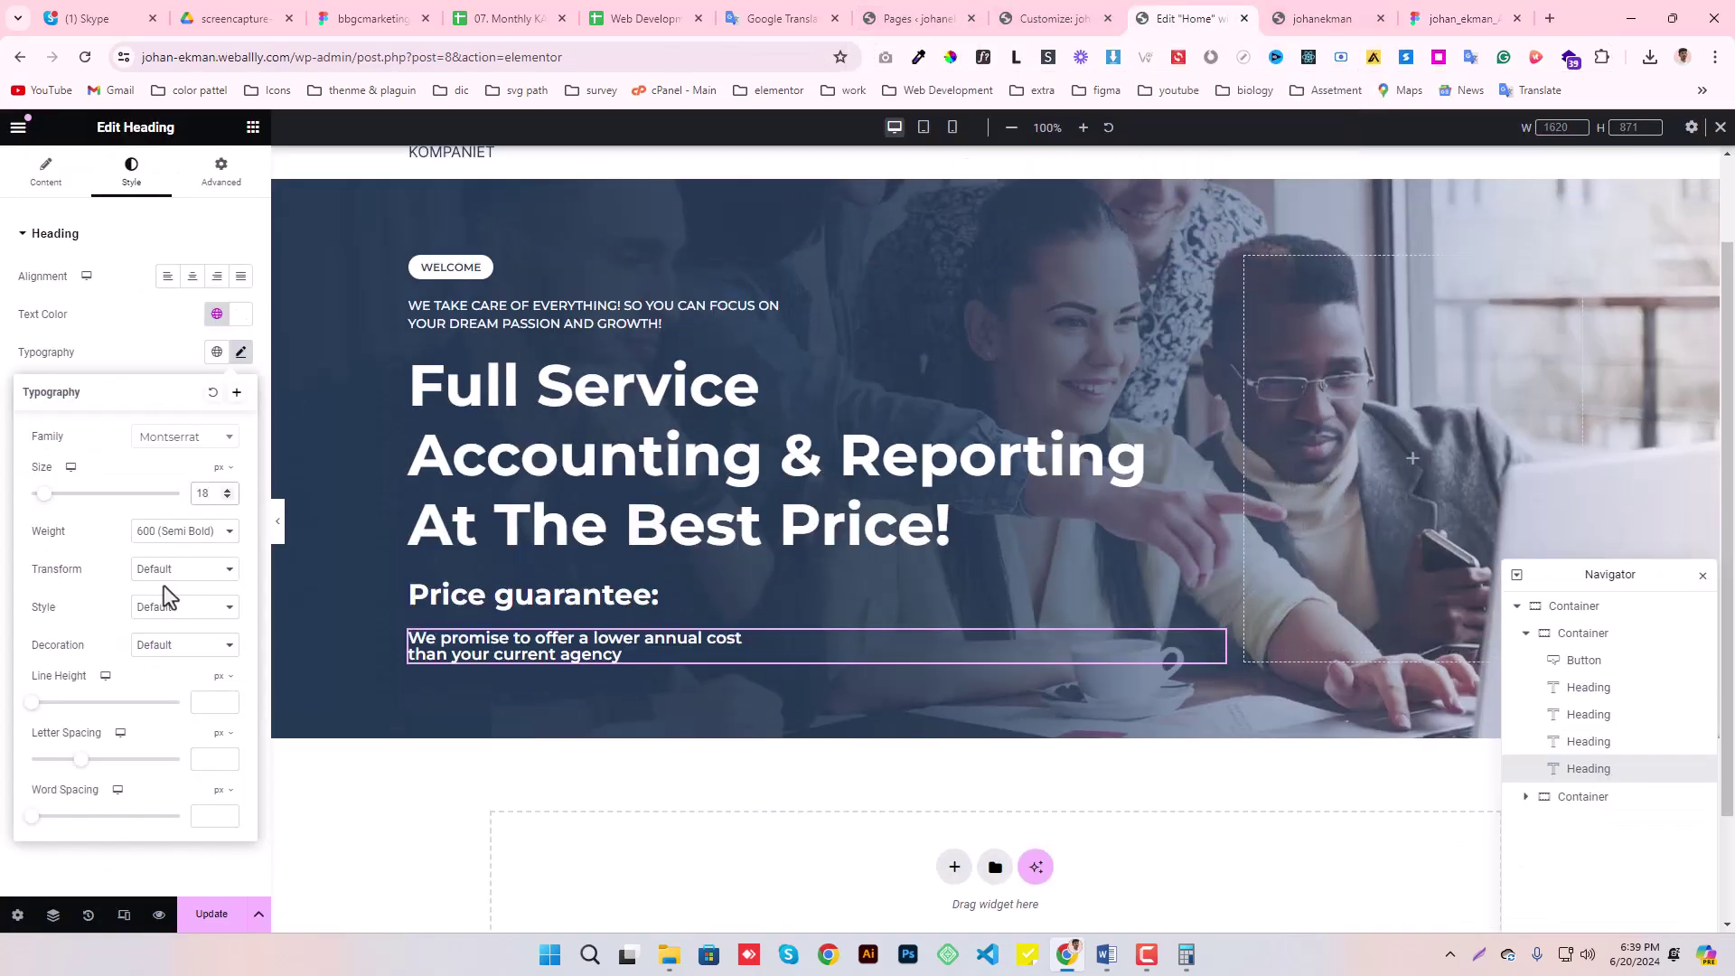
- Set the promise heading's line height to 21.6 px and letter spacing to 0.09 px, as in Figma, and update the page
click(1525, 7)
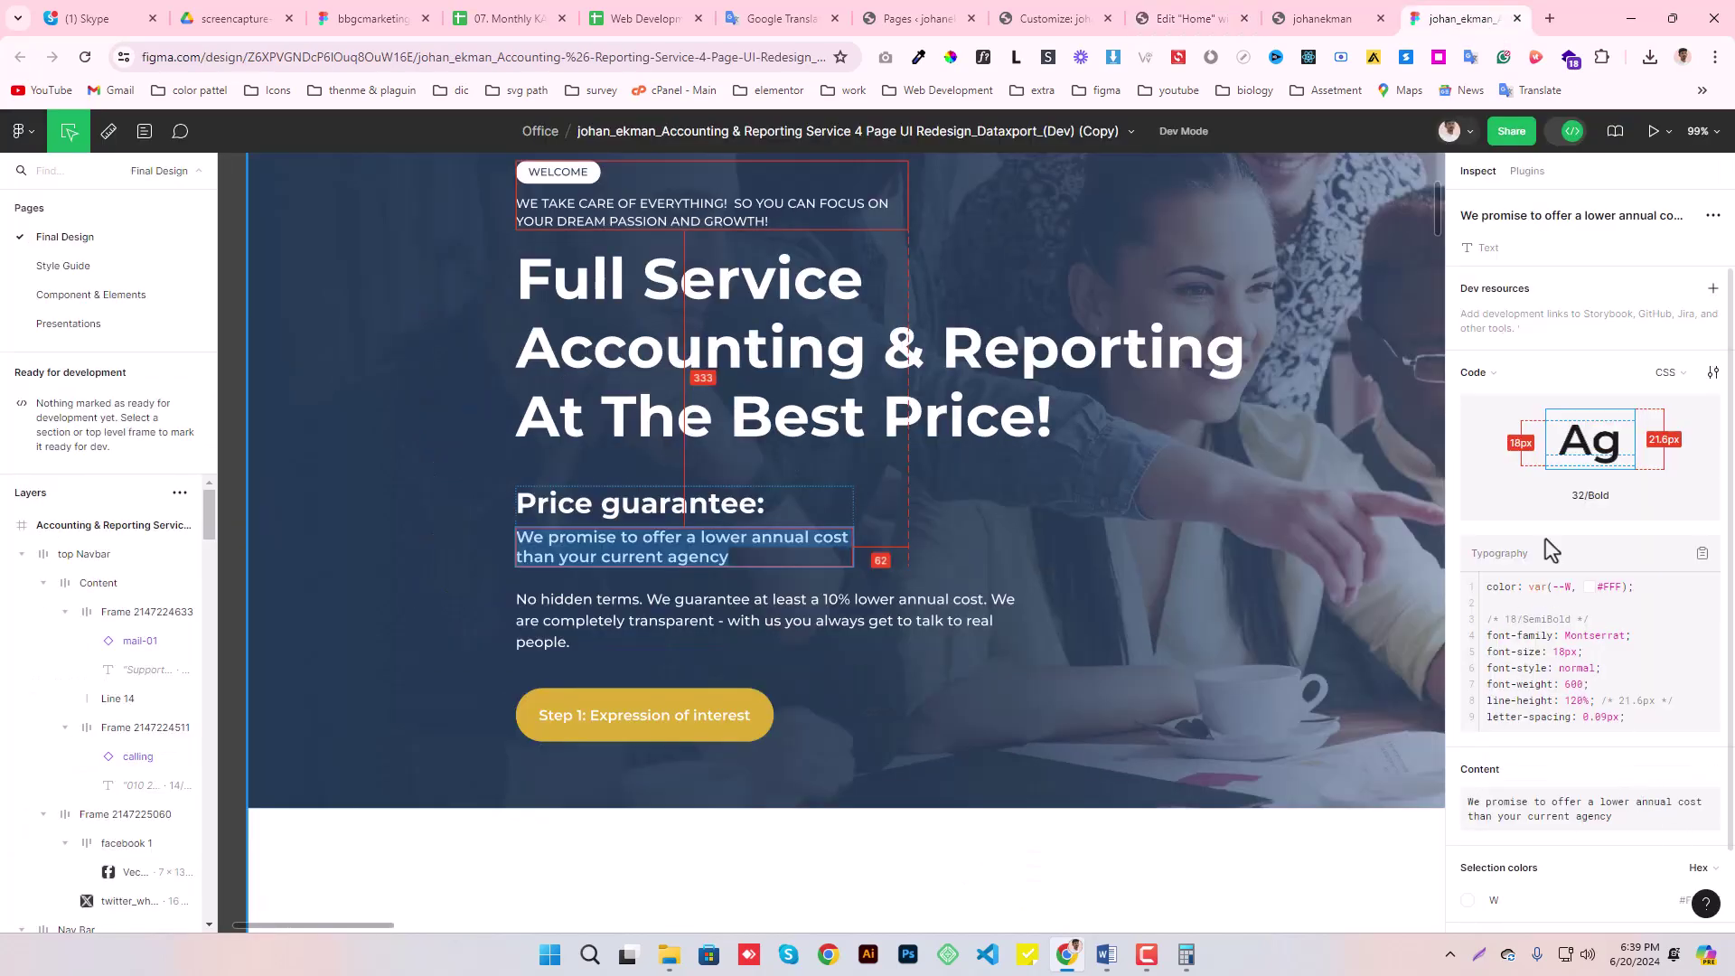
click(1212, 9)
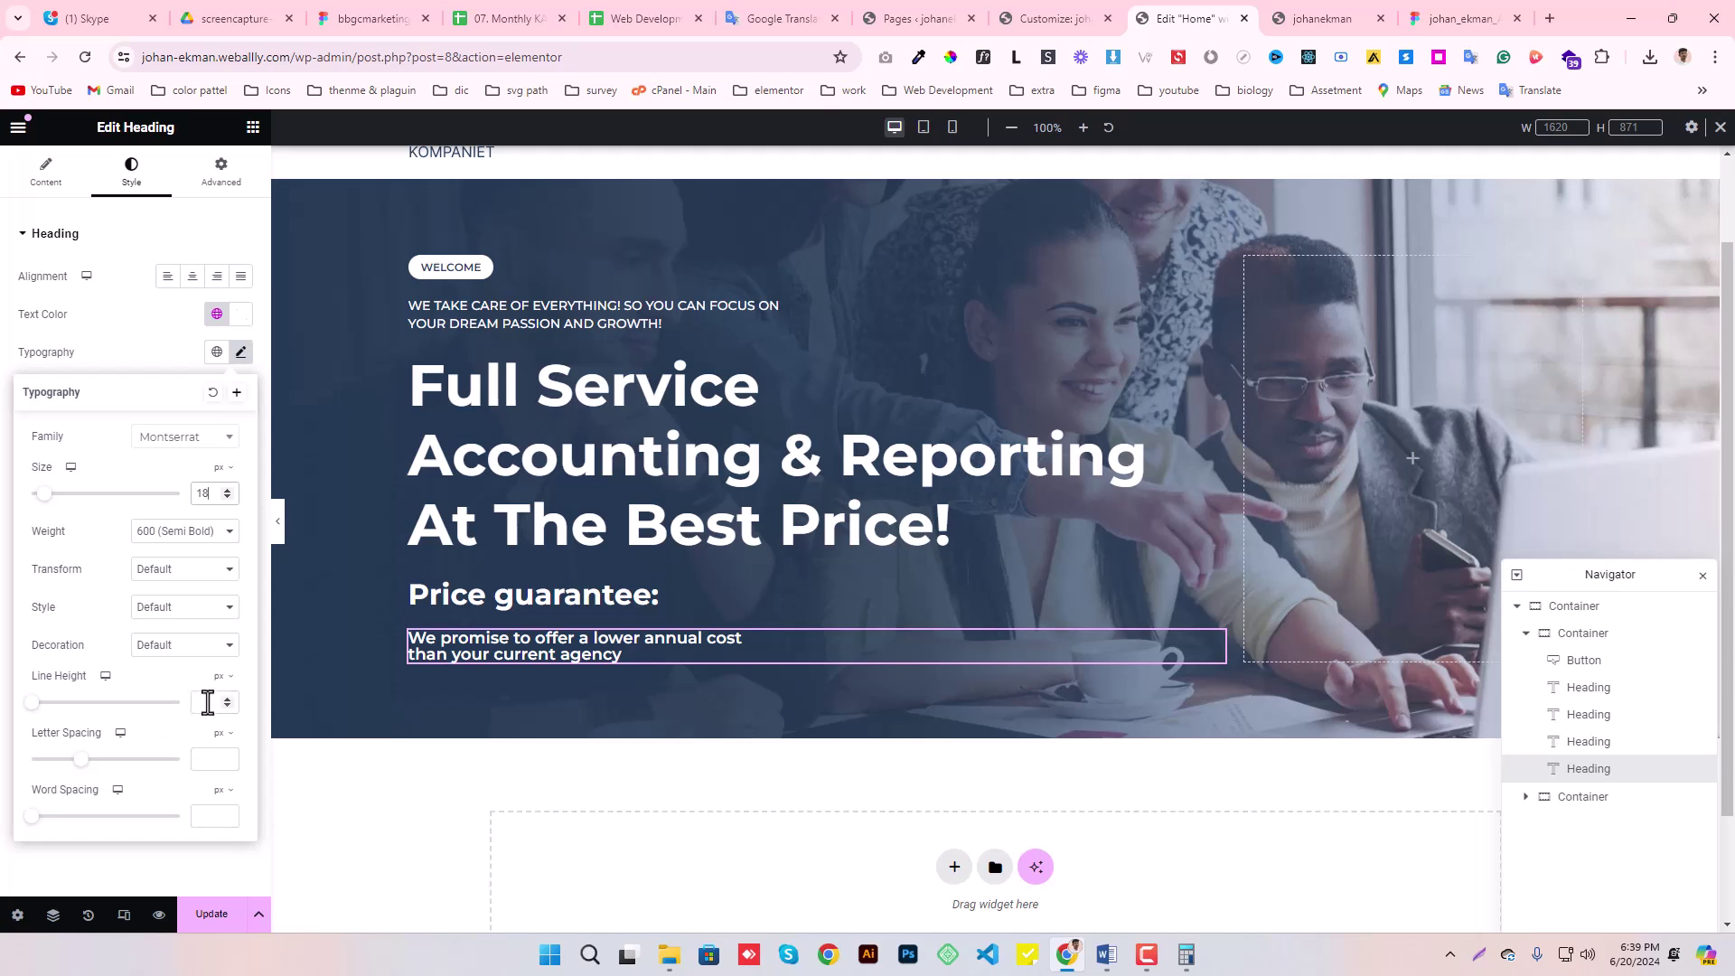
text(26)
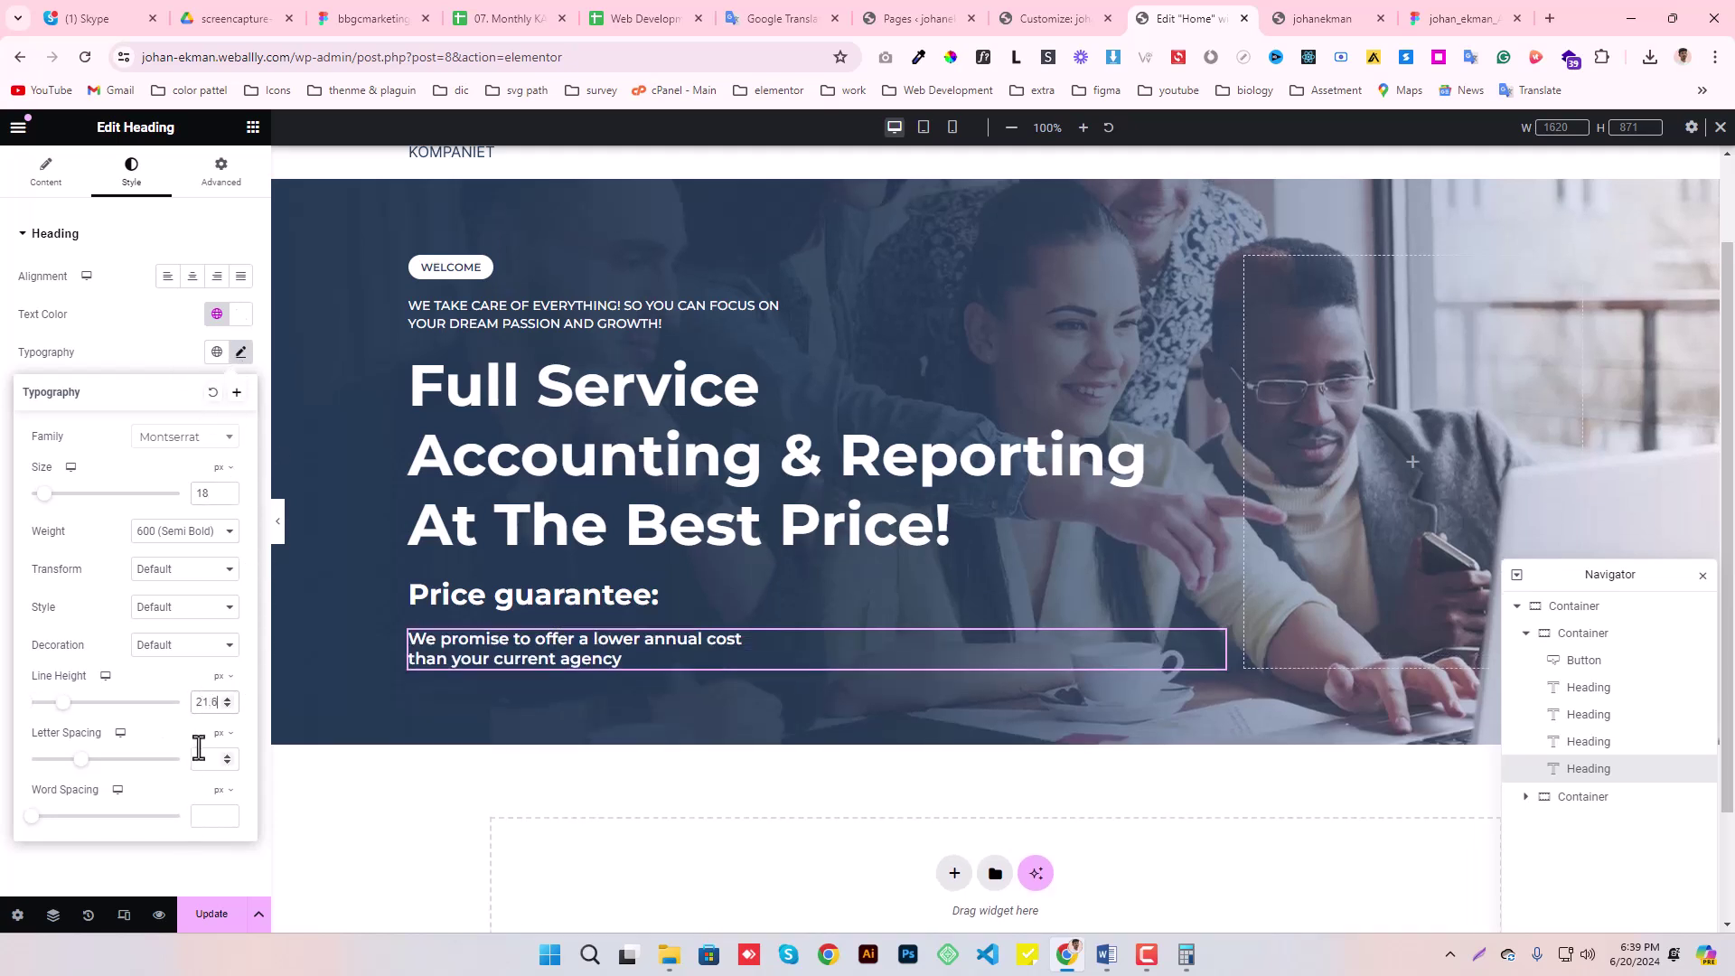
click(1446, 18)
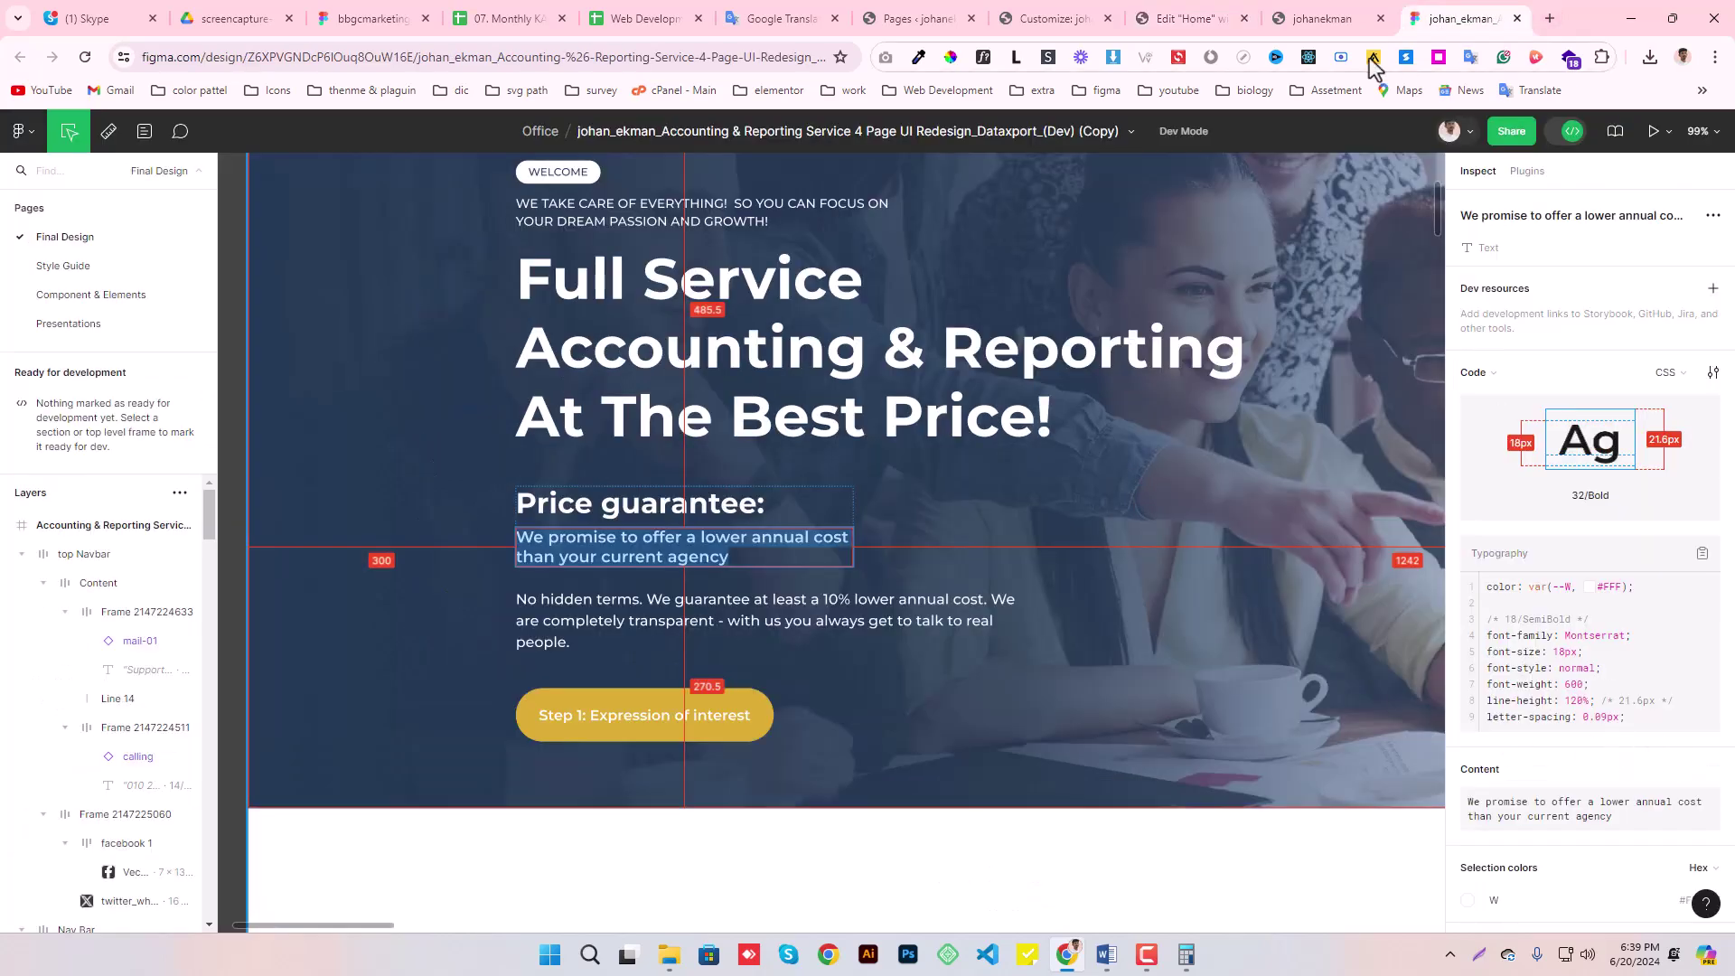
click(1173, 18)
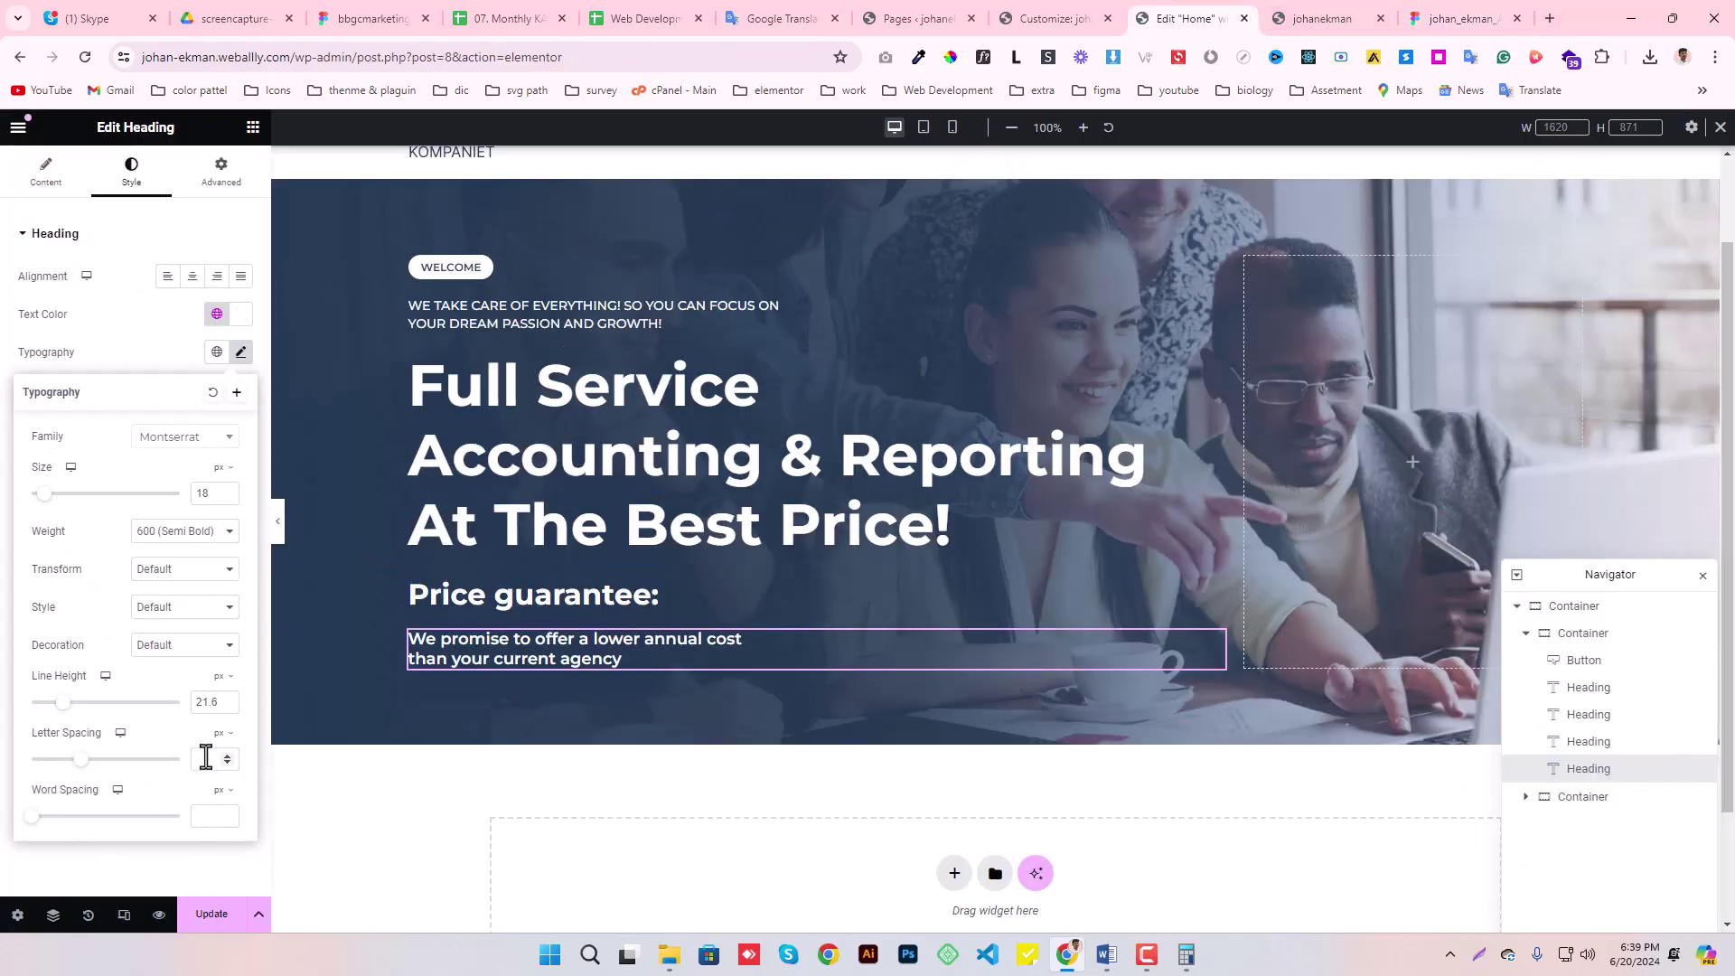
text(9)
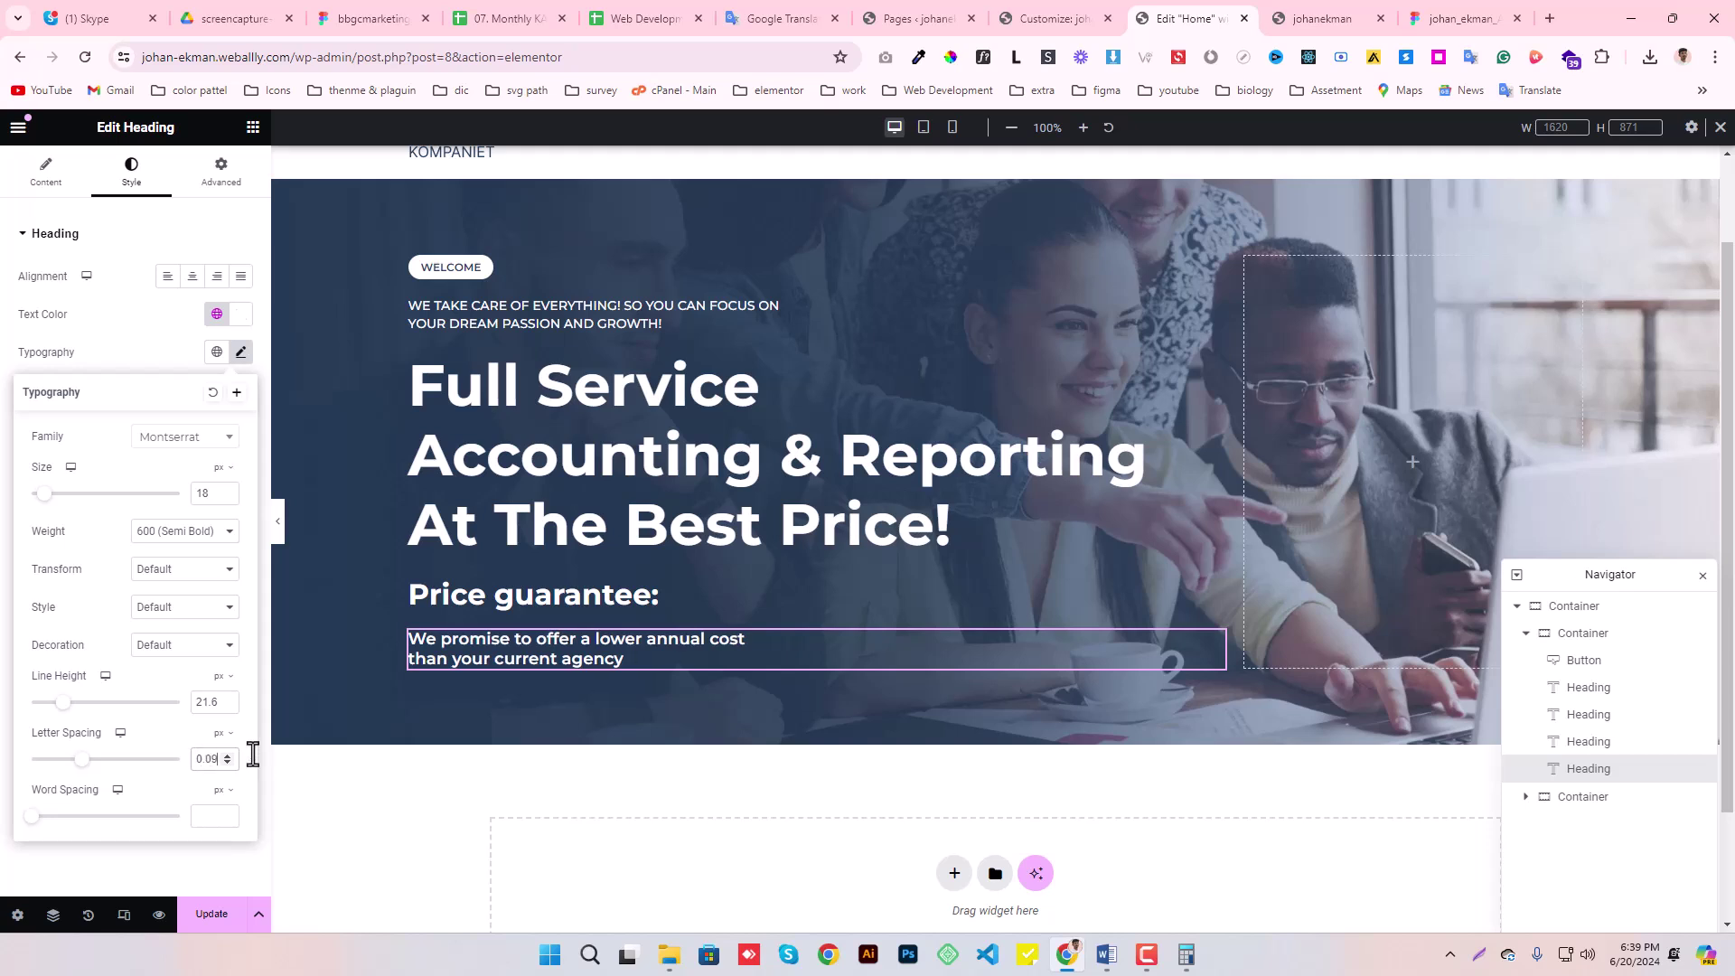
click(240, 354)
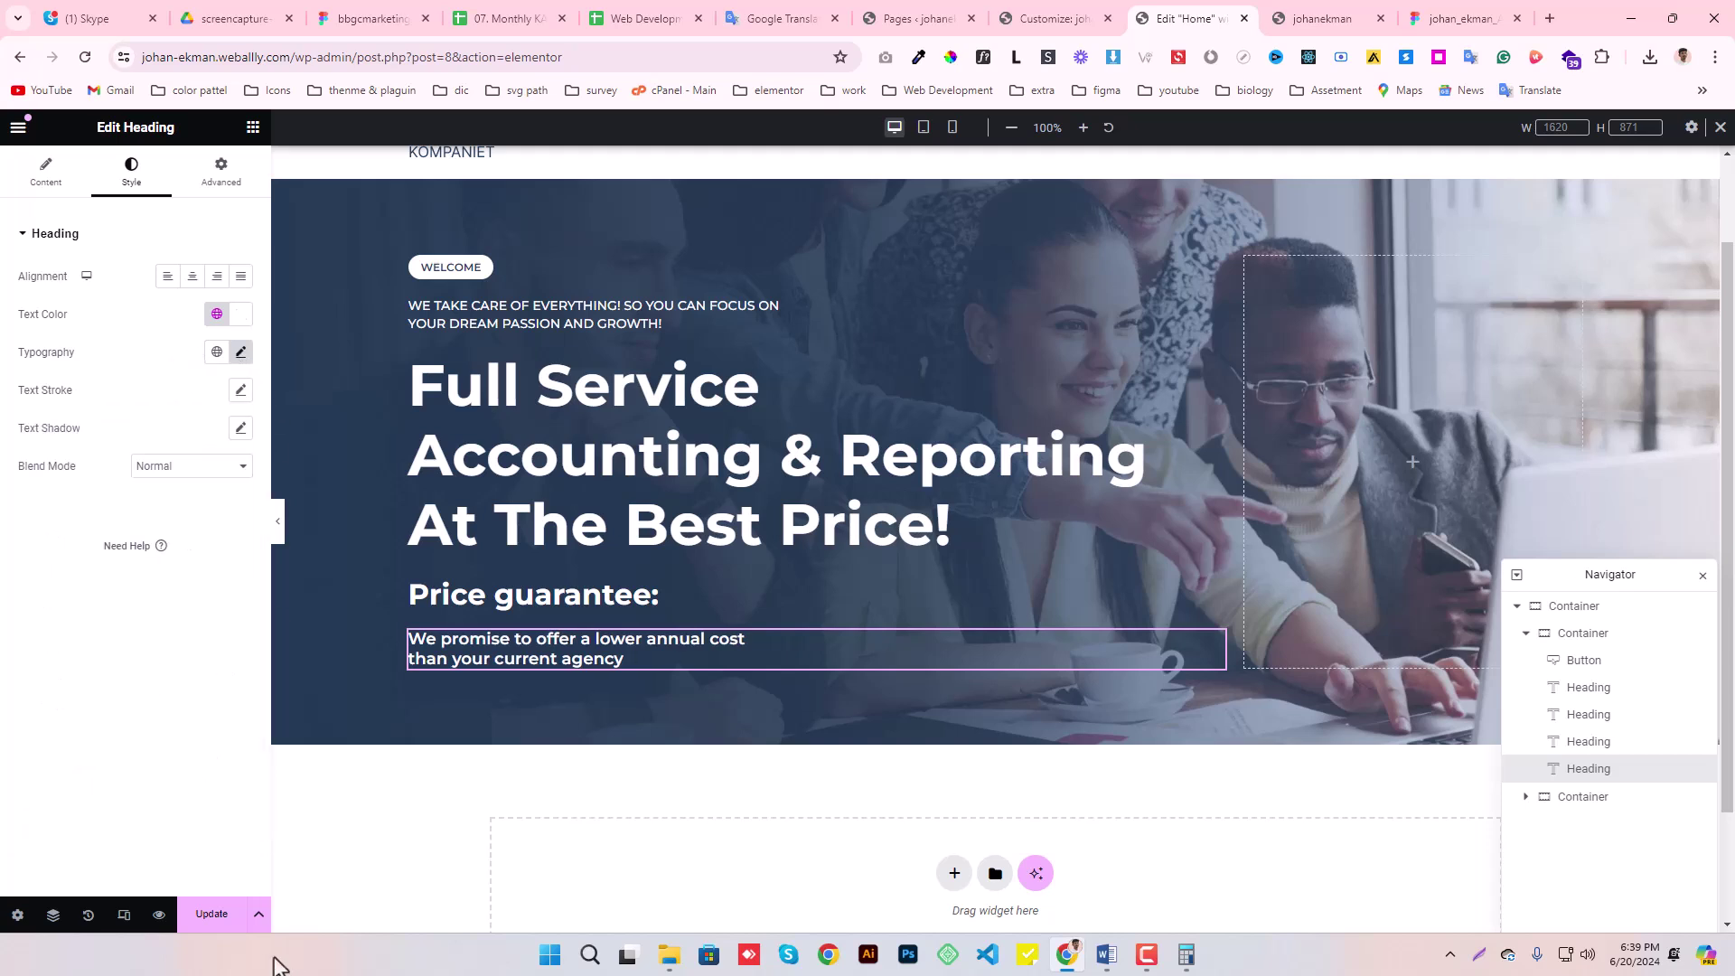
click(211, 914)
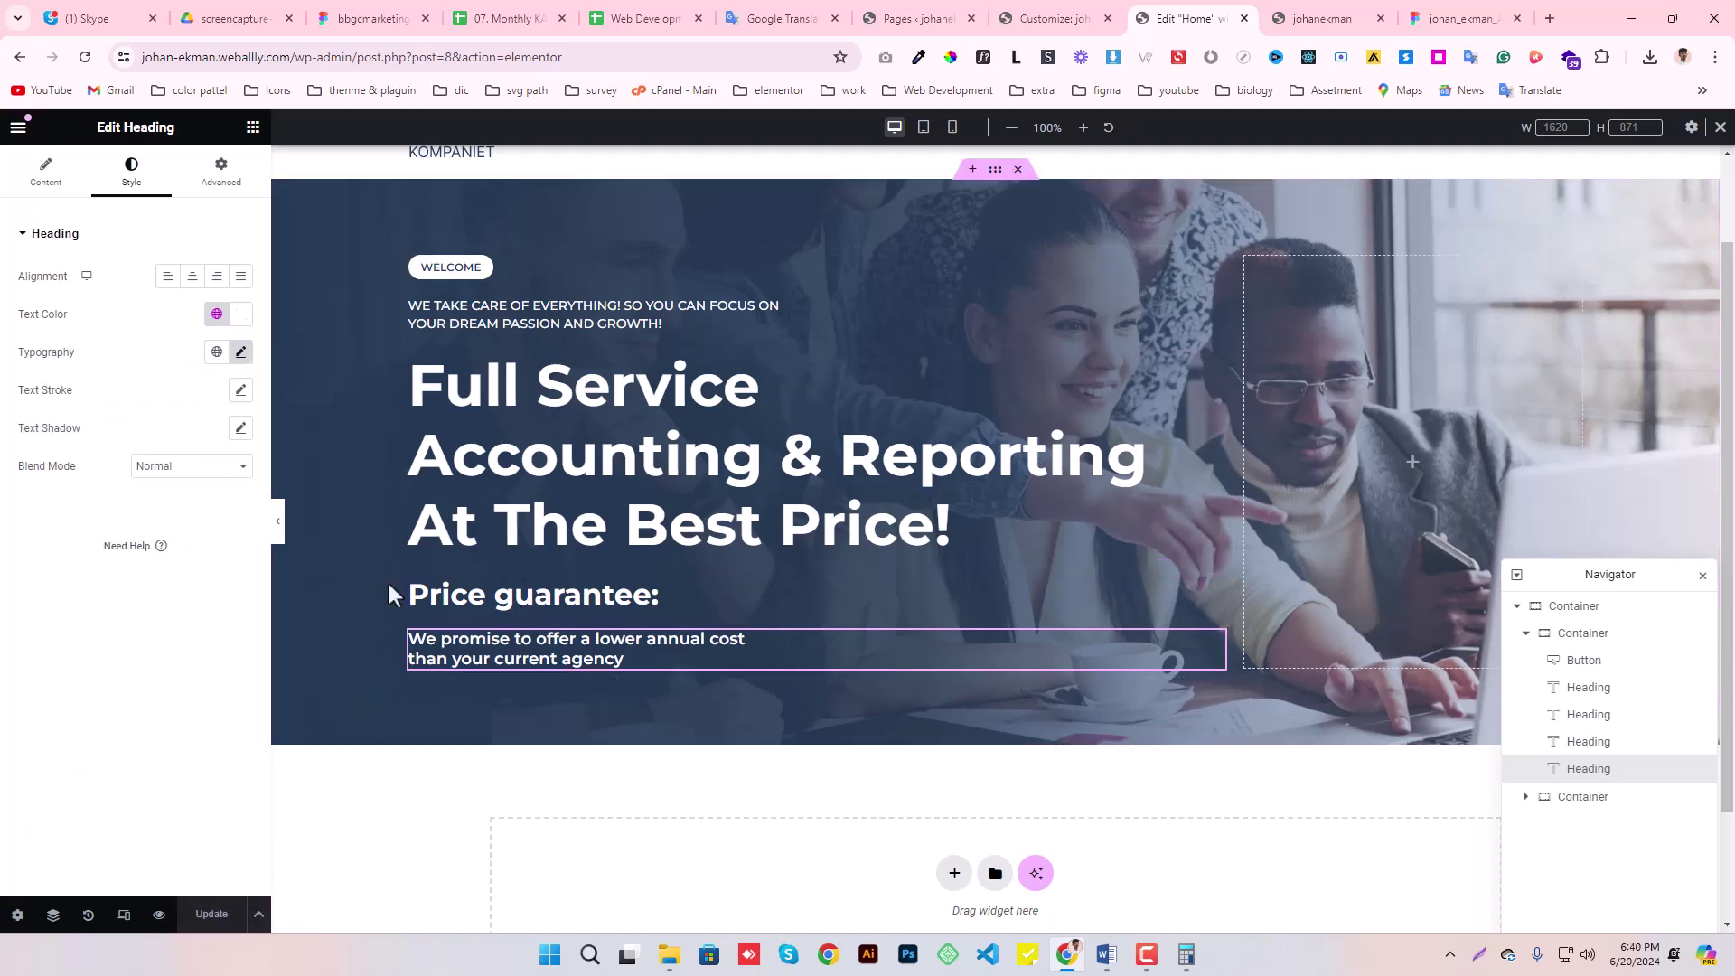
click(253, 127)
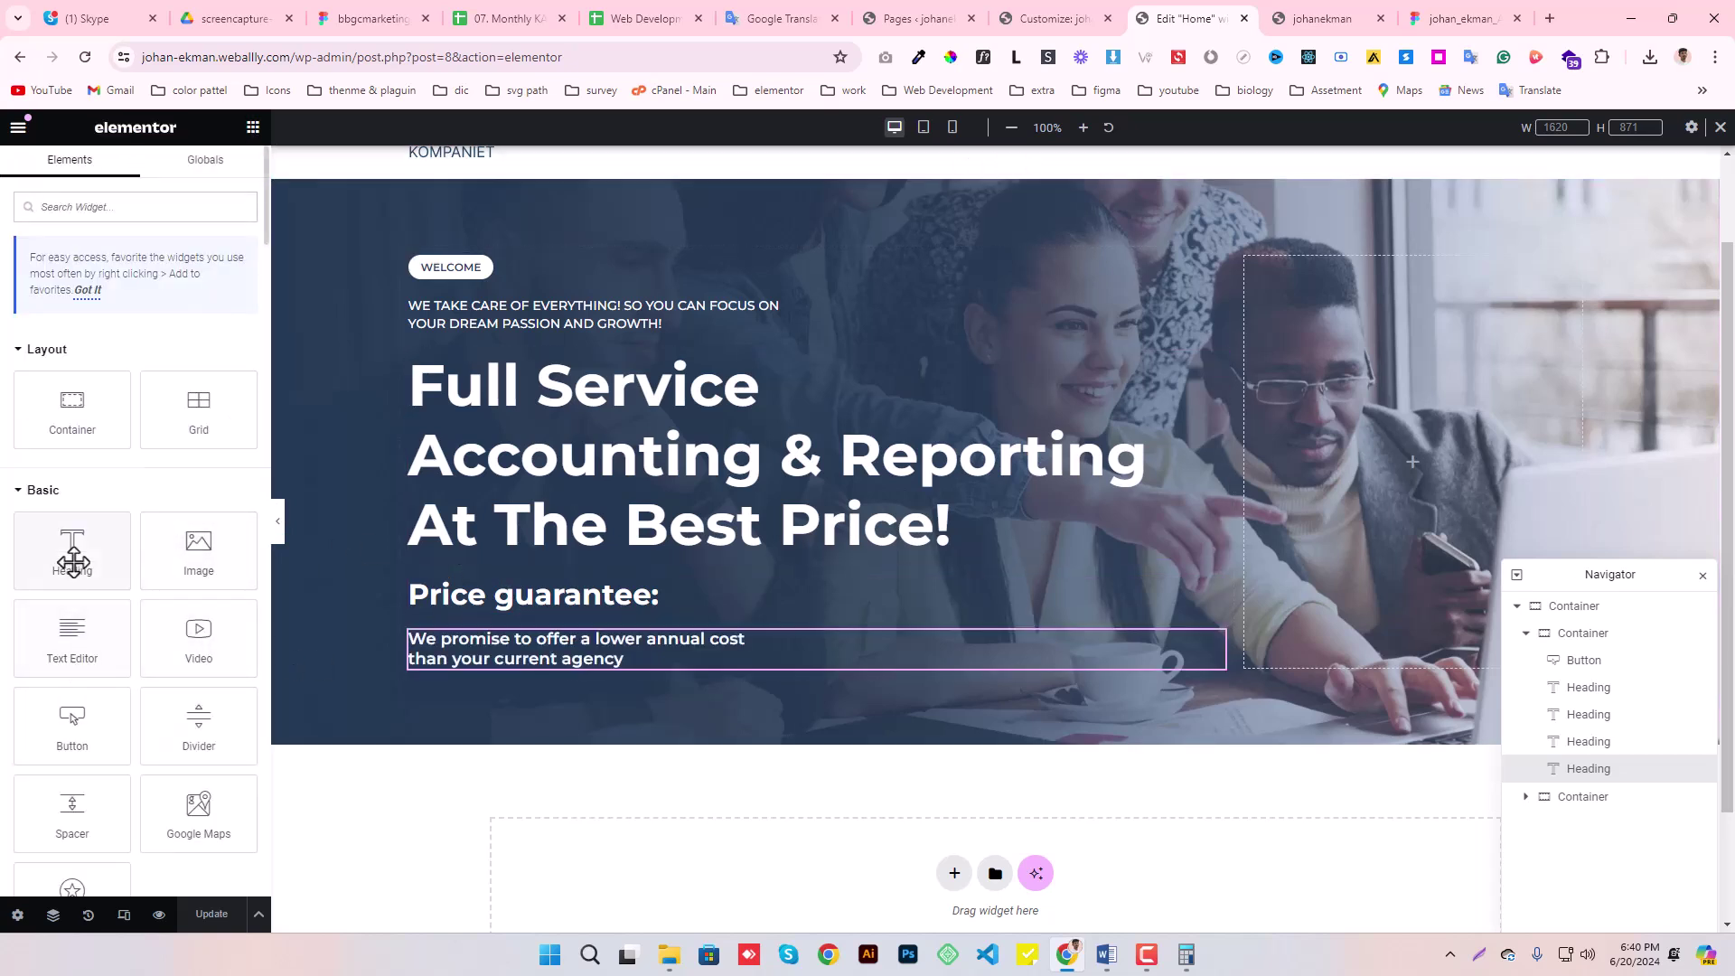
right_click(465, 598)
click(522, 600)
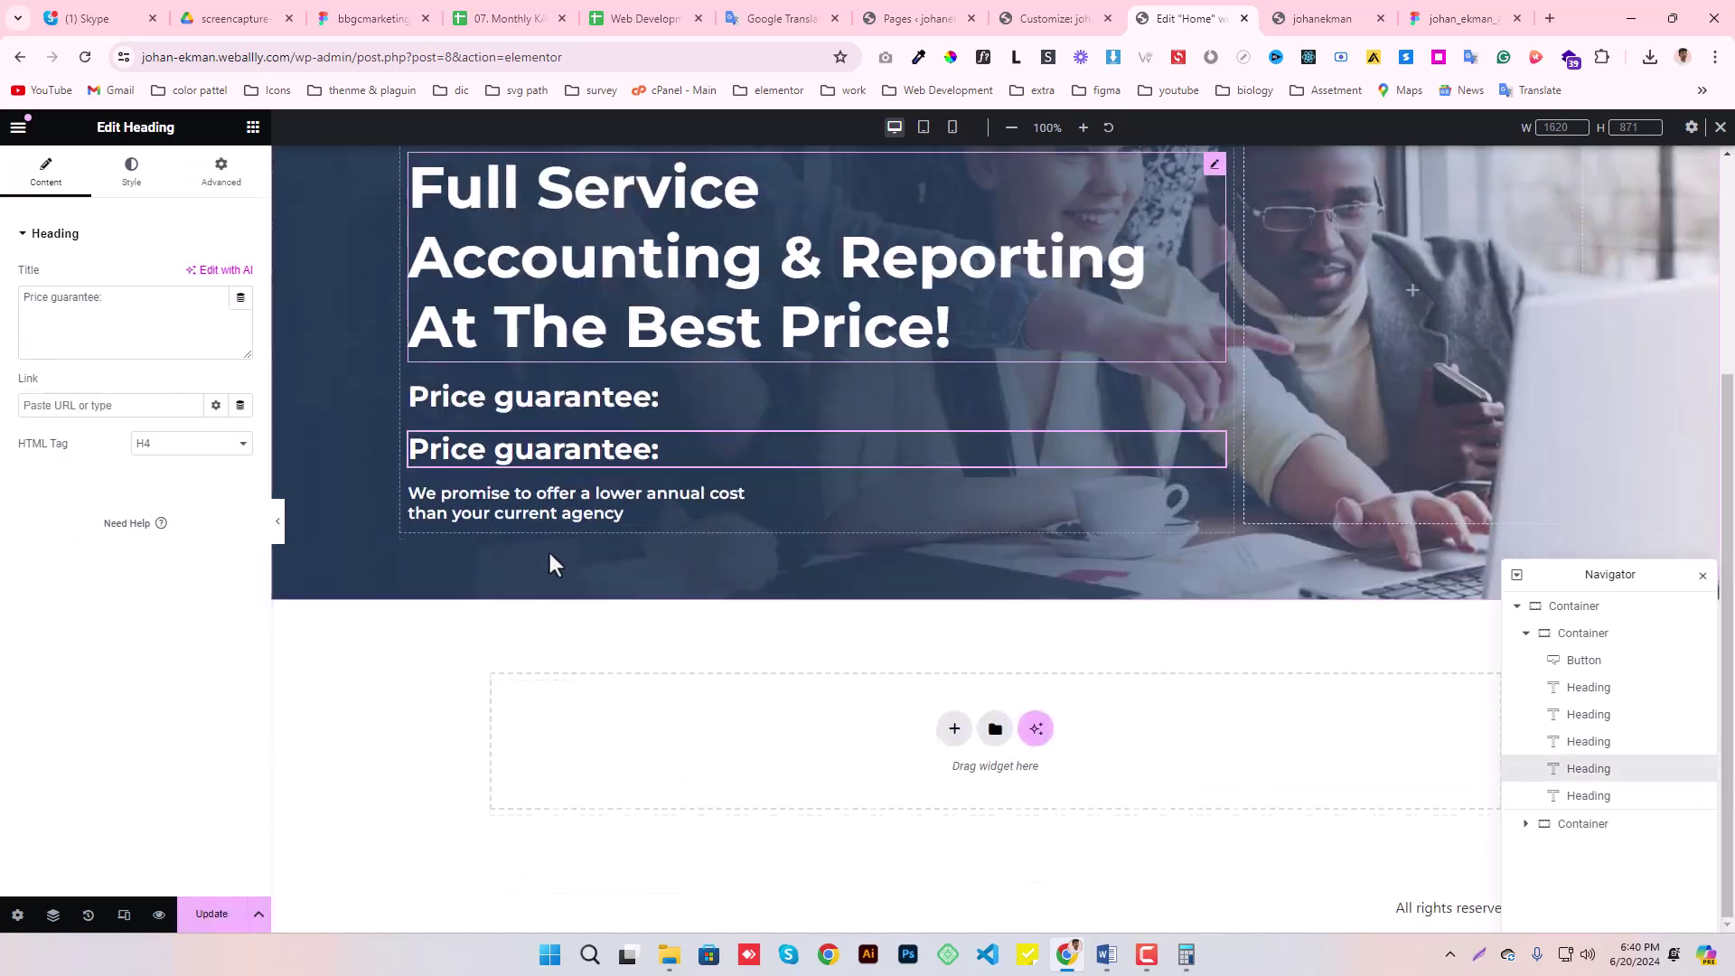
right_click(566, 448)
click(621, 816)
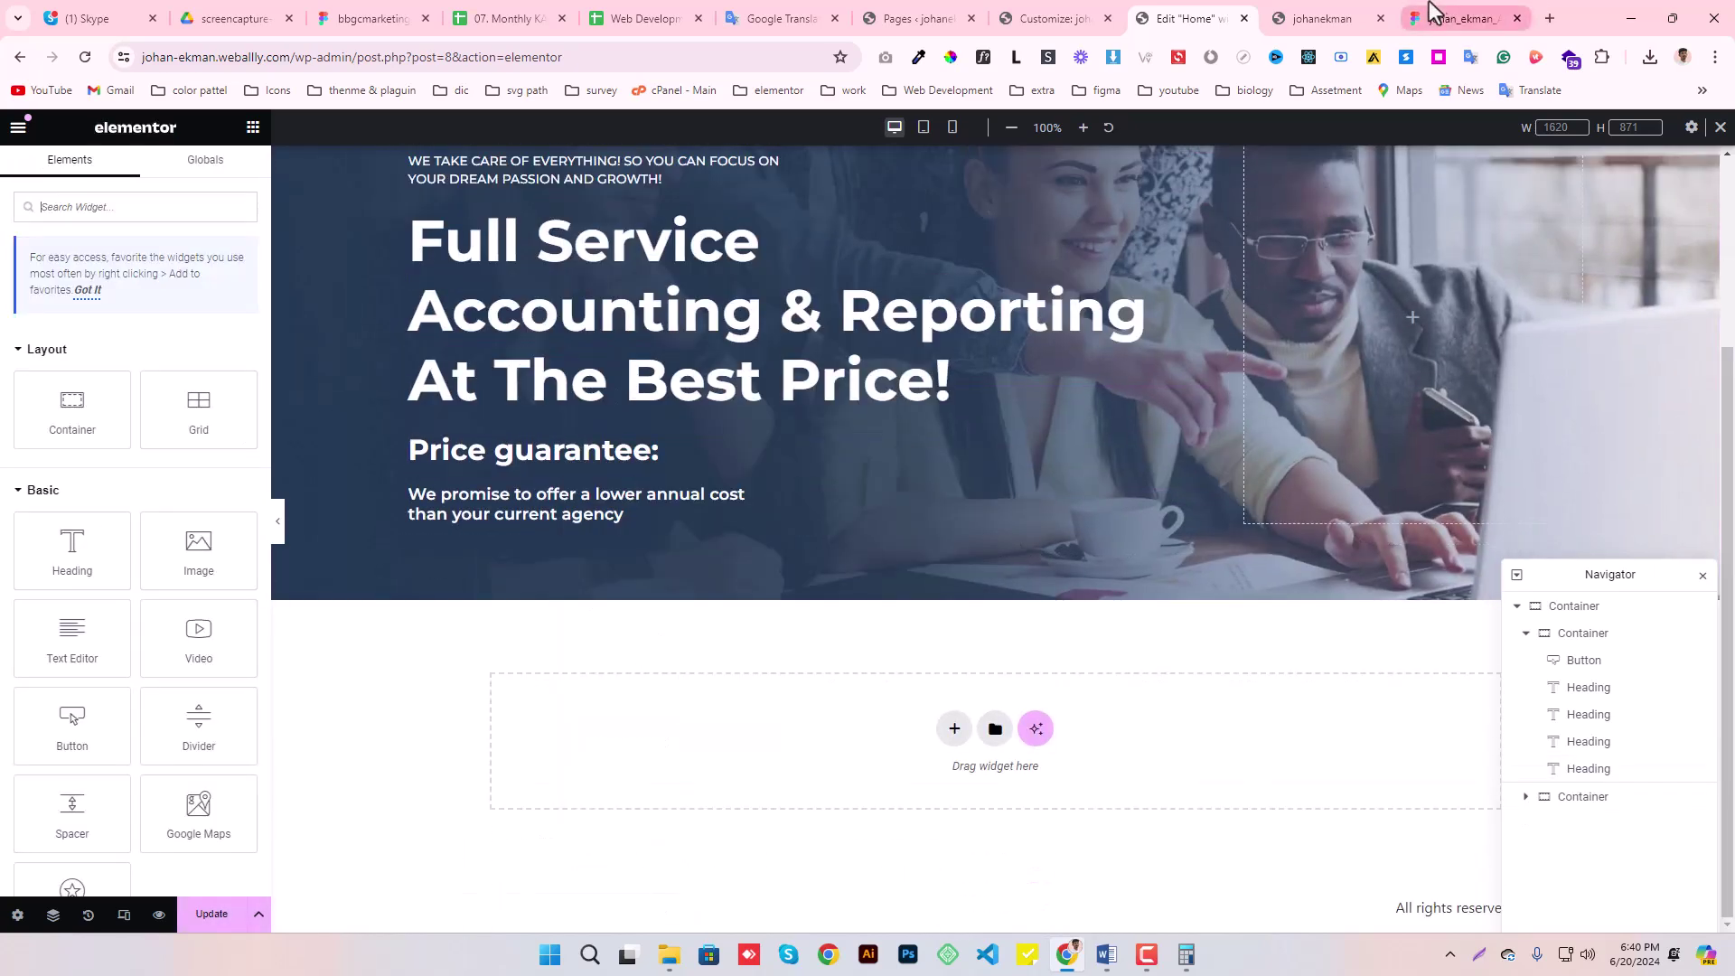
click(1438, 18)
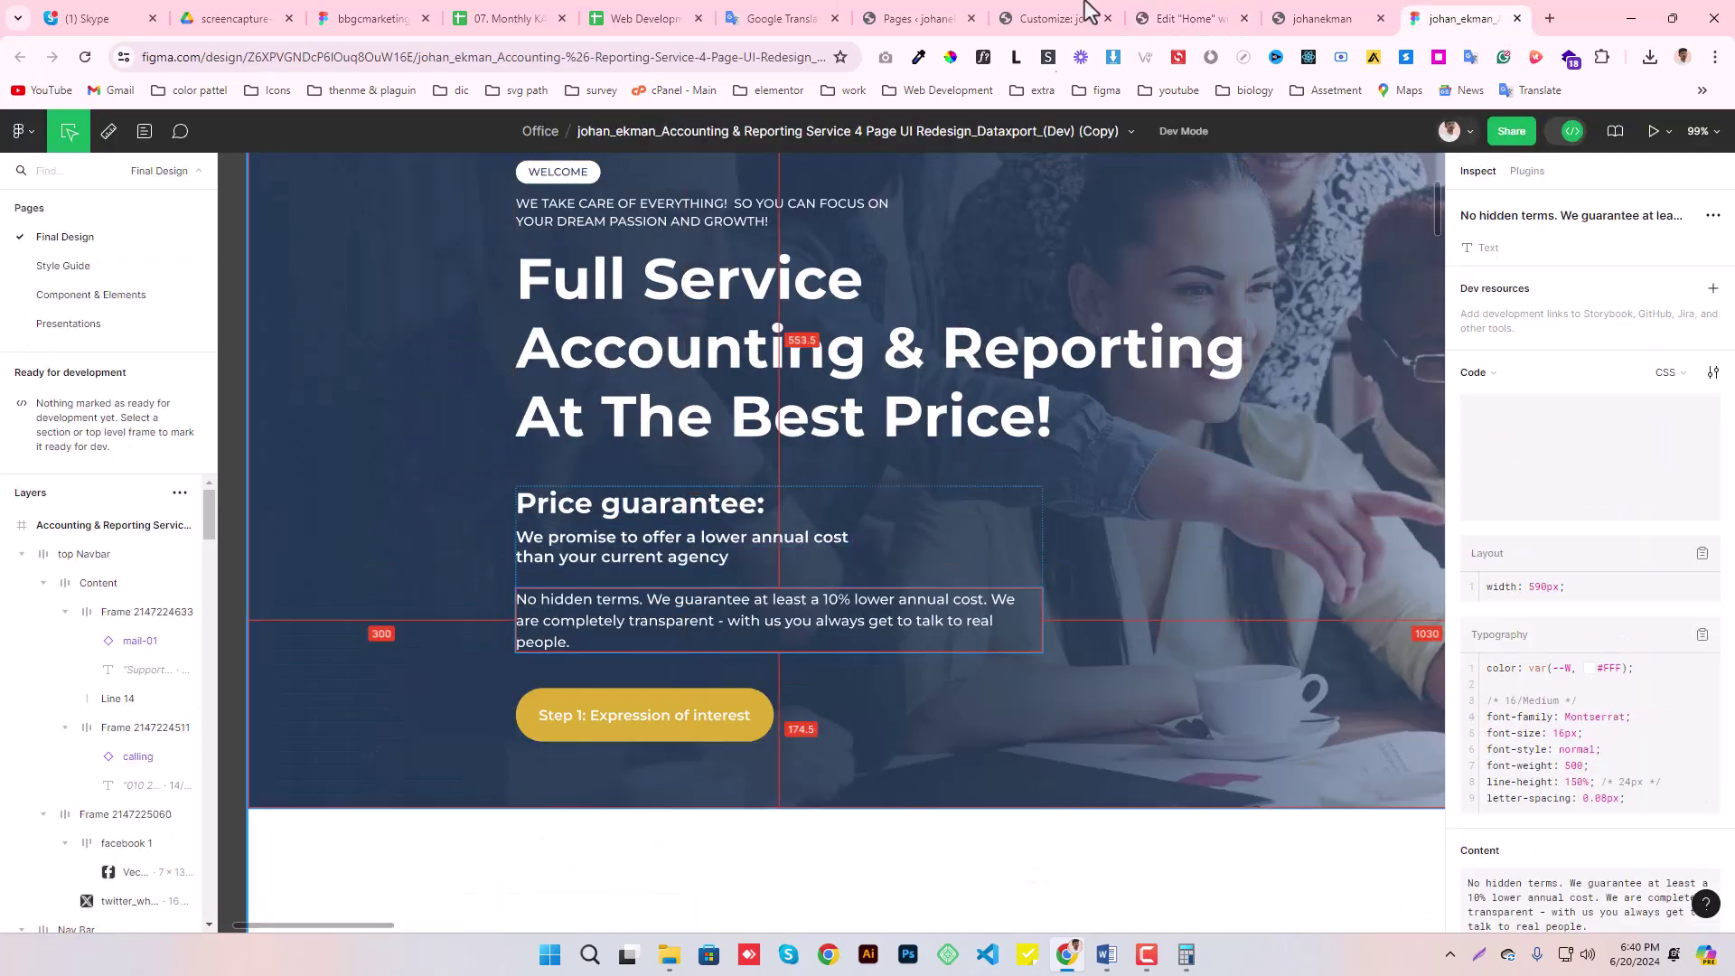
click(1189, 18)
drag(56, 655, 541, 517)
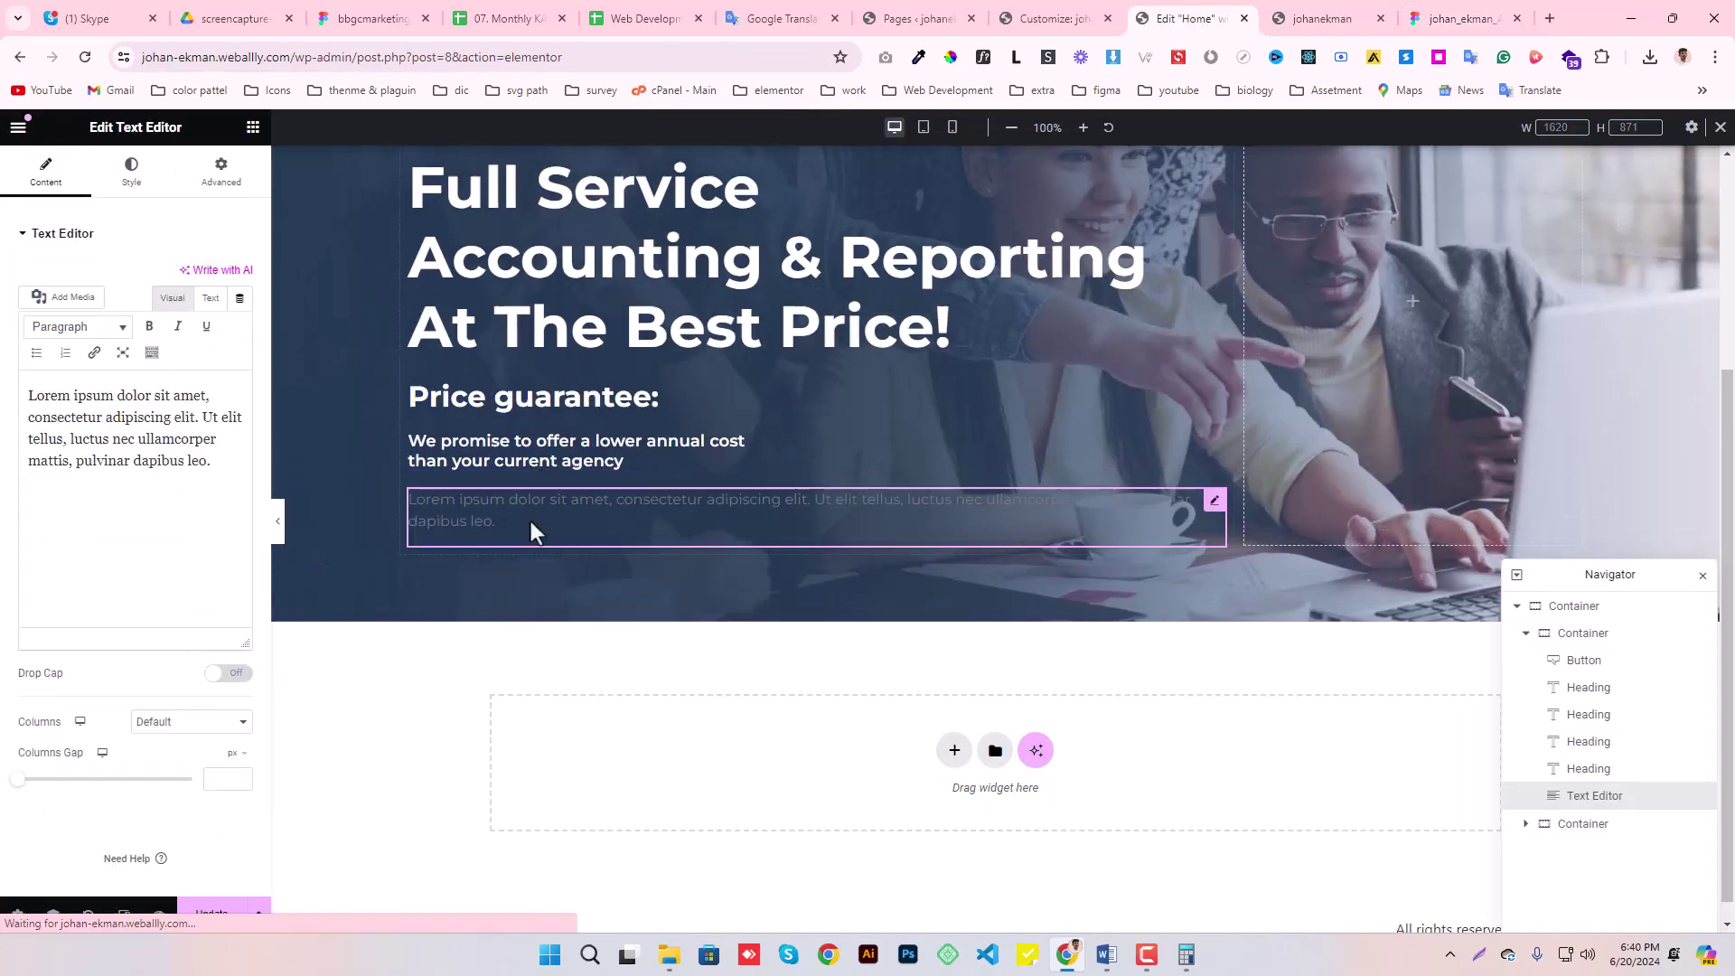
right_click(844, 519)
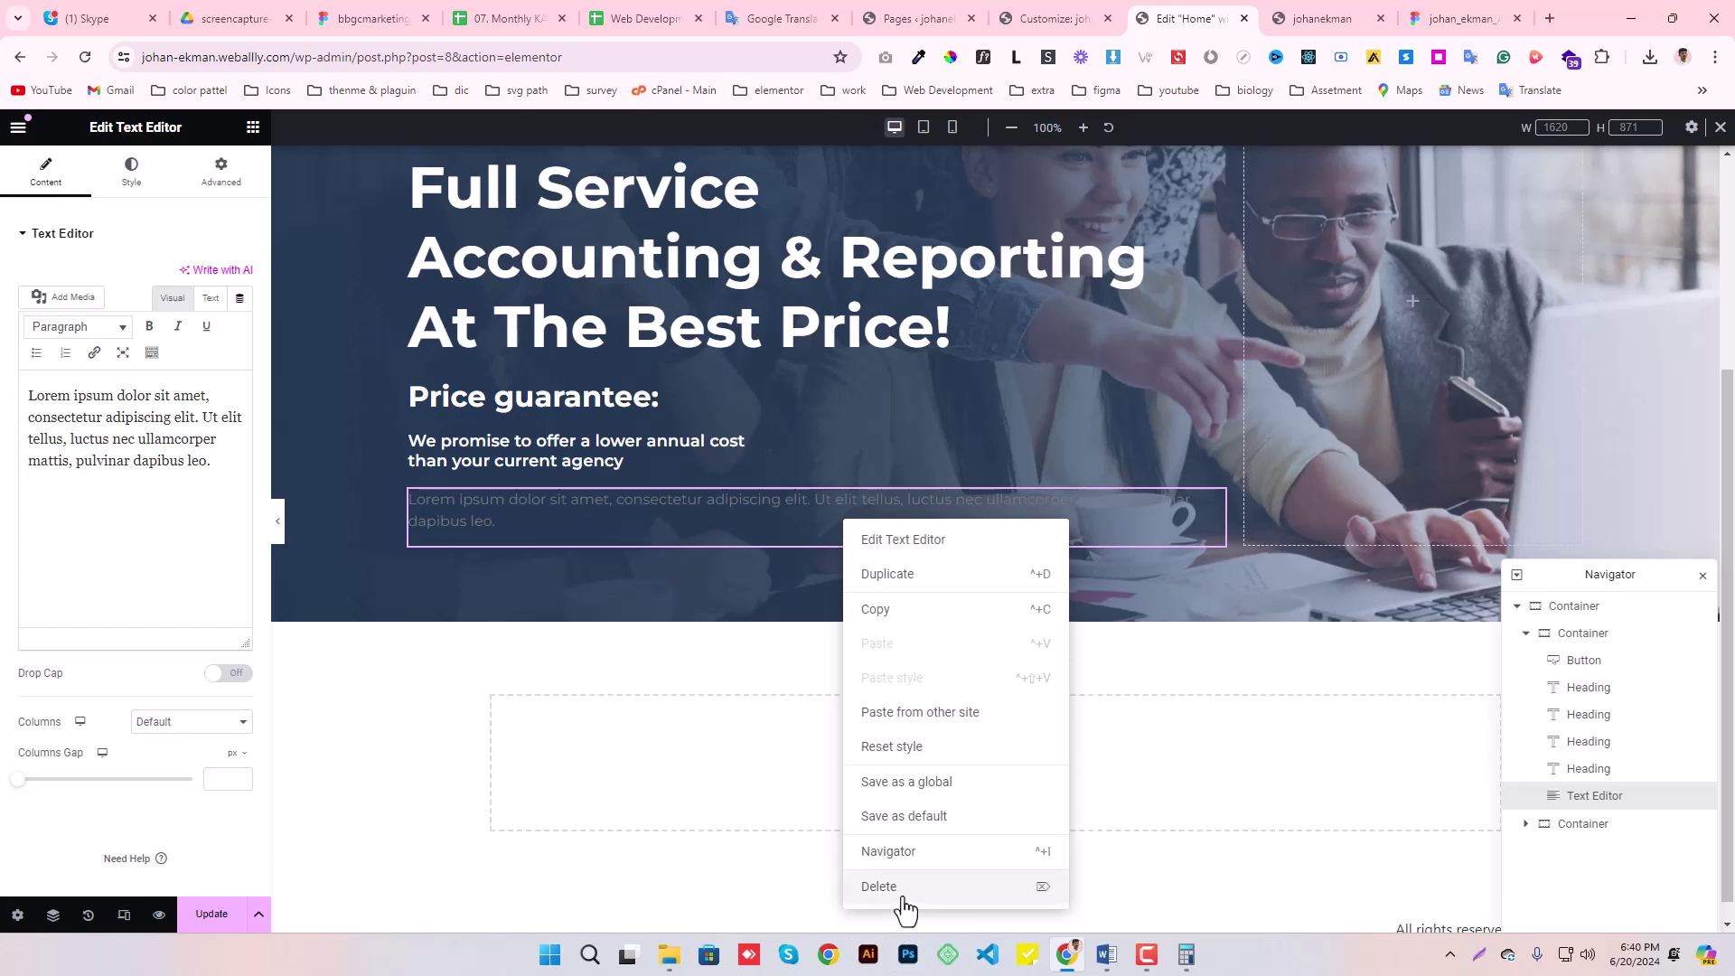
click(1012, 889)
- Insert a nested container below the promise heading, set its width to 69%, and compare it with the paragraph width in Figma
drag(66, 400, 584, 511)
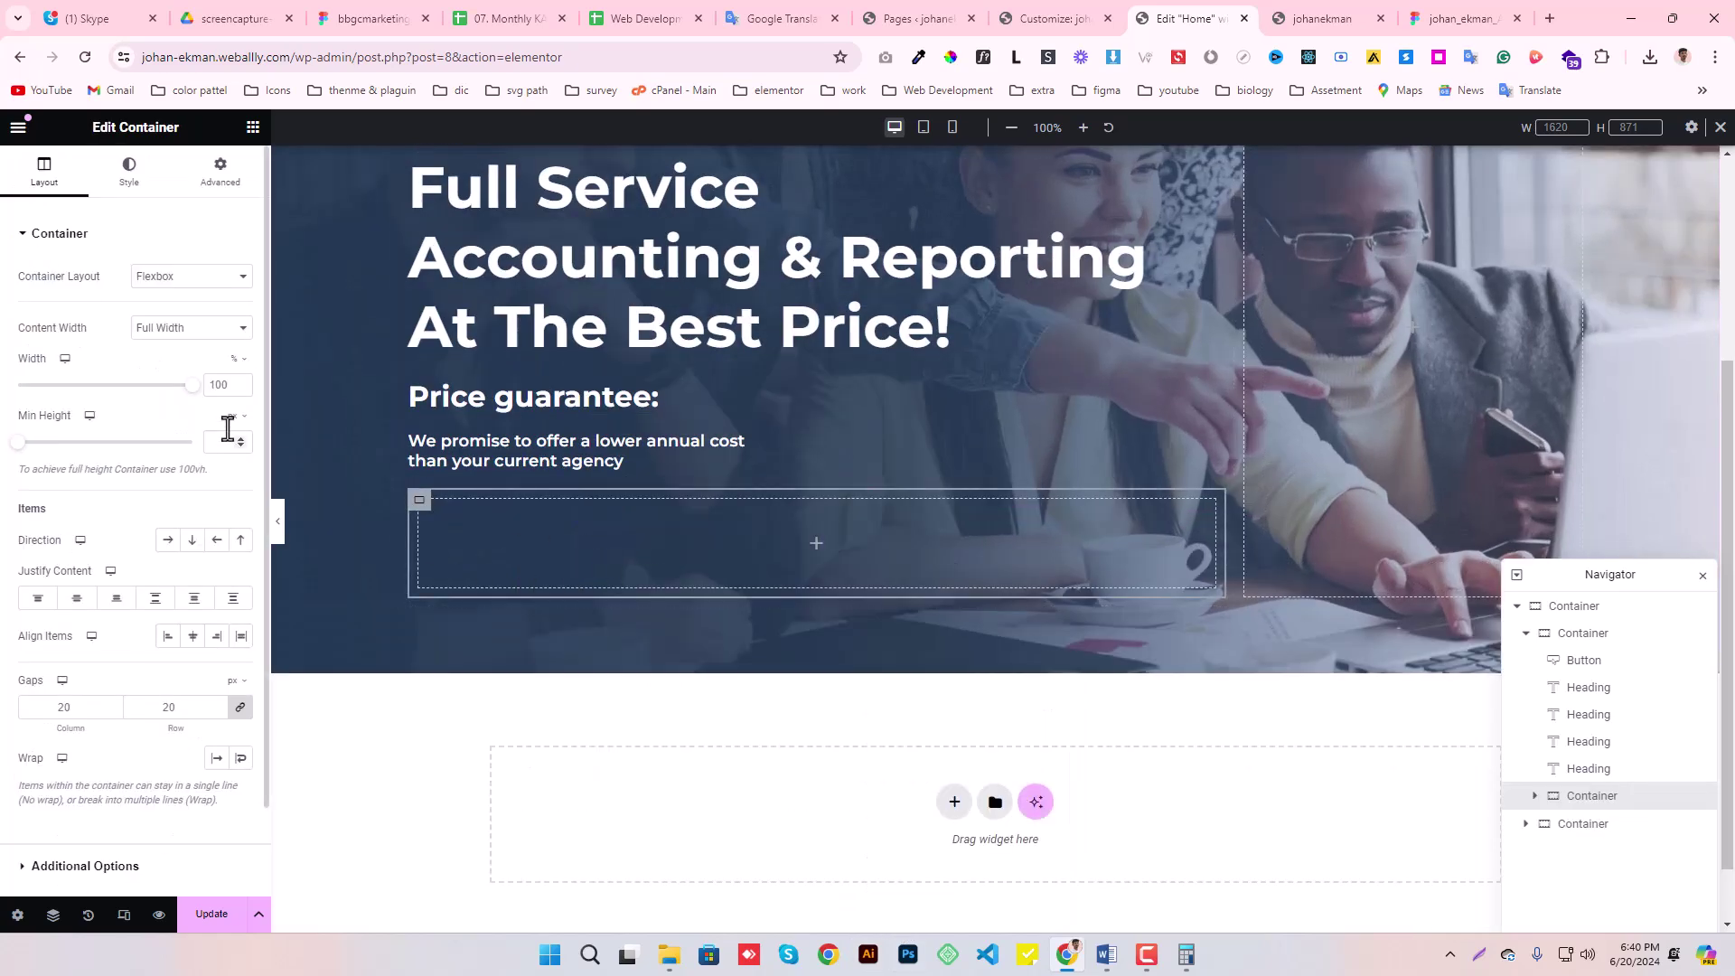
drag(188, 388, 132, 400)
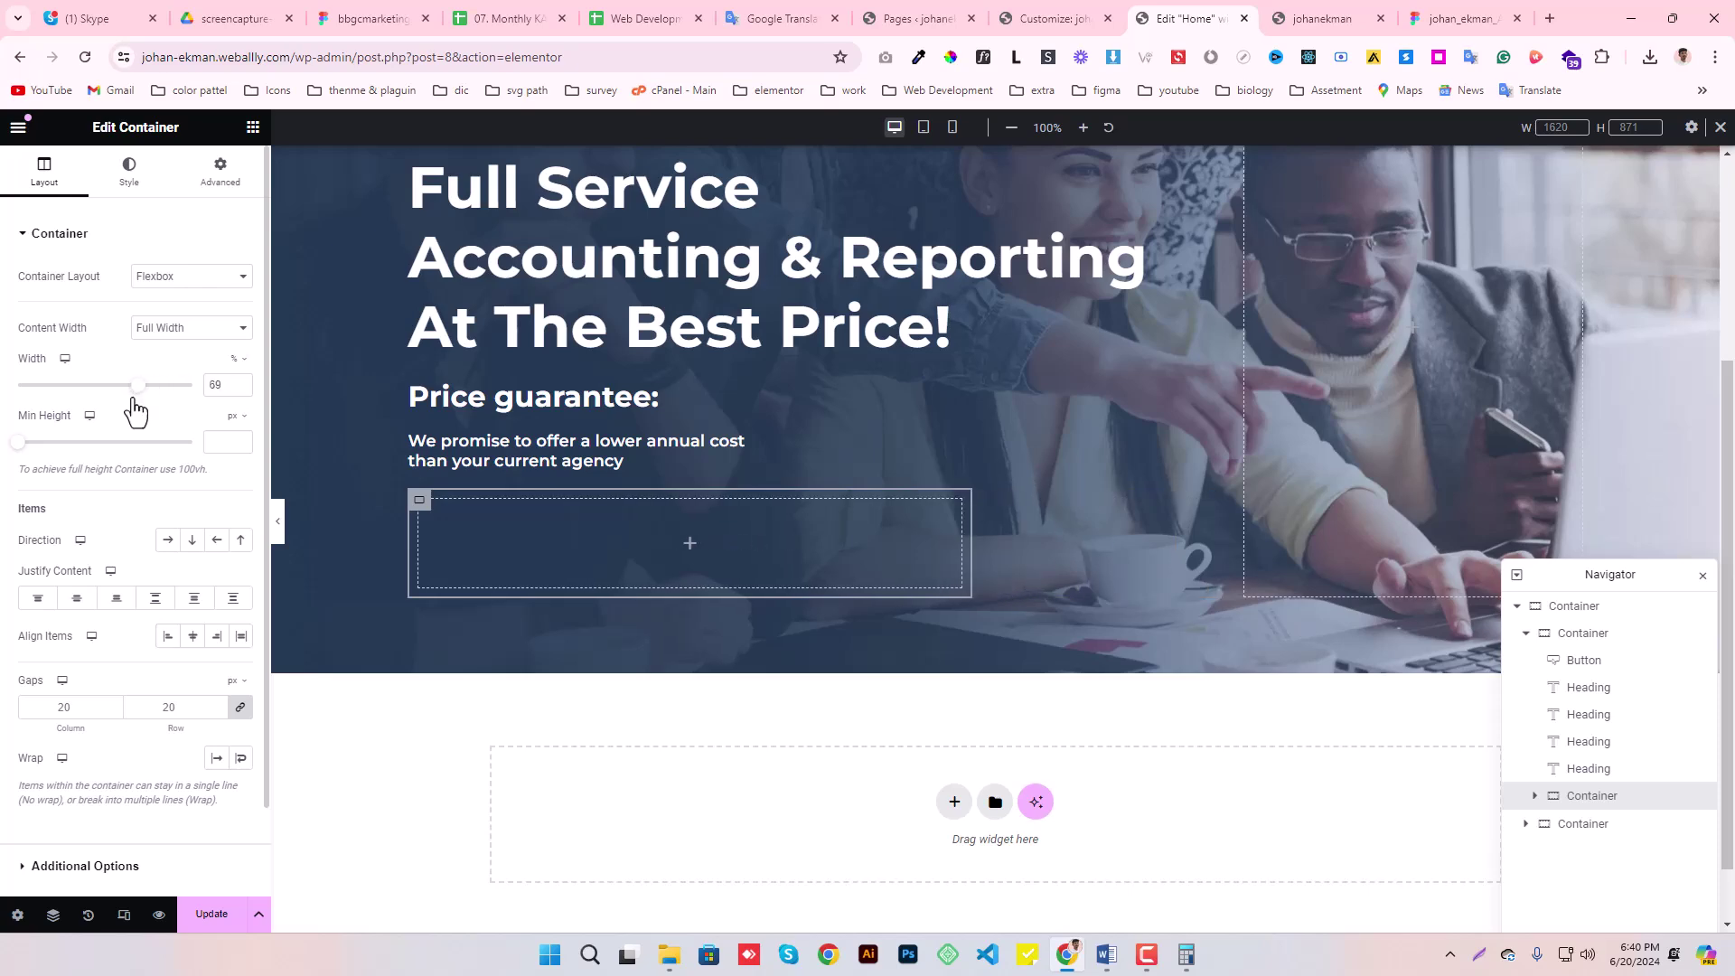
click(1477, 21)
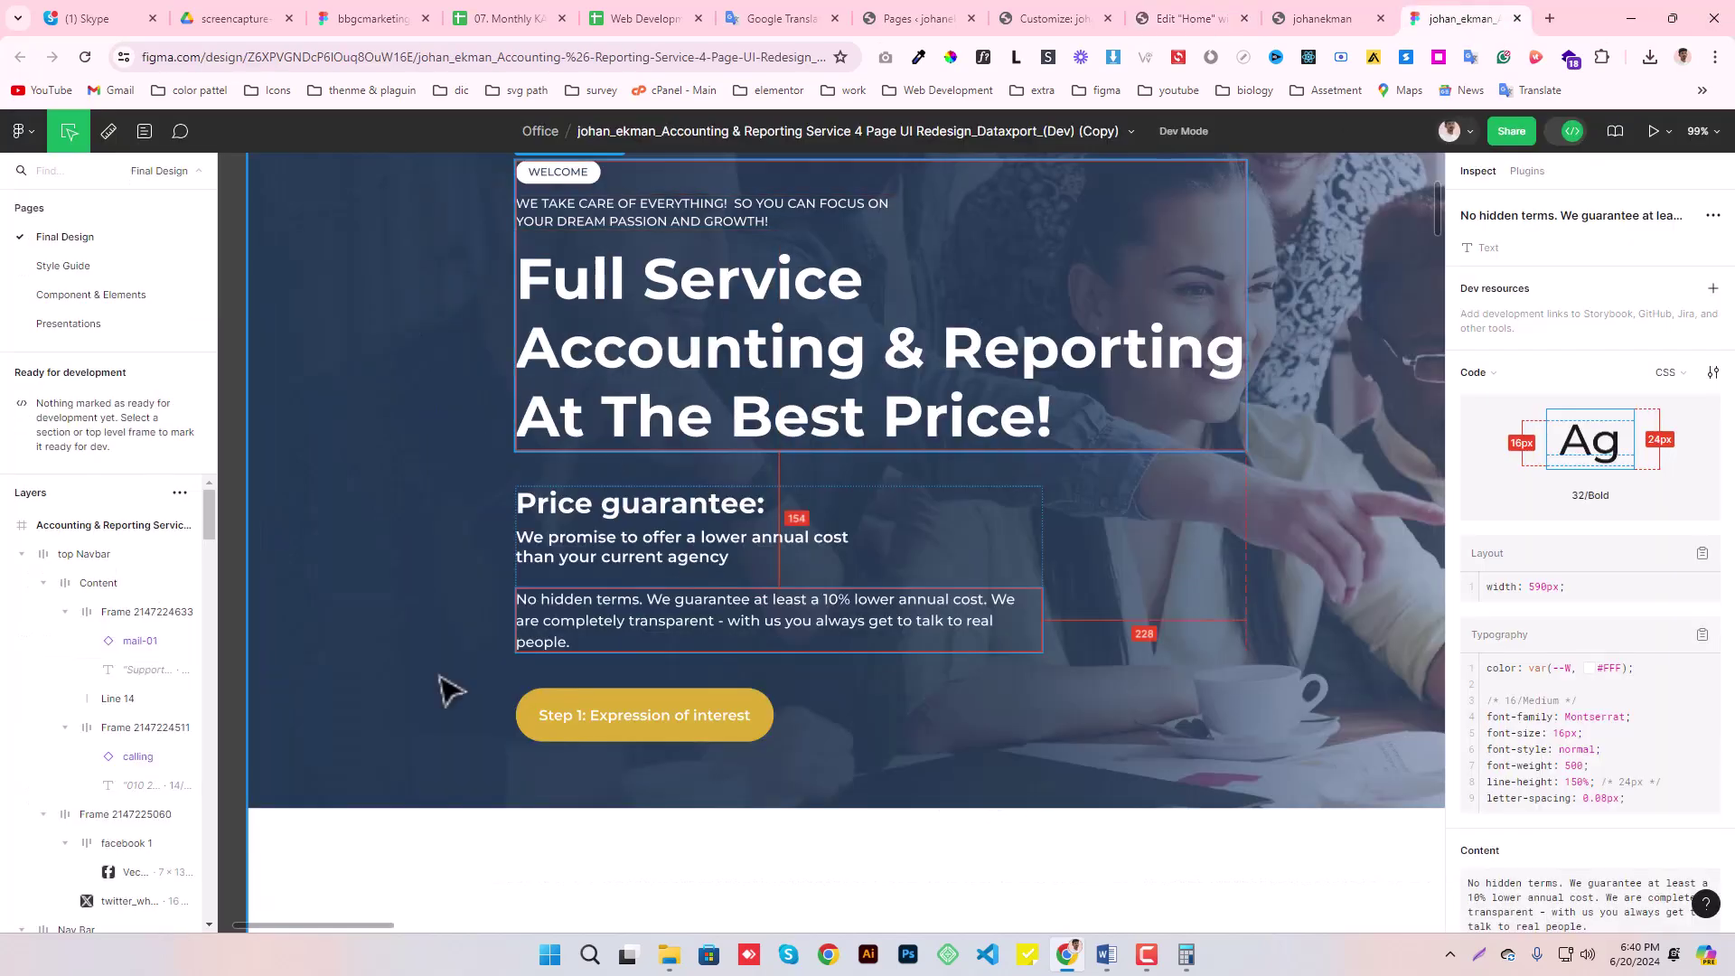
click(1202, 18)
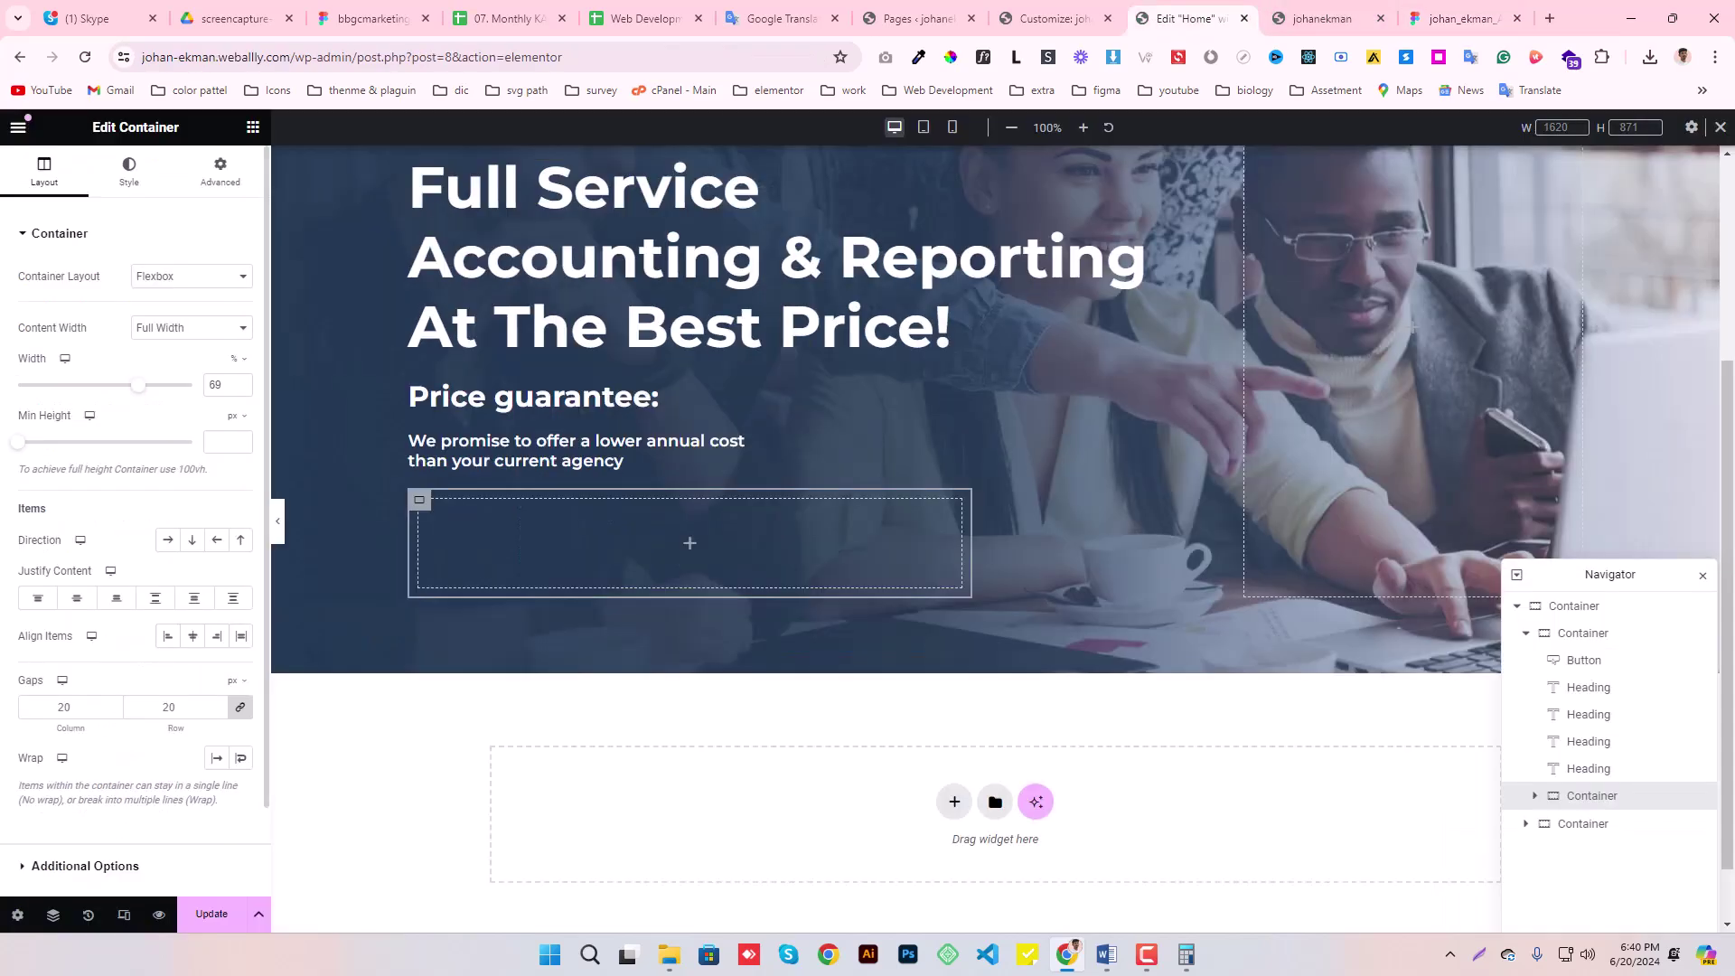
- Add a Text Editor widget inside the new nested container and remove the container's padding
click(253, 127)
drag(73, 633, 643, 547)
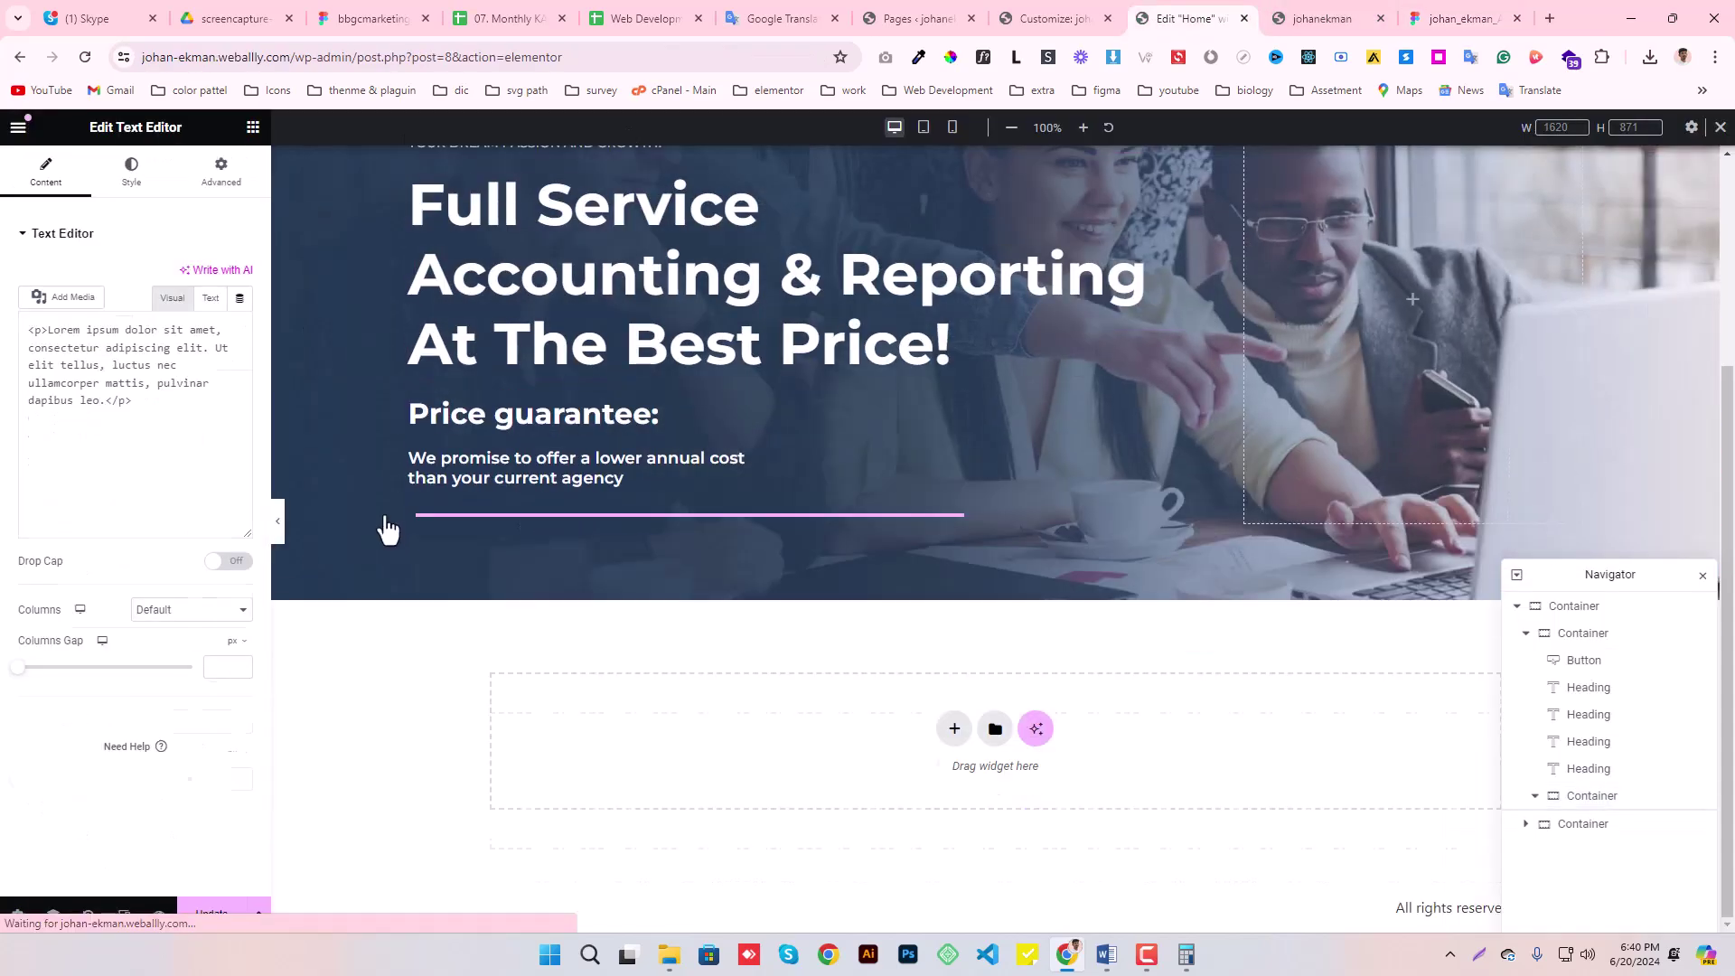
click(421, 502)
click(220, 172)
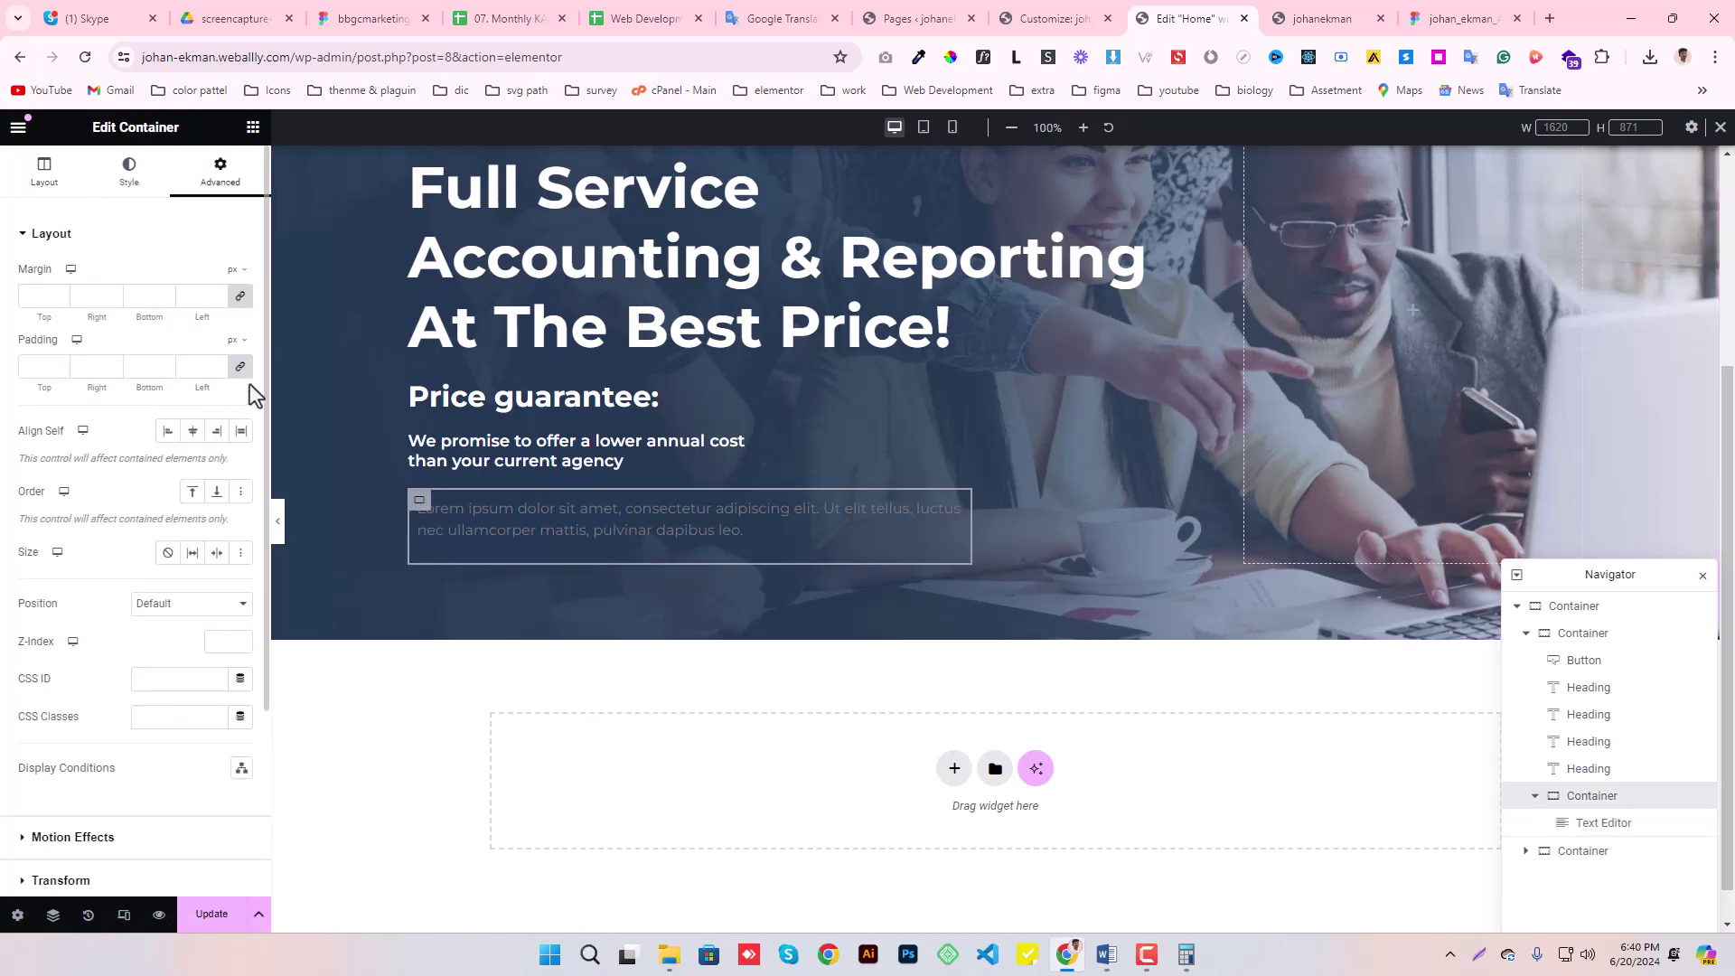
click(130, 172)
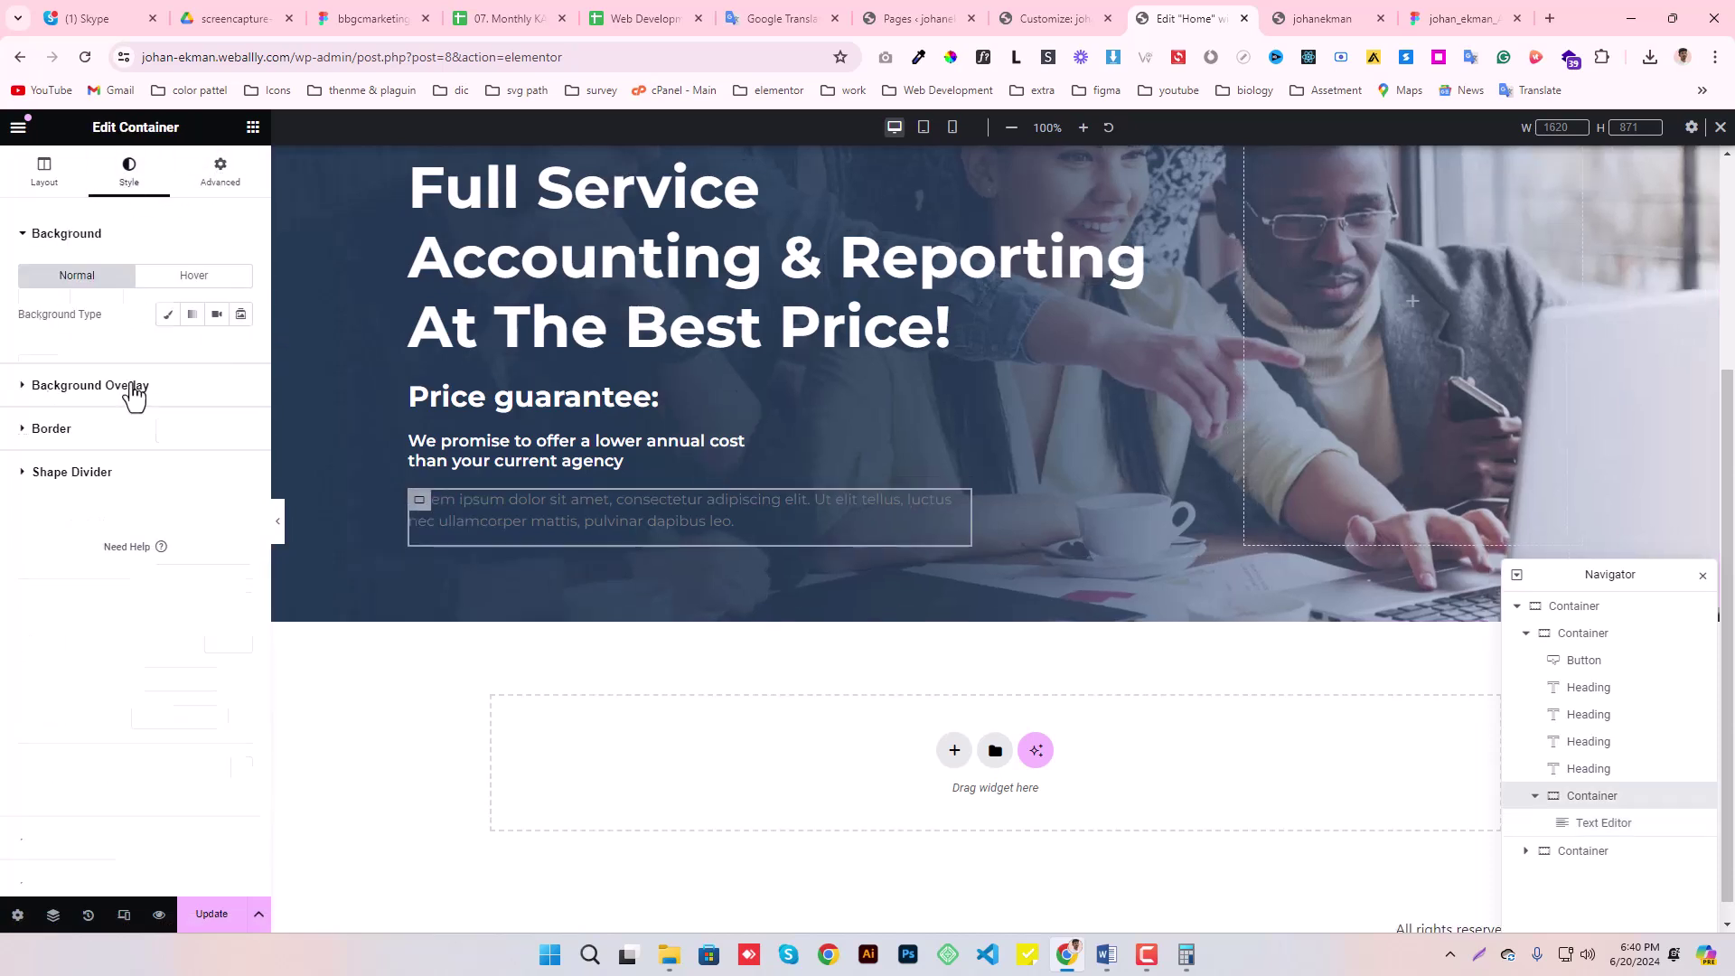
click(168, 314)
click(217, 352)
scroll(101, 587, down, 3)
click(100, 471)
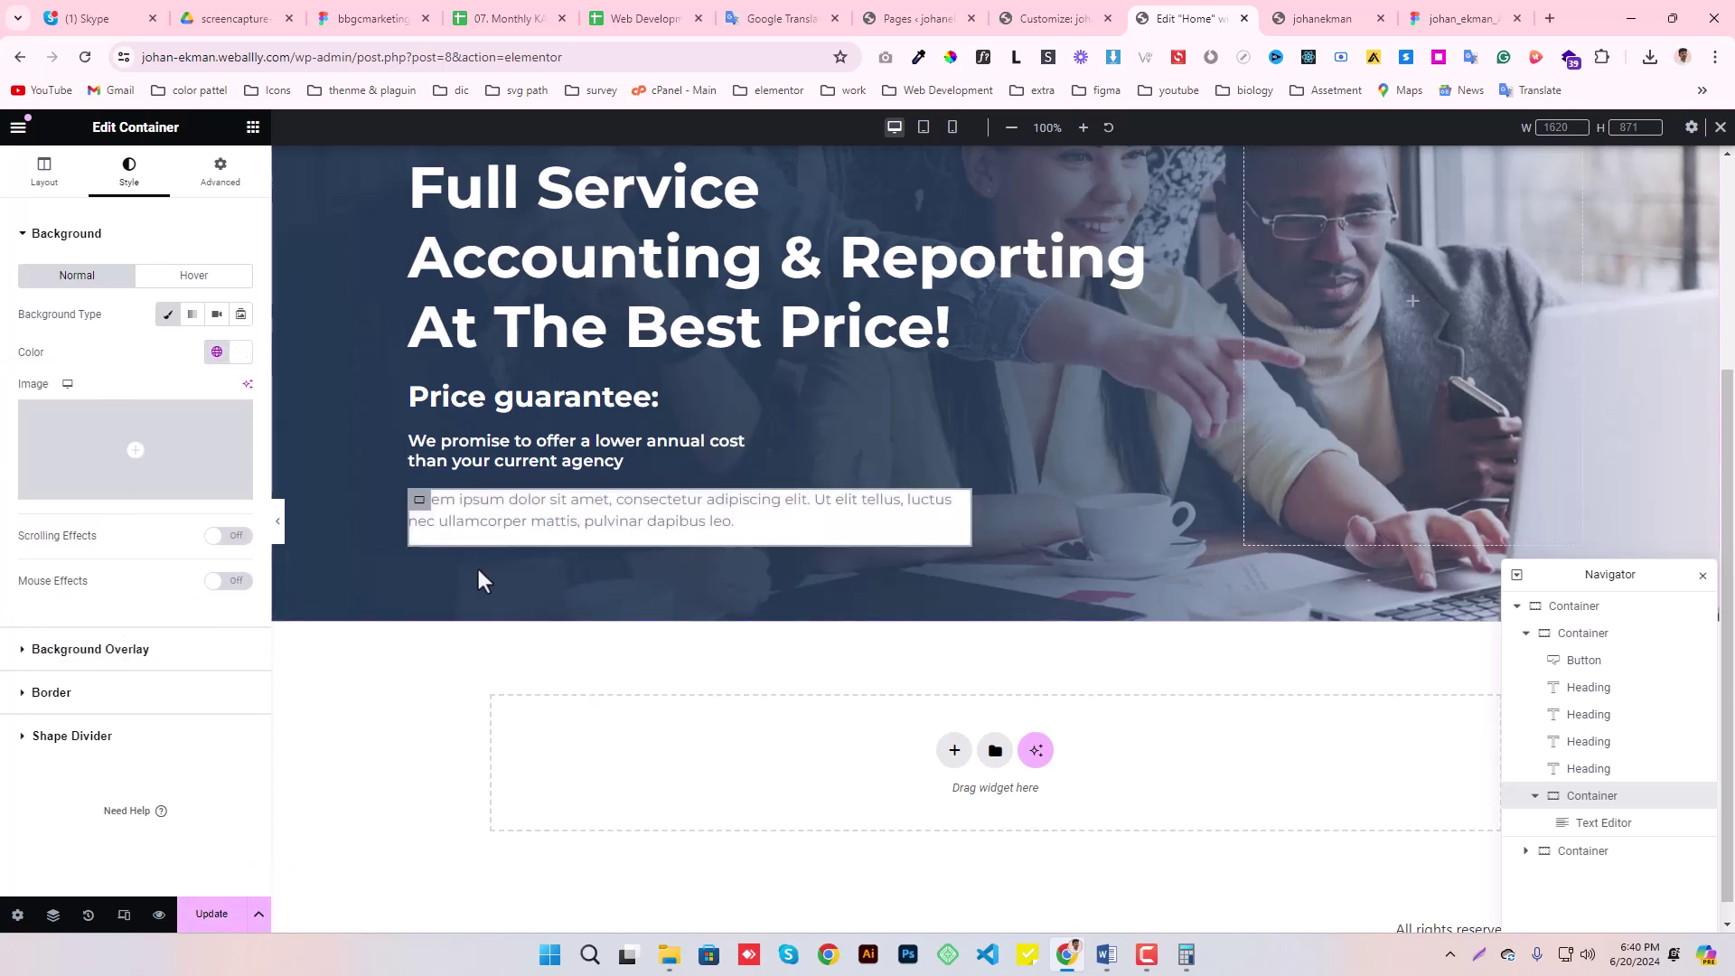
- Apply the white global color to the text of the new Text Editor widget
click(514, 543)
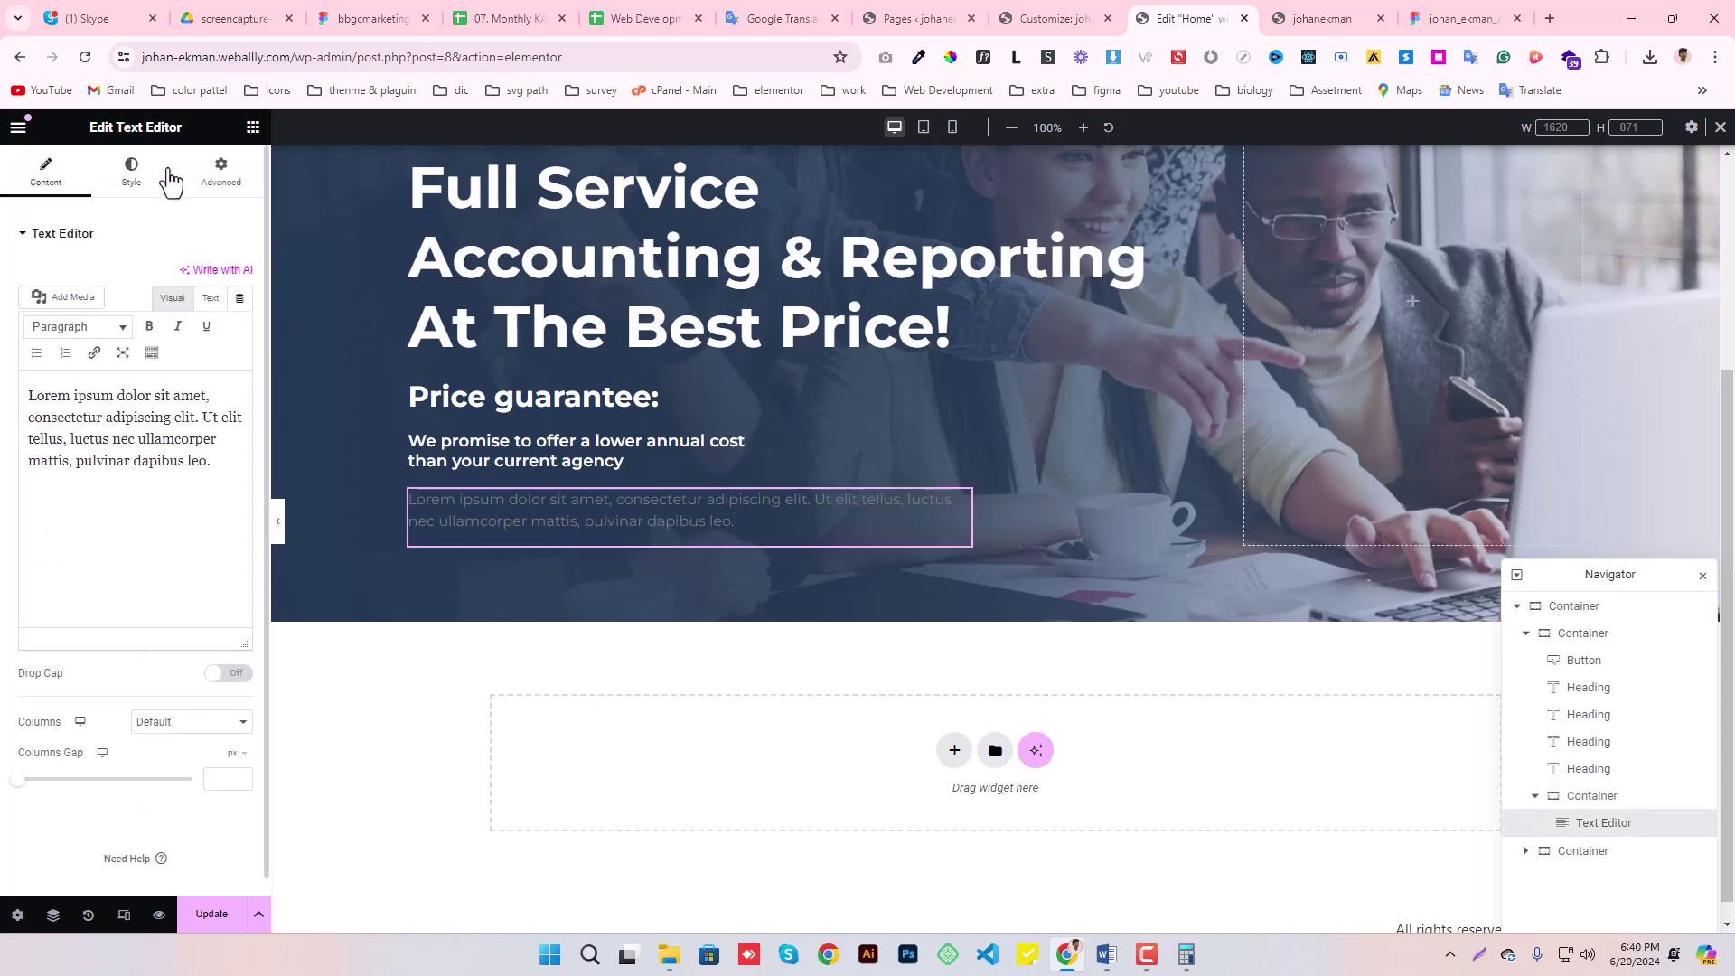
click(131, 170)
click(216, 314)
click(100, 583)
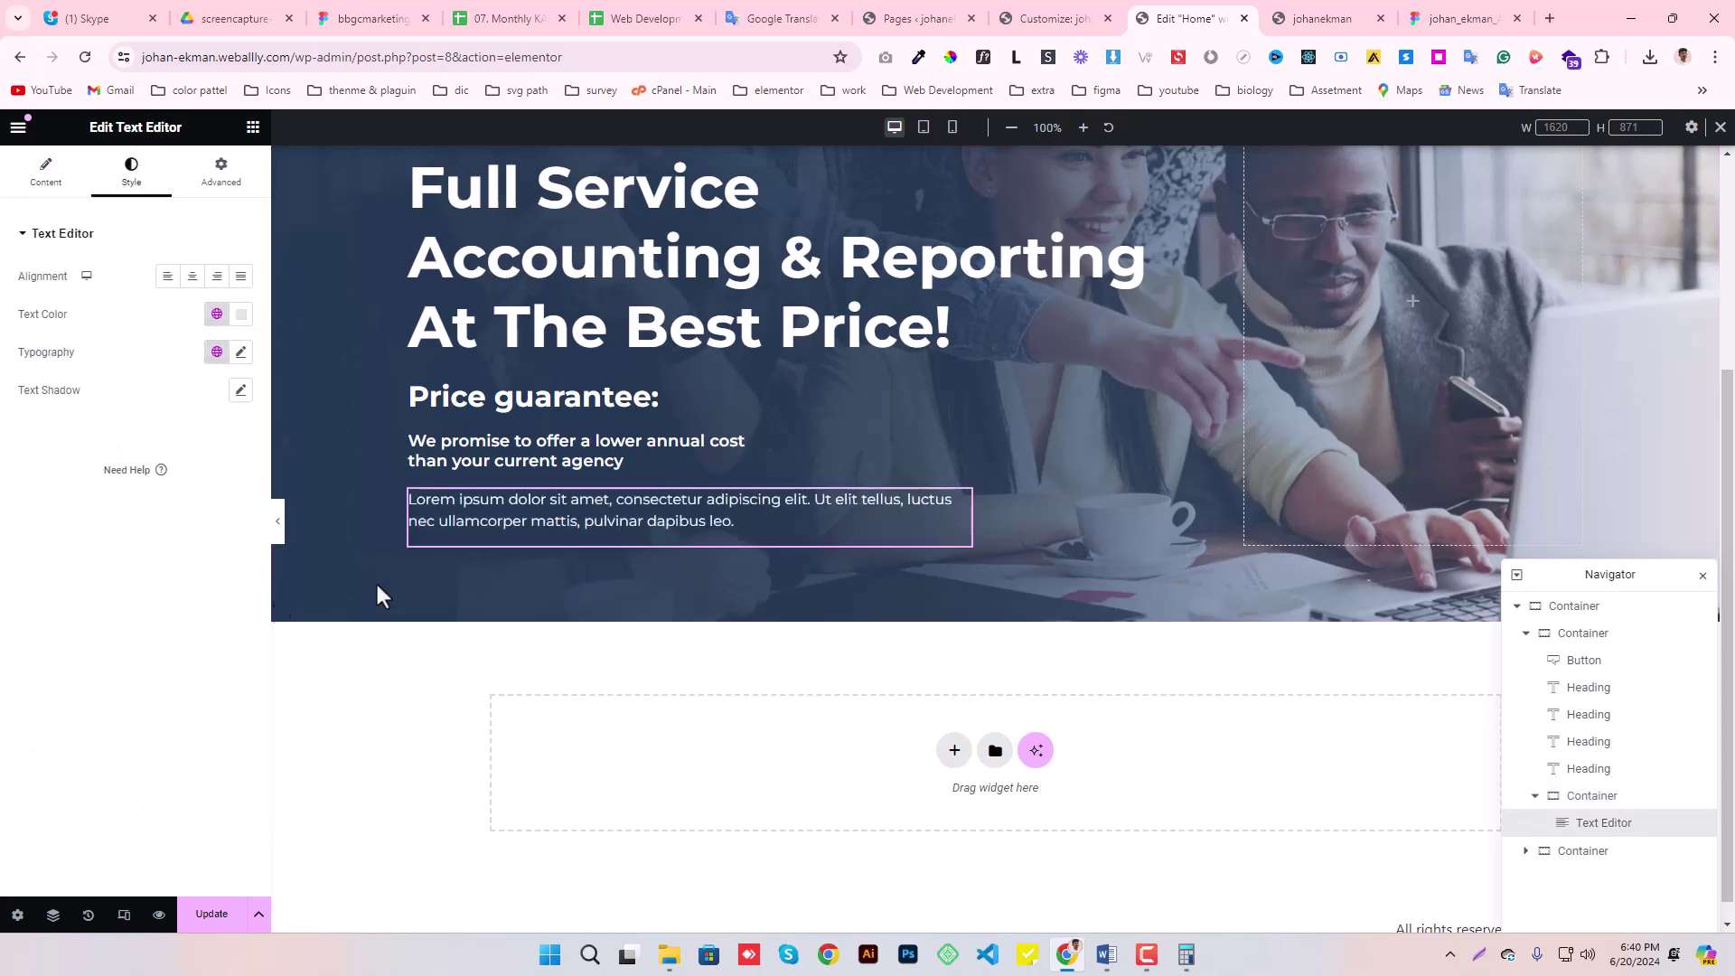
- Replace the Text Editor's placeholder with Figma's paragraph beginning "No hidden terms. We guarantee at least a 10% lower annual cost" and update the page
click(1437, 17)
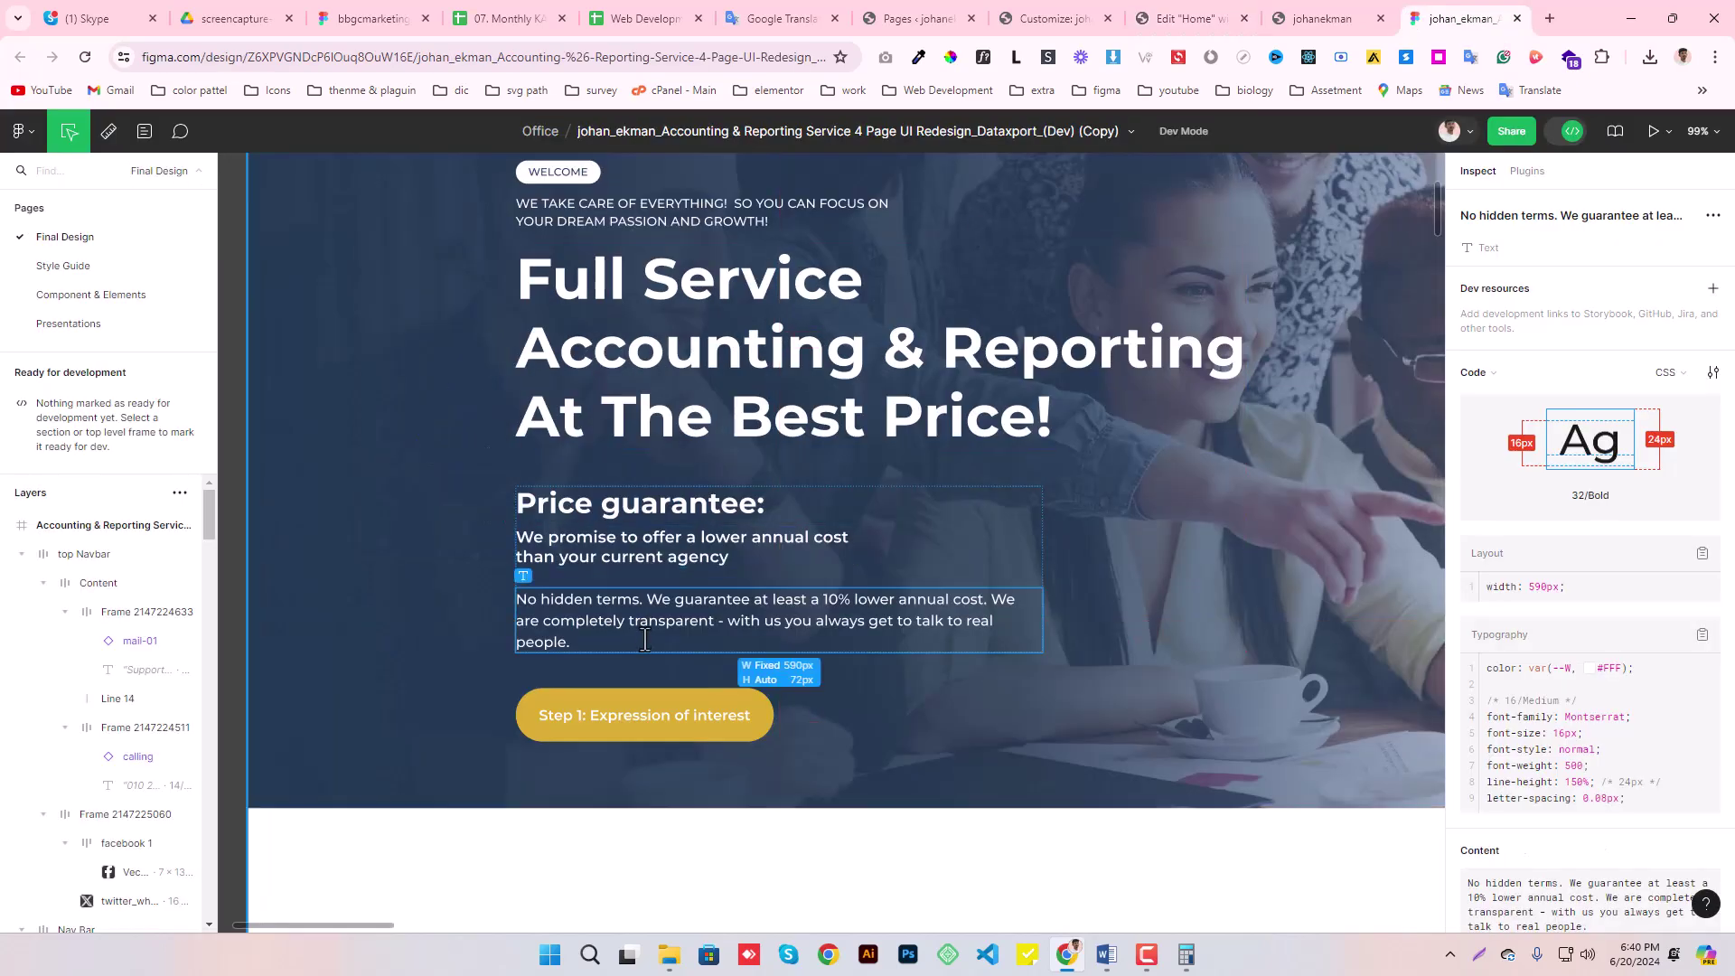
triple_click(560, 620)
key(ctrl+c)
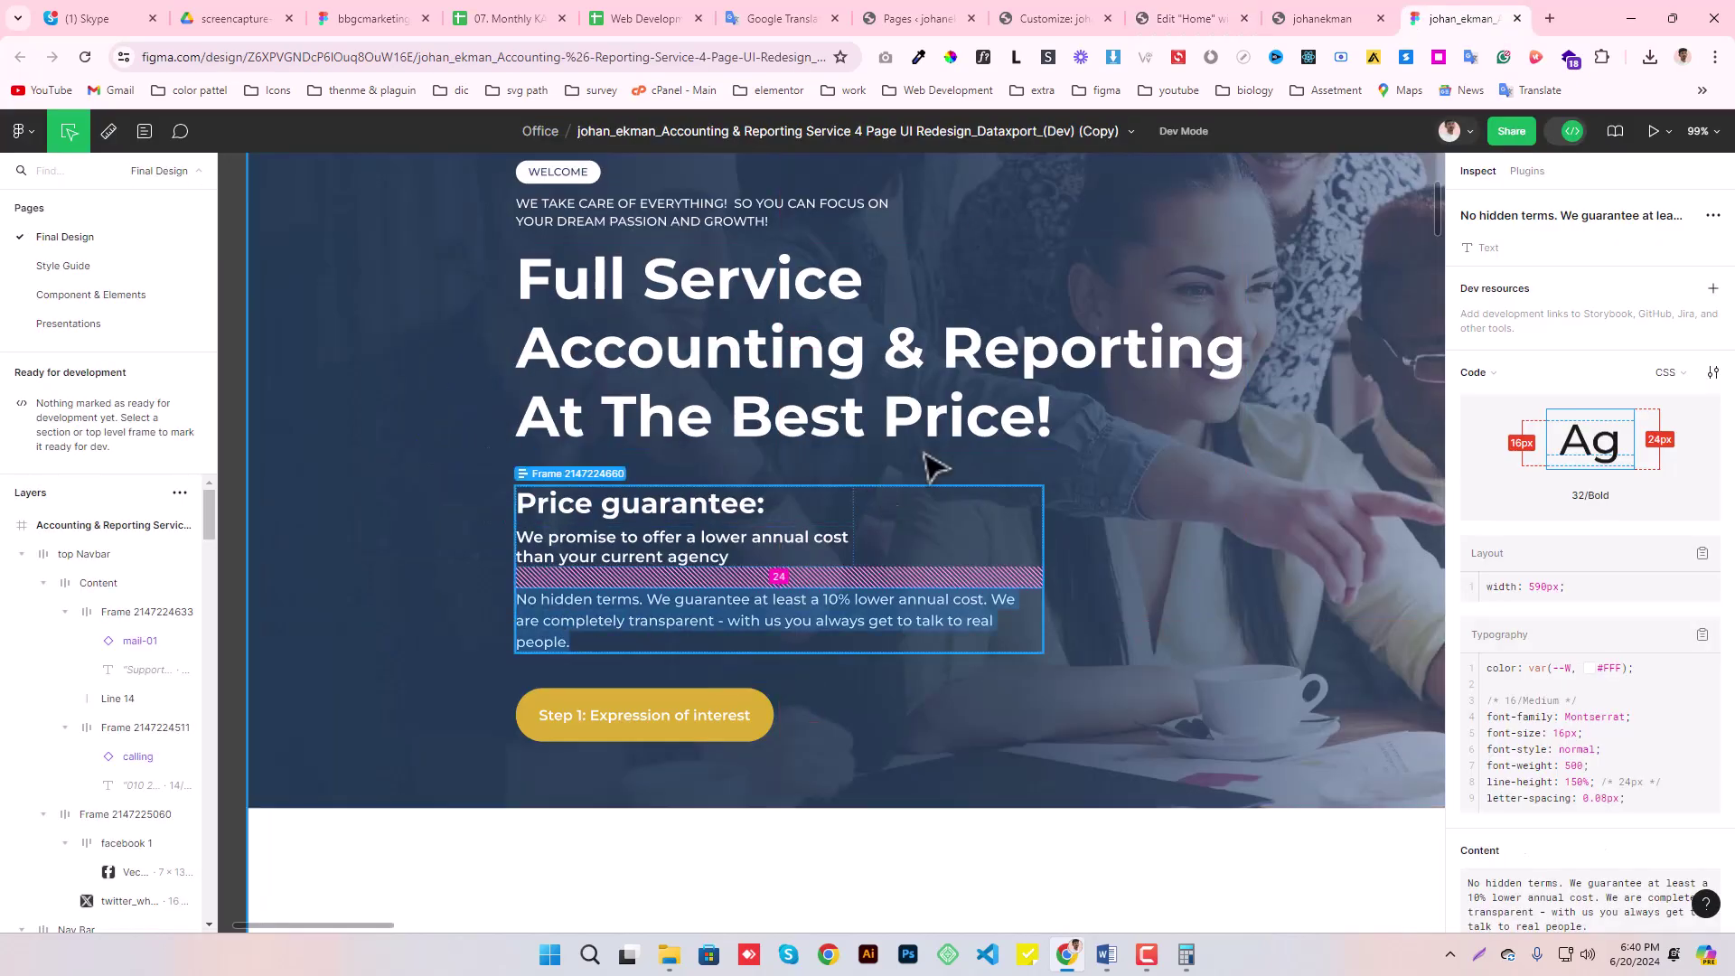
click(1193, 18)
click(45, 170)
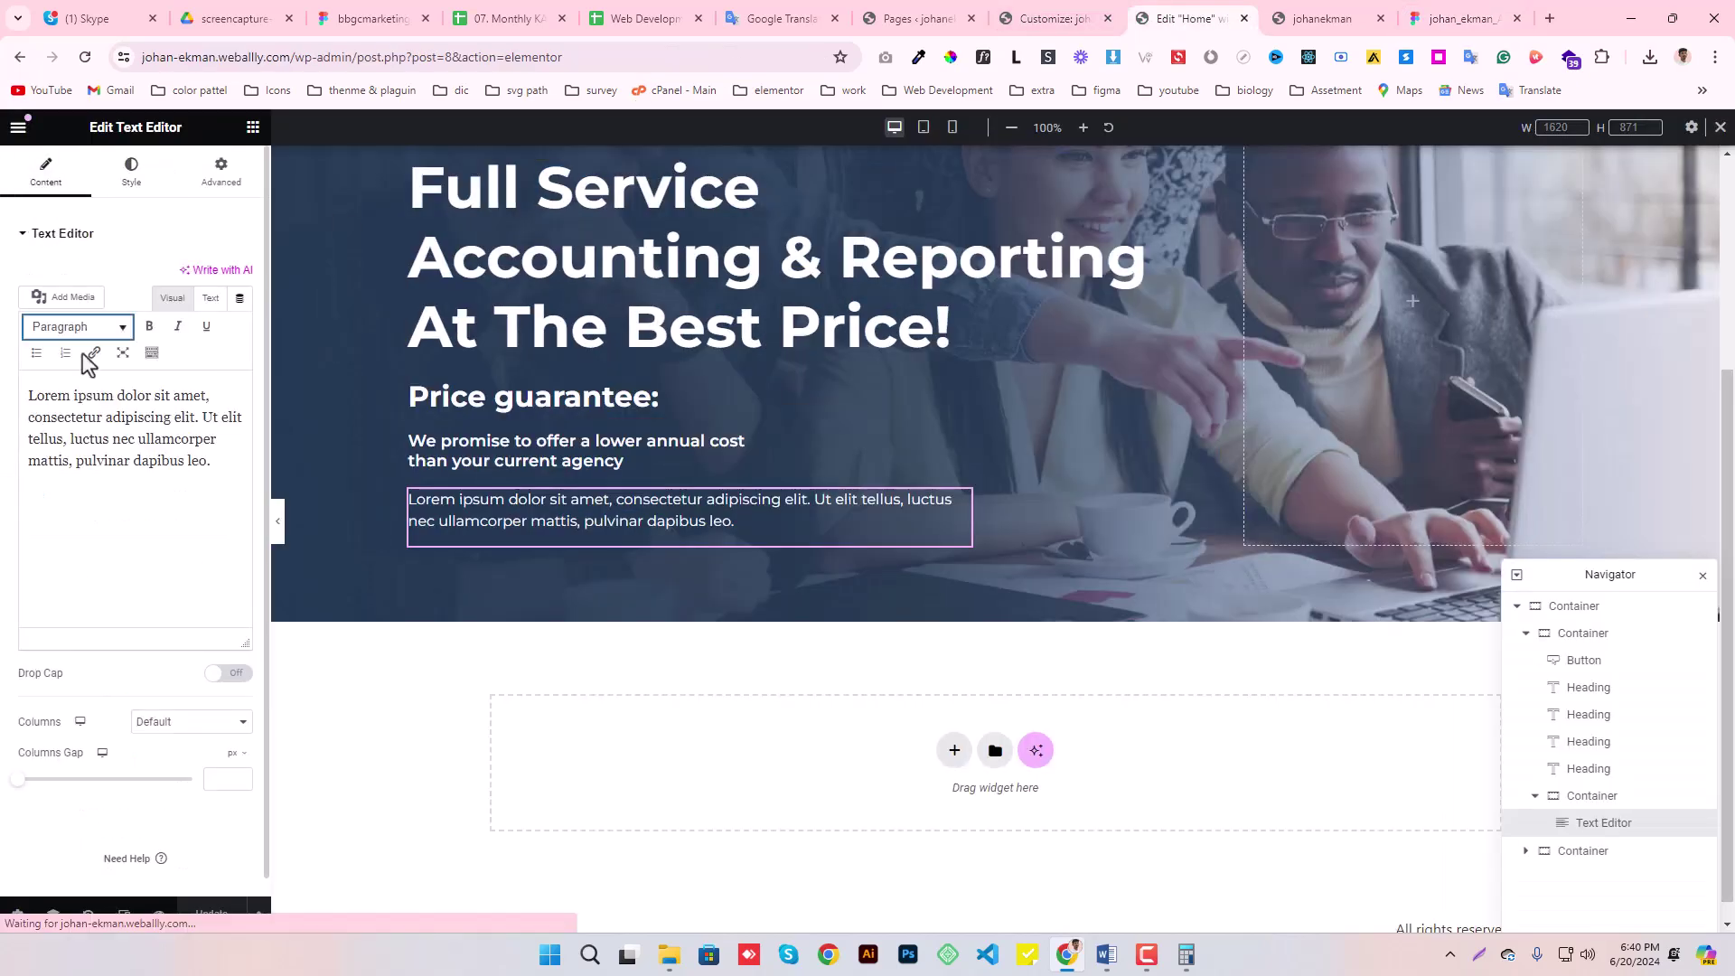
key(ctrl+a)
key(ctrl+v)
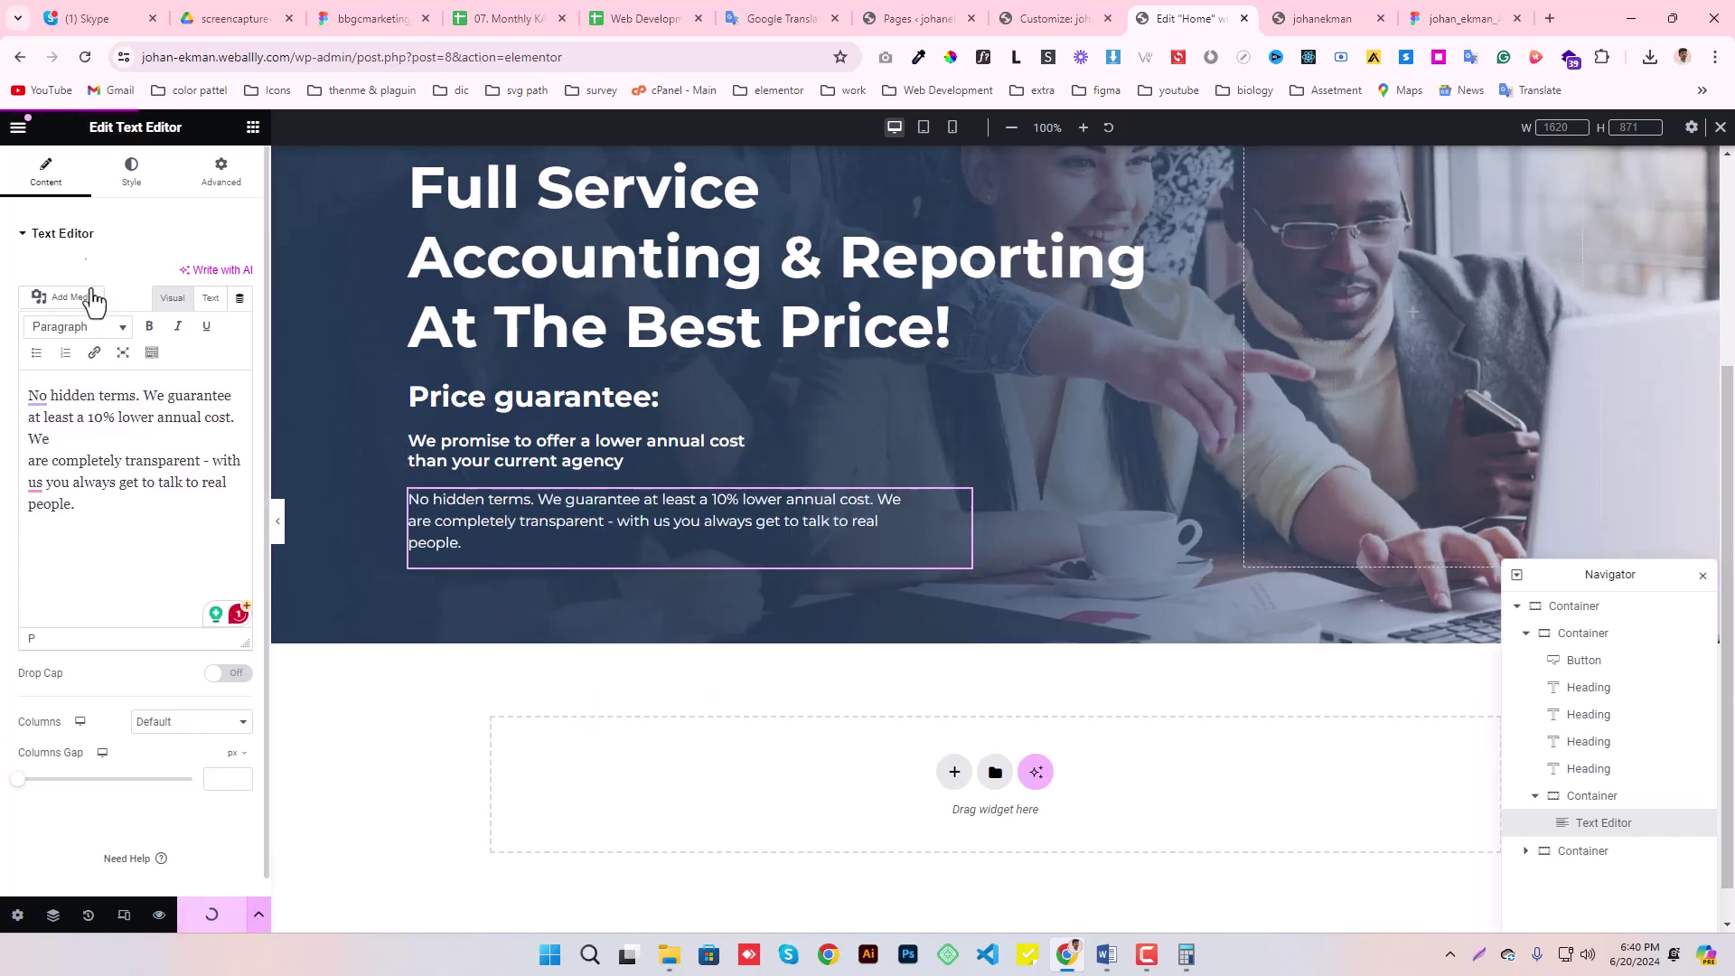
- Set the "No hidden terms" paragraph's font size to 16 px and weight to 500 (Medium), as in Figma, and update the page
click(131, 172)
click(240, 350)
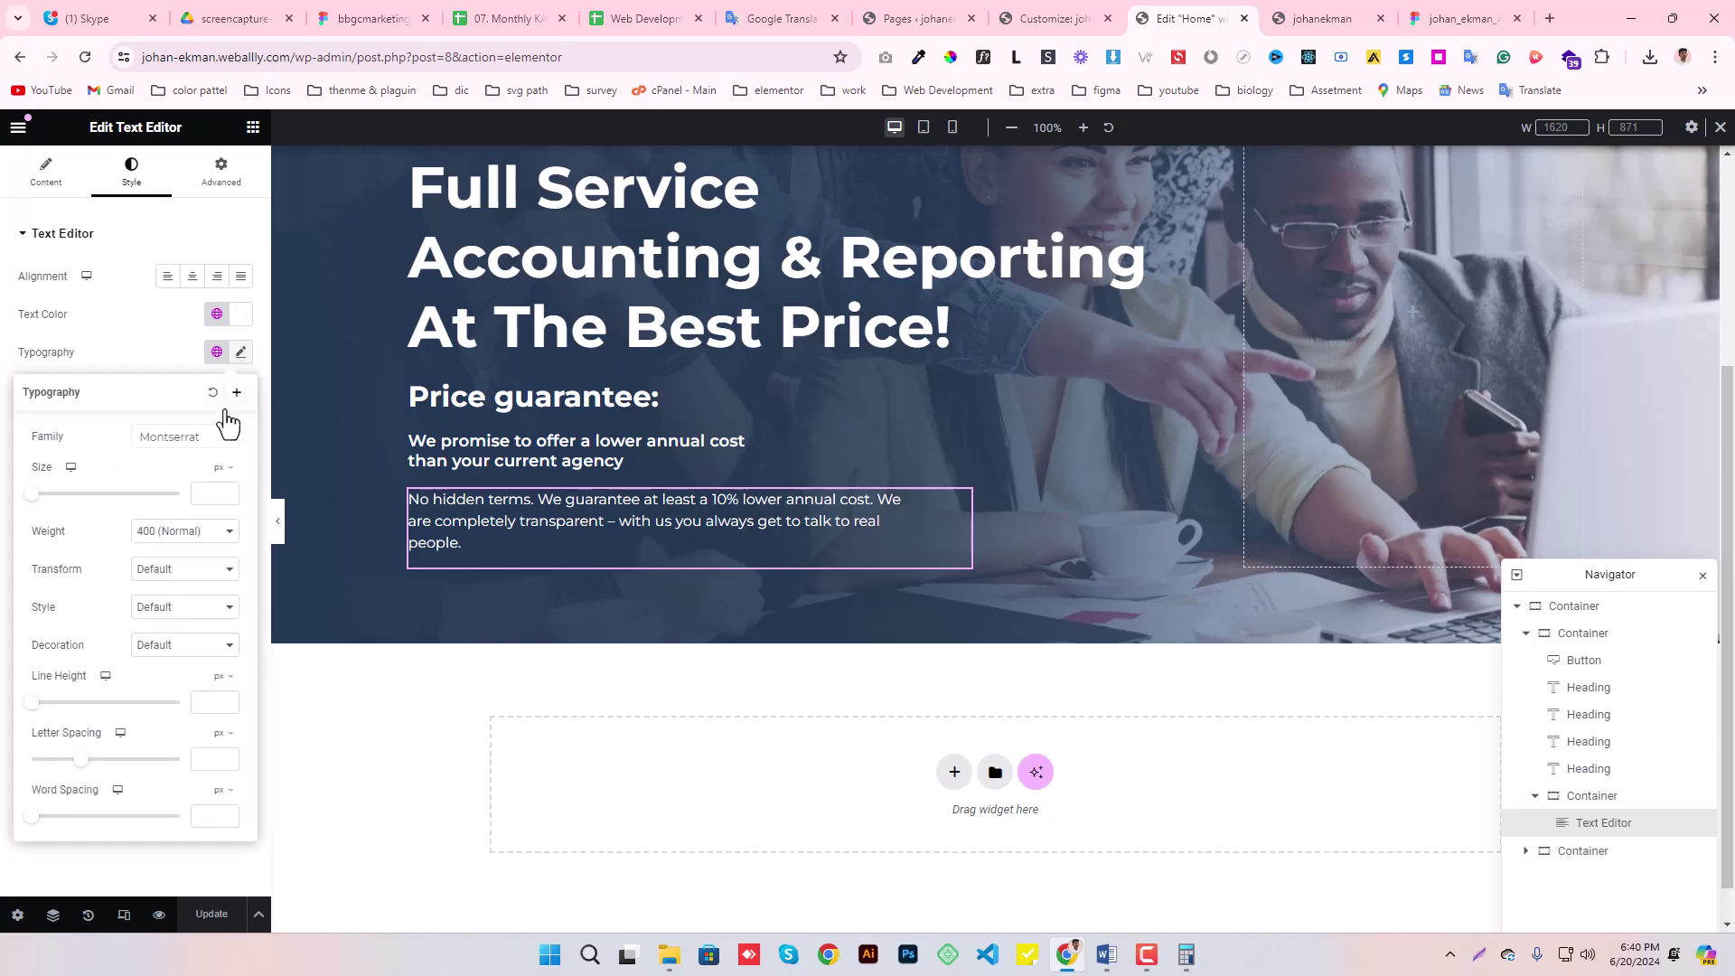
click(1437, 18)
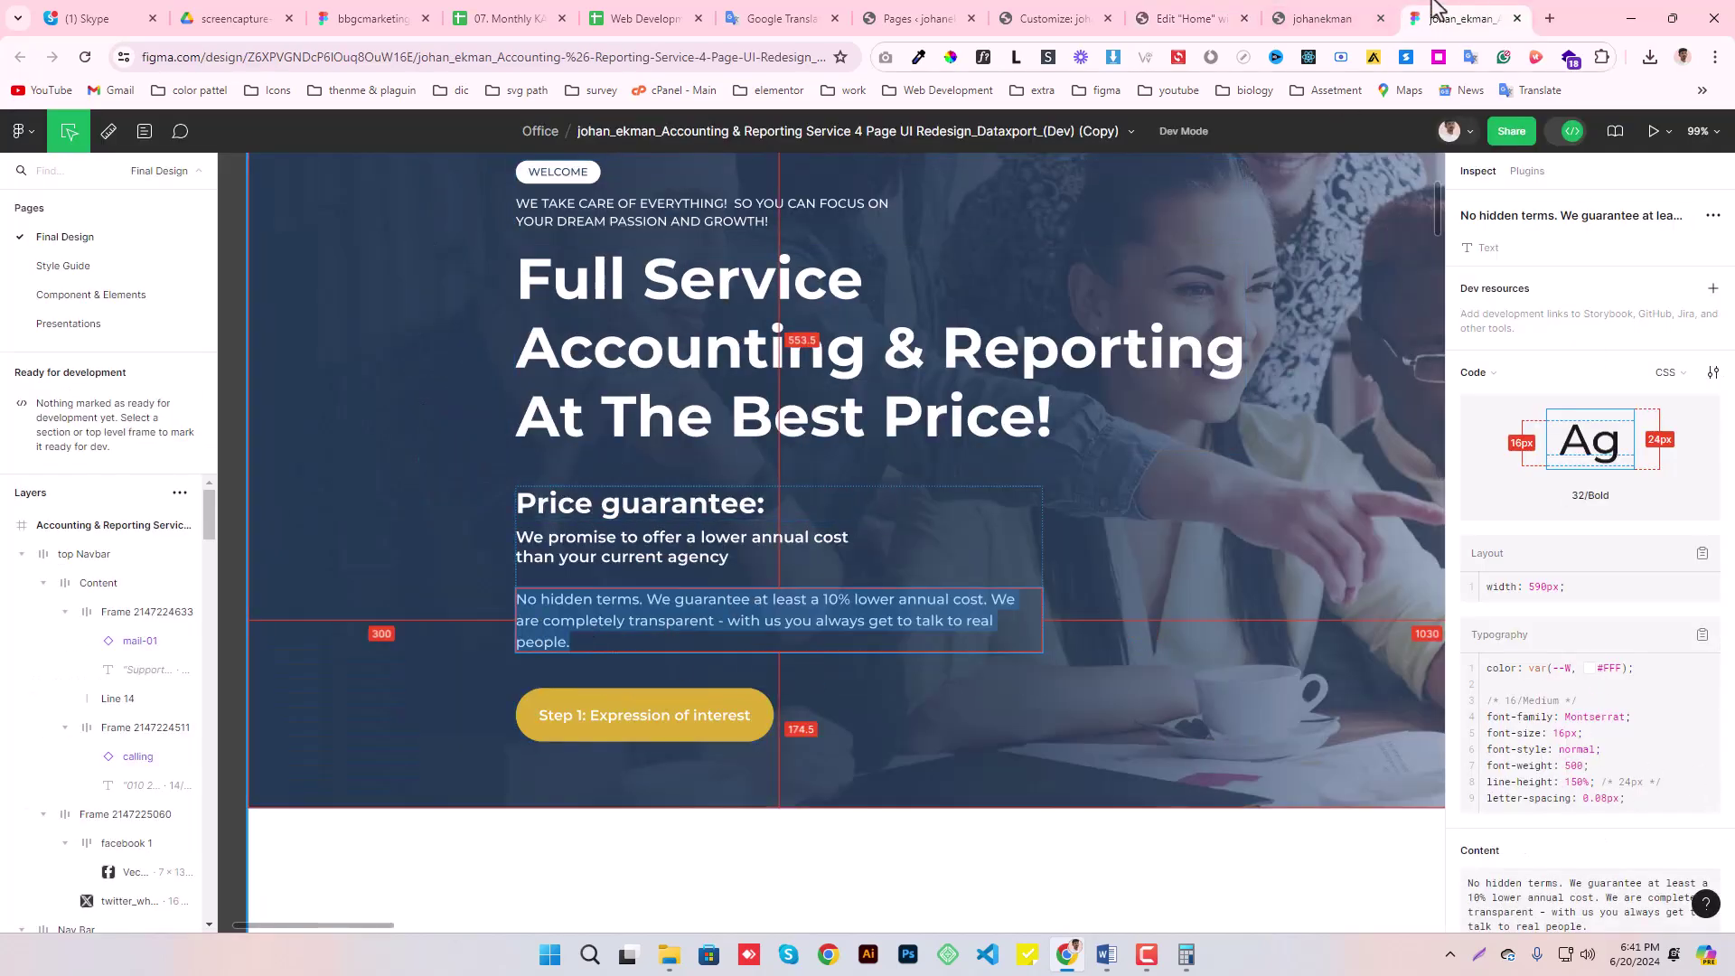
click(1202, 7)
text(16)
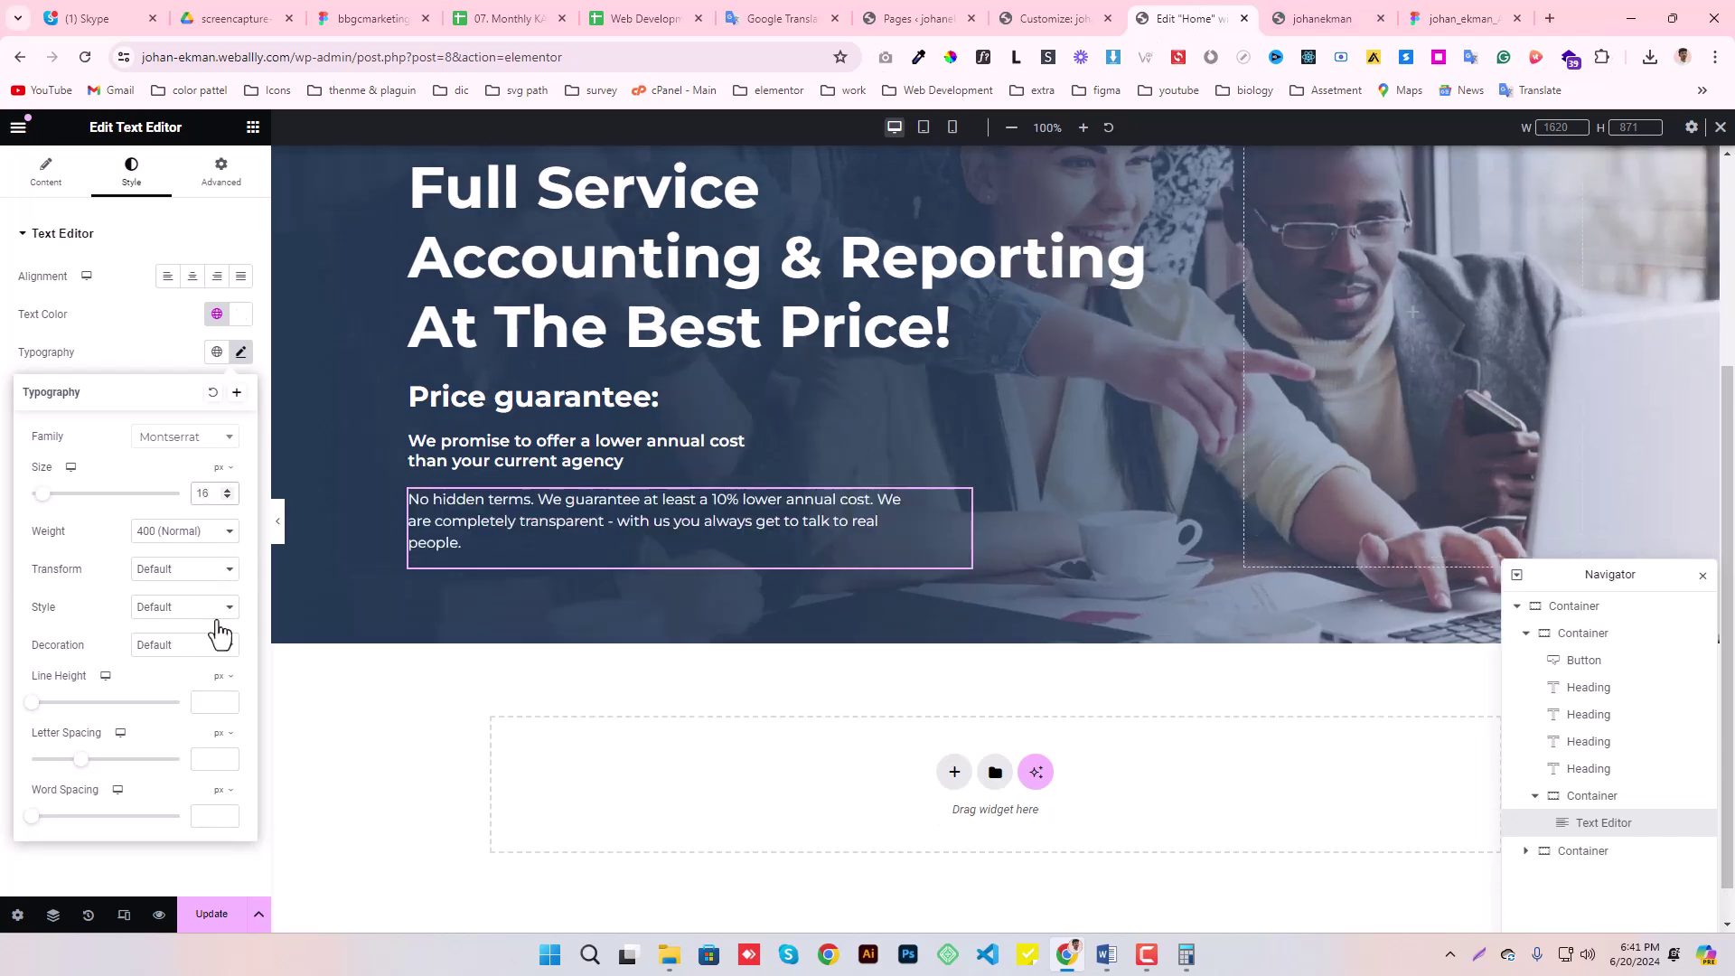
click(177, 543)
click(175, 606)
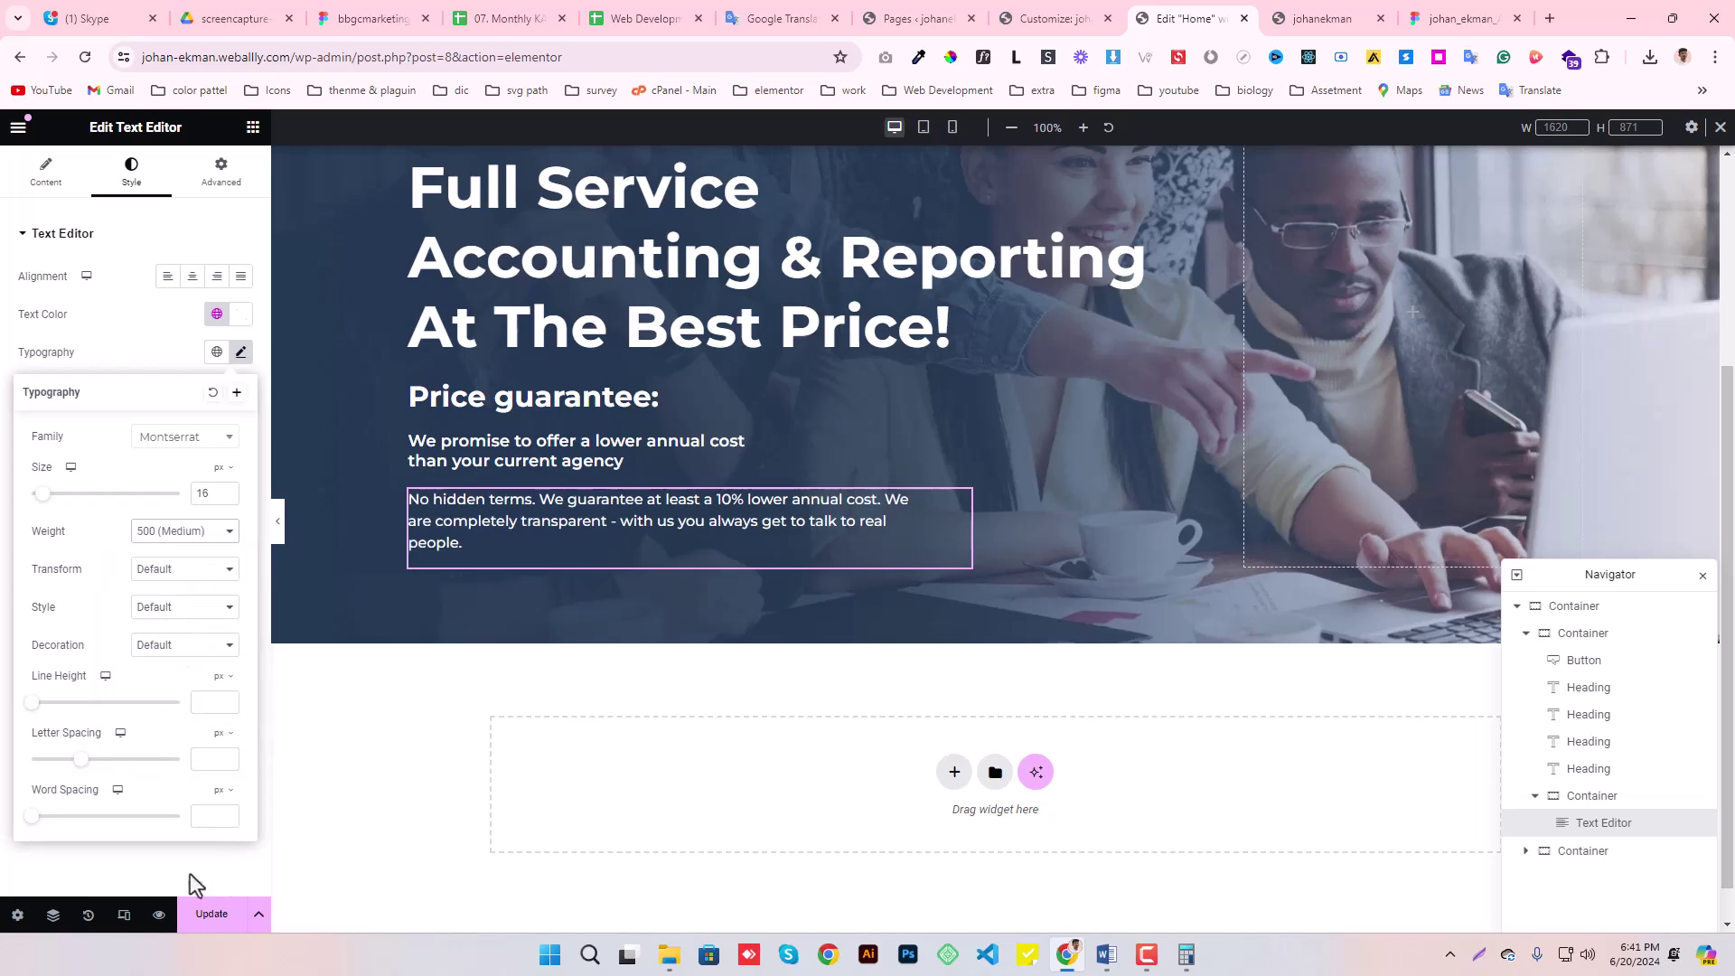
click(202, 925)
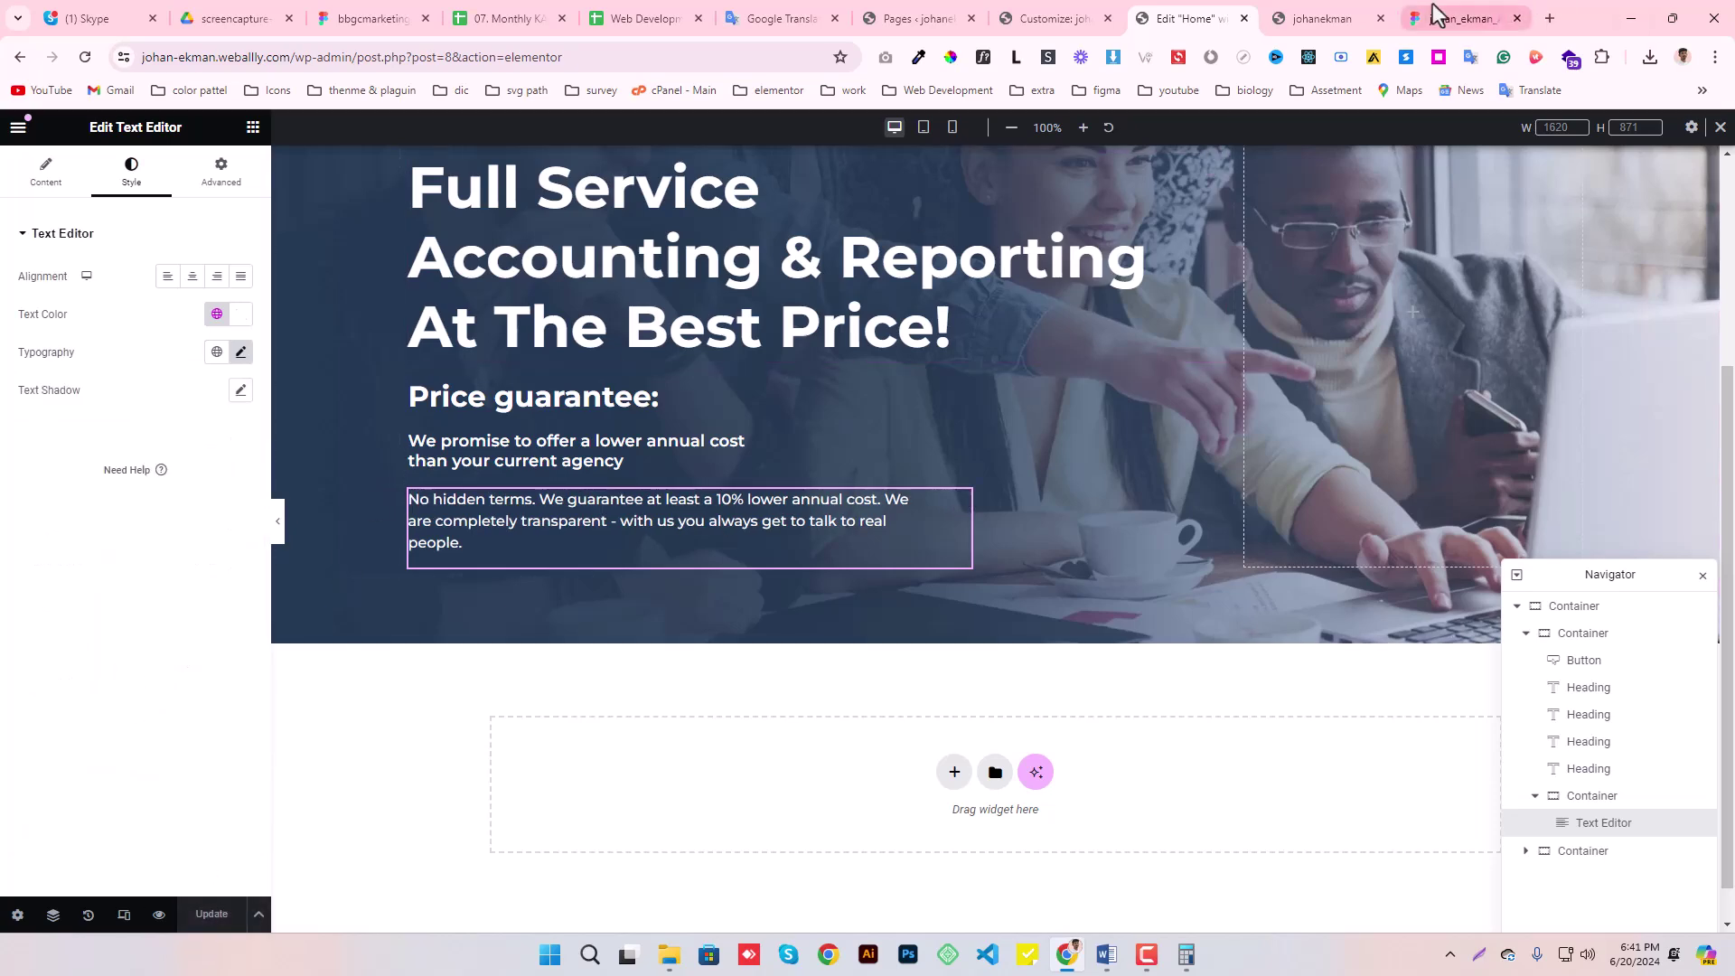
- Set the "No hidden terms" paragraph's line height to 24 px and letter spacing to 0.08 px, as in Figma, and update the page
click(1473, 16)
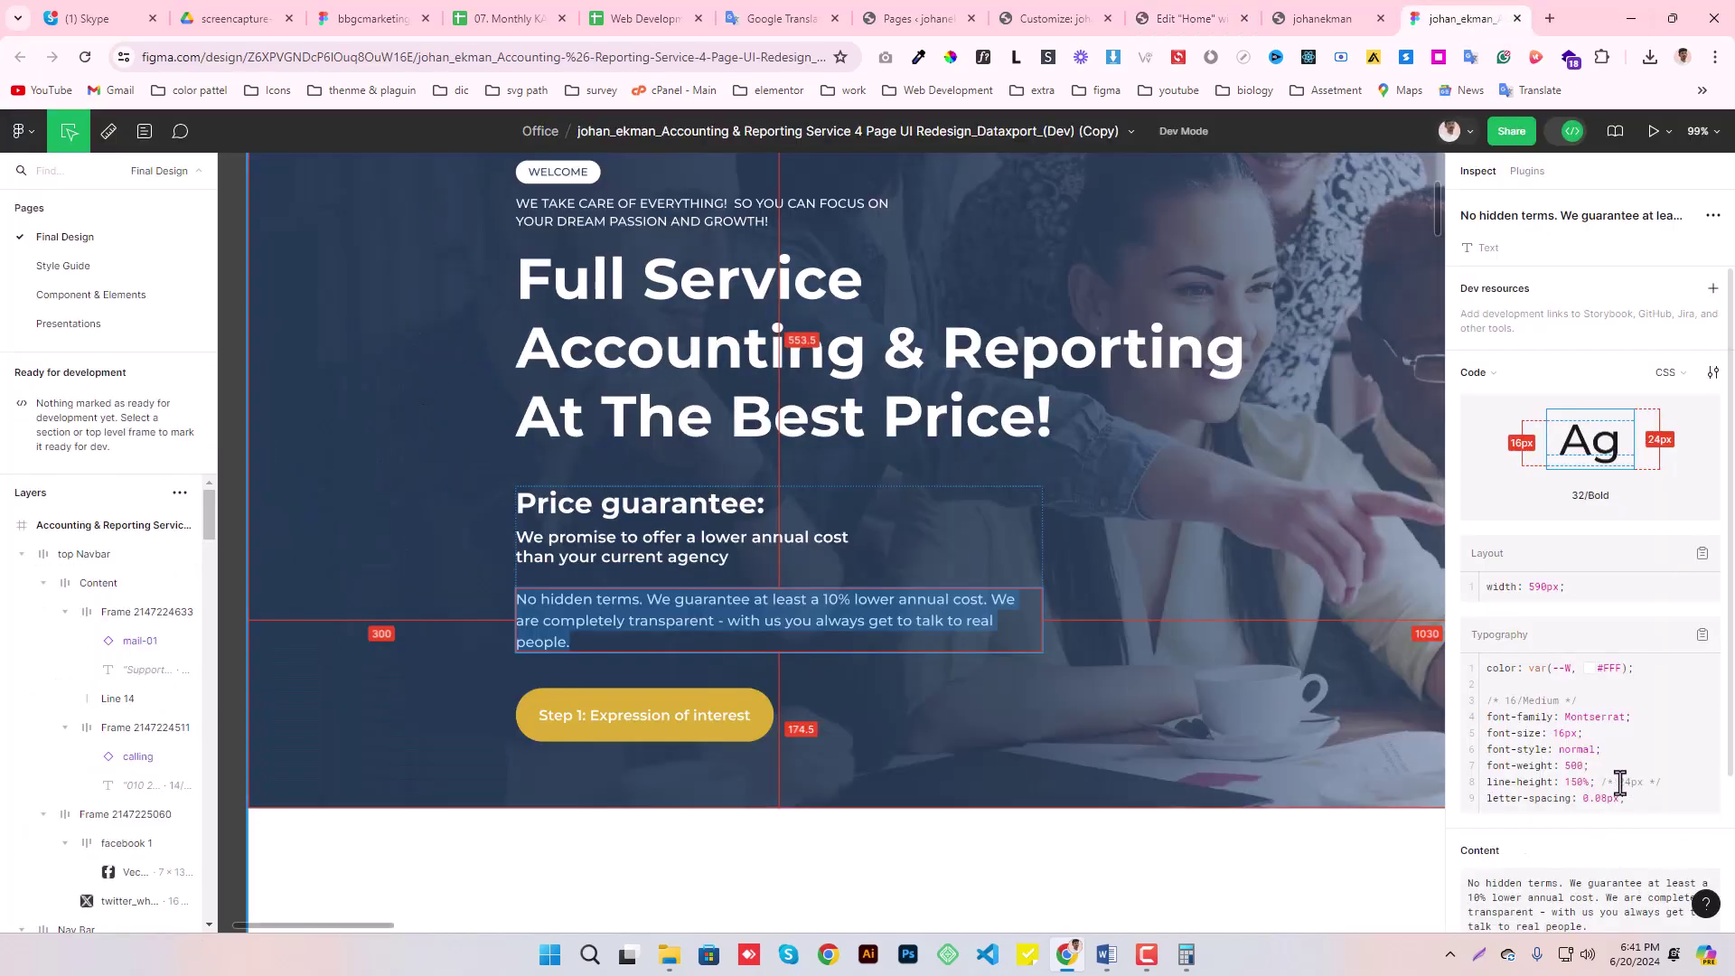
click(1181, 14)
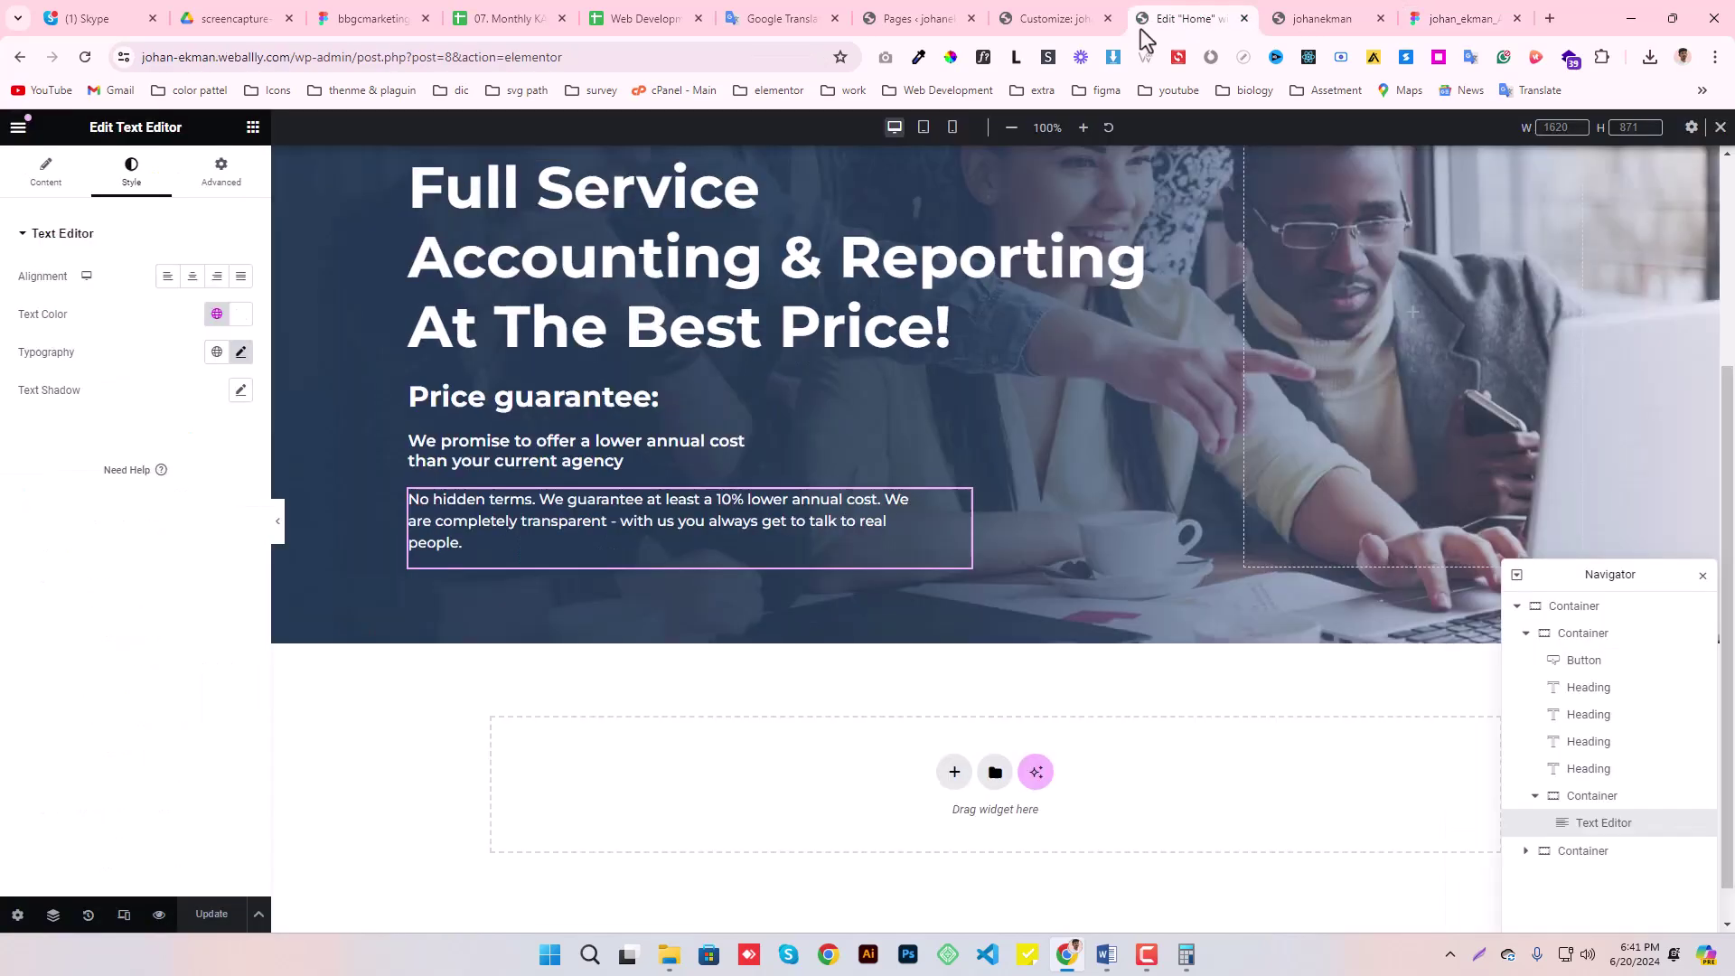
click(242, 353)
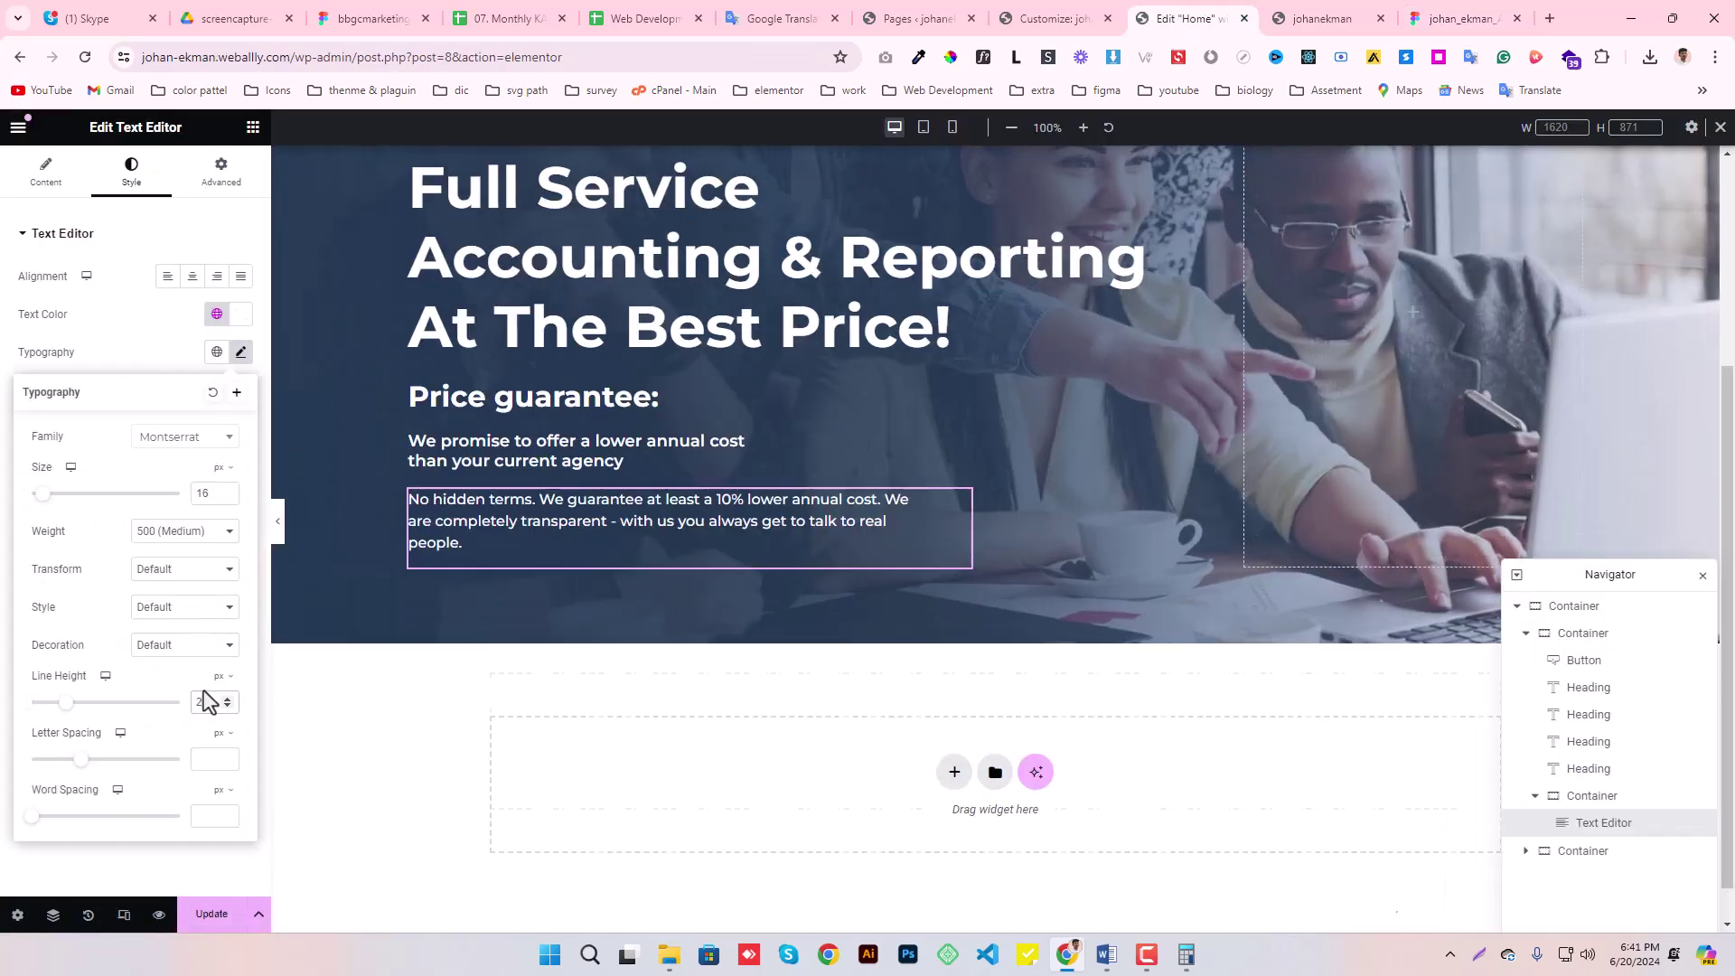
click(1435, 4)
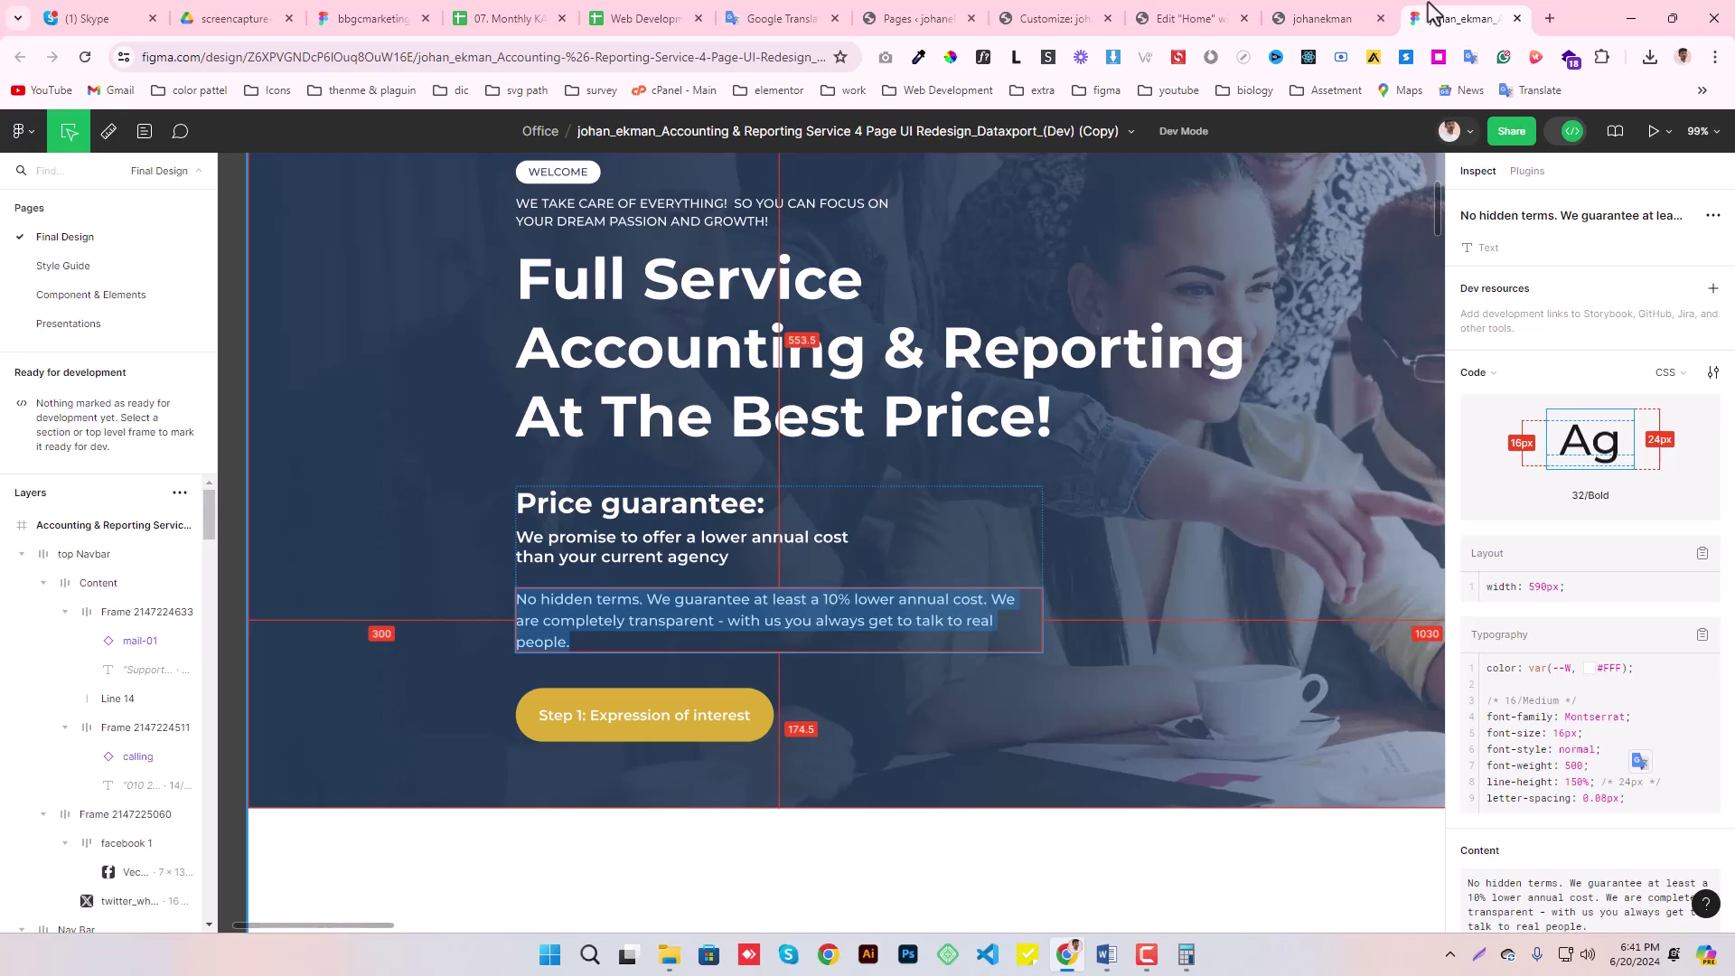
click(1180, 17)
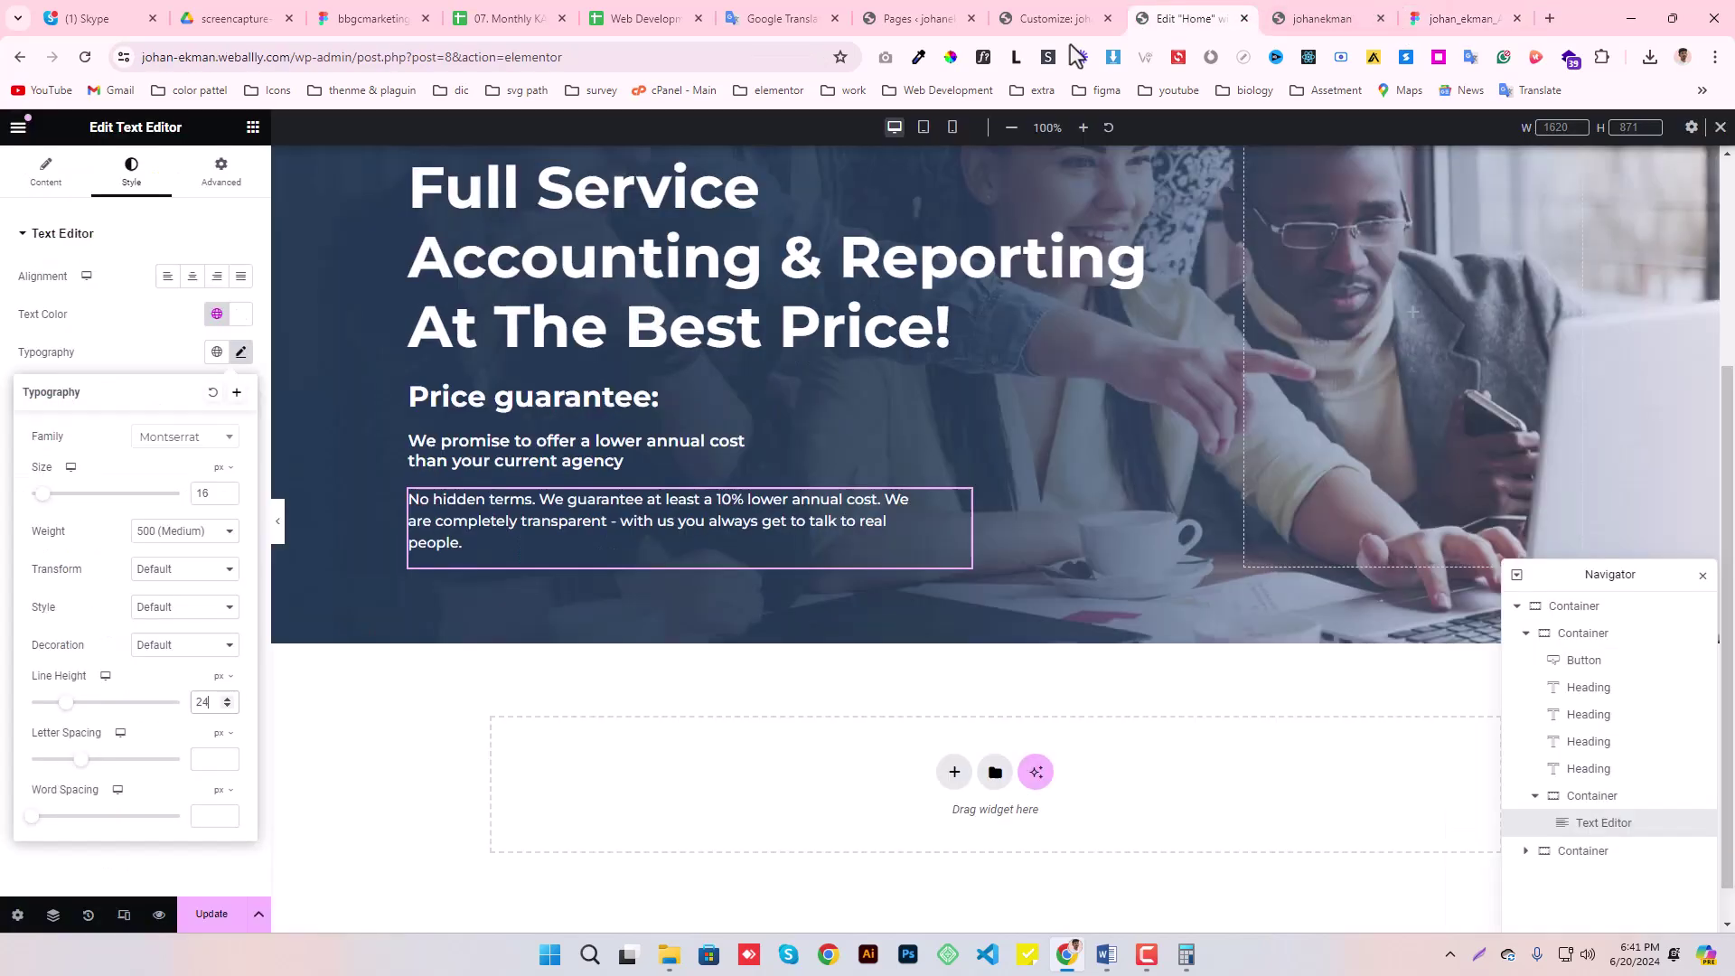
click(214, 763)
text(0.08)
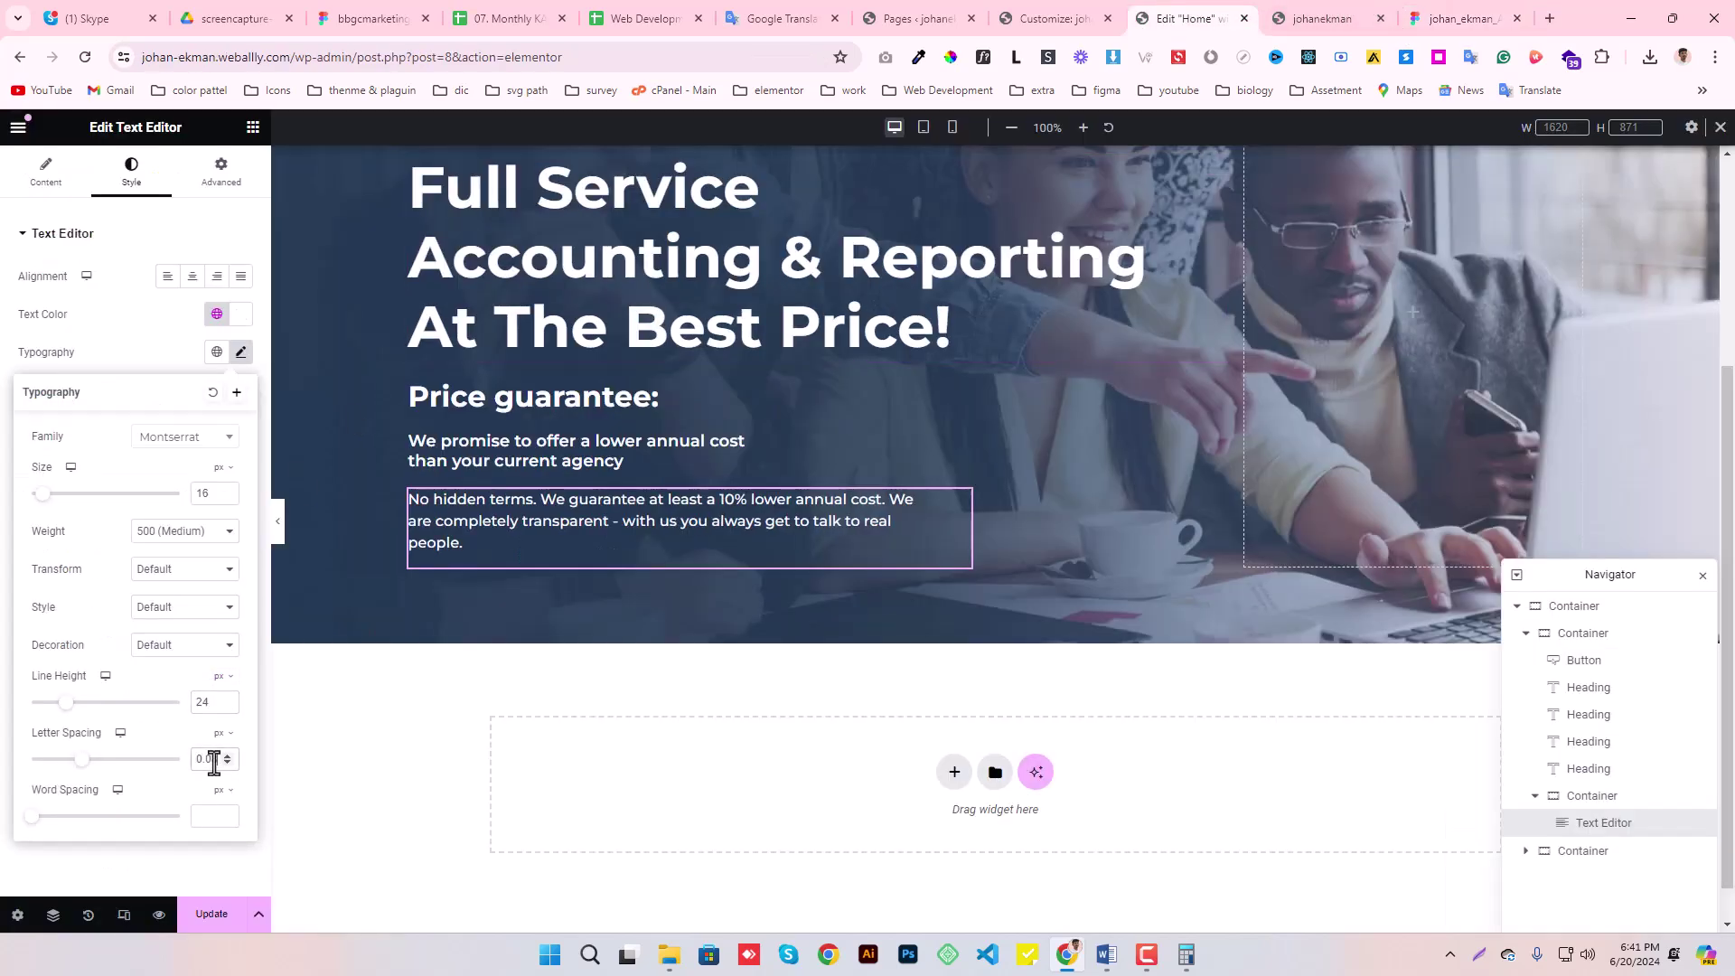
click(241, 351)
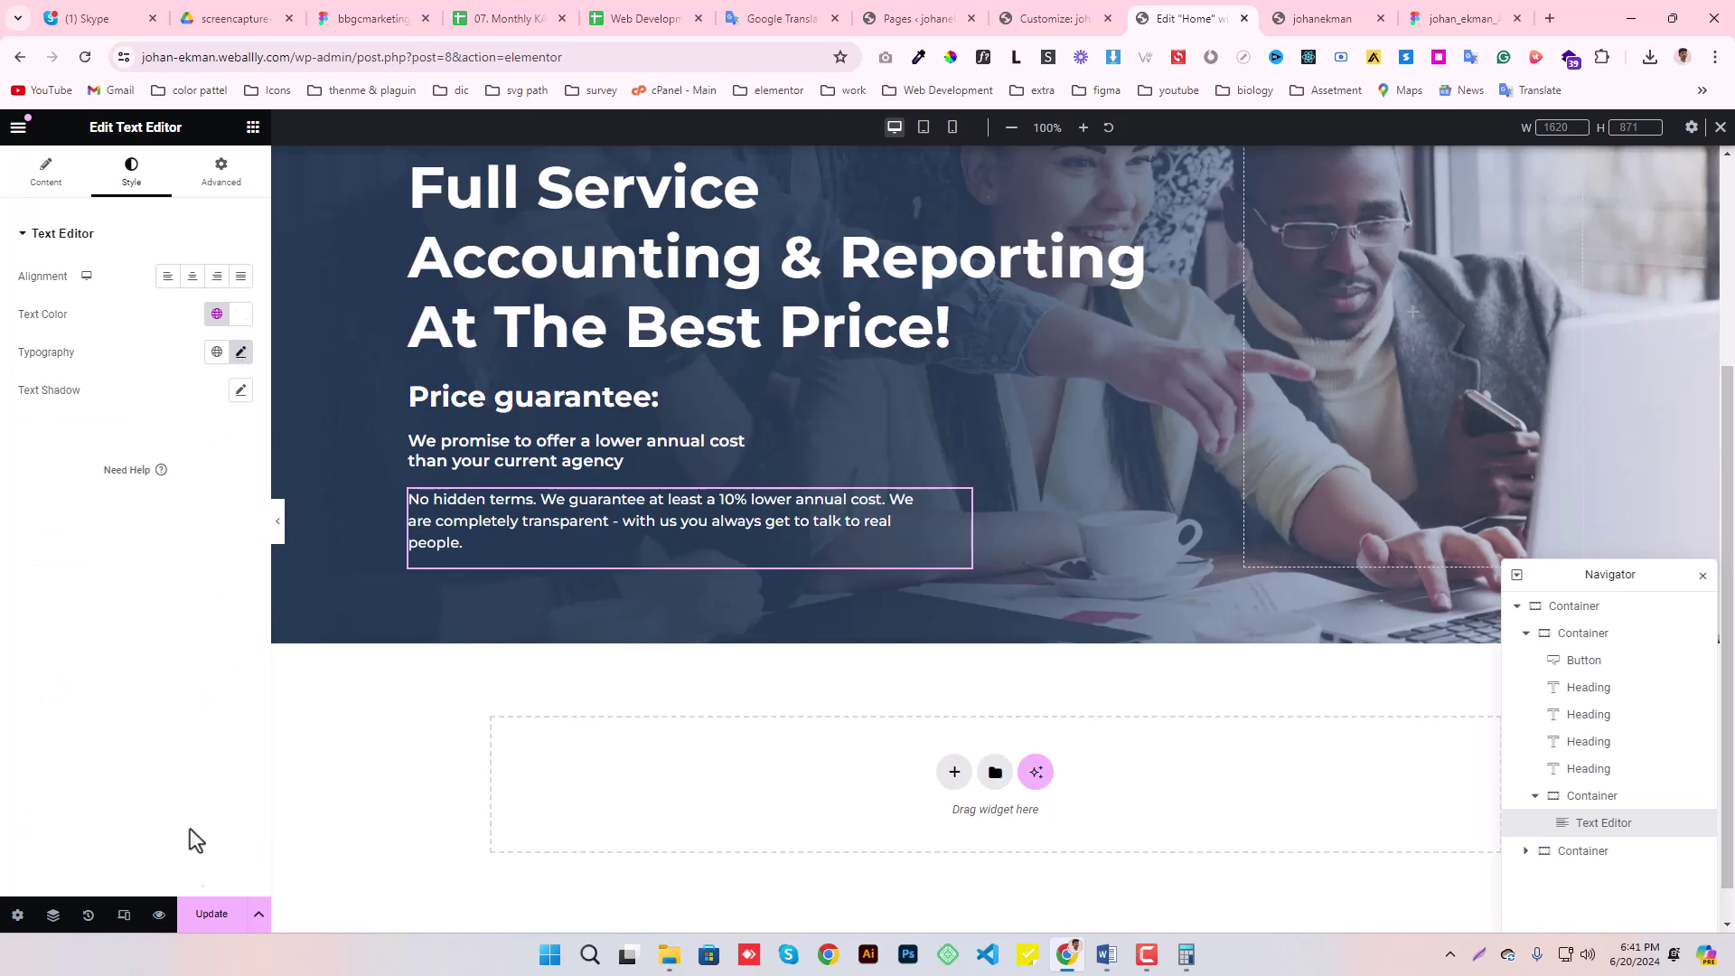
click(206, 915)
scroll(808, 611, up, 4)
scroll(805, 609, down, 4)
scroll(808, 614, up, 2)
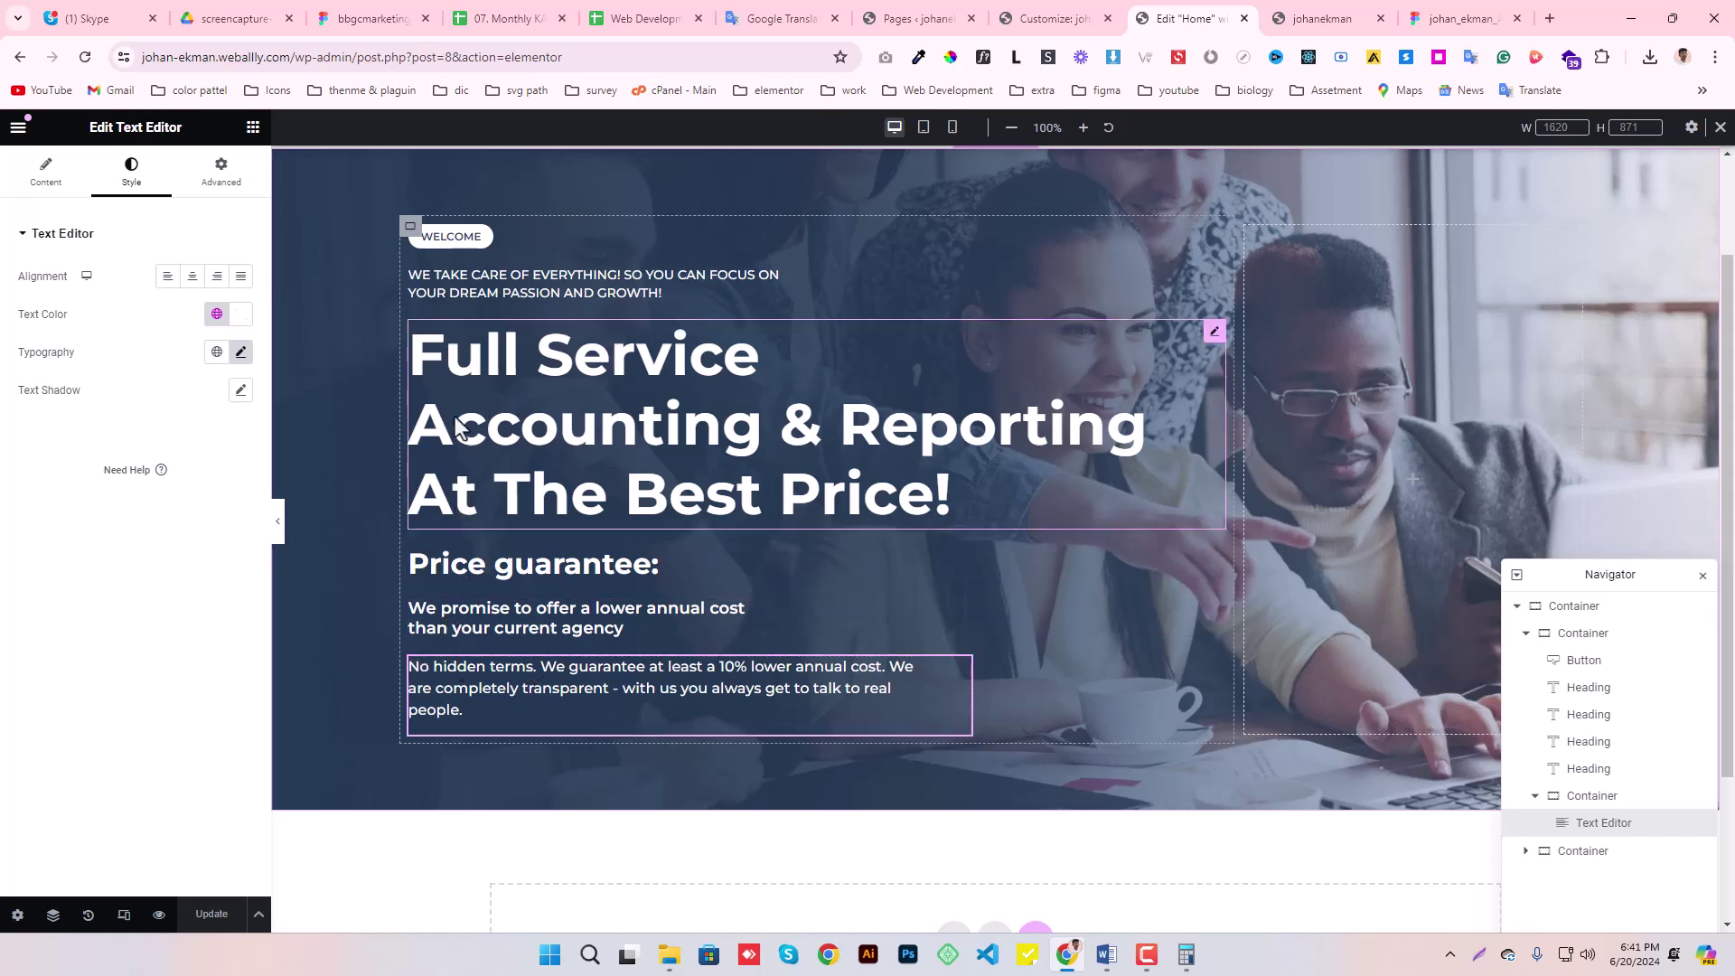
- In the mobile view, set the "Full Service Accounting & Reporting" heading's font size to 40 px and line height to 54 px, and update
scroll(730, 394, up, 3)
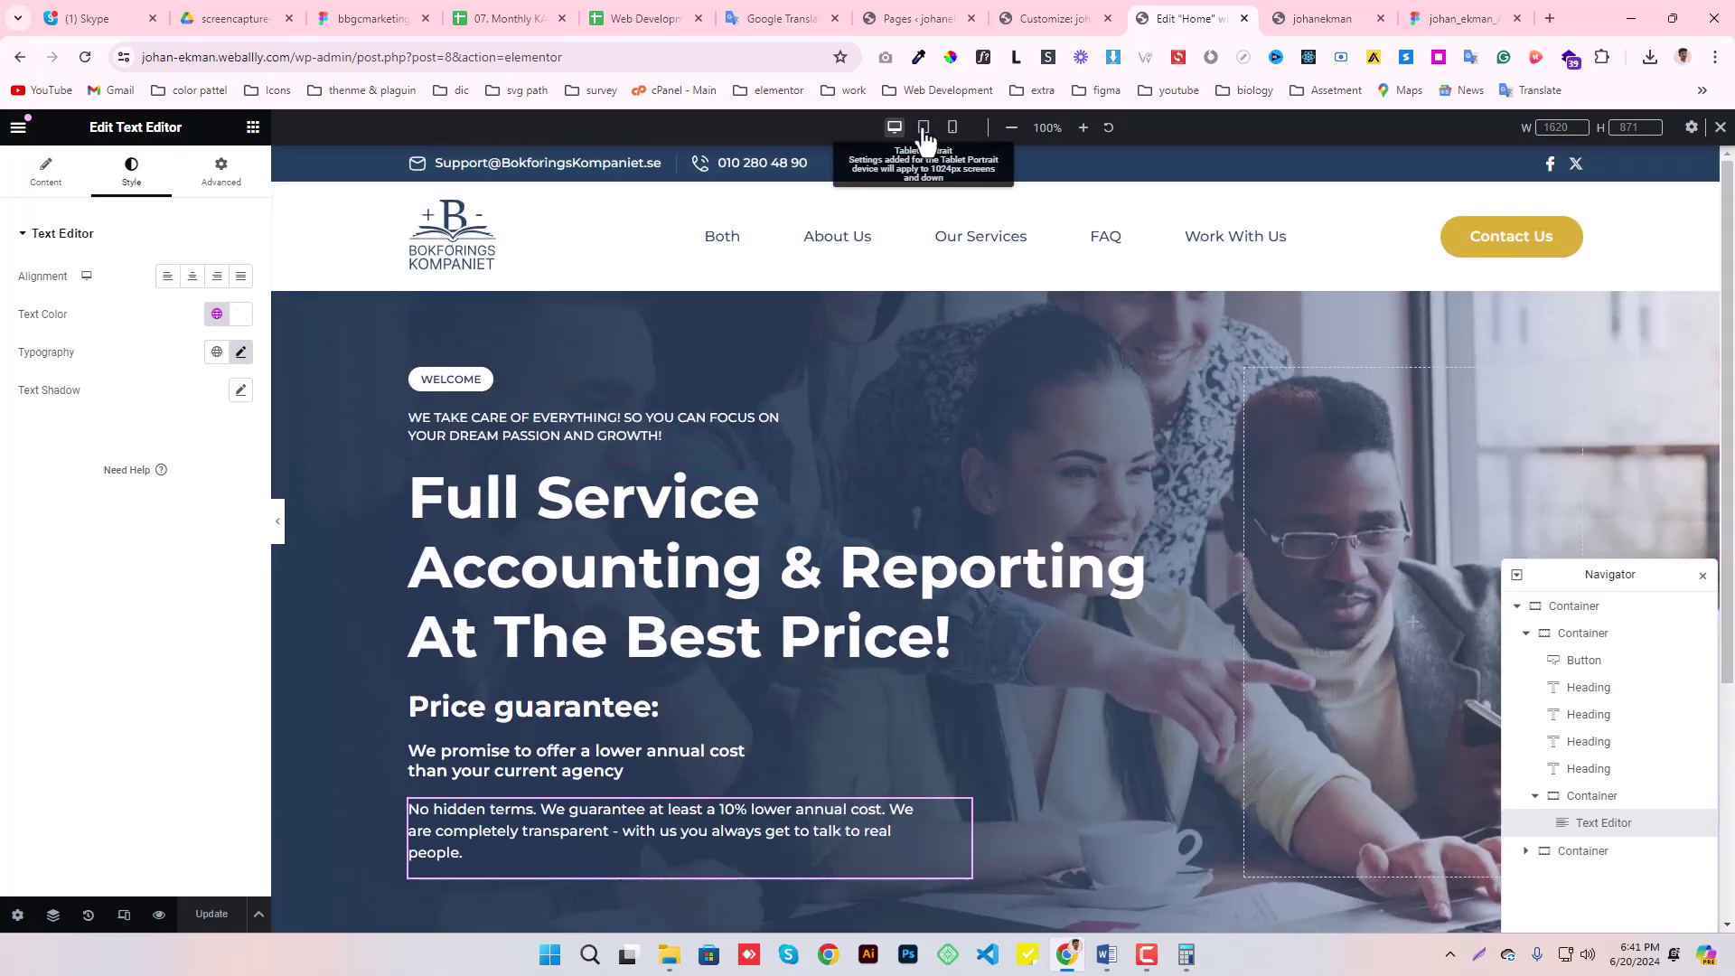
click(923, 127)
click(953, 128)
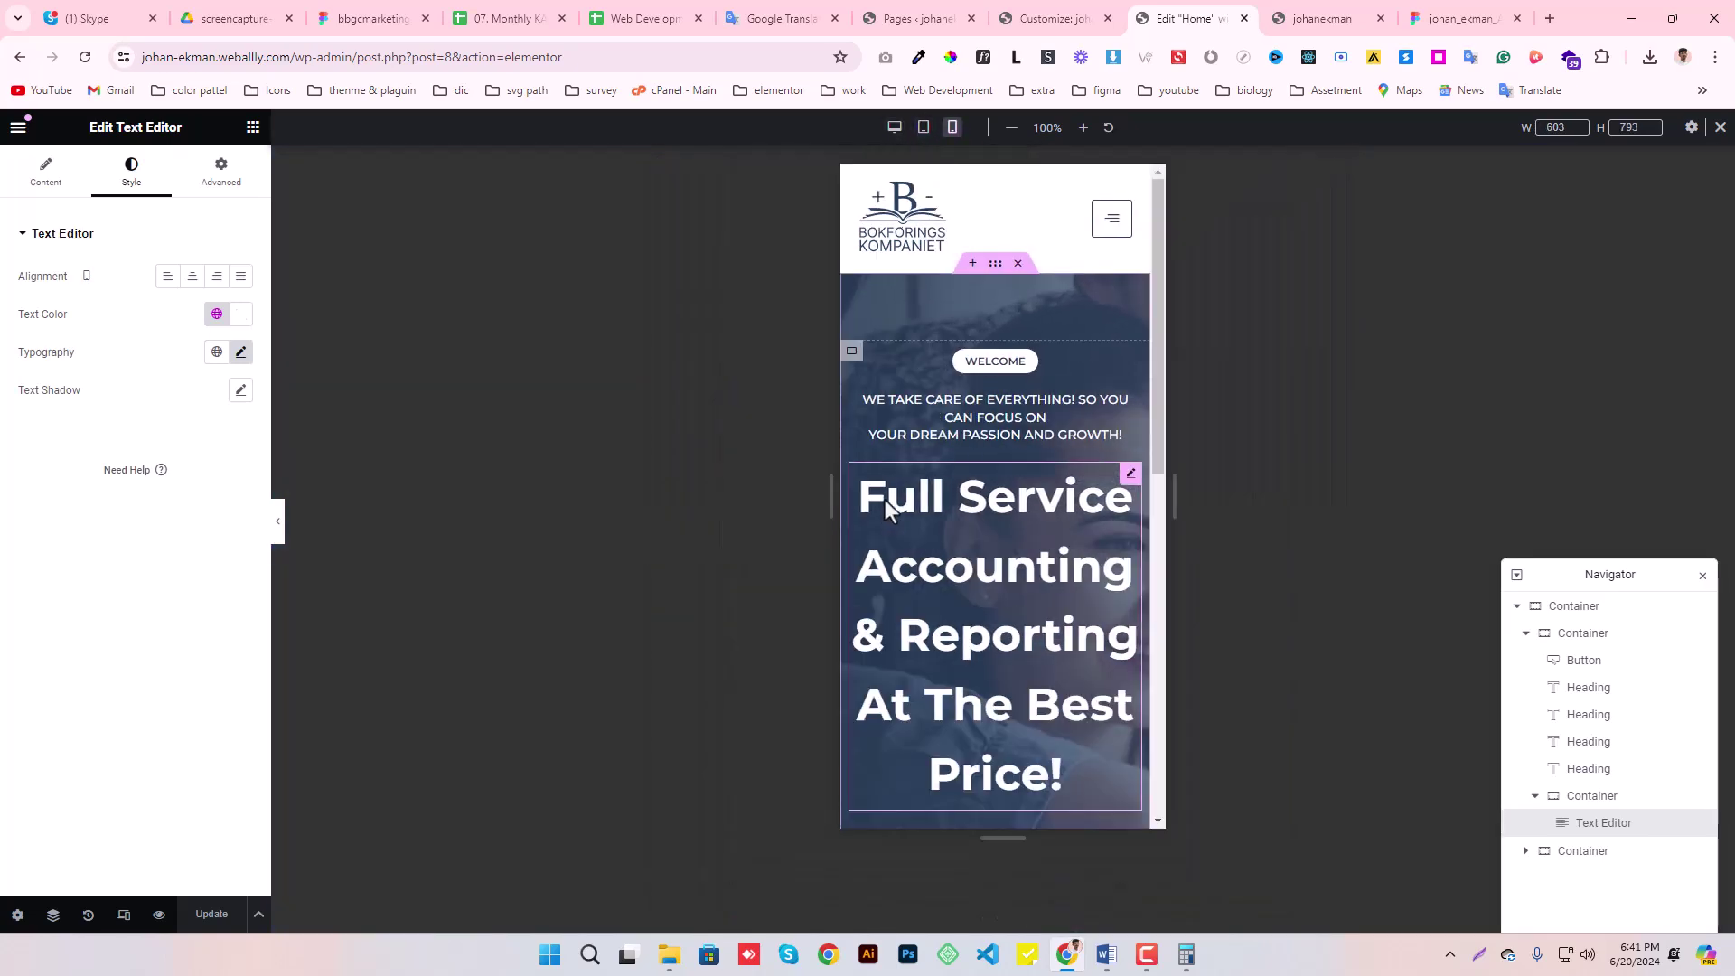
scroll(937, 519, down, 5)
scroll(1084, 522, up, 4)
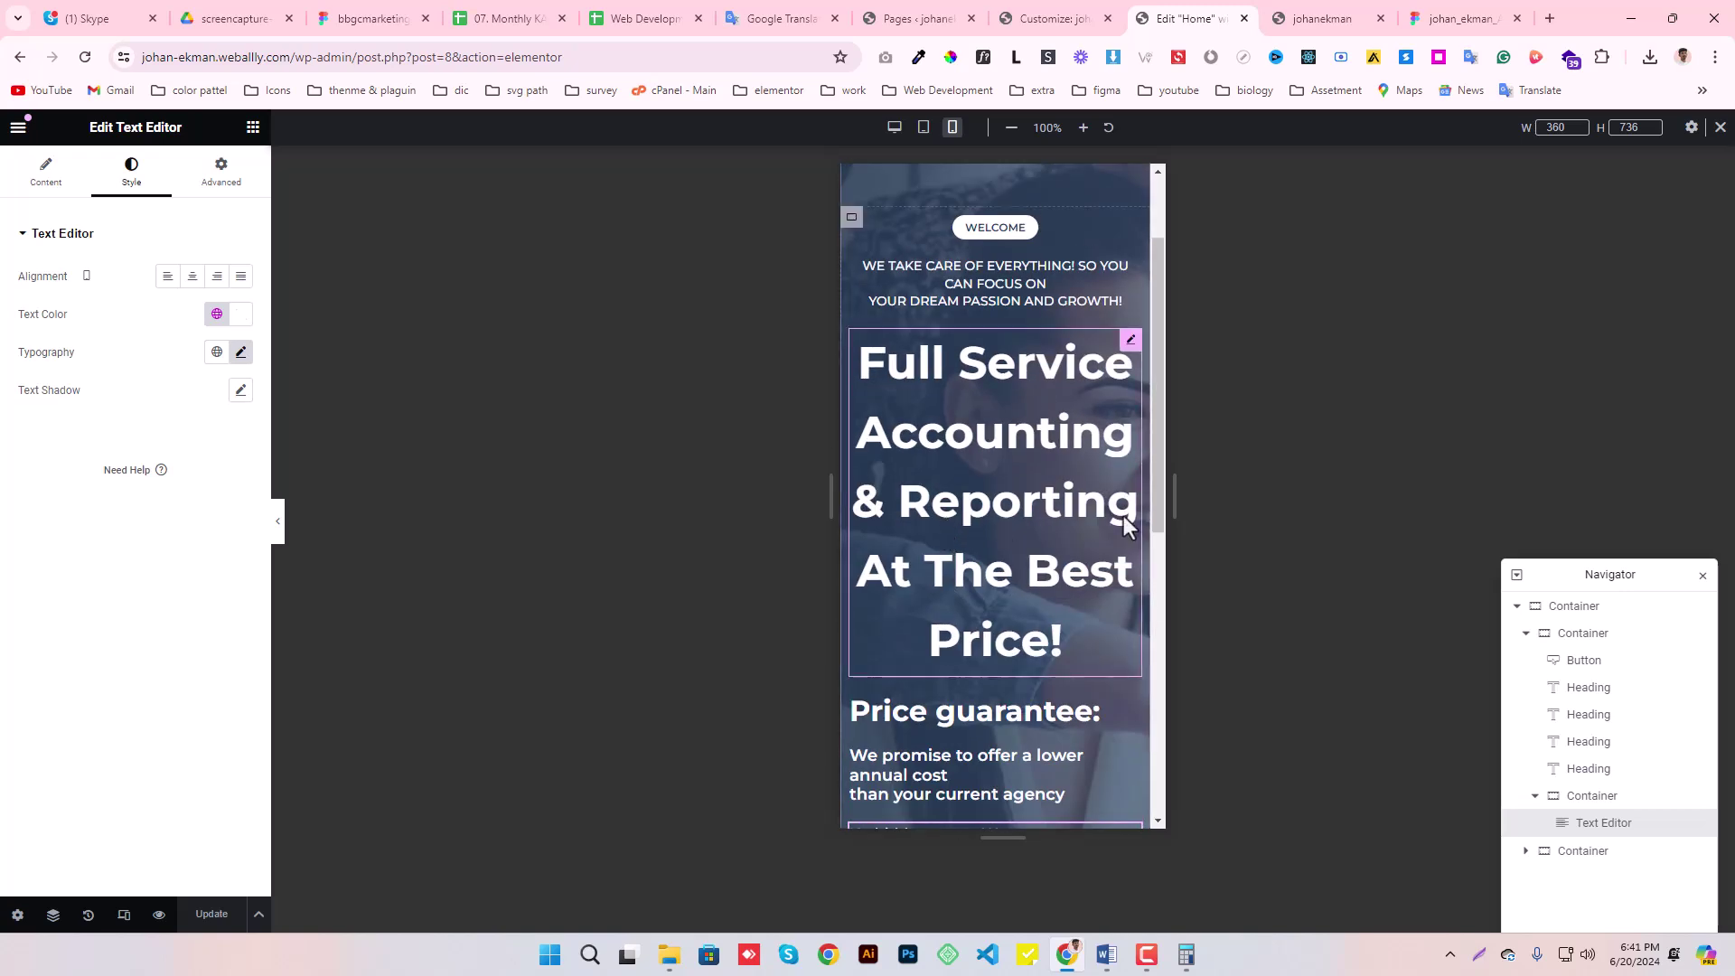
click(1125, 524)
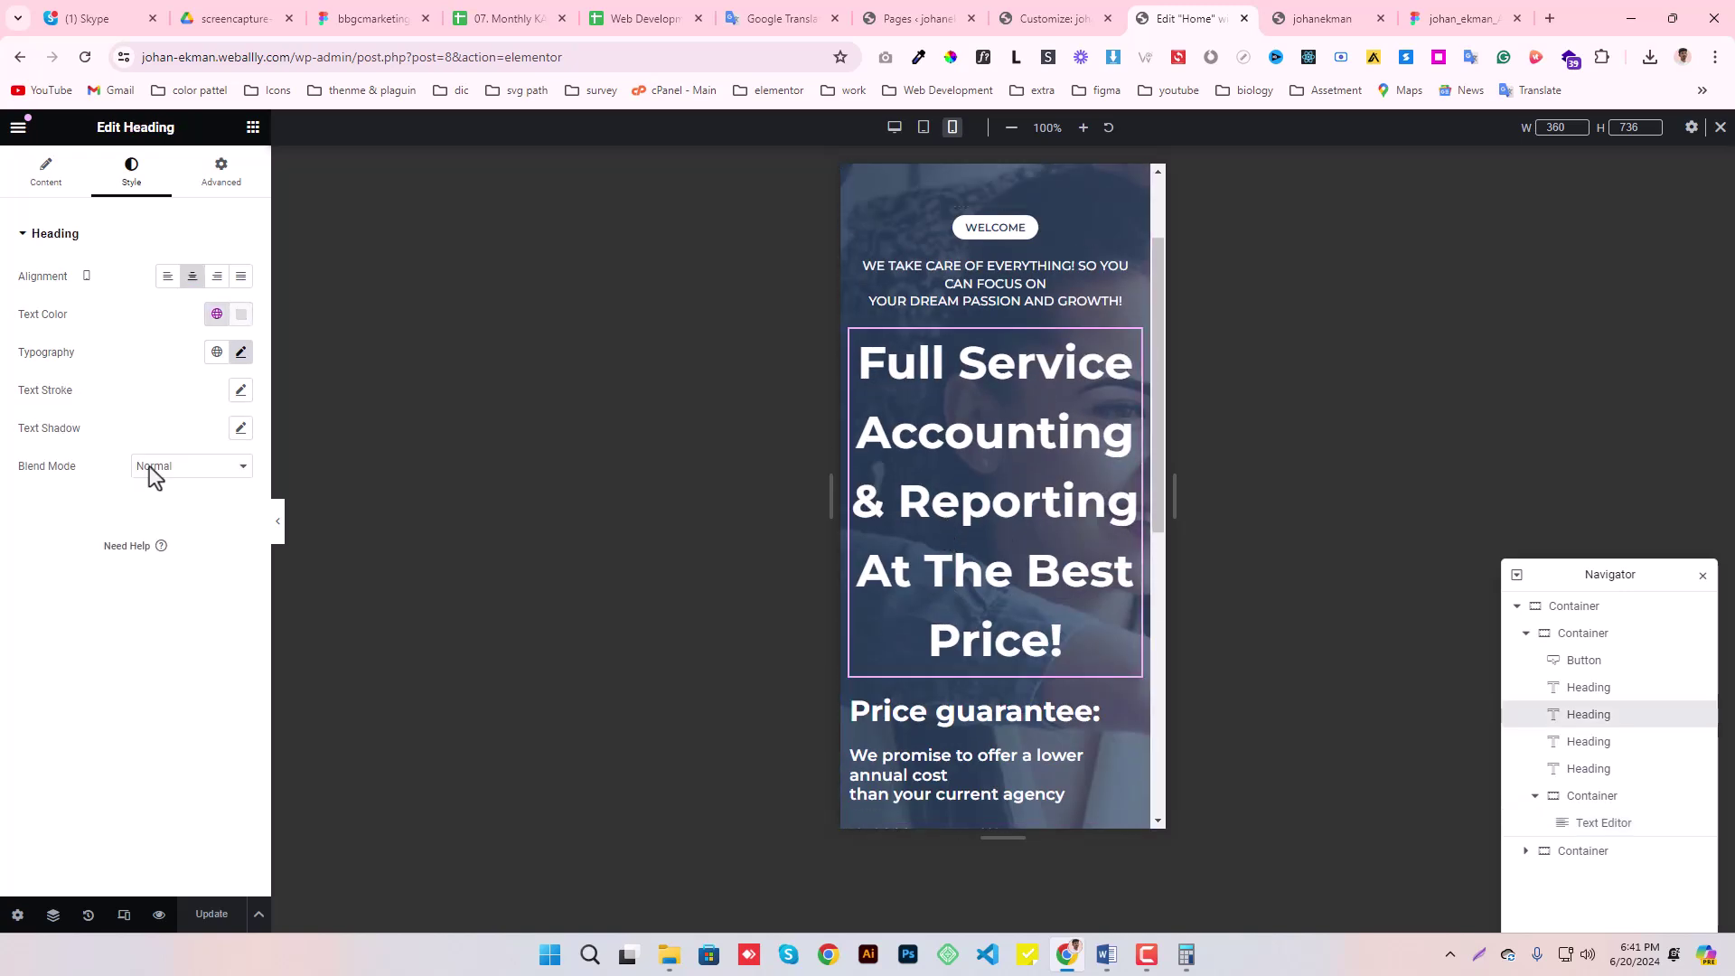
click(241, 353)
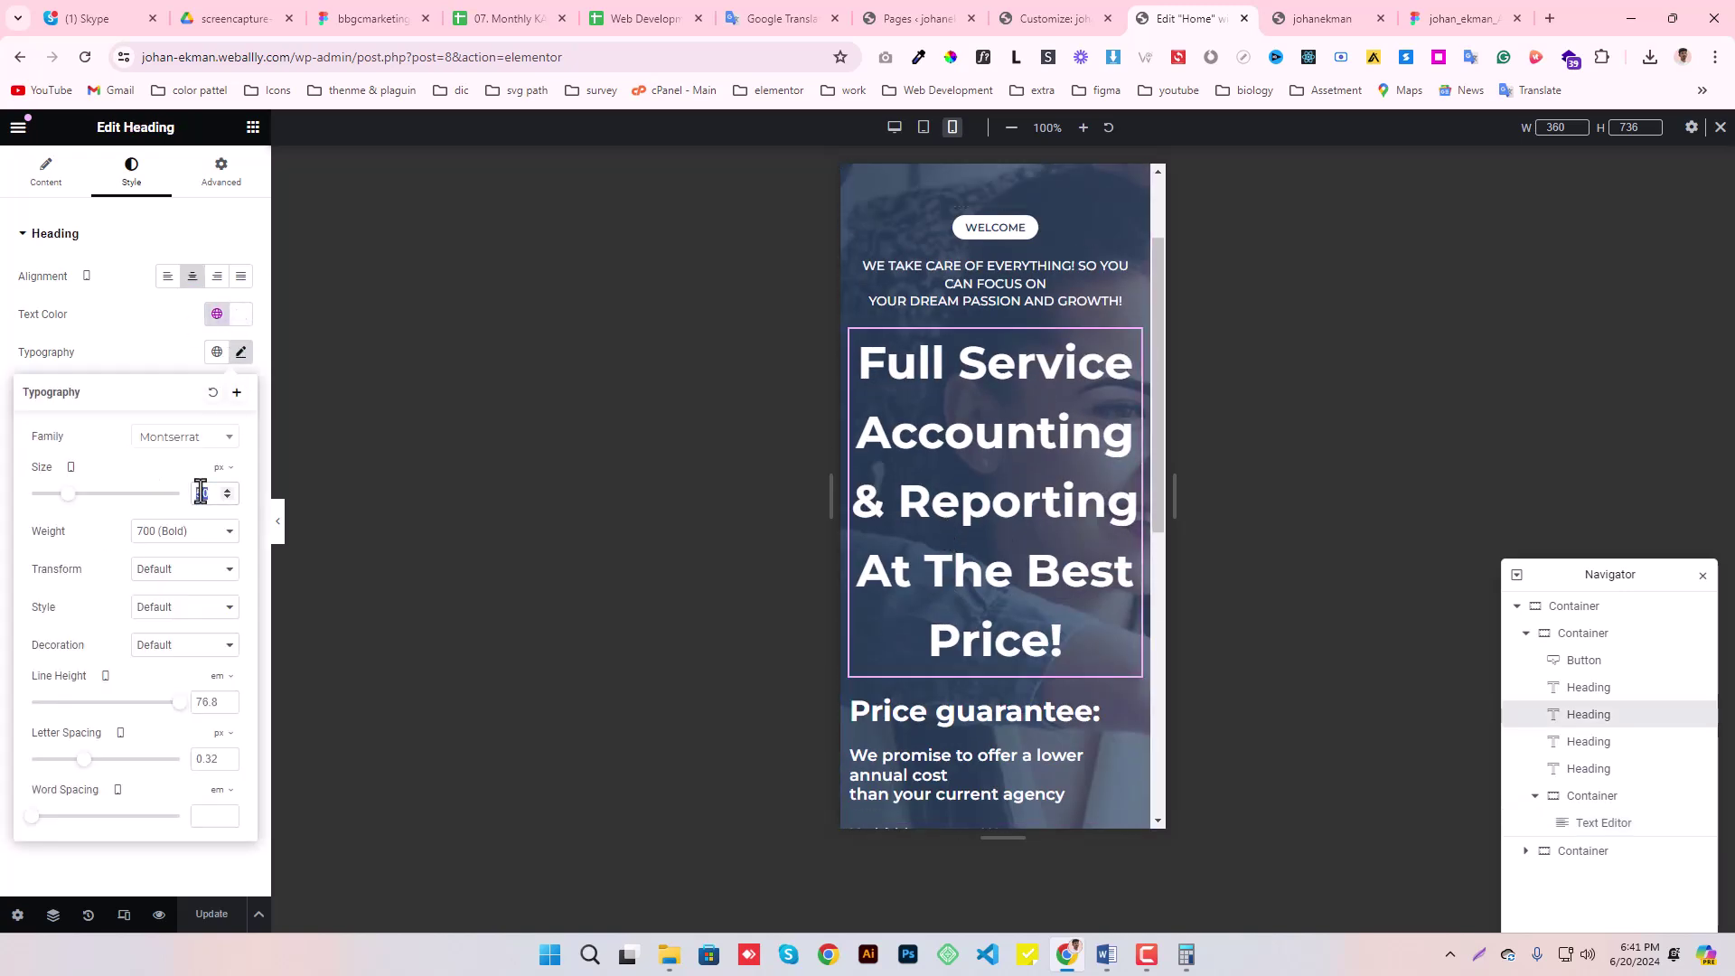
text(40)
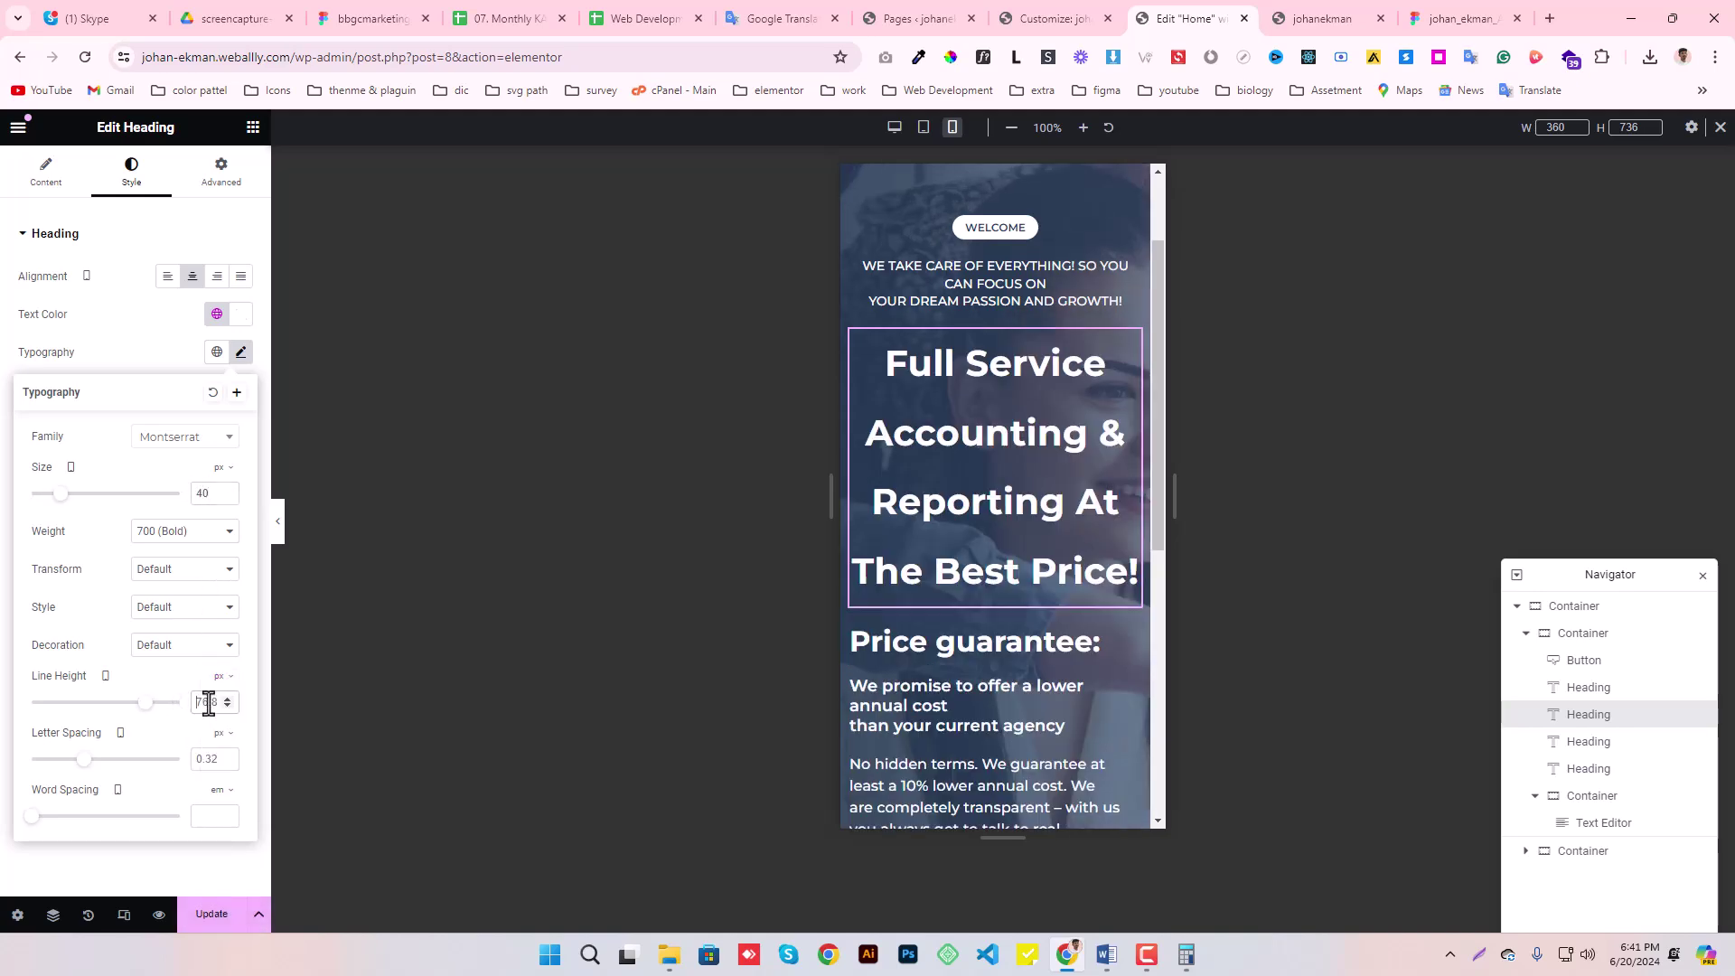
text(54)
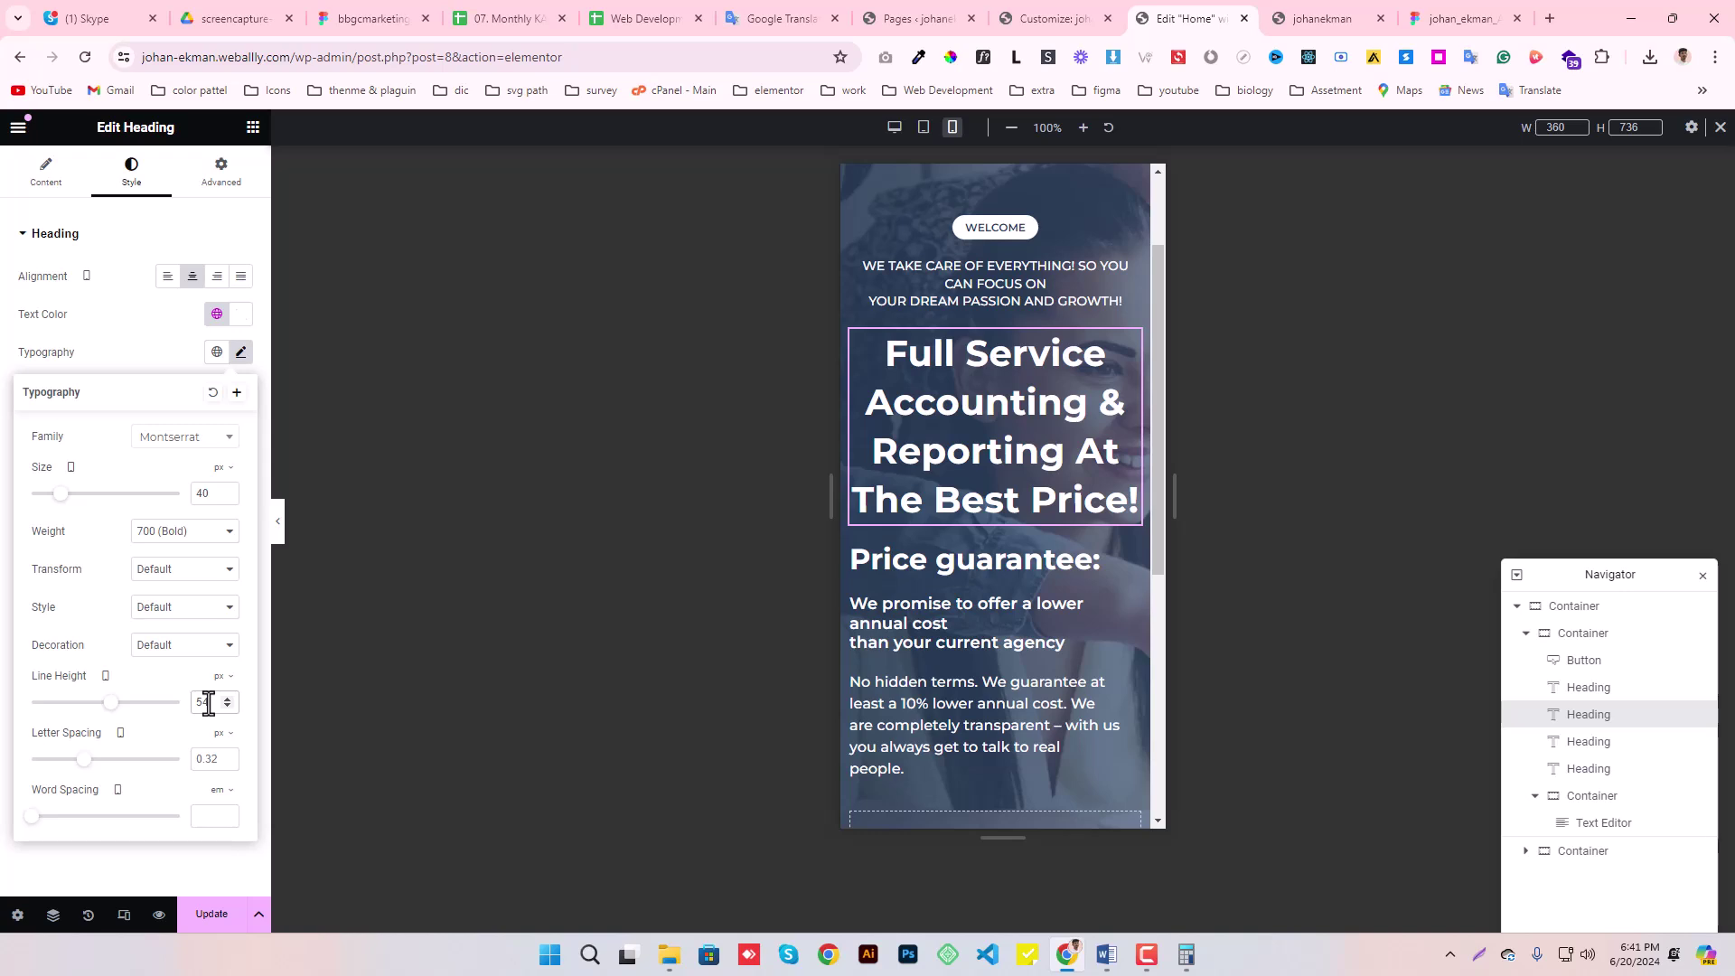
click(185, 907)
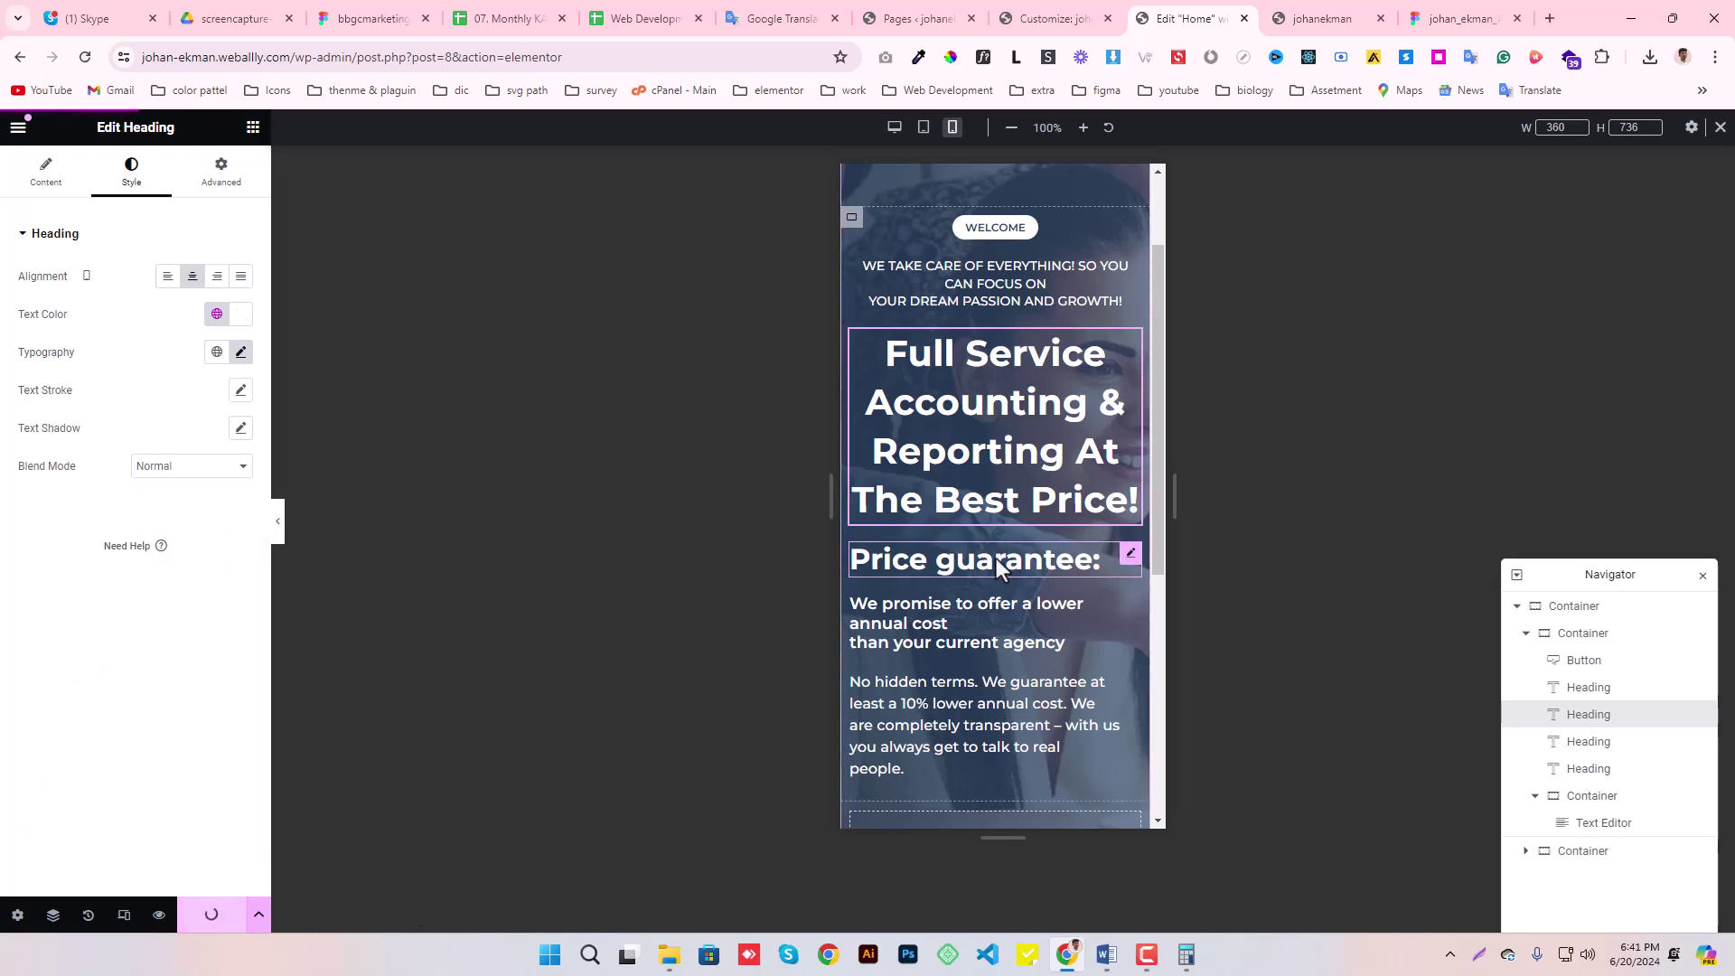
- Center-align the "Price guarantee:" heading, the "We promise" heading and the "No hidden terms" paragraph for mobile, and update the page
click(1000, 565)
click(191, 277)
click(937, 617)
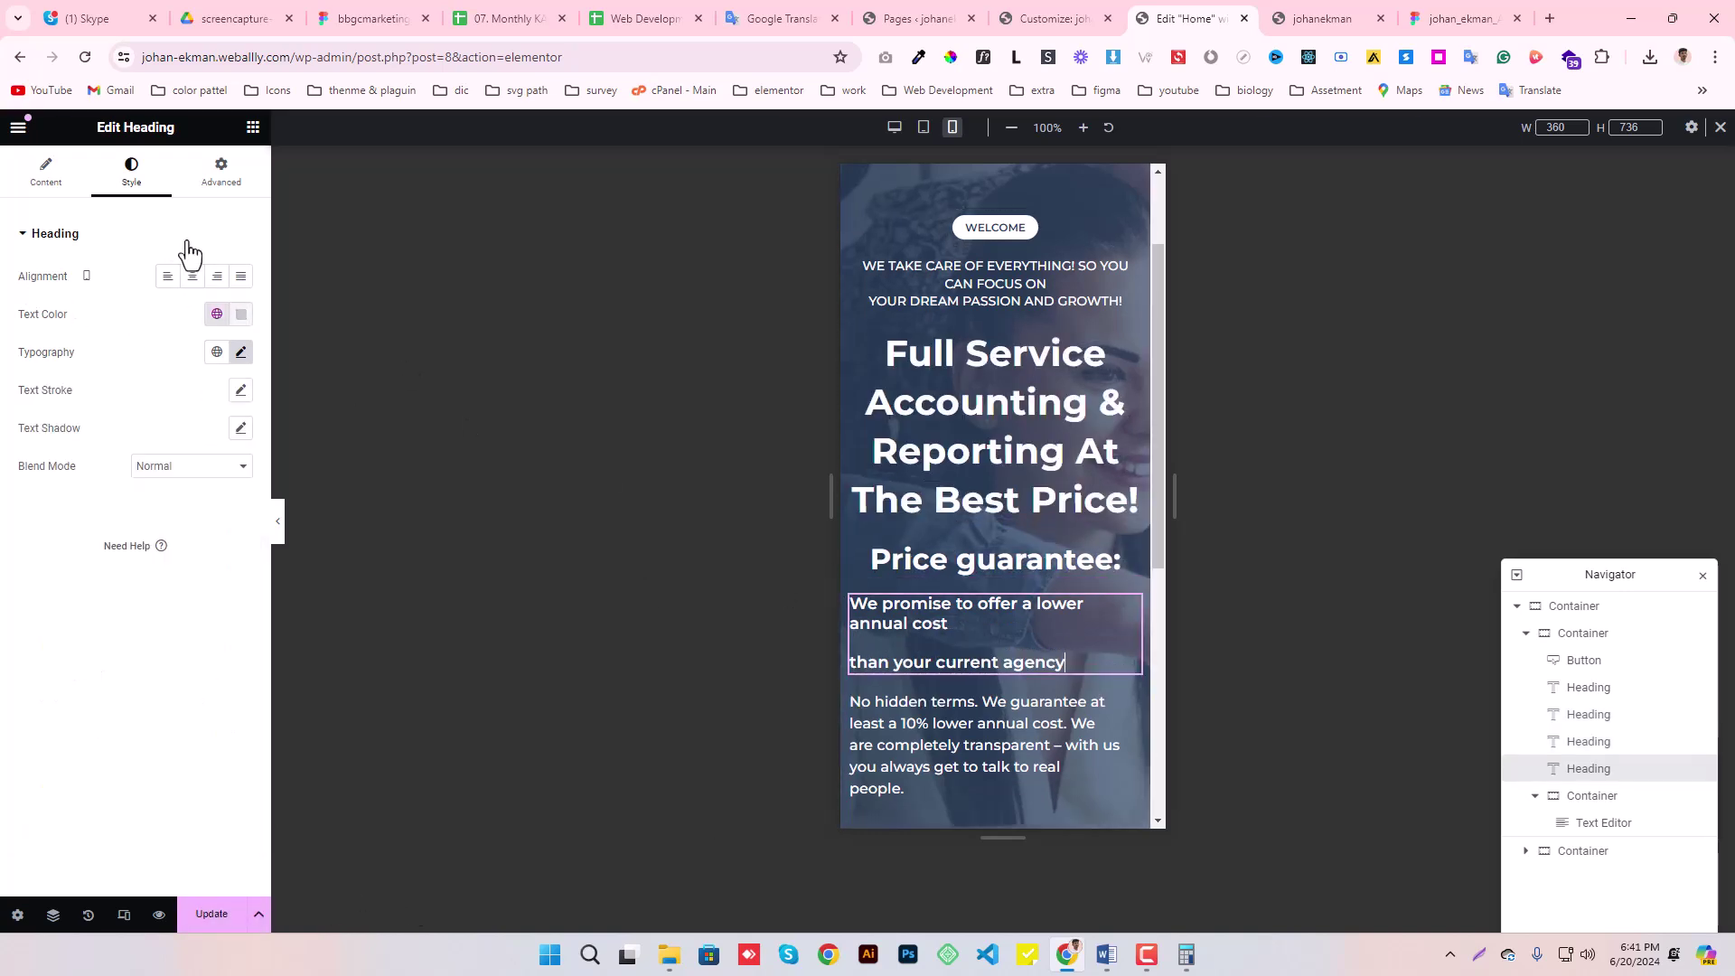
click(191, 276)
click(961, 724)
click(192, 276)
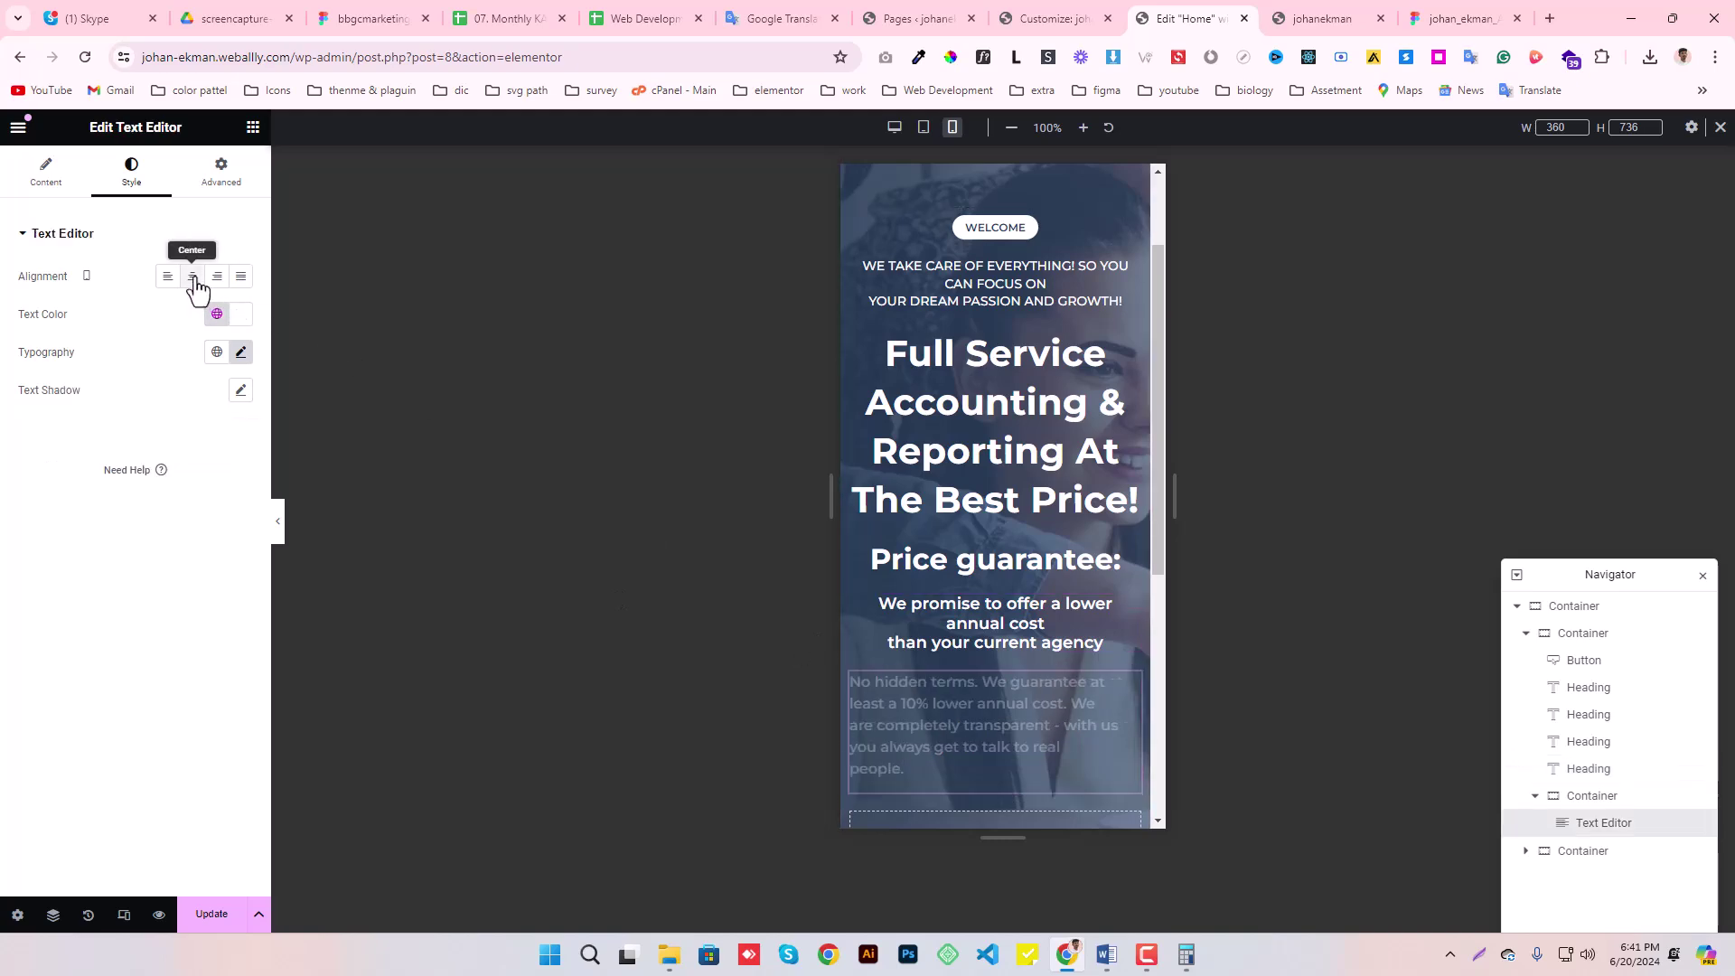
click(212, 913)
scroll(1023, 539, down, 4)
scroll(1023, 539, up, 4)
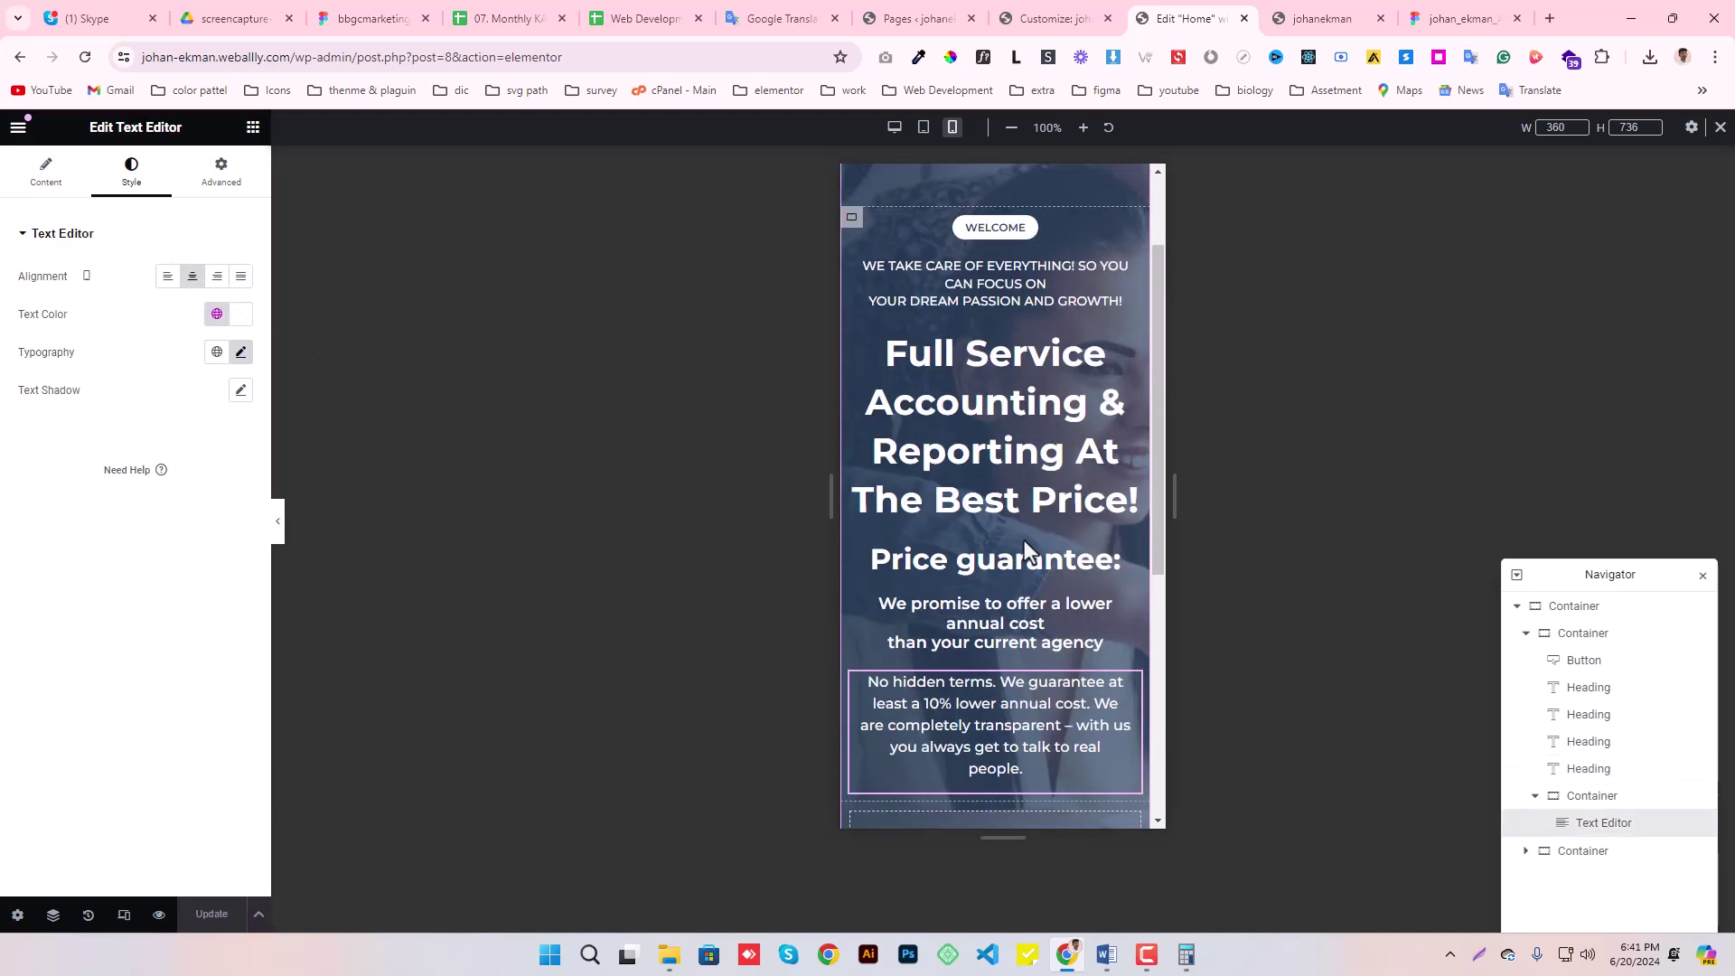
- Check the hero section's mobile layout on the live site using the browser's device emulation at iPhone 14 Pro Max size
click(1325, 18)
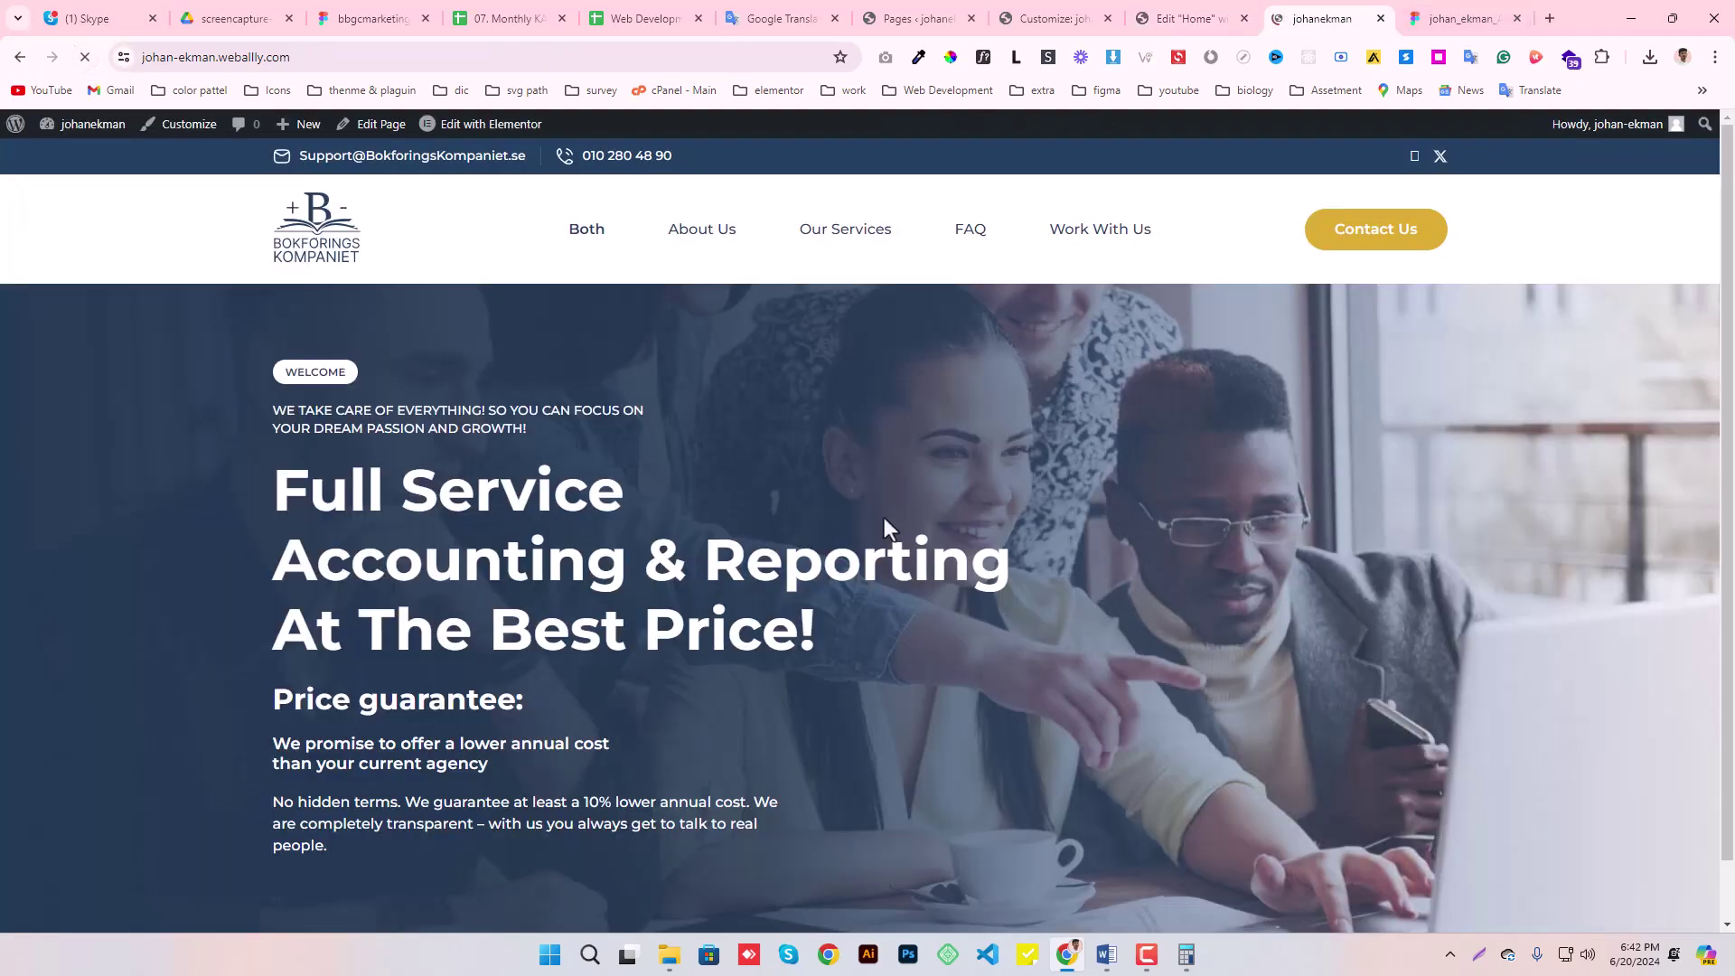
right_click(1555, 420)
click(1418, 825)
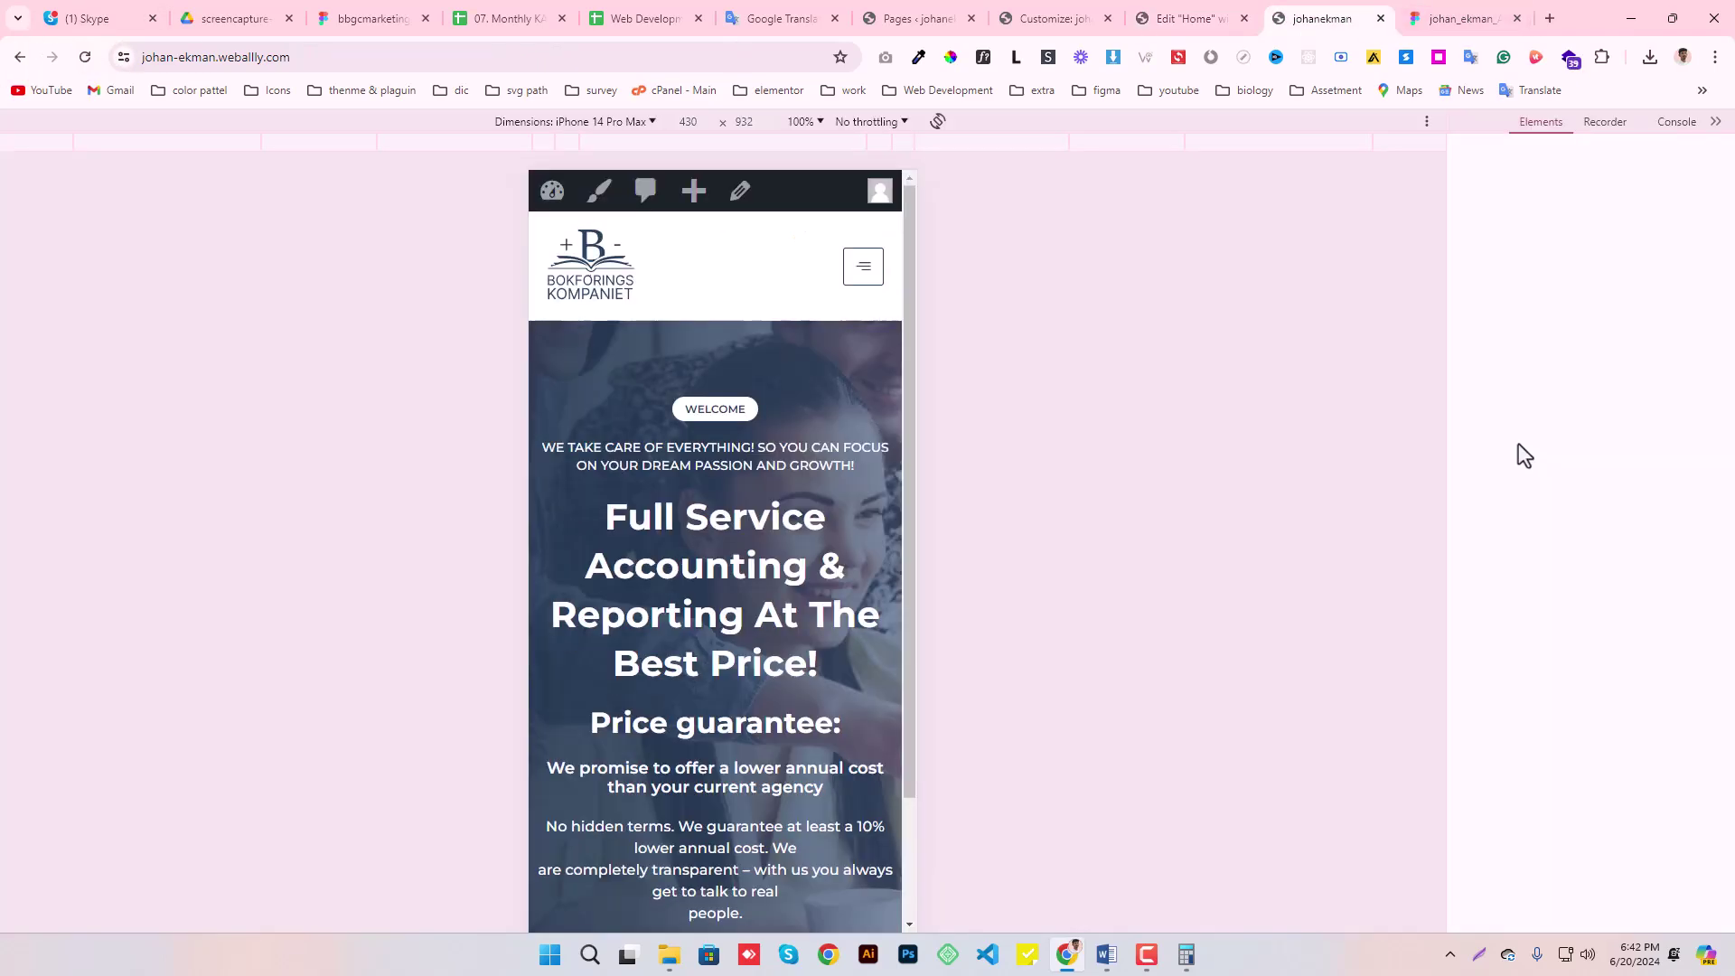
scroll(756, 449, down, 3)
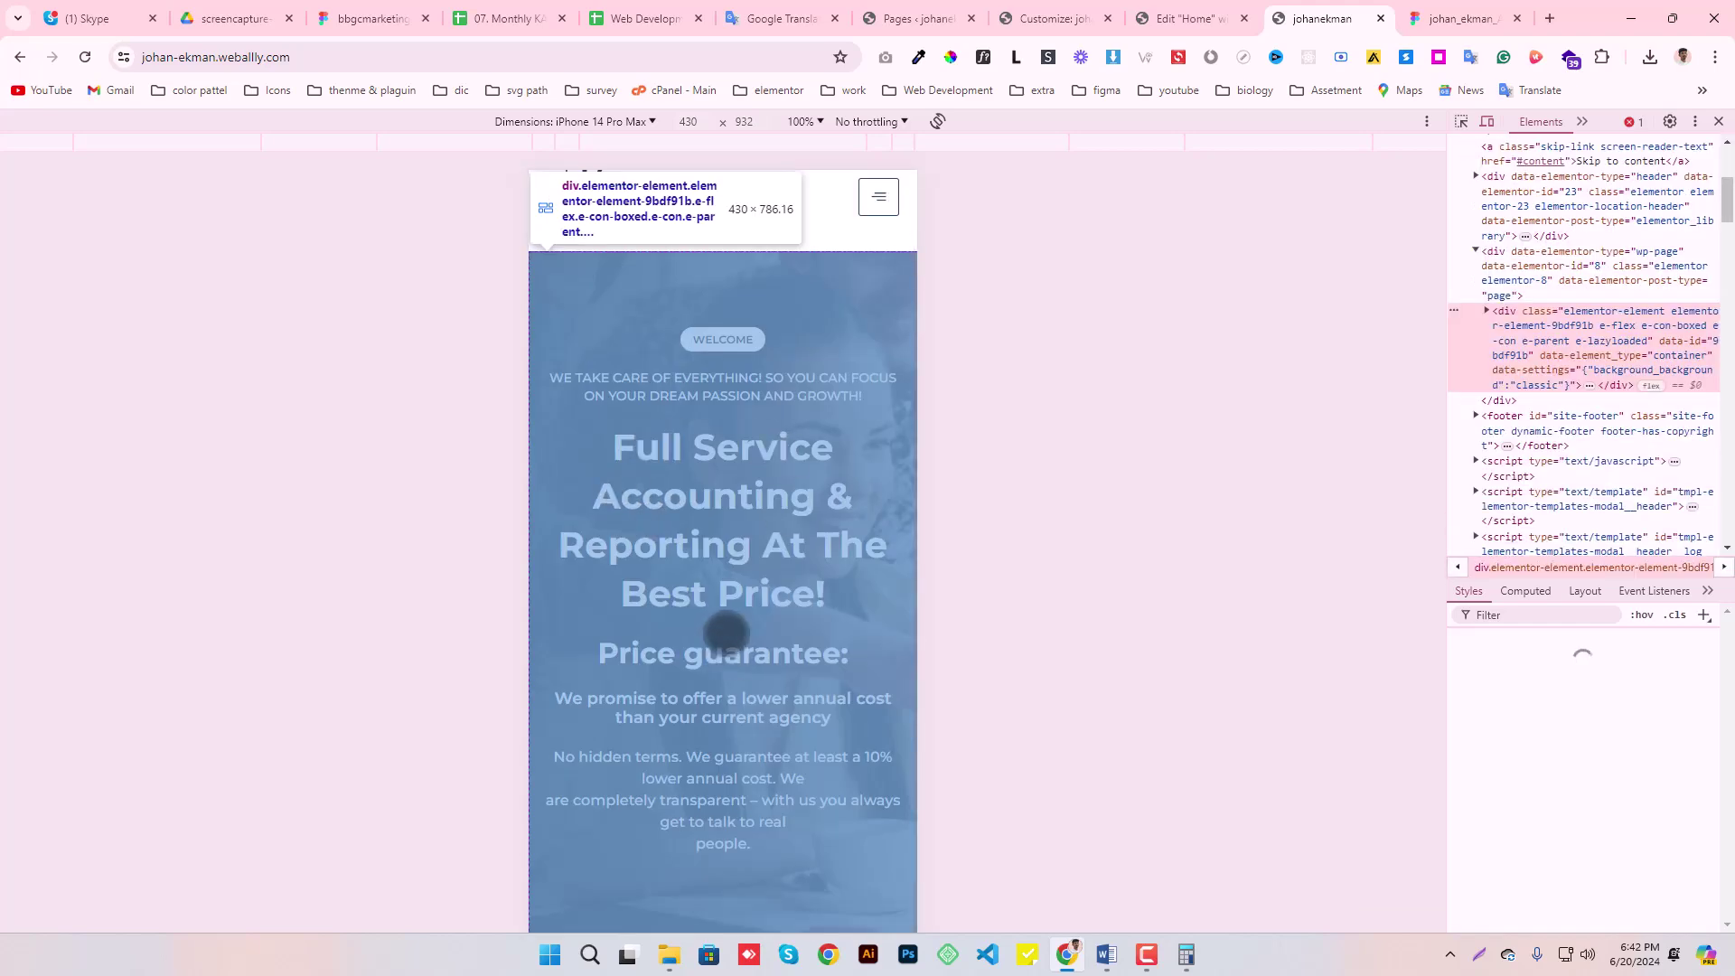
scroll(659, 702, up, 1)
scroll(662, 692, down, 1)
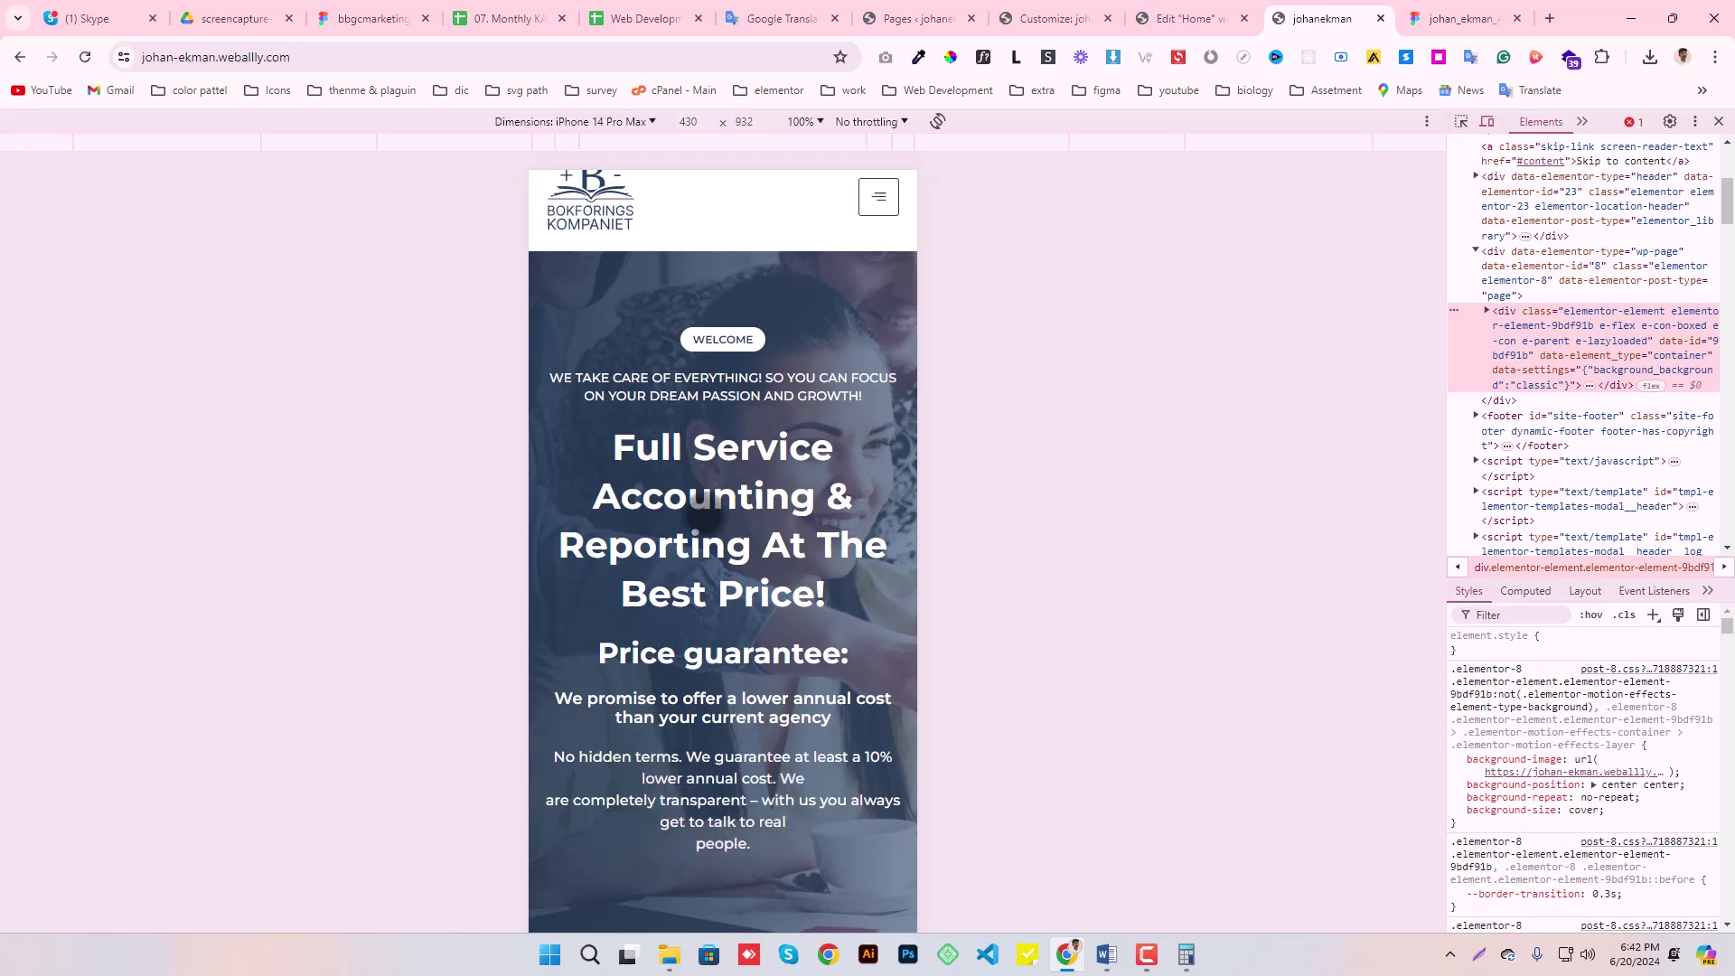
scroll(752, 575, up, 1)
scroll(752, 571, up, 1)
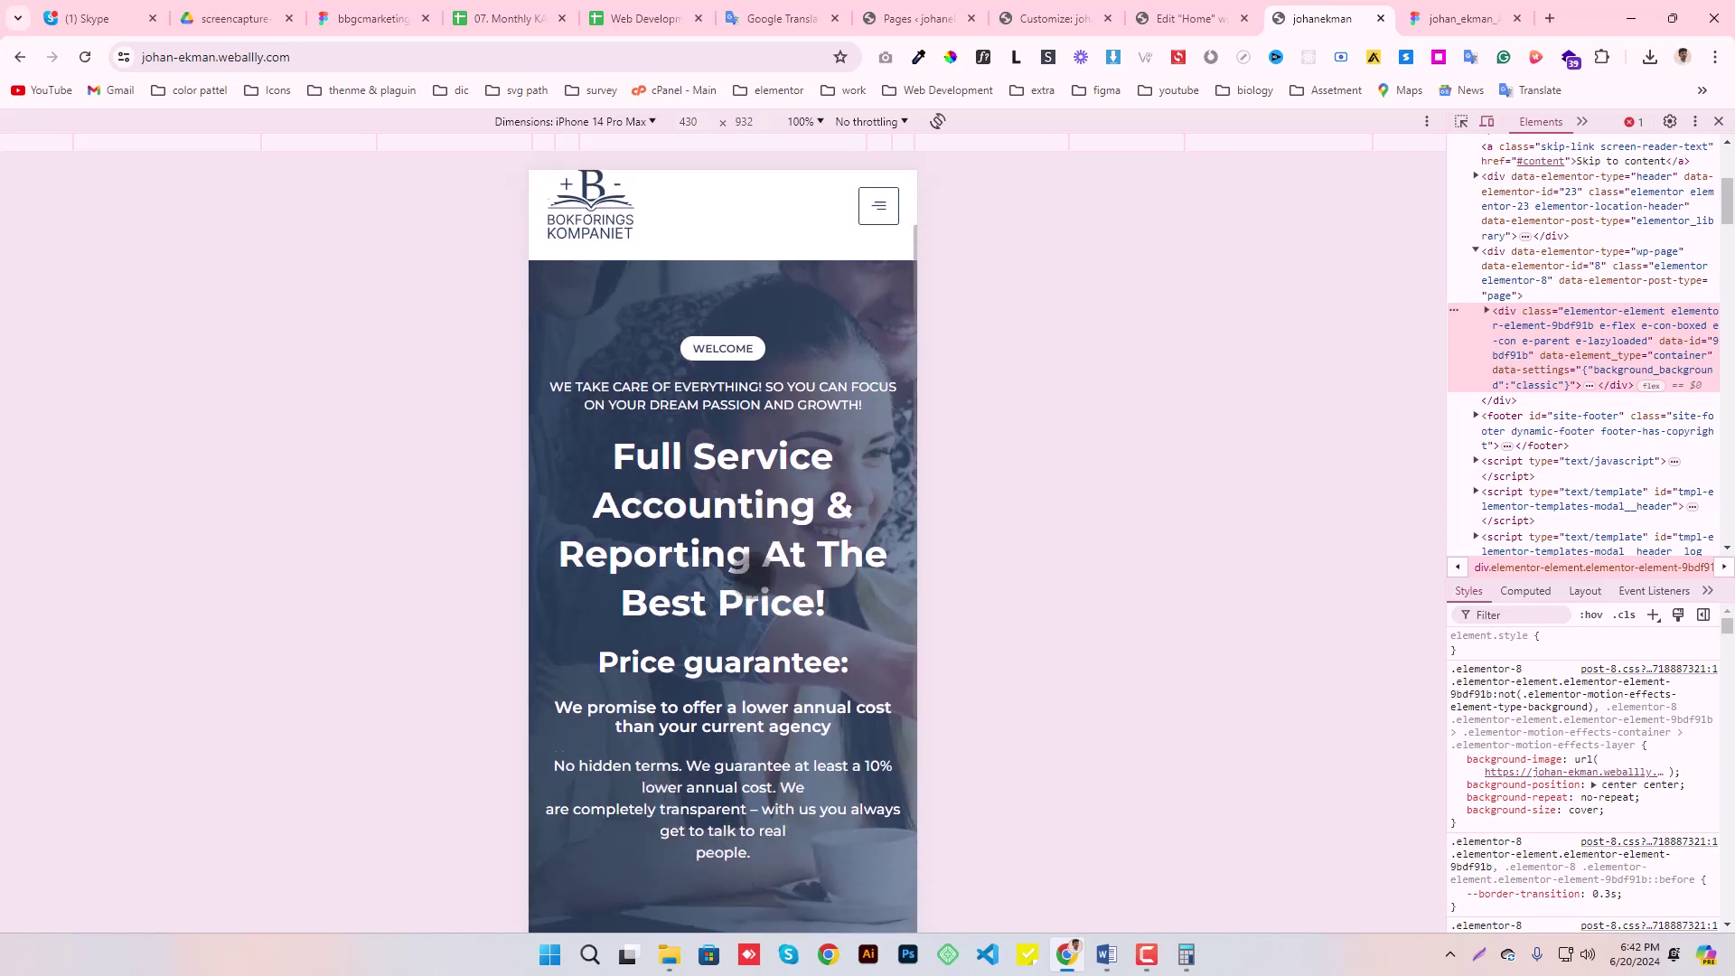
scroll(752, 571, down, 1)
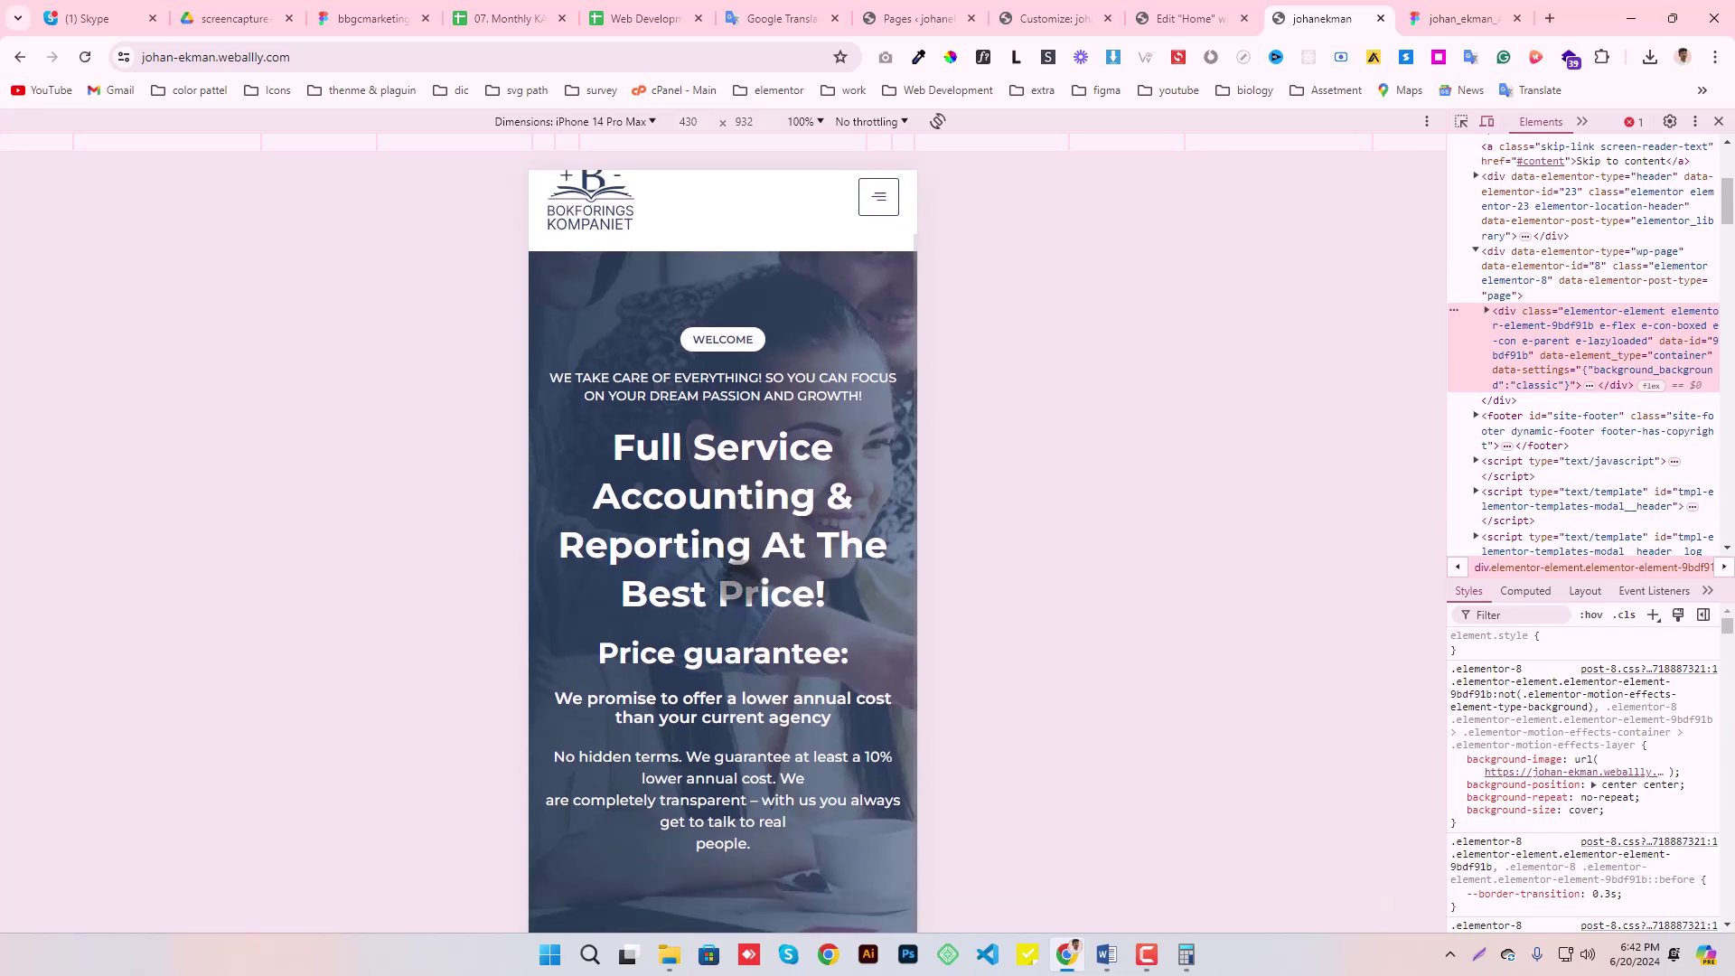
scroll(702, 659, up, 1)
scroll(701, 659, down, 1)
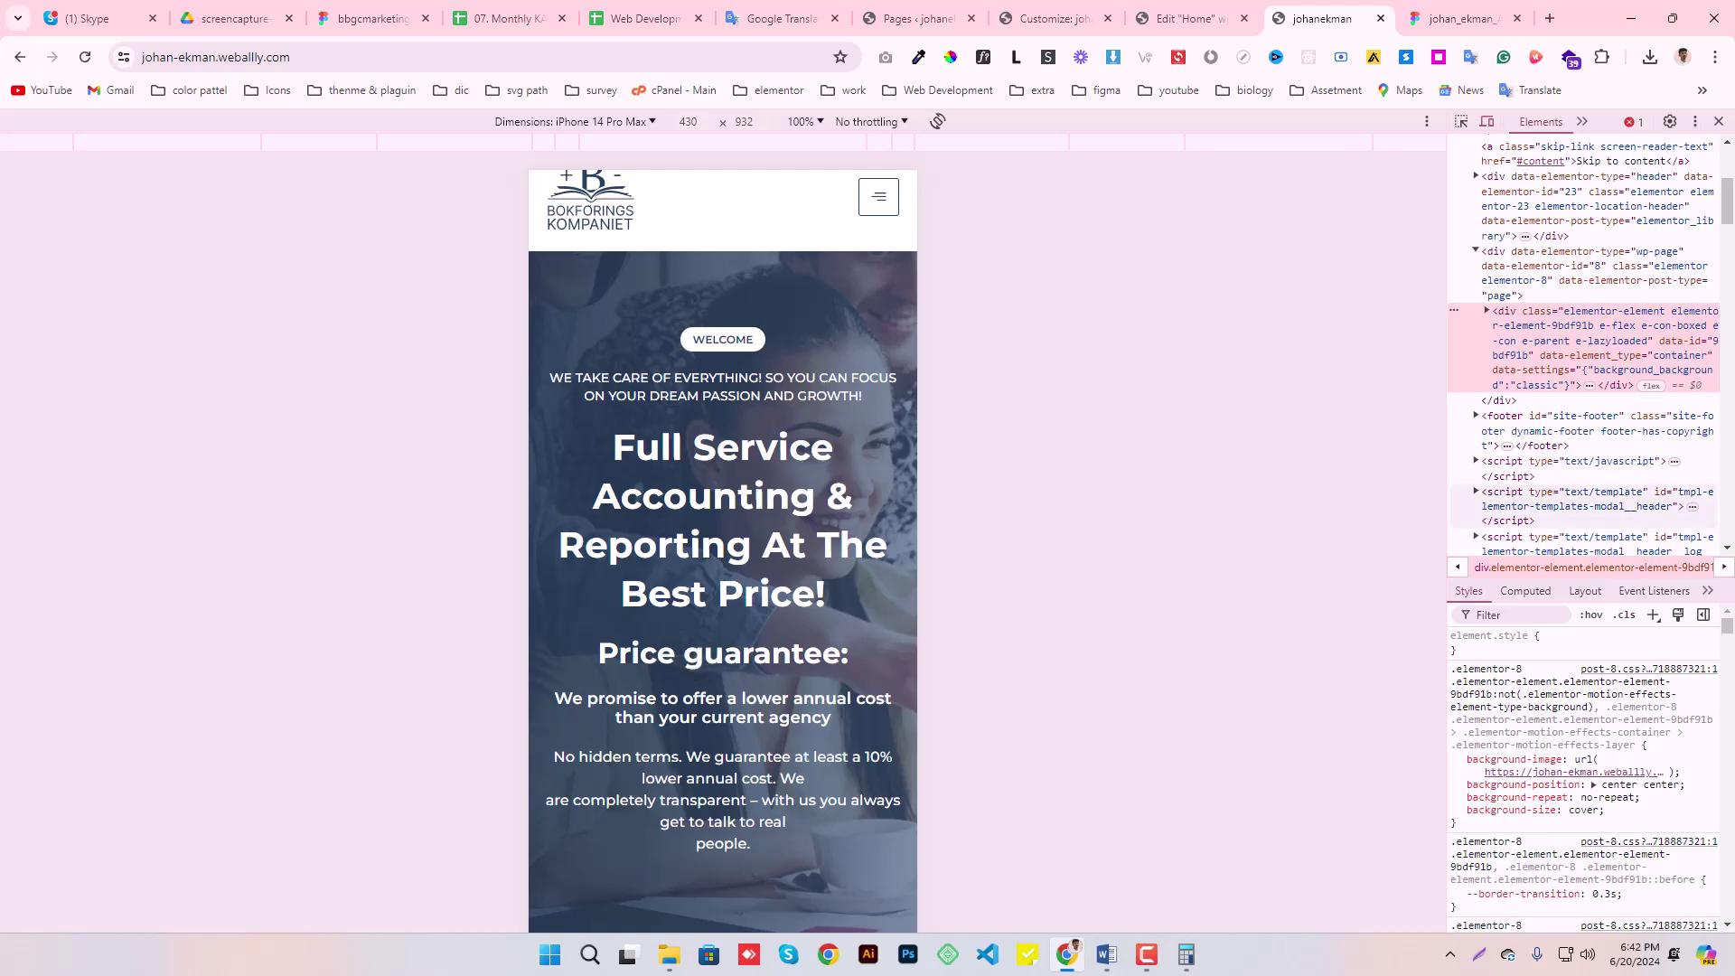
click(1719, 121)
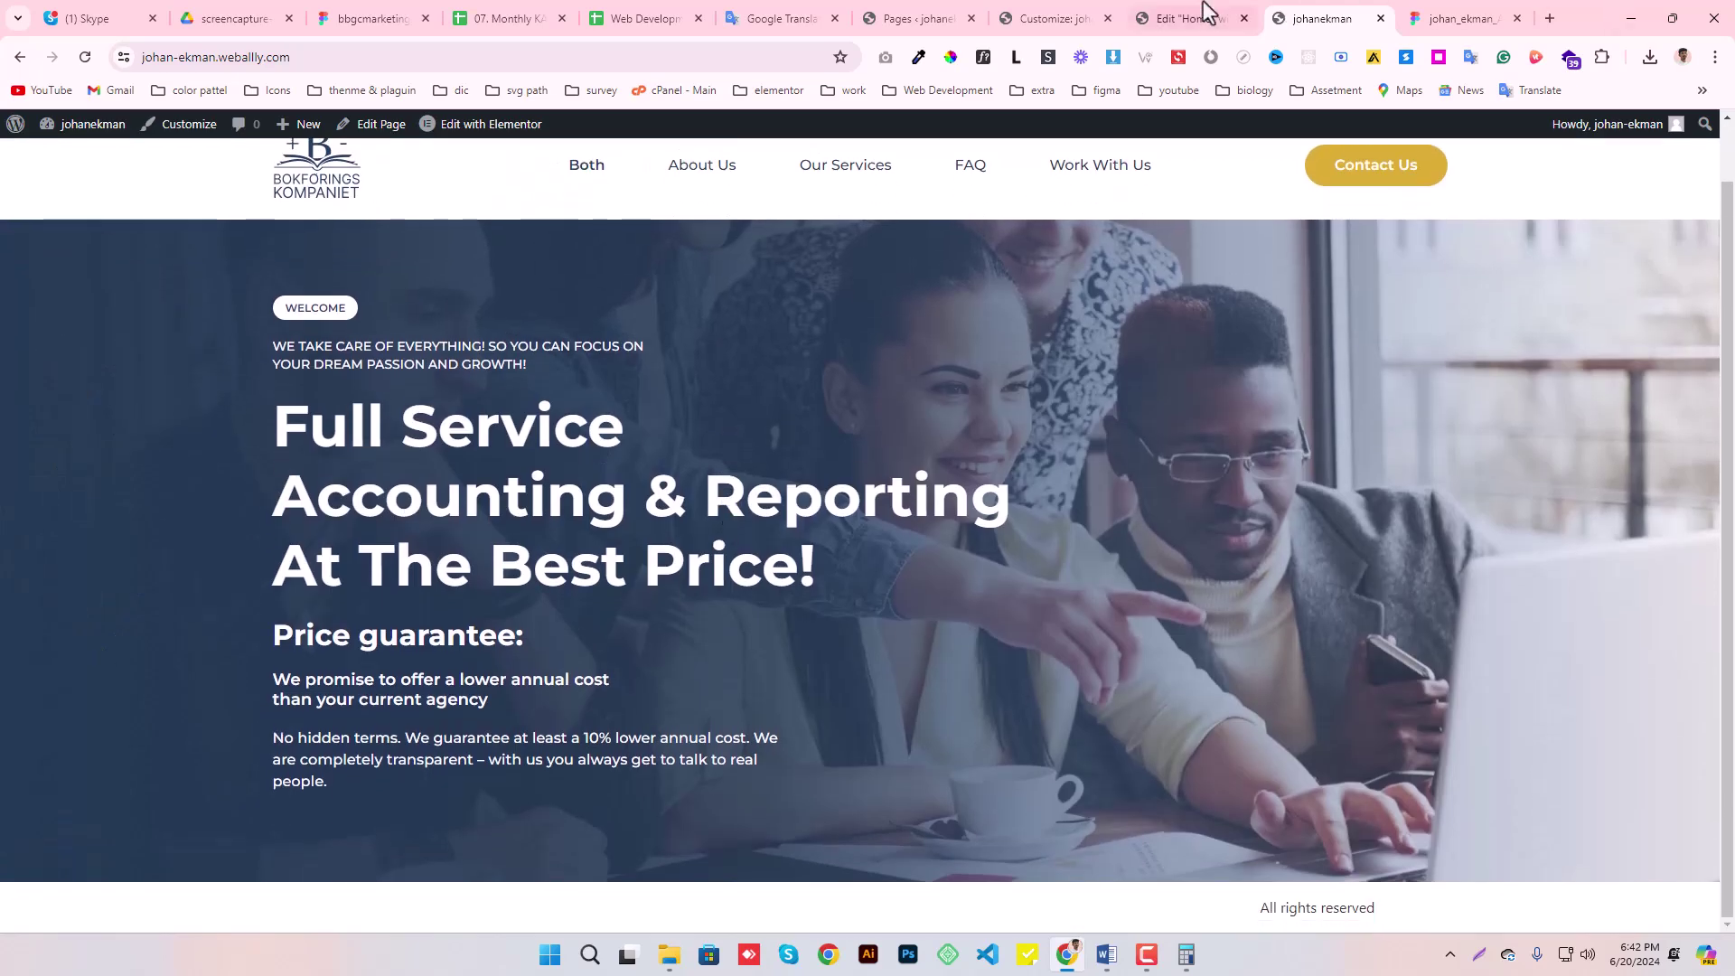
- Return to the desktop view in Elementor, remove the line breaks before "are completely" and "people." in the "No hidden terms" paragraph, and update the page
click(1192, 18)
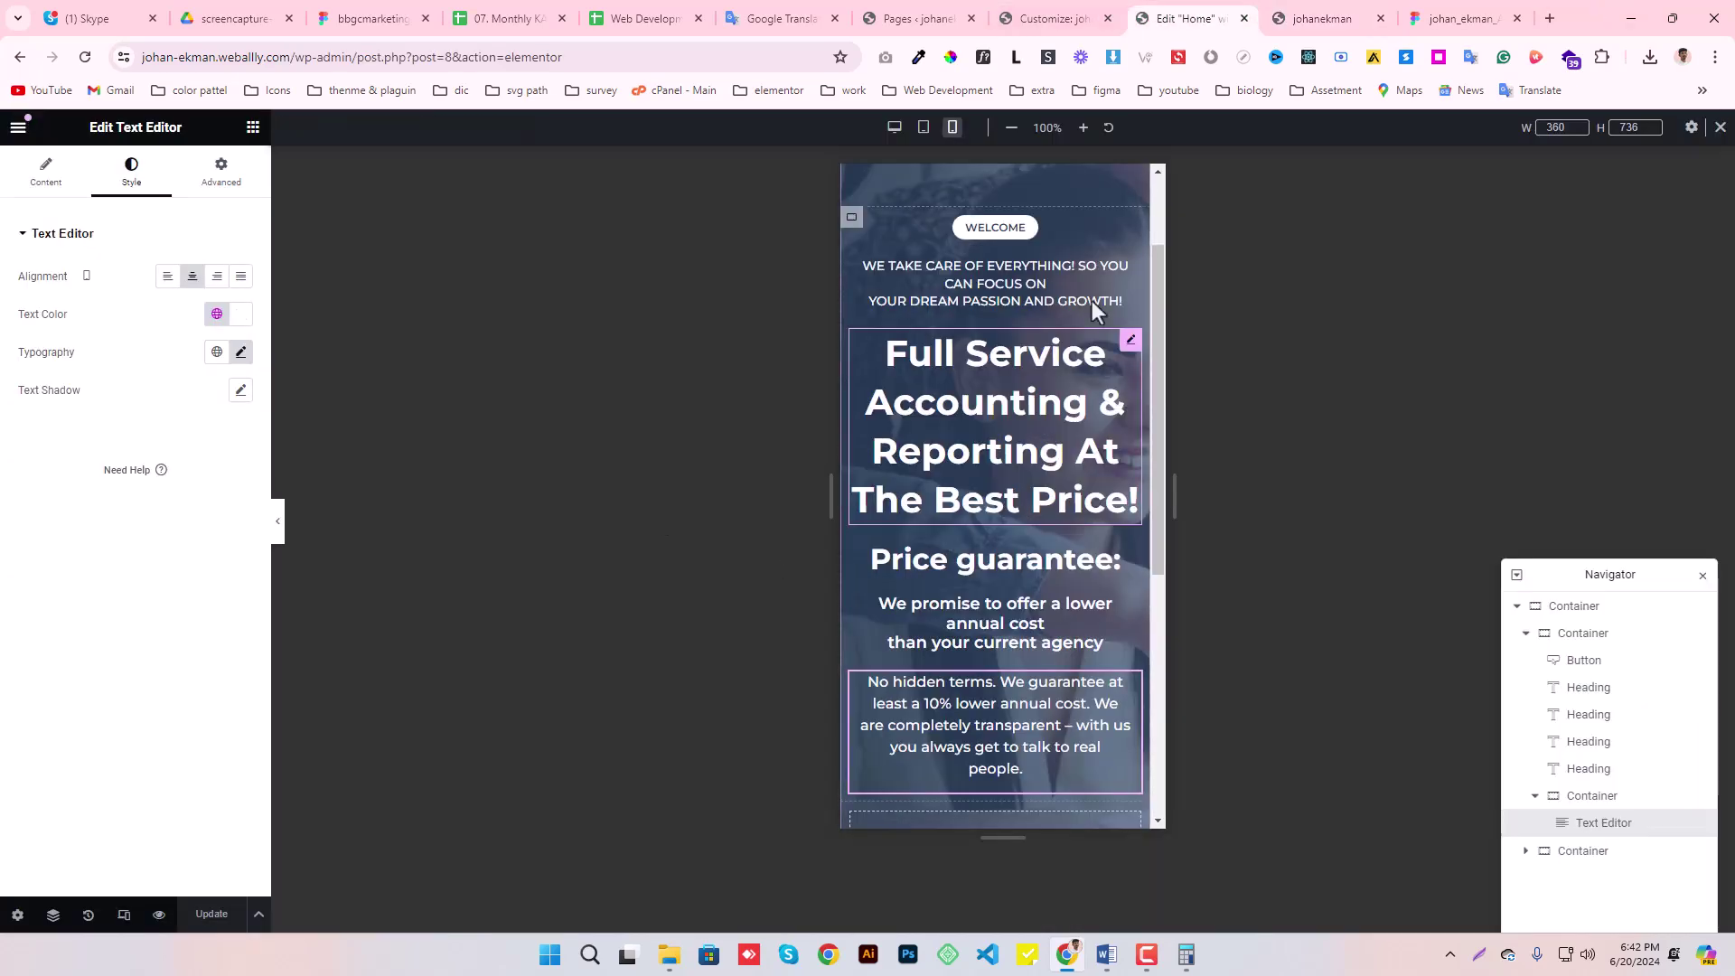
click(895, 128)
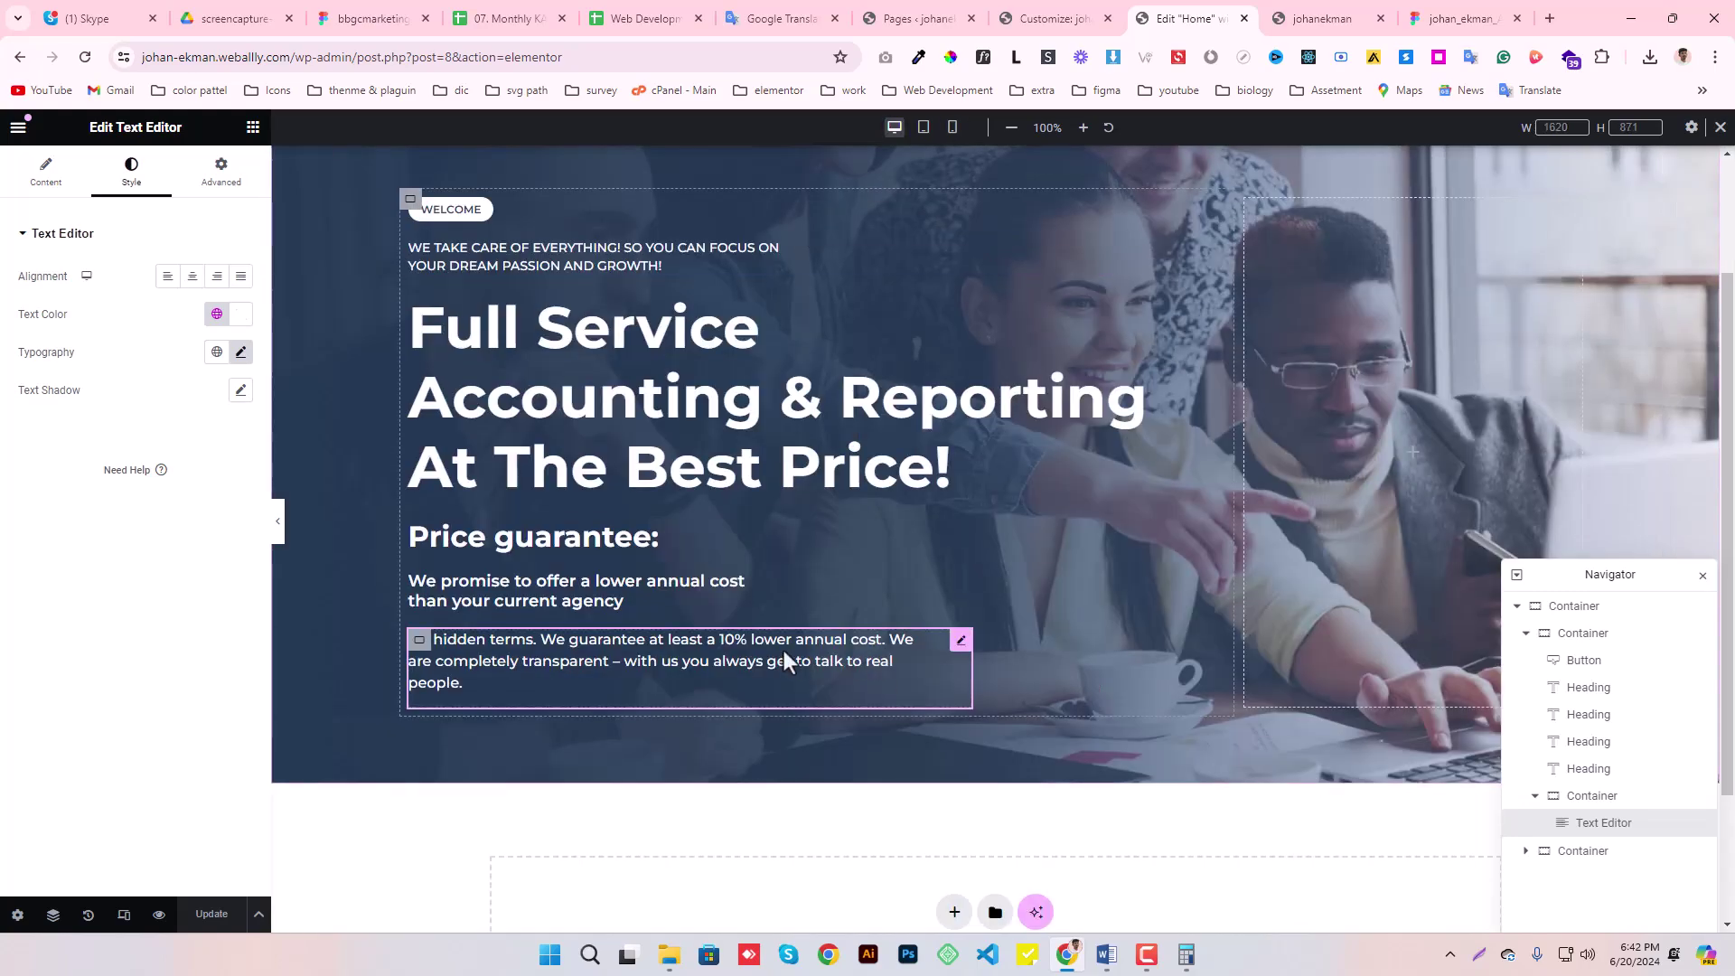
scroll(775, 622, down, 3)
scroll(775, 622, up, 3)
scroll(775, 622, down, 2)
scroll(776, 624, up, 4)
scroll(776, 624, down, 4)
click(861, 488)
click(47, 172)
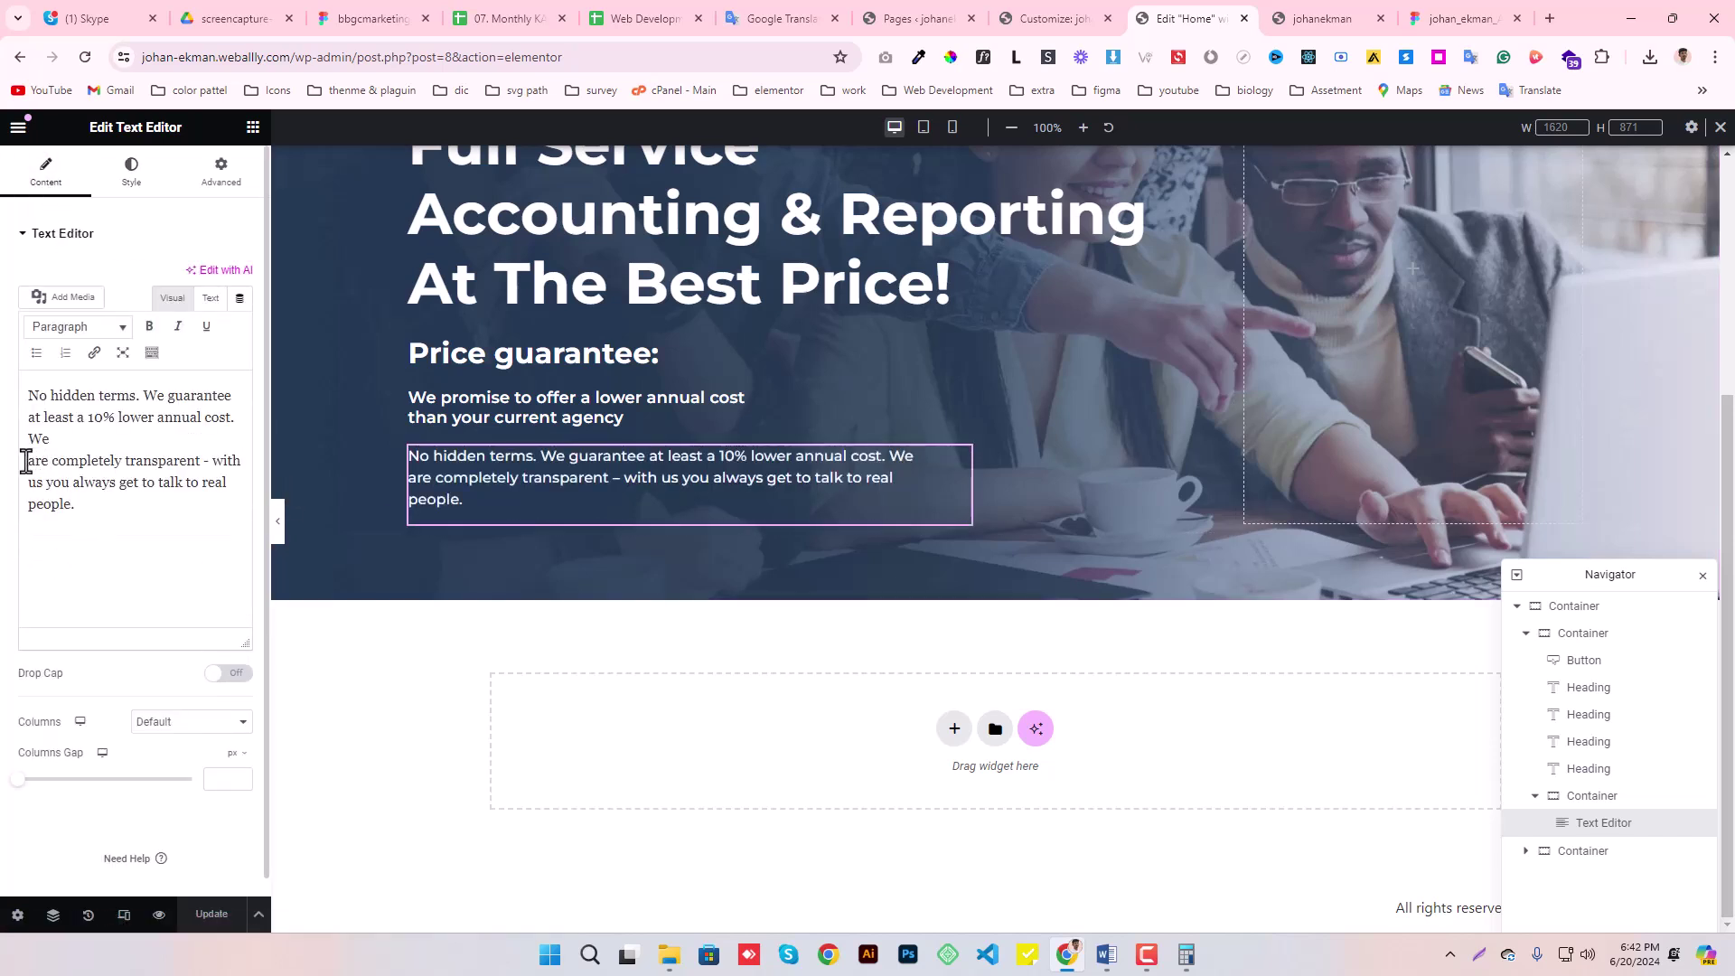
key(BackSpace)
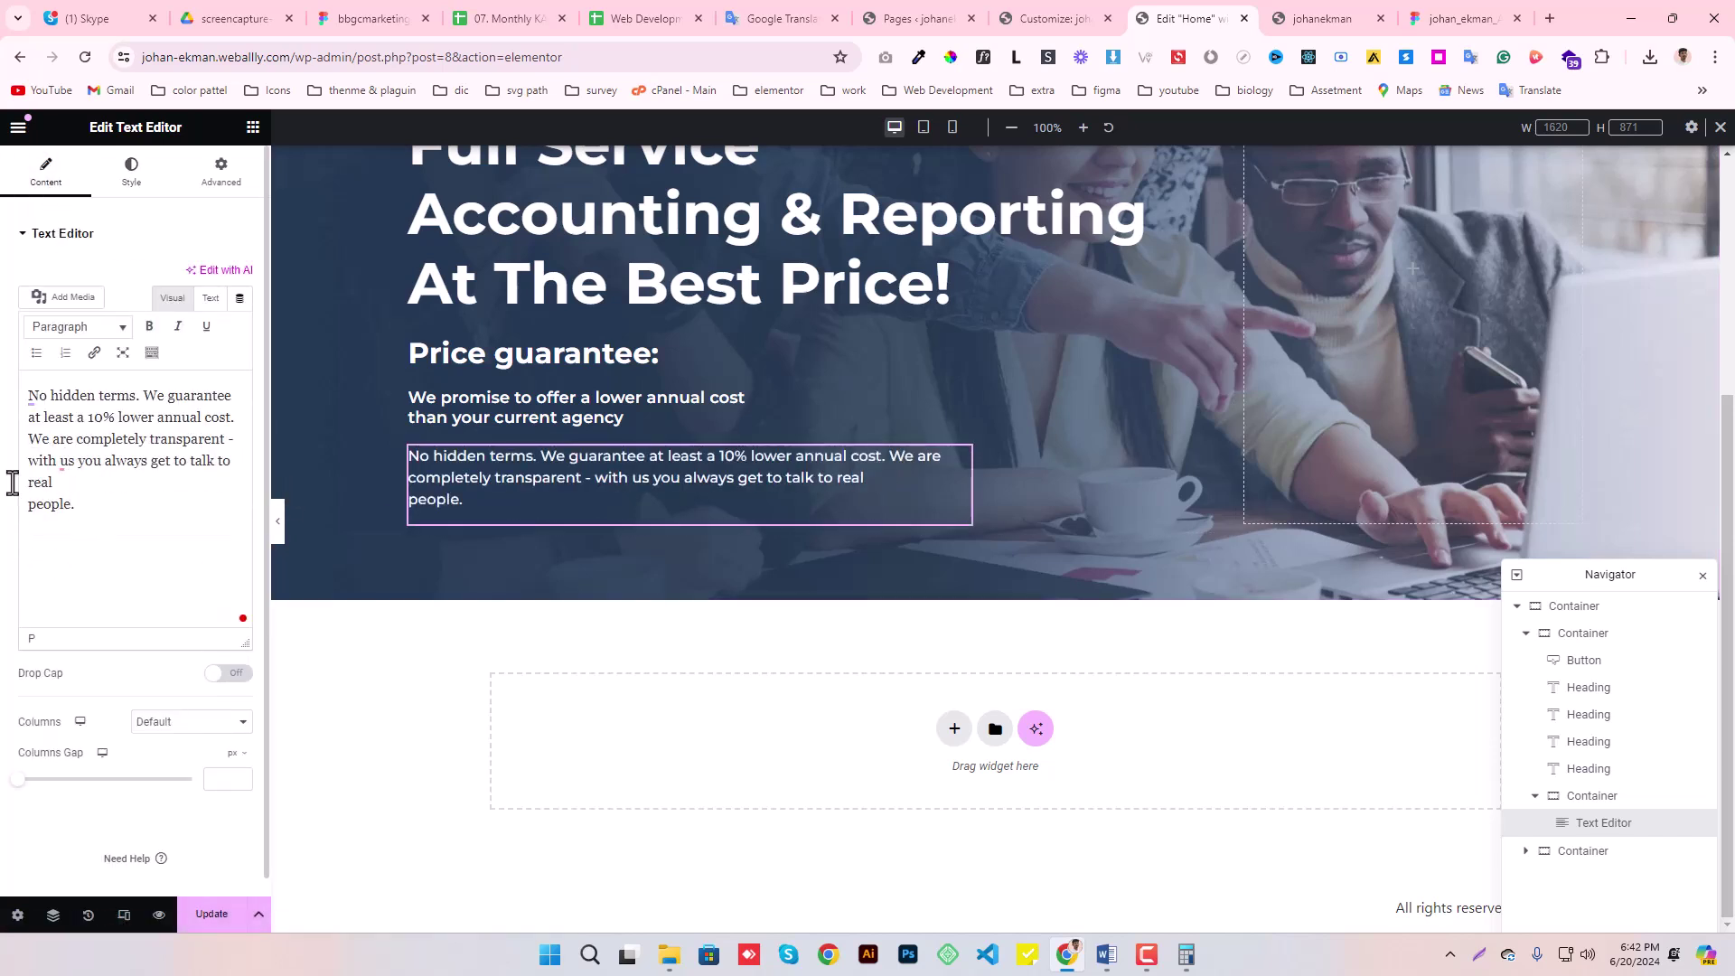
key(BackSpace)
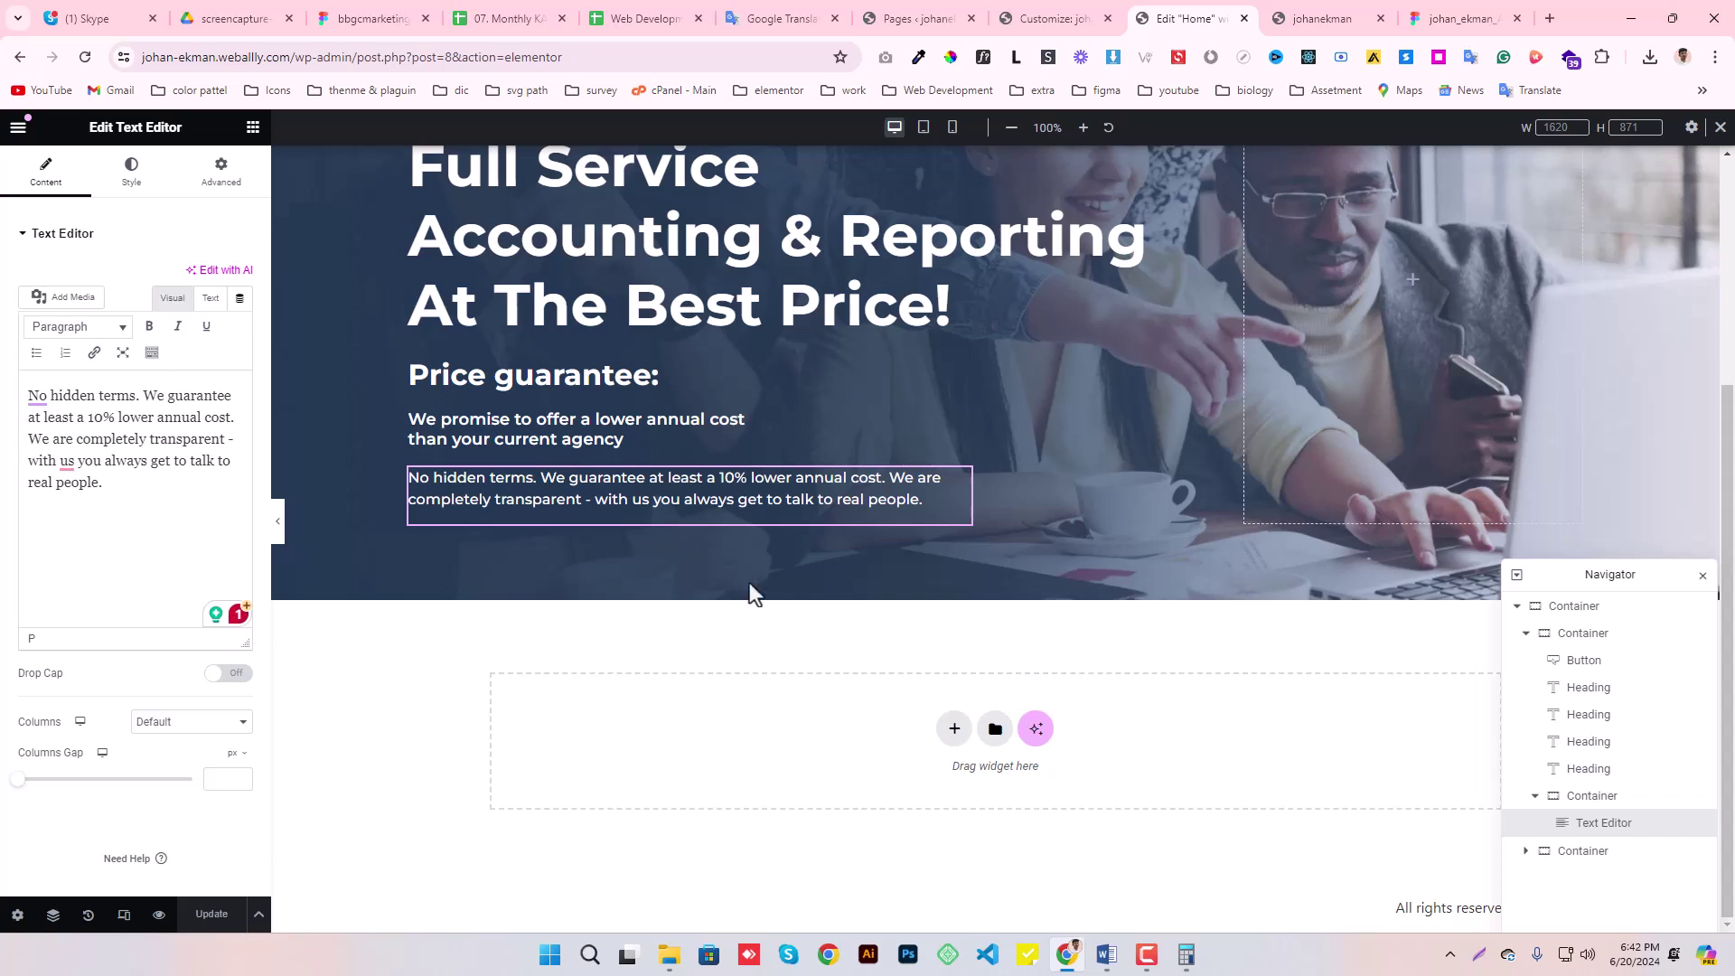
- Set the width of the container holding the "No hidden terms" paragraph to 60%
click(420, 478)
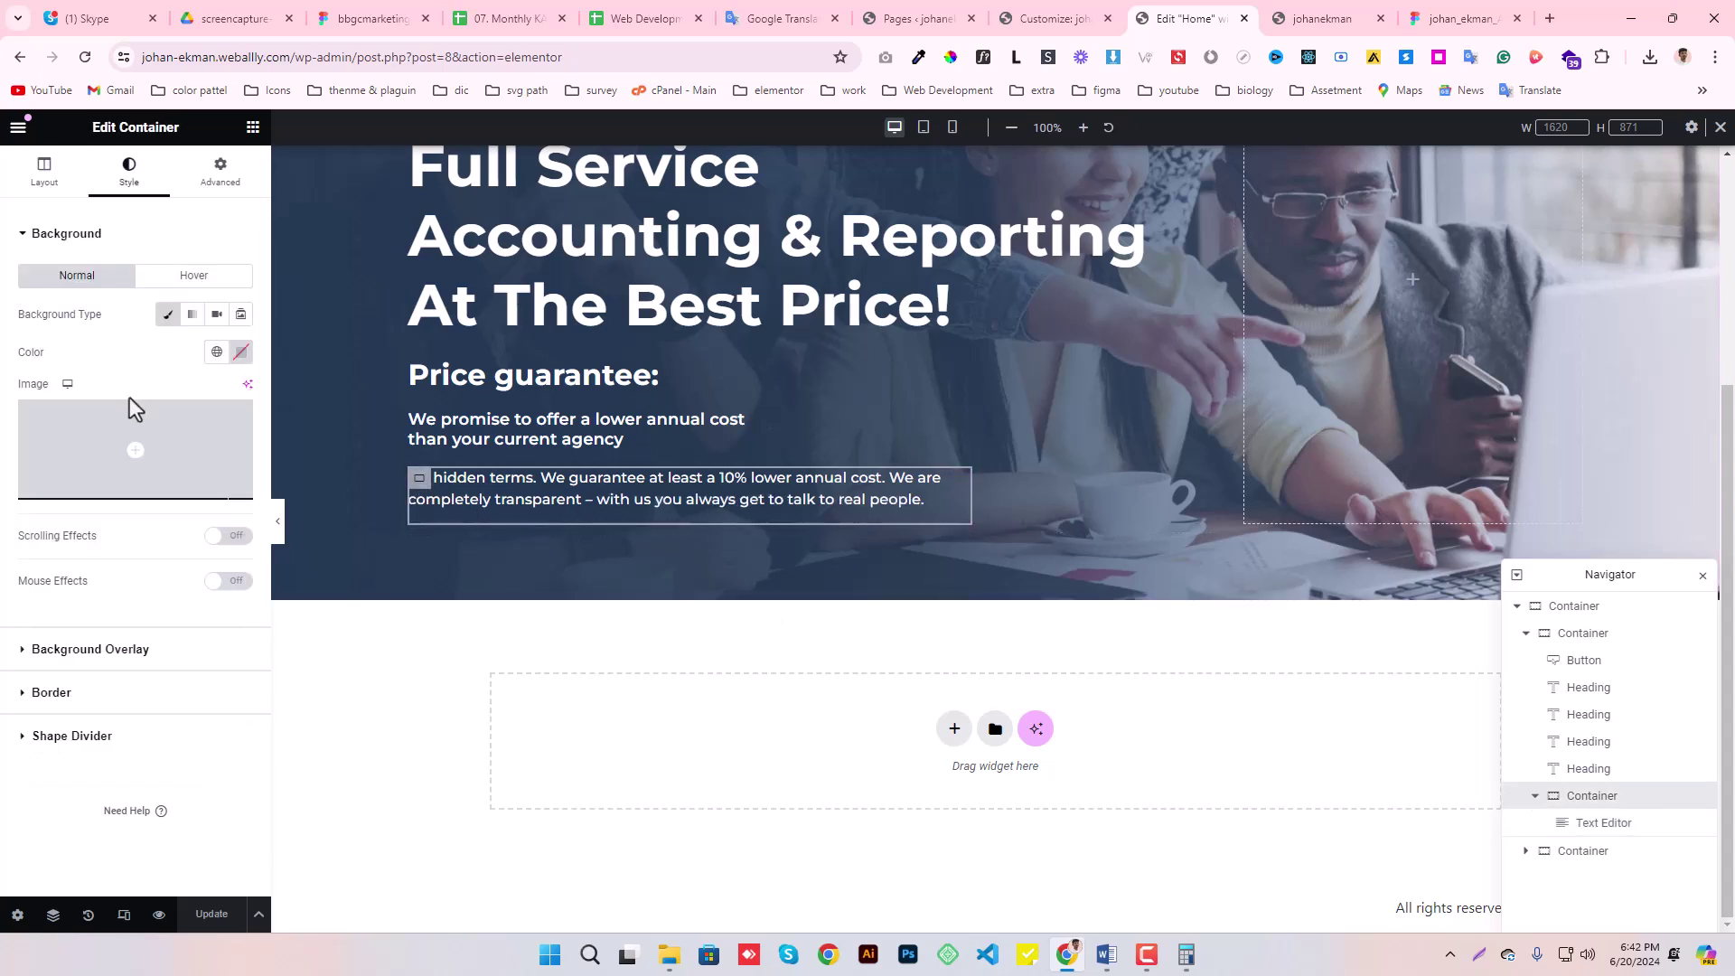
click(52, 177)
drag(136, 390, 128, 389)
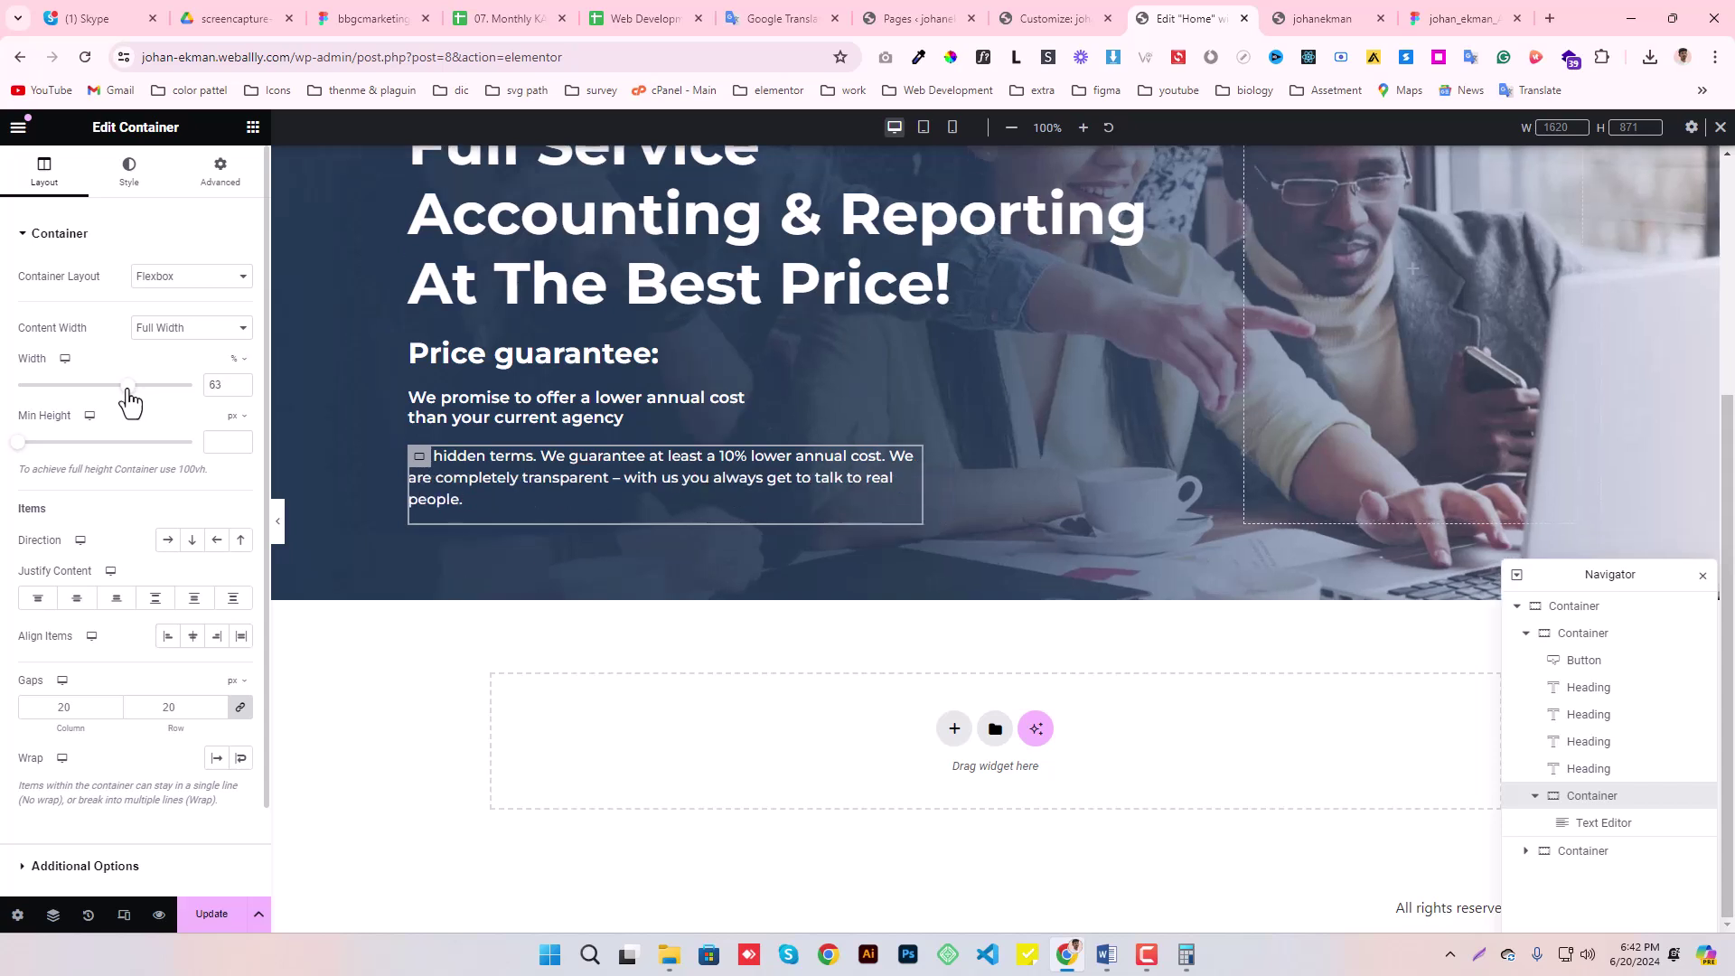
click(241, 389)
click(241, 390)
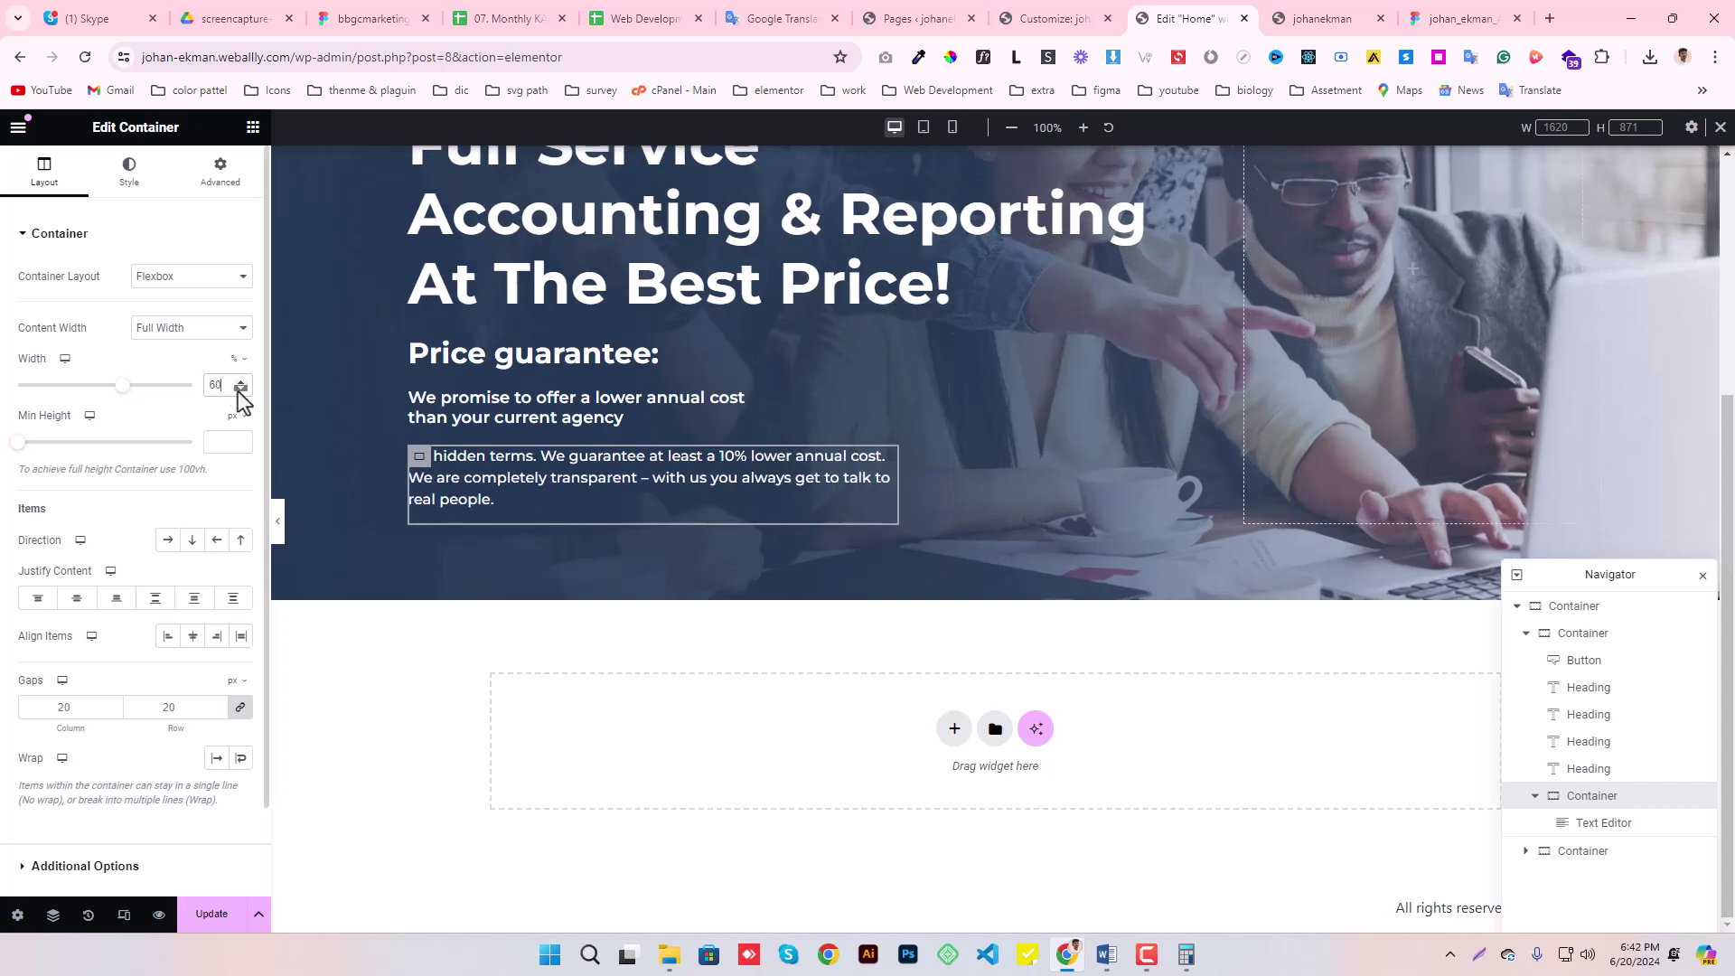
- Set the width of the container holding the "No hidden terms" paragraph to 65% and update the page
click(241, 382)
click(240, 383)
click(242, 381)
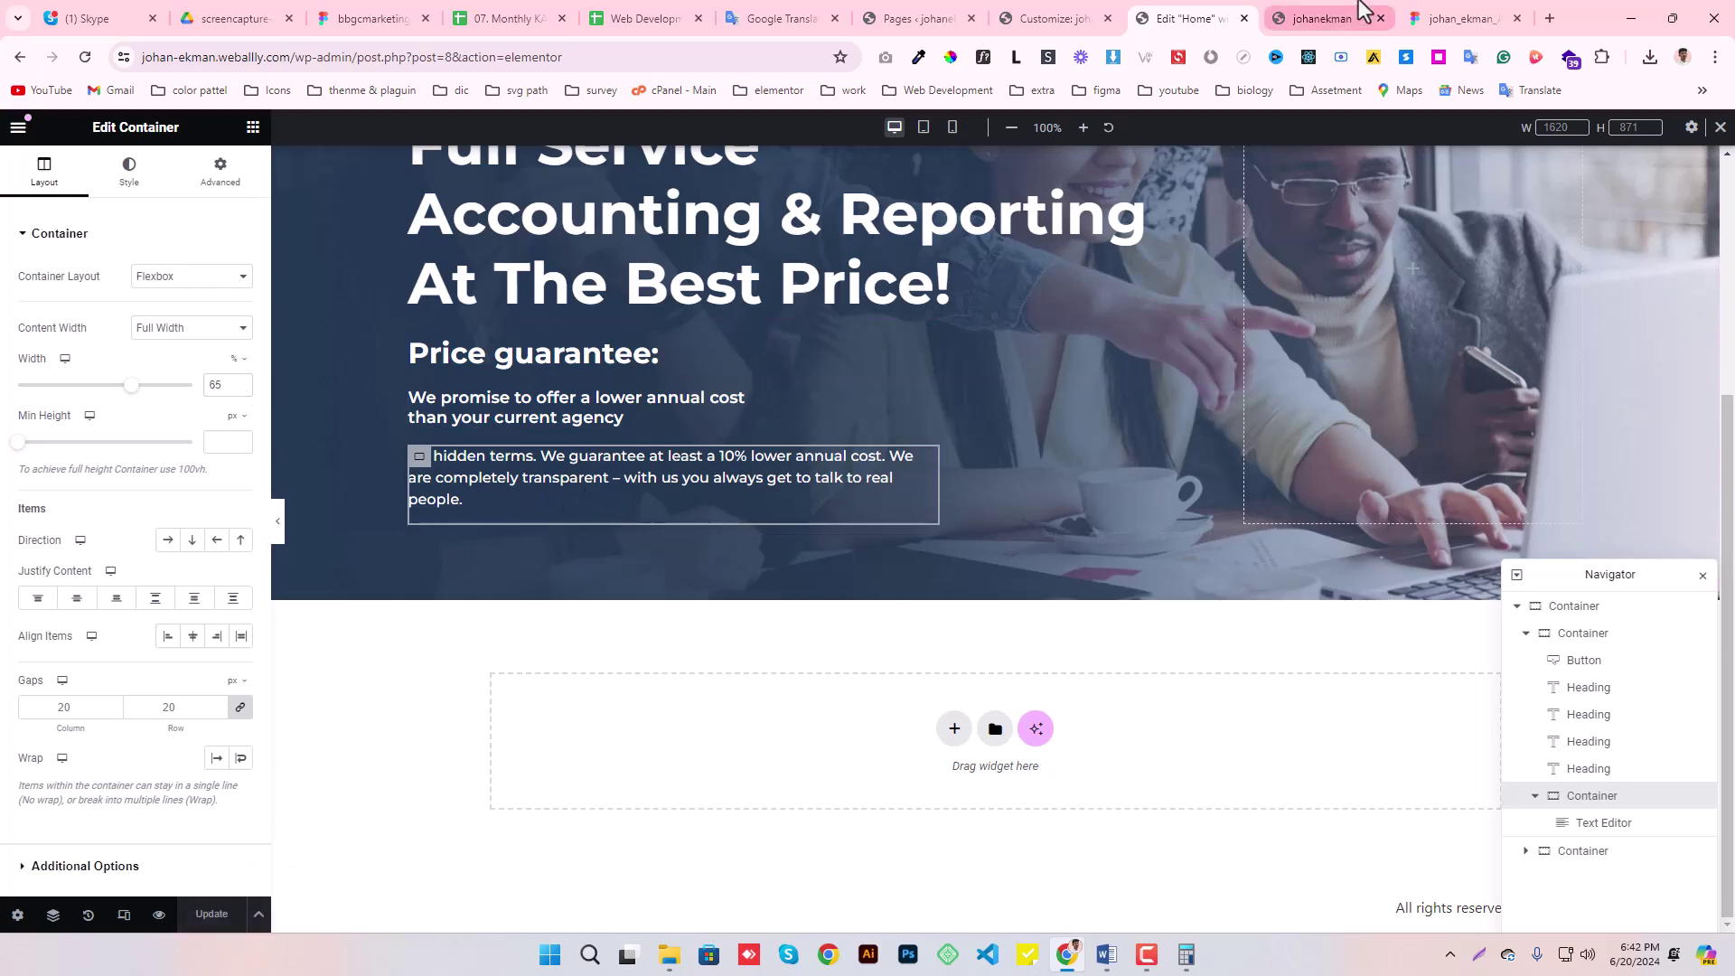
- Check the hero section on the live site in iPhone 14 Pro Max emulation and at desktop width
click(1324, 18)
right_click(1184, 352)
click(1234, 783)
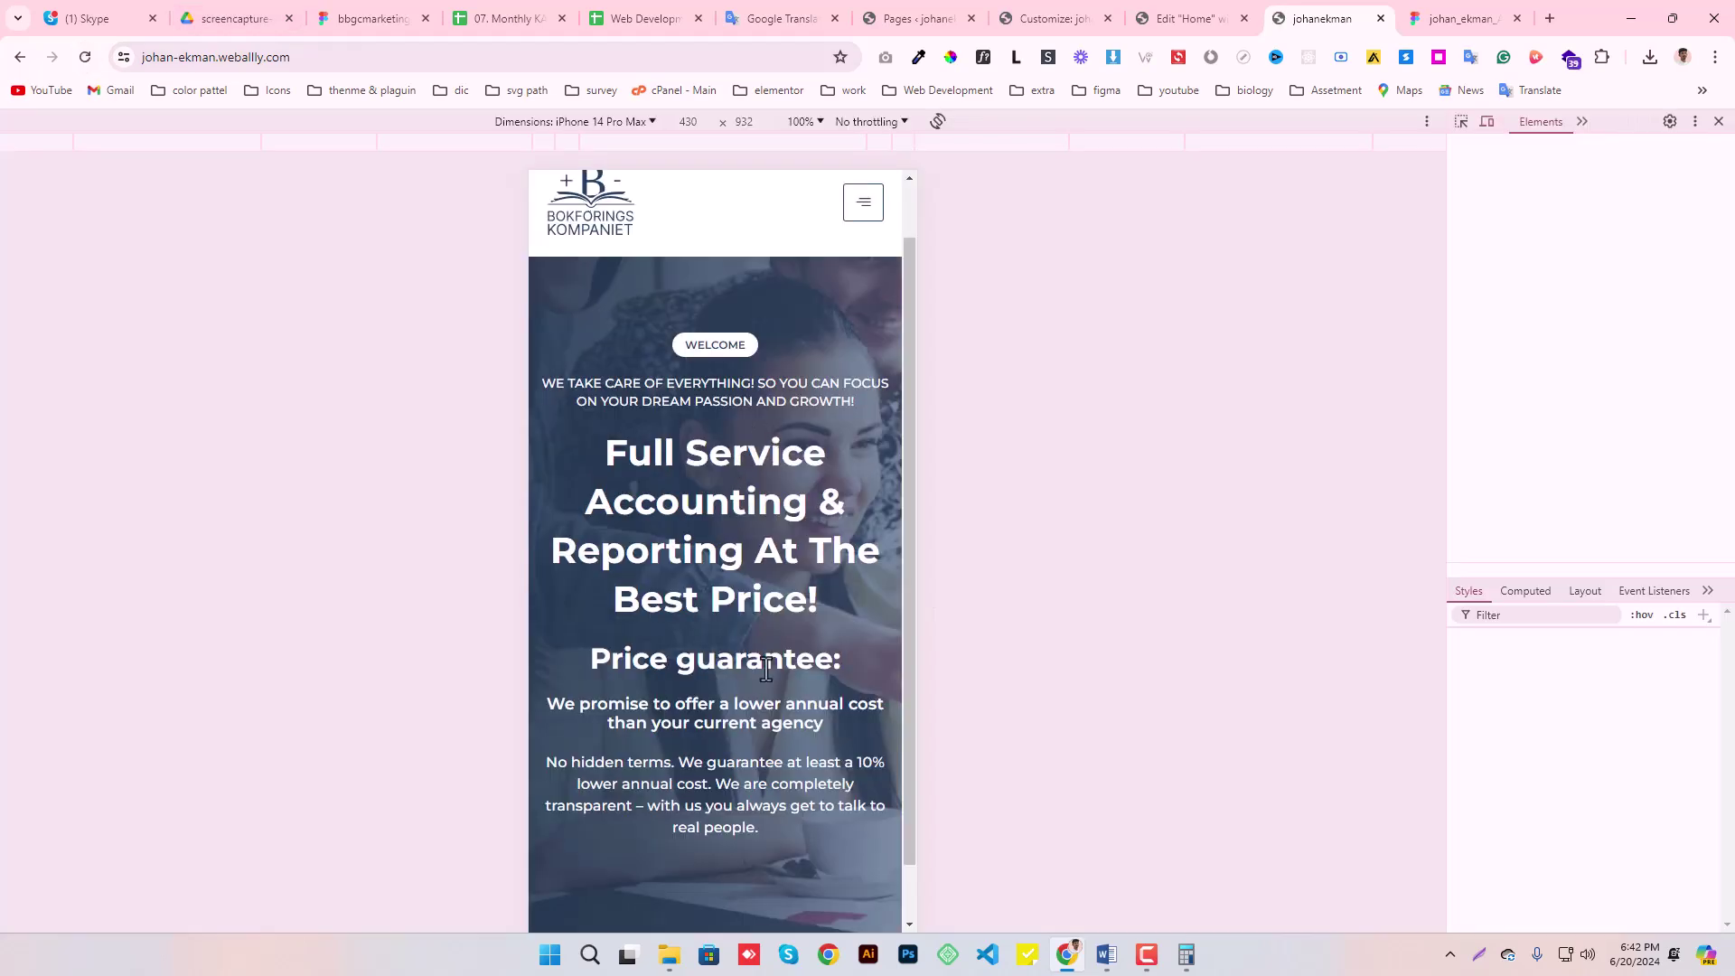
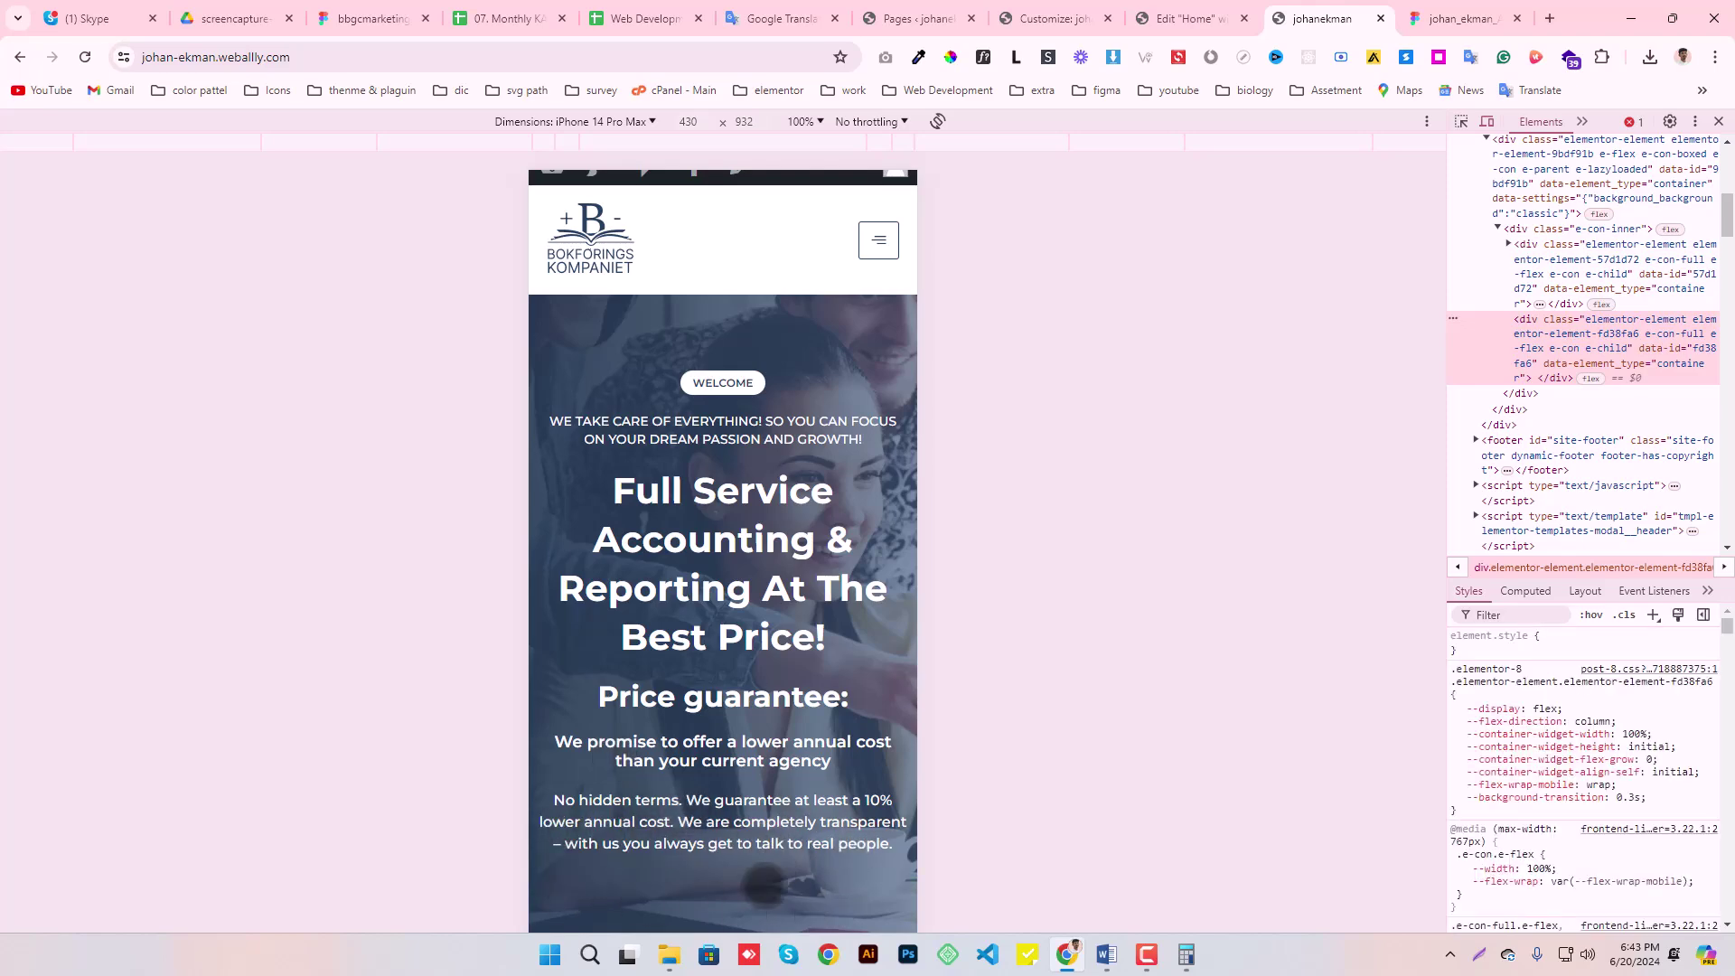
click(1719, 121)
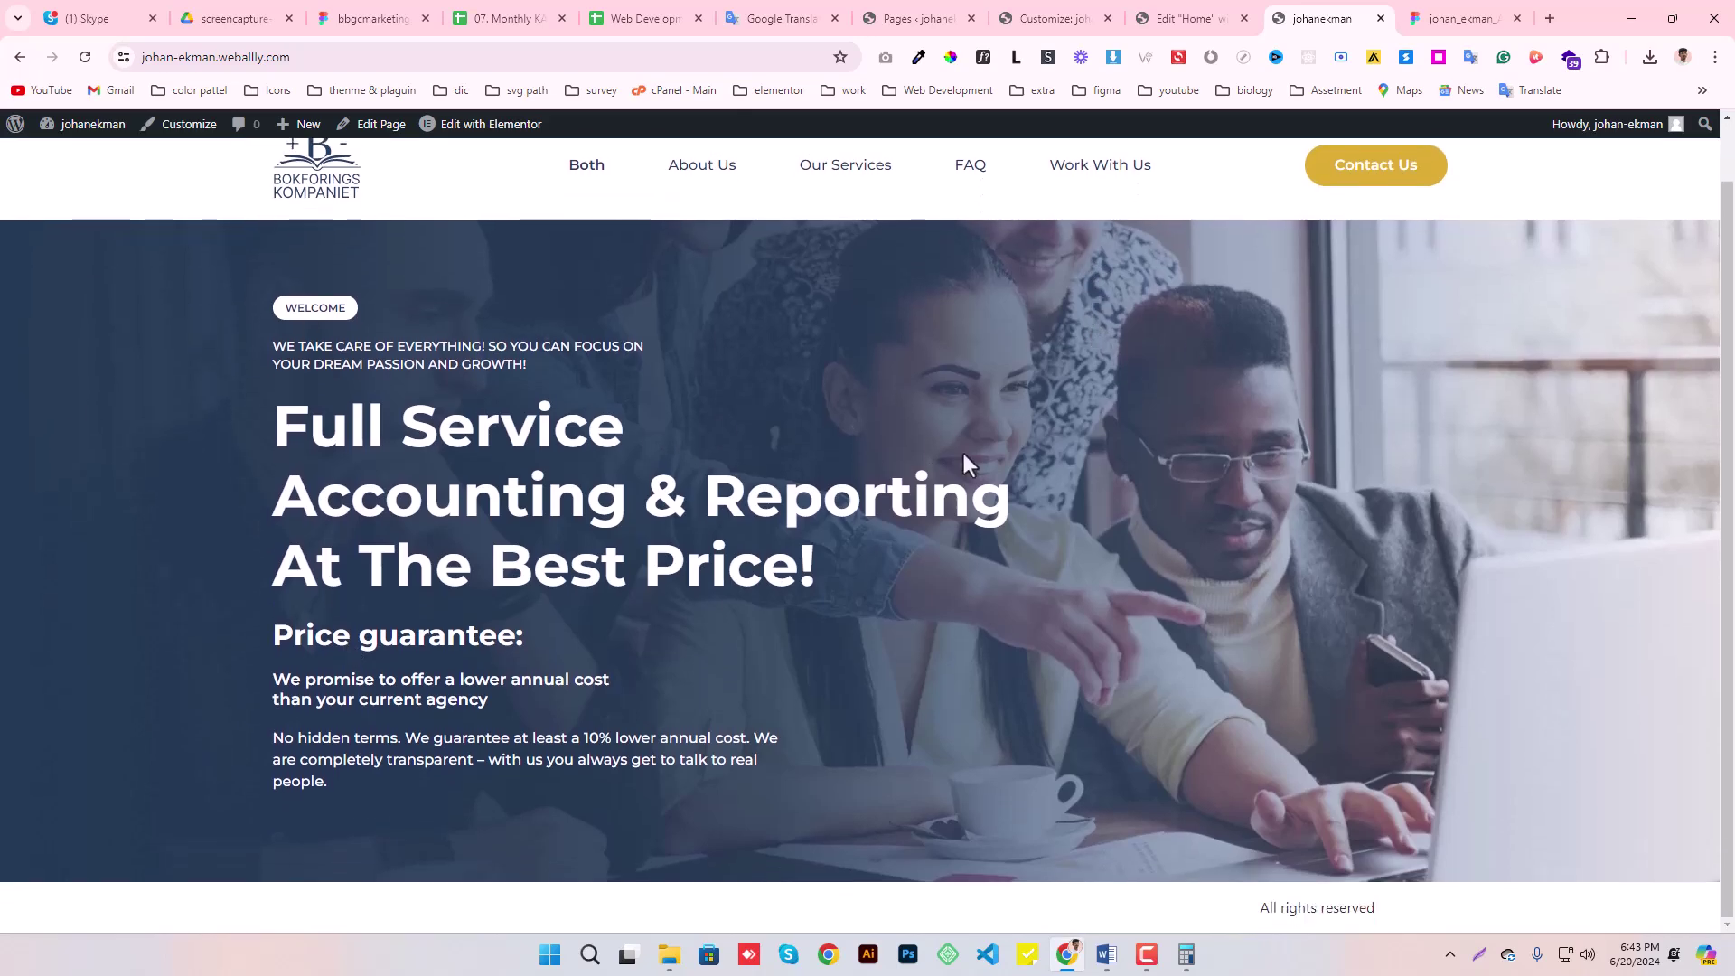
- Inspect the padding and corner radius of the "Step 1: Expression of interest" button in the Figma design
click(1203, 10)
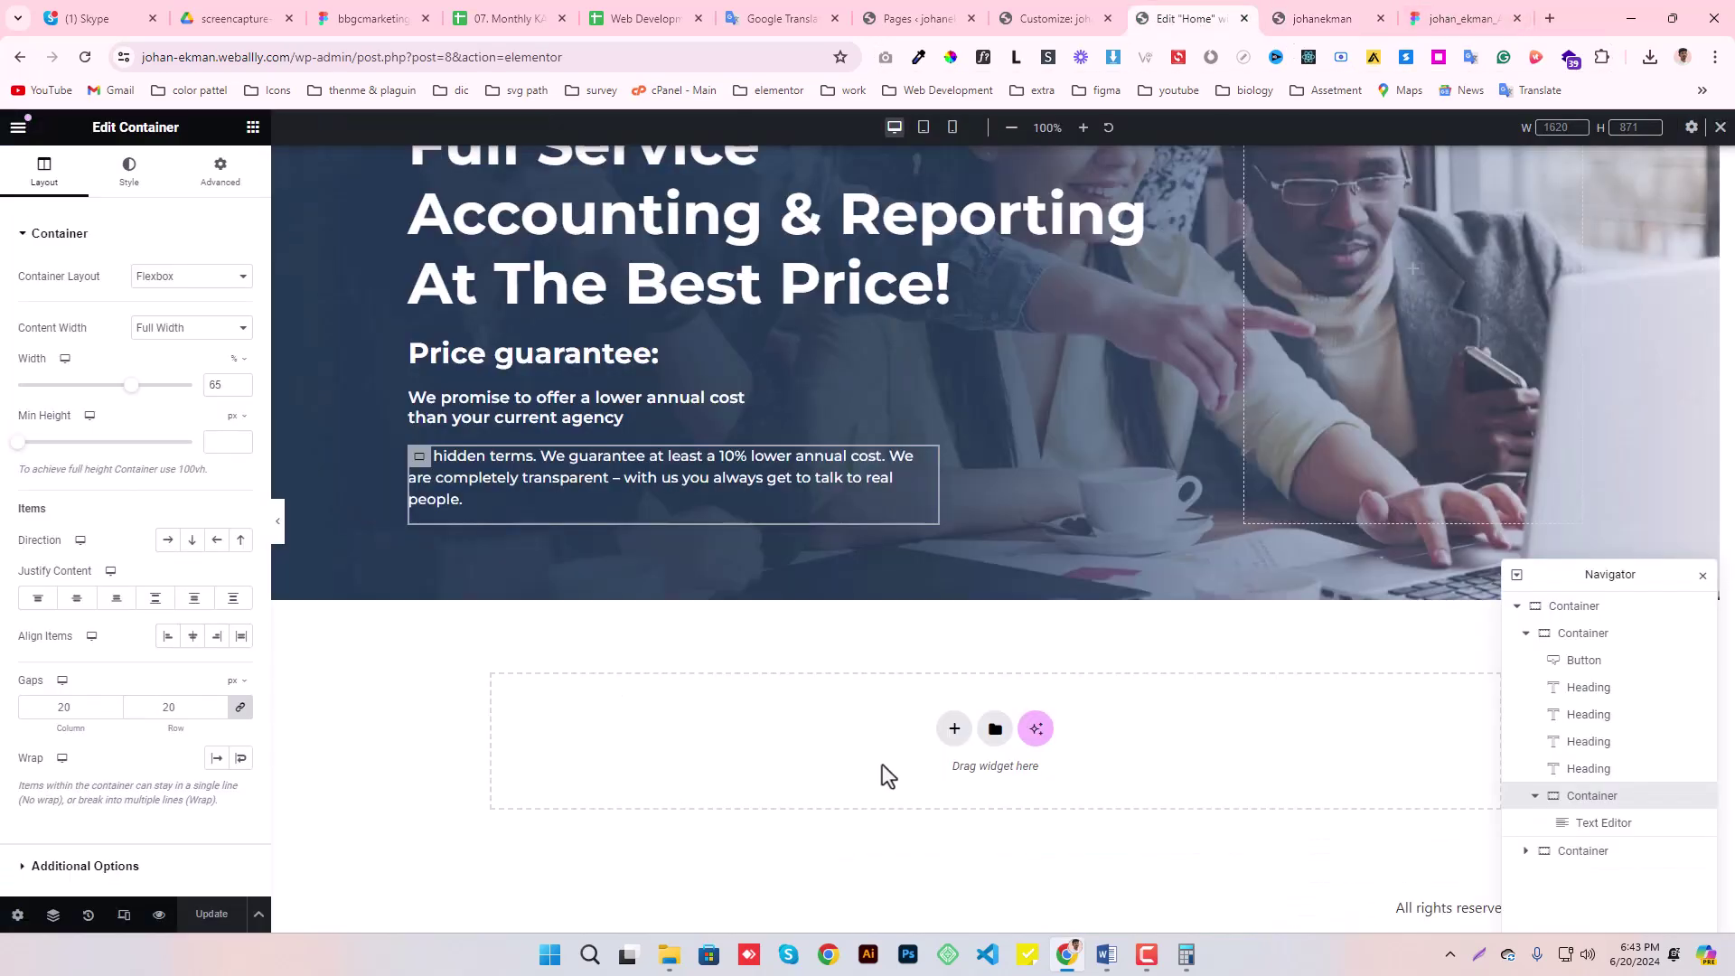
click(956, 731)
click(1460, 18)
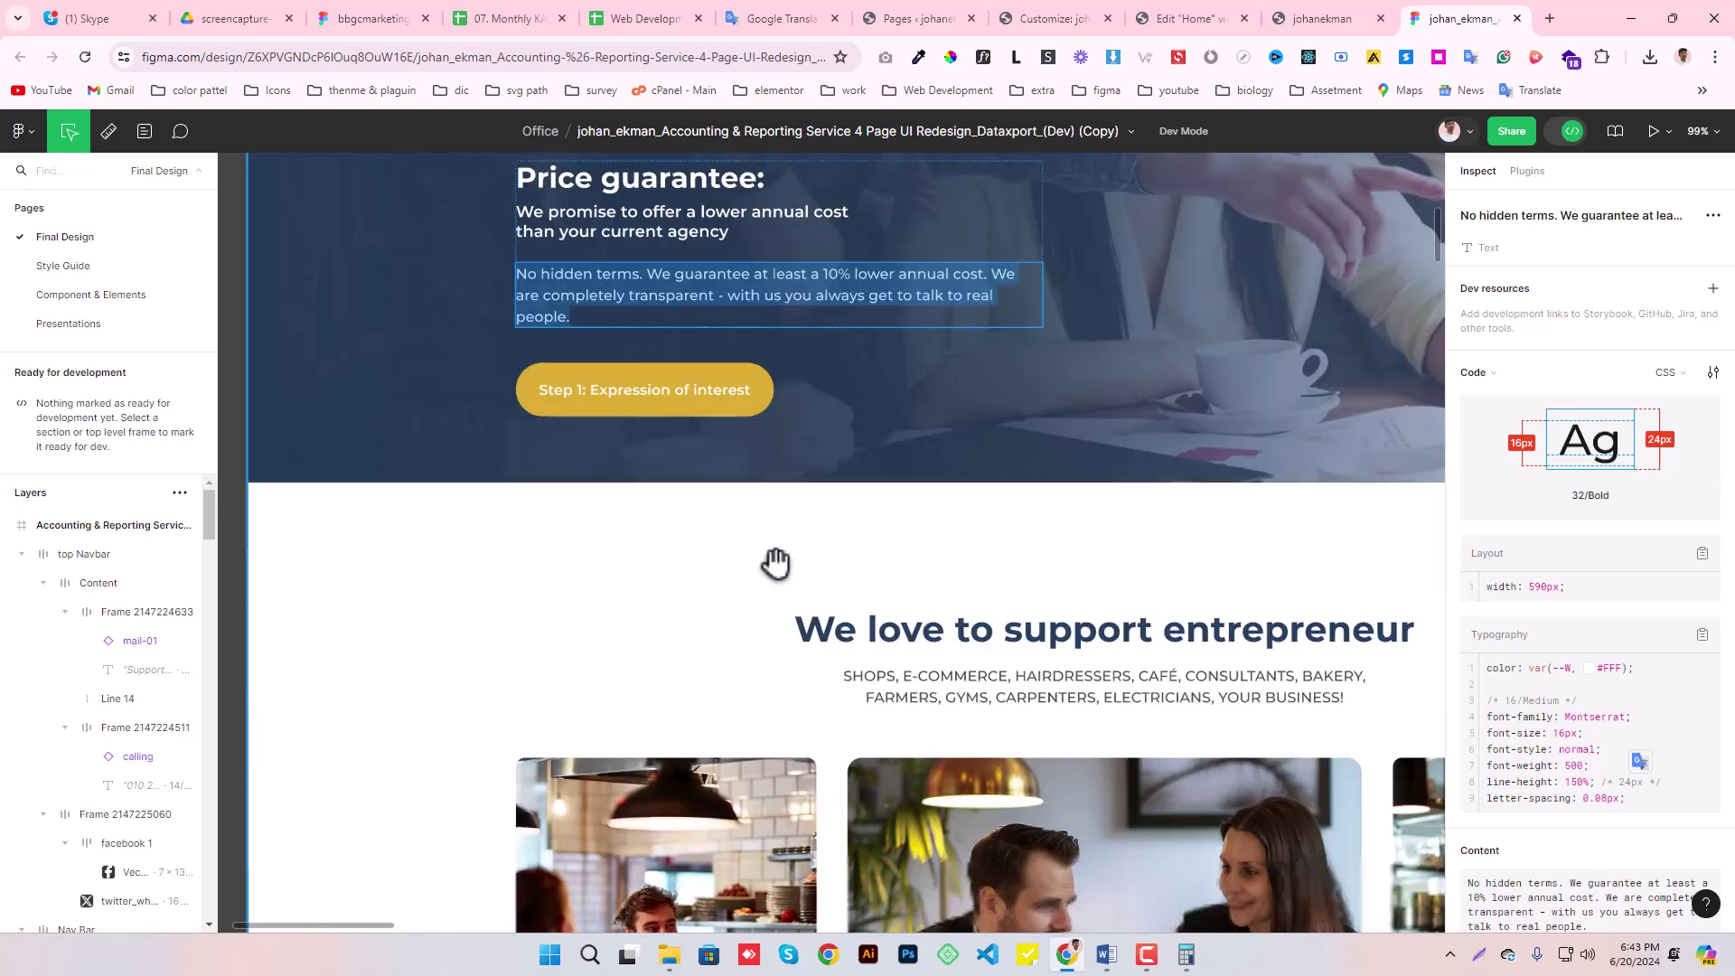
scroll(775, 562, down, 5)
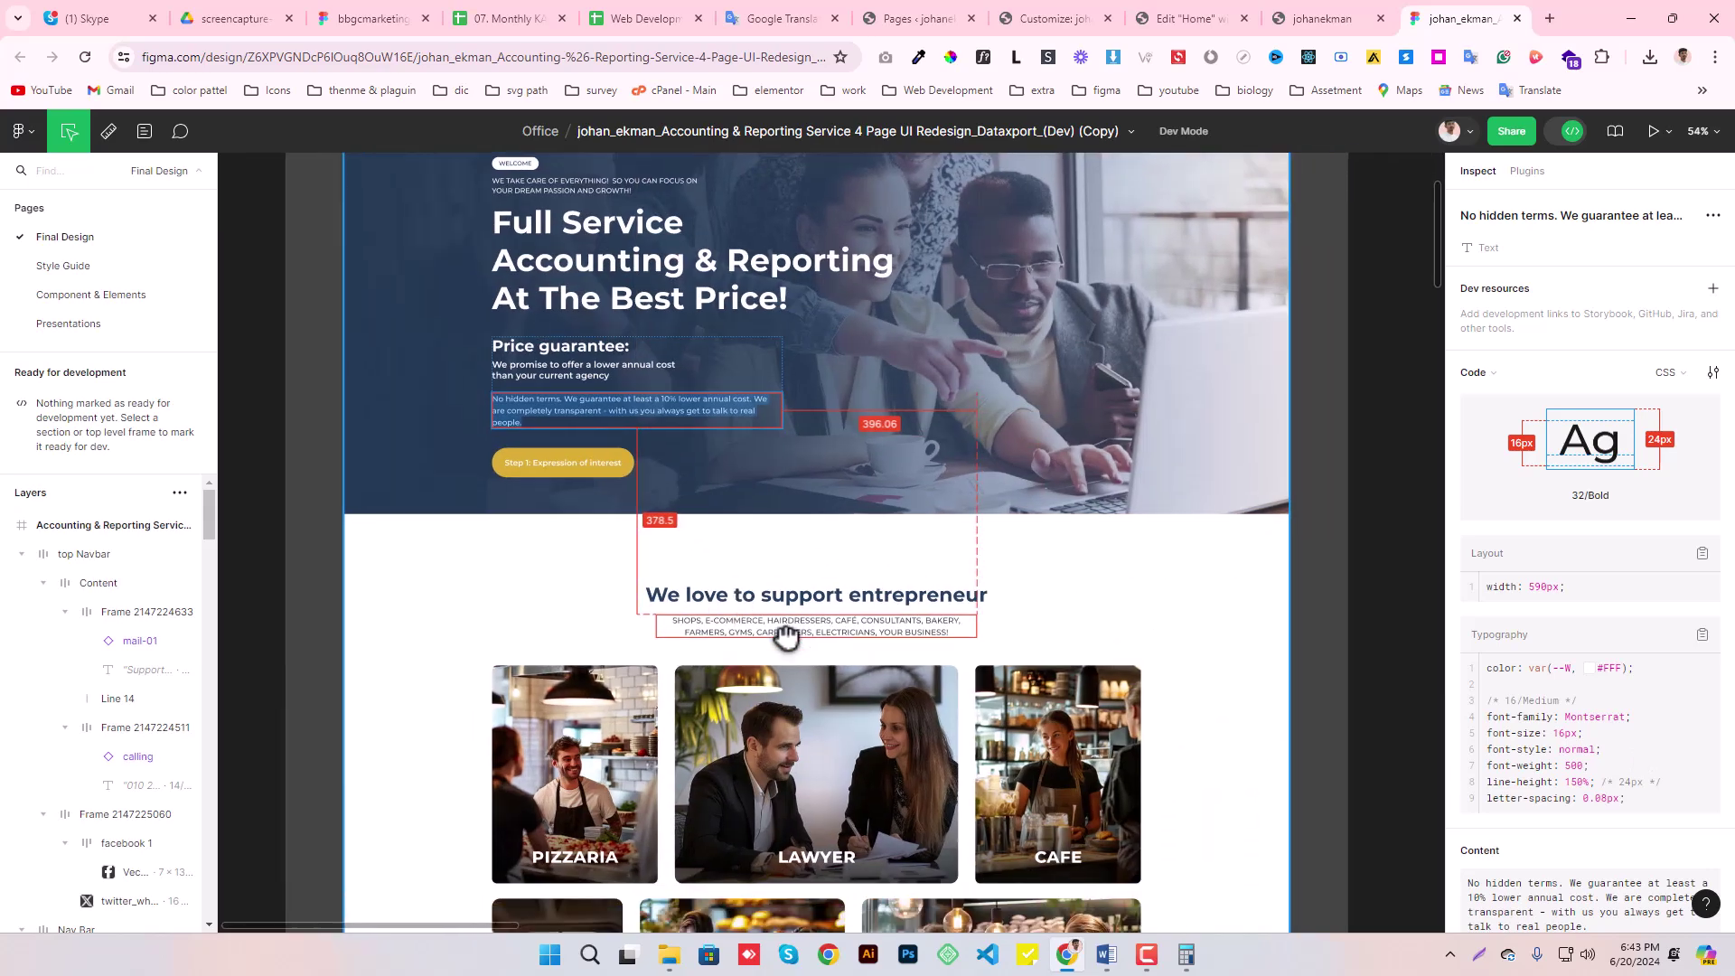
click(545, 462)
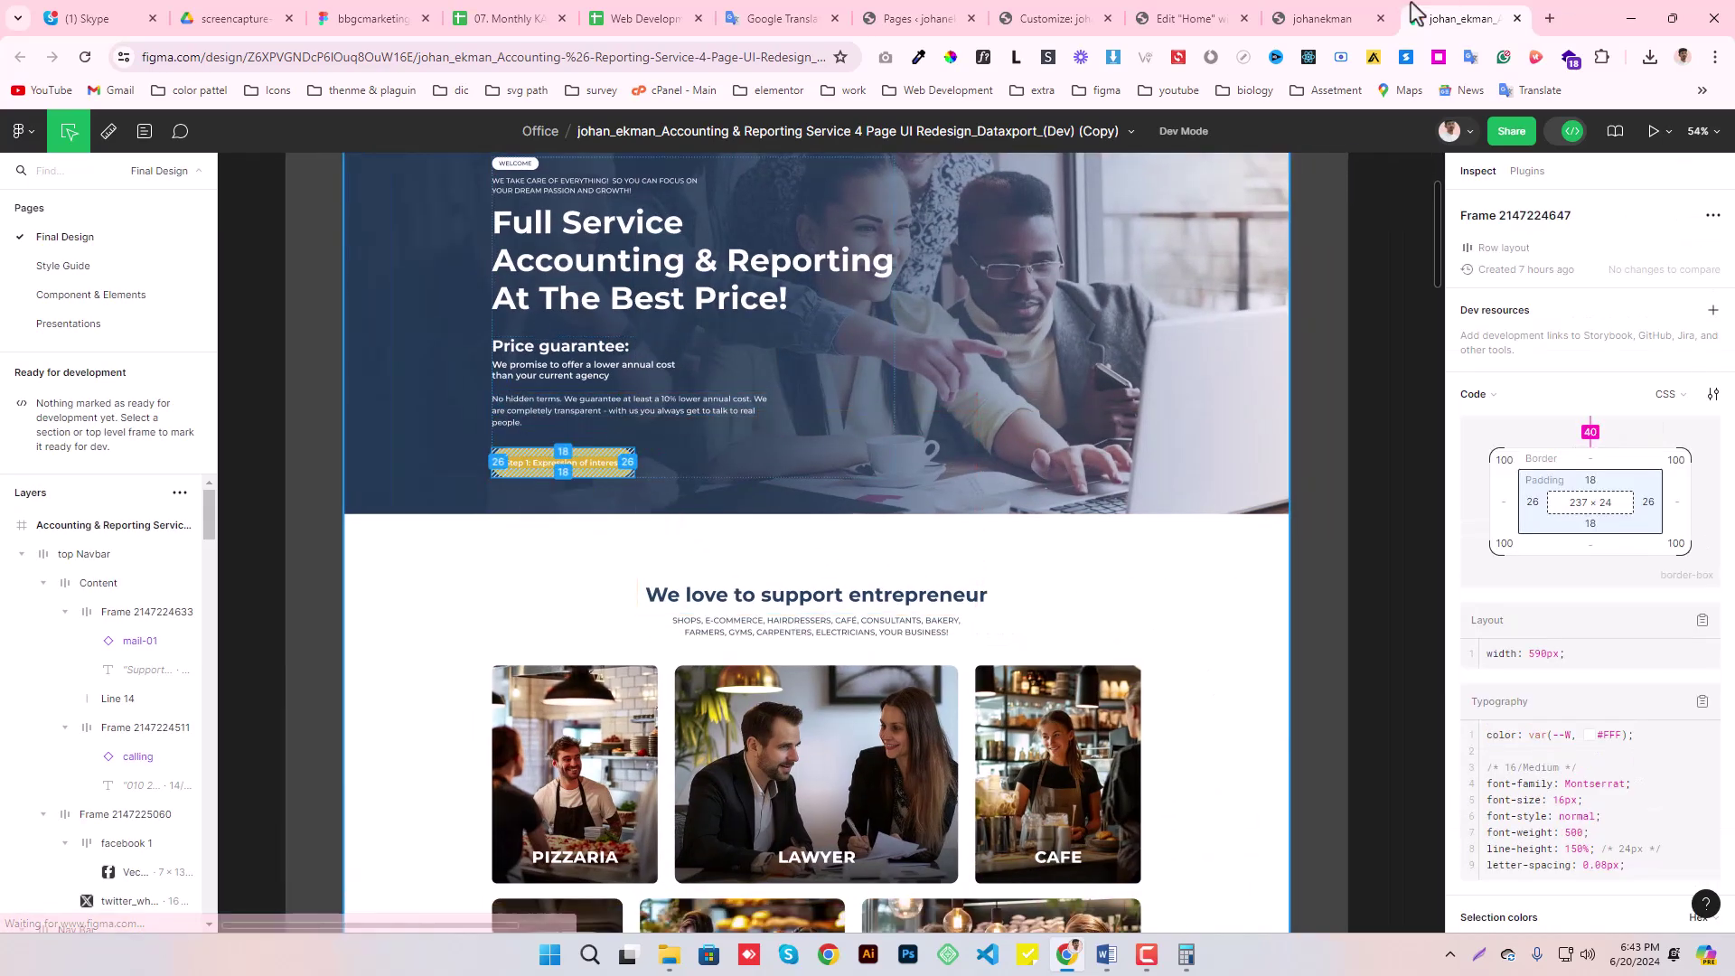
click(1191, 18)
scroll(968, 670, up, 5)
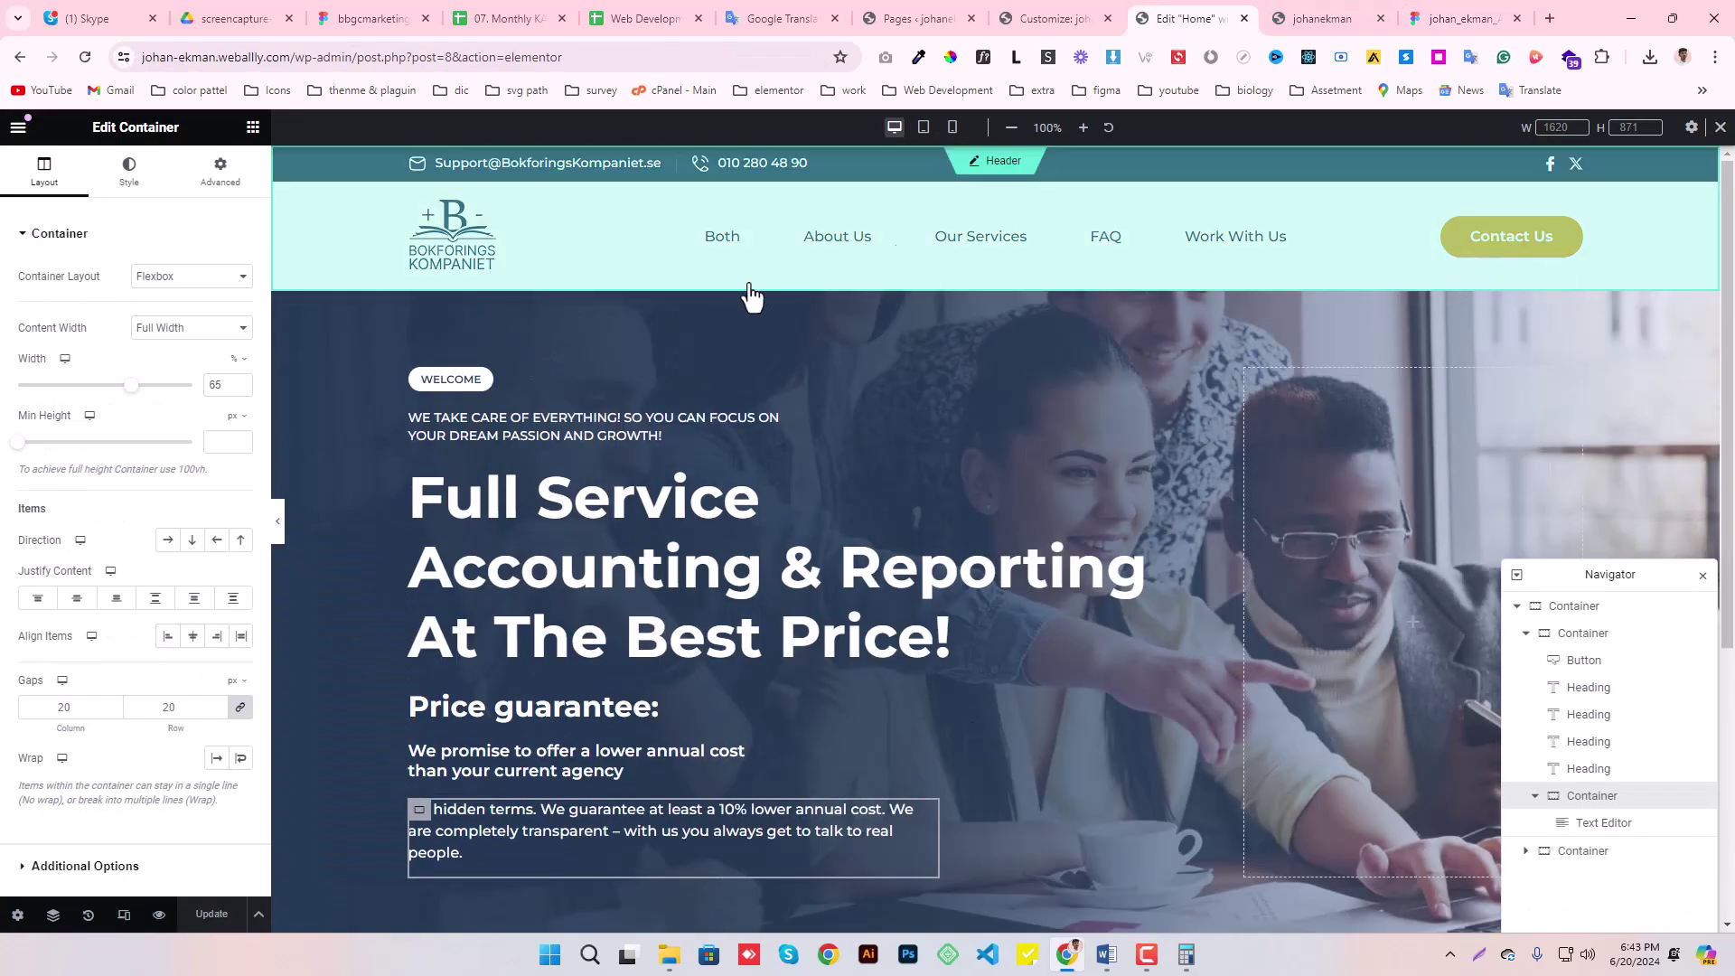
click(1460, 18)
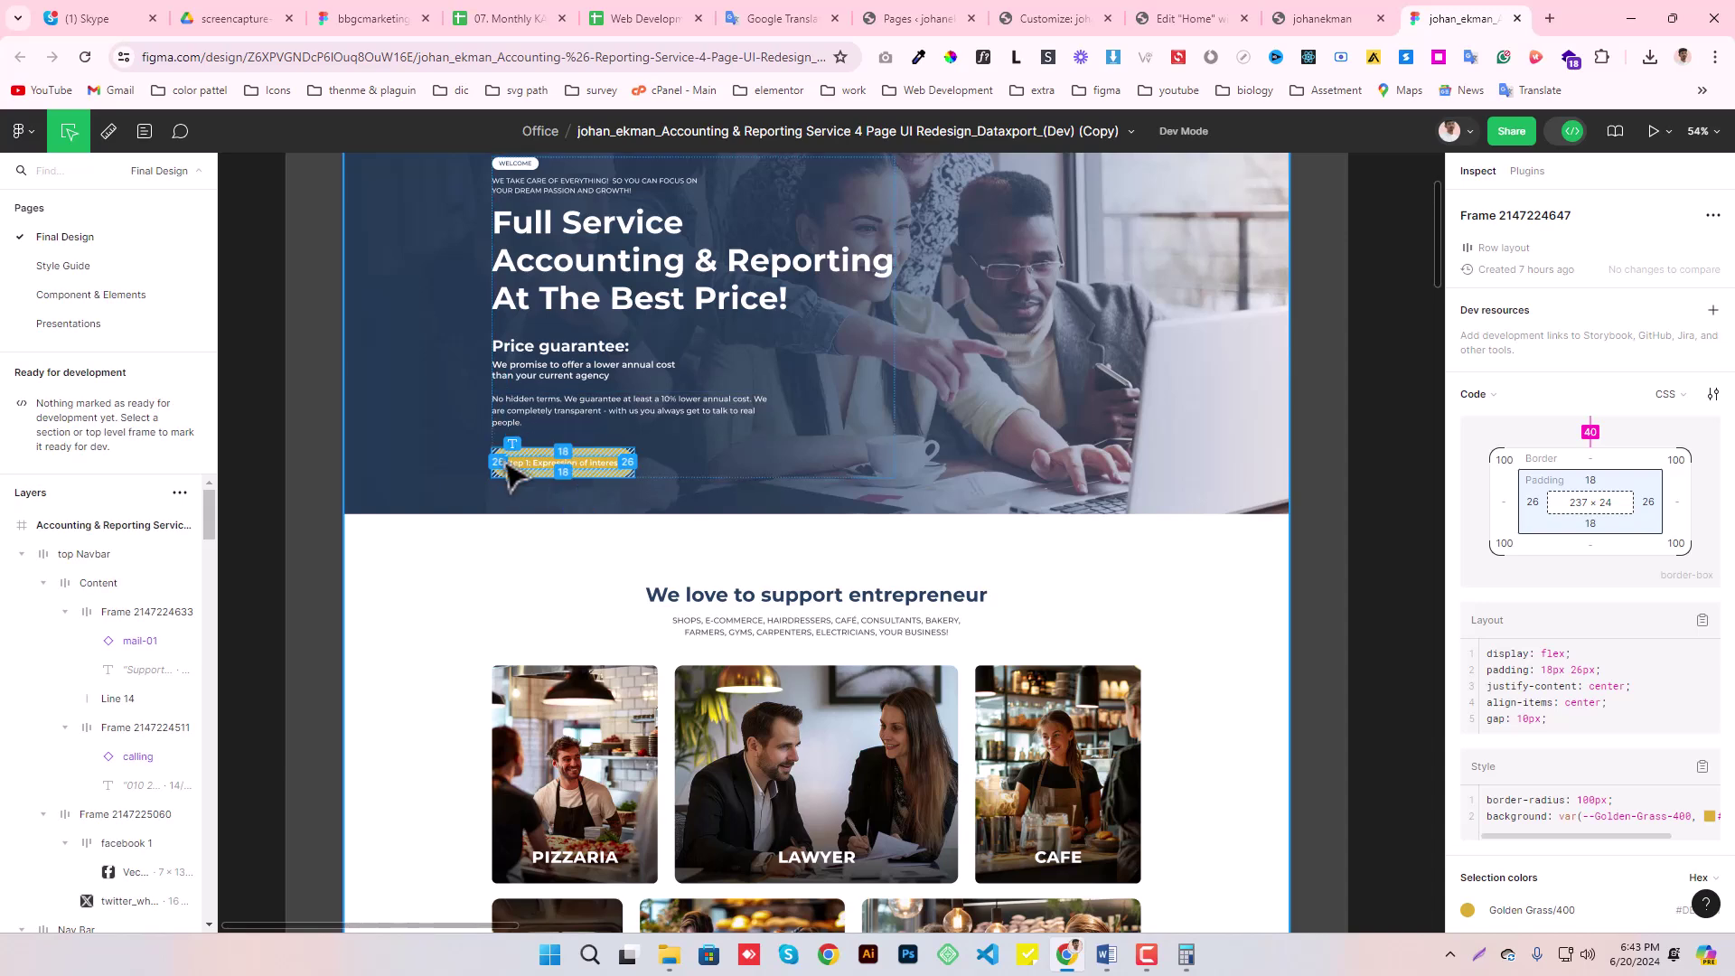
scroll(582, 362, down, 2)
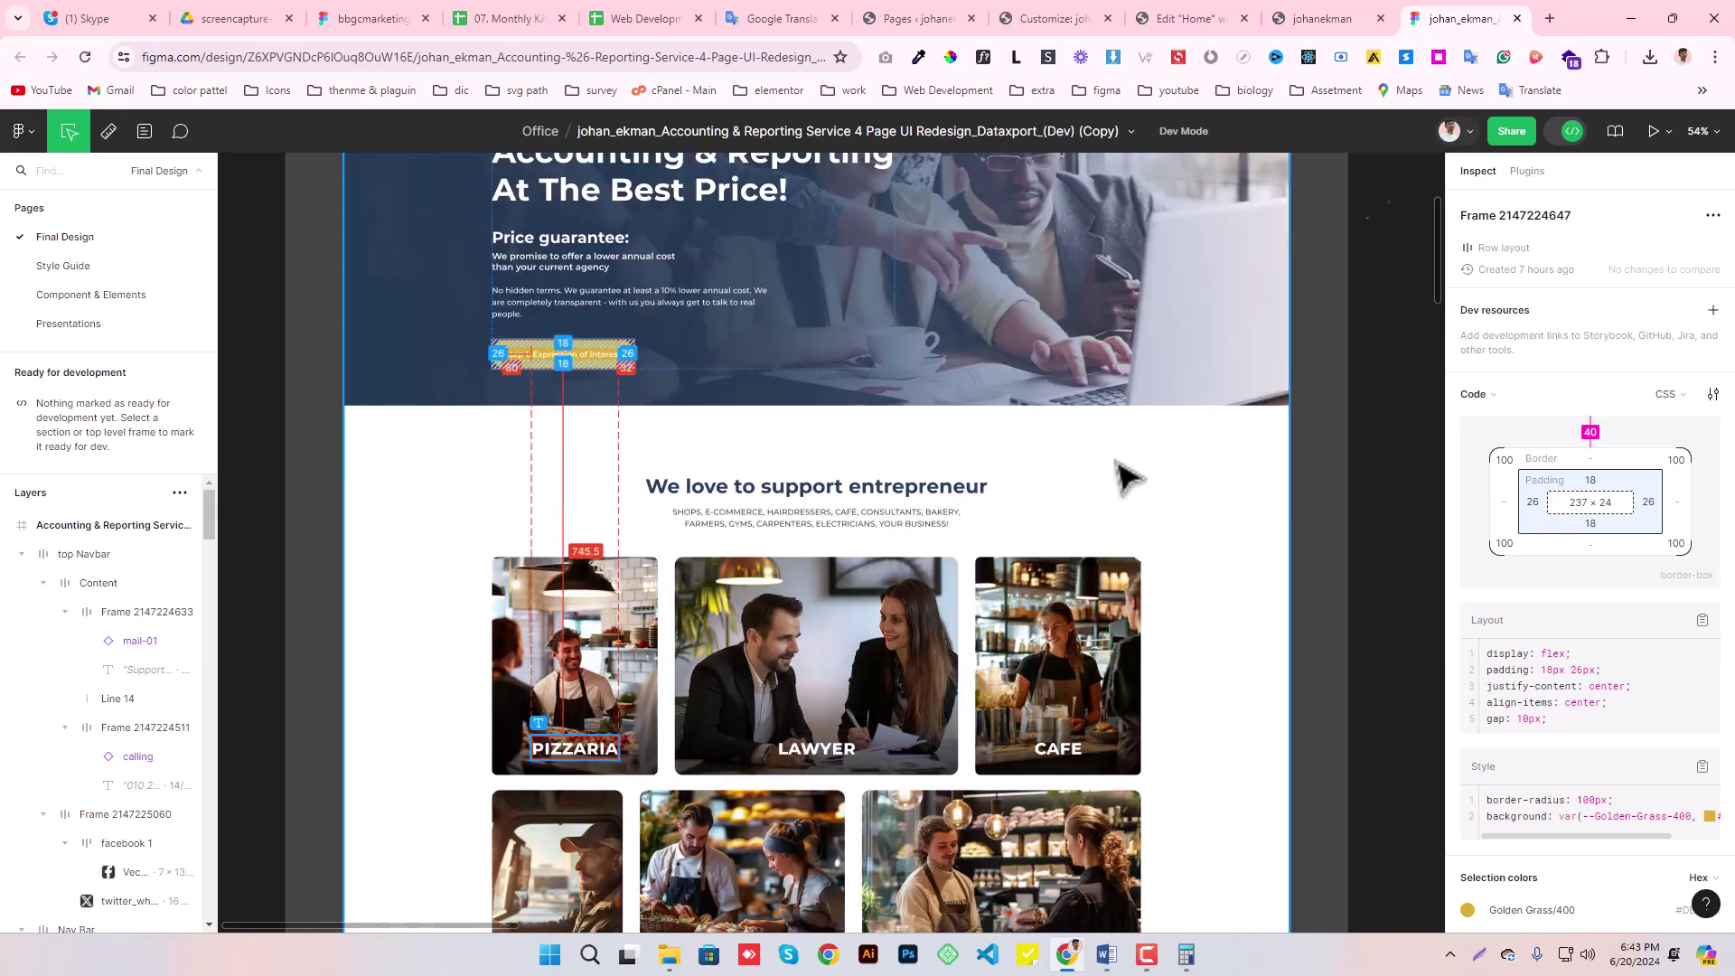
- Add a Button widget below the "No hidden terms" paragraph in Elementor and label it "Step 1: Expression of interest"
click(1198, 13)
scroll(767, 583, down, 3)
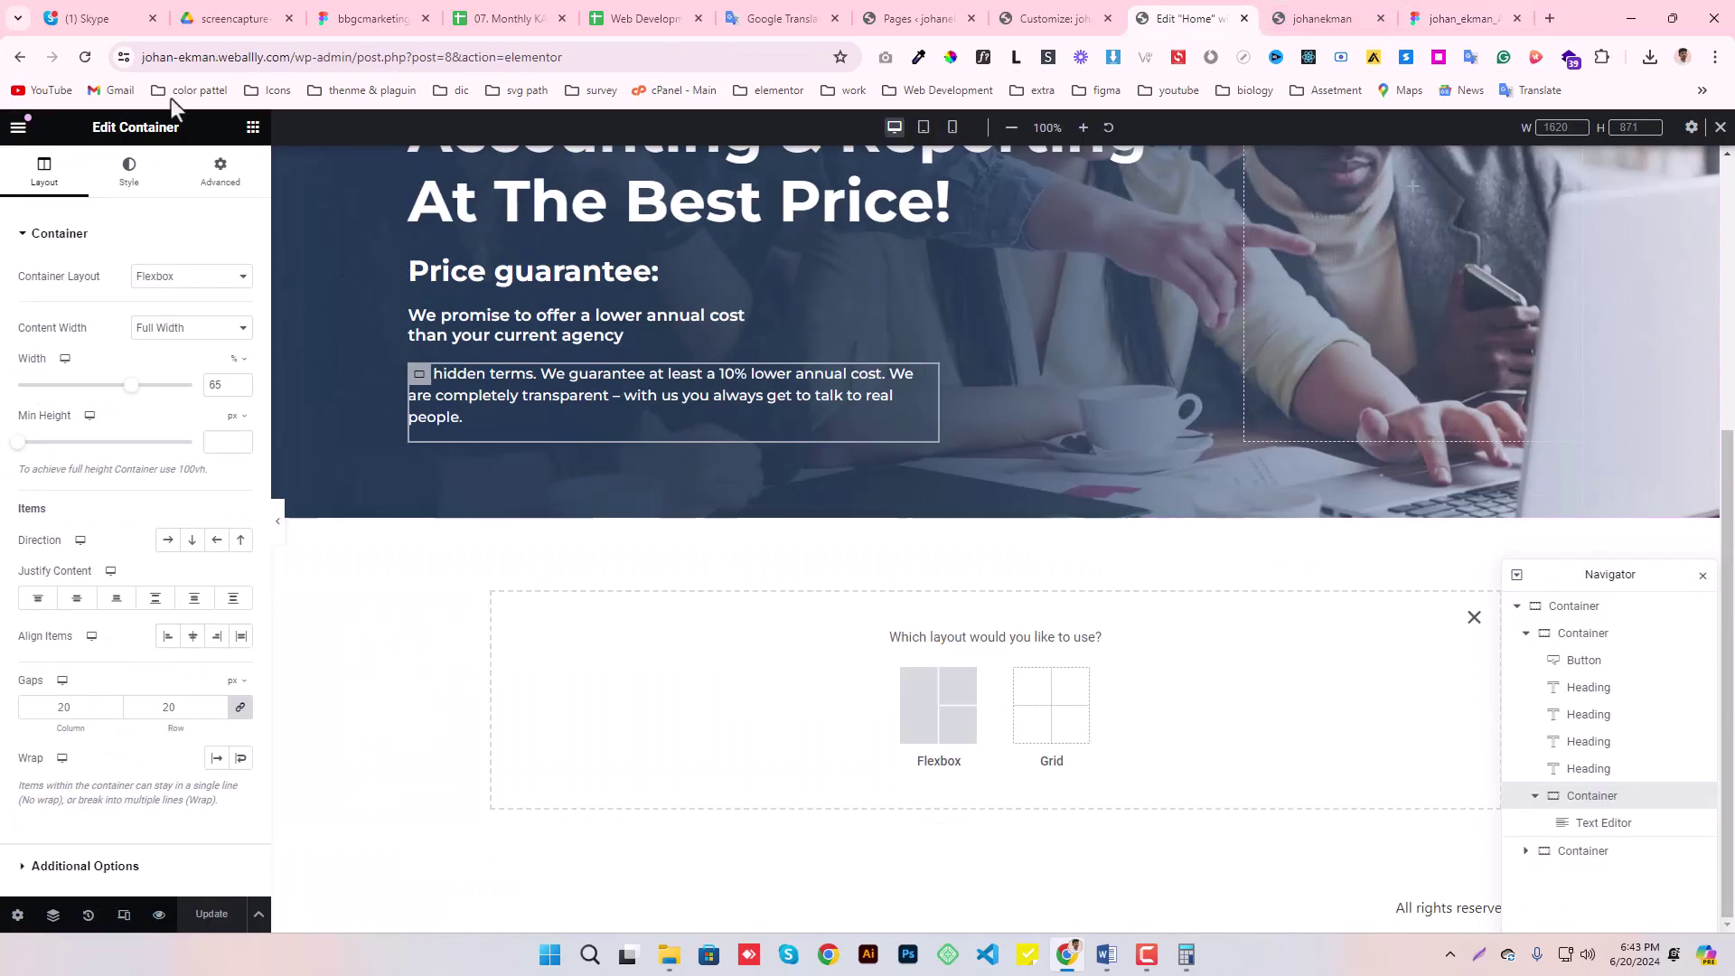
click(253, 127)
drag(72, 720, 528, 425)
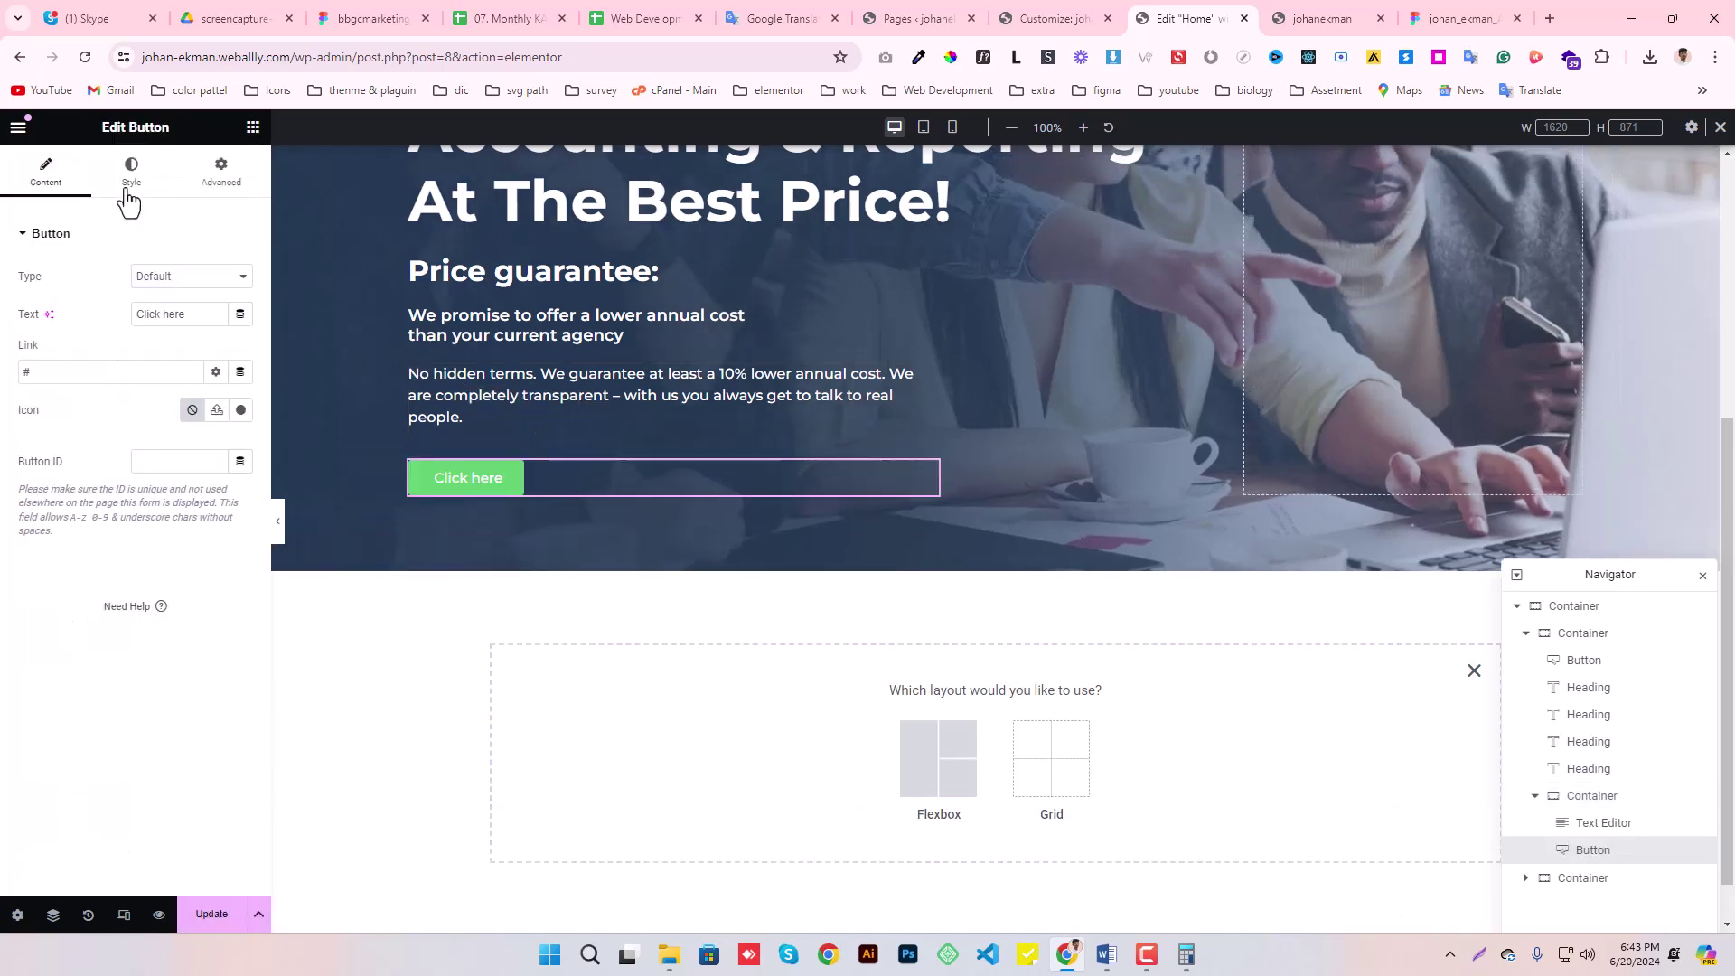
click(1464, 18)
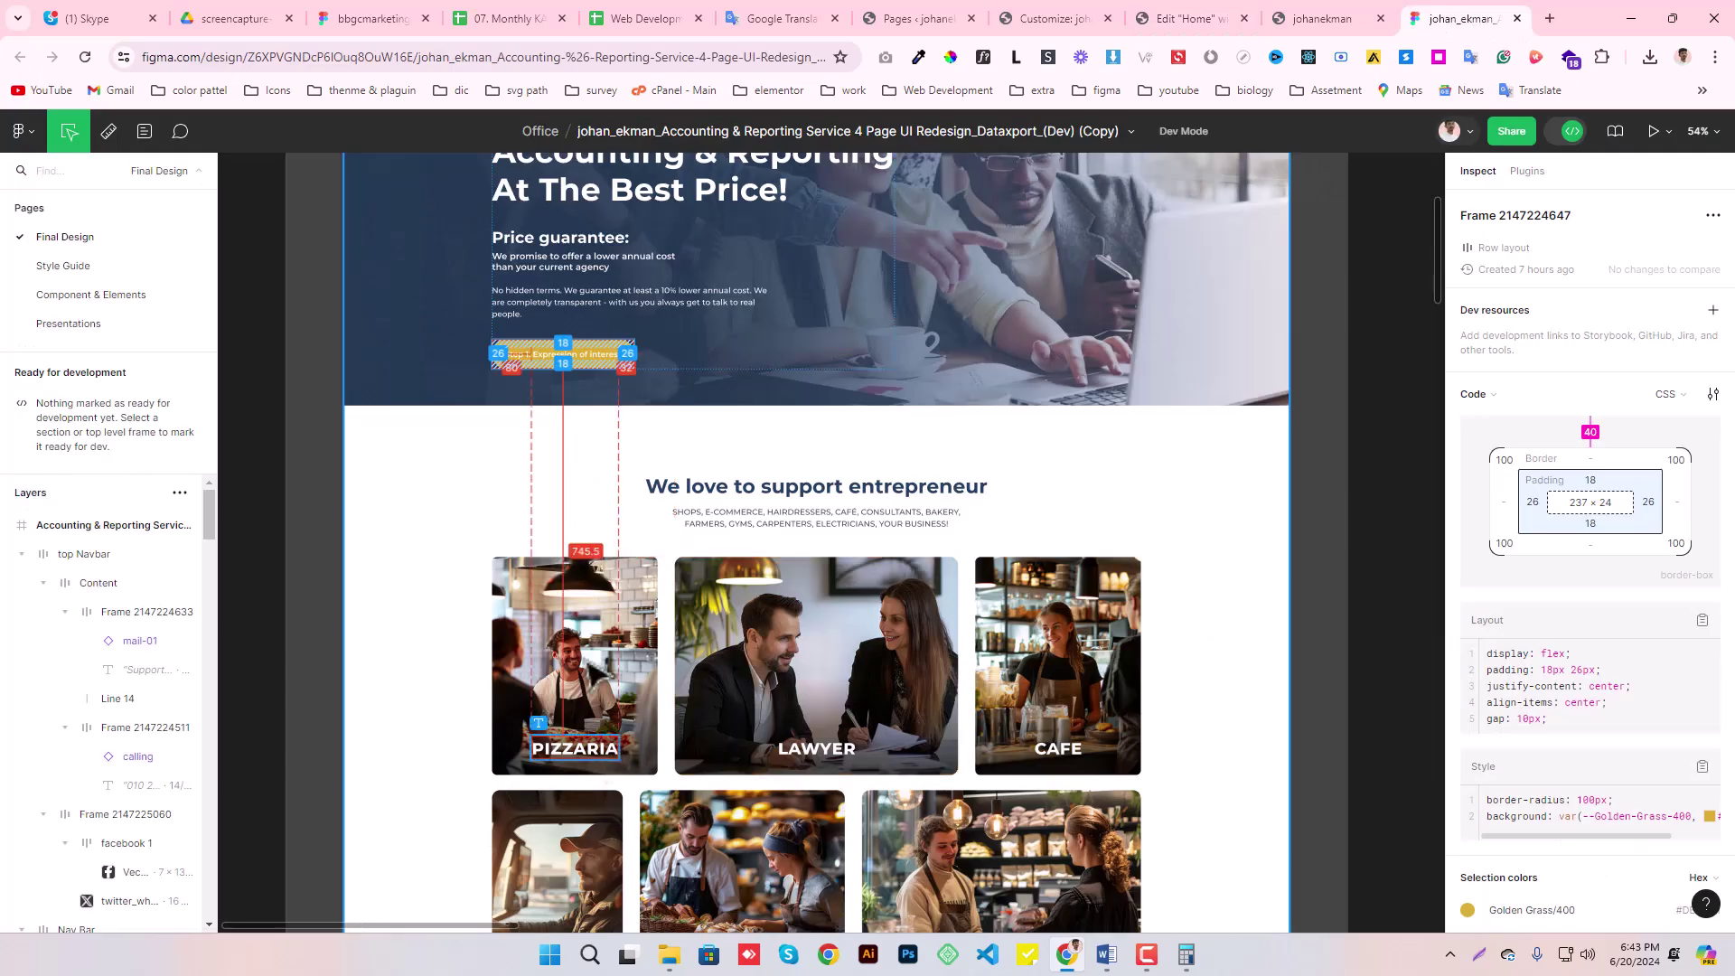
click(549, 362)
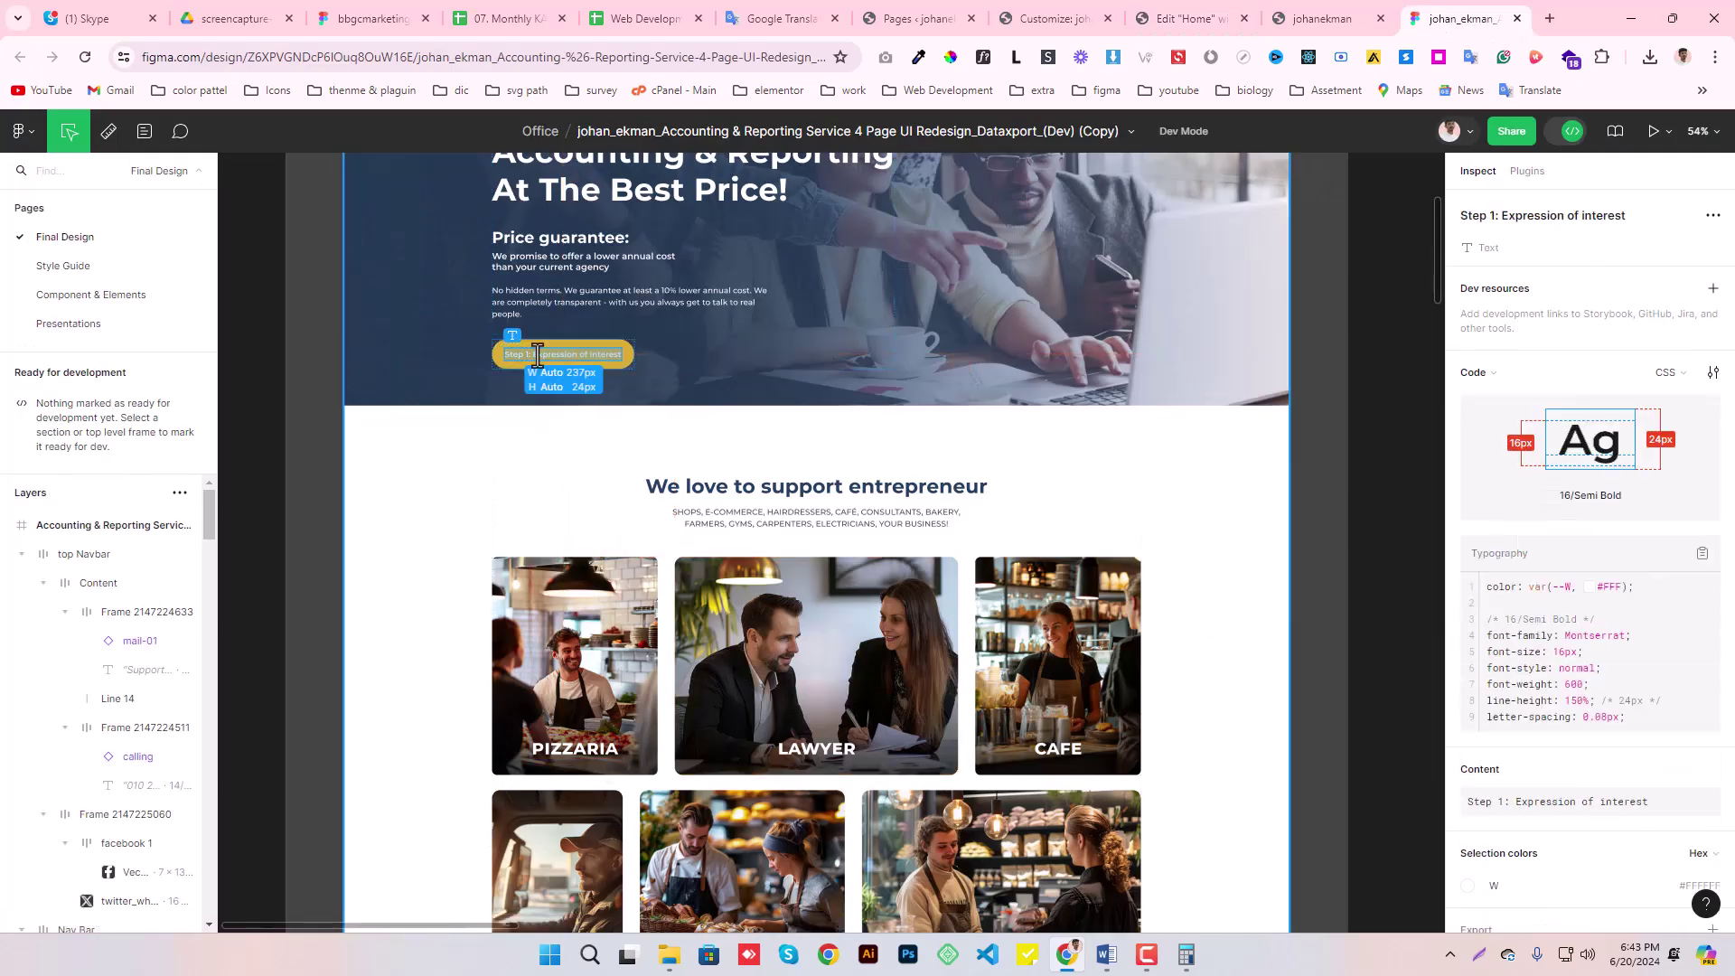
click(1211, 14)
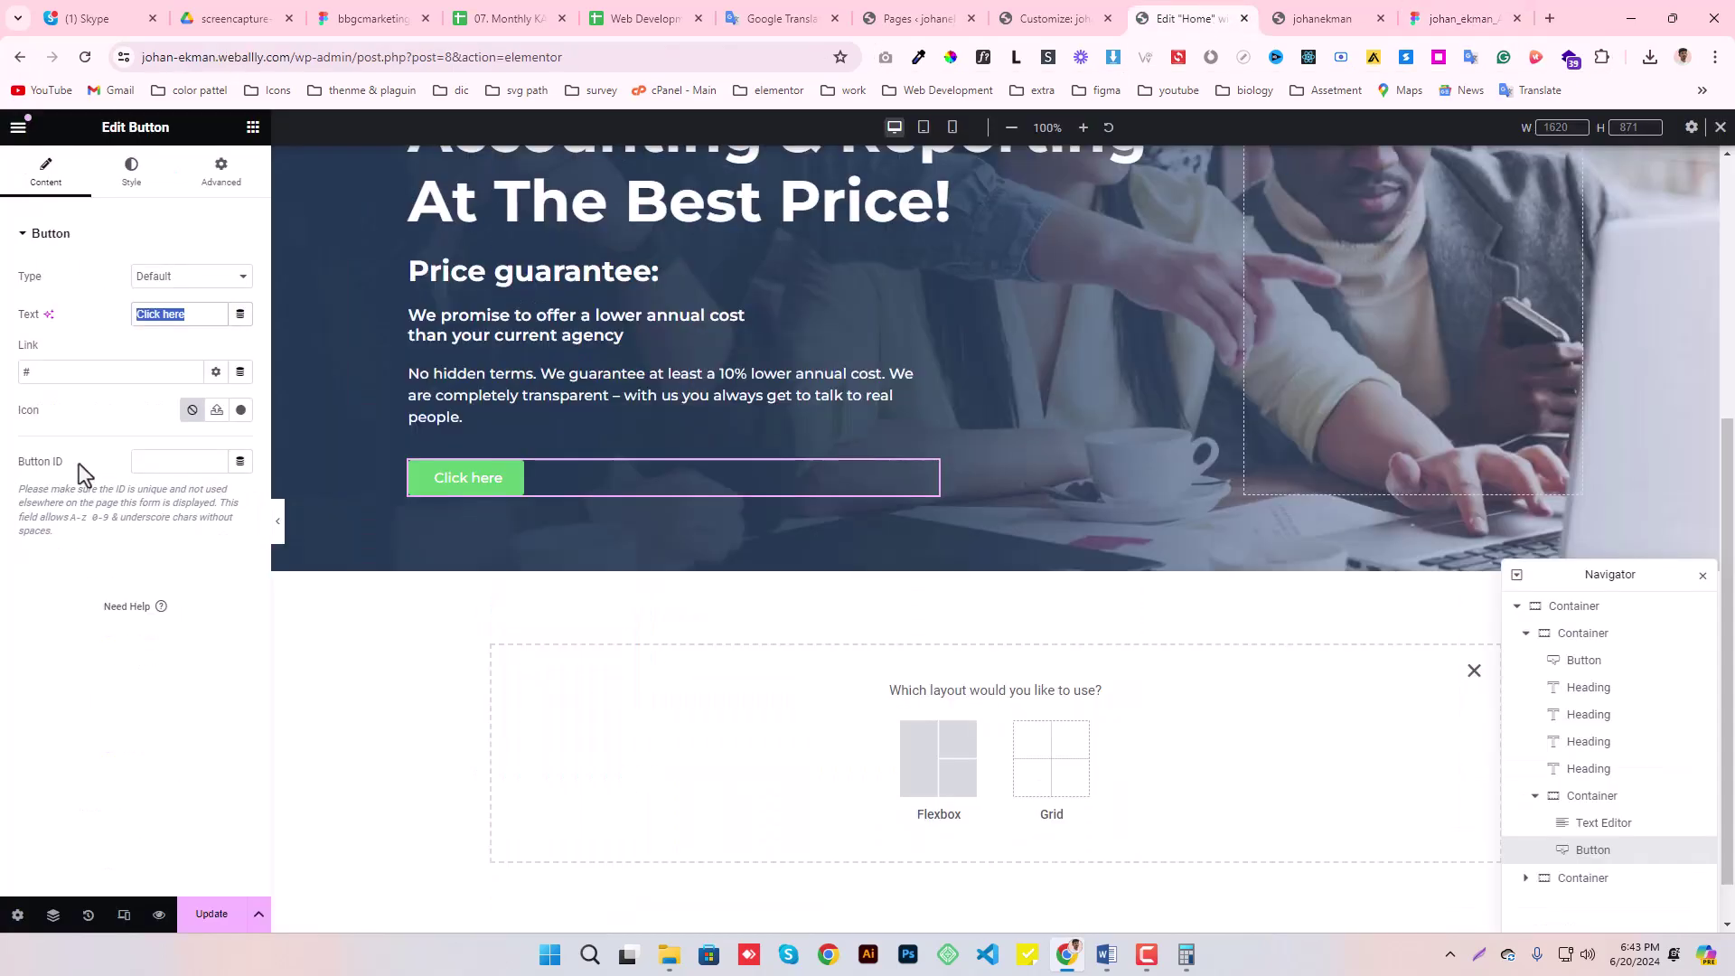
text(Step 1: Expression of interest)
key(Tab)
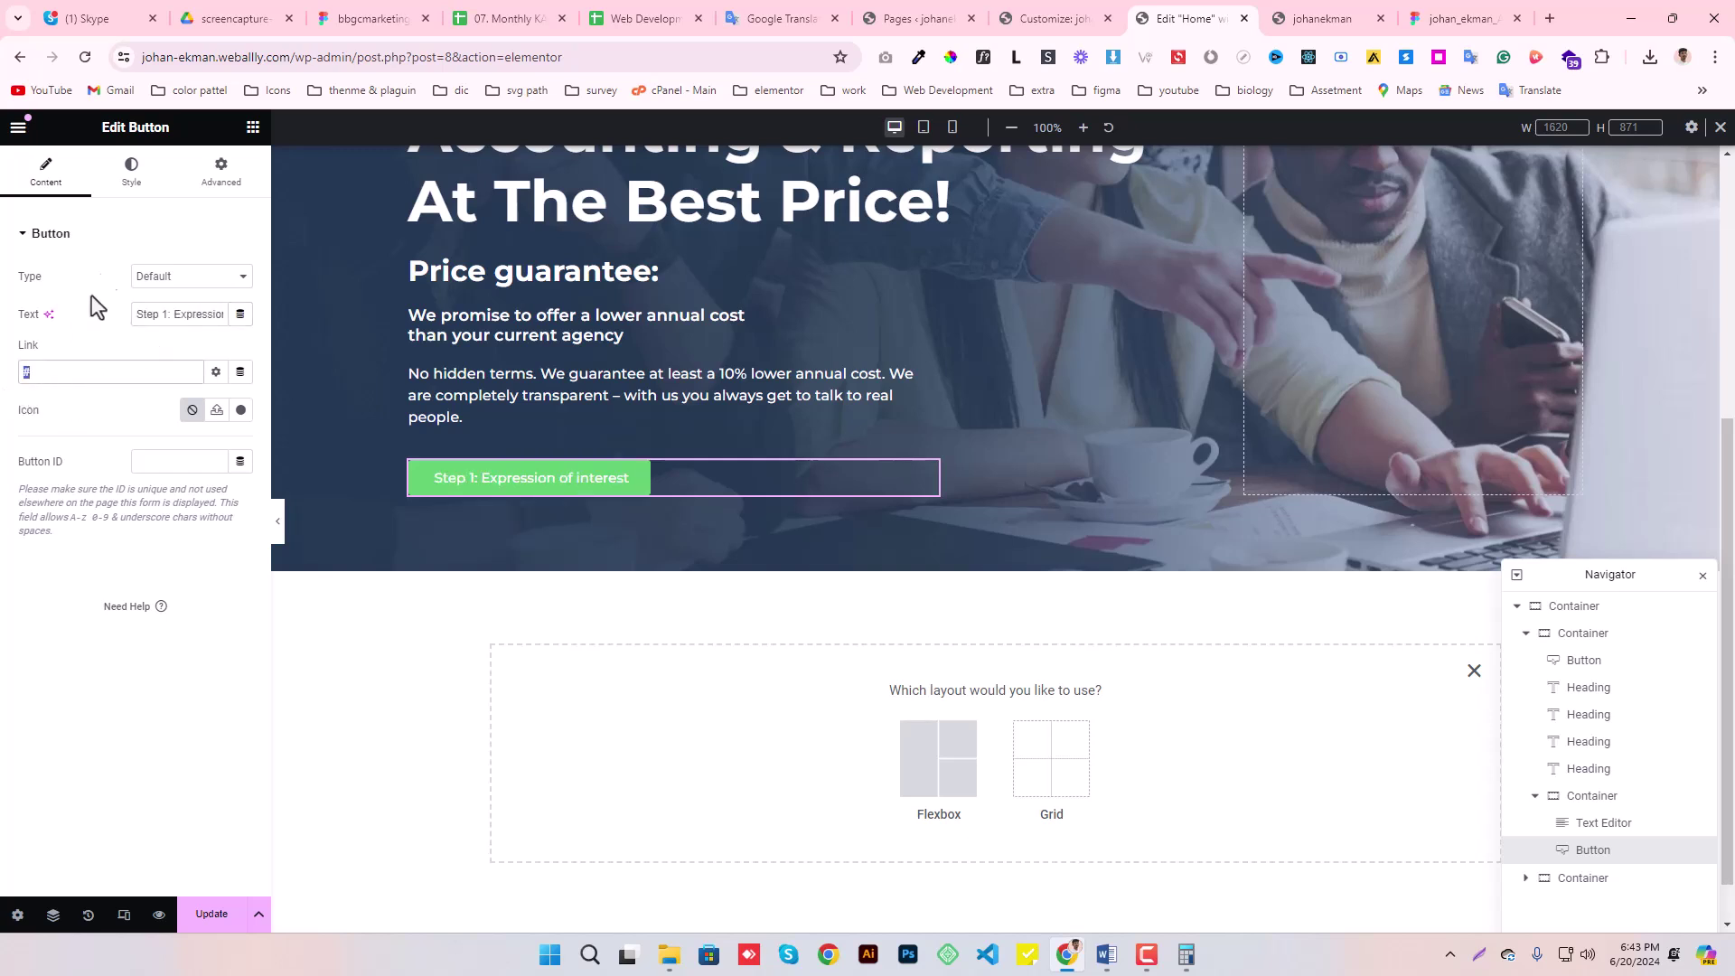
- Give the button a border radius of 100 px and padding of 18 px top and bottom, 26 px right and left
click(131, 172)
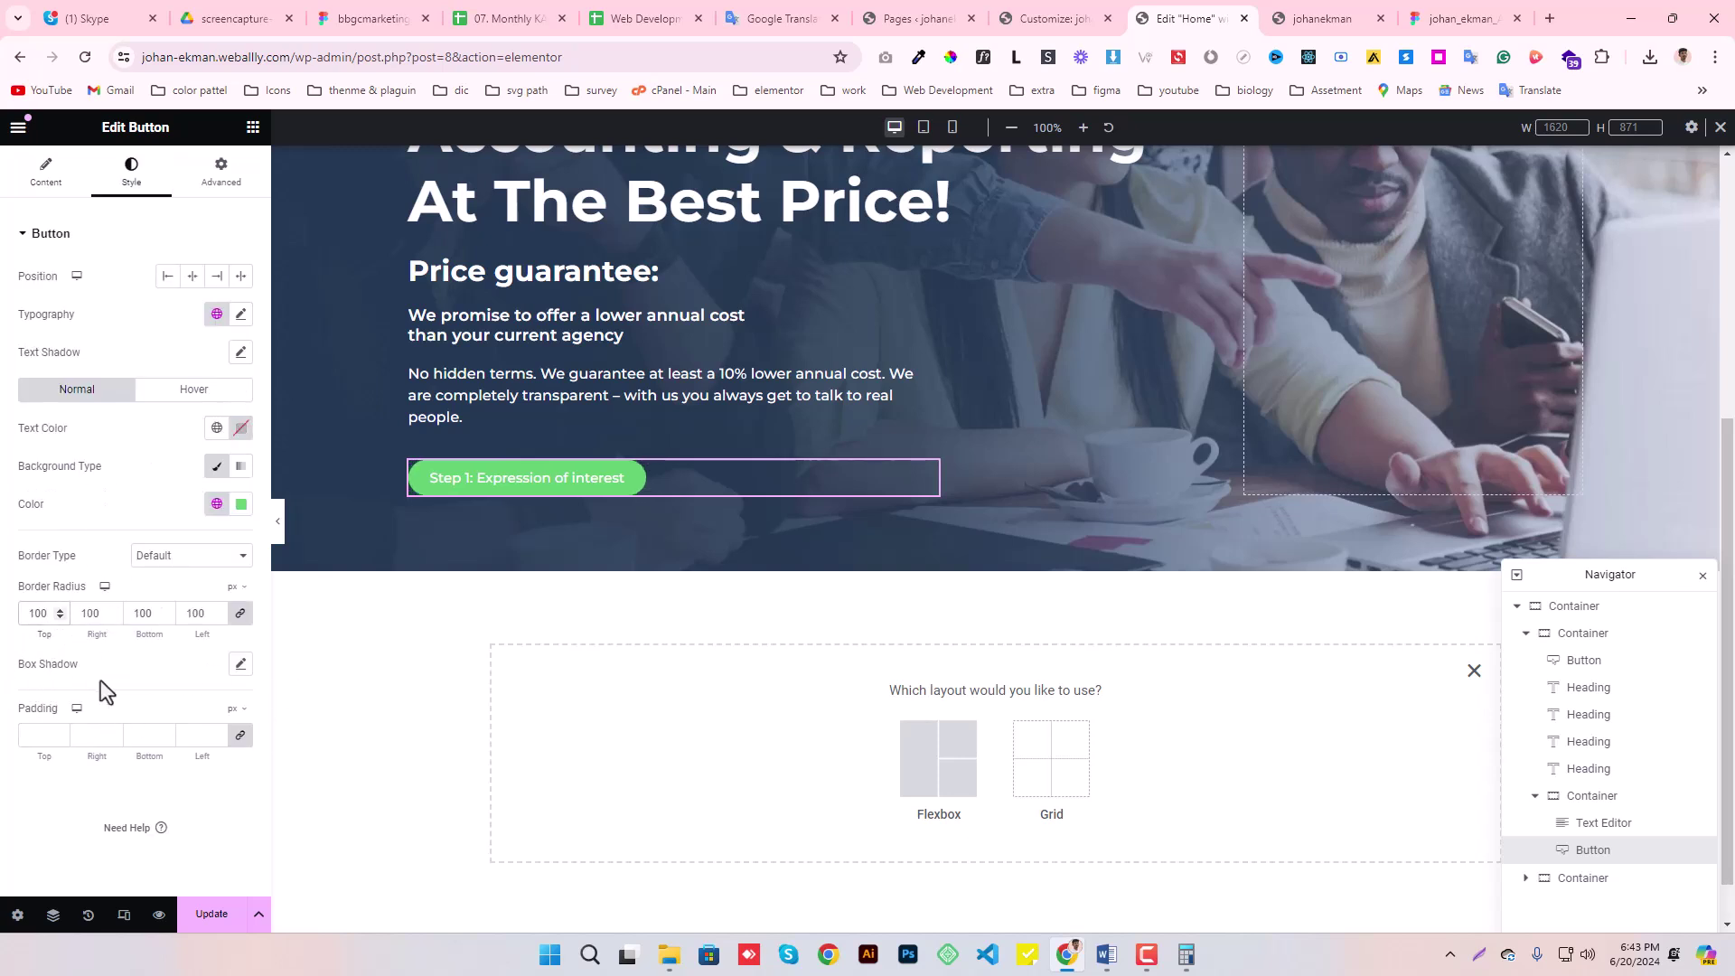
click(36, 735)
text(0)
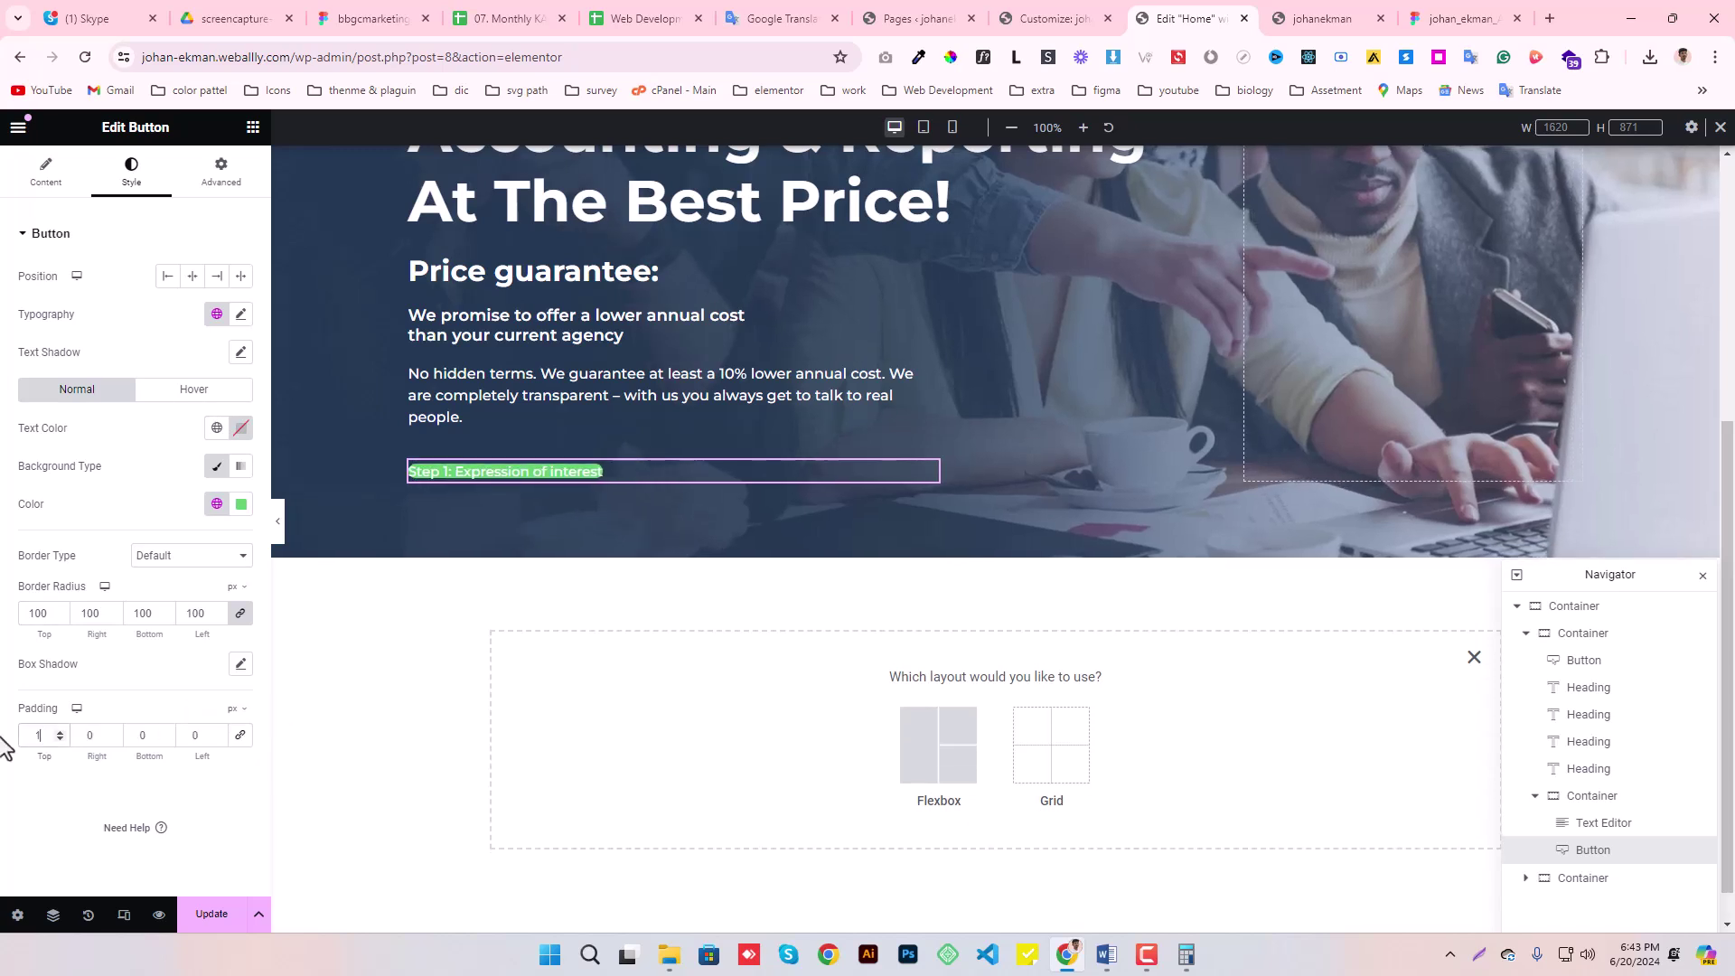
text(8)
click(124, 743)
text(1)
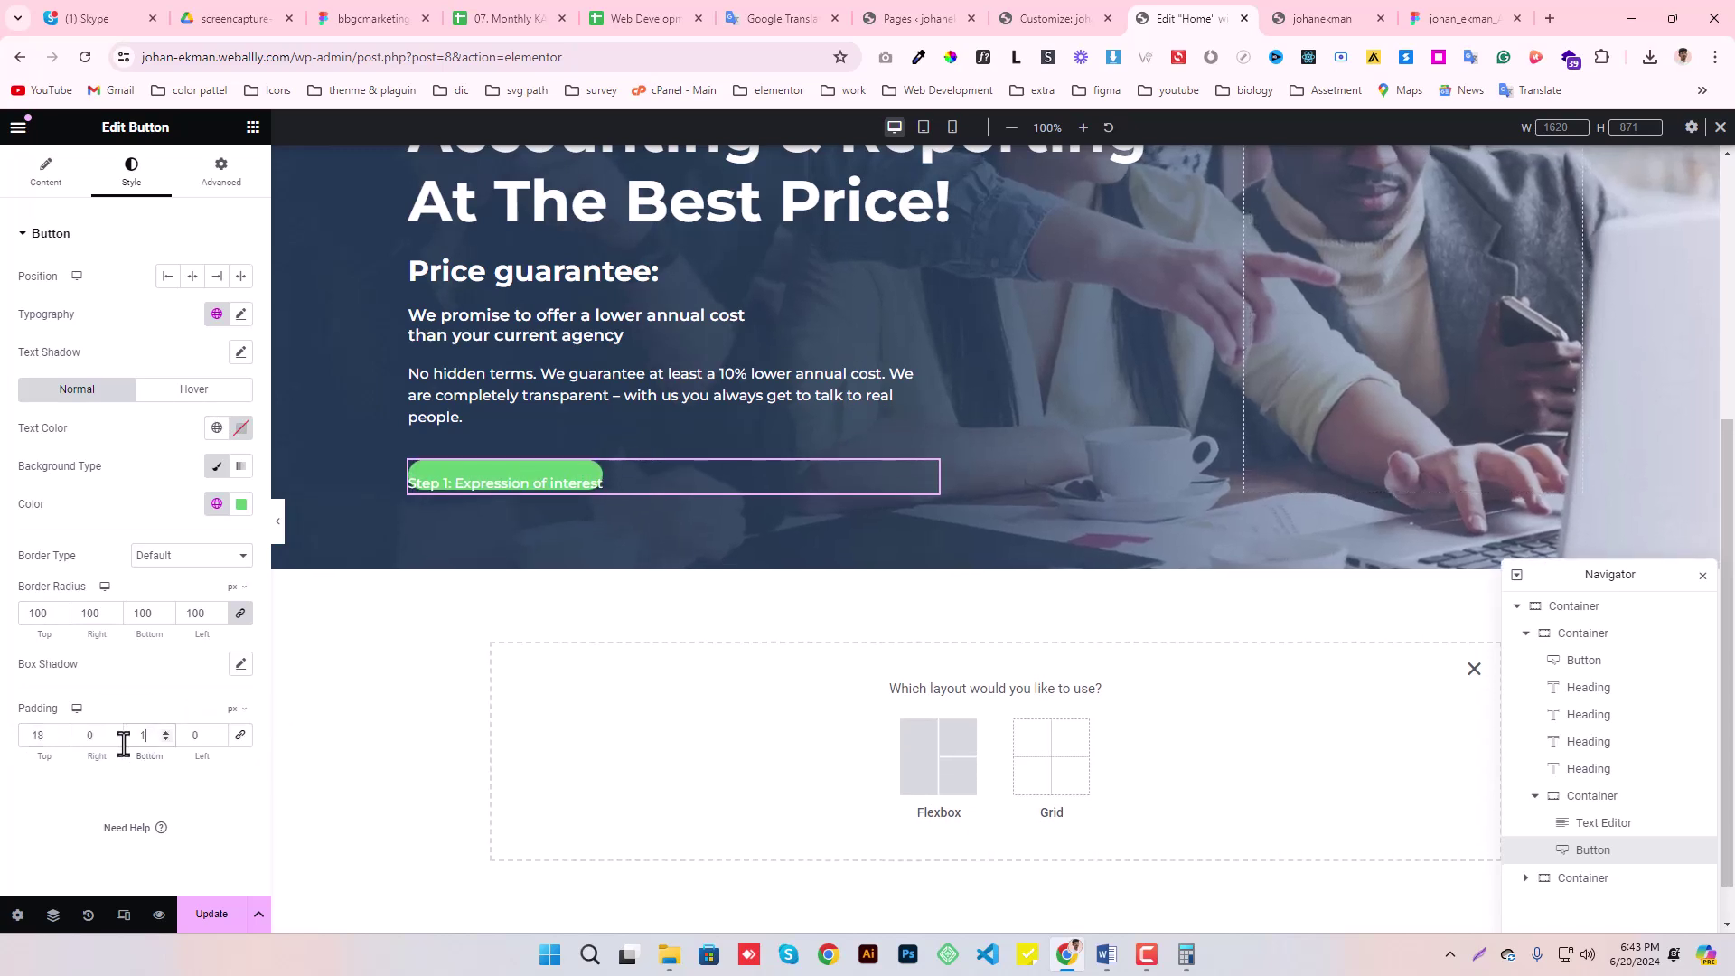
text(8)
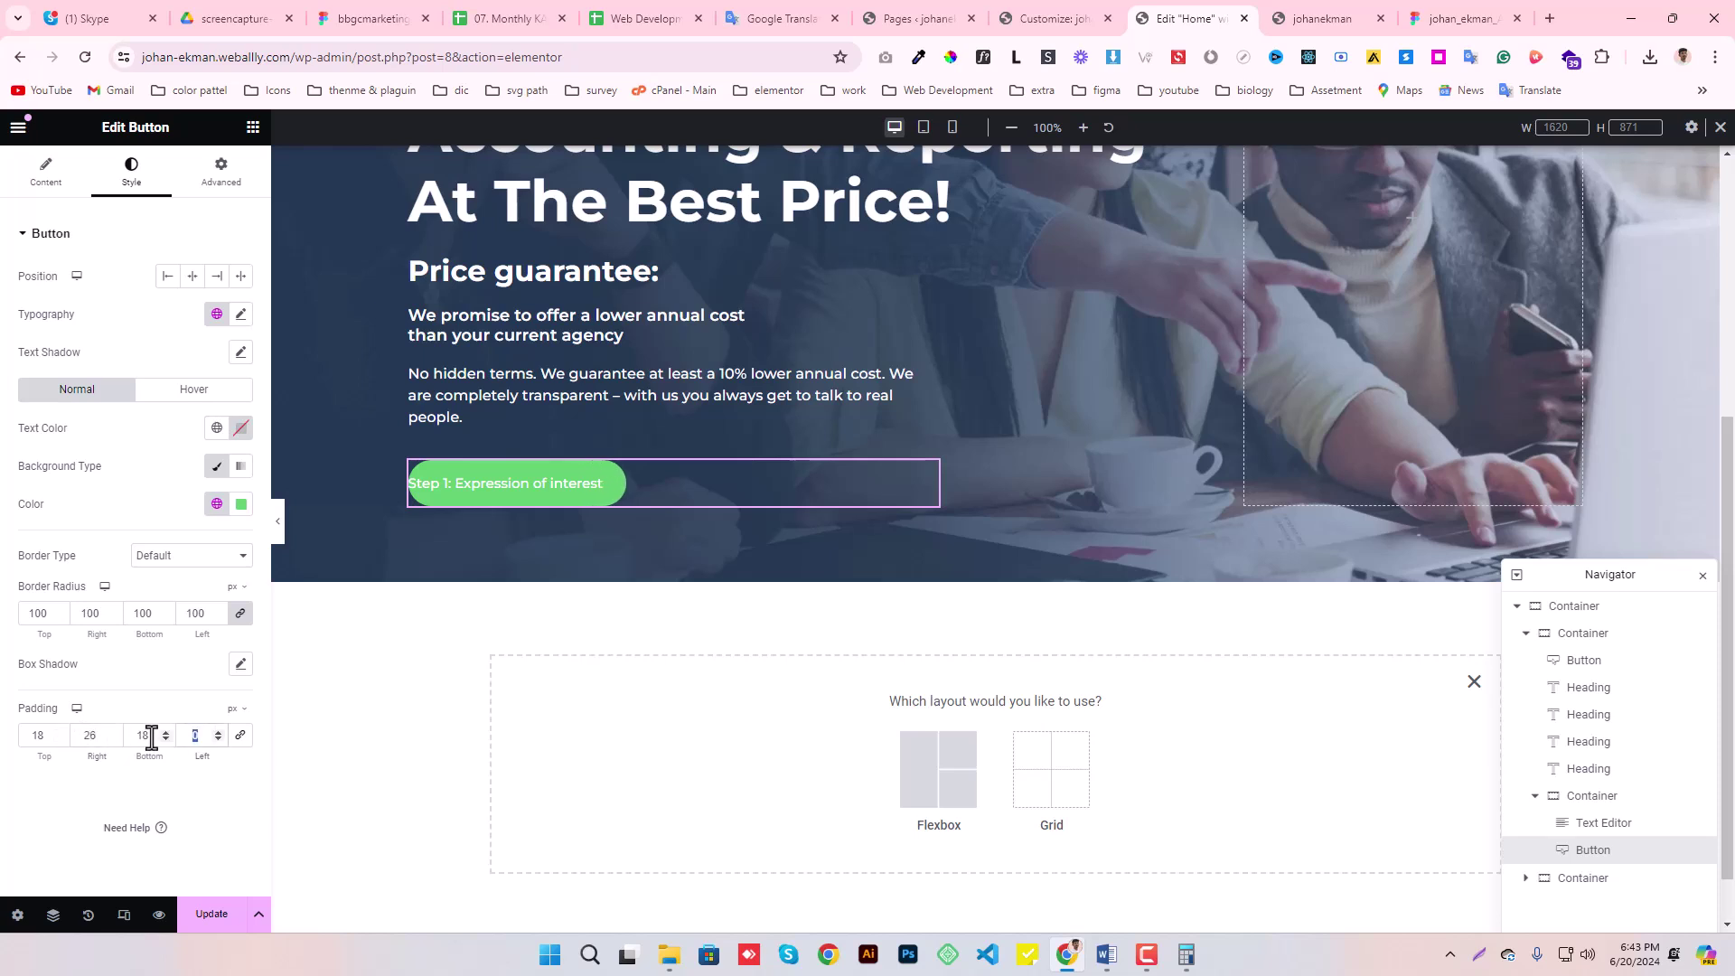
text(26)
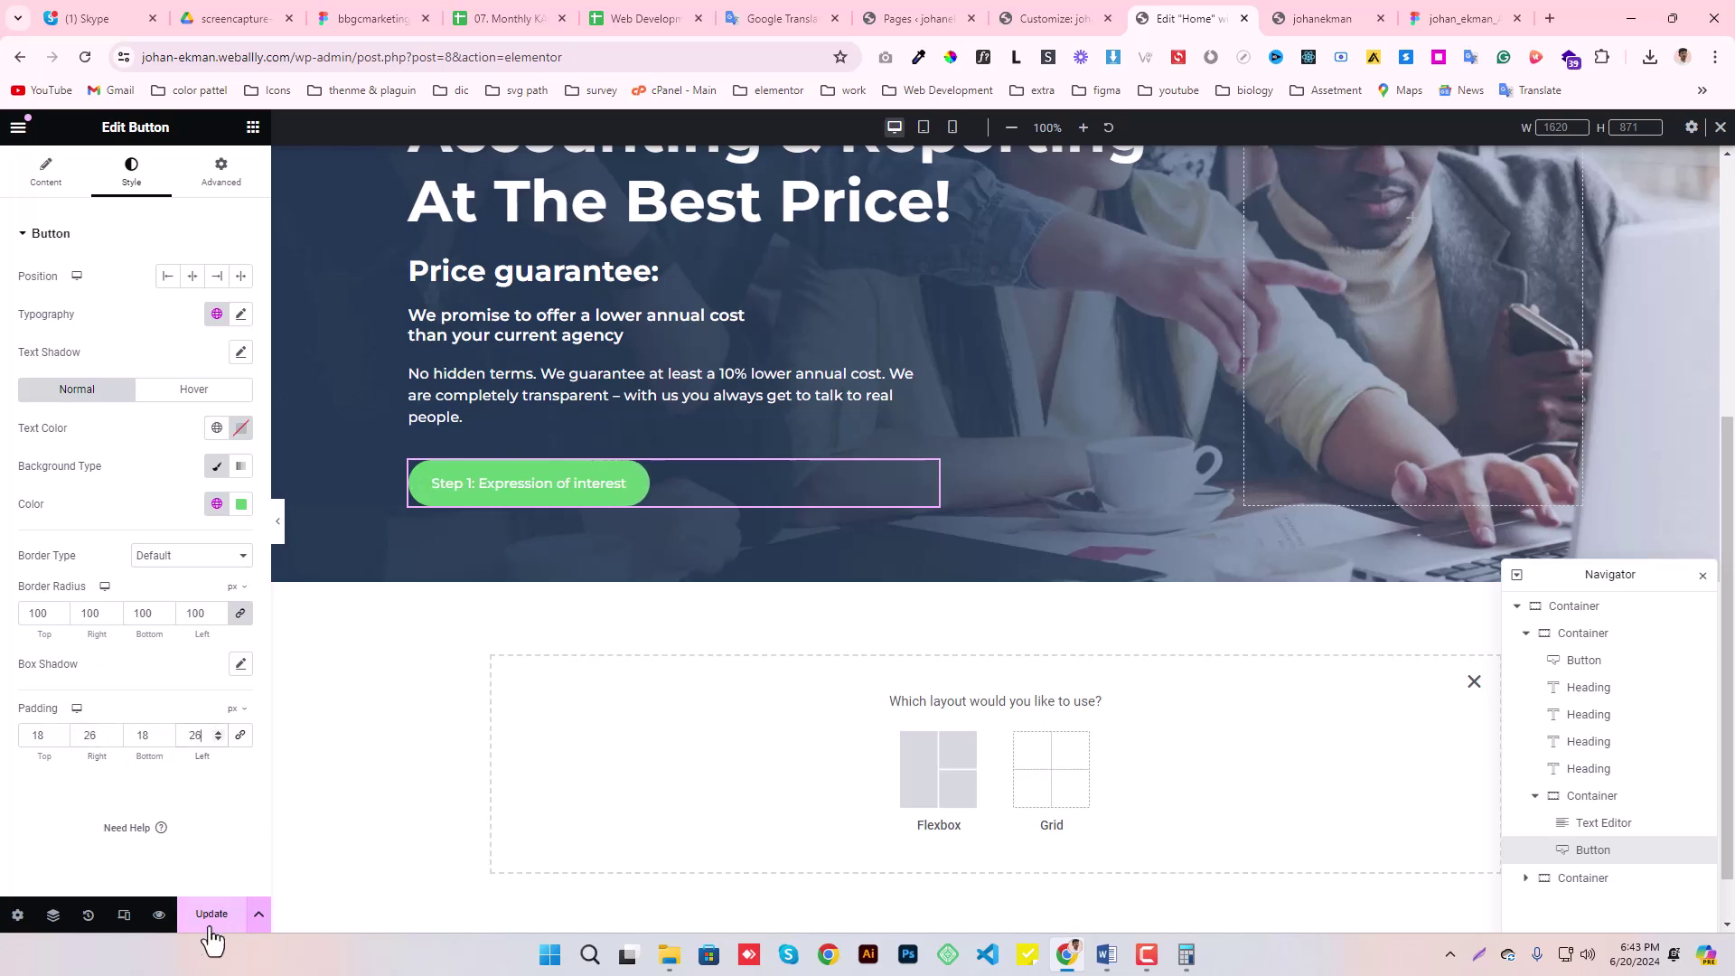
- Set the button's normal background to the gold global color and its text to the white global color
click(217, 503)
scroll(86, 715, down, 2)
click(88, 632)
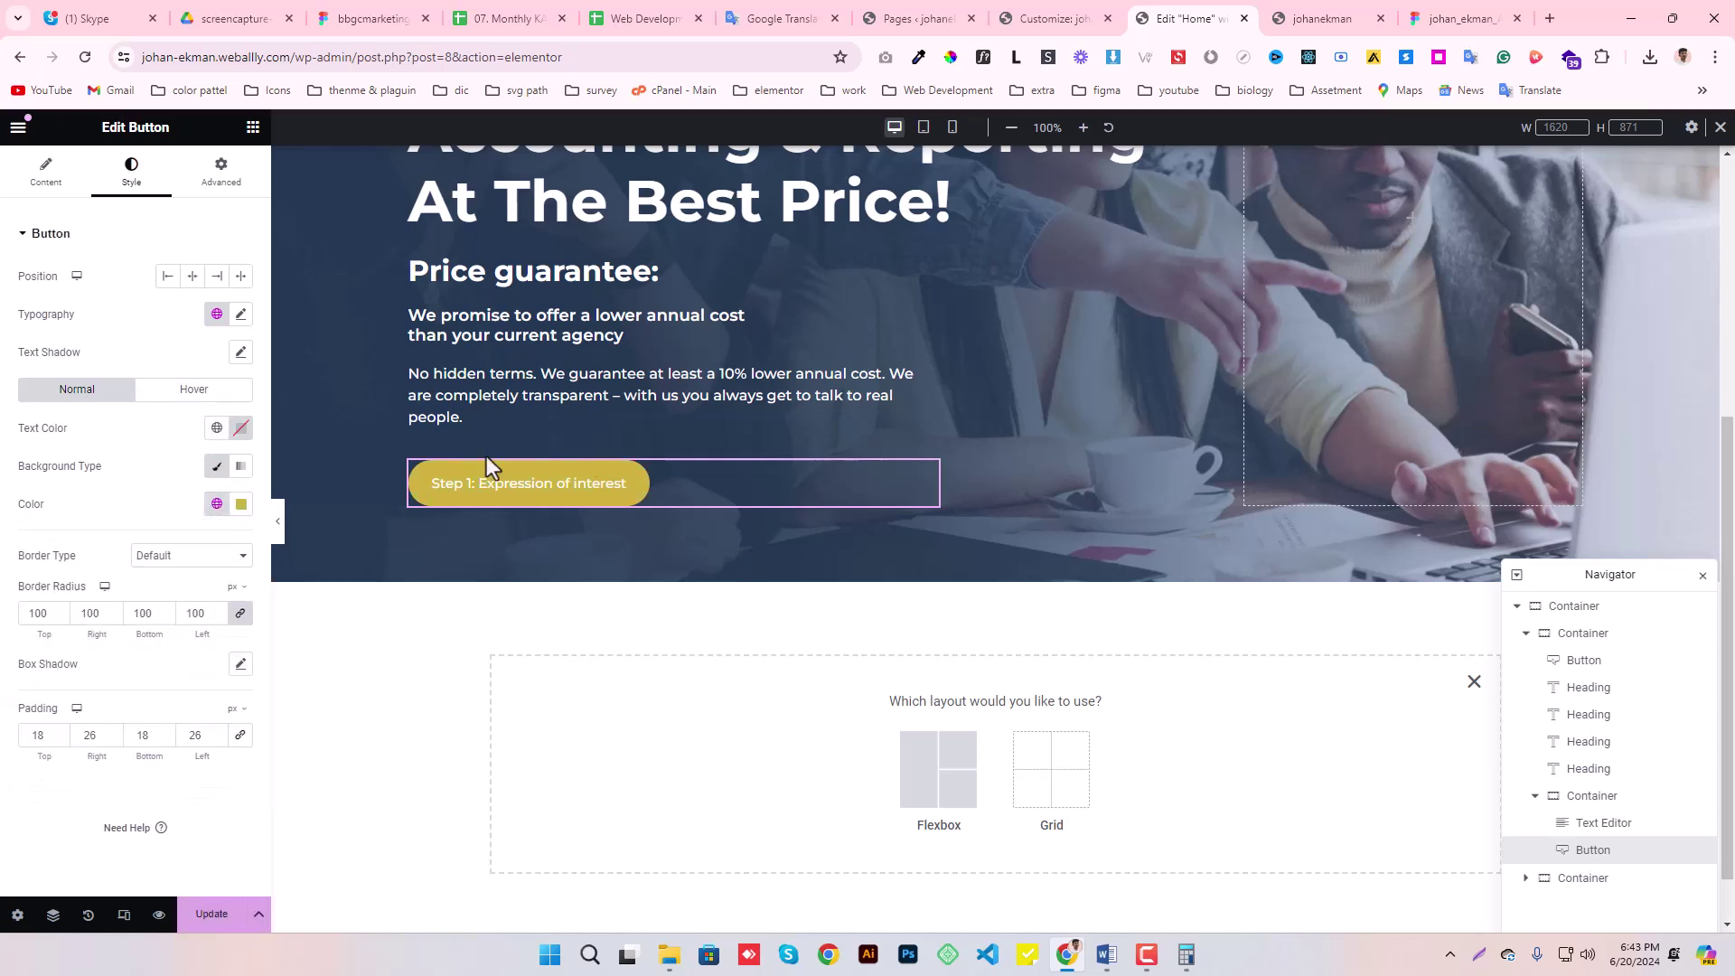
click(217, 427)
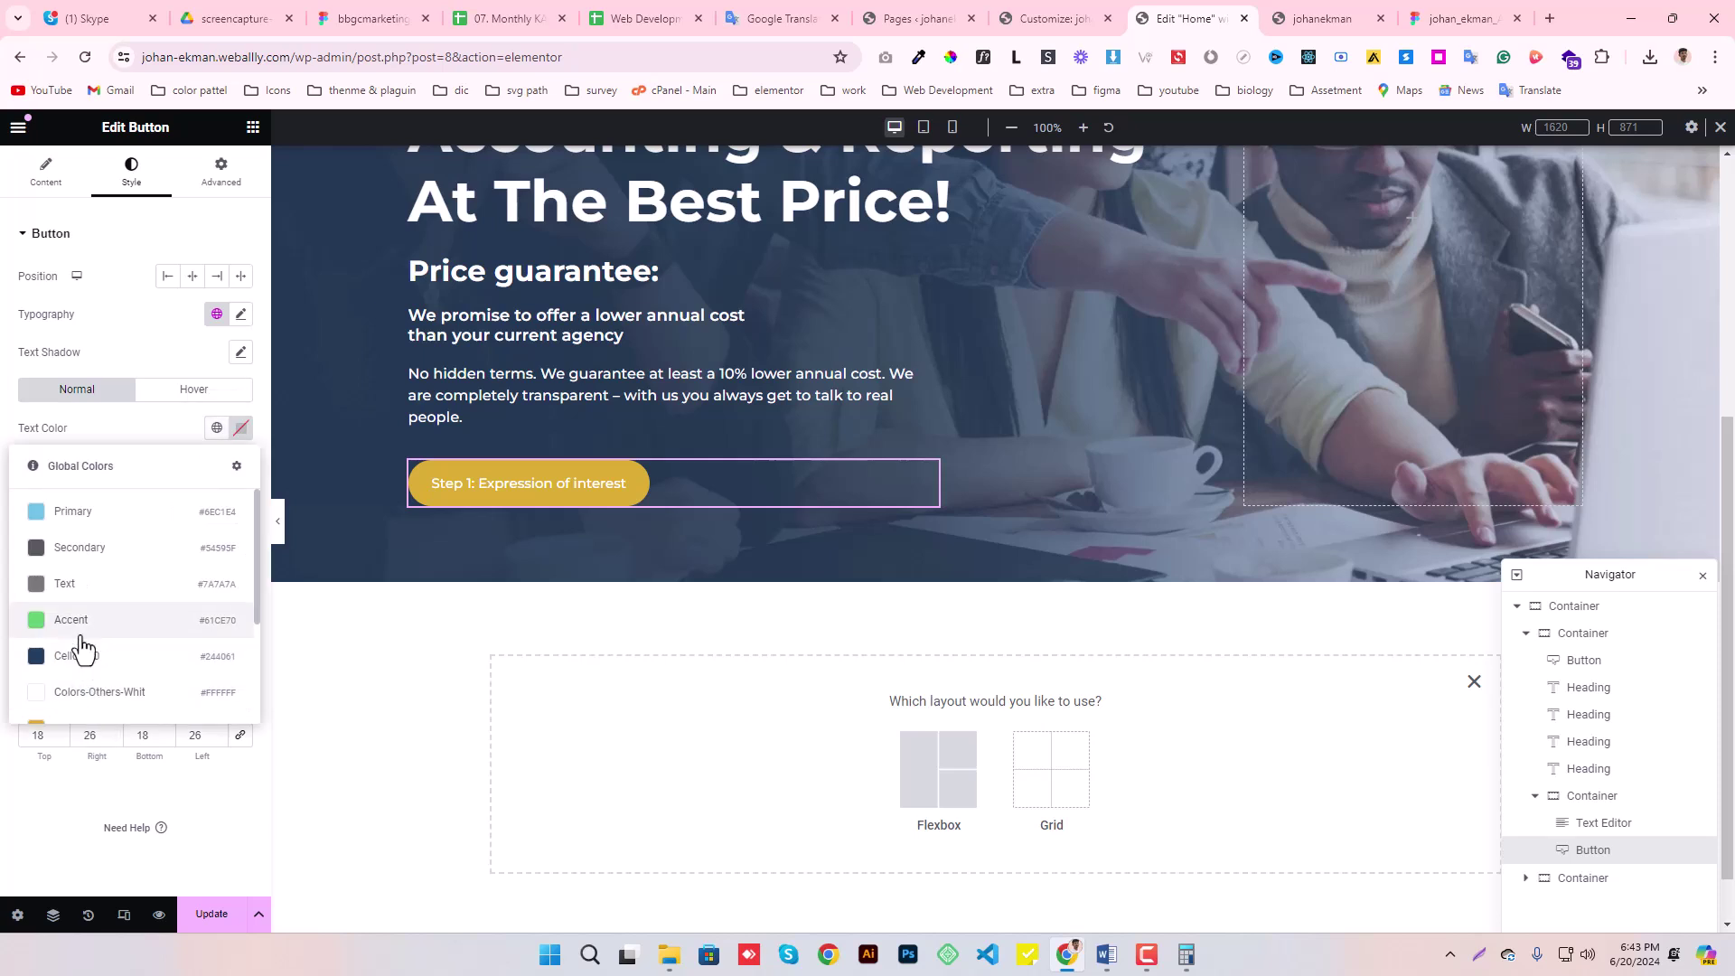
click(77, 687)
- Try a dark blue global color as the button's hover background, clear it and update the page
click(187, 390)
click(217, 504)
click(89, 740)
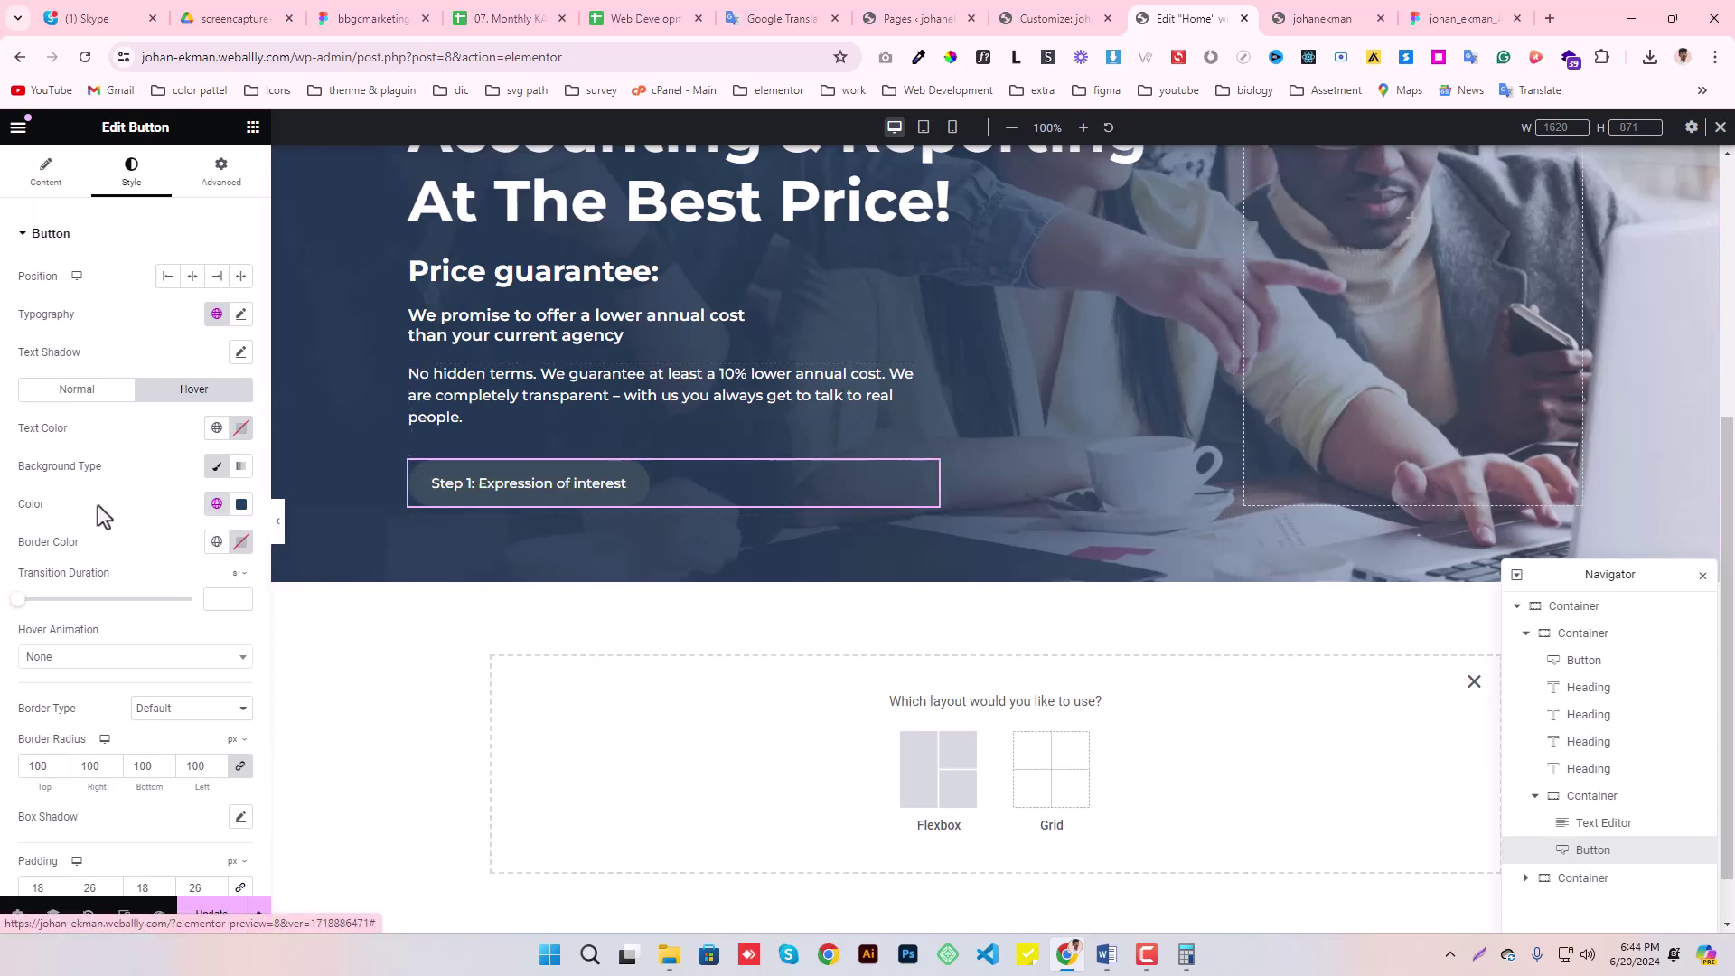
click(240, 508)
click(274, 541)
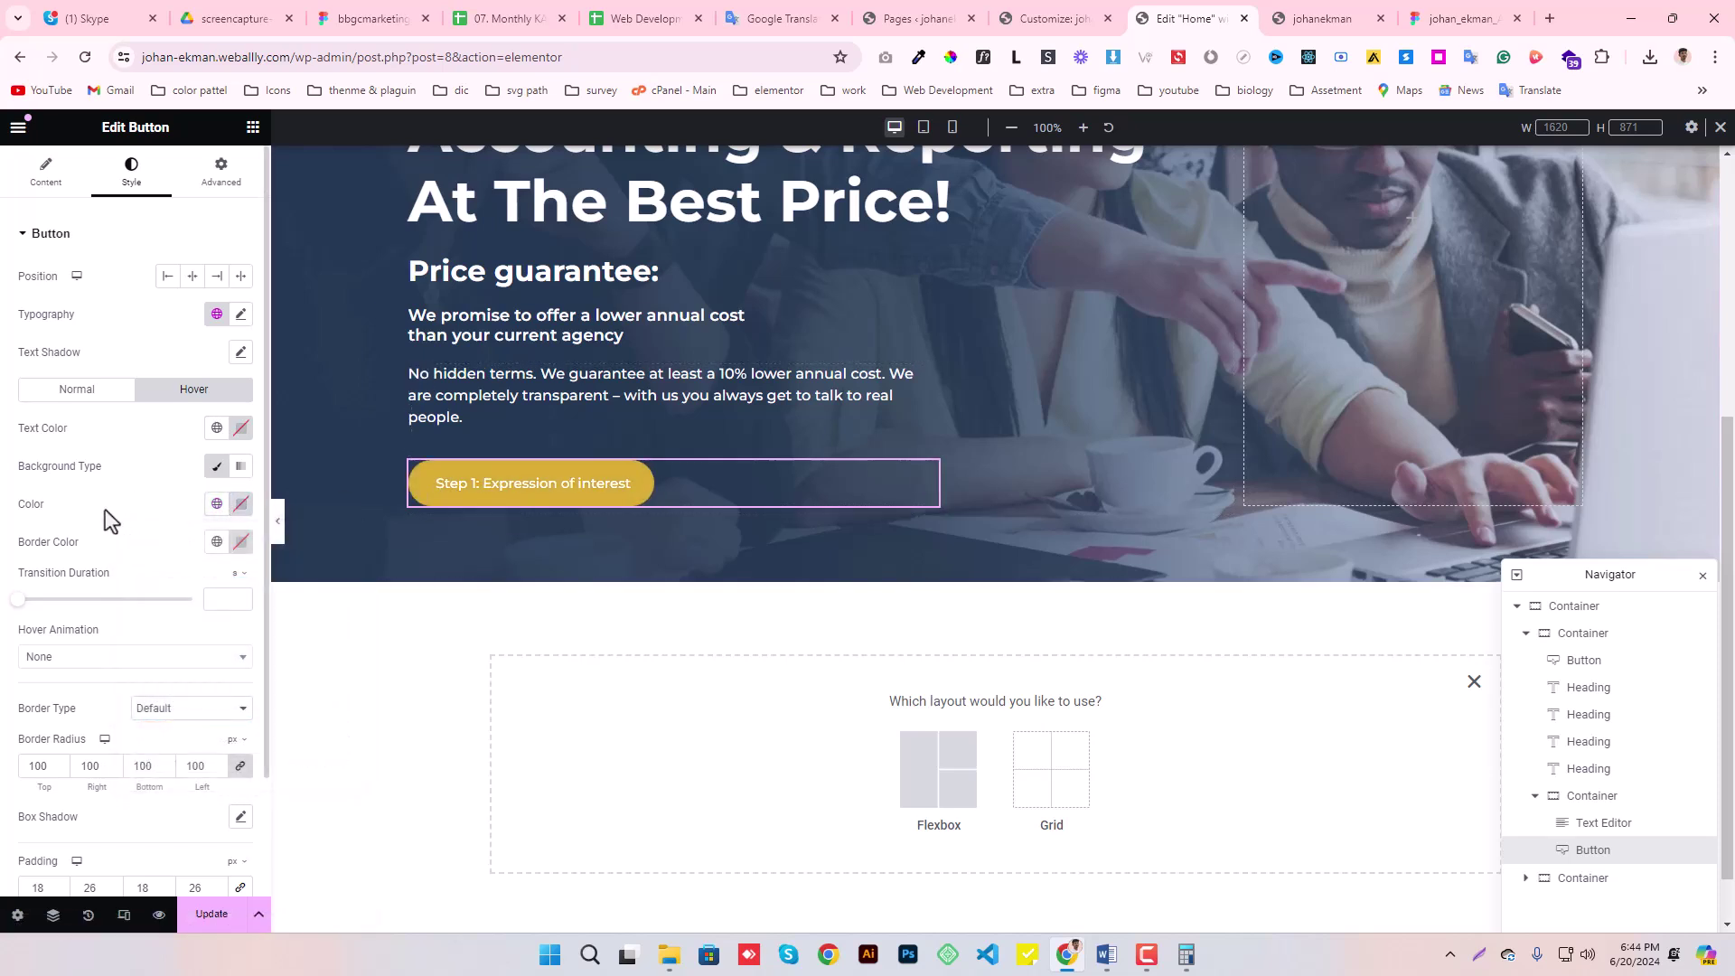
click(208, 916)
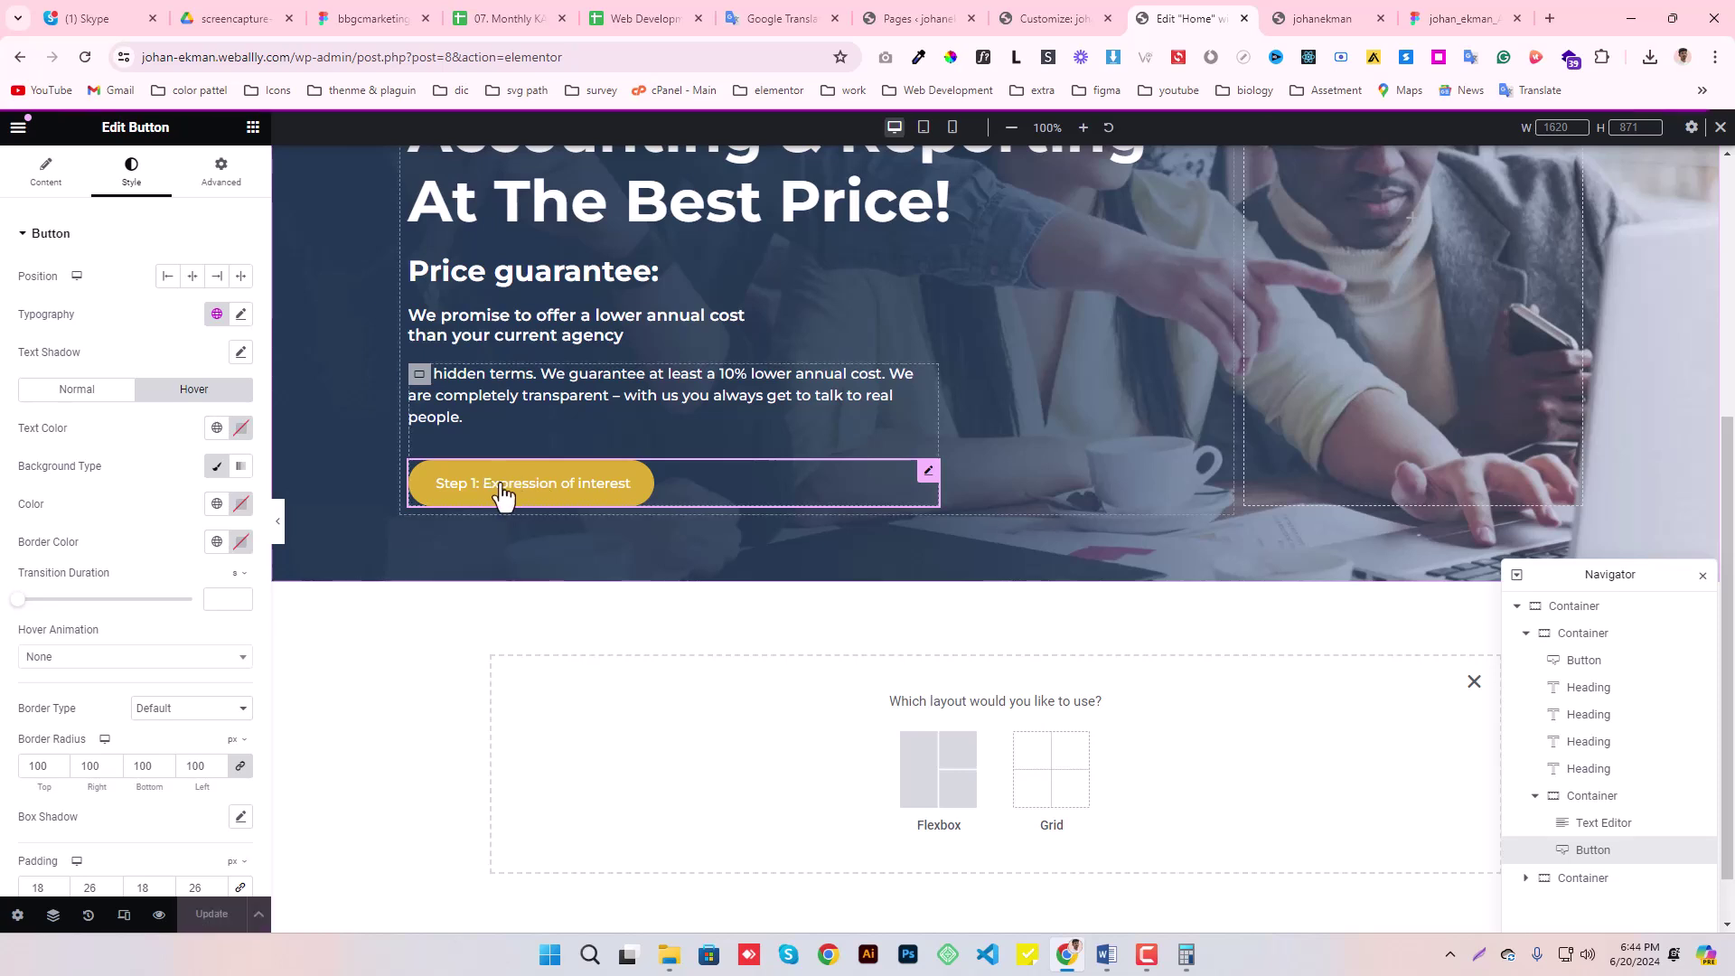
- Set the button's hover background to white and its hover text to the dark blue global color, and update the page
click(217, 504)
click(83, 770)
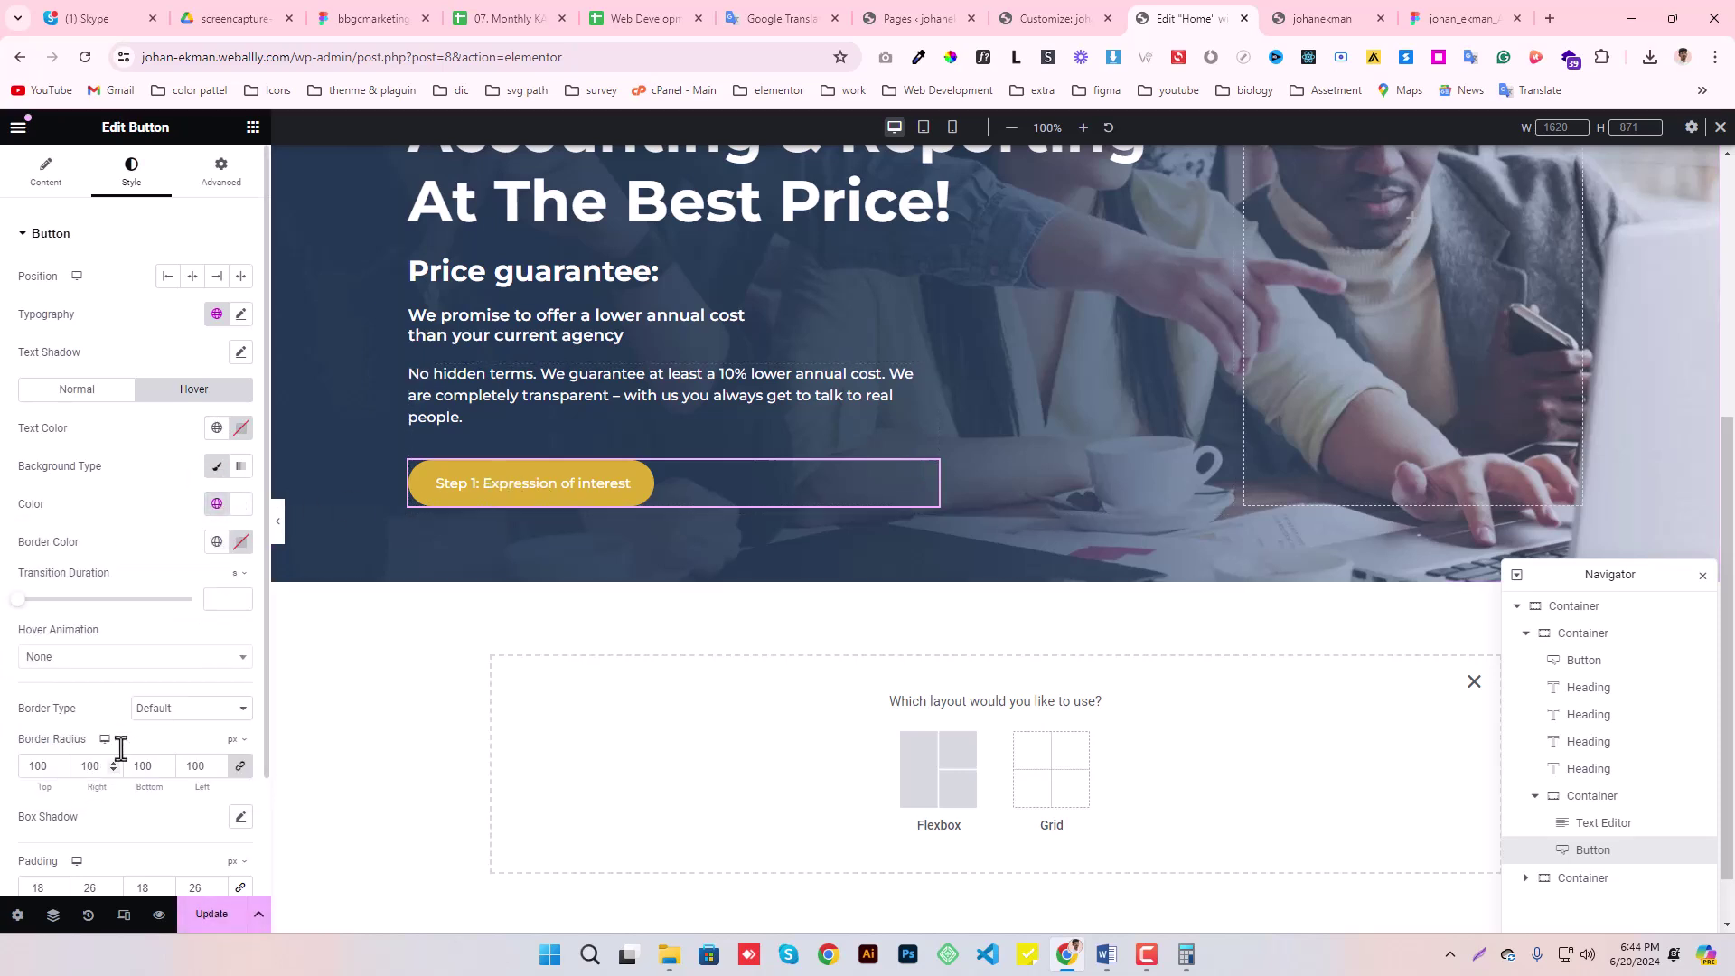
click(217, 427)
click(59, 657)
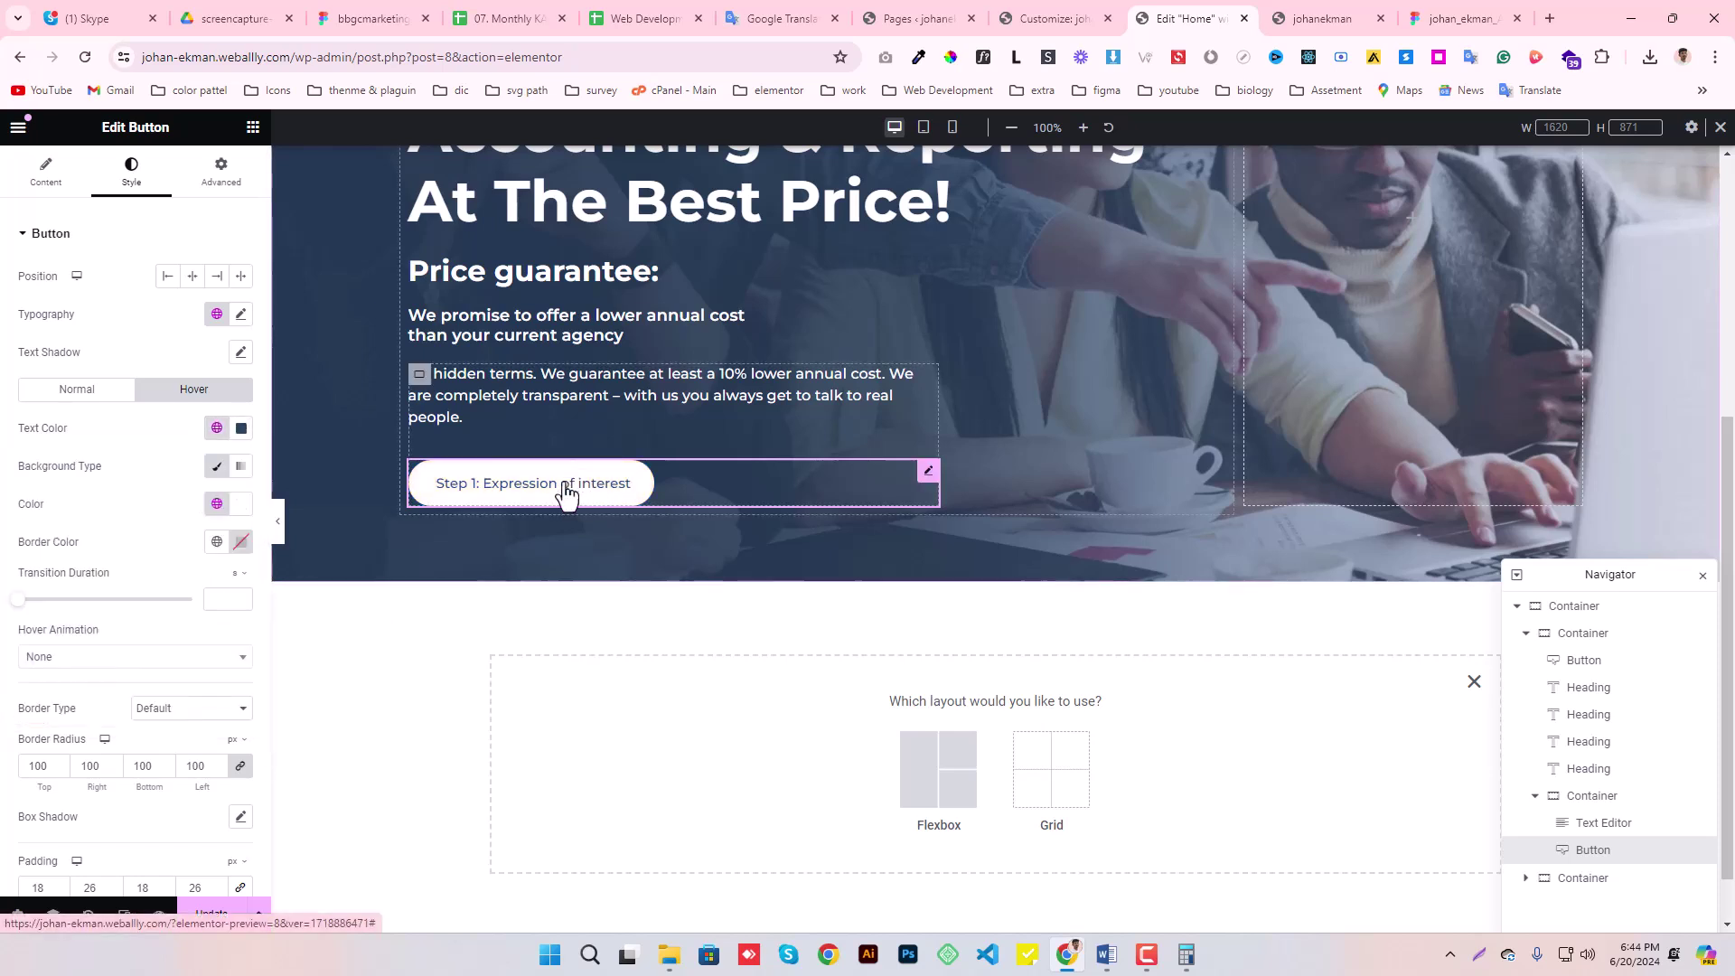
click(200, 928)
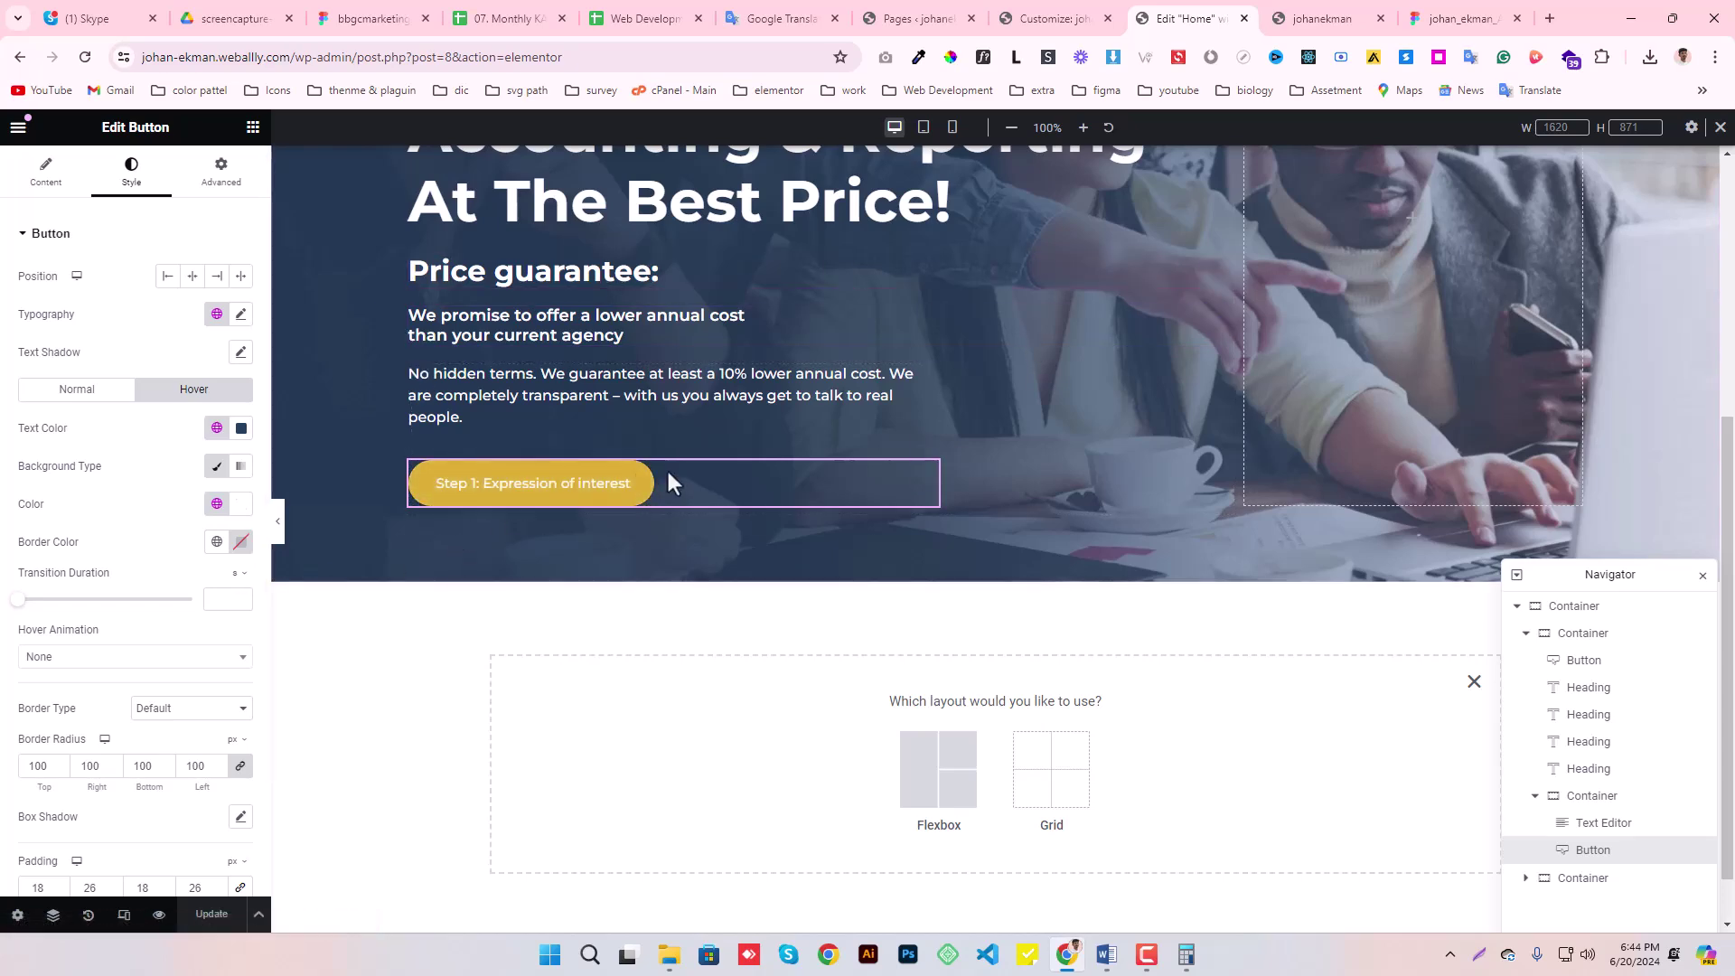
- Match the button's typography to Figma with size 16 px, weight 600 (Semi Bold) and letter spacing 0.08 px, and update the page
click(1462, 18)
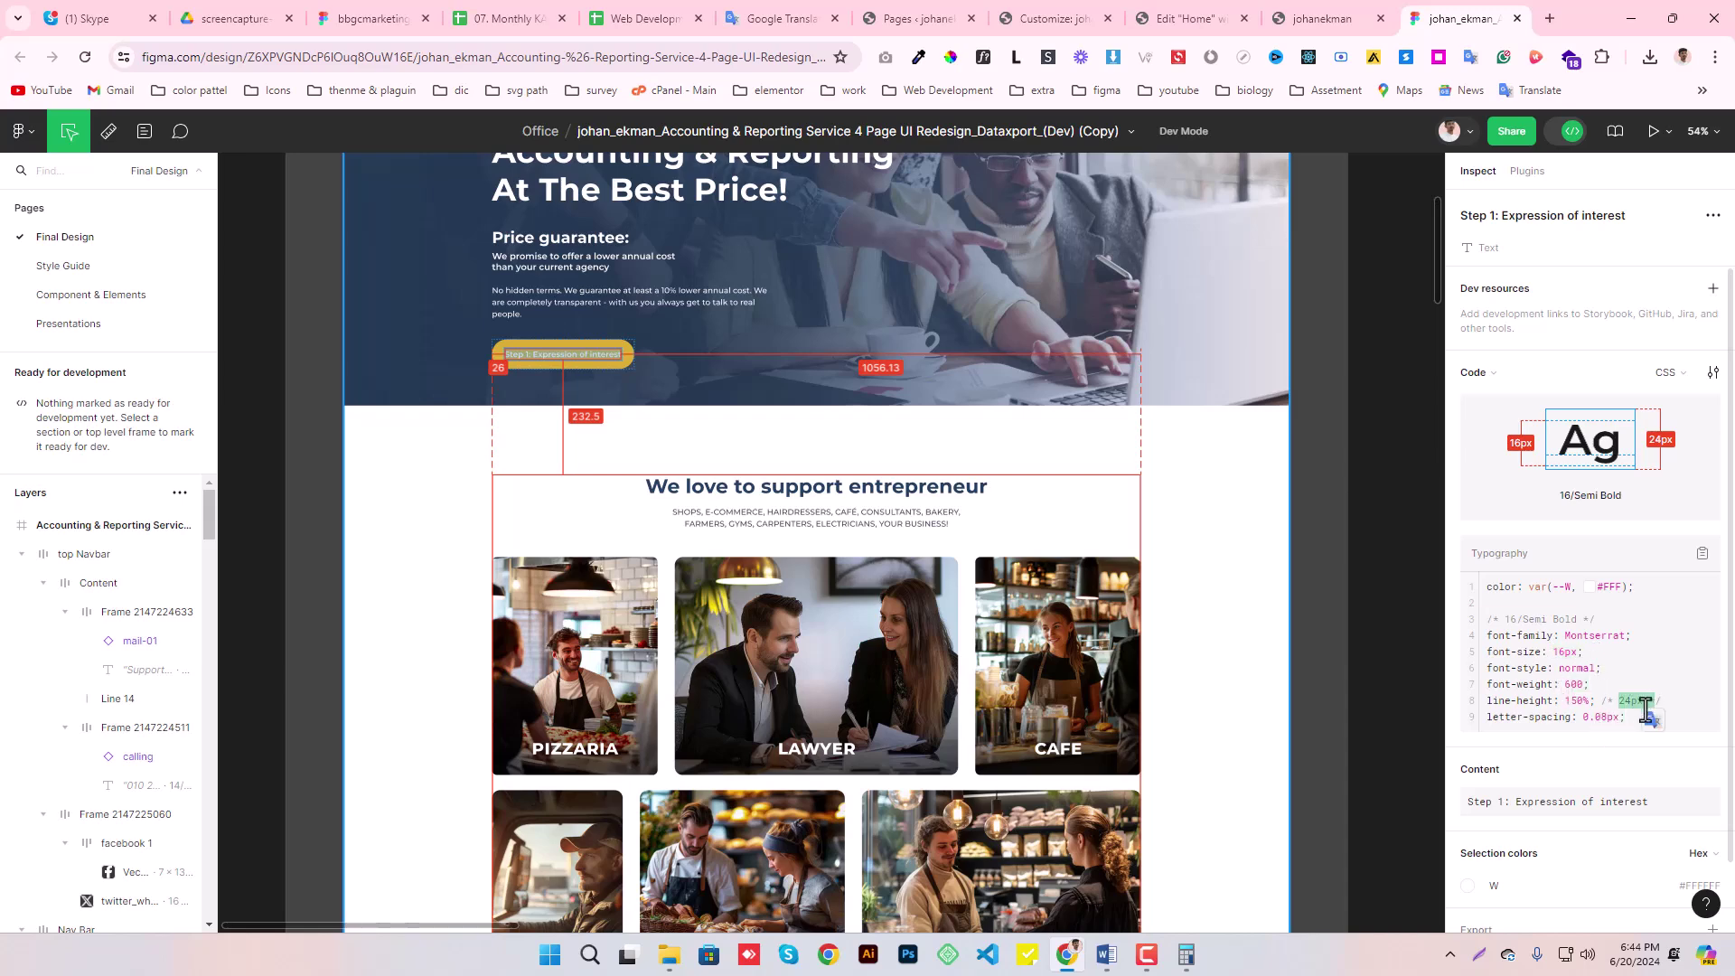
click(1202, 18)
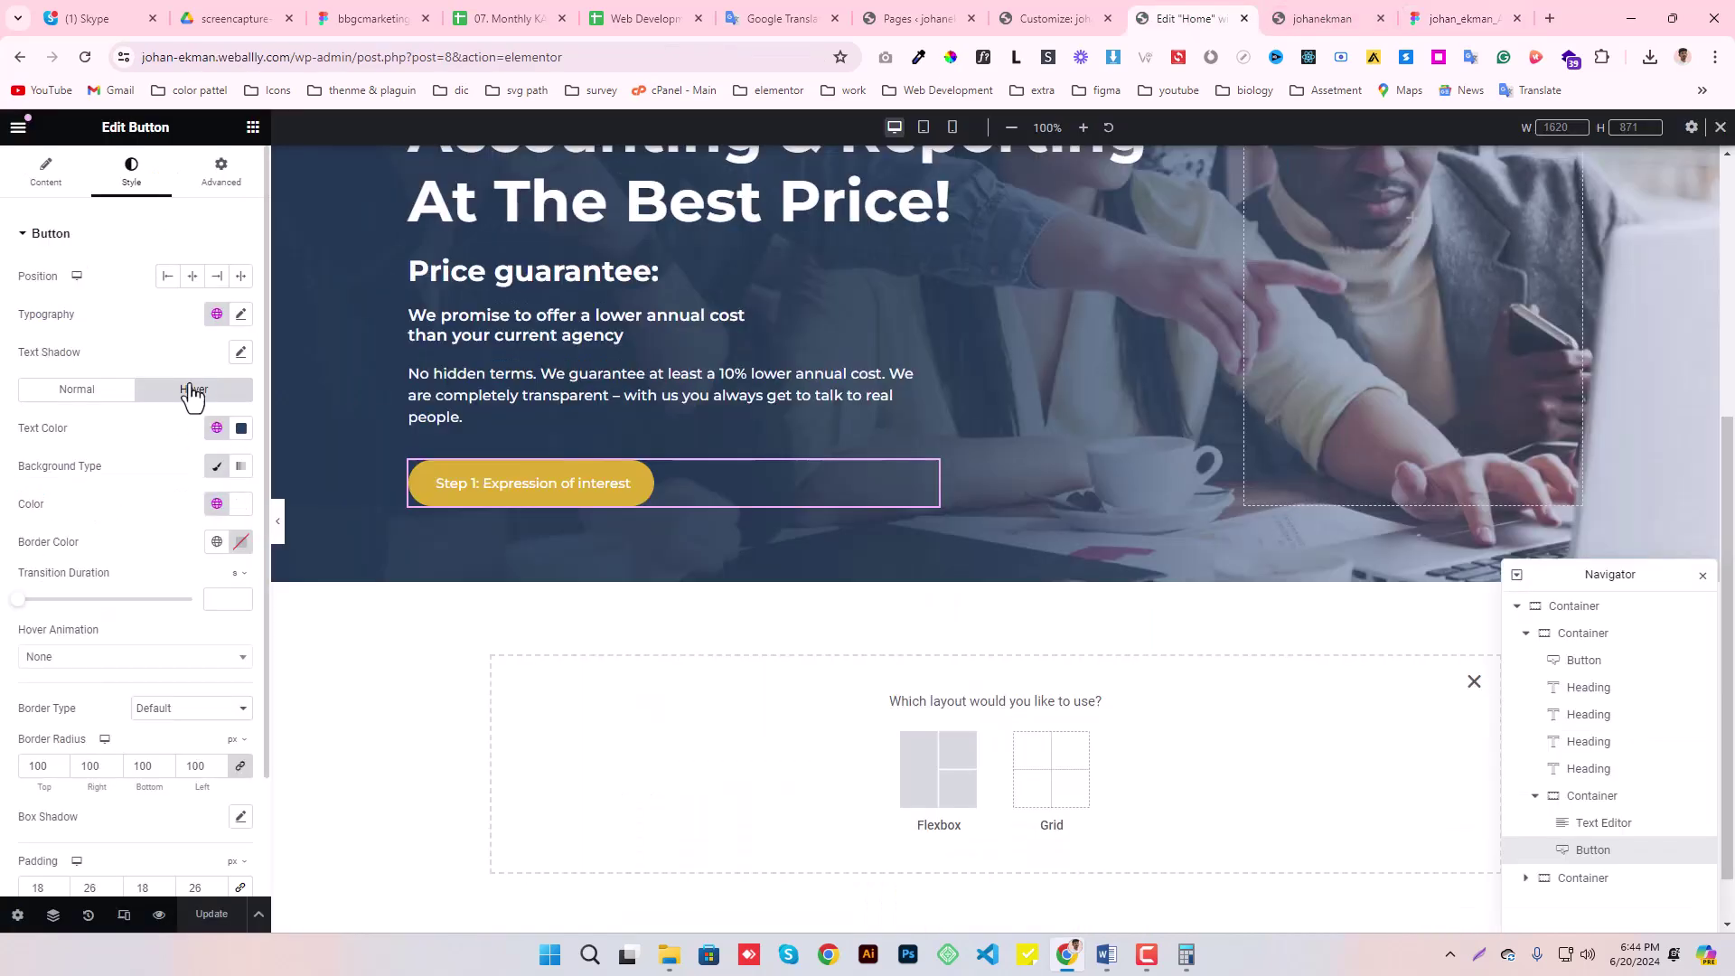
click(241, 315)
click(202, 453)
text(16)
click(185, 494)
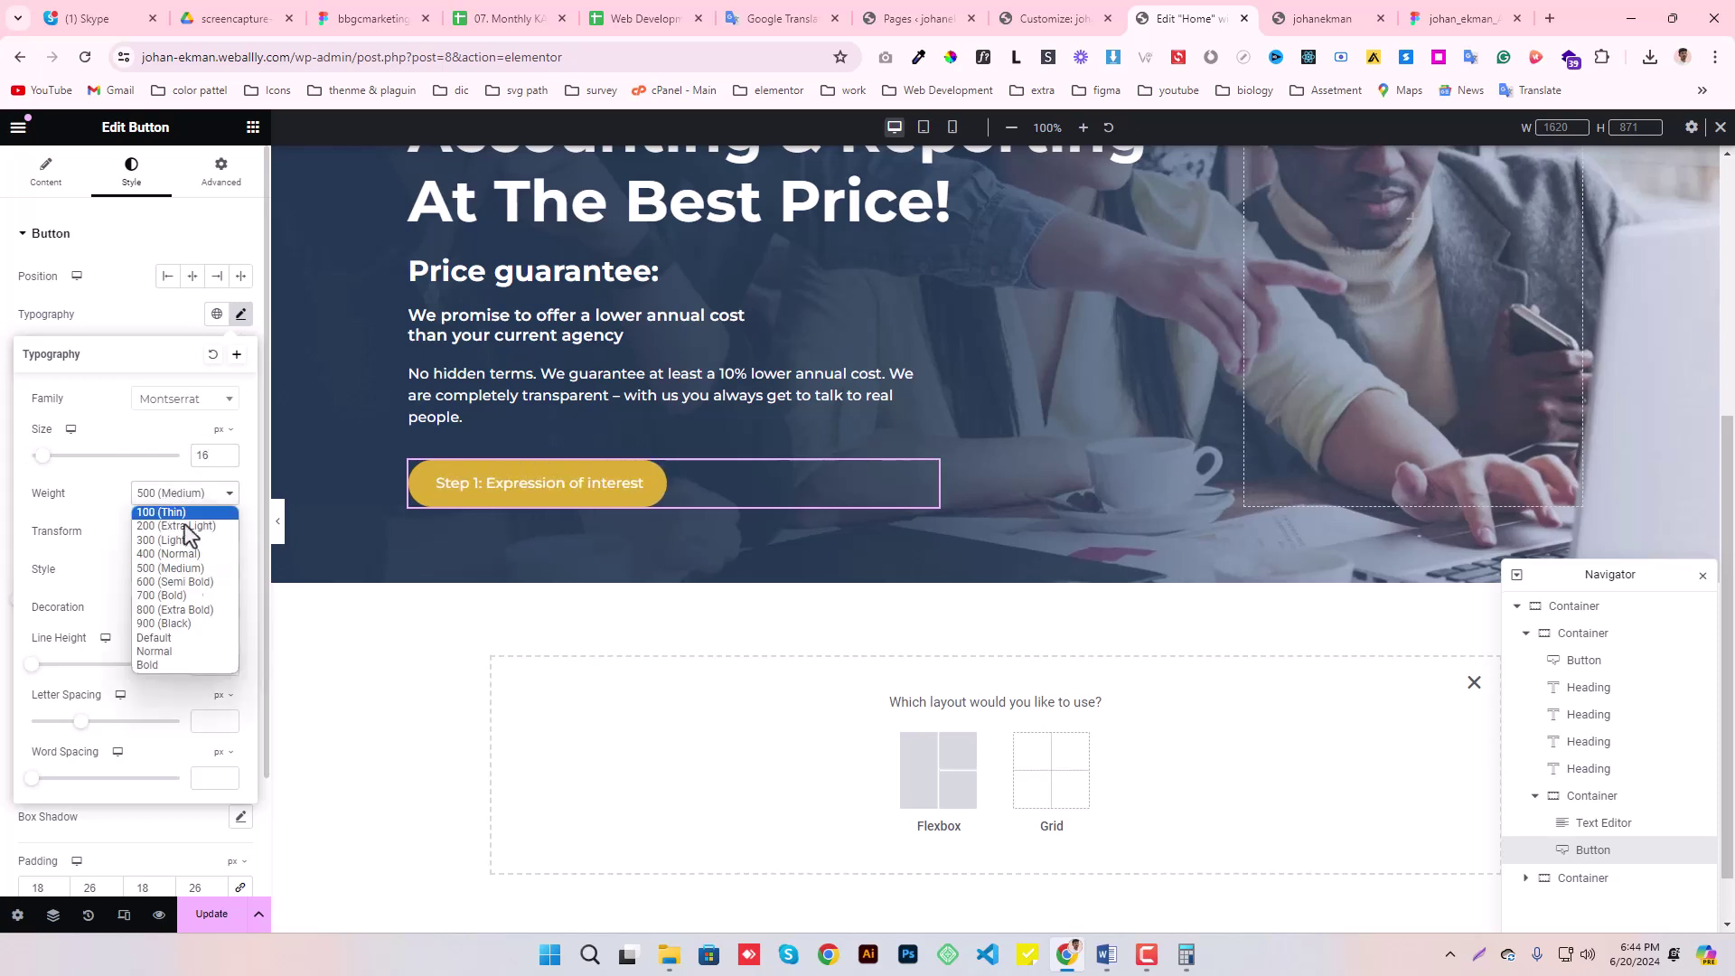
click(175, 584)
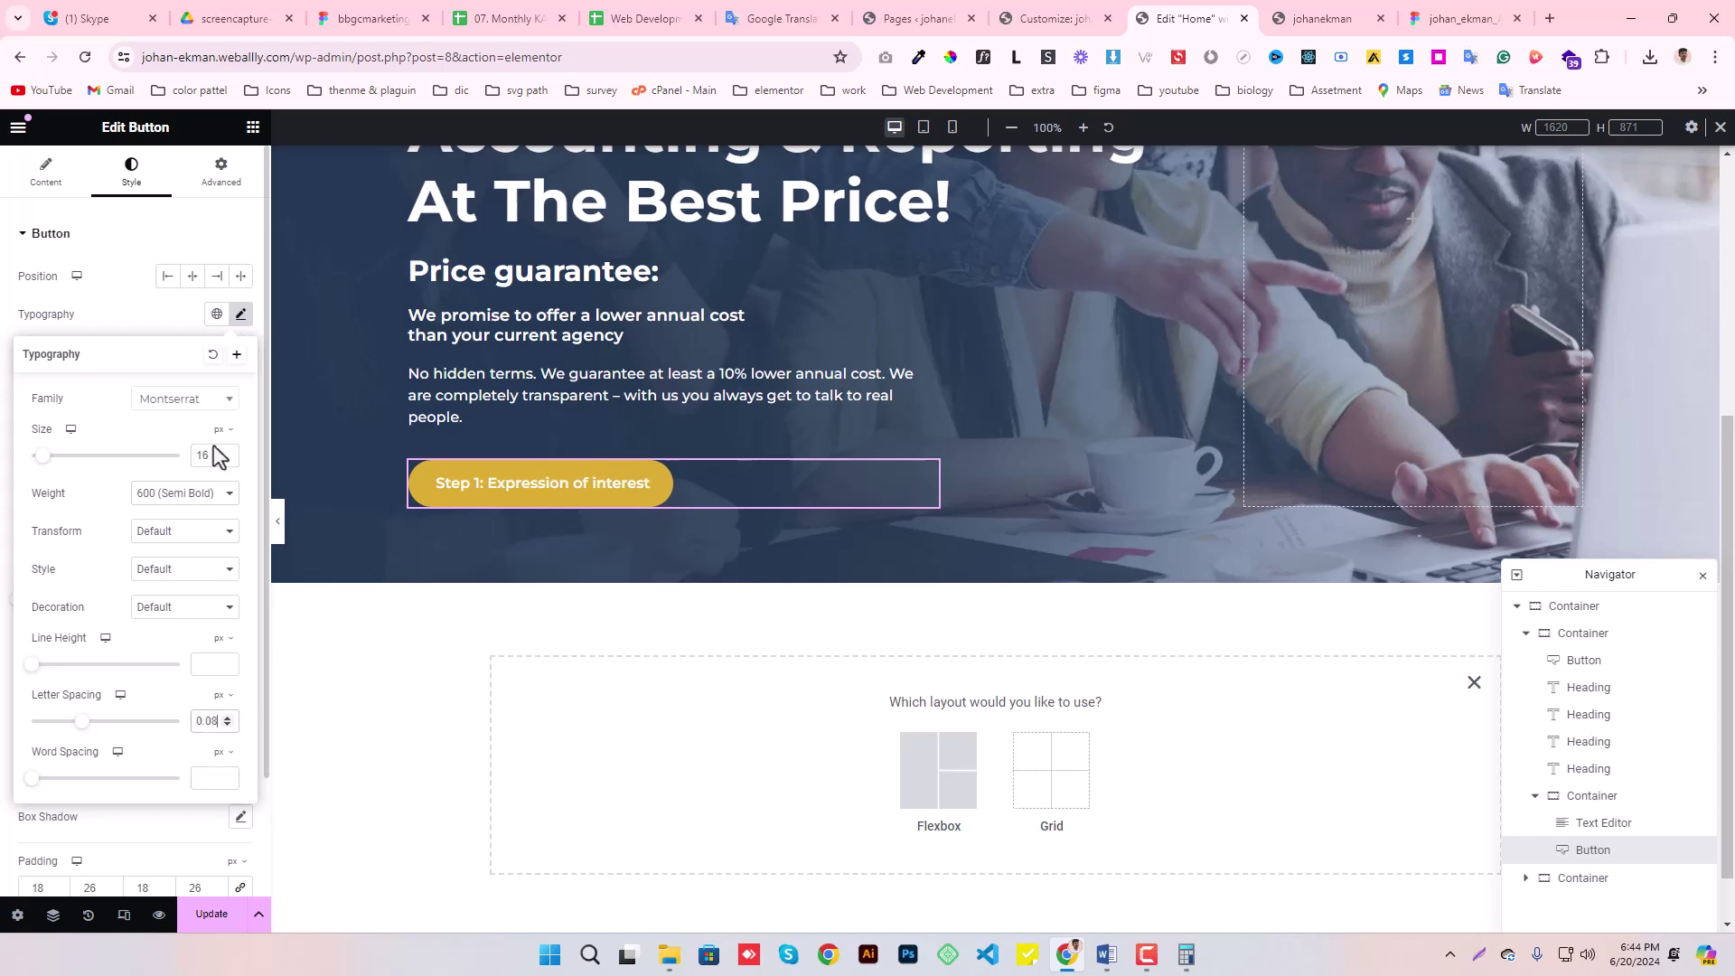
click(241, 314)
click(212, 914)
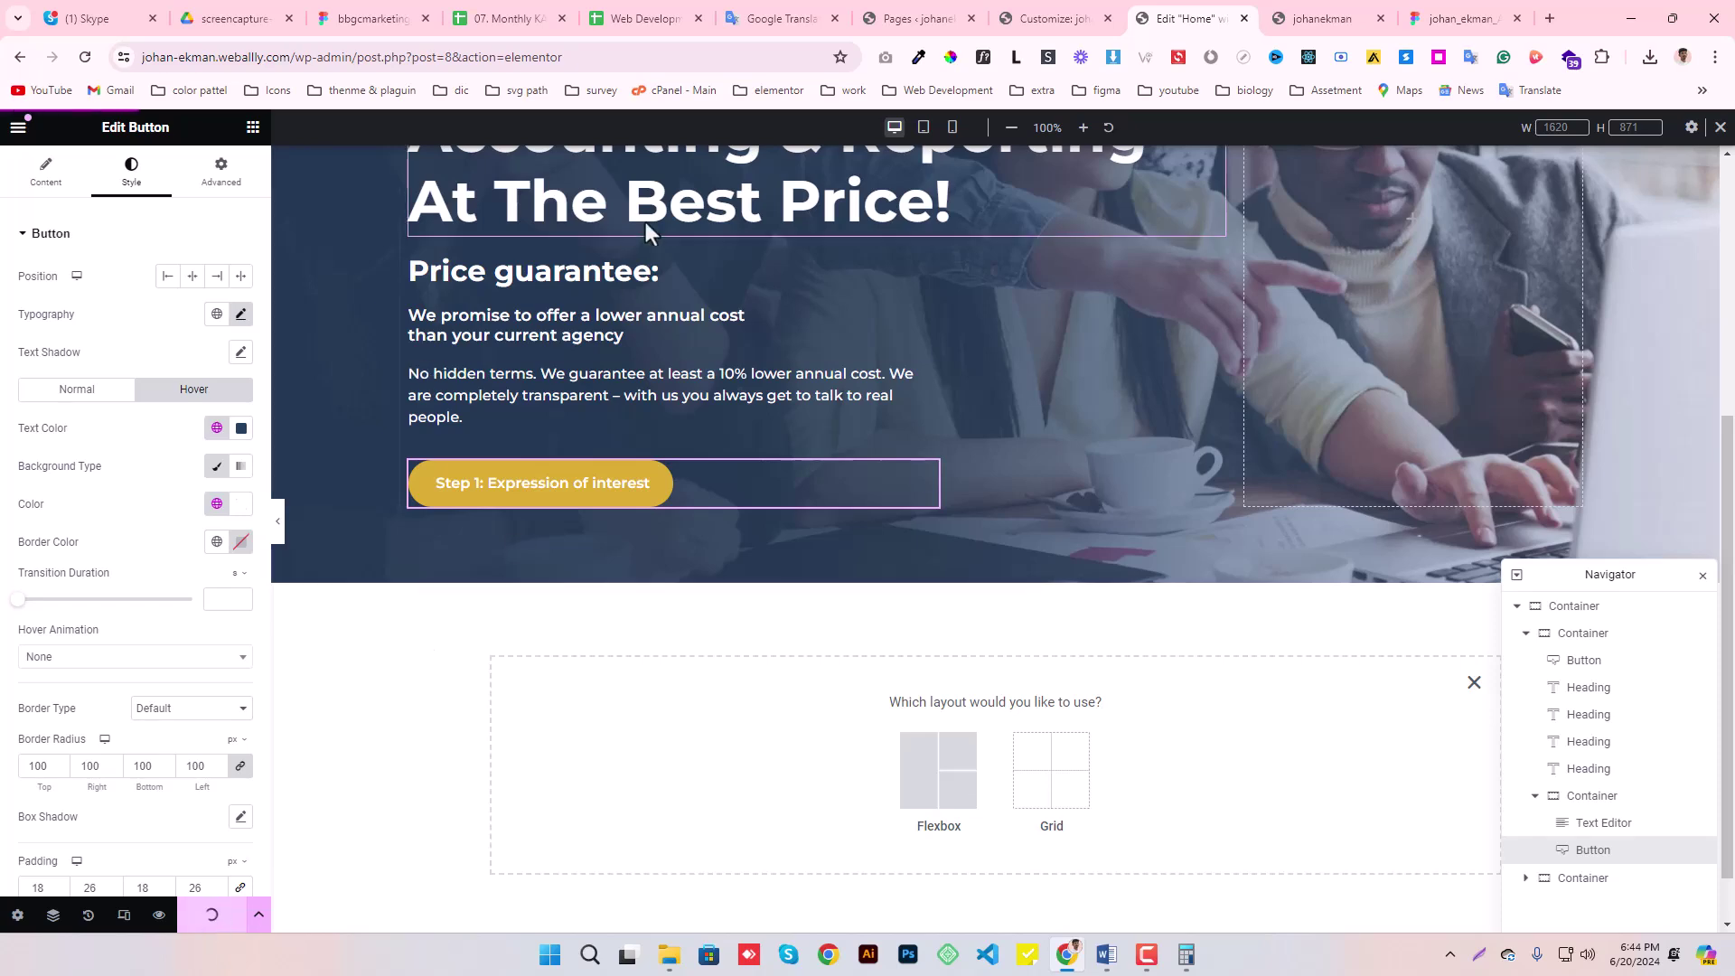
- Check the button in the tablet and mobile views, center it for mobile, update the page and return to the desktop view
click(923, 126)
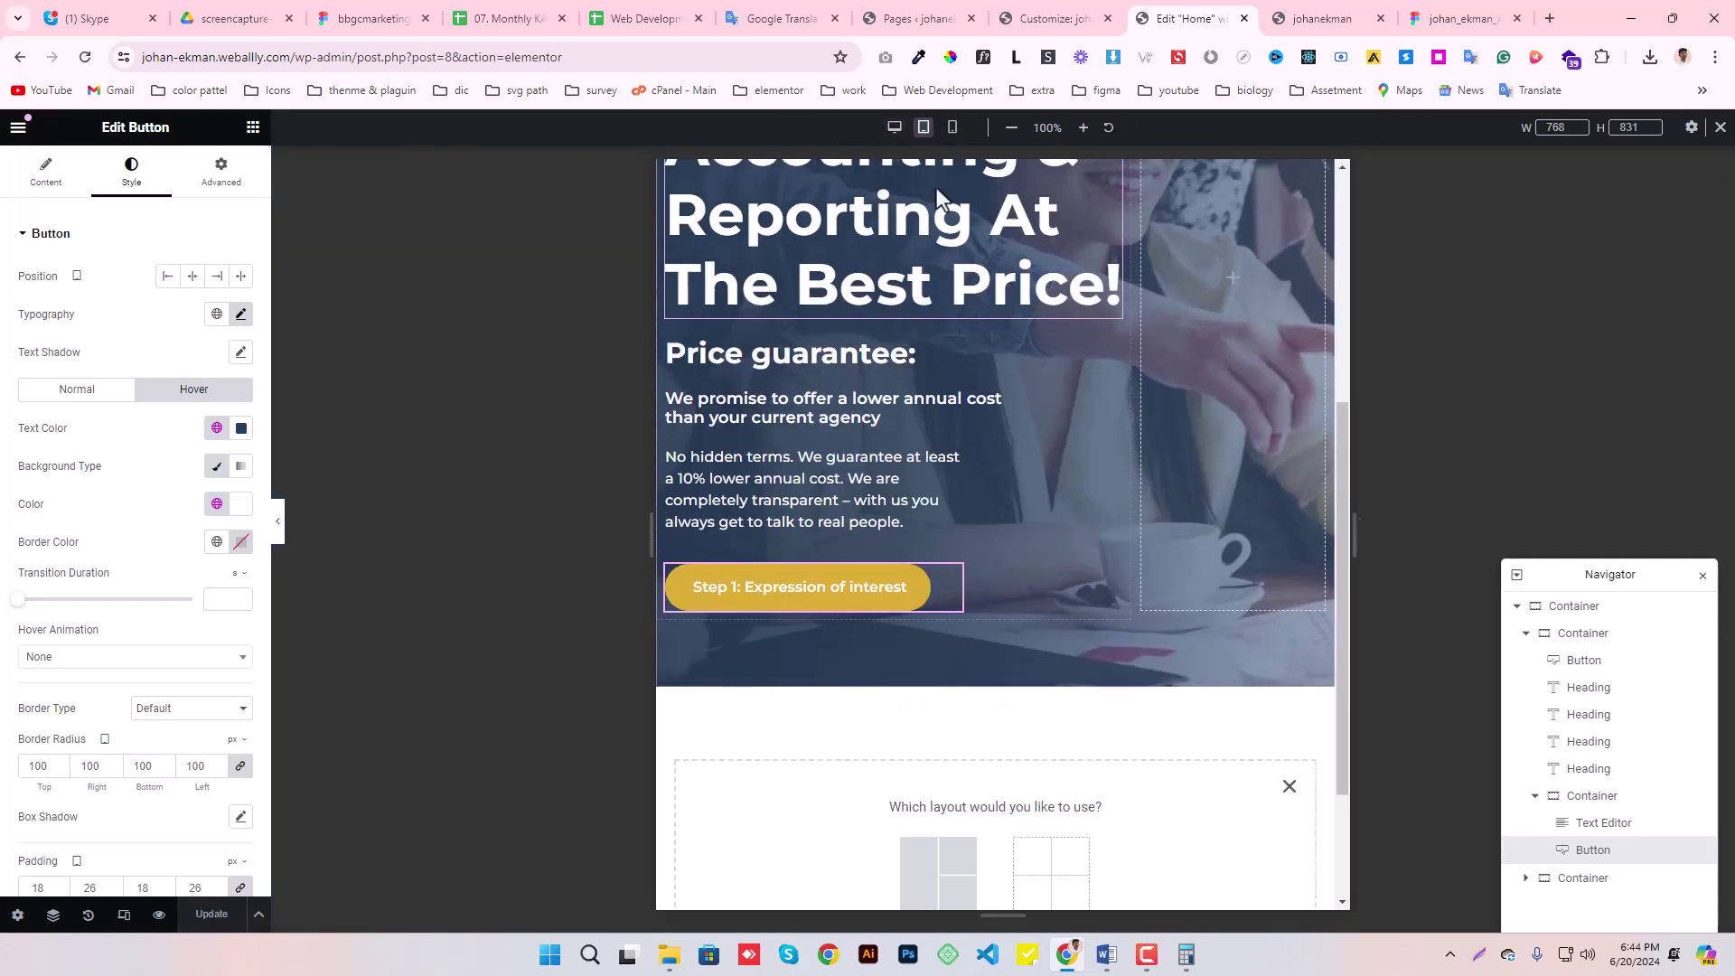
click(952, 127)
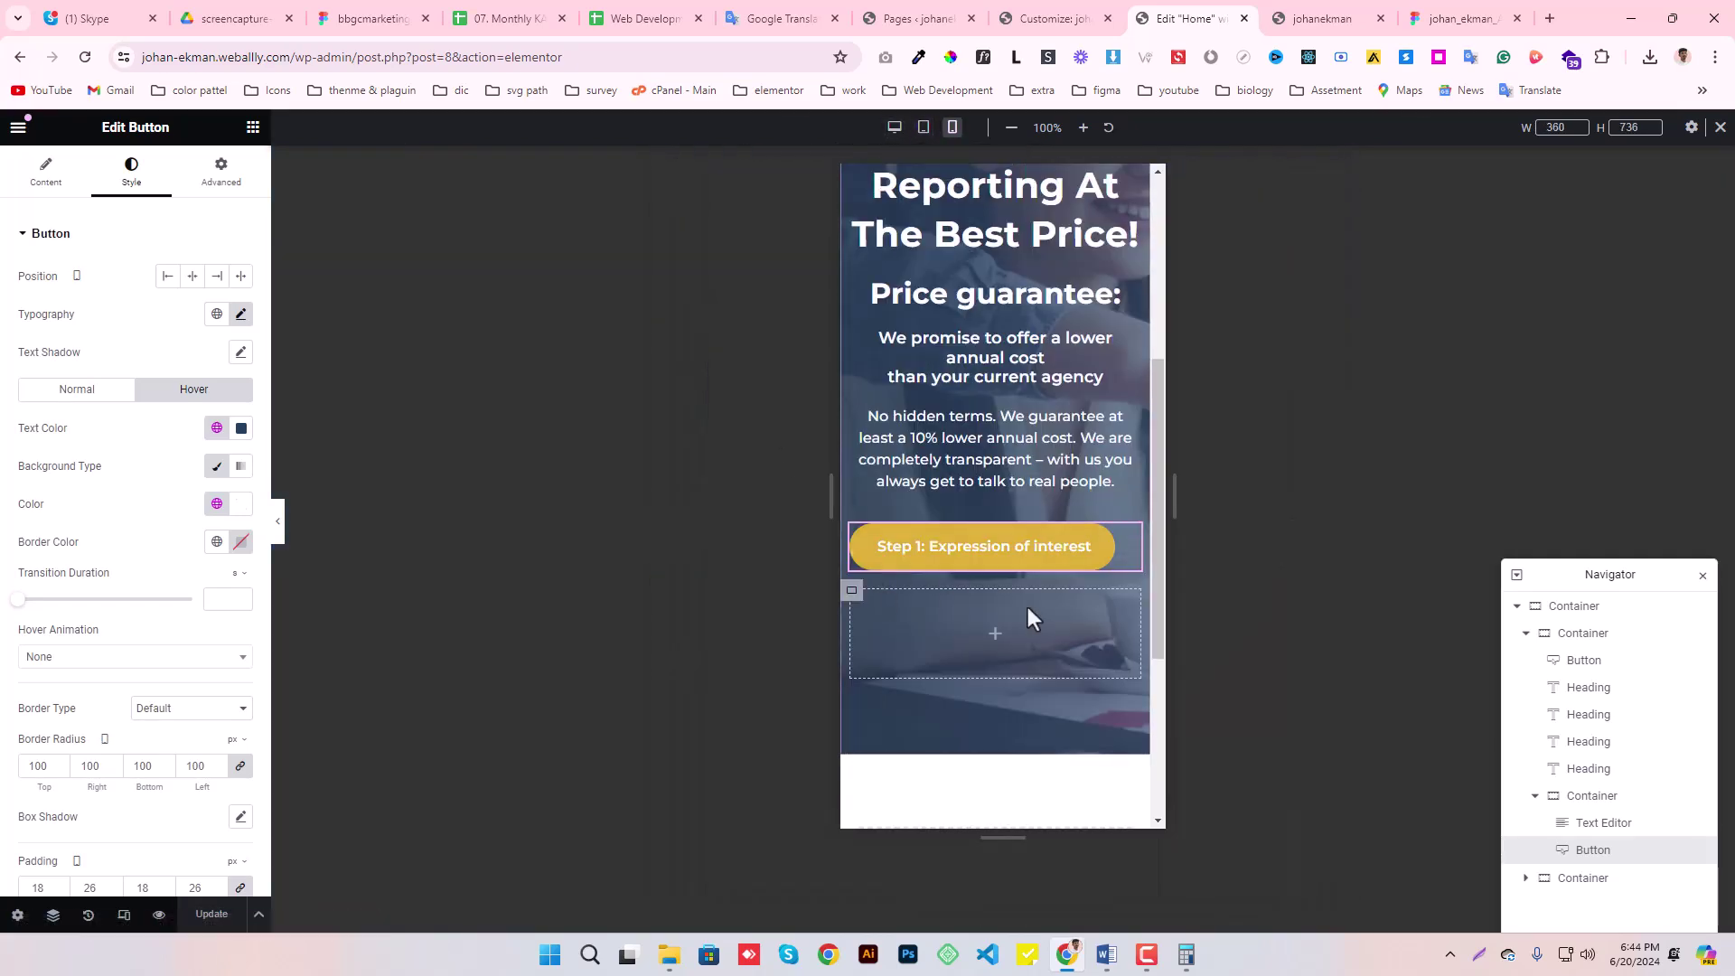
click(184, 279)
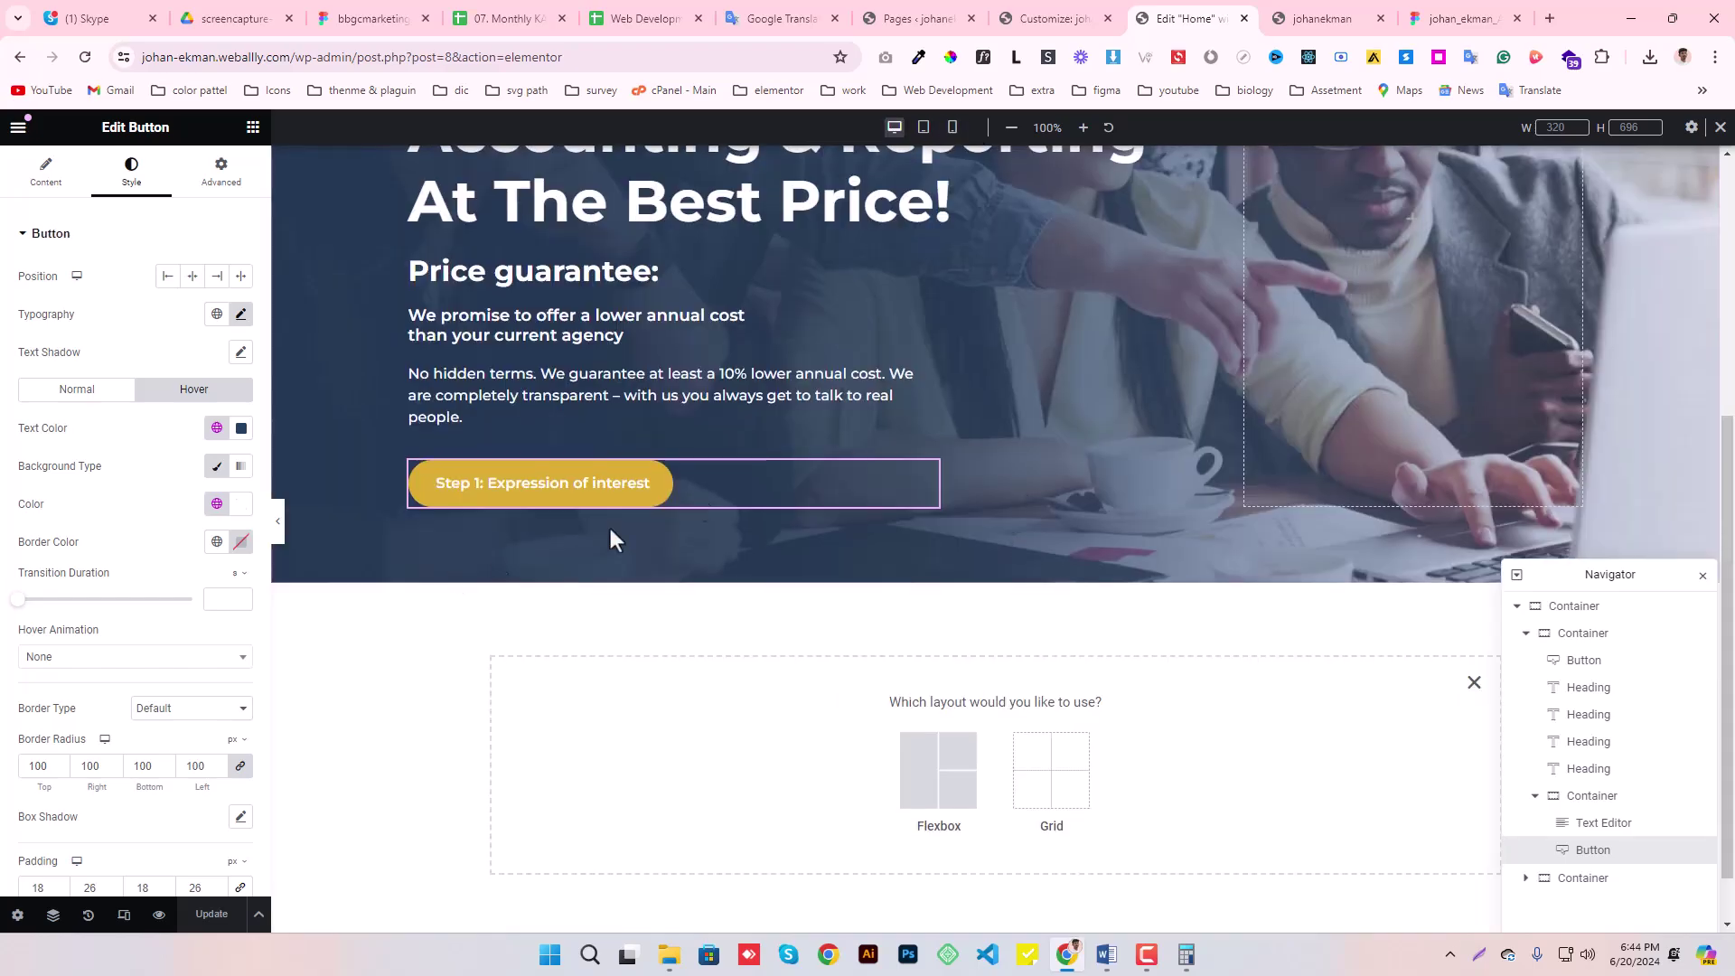
scroll(837, 454, up, 4)
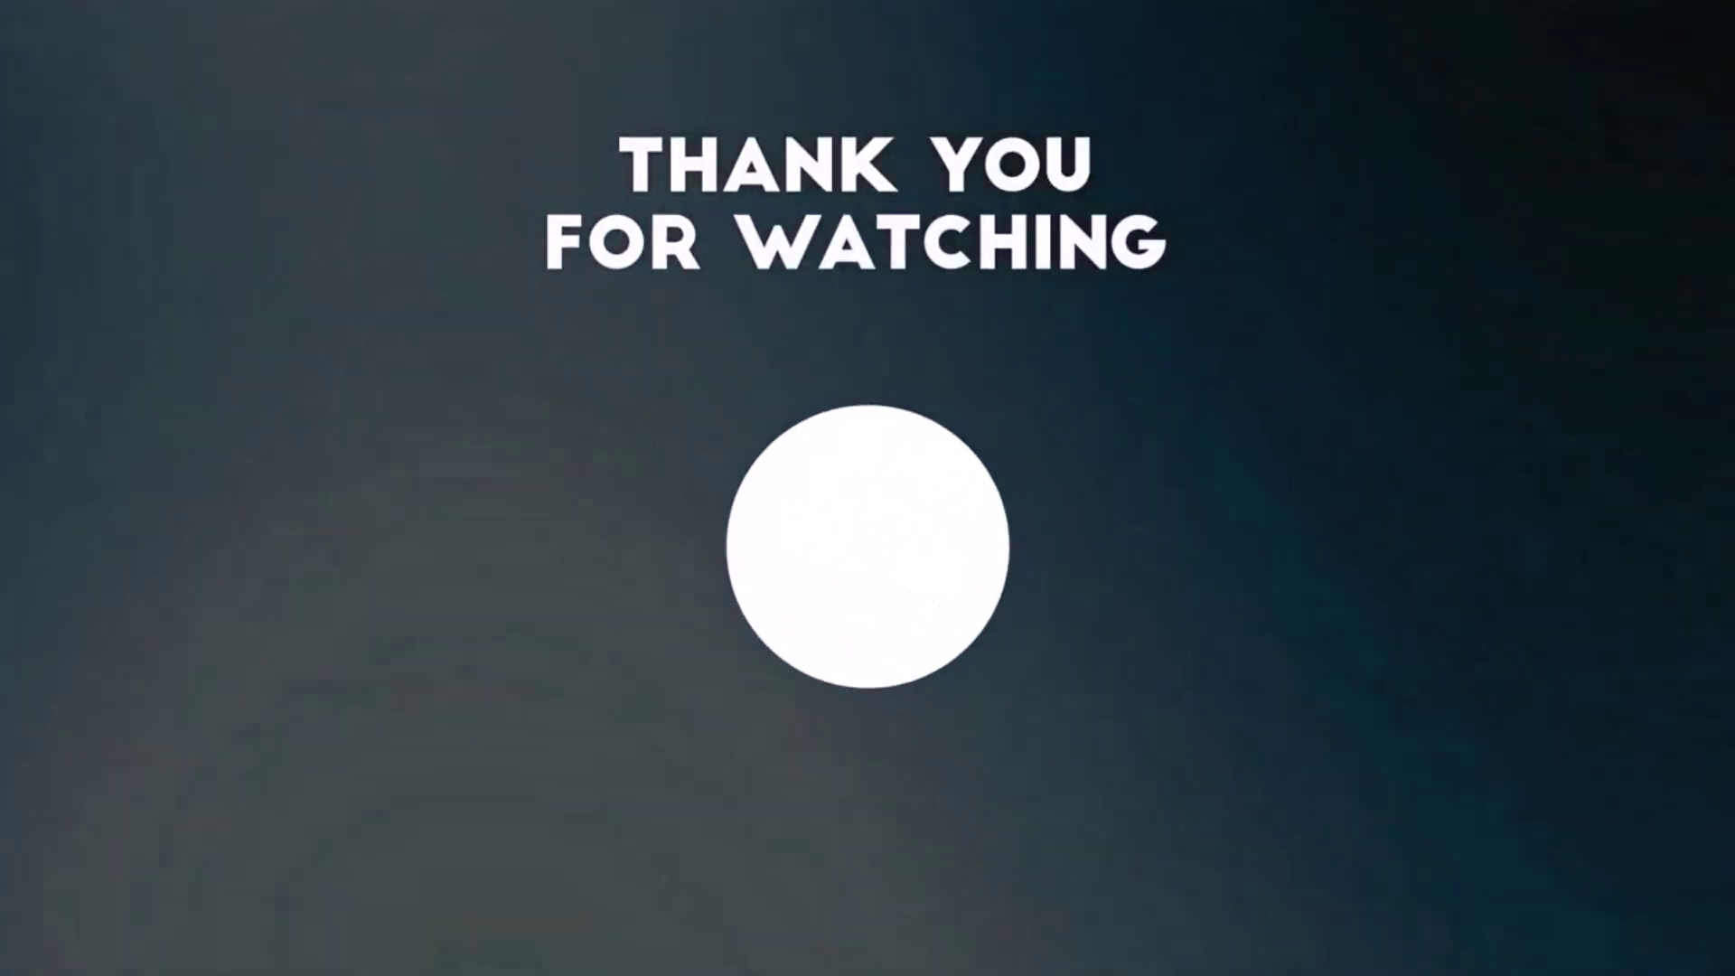